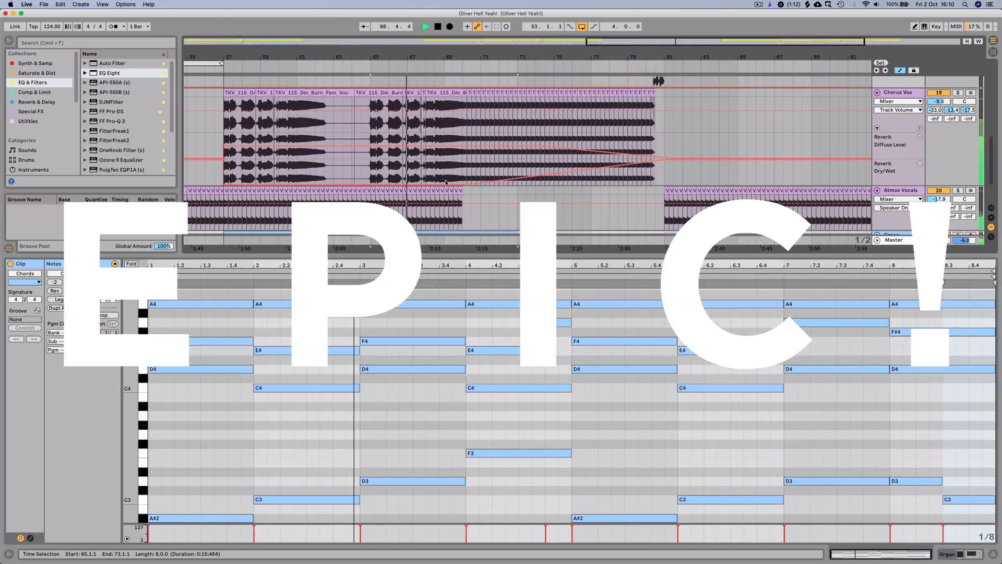
click(916, 93)
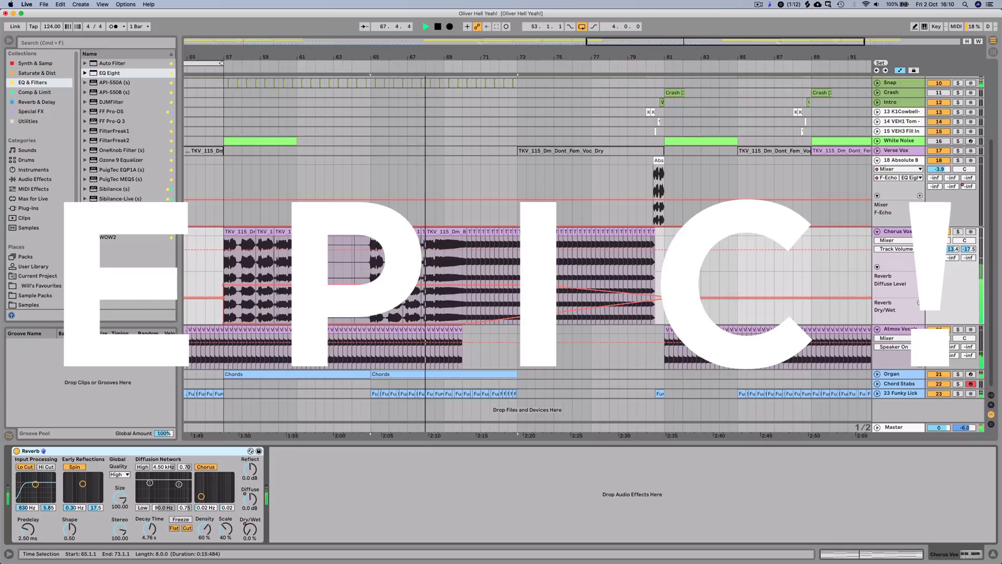
click(439, 231)
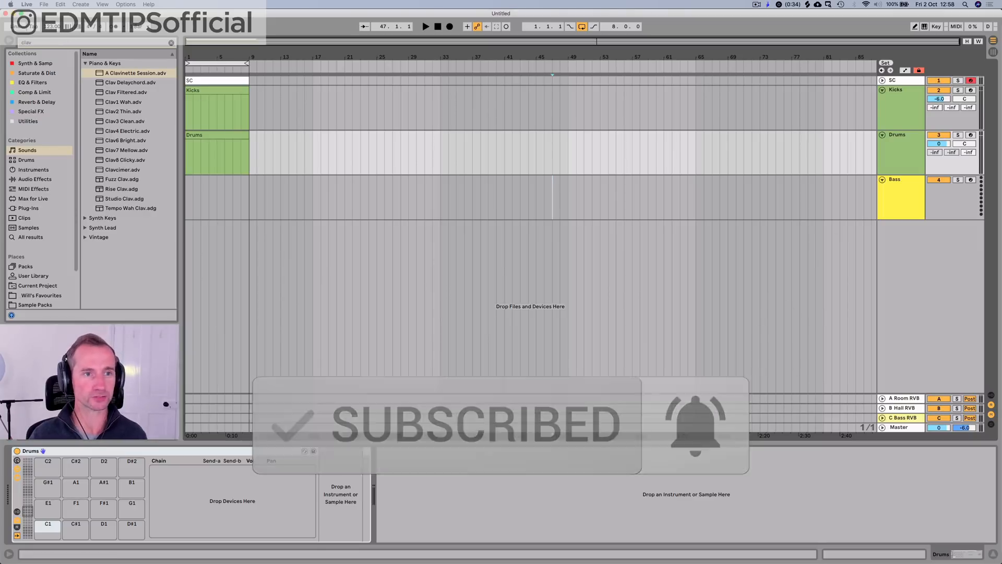
Step: Set the project tempo to 124 BPM
click(59, 27)
text(124)
key(Return)
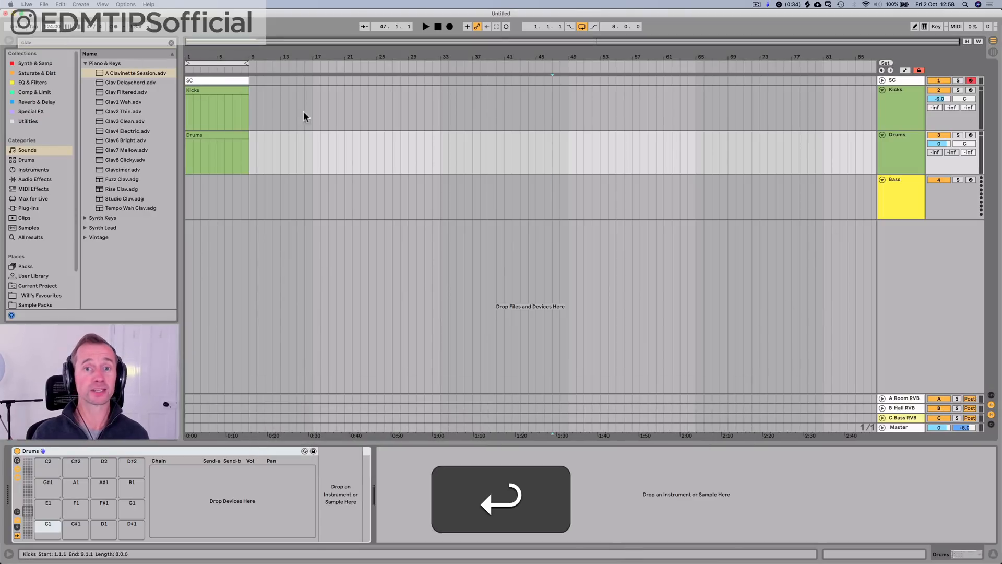
Step: Save the Live Set as "Oliver Hell Yeah!" in its project folder, replacing the existing file
key(super+s)
text(Ol)
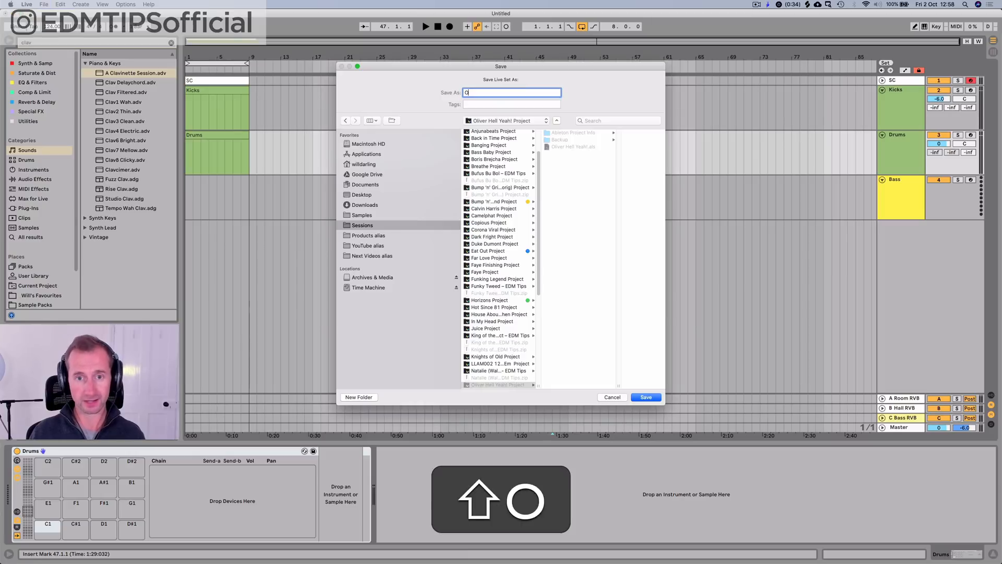
click(563, 147)
key(Return)
click(558, 117)
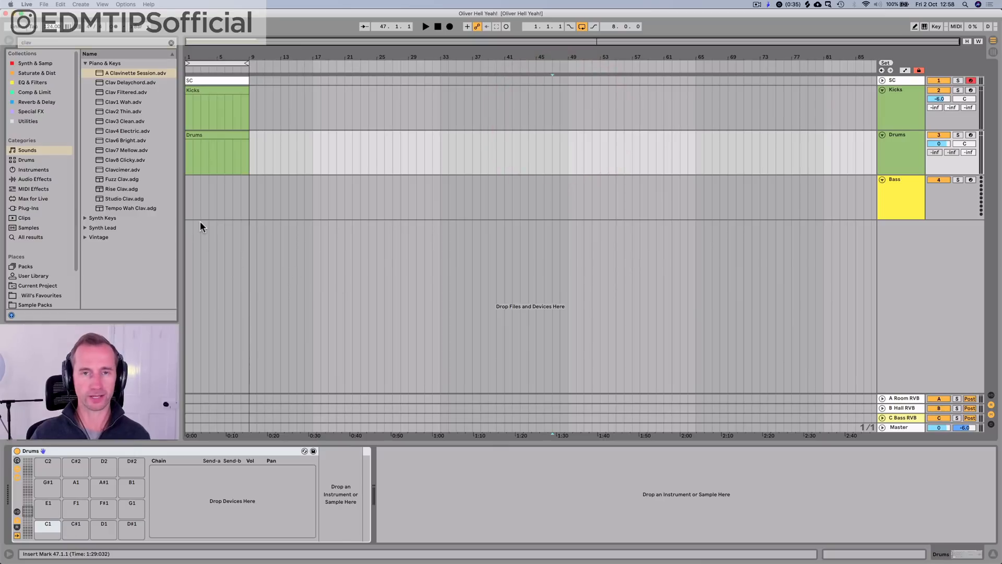
Step: Insert a new audio track below Kicks and delete the Kicks track
click(889, 101)
key(super+t)
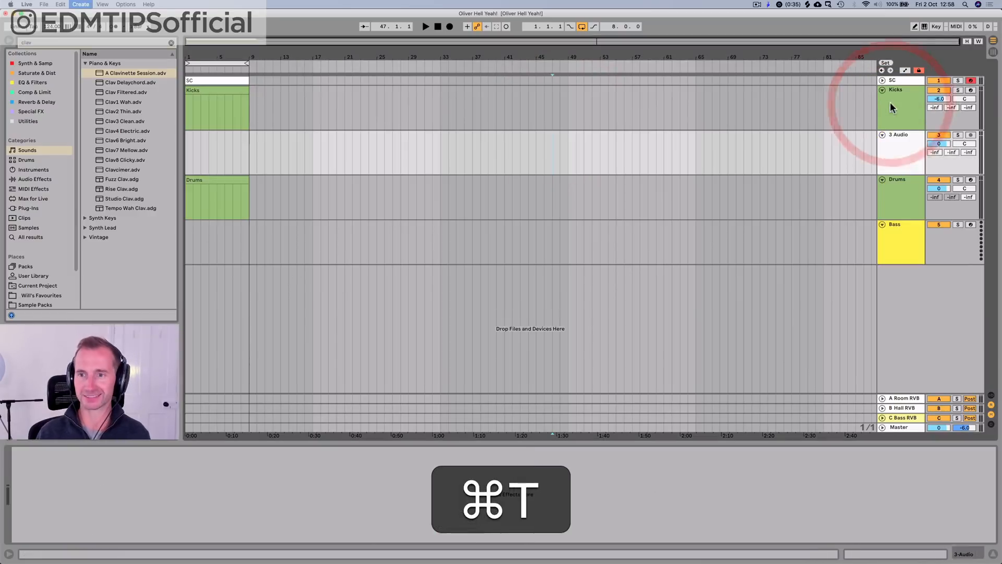
click(890, 104)
key(BackSpace)
Step: Place the Will Kick 3 sample from the favourites' Kicks folder at bar 1 of the new audio track
click(45, 293)
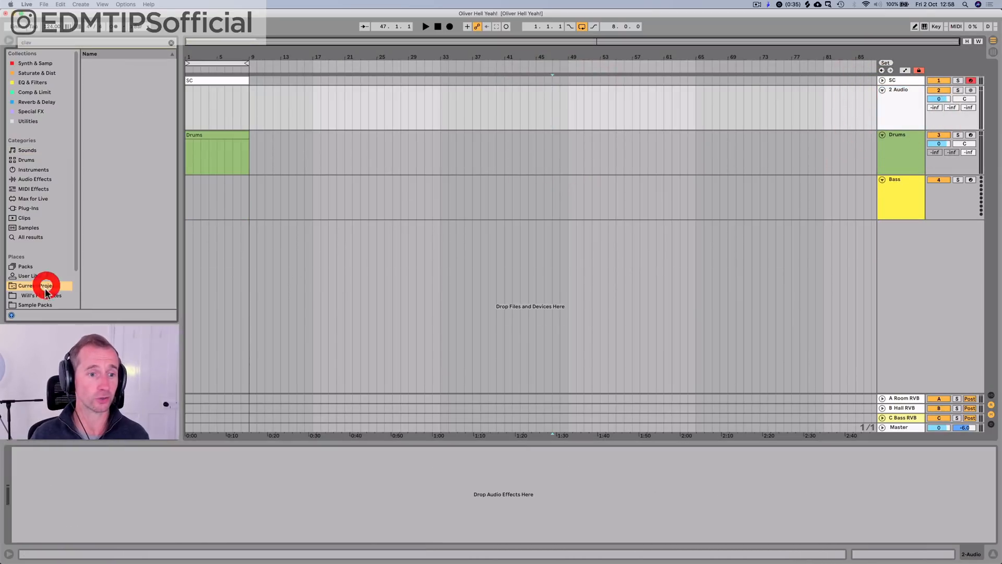
click(170, 42)
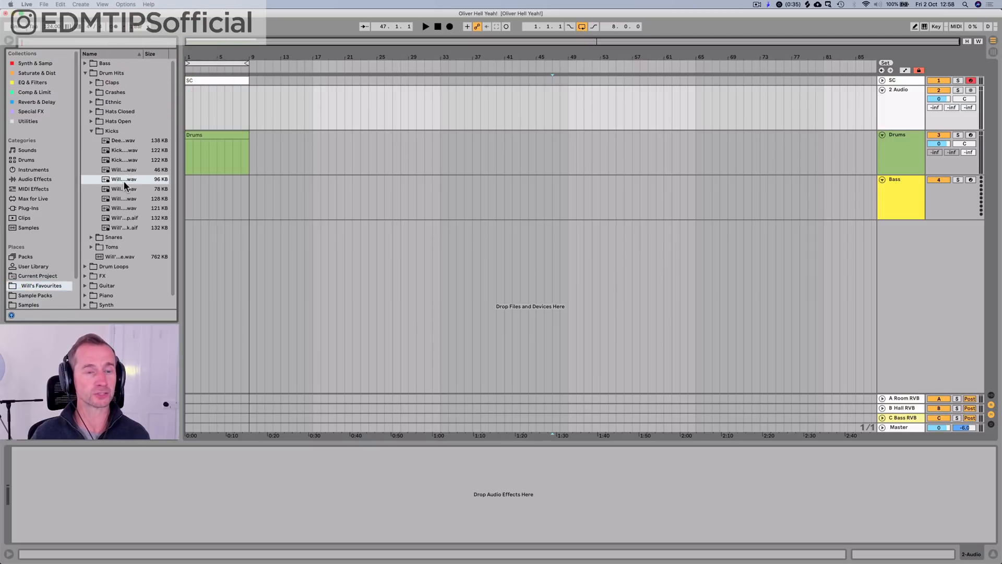
drag(123, 179, 188, 105)
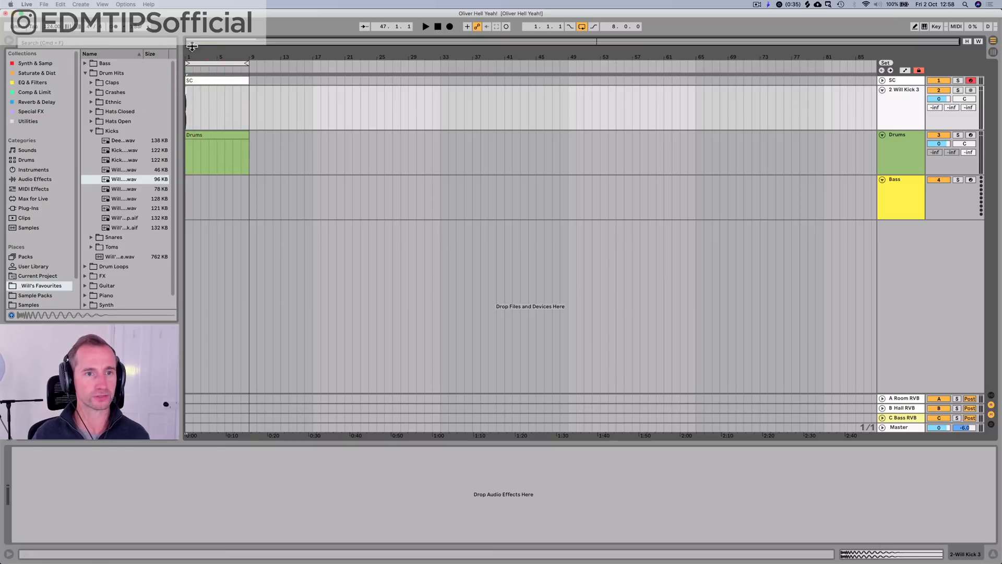
Step: Transpose the Will Kick 3 clip by -4 st and audition it before returning to the device view
drag(194, 53, 188, 136)
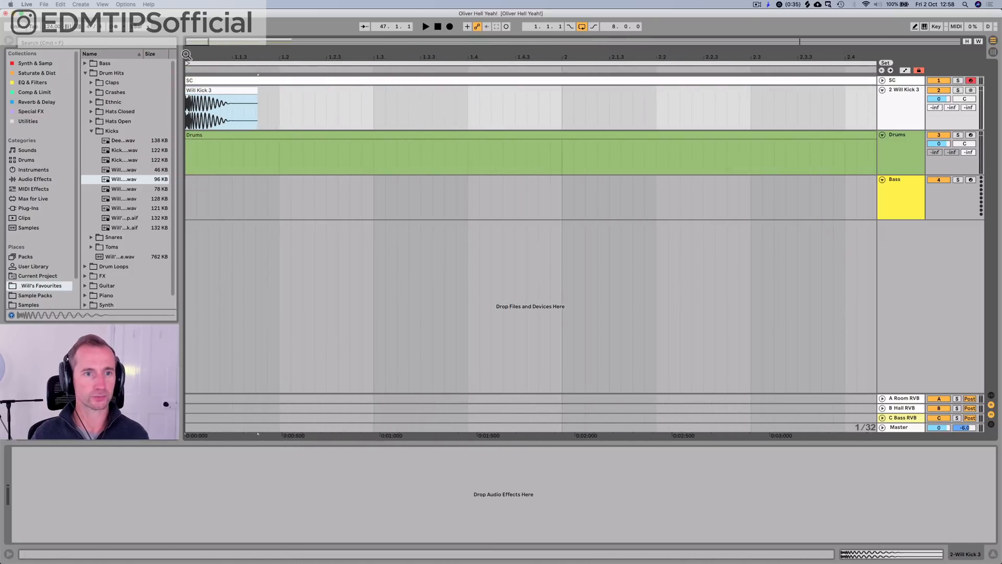
double_click(196, 91)
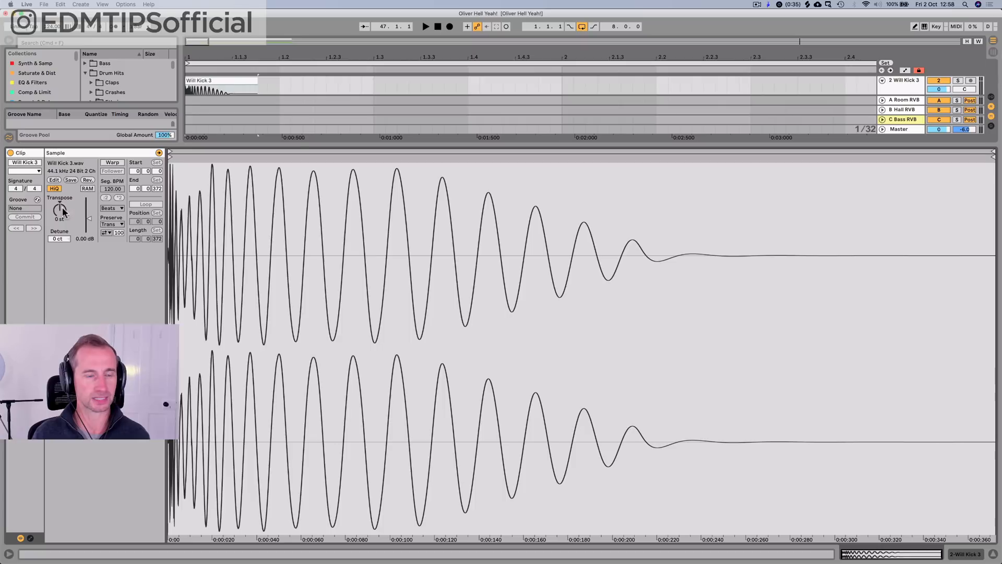
drag(61, 206, 62, 215)
key(space)
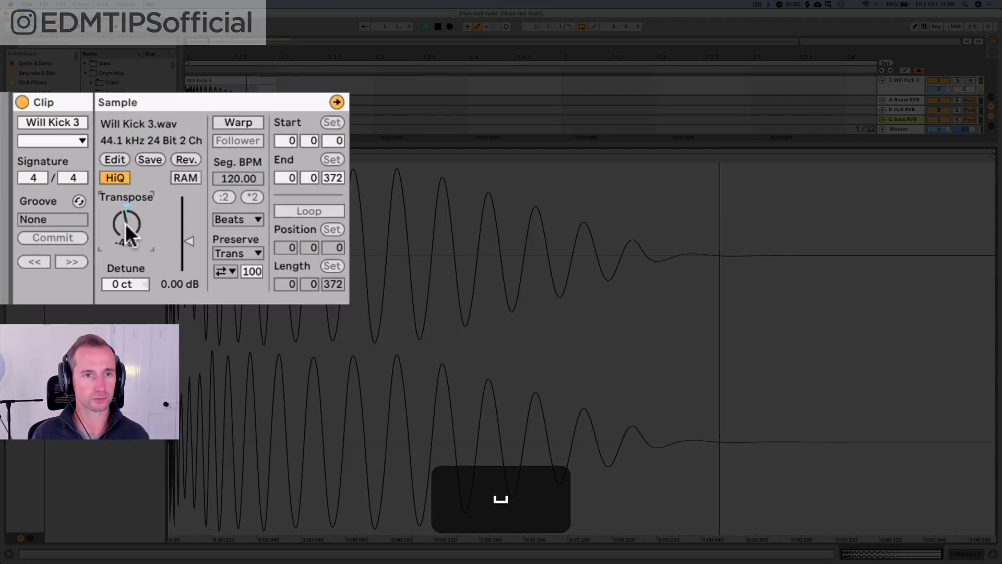
mouse_move(125, 223)
mouse_down()
mouse_move(125, 214)
mouse_move(126, 231)
mouse_up()
key(space)
key(space)
key(space)
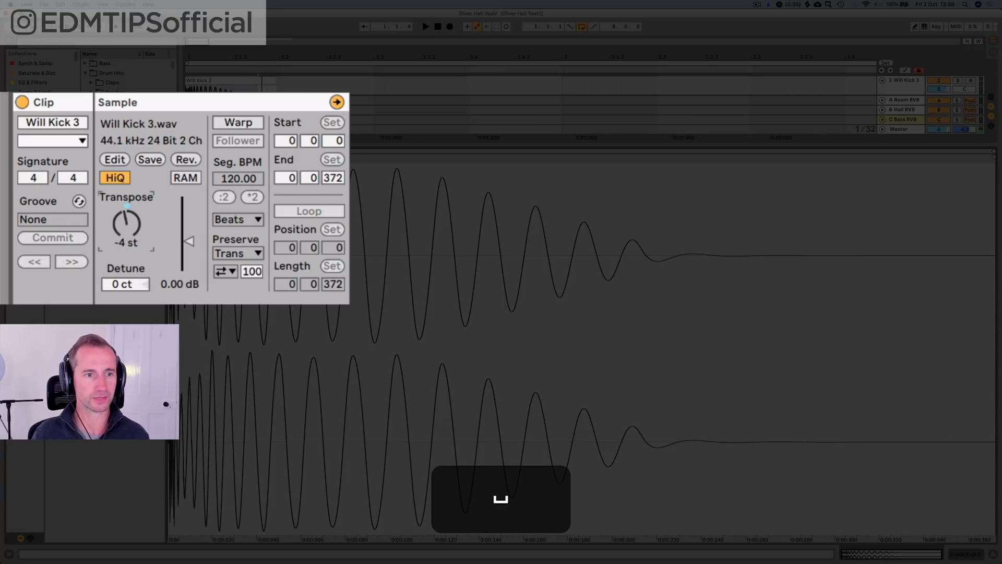
key(space)
key(shift+Tab)
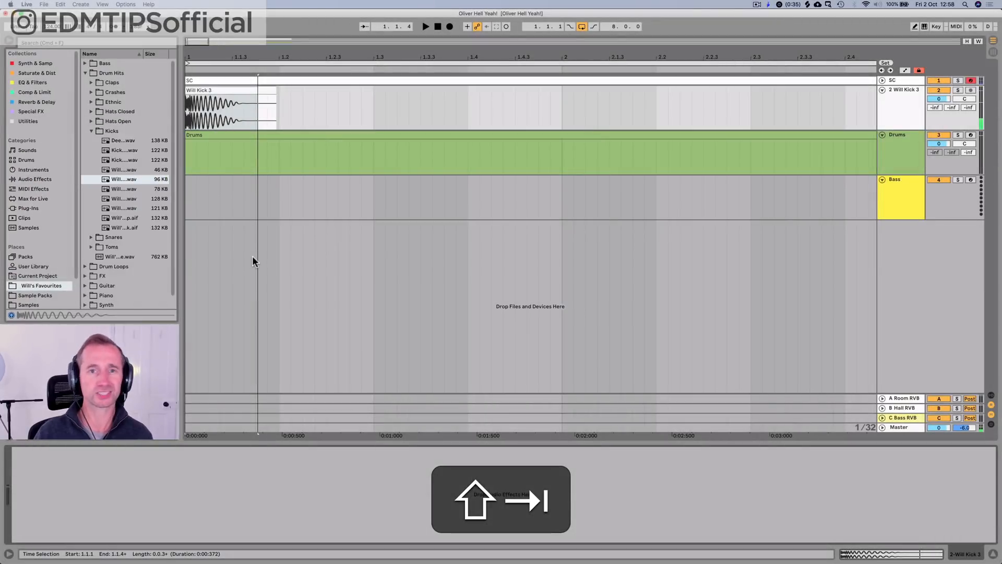
Step: Trim the end of the Will Kick 3 clip and duplicate it until kicks fill the first eight bars
click(267, 107)
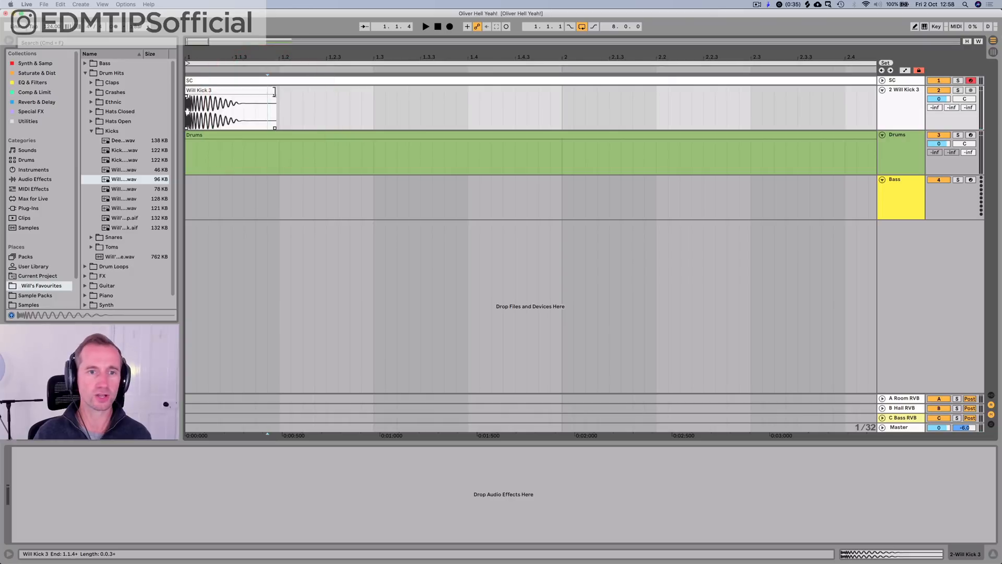
drag(275, 93, 174, 98)
click(251, 108)
scroll(223, 103, down, 5)
key(super+d)
key(super+d)
key(super+d)
key(super+d)
drag(191, 59, 191, 56)
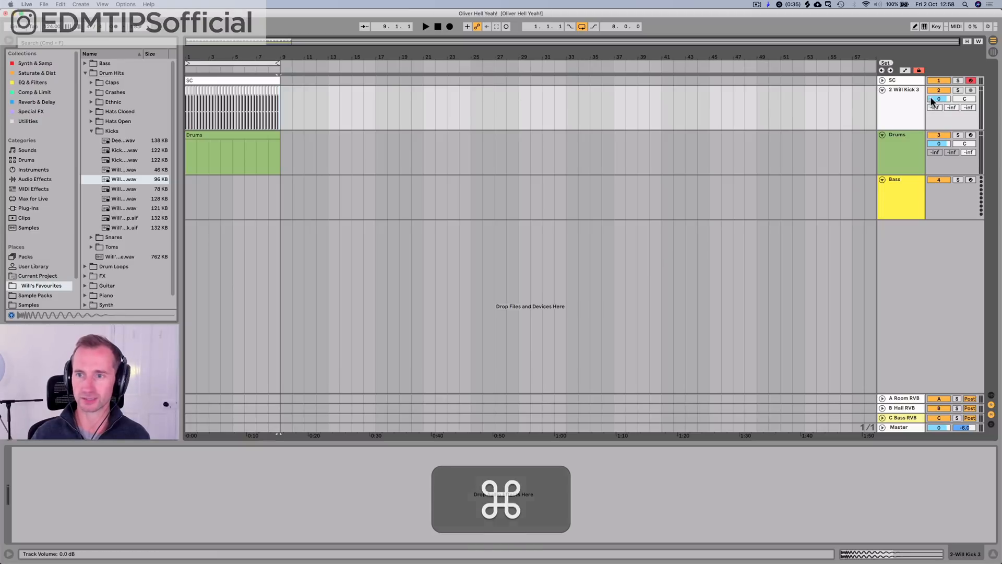
Step: Set the Will Kick 3 track's volume to -10 dB and assign the track color to its clips
click(932, 96)
text(-10)
key(Return)
right_click(905, 92)
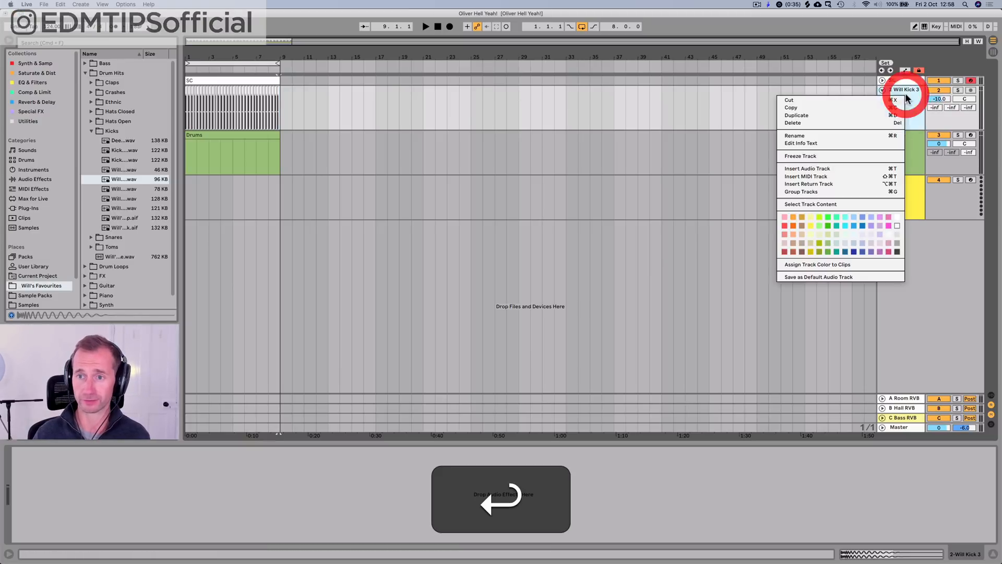
click(835, 264)
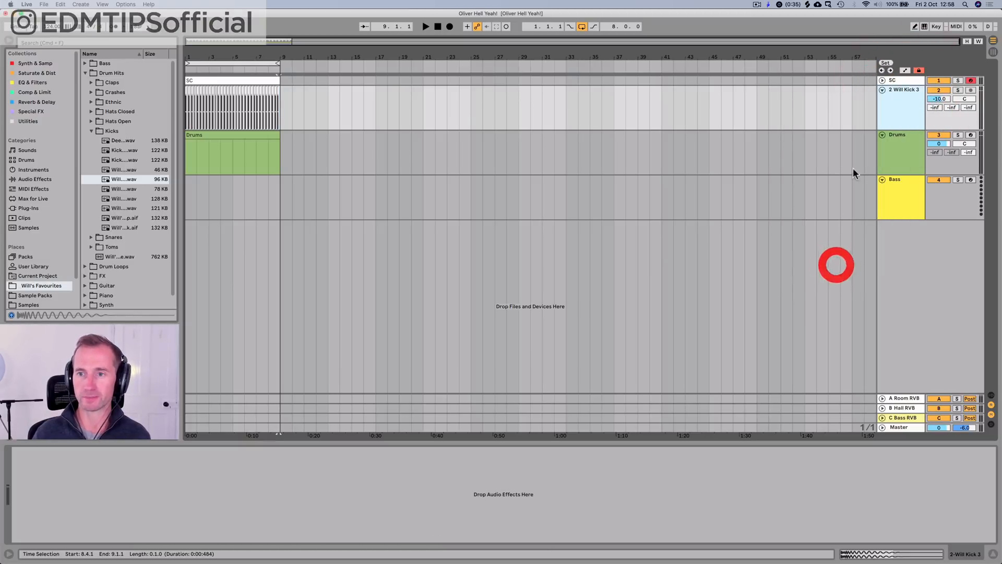
click(883, 104)
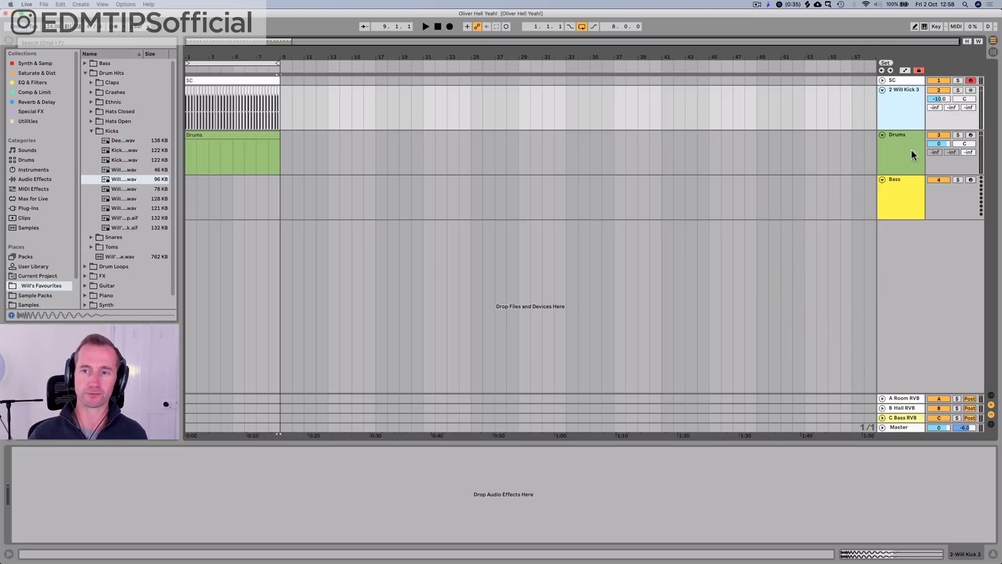
Step: Load the Wavetable instrument from the Synth & Samp collection onto the Bass track
click(888, 187)
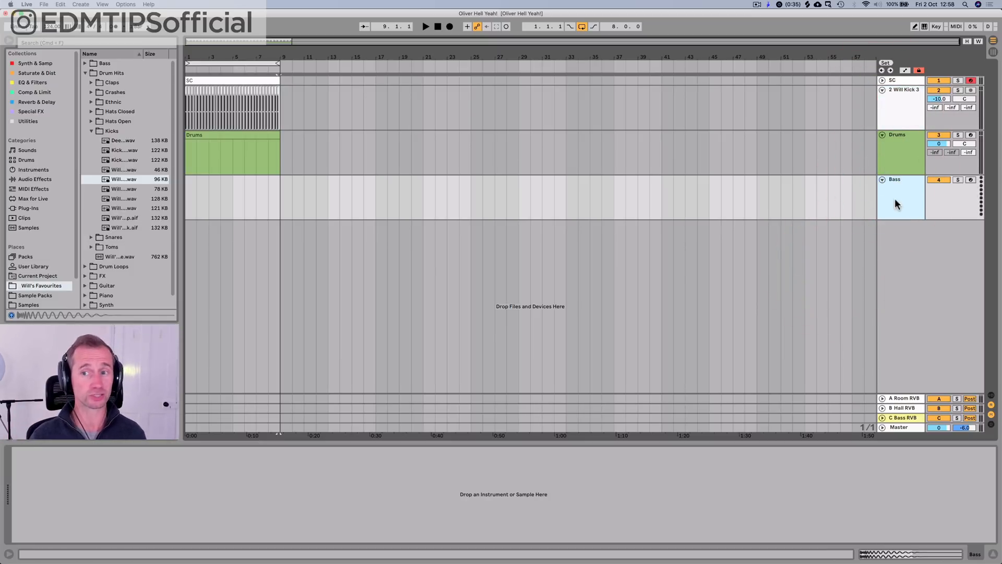
click(21, 64)
scroll(137, 209, up, 10)
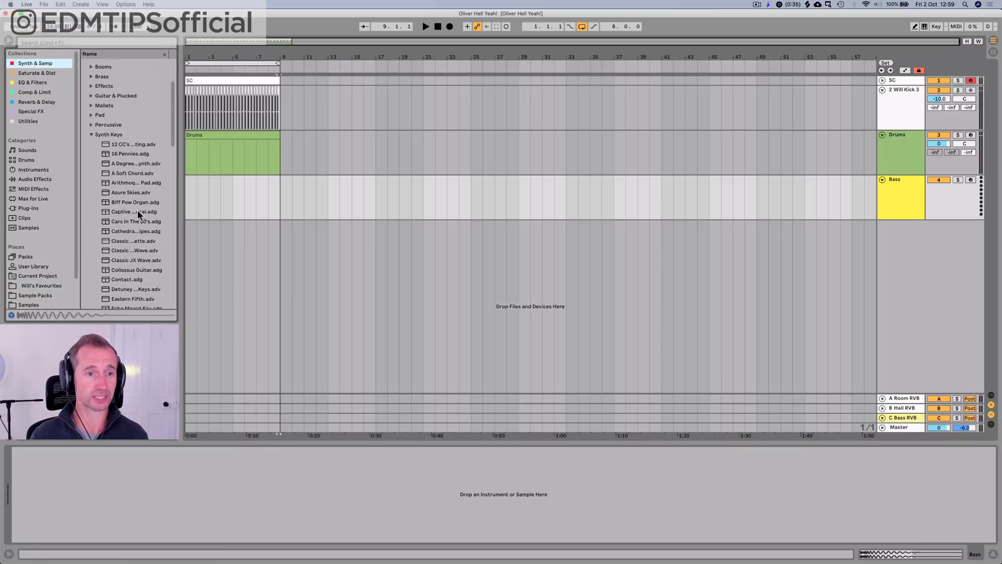
click(134, 208)
key(Left)
key(Left)
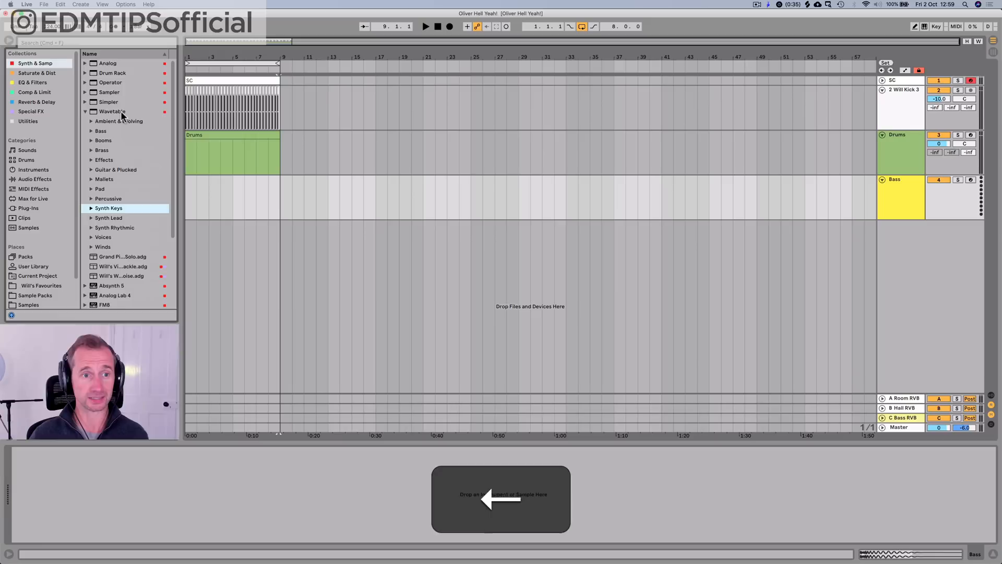
drag(135, 119, 190, 191)
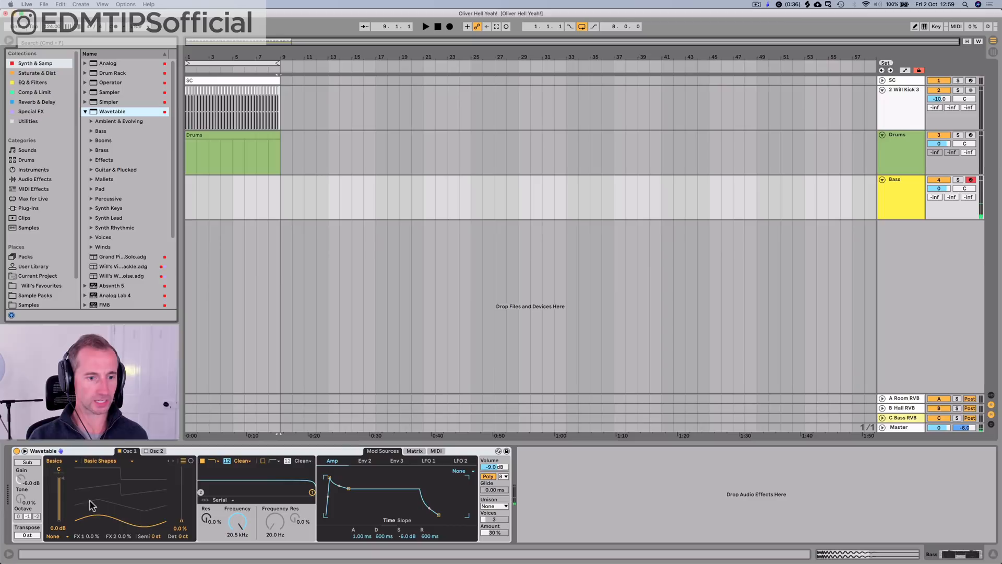
Step: Set Wavetable's Osc 1 position to 69 % and, in the expanded view, lower the Filter 1 frequency to 43.2 Hz
drag(91, 505, 91, 477)
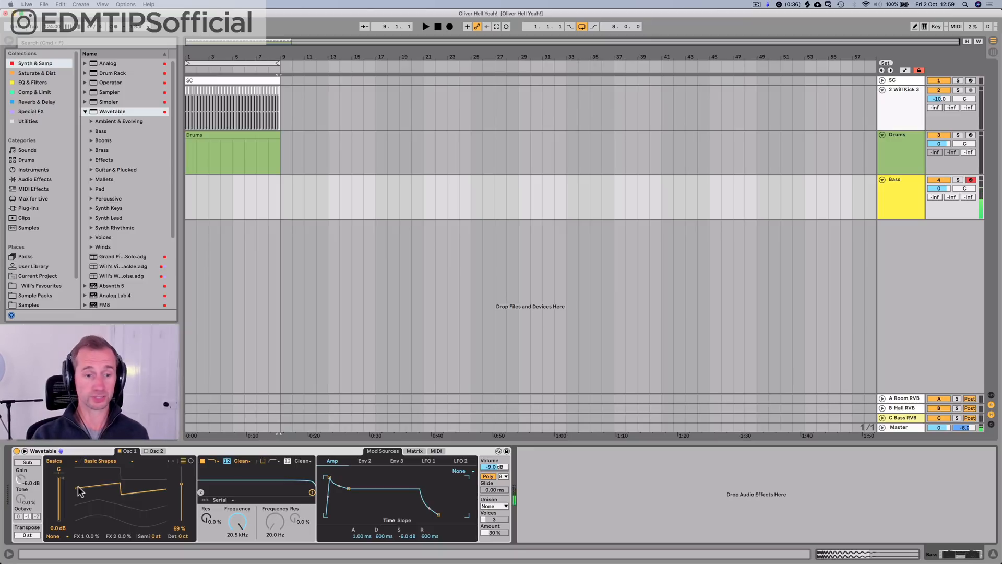
click(25, 451)
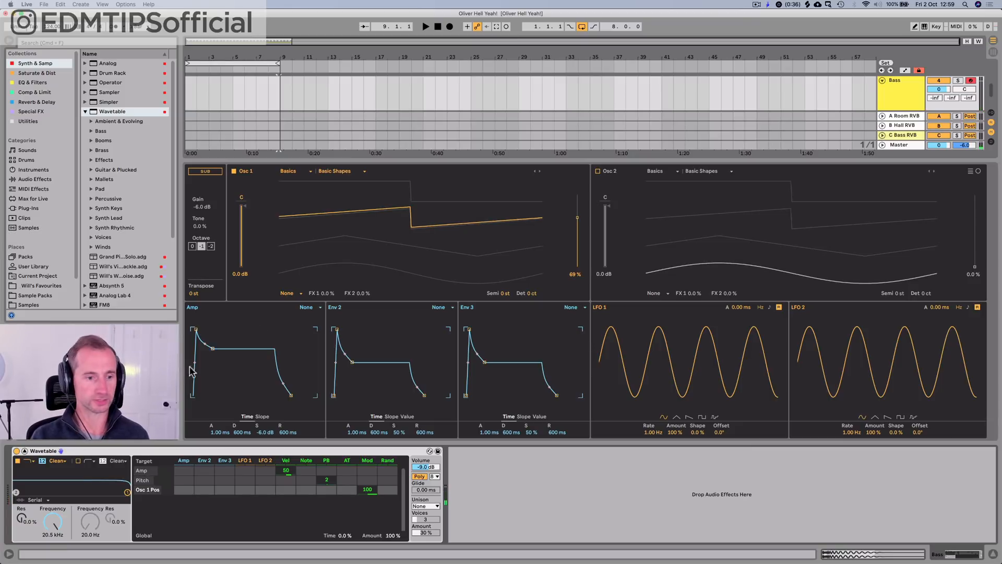
click(44, 530)
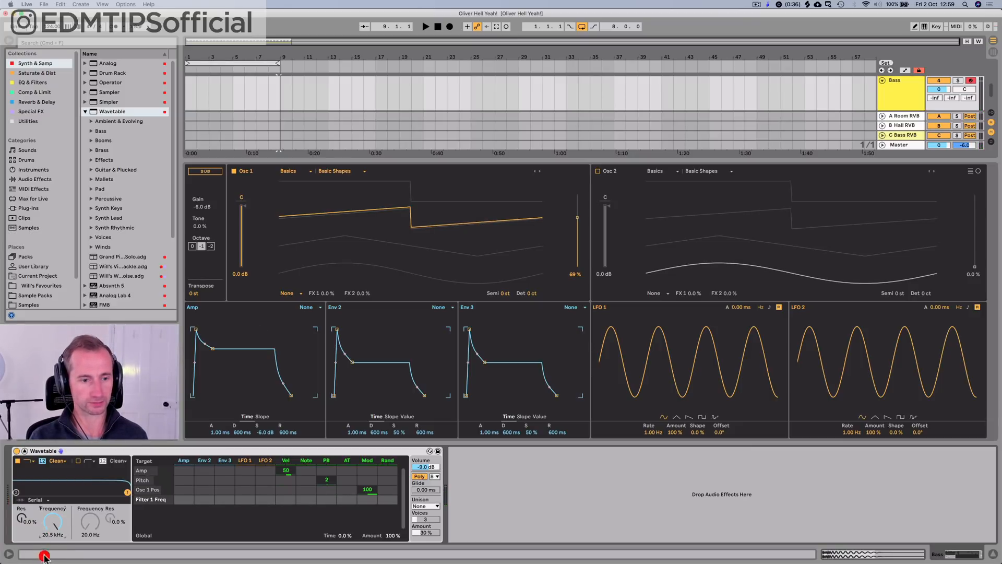
drag(44, 556, 44, 563)
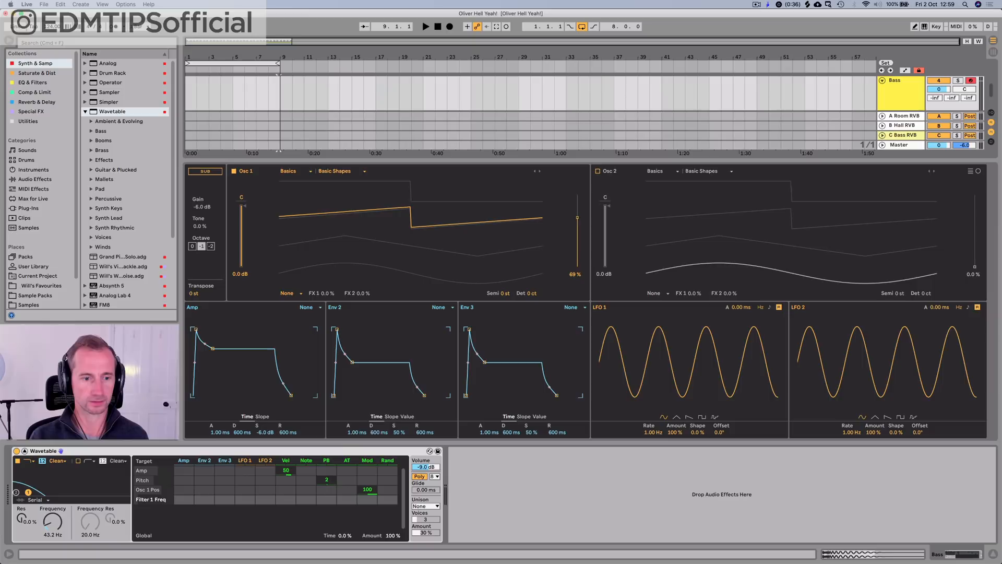
Step: Modulate the Filter 1 frequency with Env 2 by 80 and lower the cutoff to 22.3 Hz
click(378, 432)
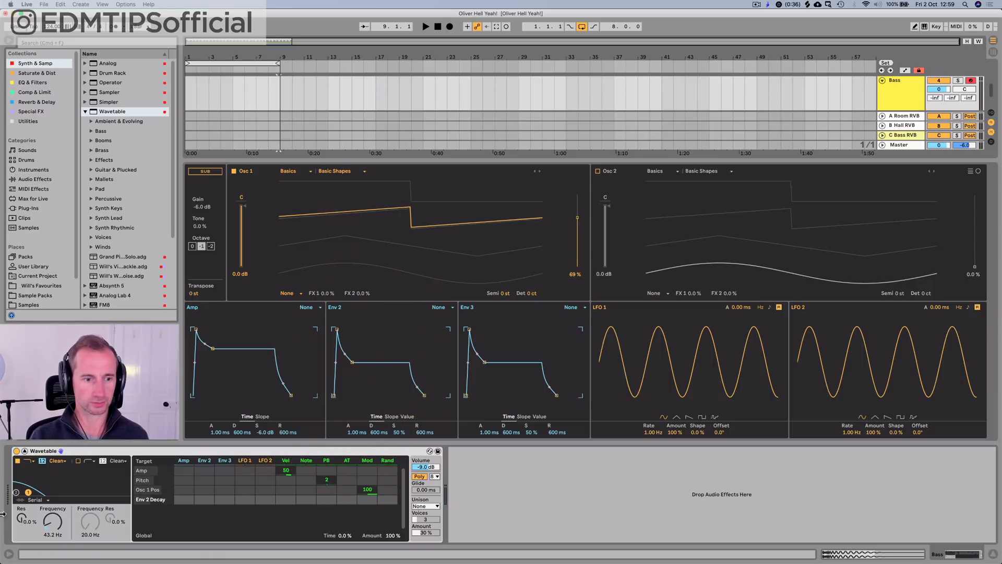
click(53, 520)
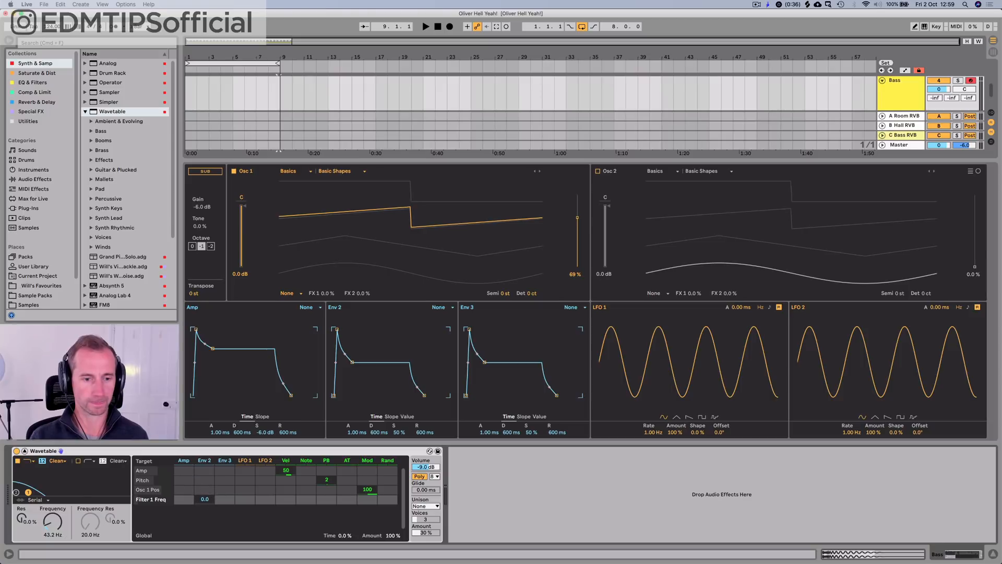
drag(205, 498, 204, 469)
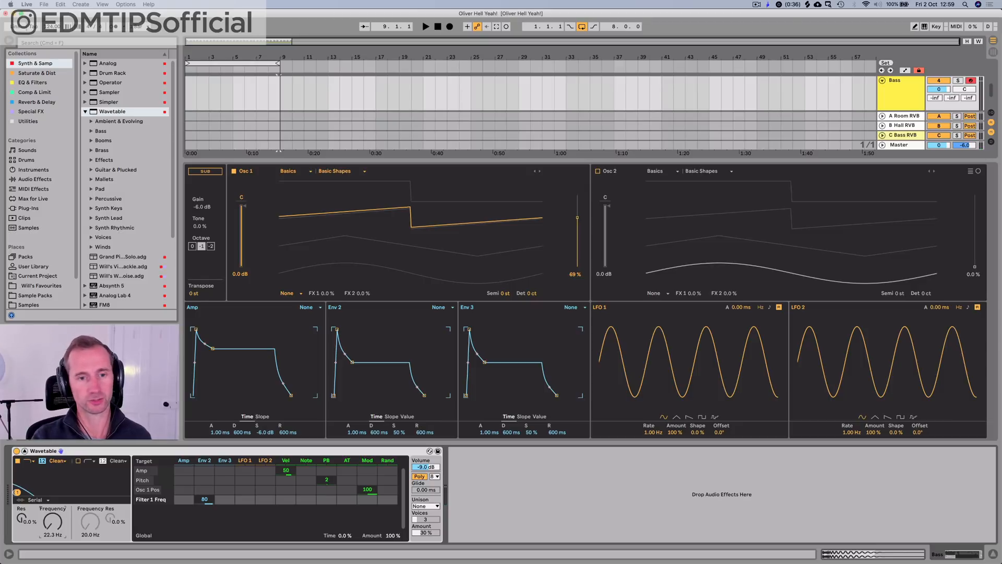
Step: Apply the Modern effect to Osc 1 with Warp at -4.7 %, and modulate Warp with Env 2 by 30
click(289, 293)
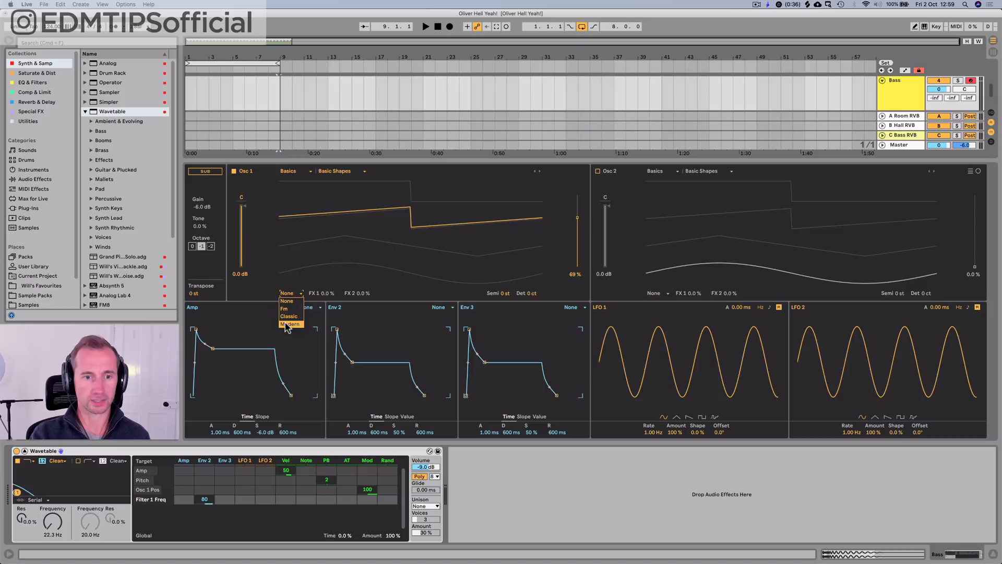
click(286, 324)
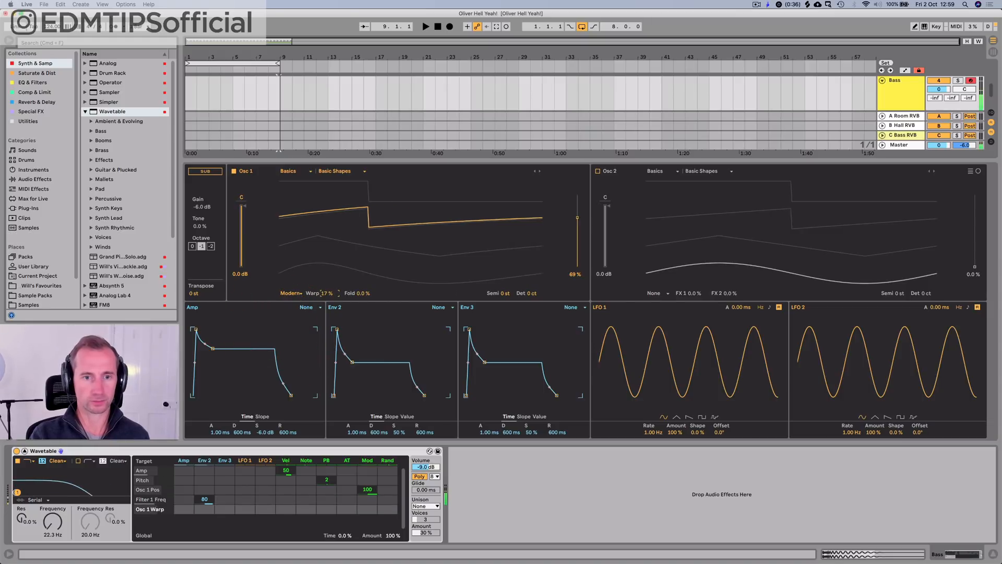
mouse_move(328, 293)
mouse_down()
mouse_move(328, 256)
mouse_move(328, 345)
mouse_move(327, 256)
mouse_move(328, 343)
mouse_move(328, 255)
mouse_move(328, 317)
mouse_move(328, 304)
mouse_up()
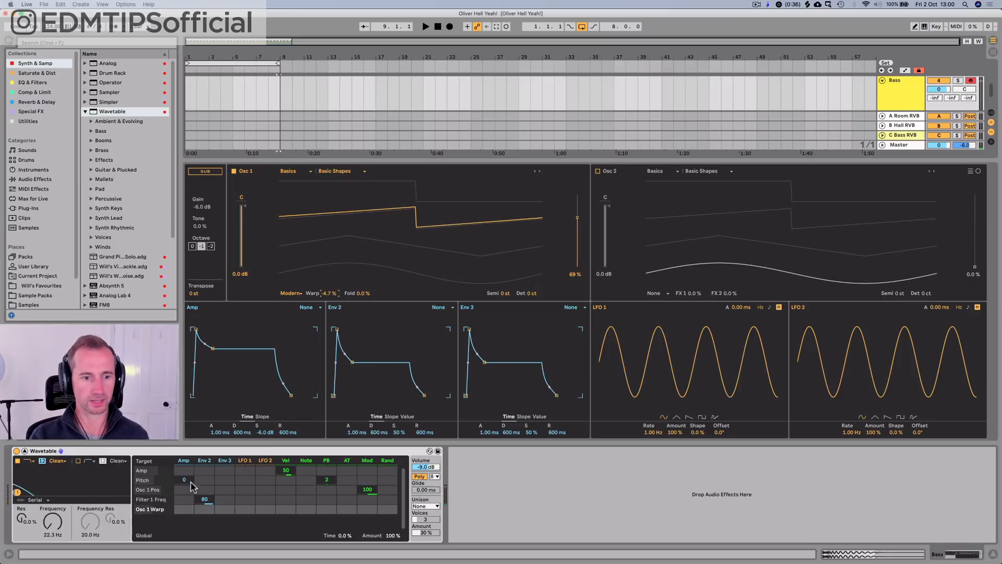
drag(204, 509, 205, 508)
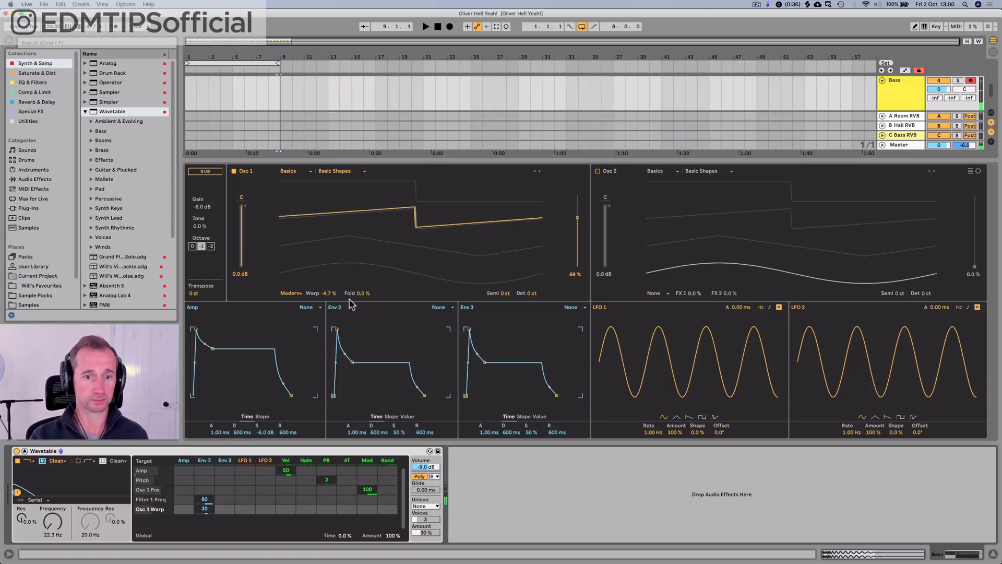
Step: Set Osc 1 Fold to 1.6 % in Wavetable and play the bass sound to audition it
drag(362, 293, 361, 296)
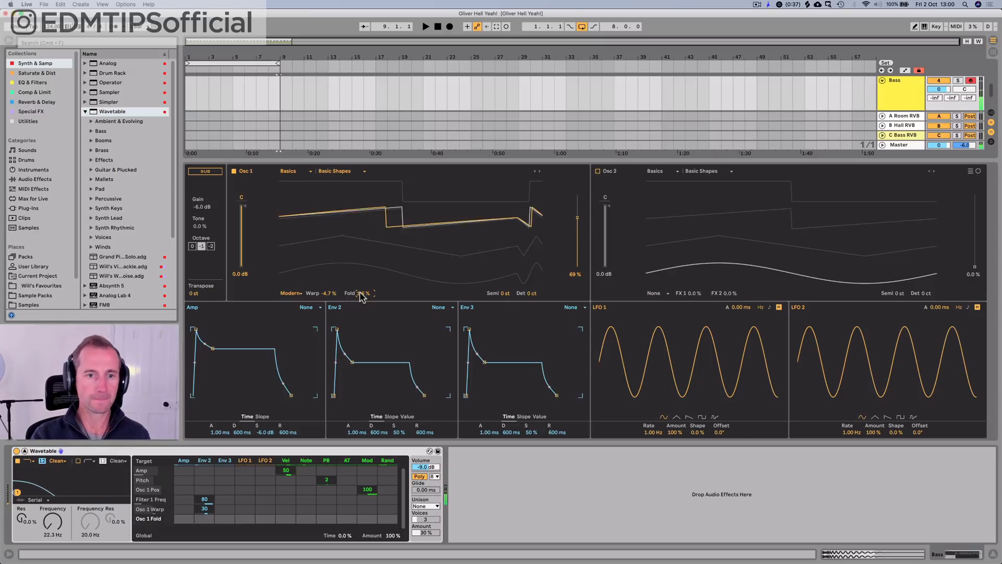
key(space)
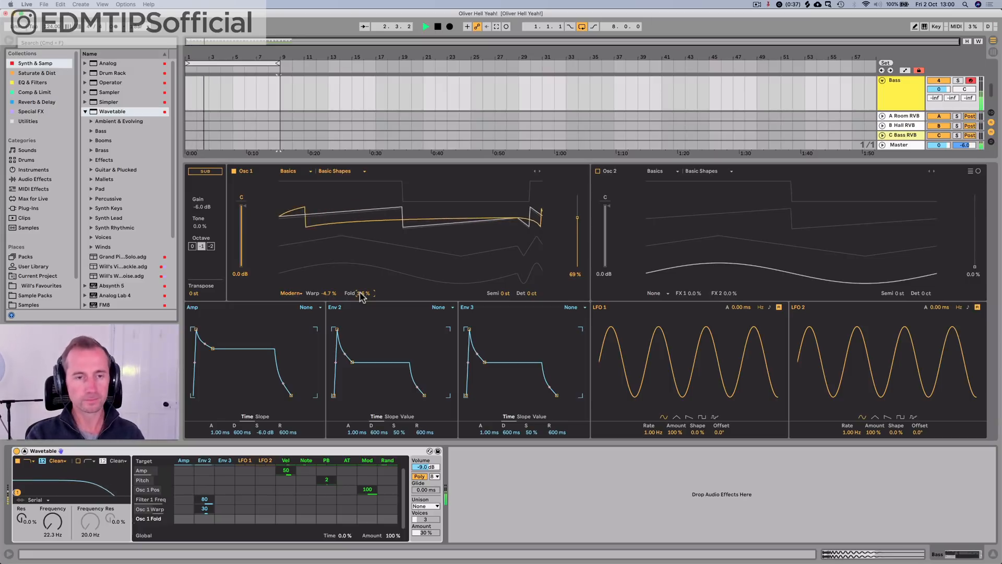
key(space)
Step: Record a four-bar MIDI bass line onto the Bass track, starting at bar 1
click(437, 26)
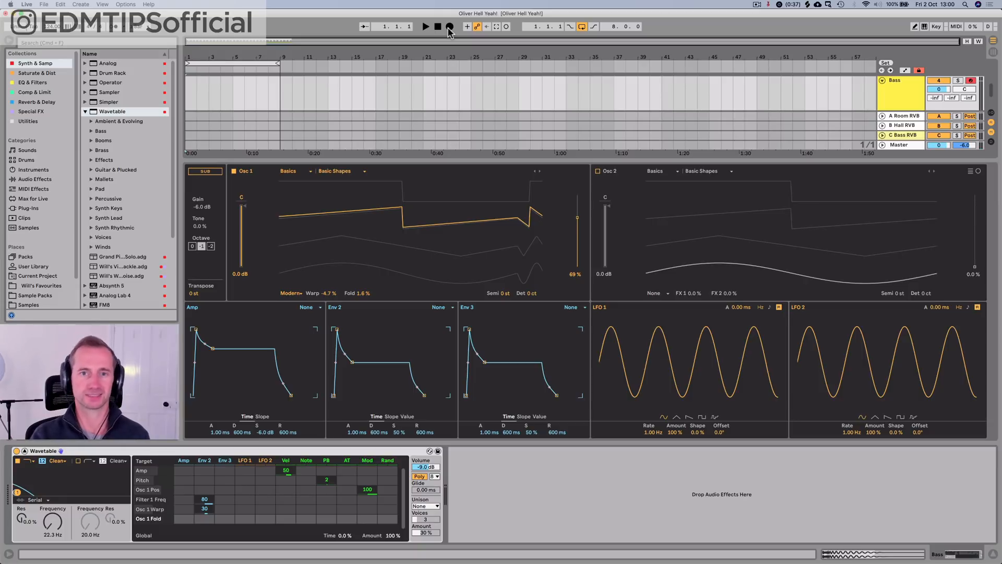
click(449, 27)
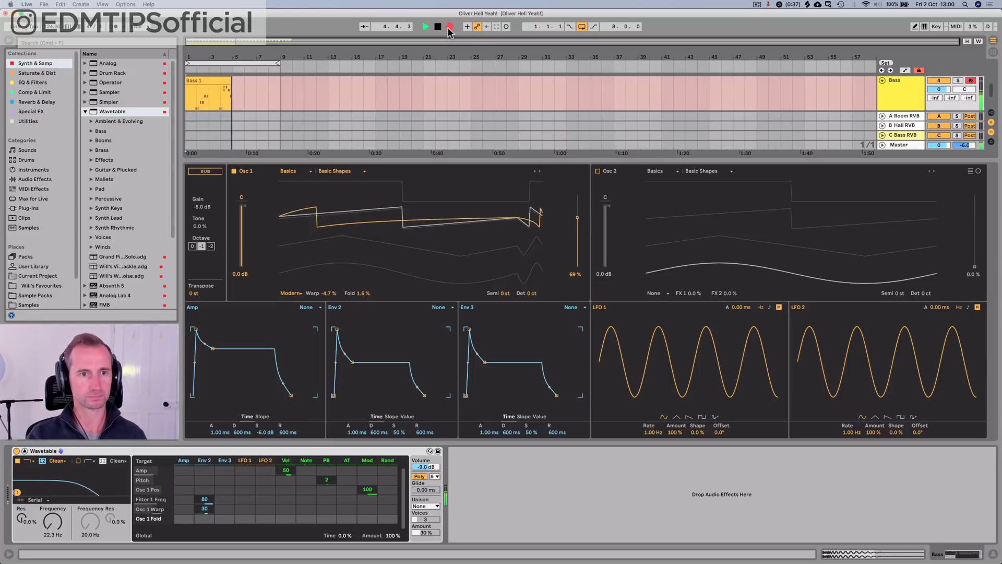
key(space)
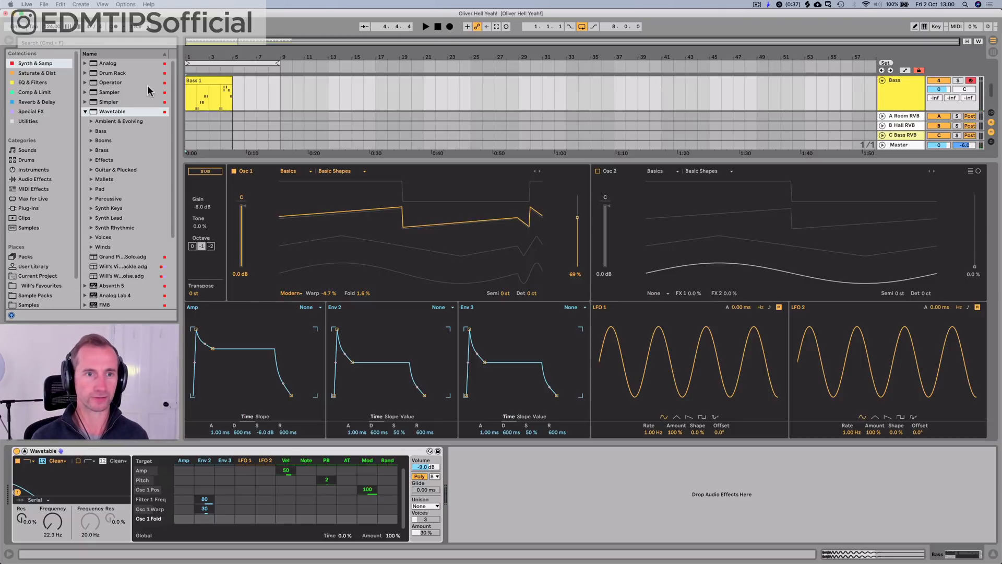
Step: Quantize the starts and ends of all notes in the recorded bass clip to the current grid at 100 % and raise all velocities to 127
double_click(206, 92)
click(284, 315)
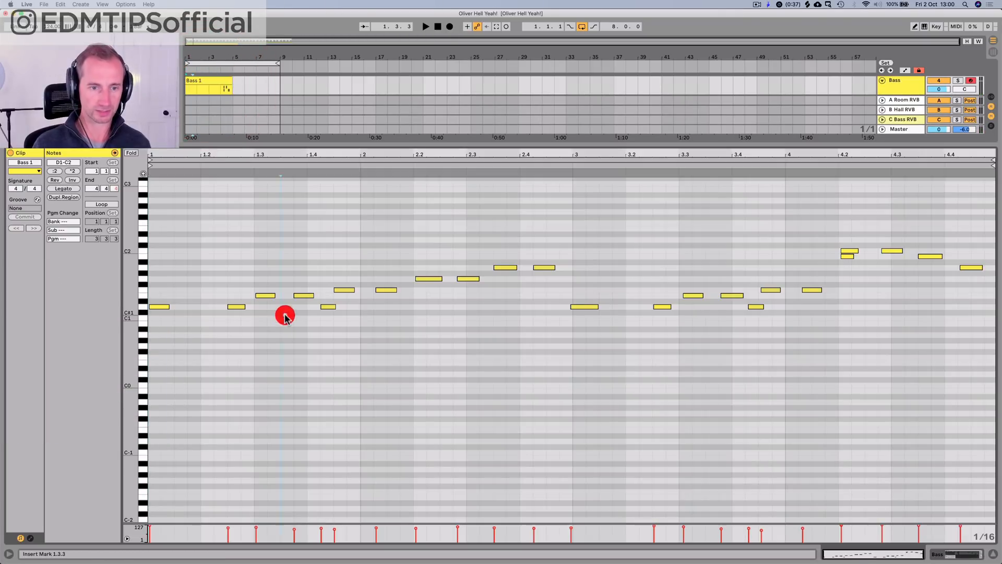
key(super+a)
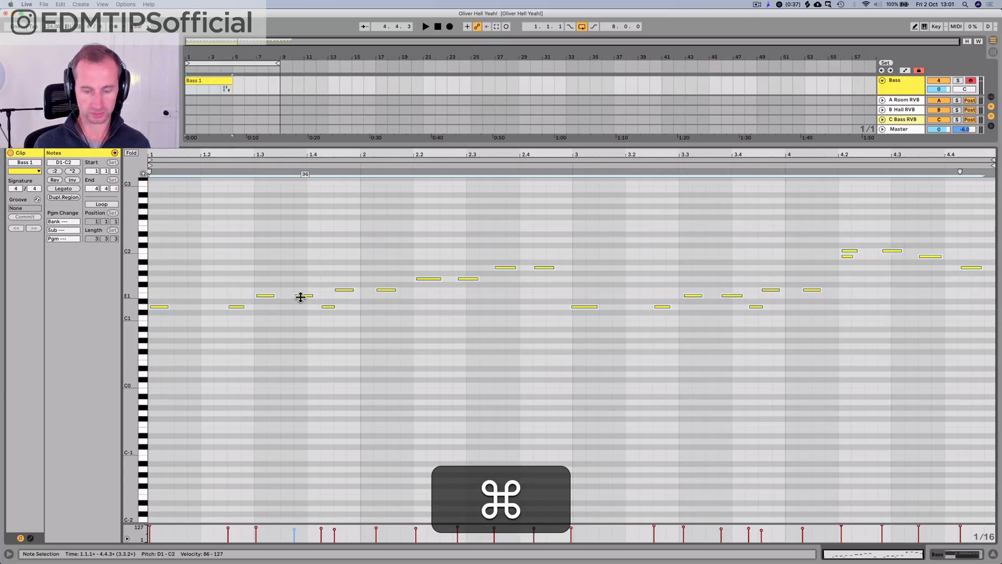
key(super+shift+u)
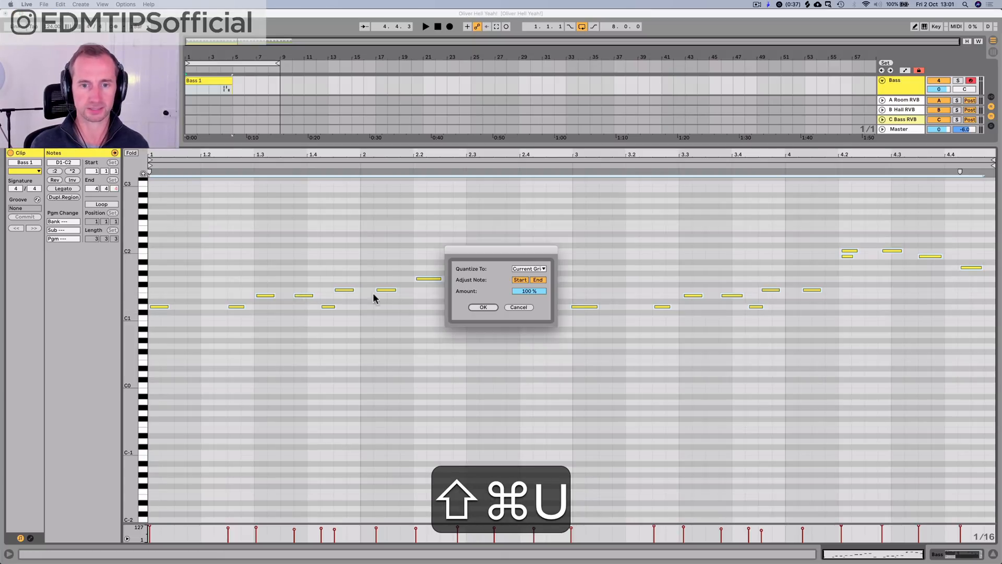
click(480, 308)
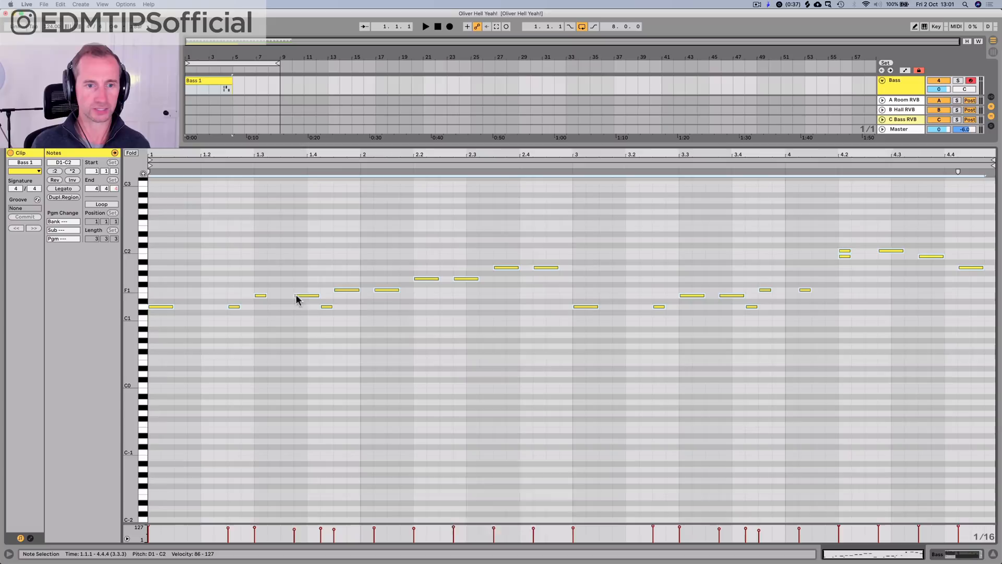
key(super)
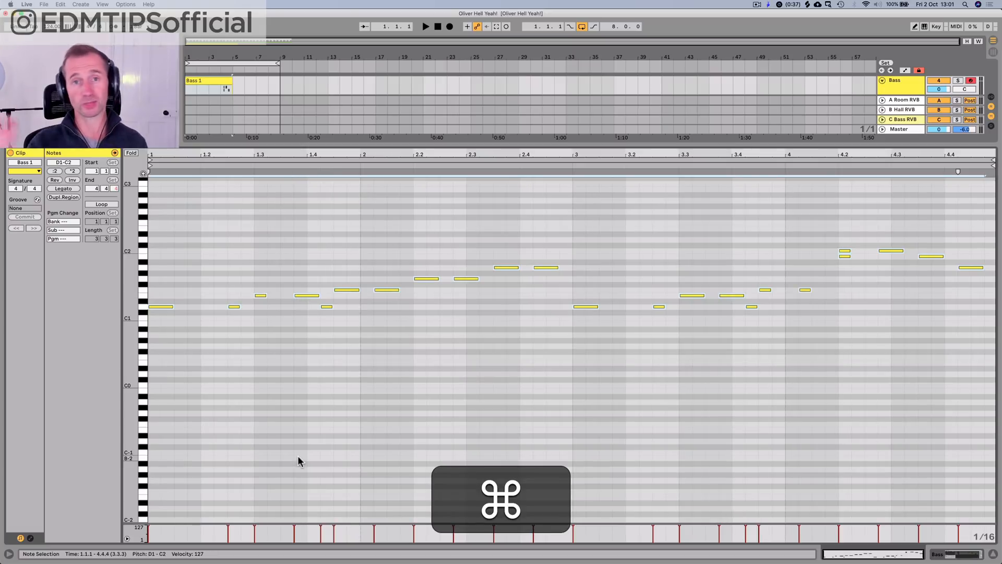
Step: Lengthen the D1 note at 1.2.3 so it ends at 1.3.1, playing the clip from the start to check it
key(space)
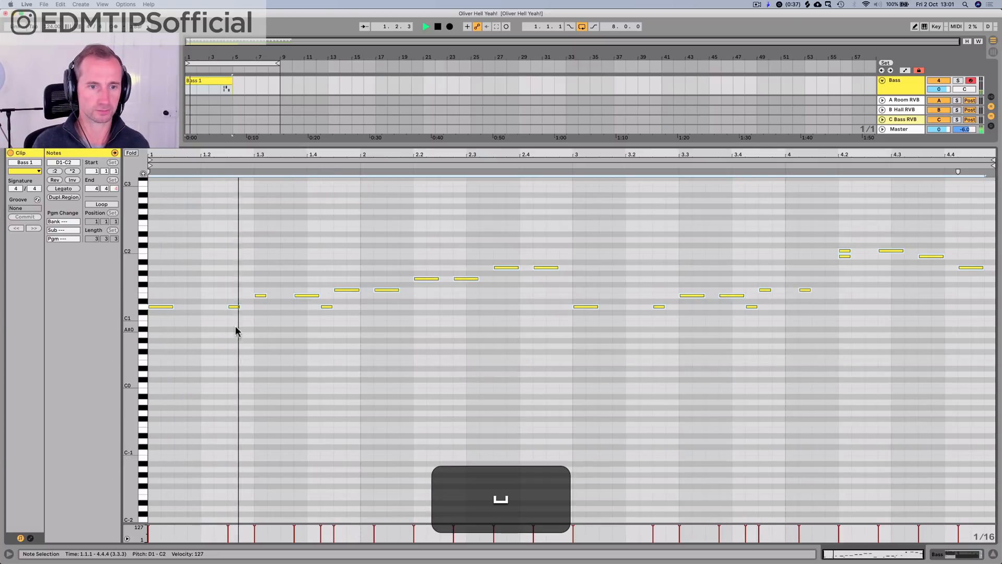
key(space)
click(238, 307)
drag(240, 307, 248, 307)
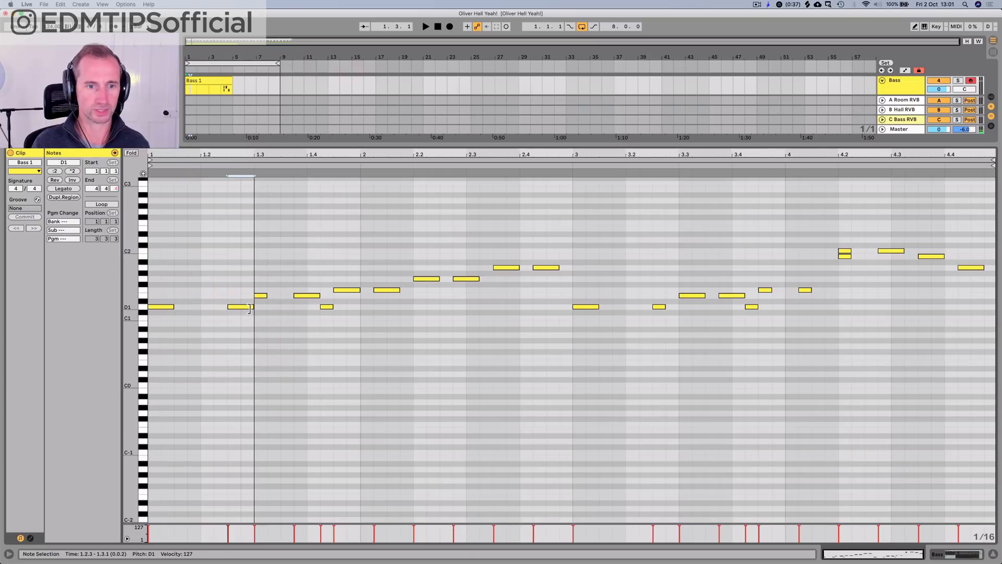
key(space)
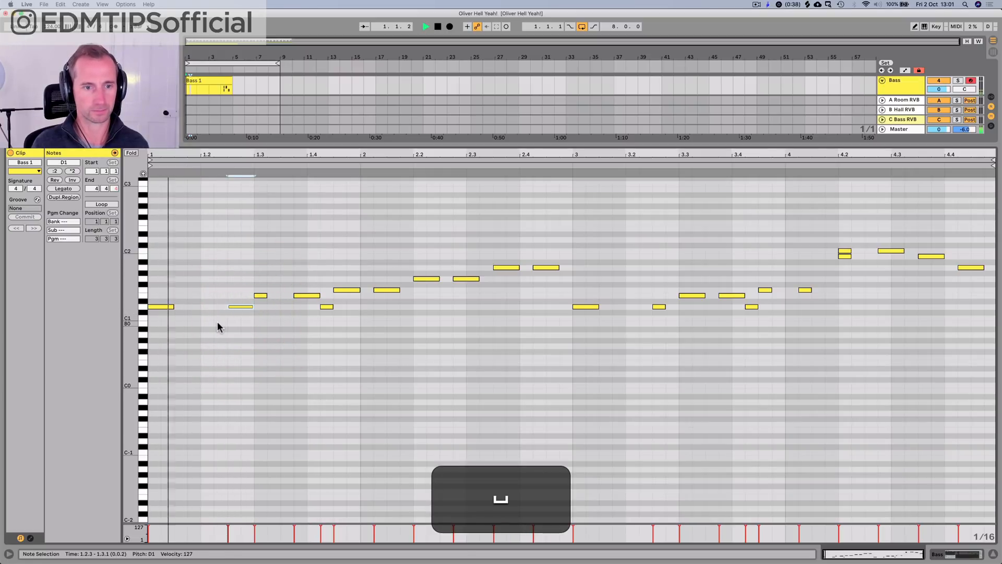
key(space)
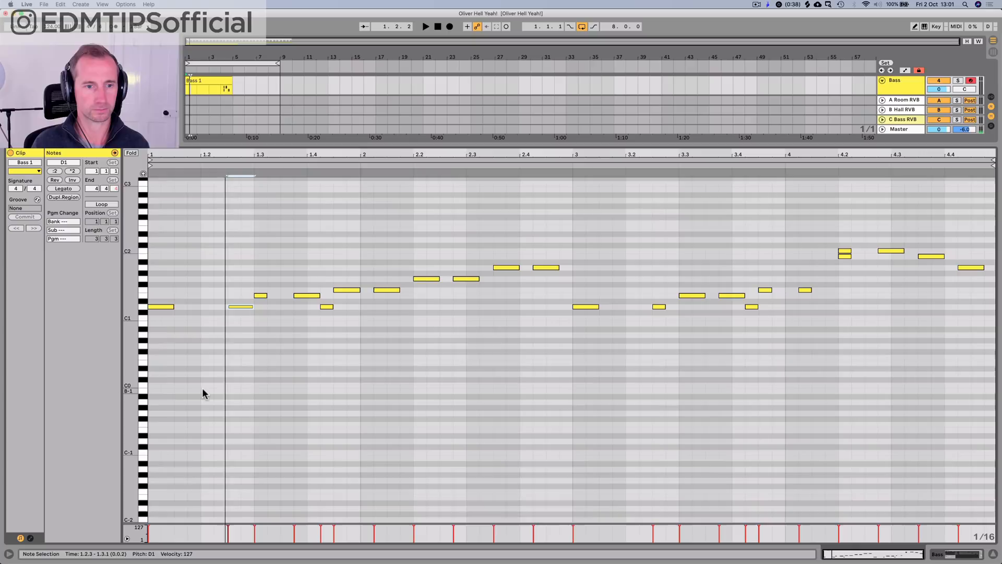
key(space)
key(space)
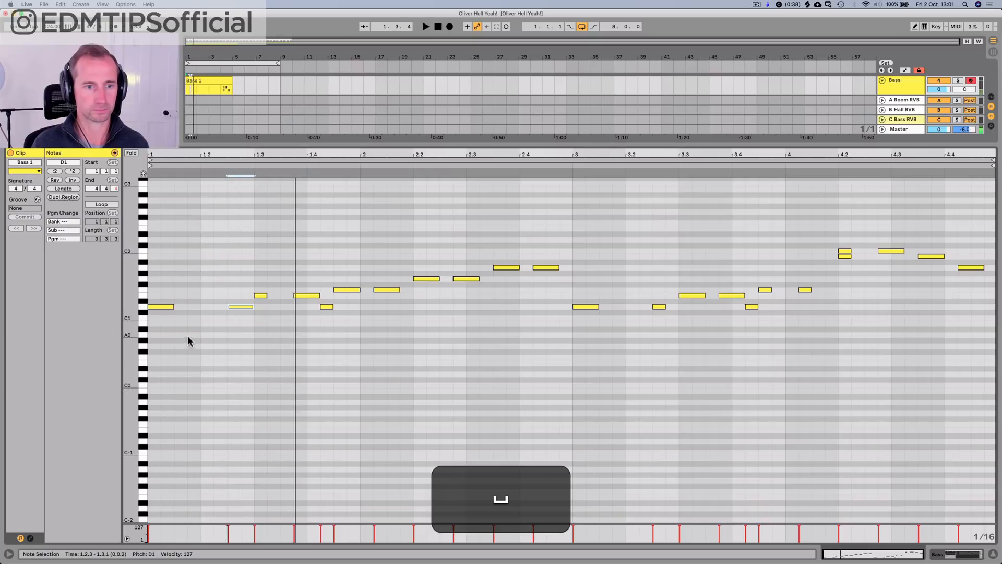
Step: Add a D0 note at 1.1.3 and lengthen it so it ends at 1.2.1
double_click(190, 382)
key(Left)
key(Up)
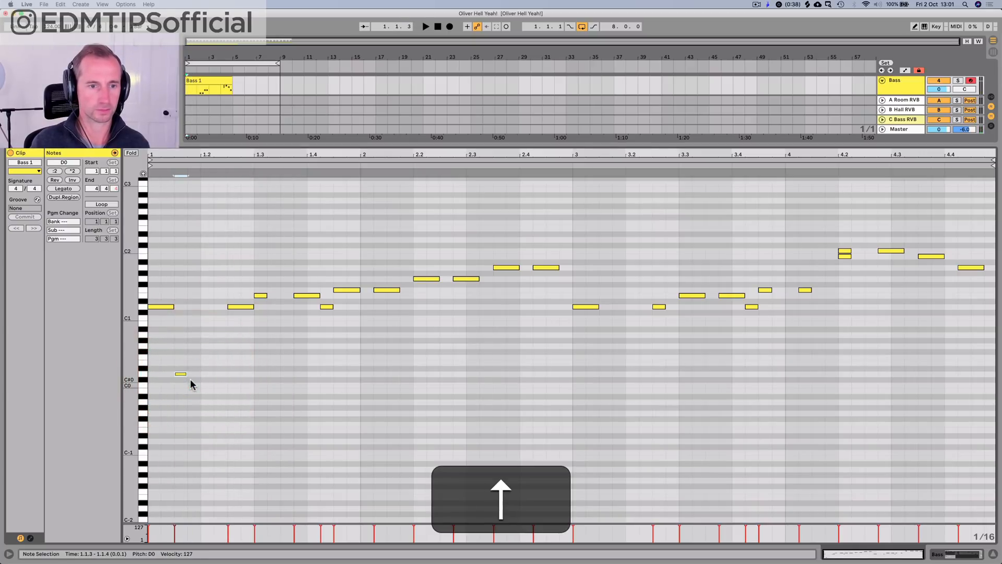
key(p)
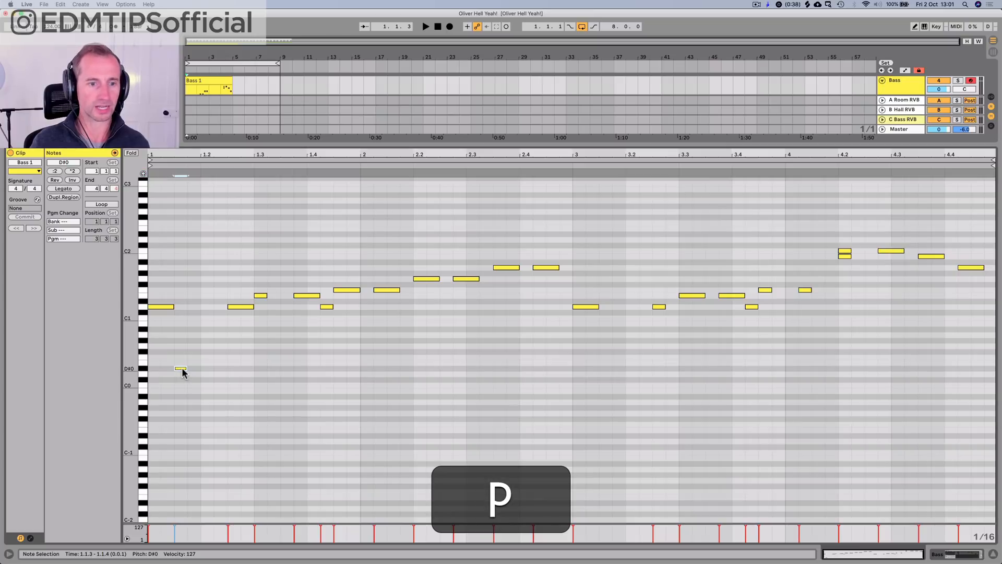
drag(182, 372, 181, 324)
click(180, 312)
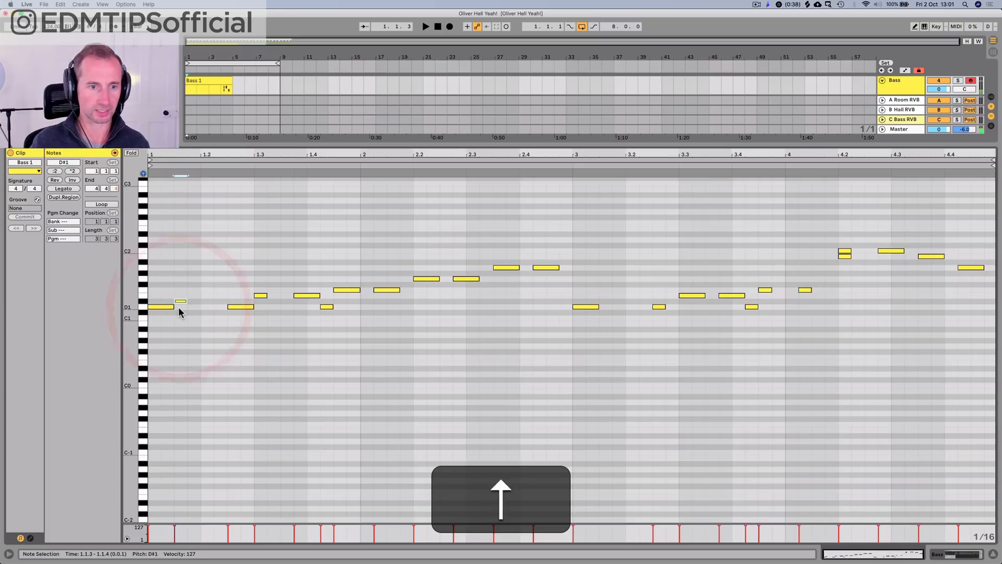
key(shift+Down)
key(shift+space)
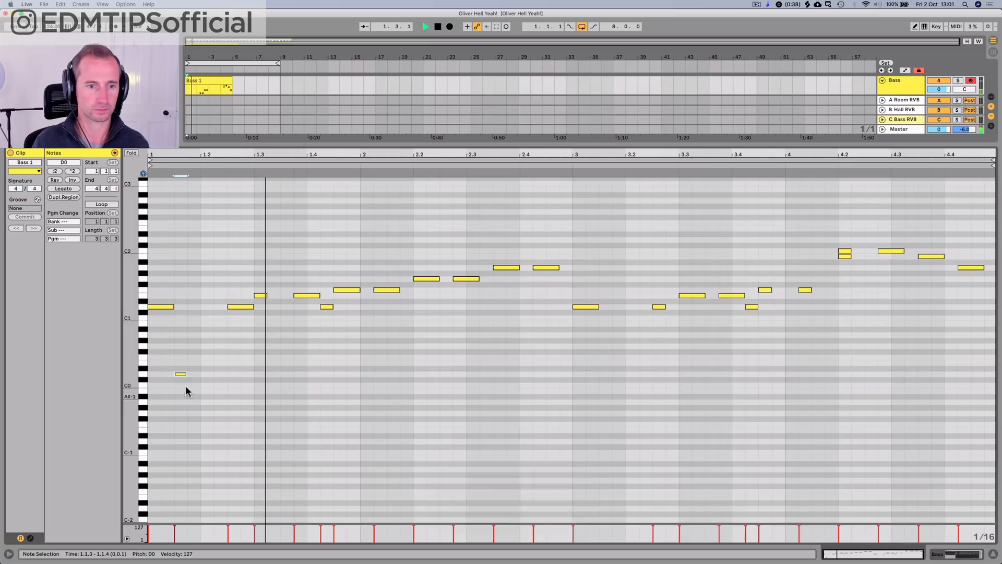
key(space)
key(space)
drag(183, 374, 199, 373)
Step: Transpose the short D1 note at 1.4.2 down an octave to D0 and play the phrase back
click(329, 307)
key(space)
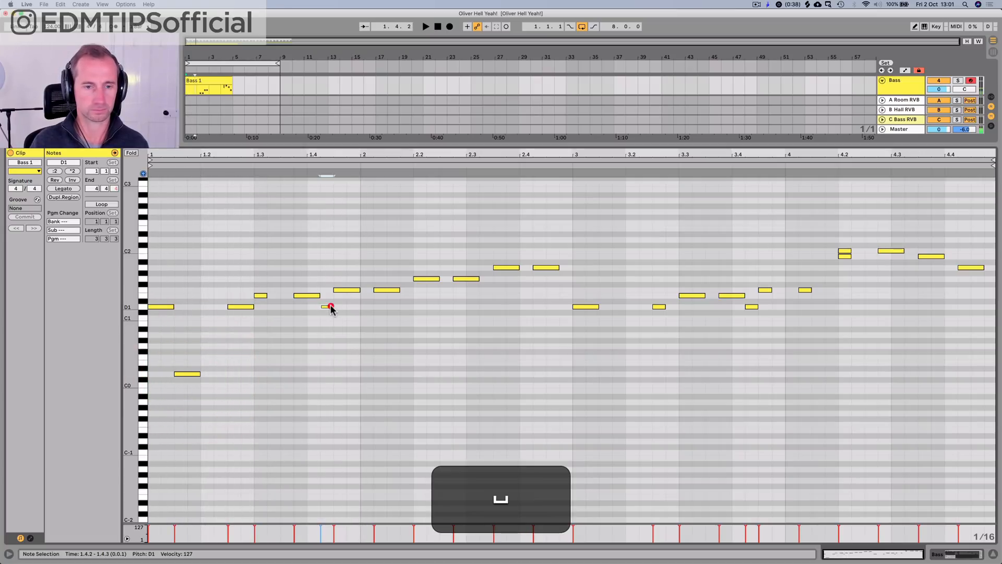
key(shift+Down)
key(shift+space)
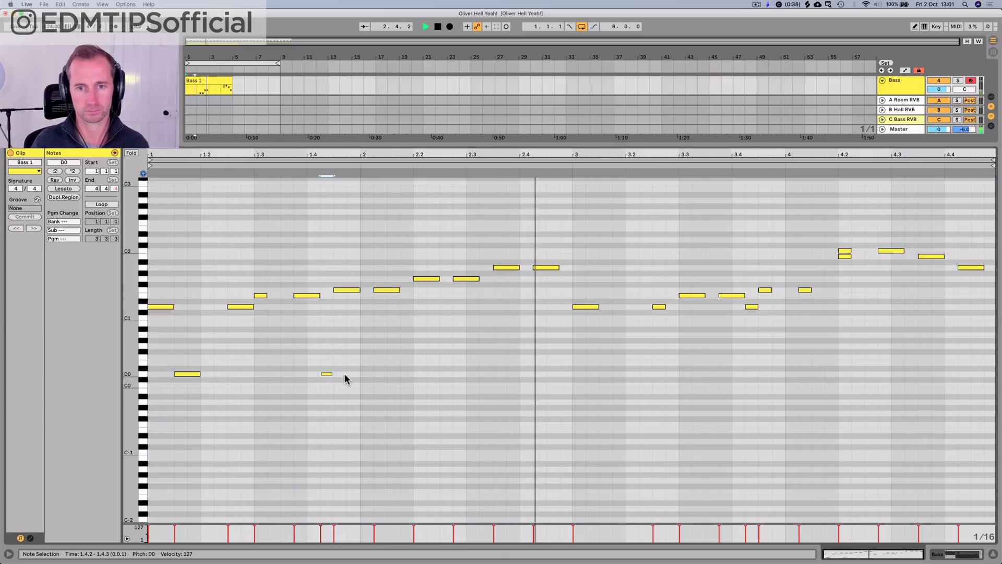
key(space)
key(space)
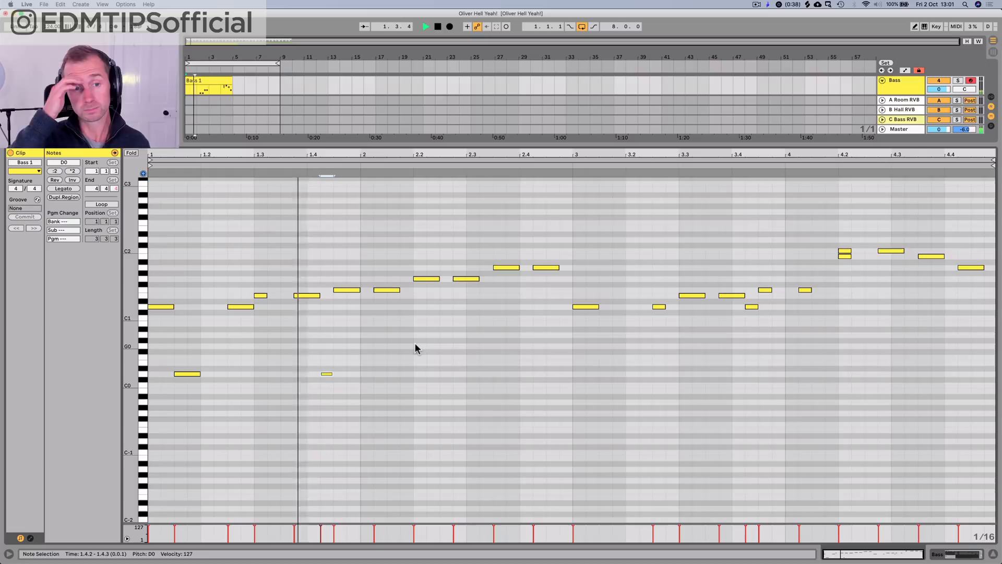
key(space)
Step: Change the pitch of the low note at 1.4.2 to F0 and listen to the phrase
click(322, 373)
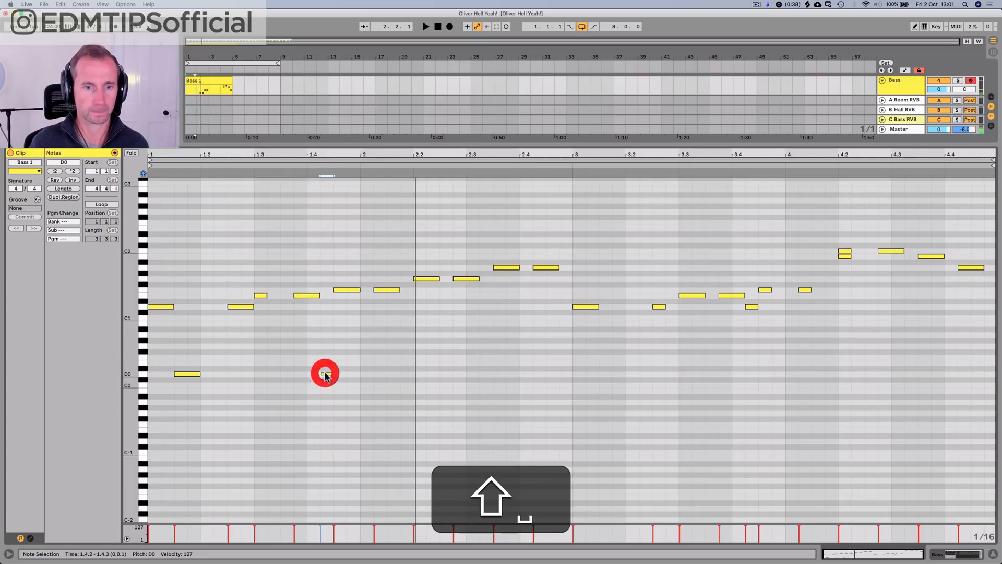
key(shift+Up)
key(Up)
key(Up)
key(shift+Up)
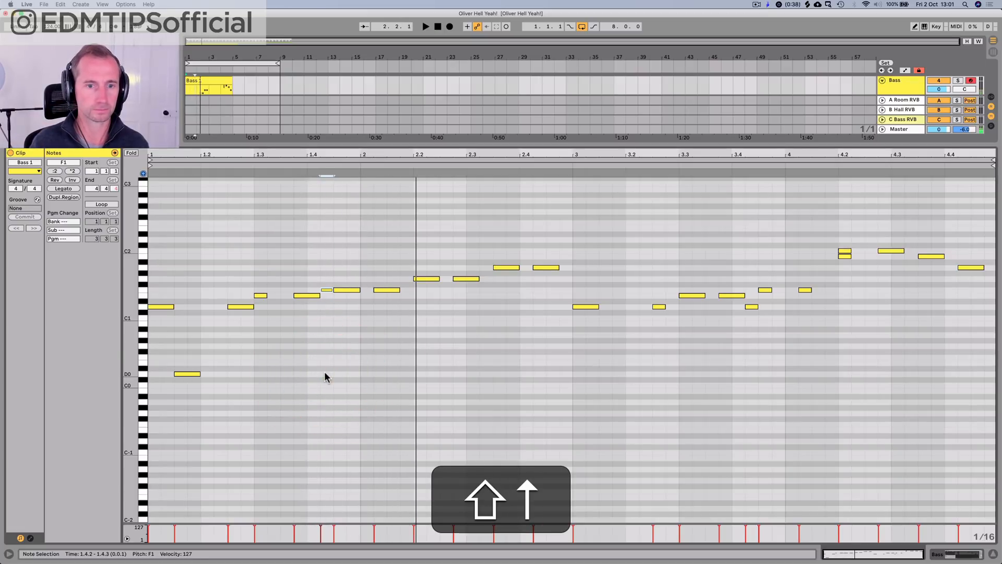
key(shift+Down)
key(shift+space)
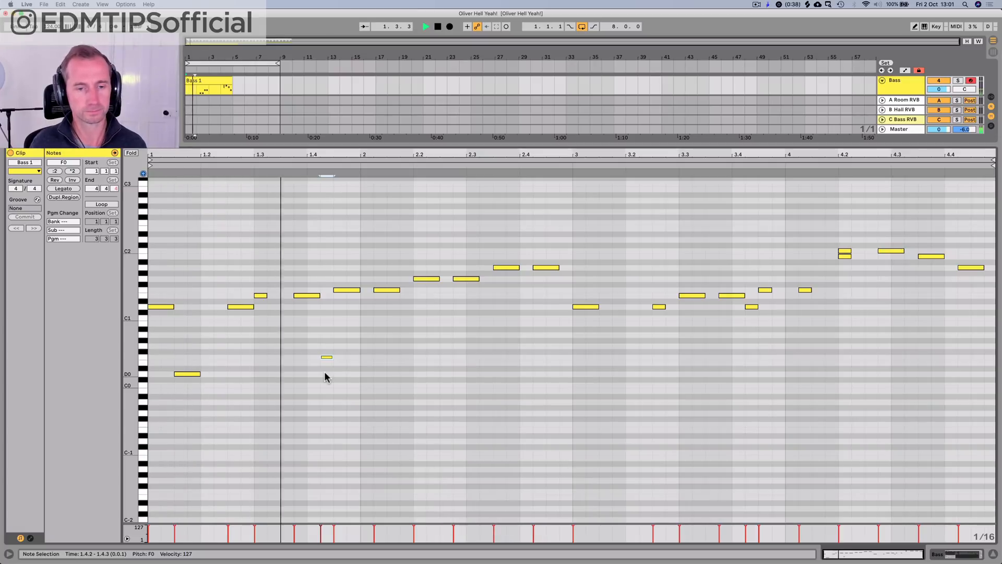
key(space)
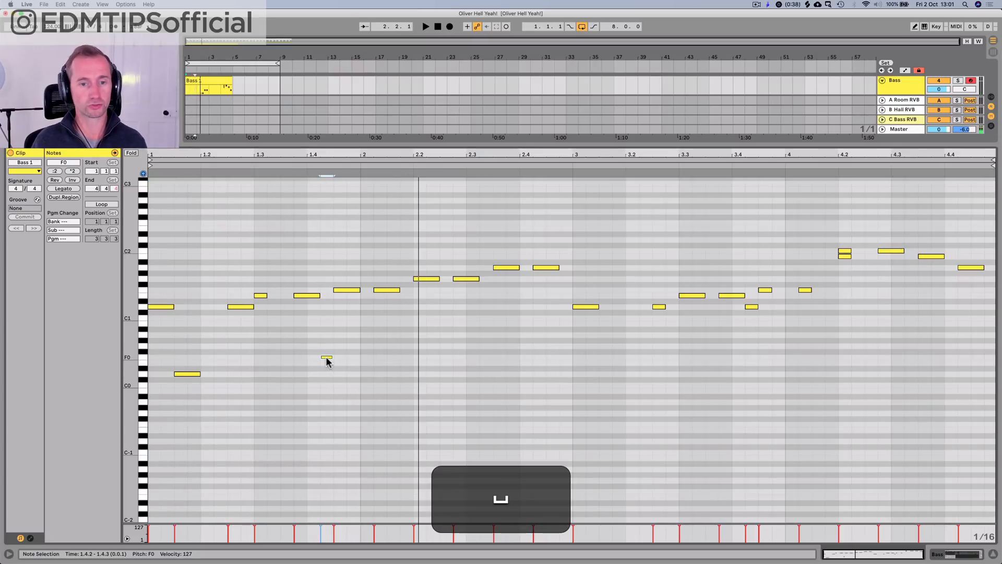
Step: Copy the F0 note to 2.1.4, raise the copy to G0 and play the result
drag(326, 358, 404, 361)
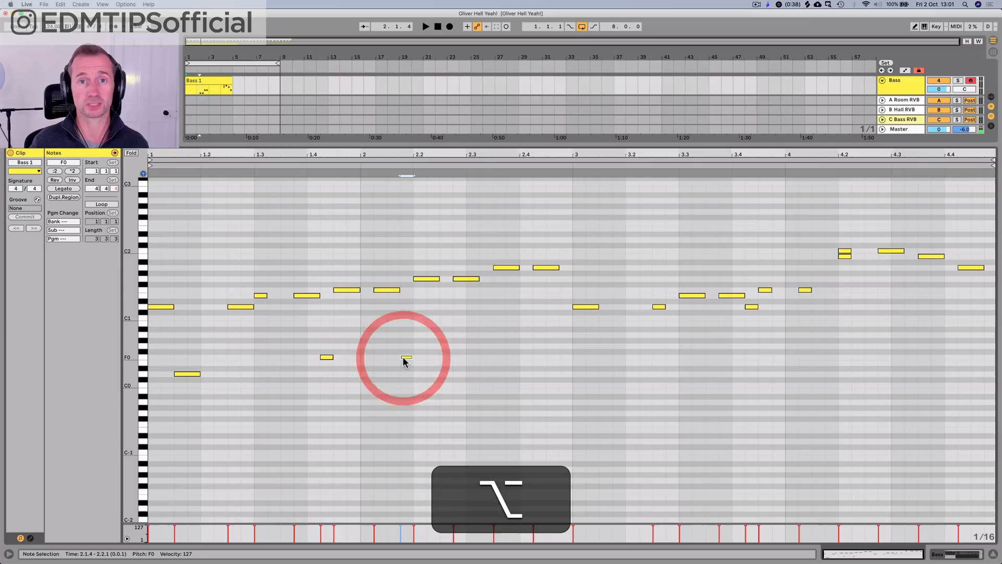
key(Up)
key(Up)
key(space)
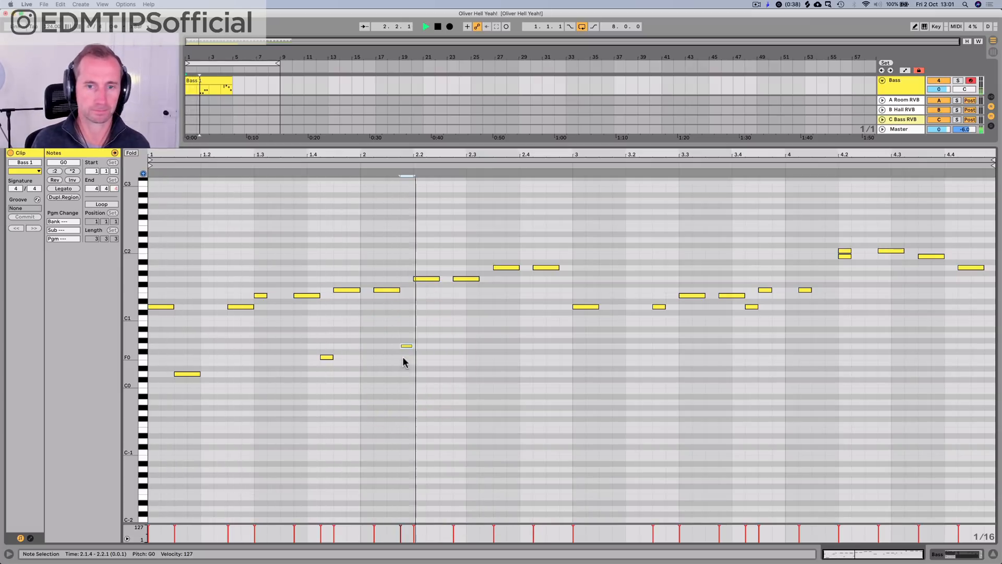
key(space)
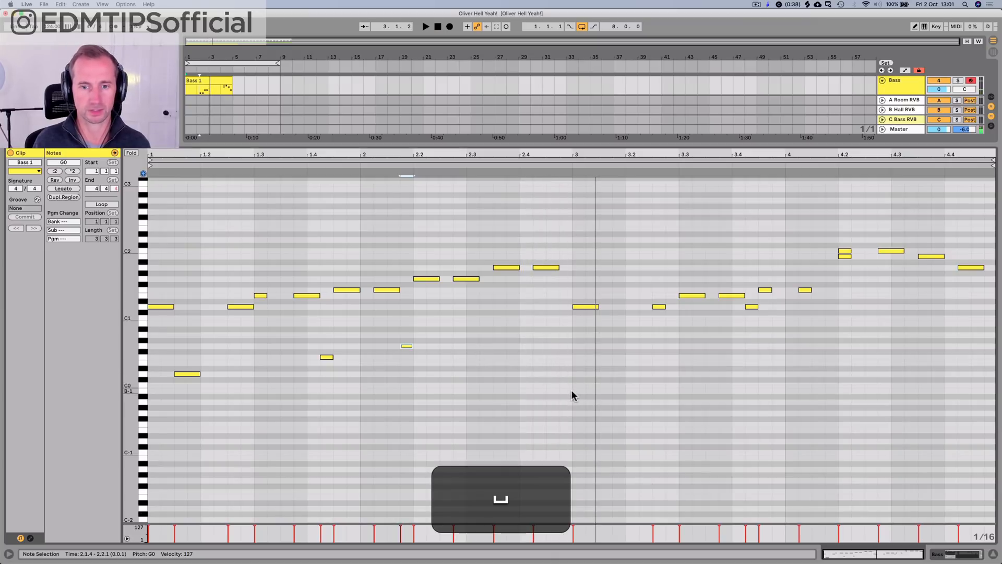
Step: Duplicate the three low notes of bars 1 and 2 into bars 3 and 4, and play the clip
drag(571, 390, 152, 346)
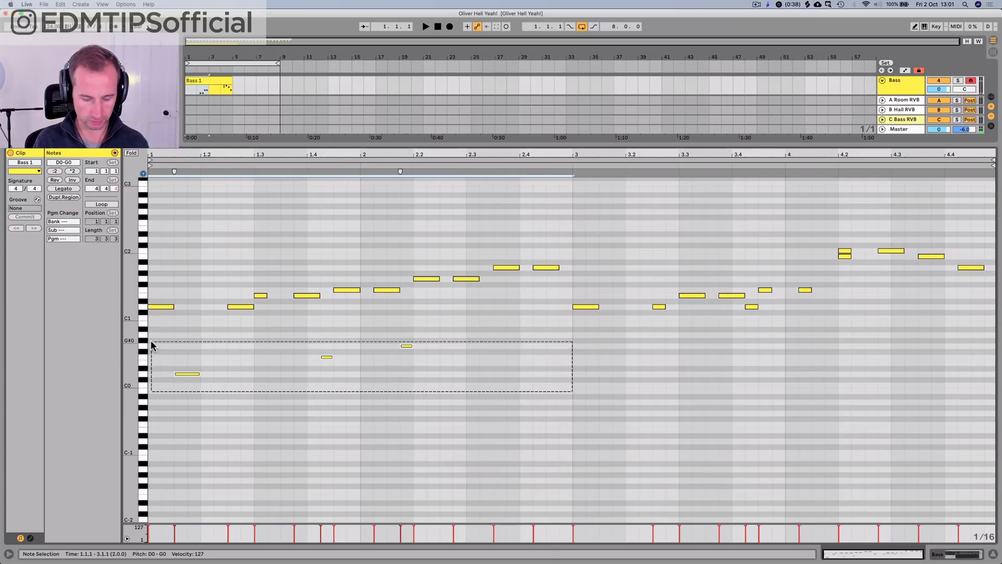
key(super+d)
key(super+space)
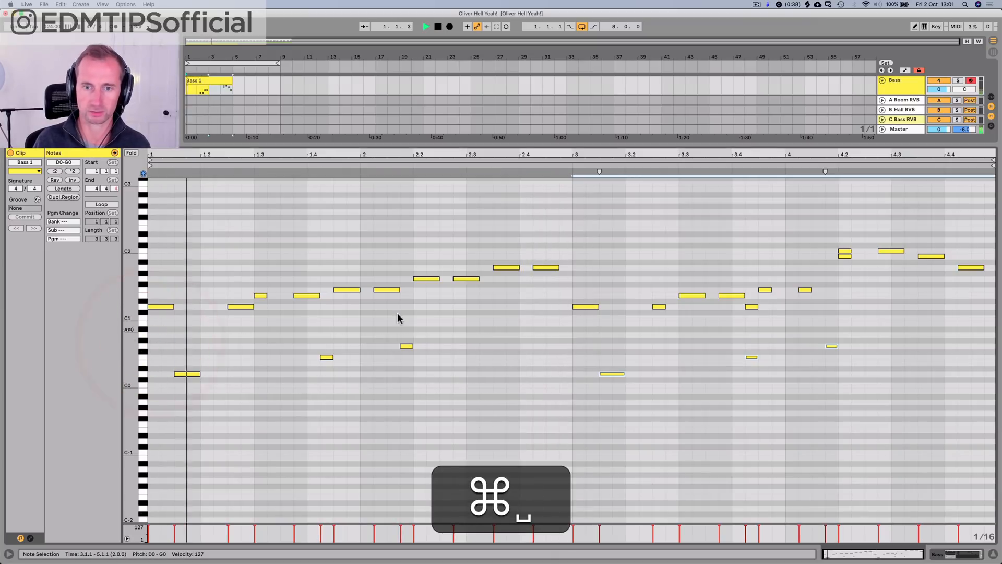
Step: Lengthen the D1 note at 3.2.3 so it ends at 3.3.1
click(655, 325)
key(p)
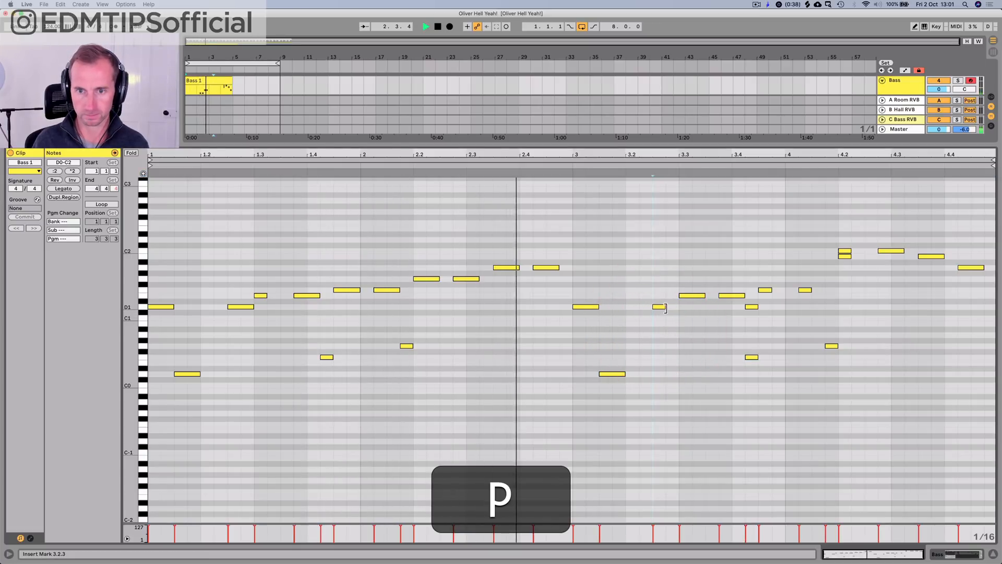
click(677, 306)
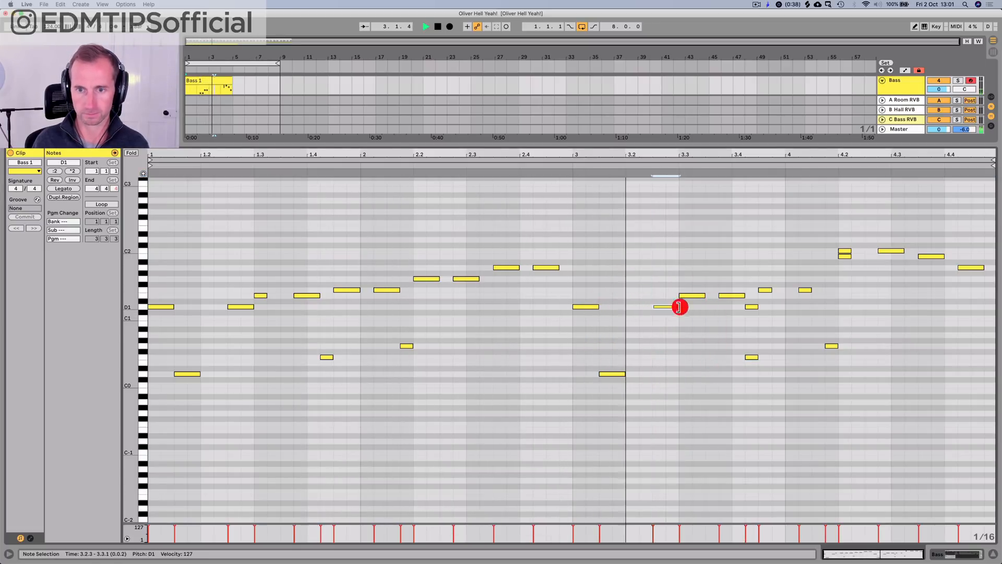
Step: Delete the short D1 note at 3.4.2 and play the clip's second half
key(space)
click(751, 306)
key(BackSpace)
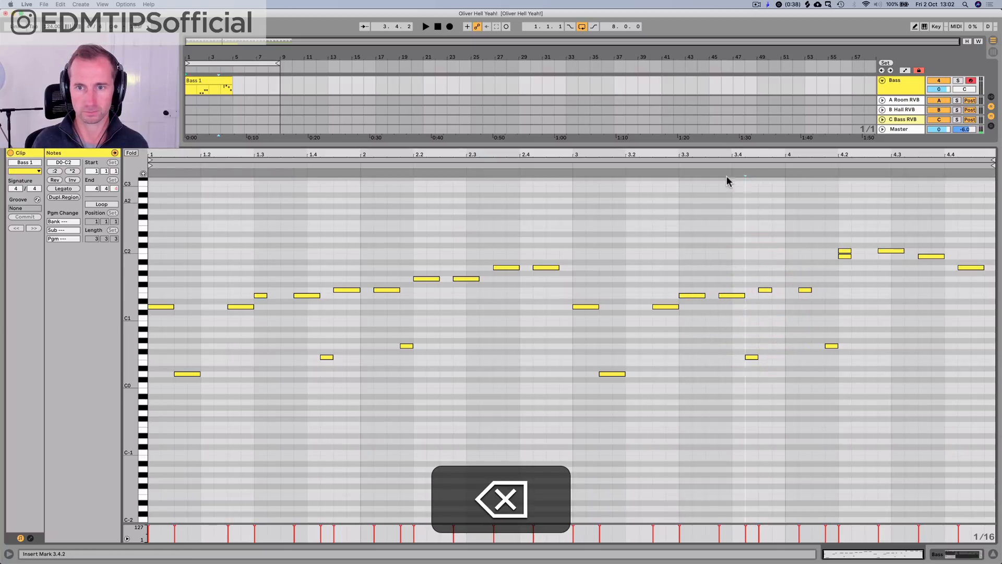
click(699, 167)
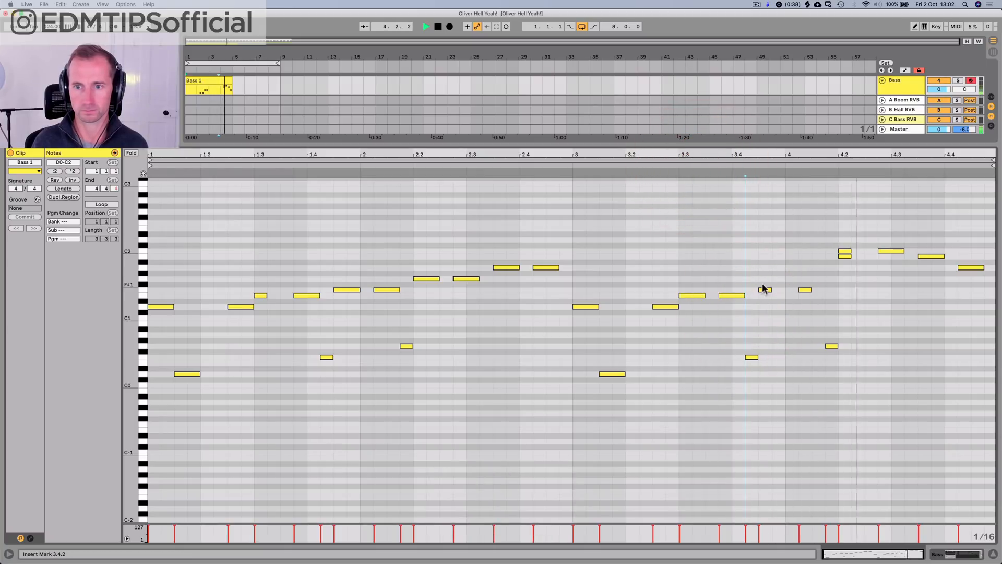
Step: Lengthen the F1 notes at 3.4.3 and 4.1.2 to an eighth note each and delete the B1 note at 4.2.1
key(space)
drag(771, 290, 825, 290)
click(845, 256)
key(BackSpace)
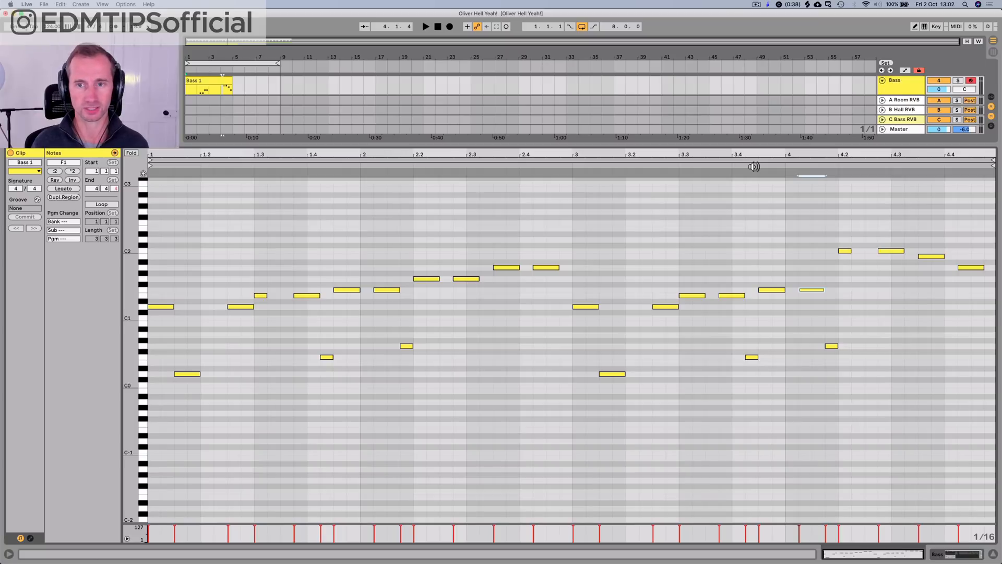
click(676, 167)
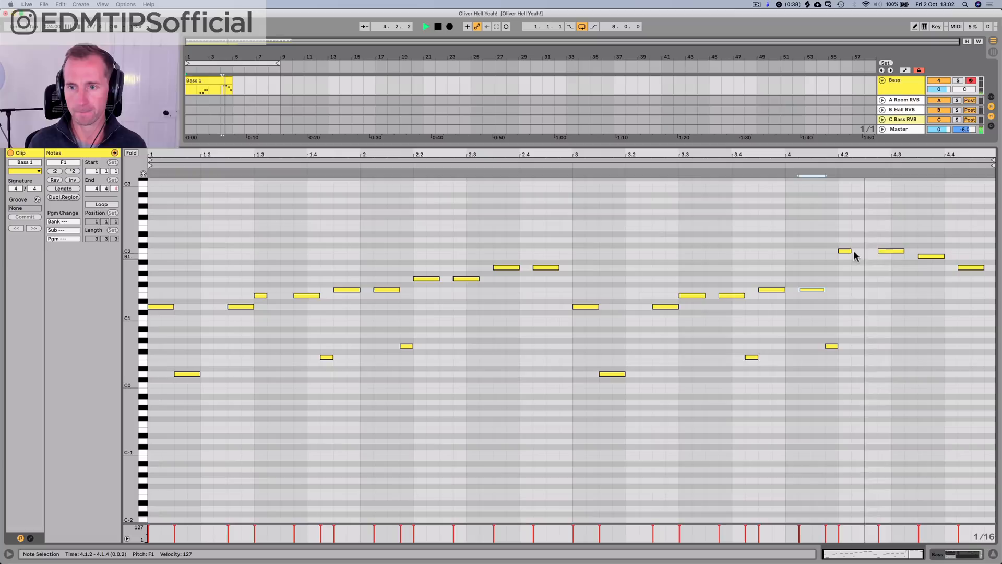
Step: Lengthen the C2 note at 4.2.1 so it ends at 4.2.3, and play the clip
key(space)
drag(850, 251, 867, 249)
key(space)
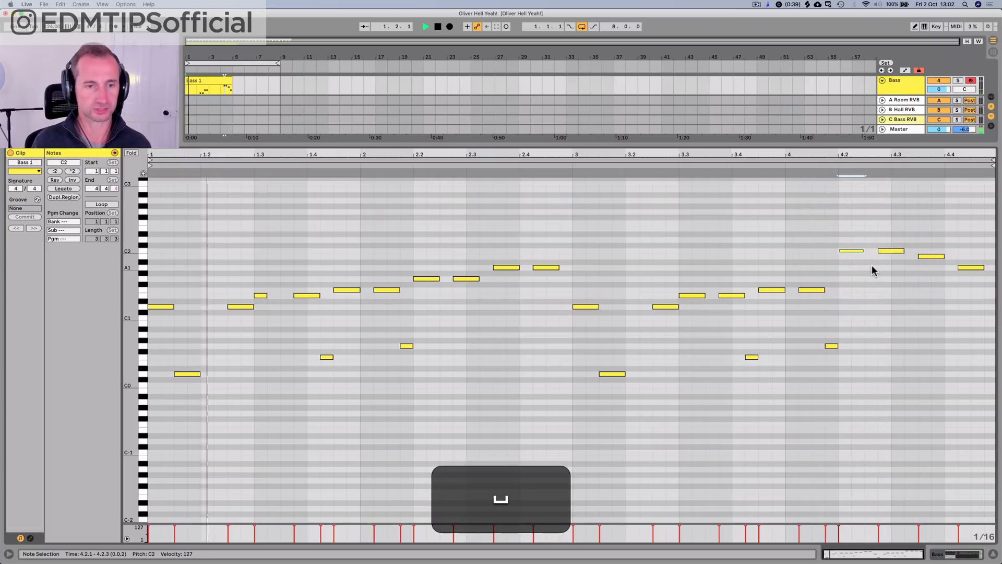
key(shift+Tab)
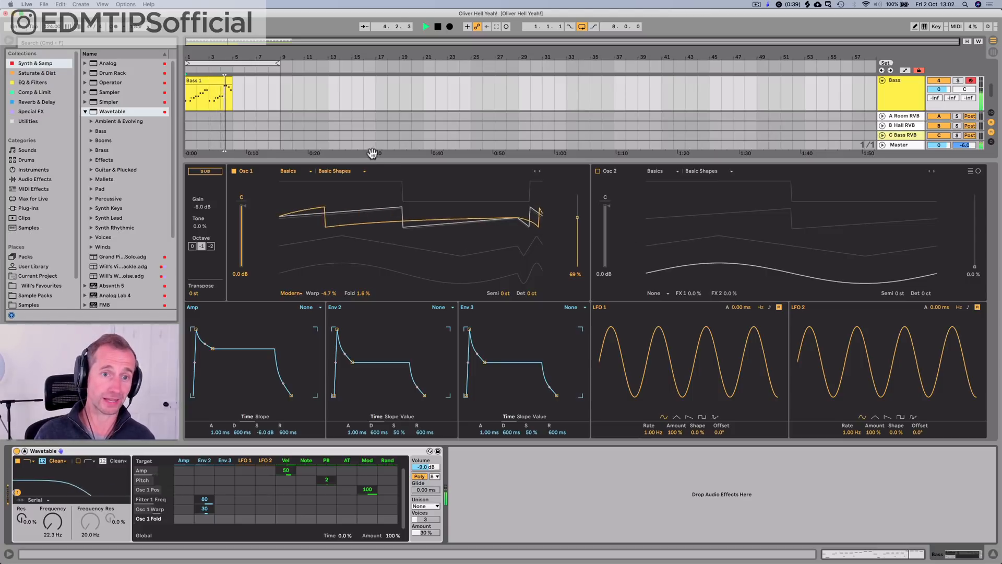
key(space)
Step: Reopen the Bass 1 clip's notes and lower the B1 note at 4.3.3 by one semitone
double_click(230, 83)
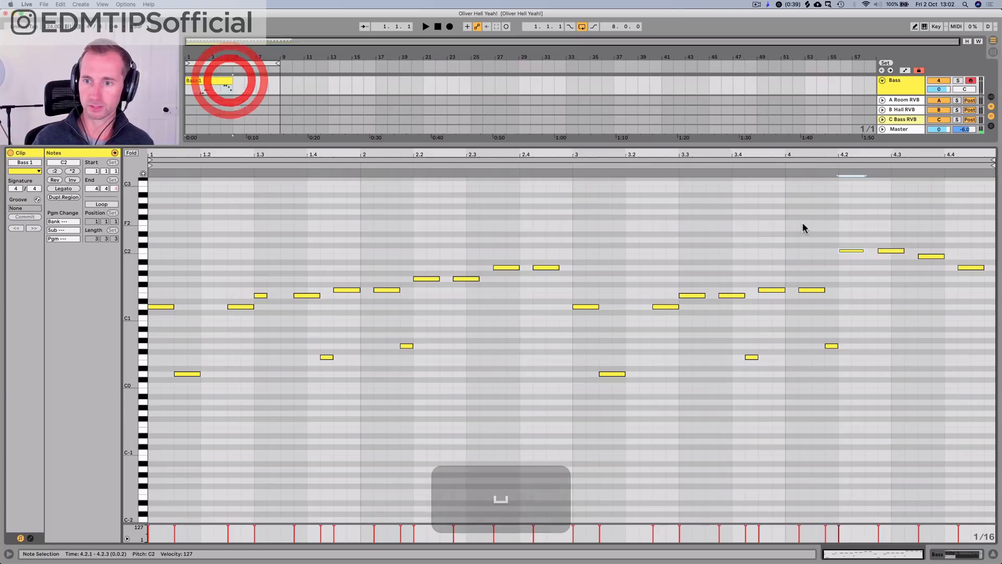
click(922, 258)
key(Down)
Step: Bring LFO 1 Rate into Wavetable's modulation matrix and modulate it from Env 2 by 4.7 while playing the bass
key(shift+Tab)
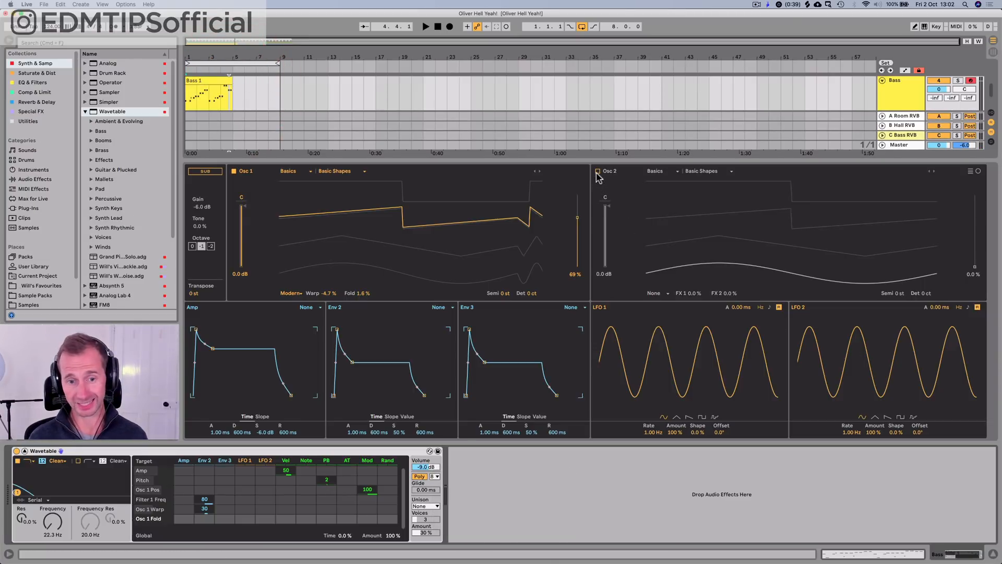
click(618, 344)
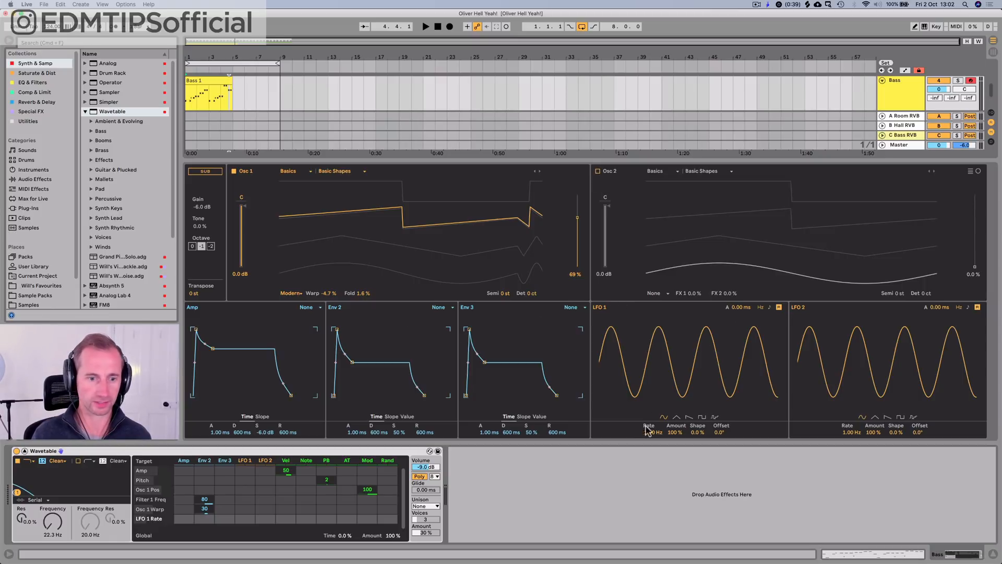
drag(204, 518, 204, 495)
key(space)
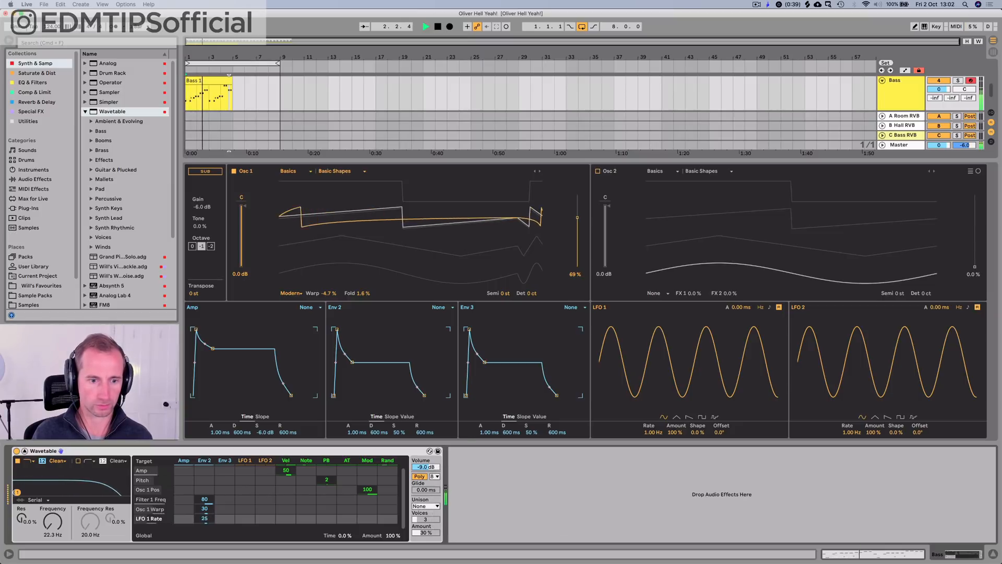
key(space)
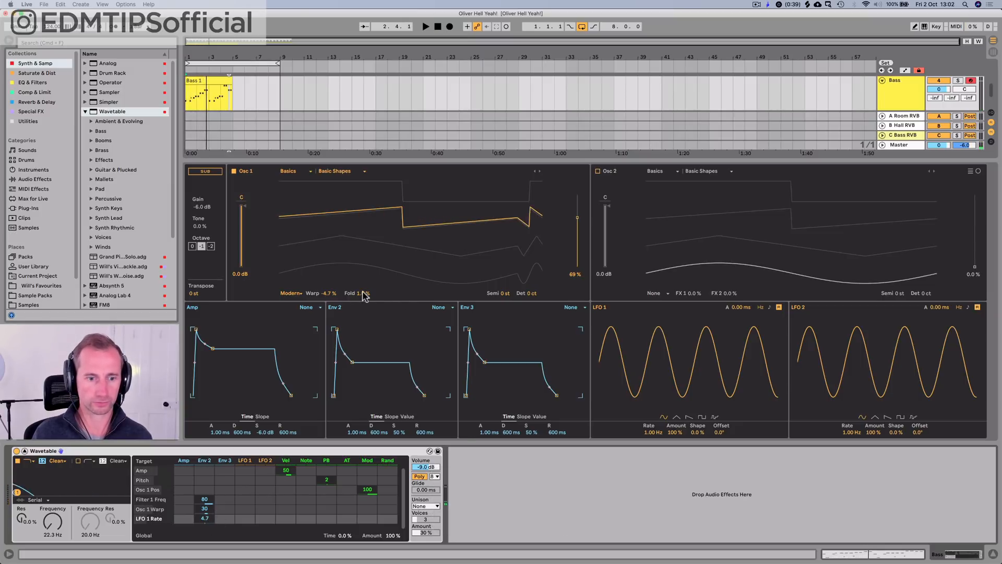
Step: Add Osc 1 Fold to the modulation matrix and set its Env 2 amount to 4.7 during playback
click(363, 292)
key(space)
drag(204, 525, 205, 473)
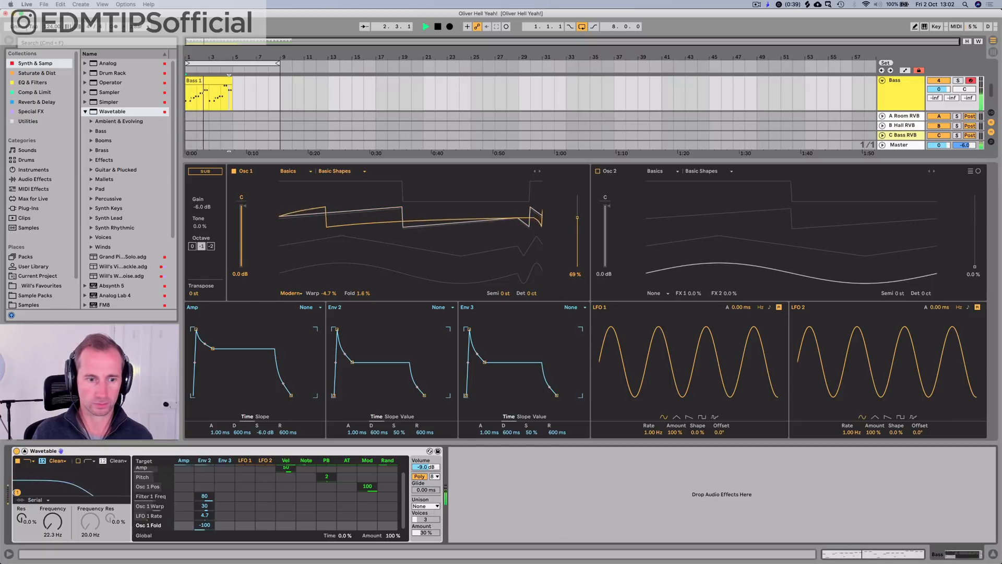
key(space)
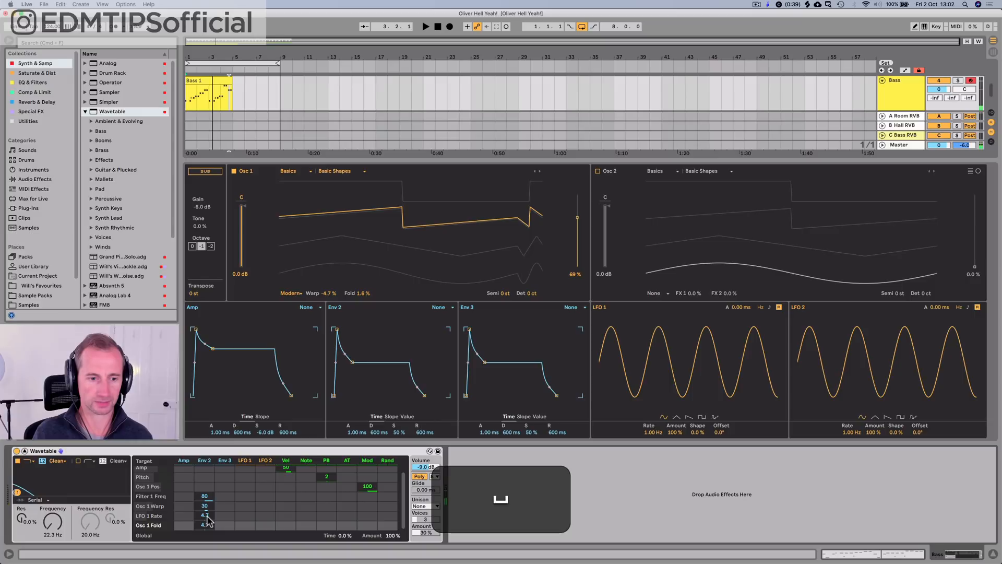
Step: Modulate Osc 1 Fold from LFO 1 by -55 and LFO 1 Rate from LFO 1 by 25, and play the bass
key(space)
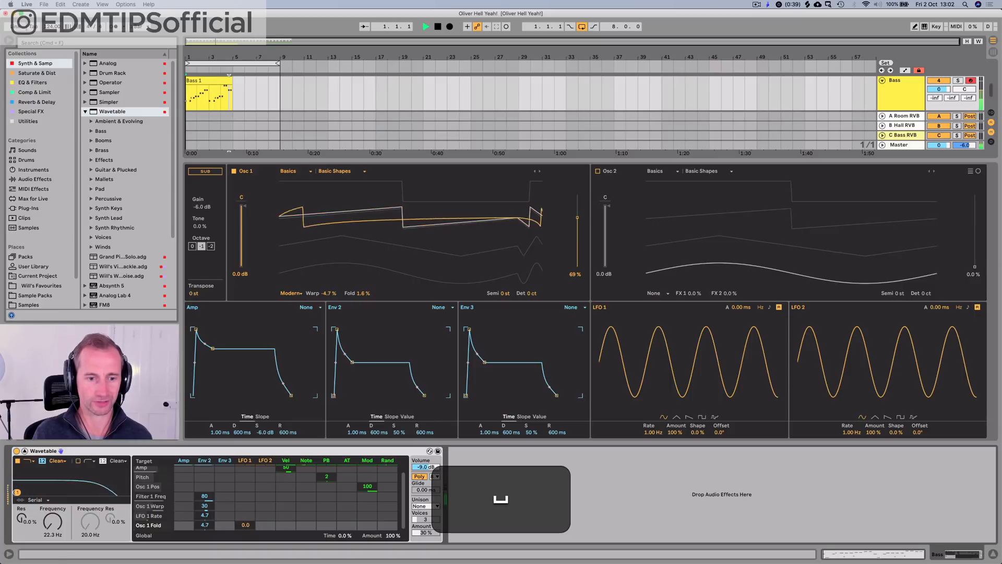
drag(245, 525, 245, 495)
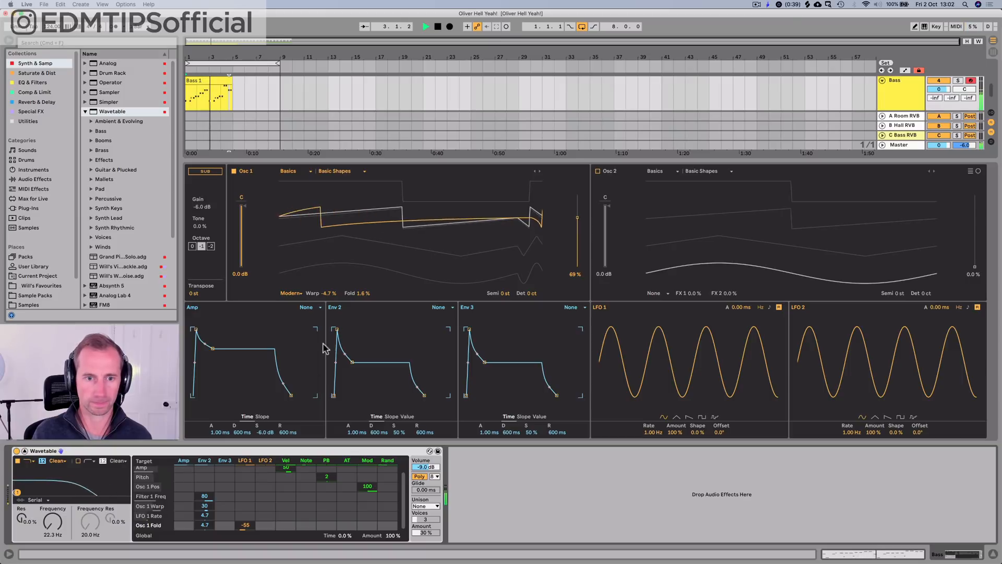
click(225, 525)
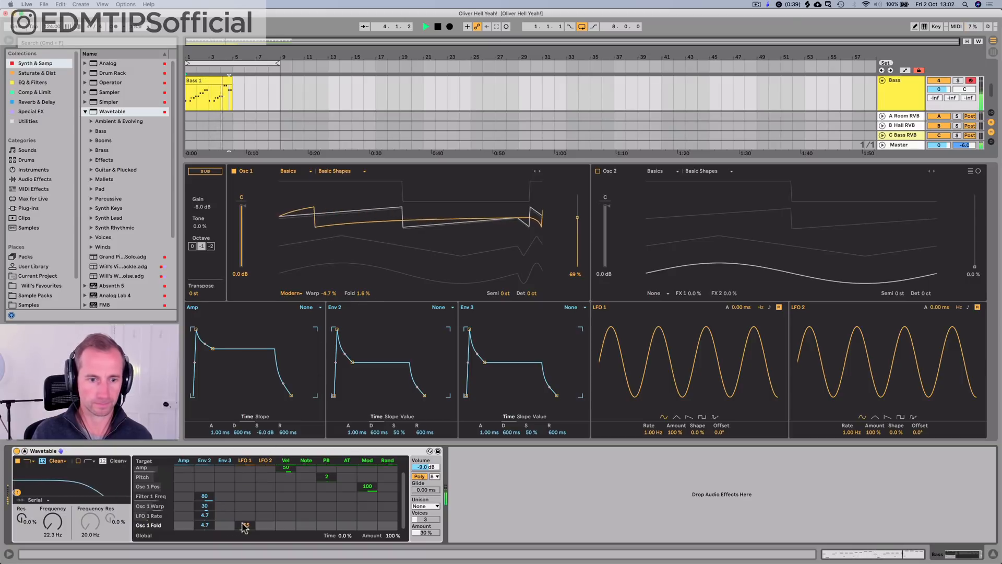
mouse_move(246, 518)
mouse_down()
mouse_move(245, 482)
mouse_move(245, 517)
mouse_up()
key(space)
key(space)
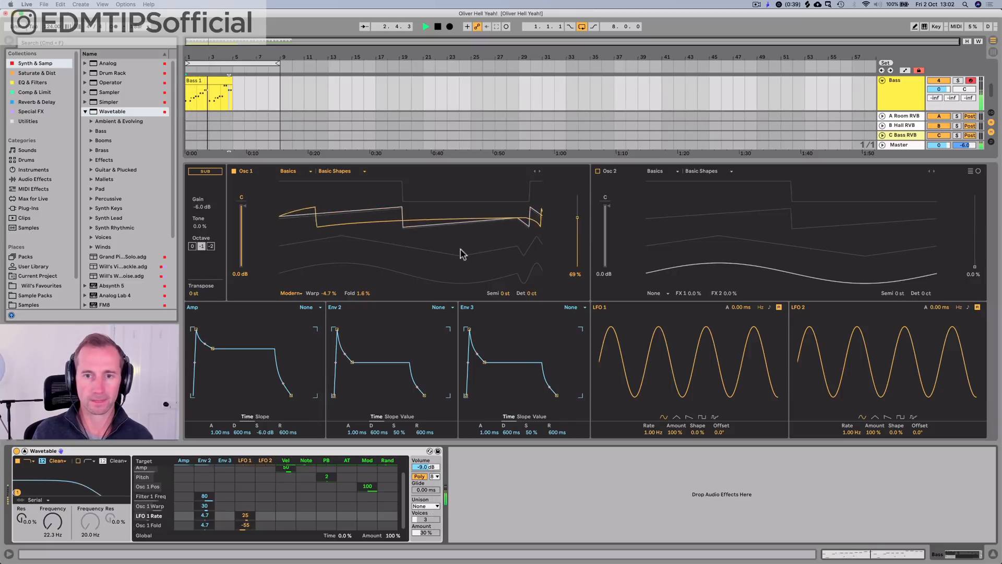
key(space)
Step: Turn on oscillator 2 at -0.9 dB with the Pulse PW wavetable, and listen to the bass
click(598, 171)
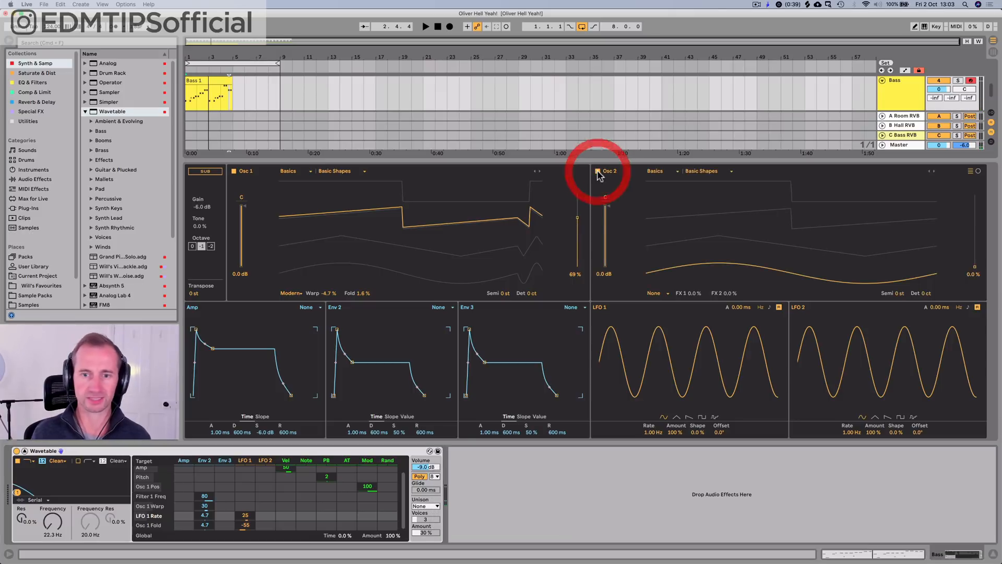
drag(606, 207, 605, 208)
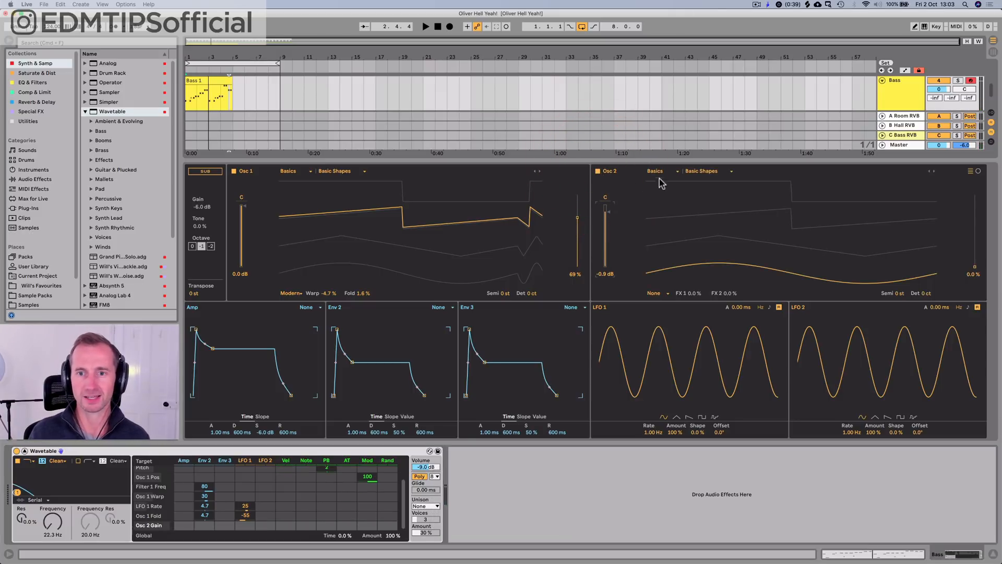
click(697, 172)
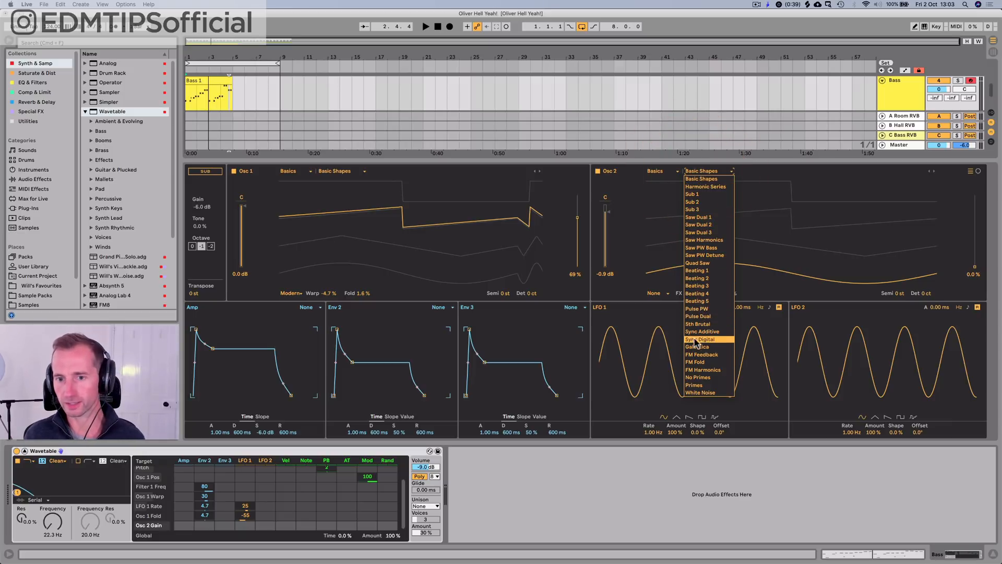
click(697, 311)
key(space)
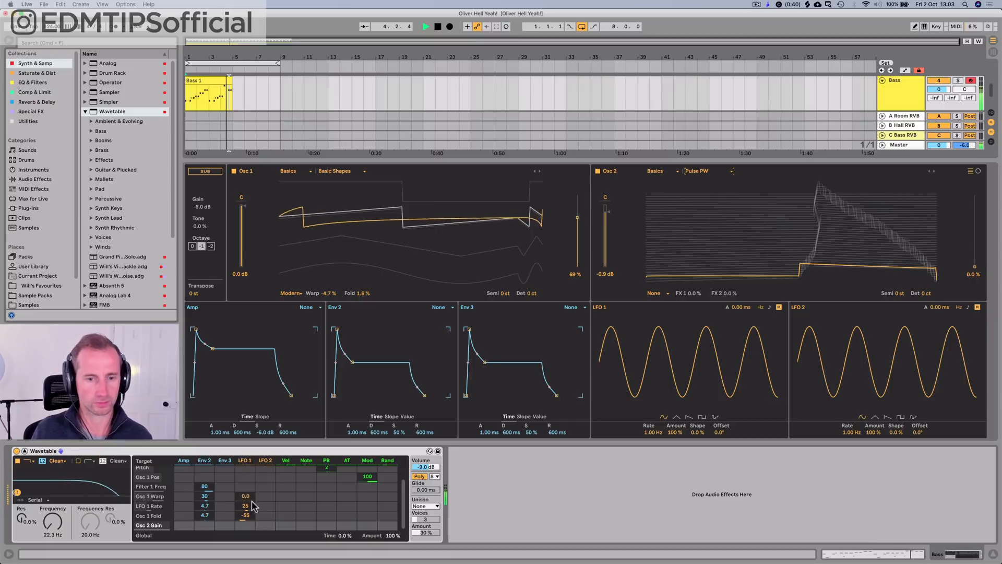
key(space)
Step: Shape Env 2 during playback with a 0.00 ms attack, 411 ms decay and 35 % sustain
drag(337, 329, 334, 328)
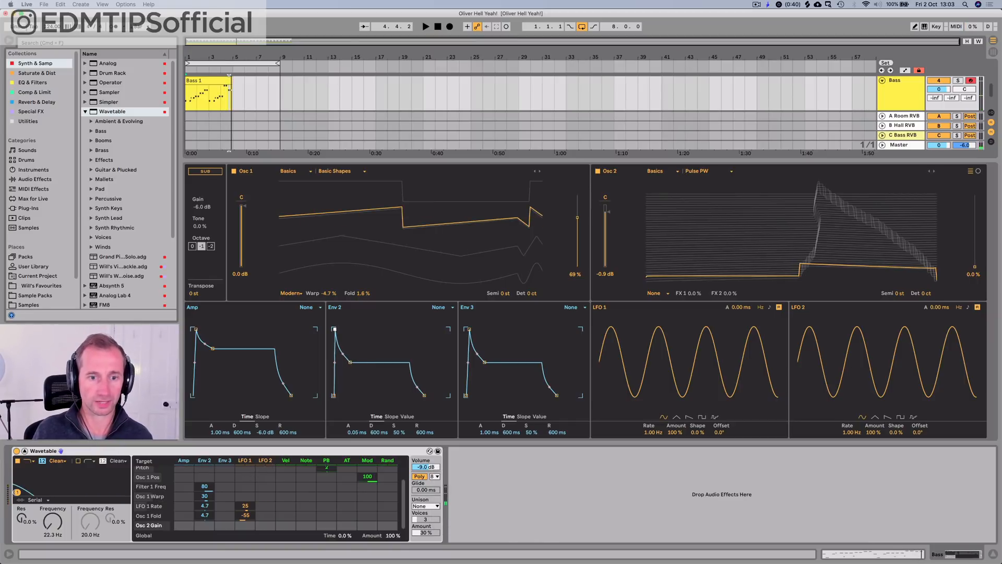
key(space)
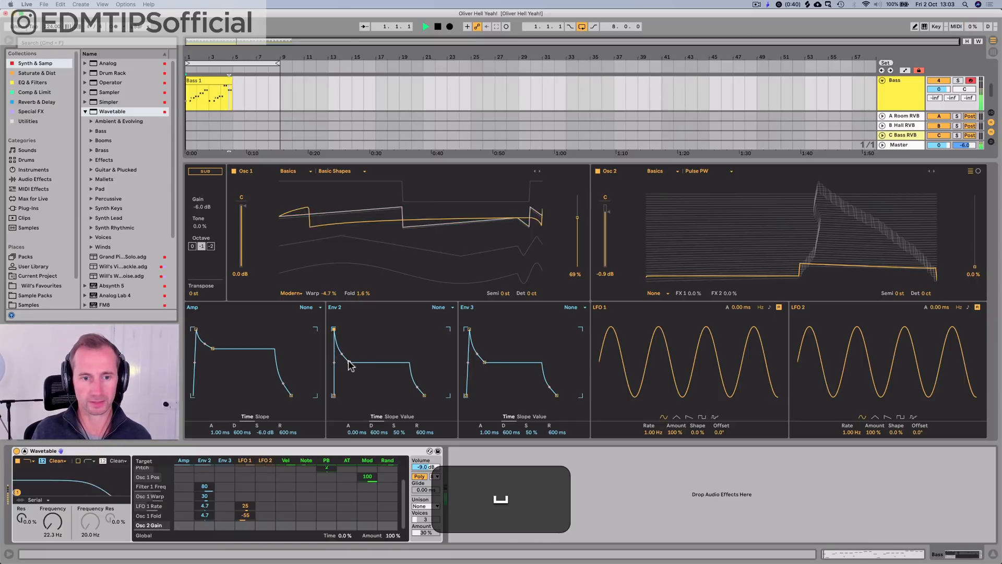
drag(350, 361, 344, 395)
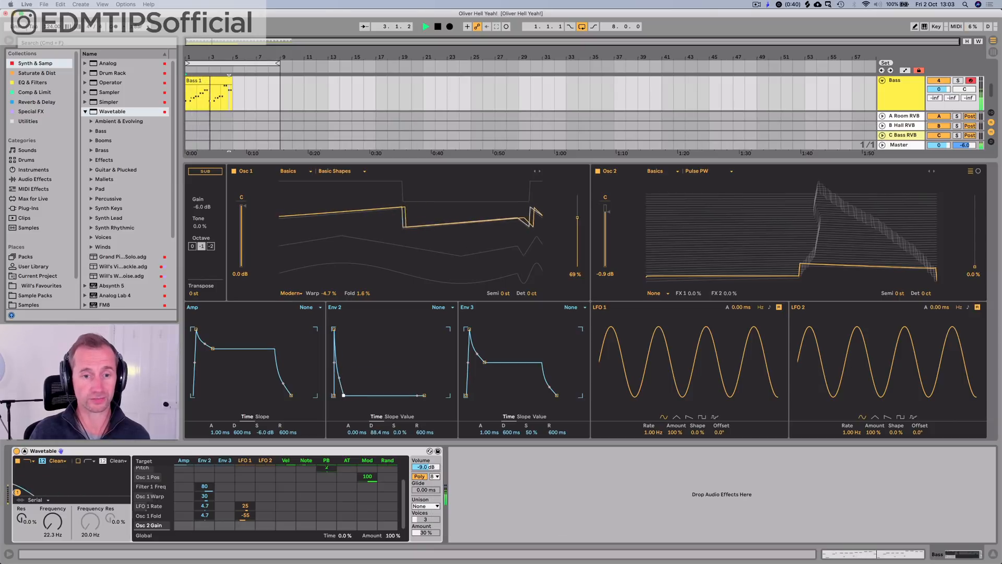
drag(344, 395, 348, 372)
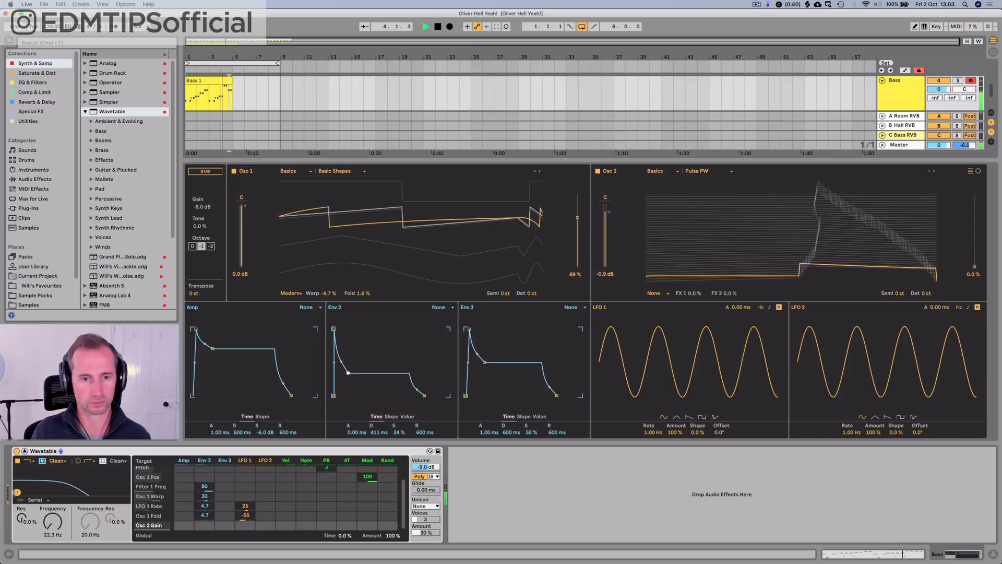
Step: Raise filter 1's resonance to 55 % and play the bass
click(20, 519)
key(space)
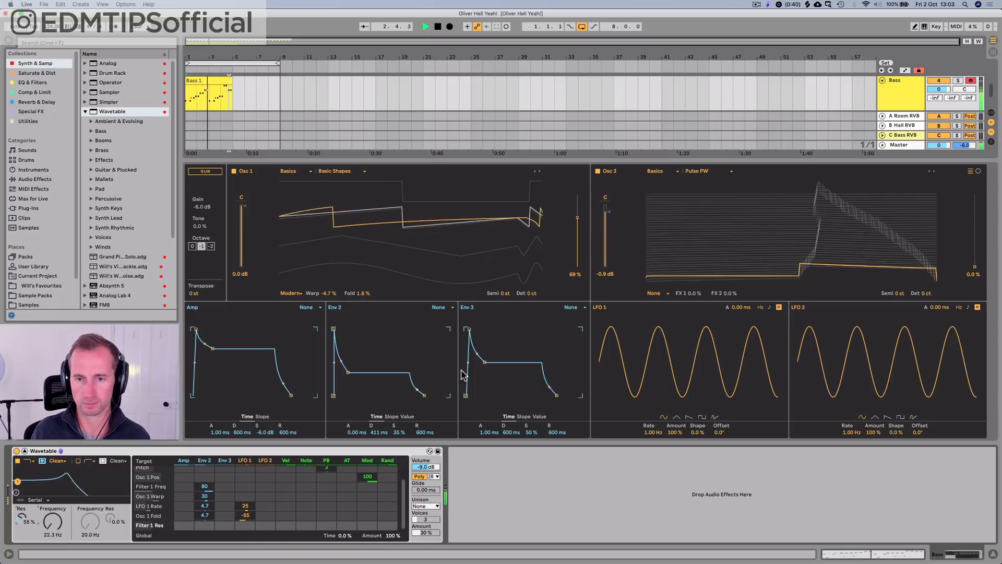
key(space)
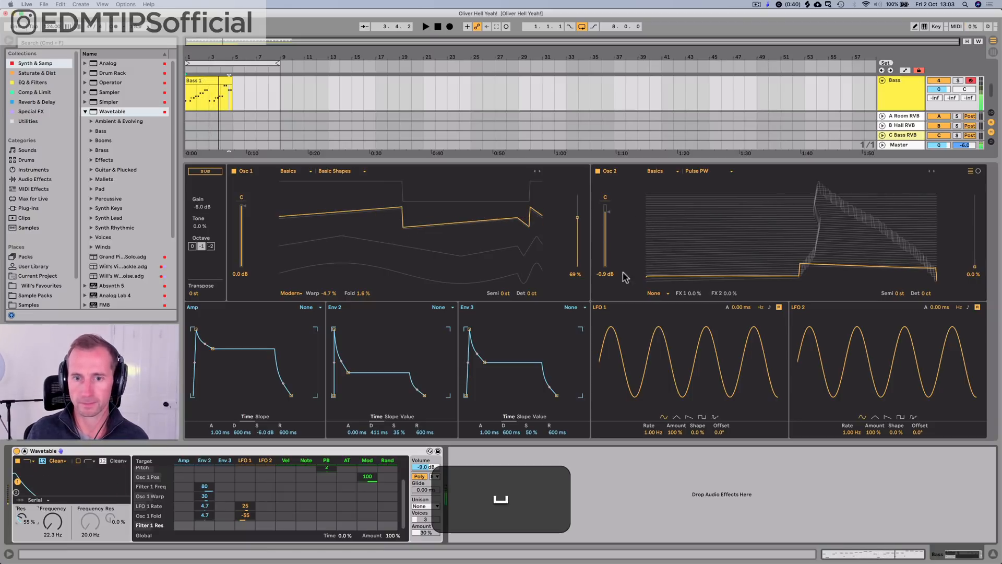
Step: Lower oscillator 2 to -1.7 dB and give it the Modern effect with Warp at 6.2 %
drag(607, 218, 608, 227)
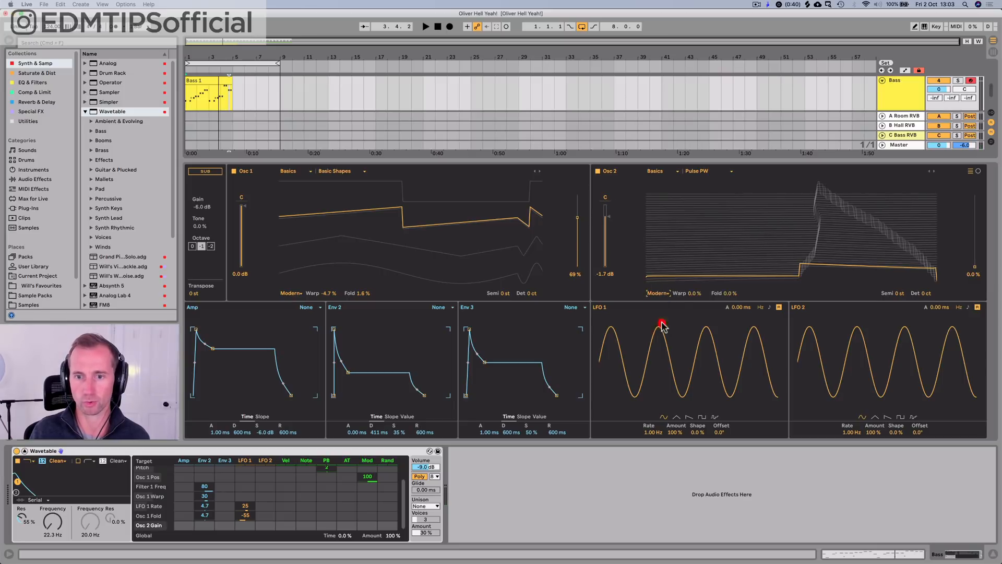
key(space)
mouse_move(693, 294)
mouse_down()
mouse_move(692, 252)
mouse_move(692, 291)
mouse_up()
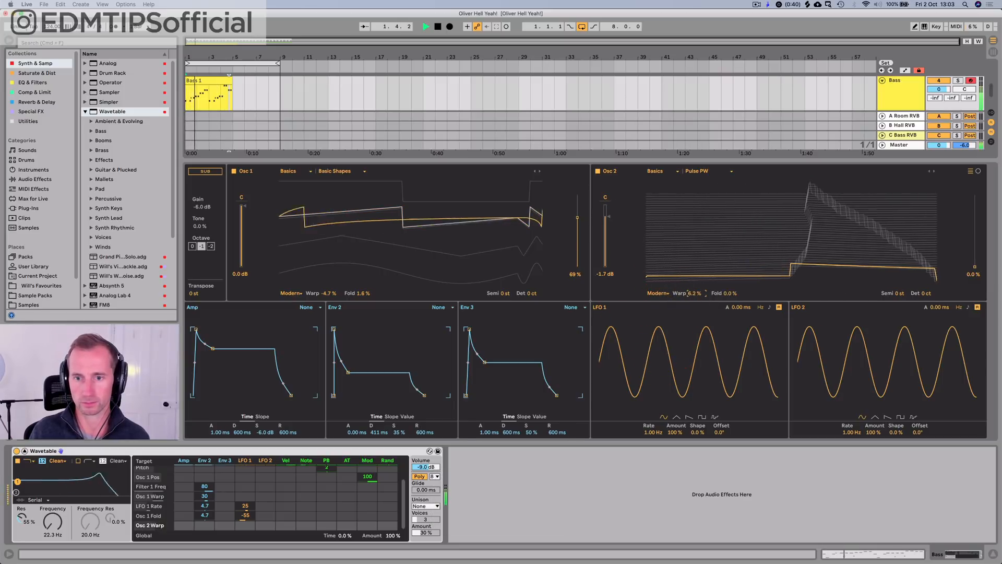
key(space)
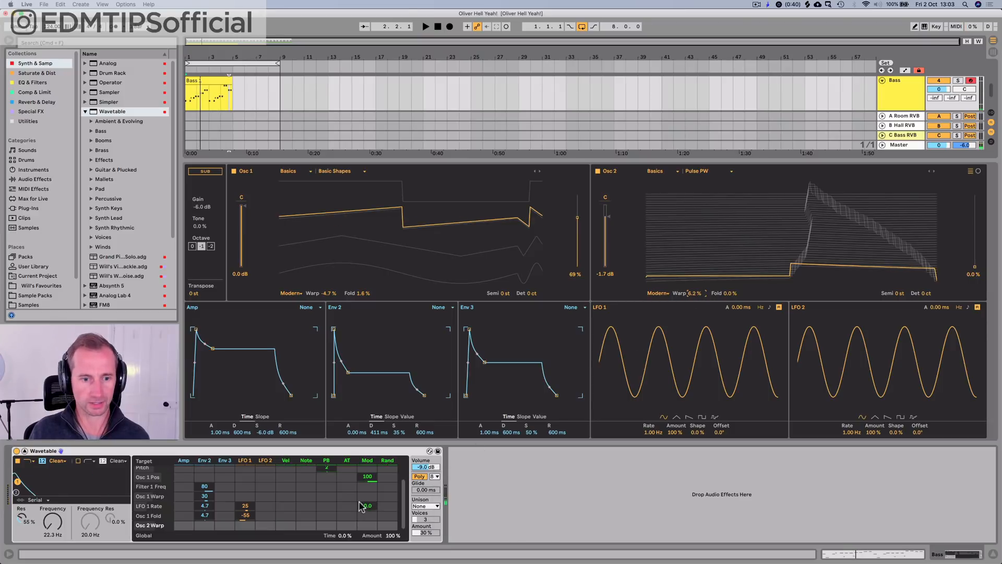
Step: Modulate Osc 2 Warp from LFO 1 by 28, and set oscillator 2's Warp to 56 % and Fold to 13 %
mouse_move(244, 526)
mouse_down()
mouse_move(244, 514)
mouse_move(245, 532)
mouse_up()
key(space)
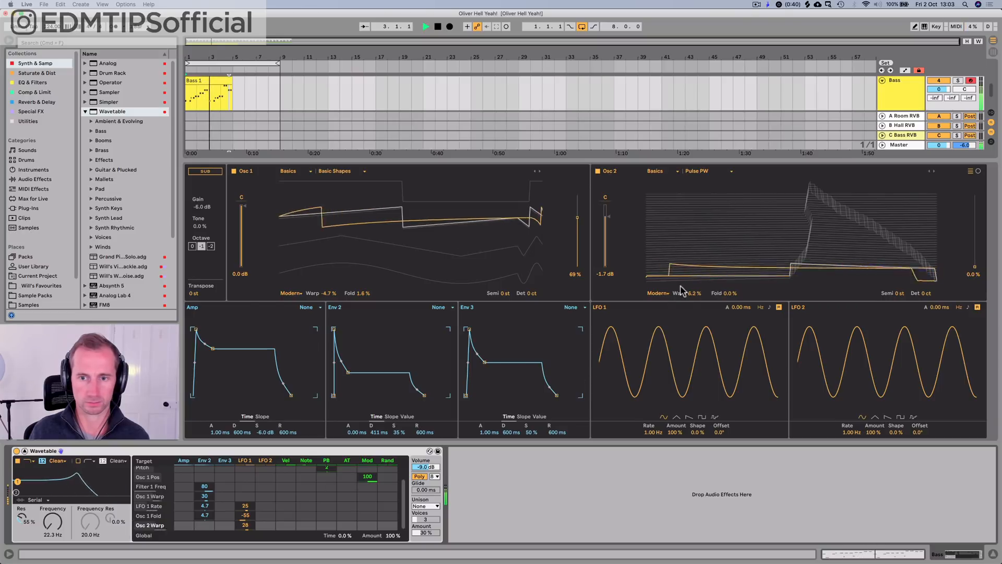
drag(695, 293, 695, 267)
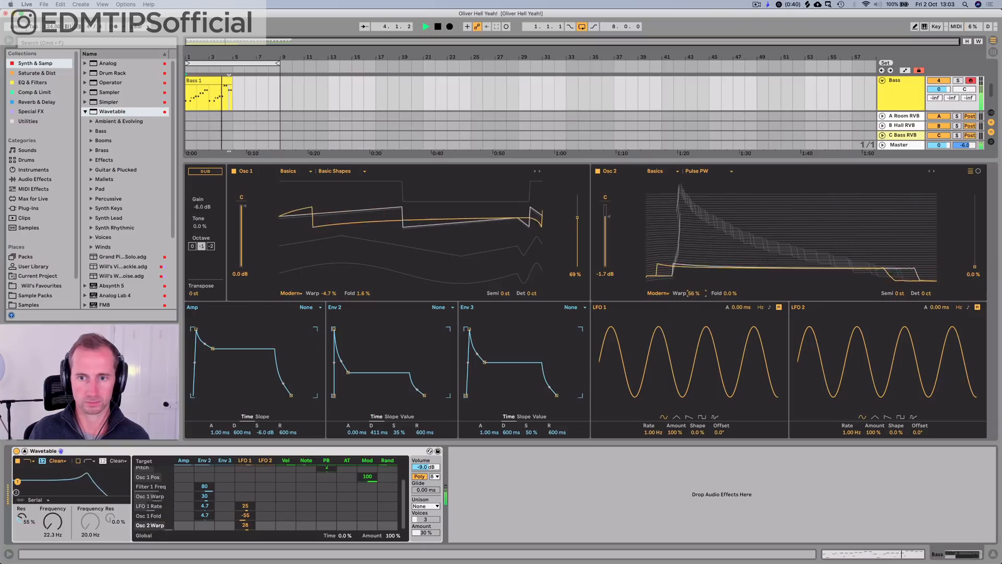
mouse_move(742, 293)
mouse_down()
mouse_move(743, 280)
mouse_move(735, 292)
mouse_up()
key(space)
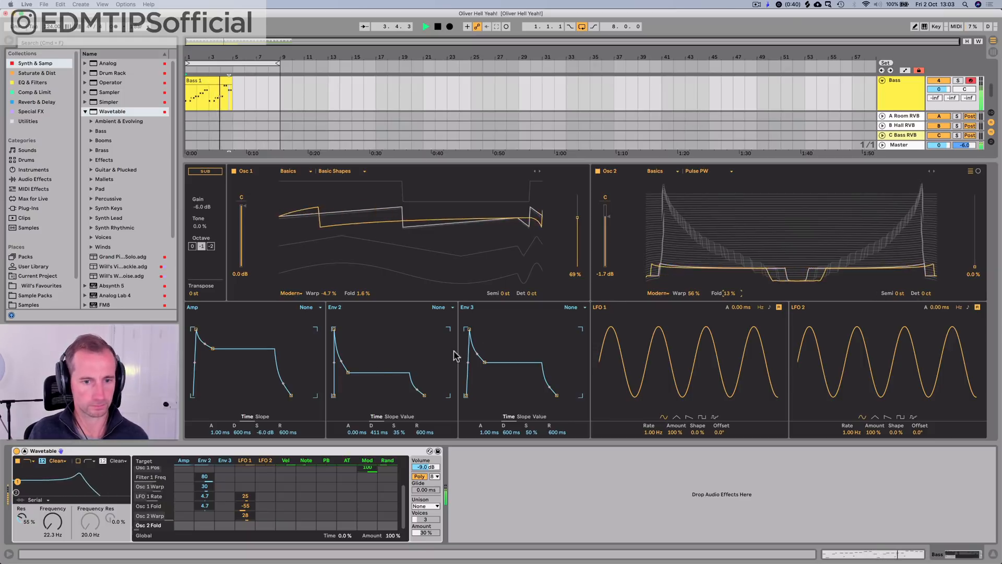
Step: Compare the bass with oscillator 2 off and on, and set that oscillator's gain to -2.8 dB
click(598, 172)
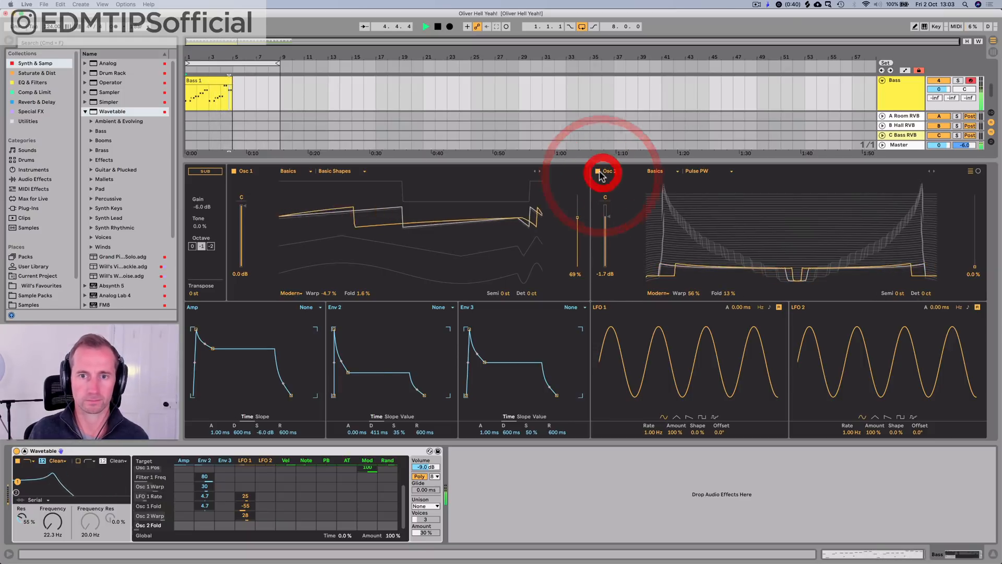
key(space)
click(598, 171)
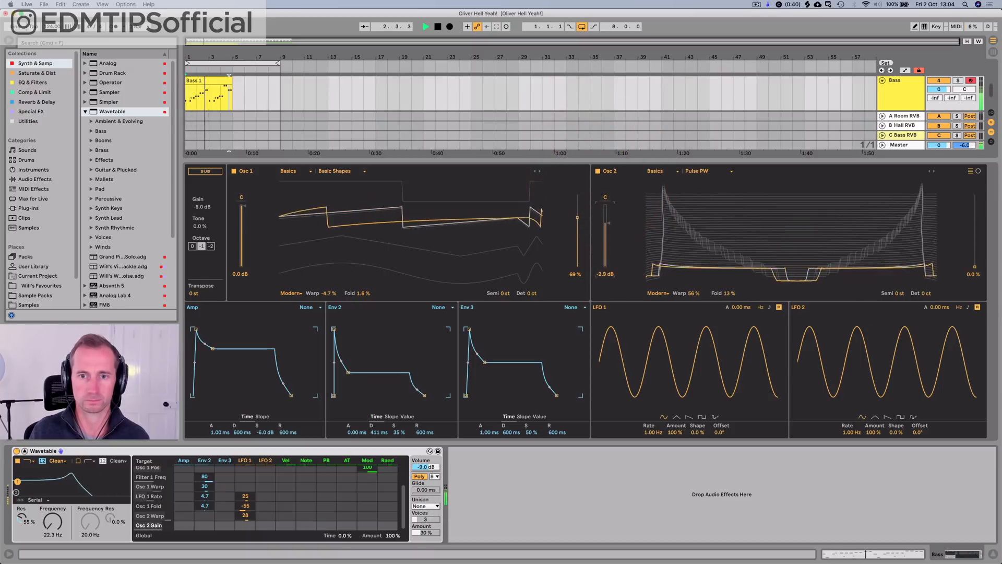
key(space)
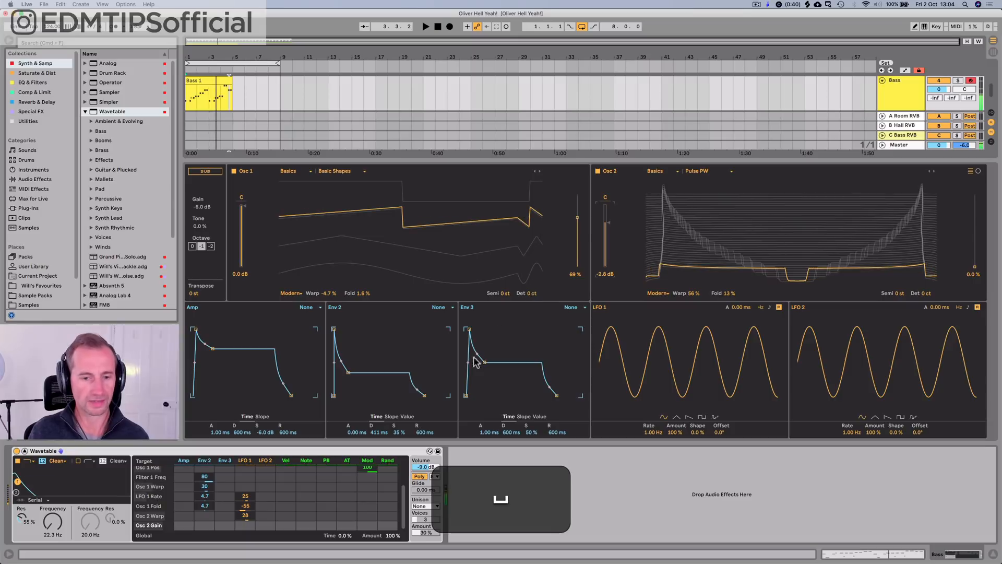
Step: Set Wavetable's unison mode to Classic
click(418, 506)
click(422, 460)
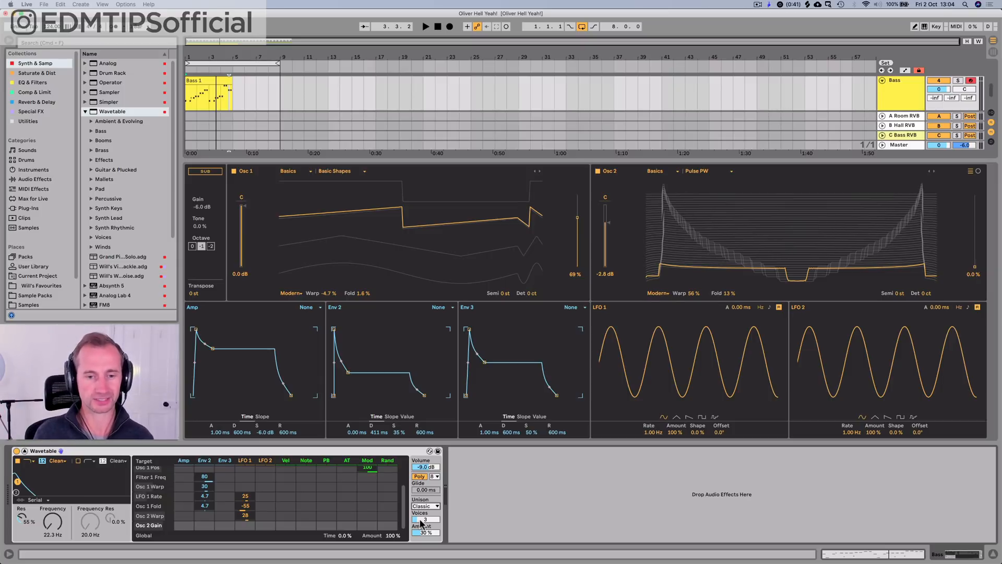
Step: Audition the bass sound, return Wavetable to its compact view and save the set
key(space)
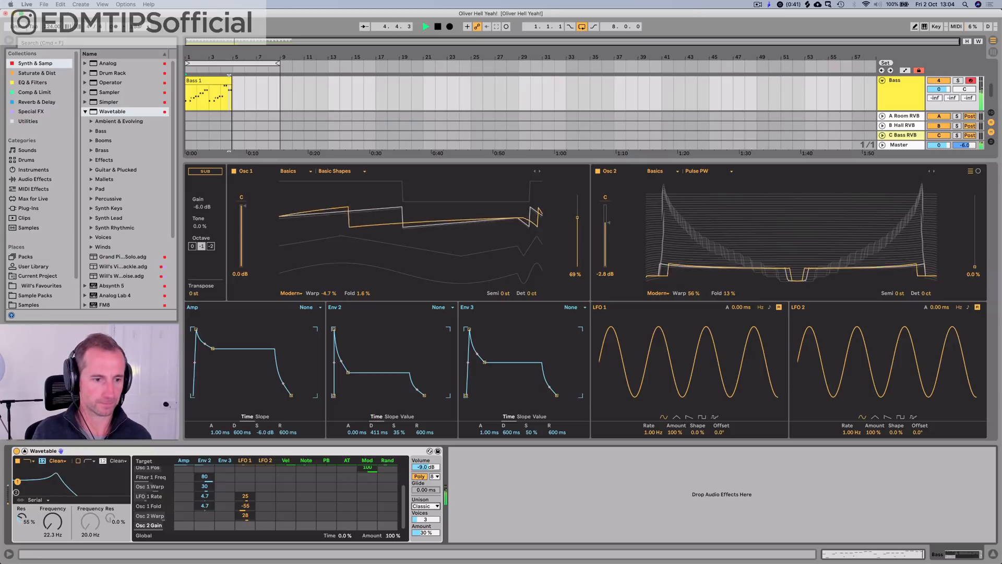
key(space)
click(25, 450)
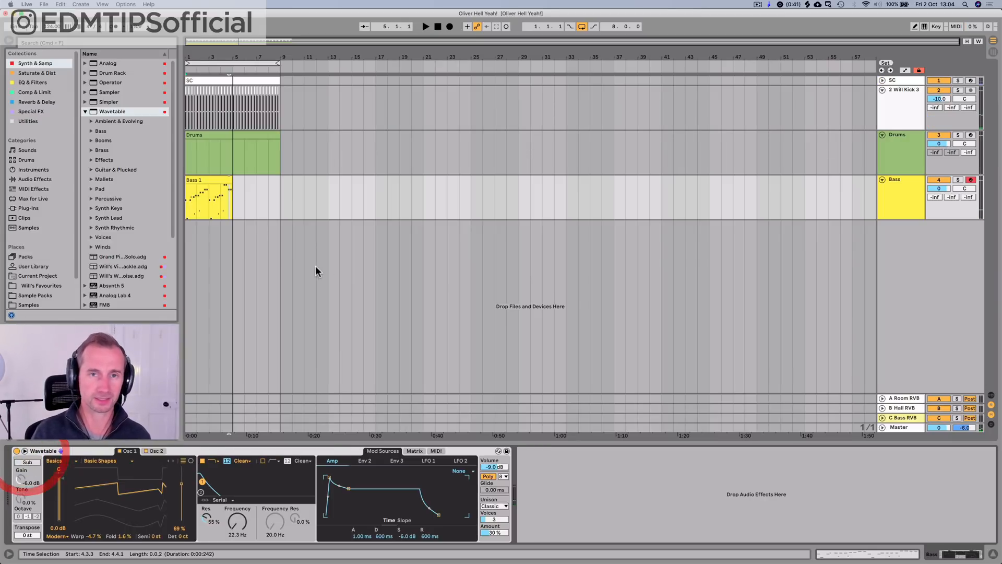
key(super+s)
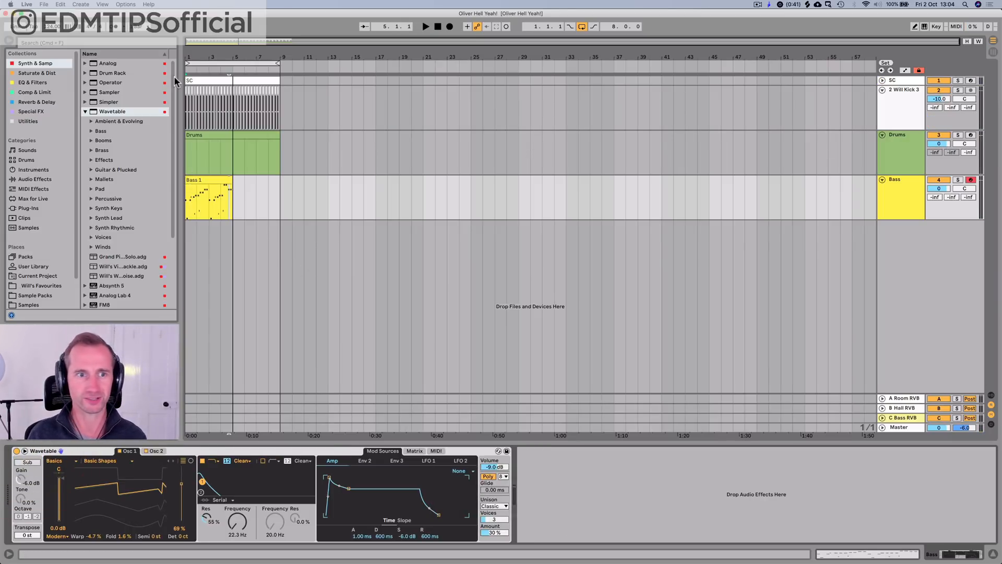
Step: Duplicate the Bass track and rename the copy "Sub Bass"
drag(203, 58, 204, 112)
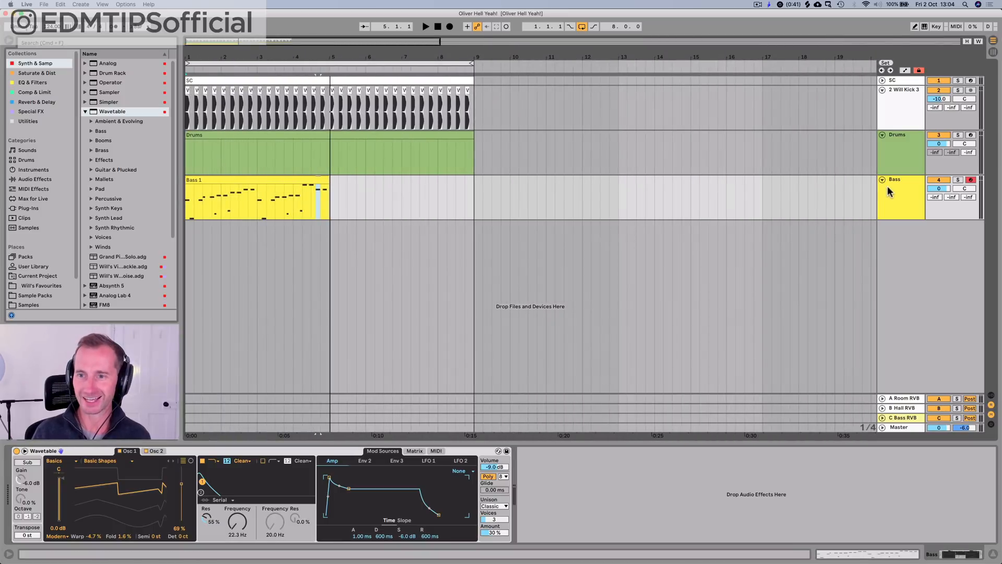
key(super+d)
click(889, 233)
key(super+r)
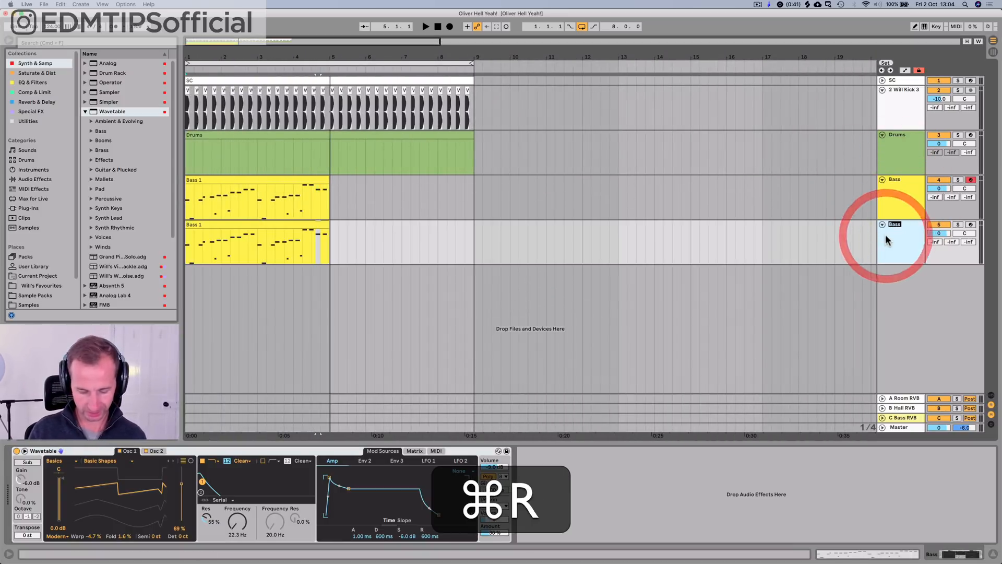
text(Sub)
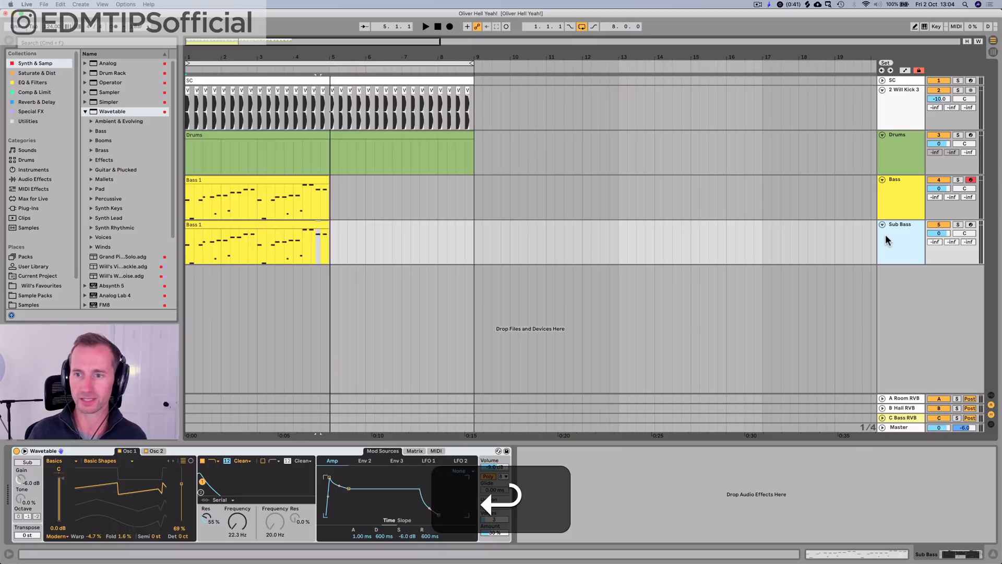
Step: Rename the clip on the duplicated track "Sub Bass"
click(242, 224)
key(super+r)
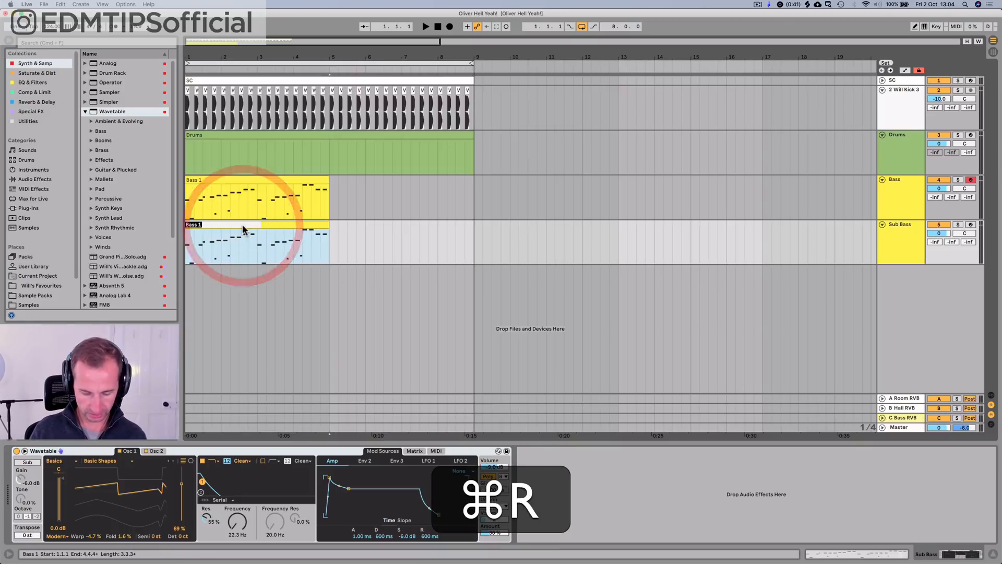
text(Sub Bass)
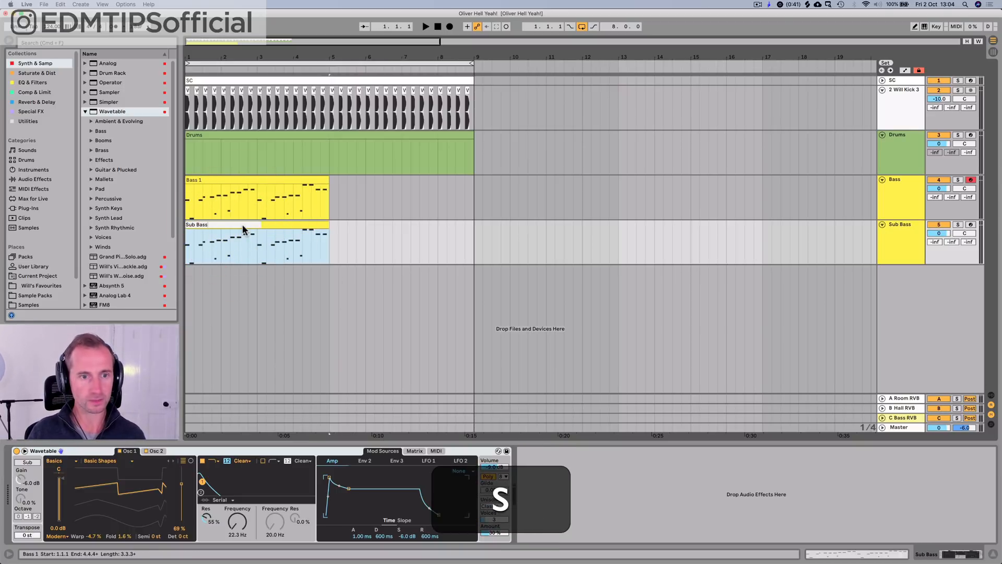
key(Return)
Step: Mute the Bass track and set the Sub Bass track's Wavetable to Mono with unison None
click(939, 181)
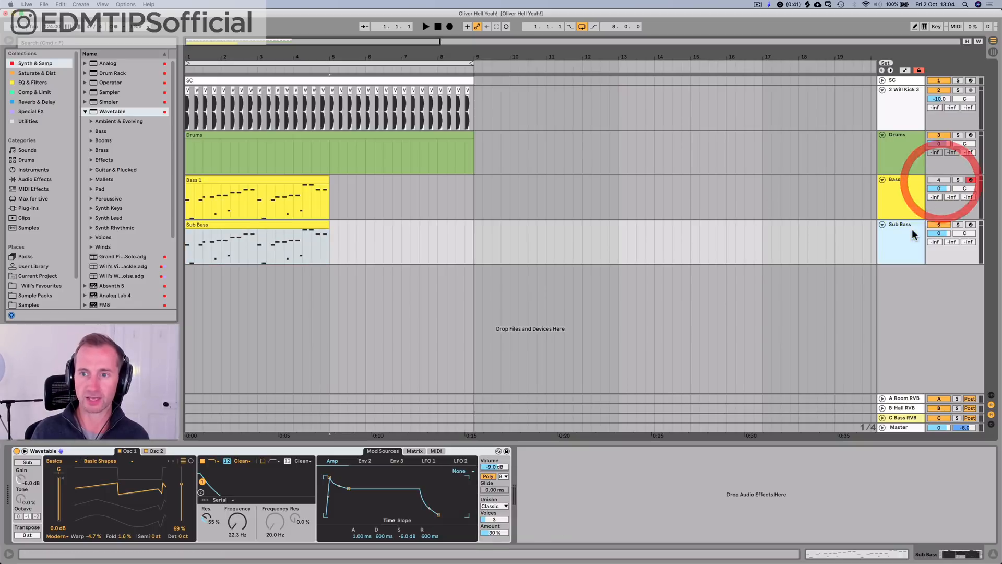
click(913, 231)
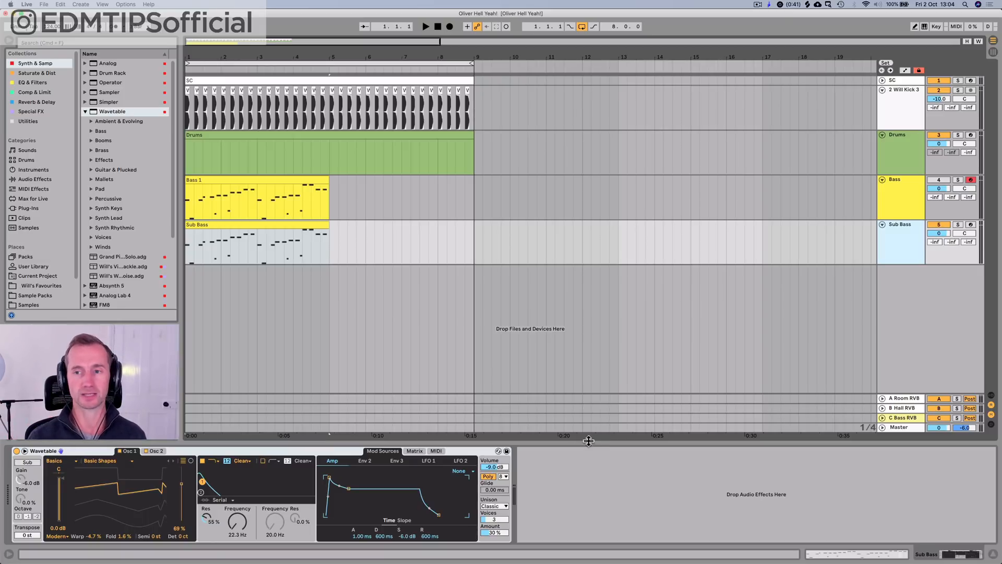
click(494, 506)
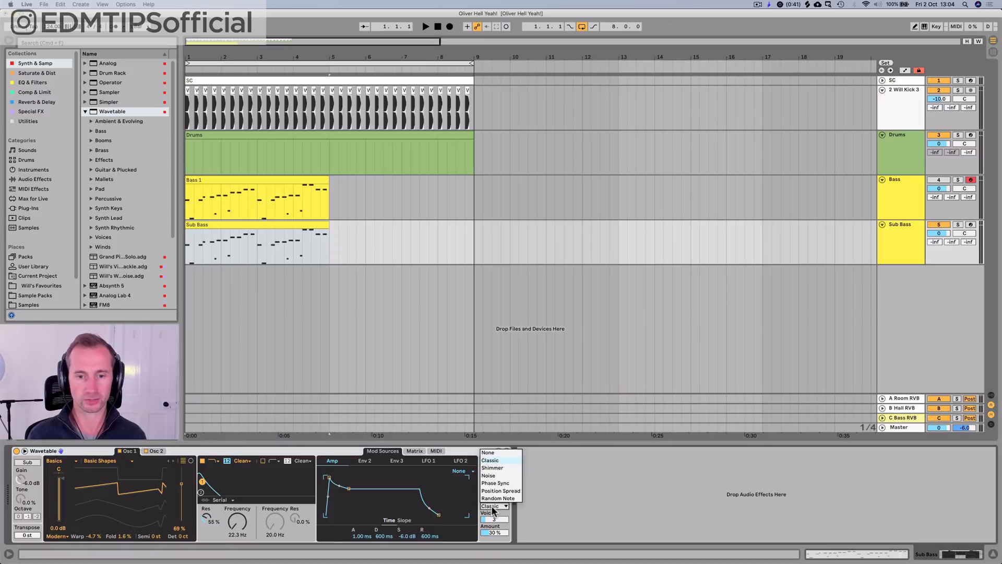
click(487, 452)
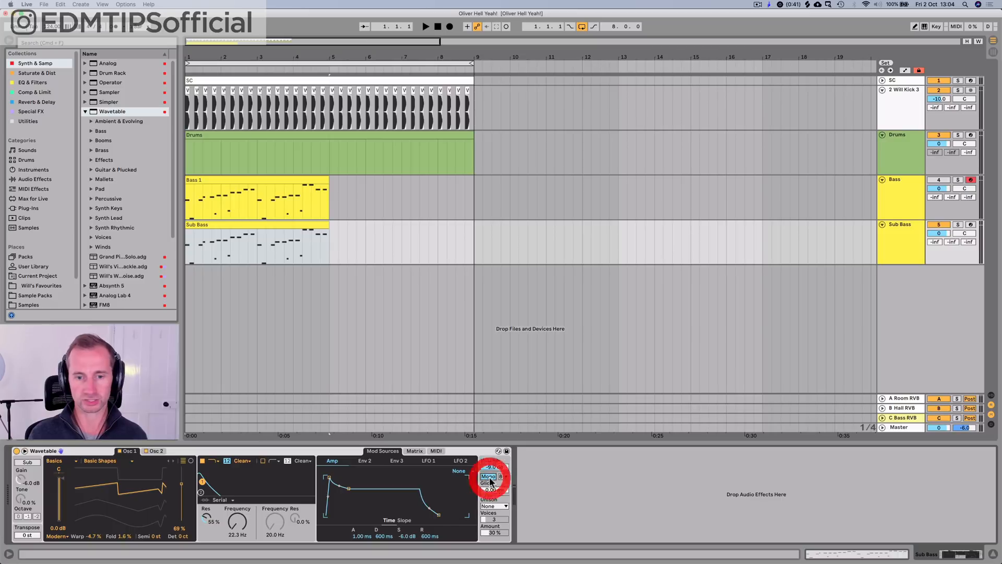
Step: Turn off oscillator 2 on Sub Bass and set oscillator 1's wavetable position, Warp and Fold to 0 %
click(888, 236)
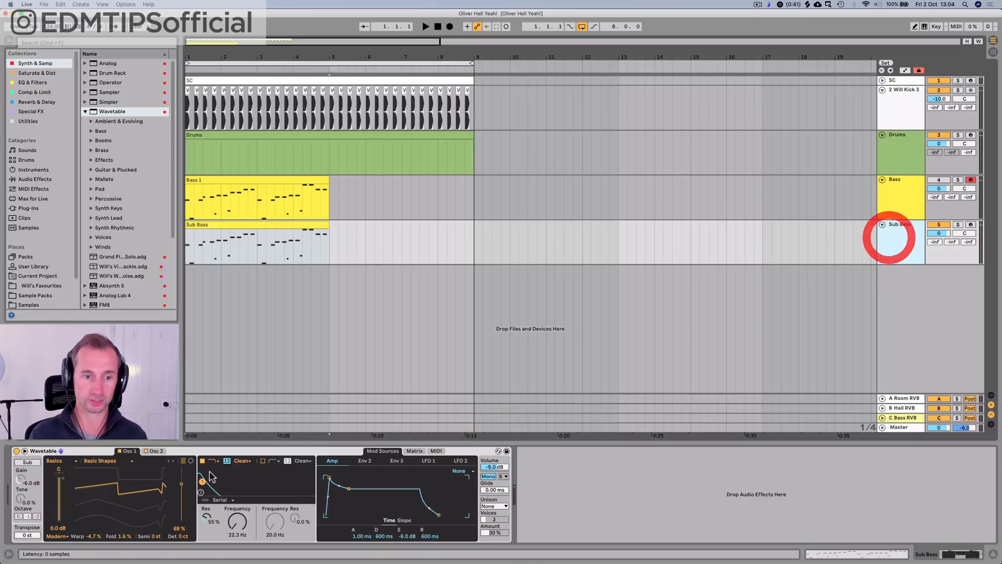
key(space)
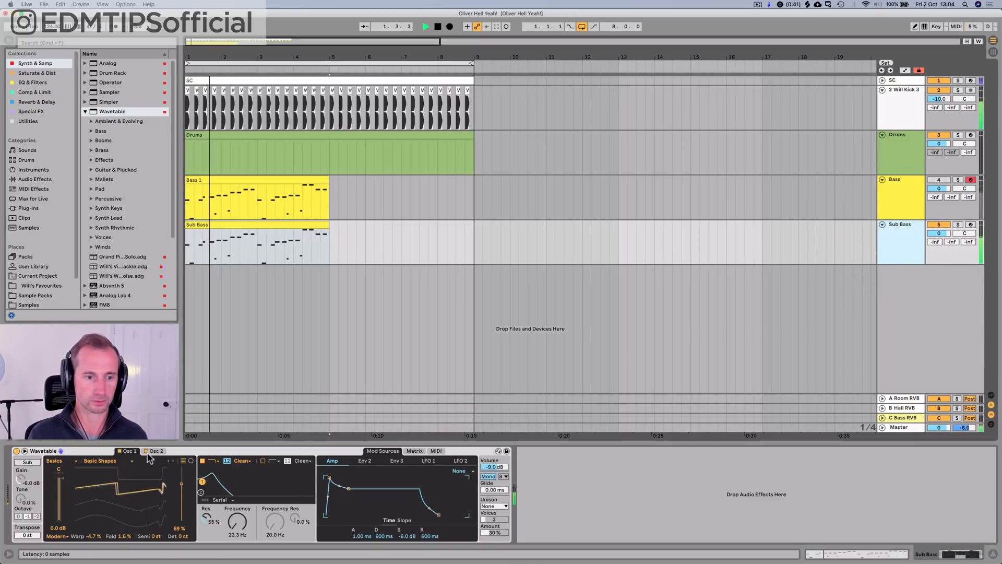
key(space)
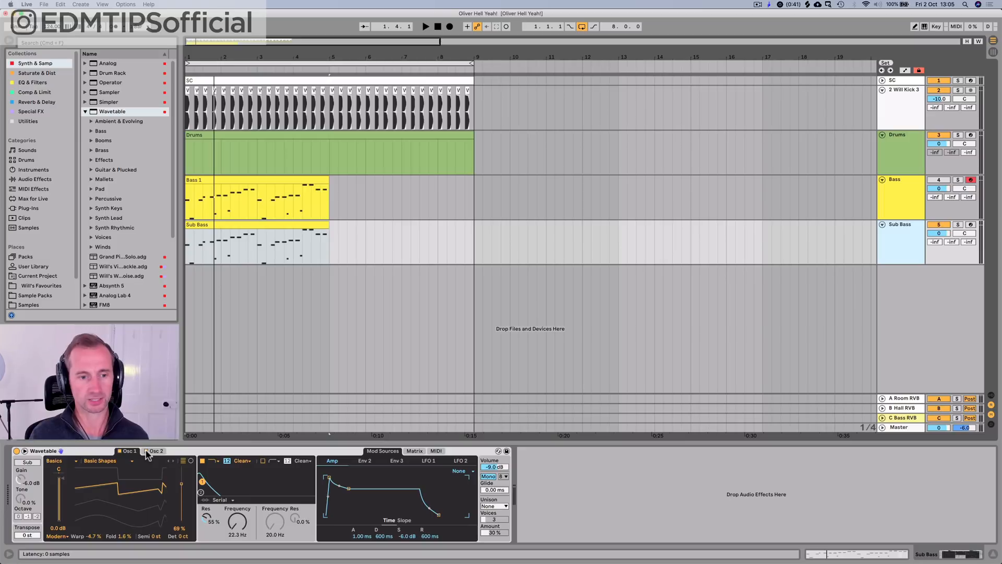
click(147, 452)
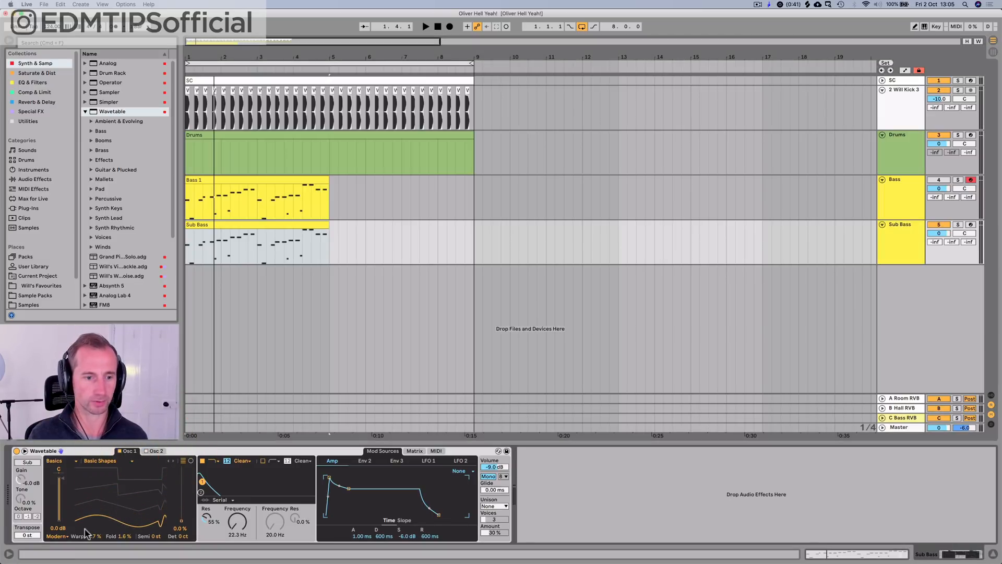
click(121, 536)
text(0)
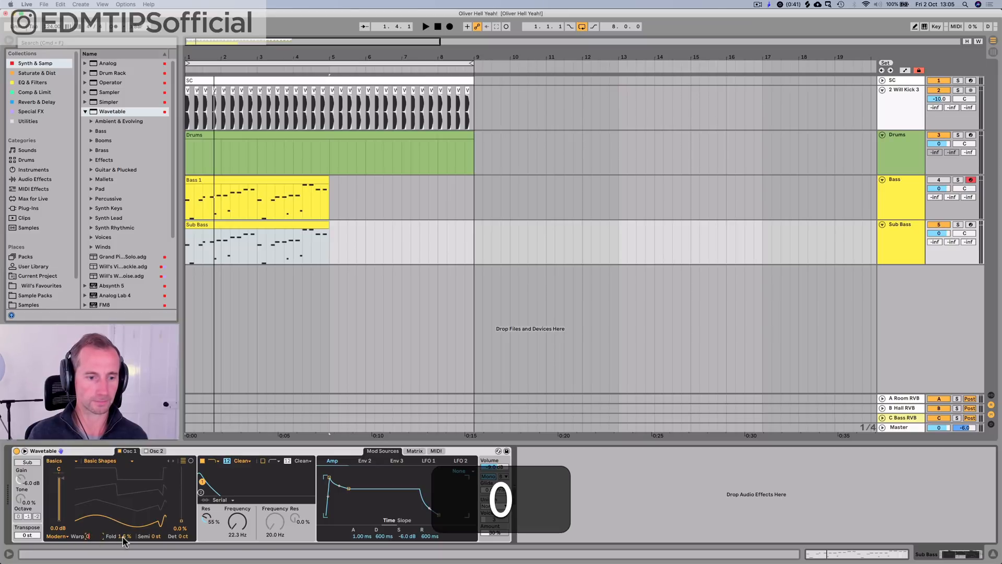
key(Return)
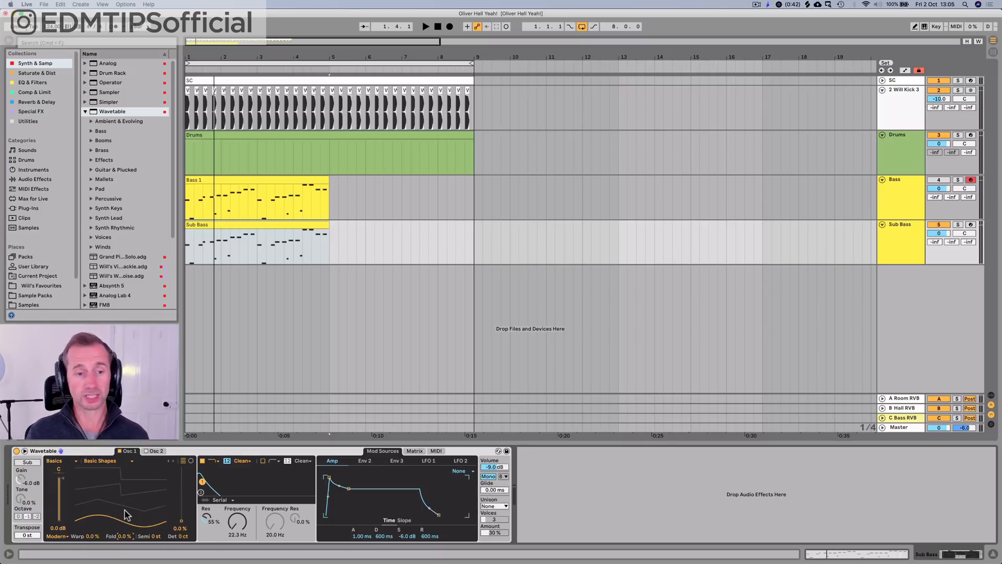
Step: Play back the sub bass while examining its oscillator 1 waveform in Wavetable's expanded view
key(space)
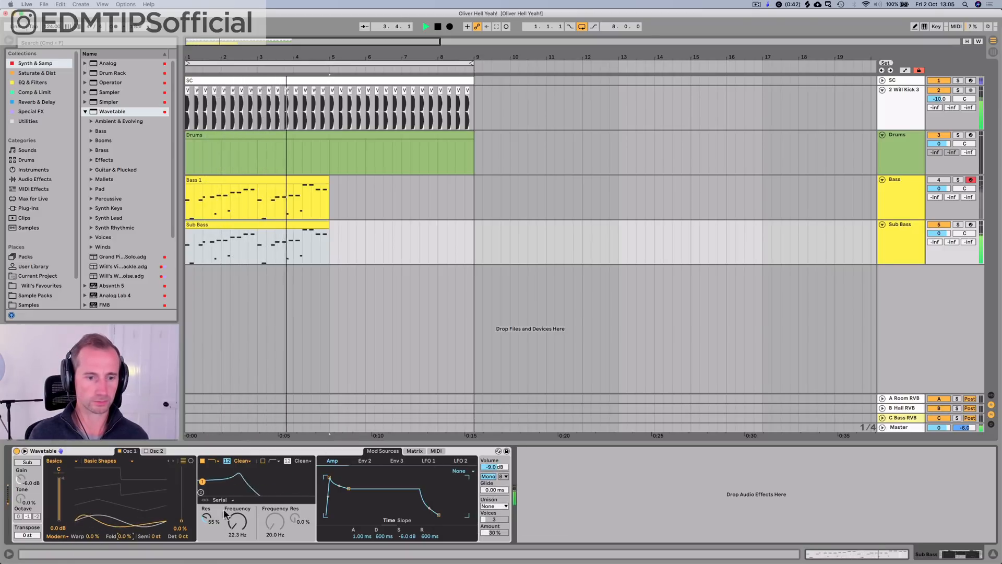
click(24, 451)
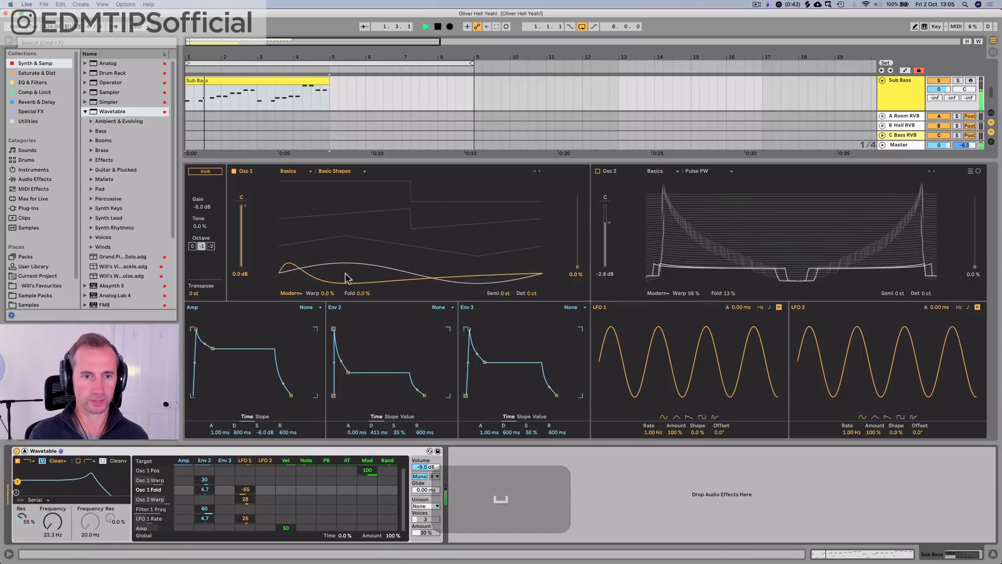
key(space)
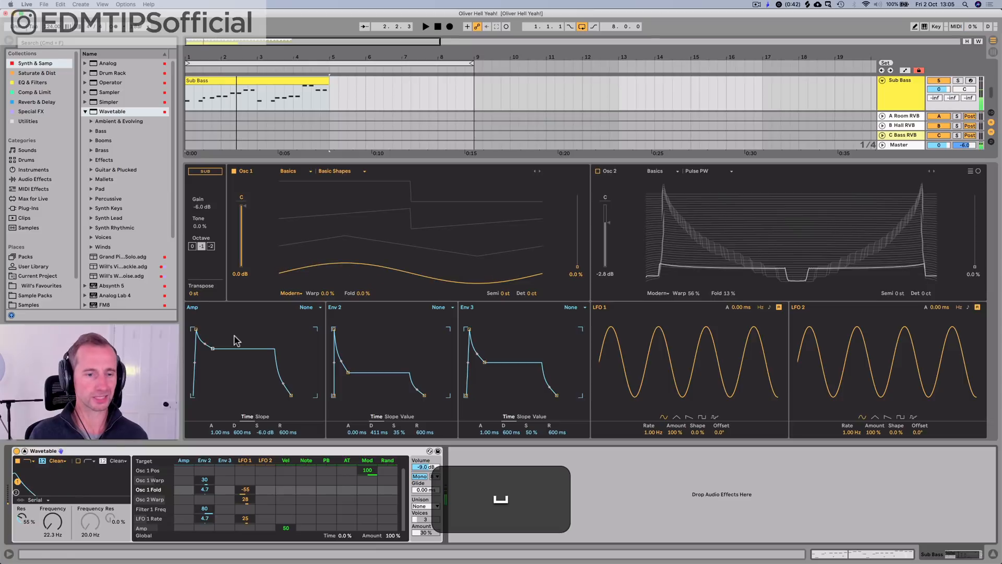
click(24, 451)
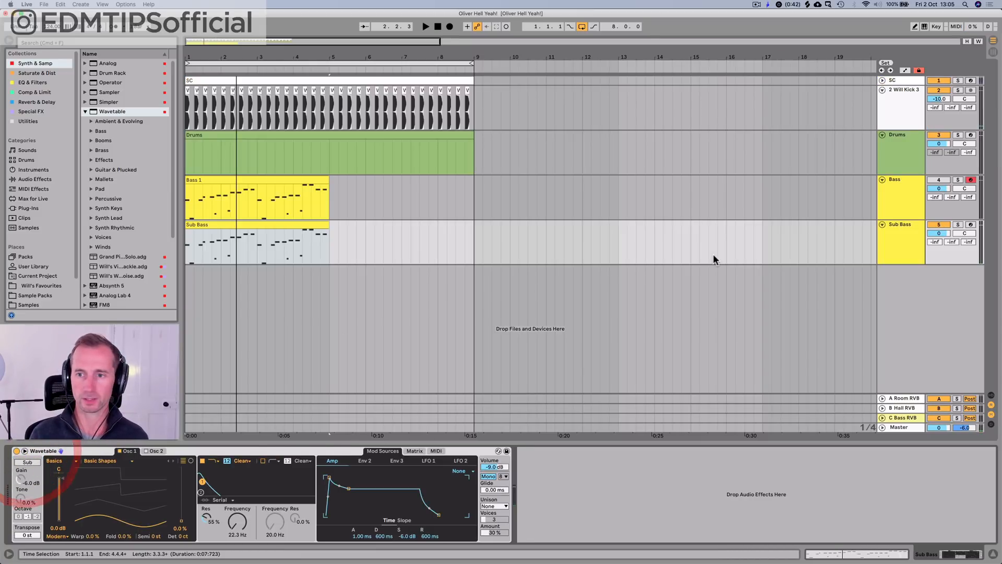
click(913, 227)
key(space)
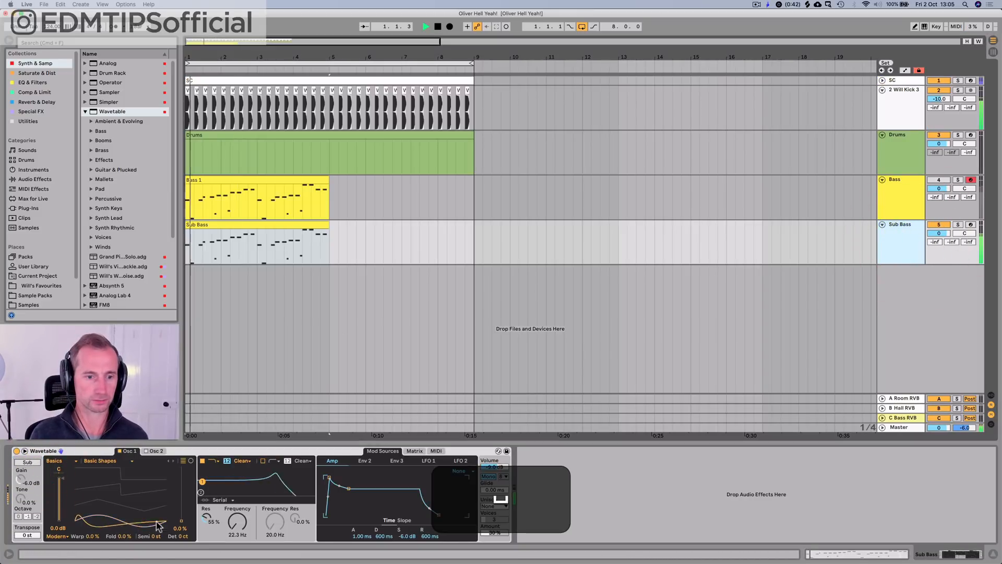
Step: Try transposing all notes in the Sub Bass clip down one octave, and undo it
double_click(249, 226)
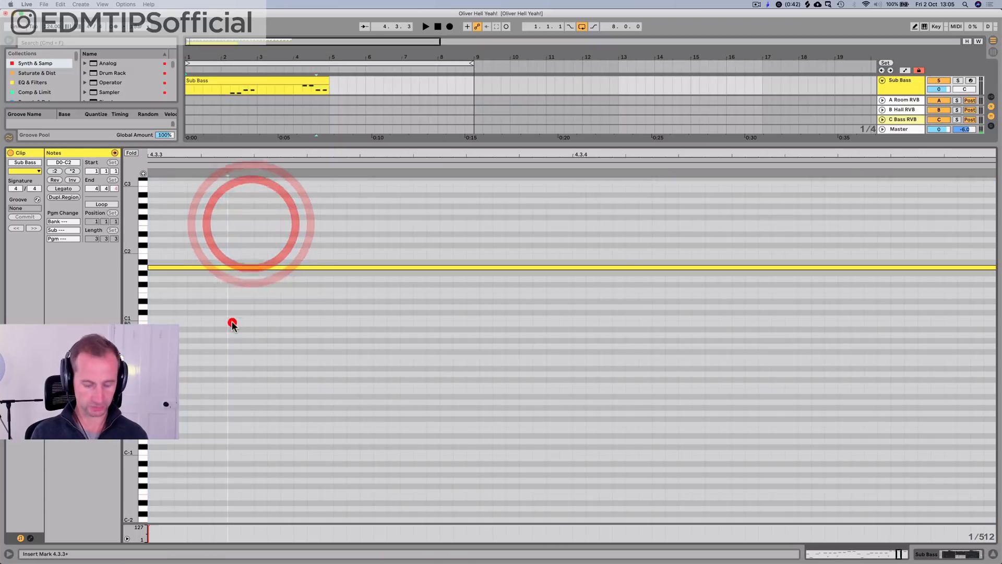
click(230, 322)
key(super+a)
drag(293, 155, 924, 156)
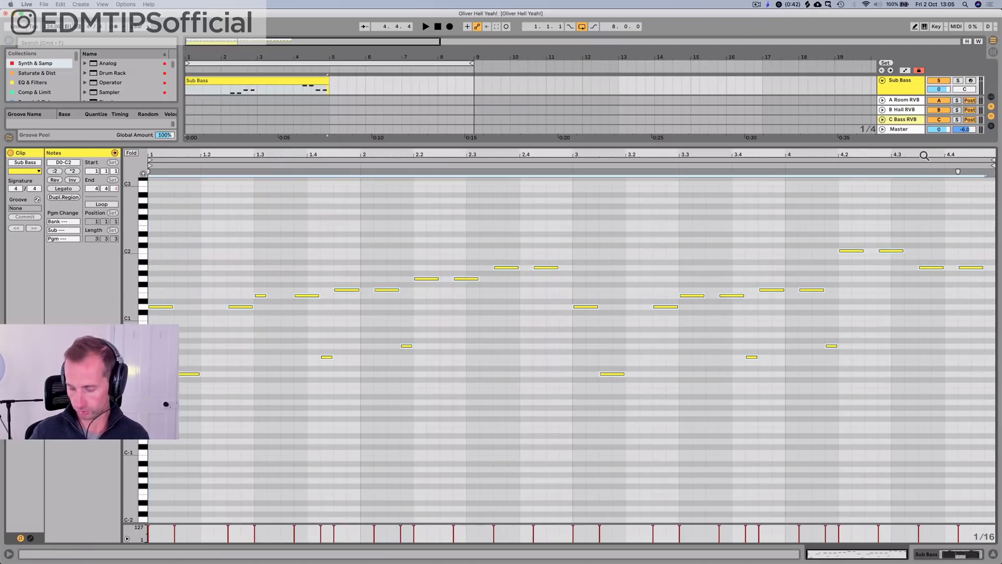
key(shift+Down)
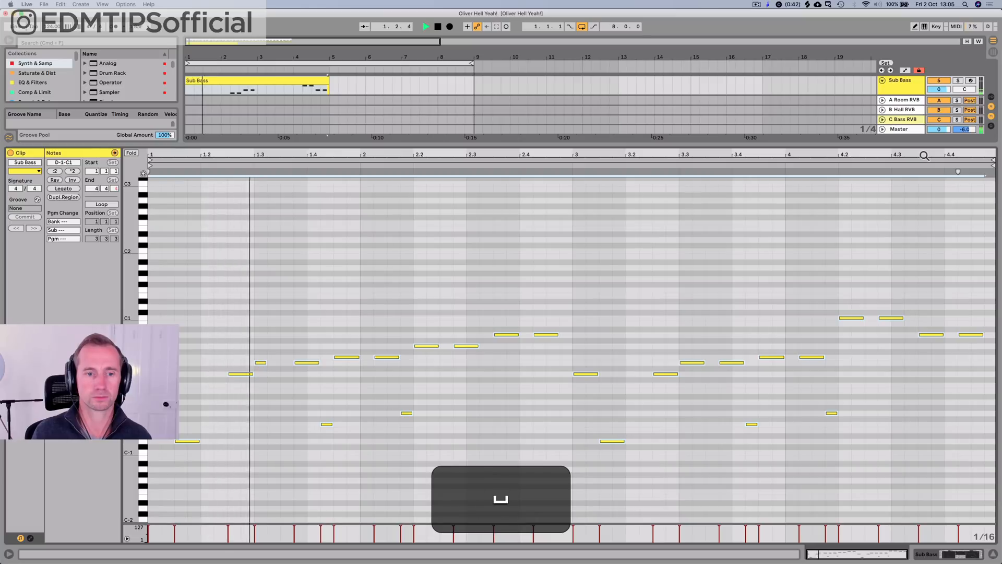
key(super+z)
key(shift+Tab)
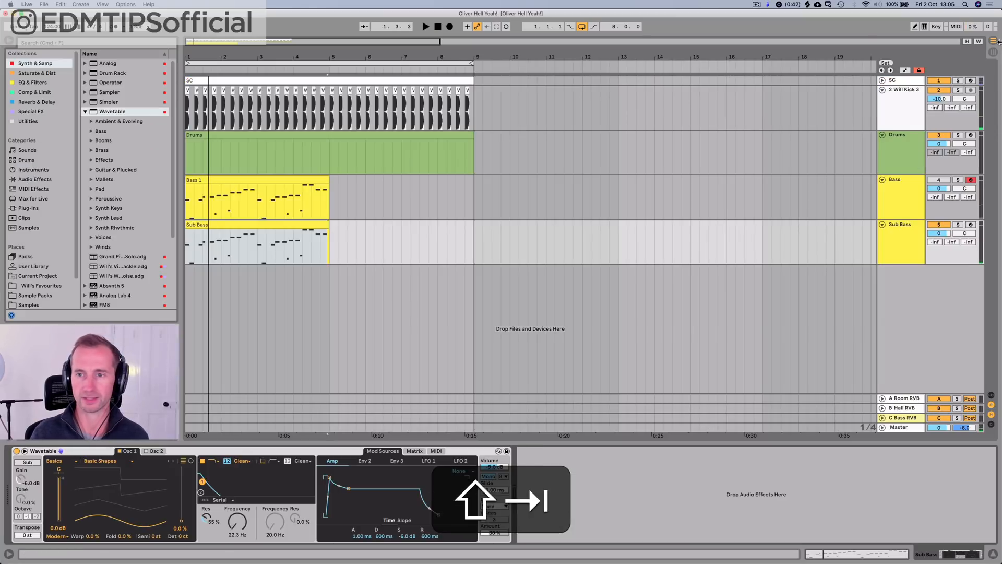
Step: Play the sub bass briefly and unmute the Bass track
key(space)
click(901, 208)
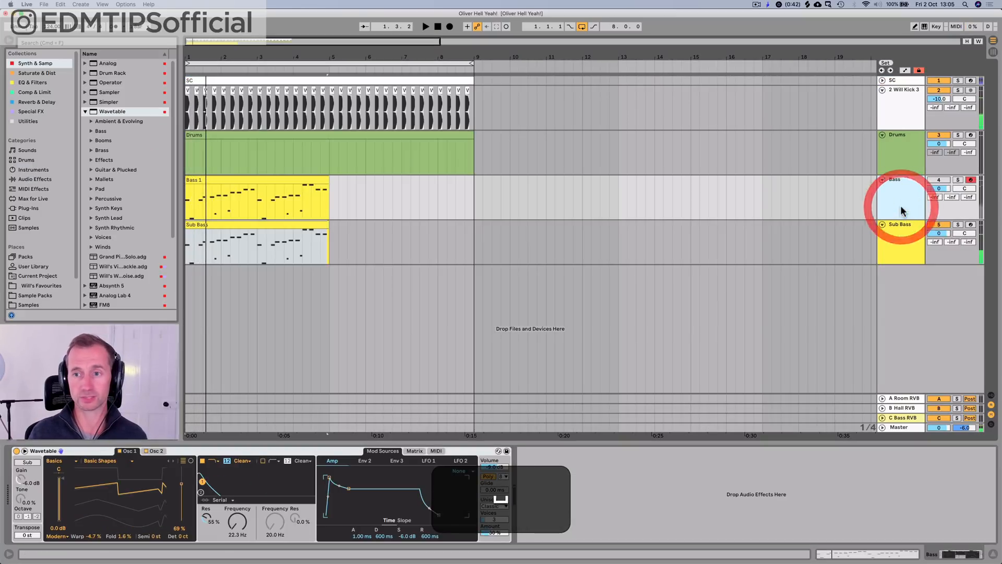
click(887, 249)
click(906, 178)
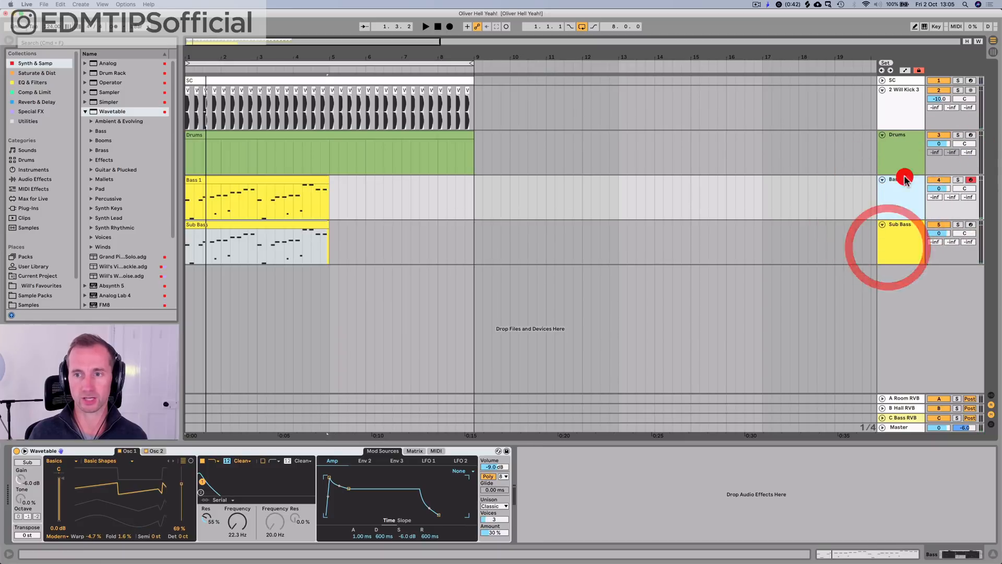
Step: Try adding EQ Eight after Wavetable on the Bass track, and remove it
click(33, 82)
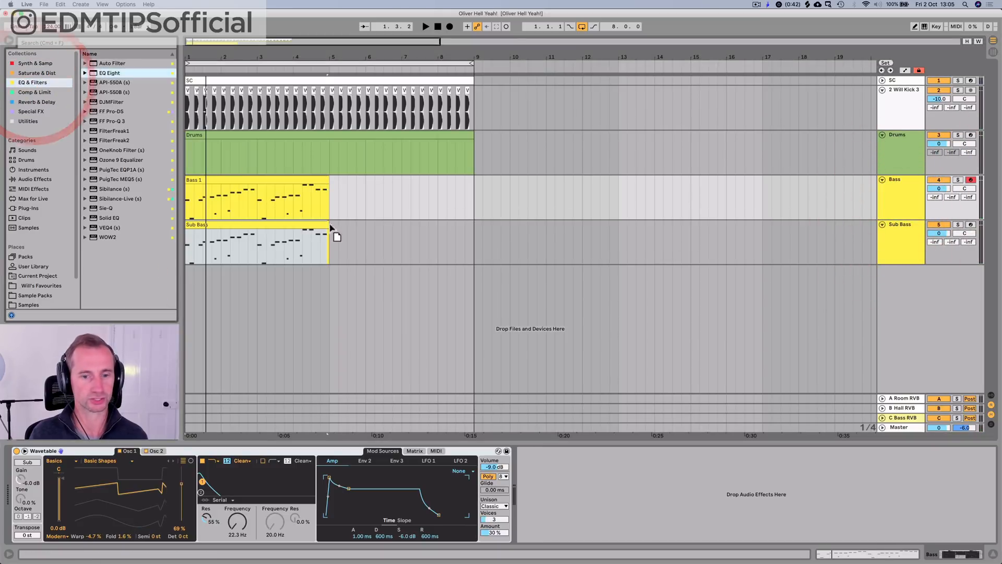
drag(640, 504, 633, 492)
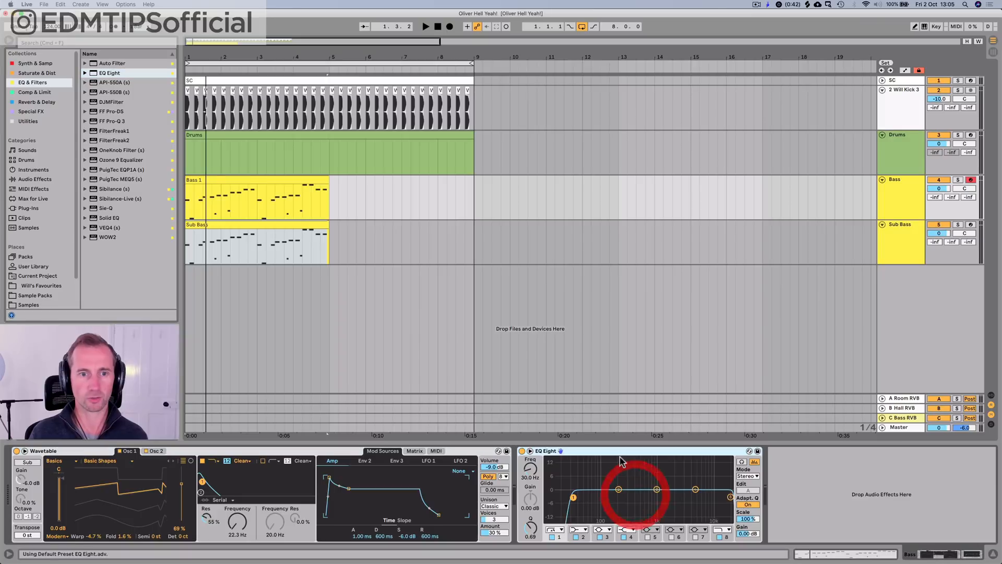
click(631, 456)
key(super+BackSpace)
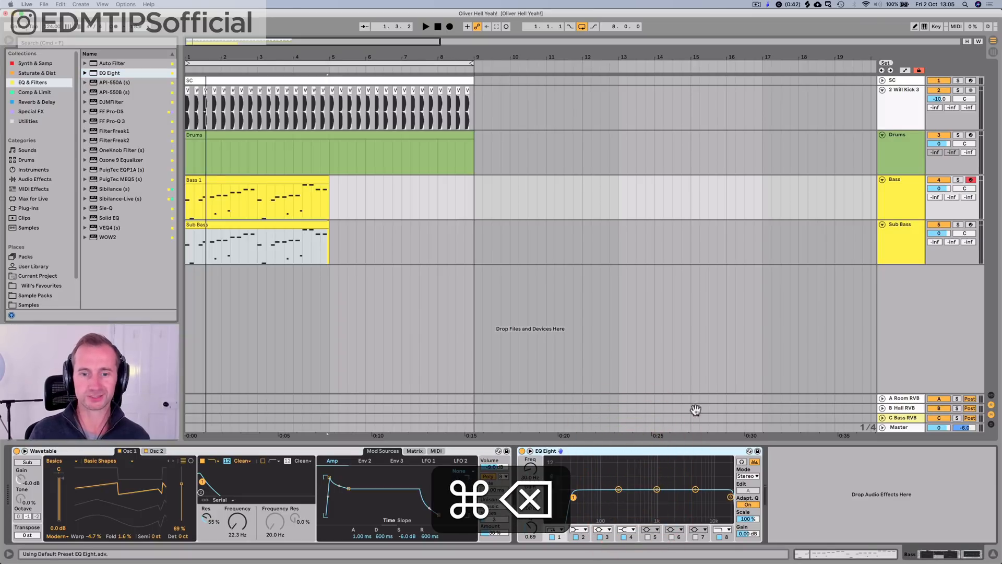
Step: Paste EQ Eight after Wavetable on the Bass track and set its band 1 low cut to 115 Hz during playback
click(906, 201)
click(522, 545)
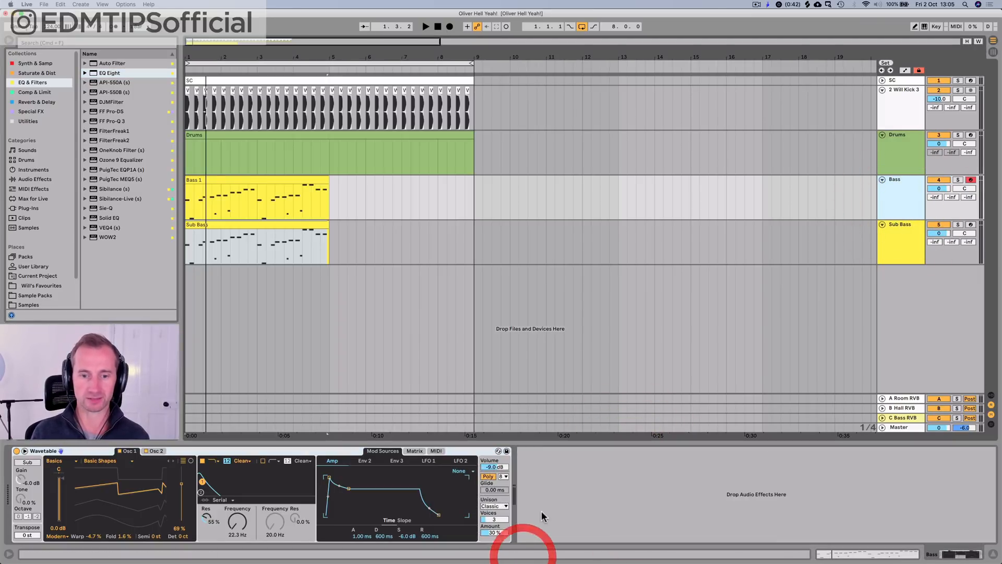
key(super+v)
key(space)
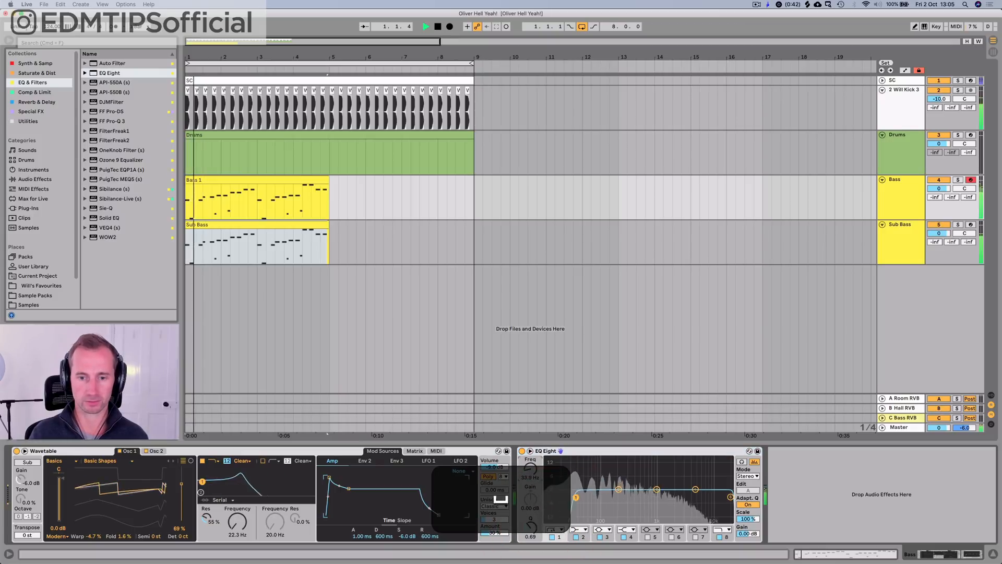
drag(530, 470, 528, 471)
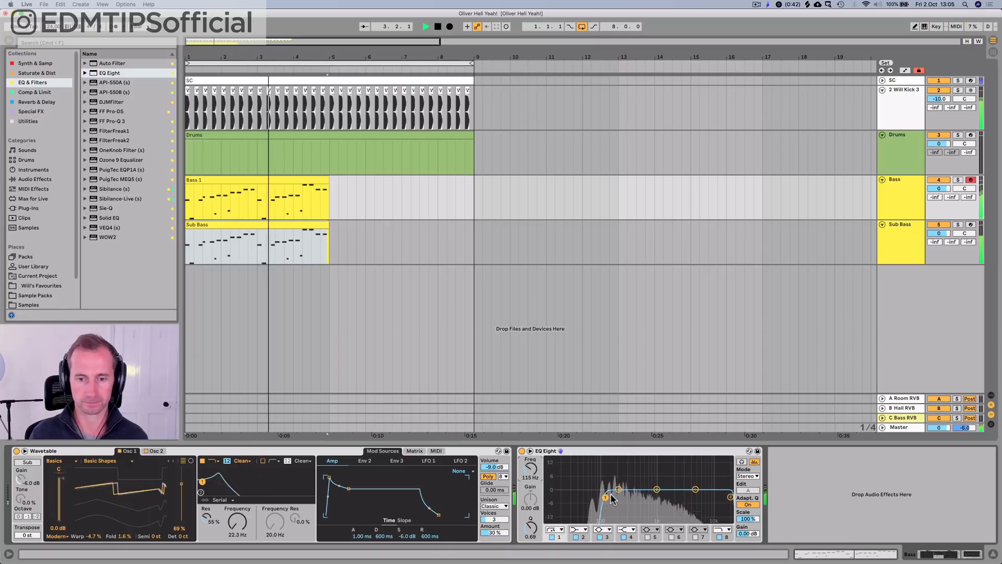
key(space)
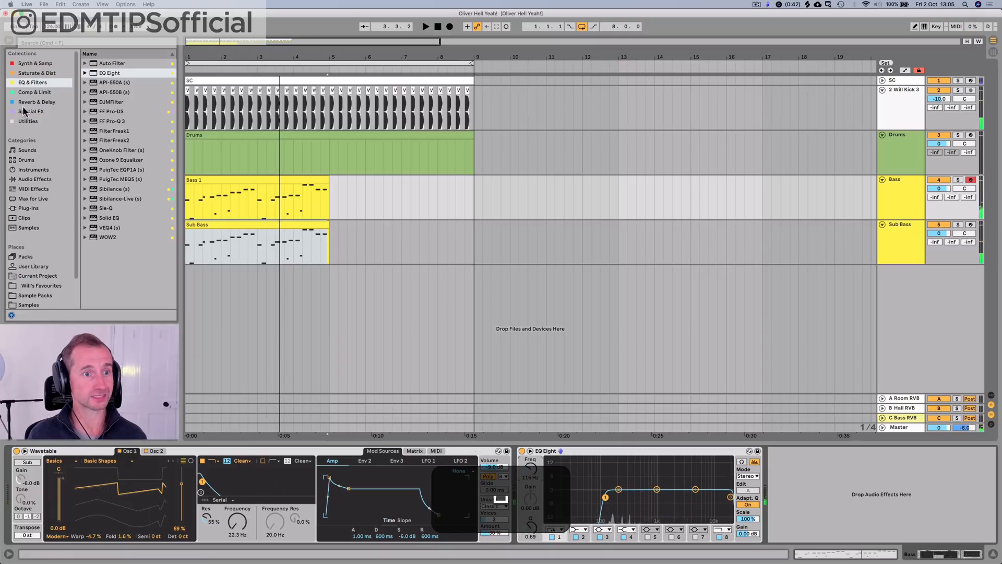
Step: Insert an Amp between Wavetable and EQ Eight, with Dry/Wet at 0% and output set to Dual
click(32, 73)
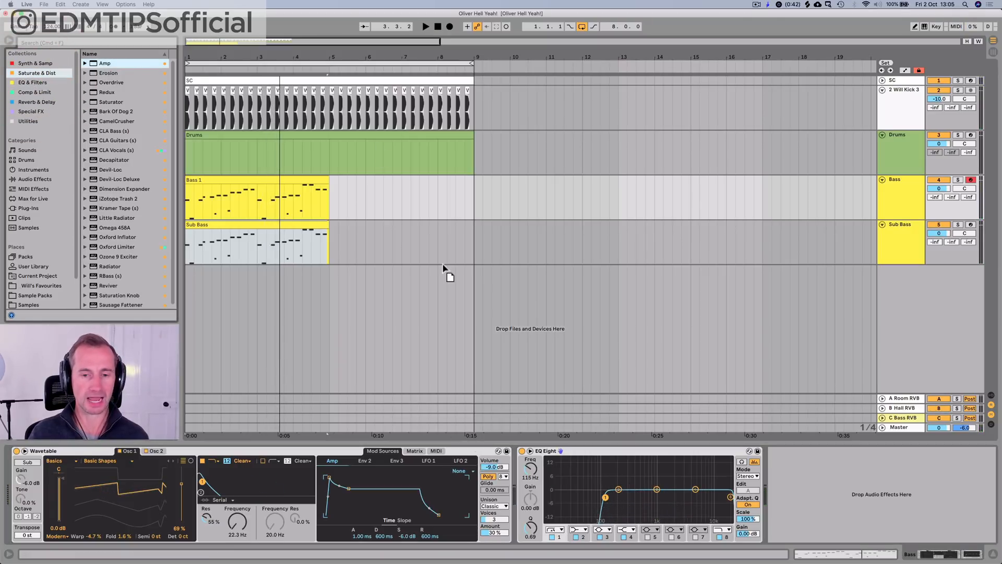
drag(514, 448, 511, 454)
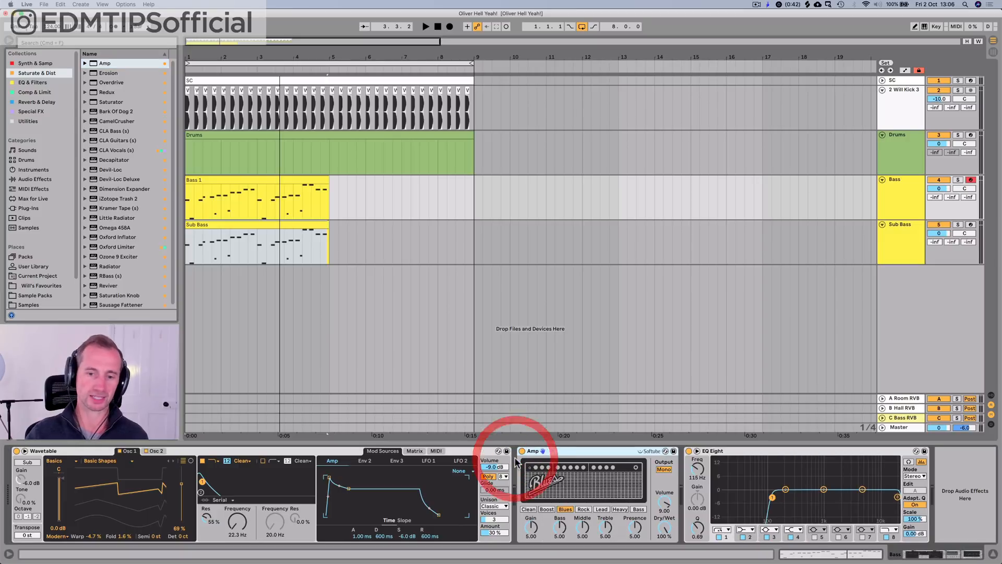
drag(668, 529, 668, 548)
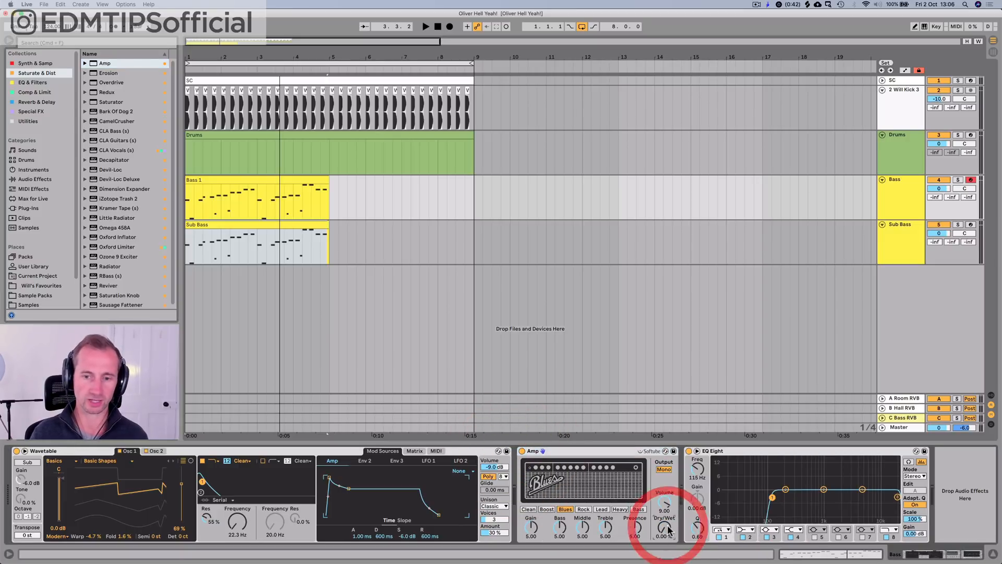
click(662, 469)
Step: Audition the Amp with the Bass model, Bass at 9.84 and Dry/Wet at 30.2%, and save the set
key(space)
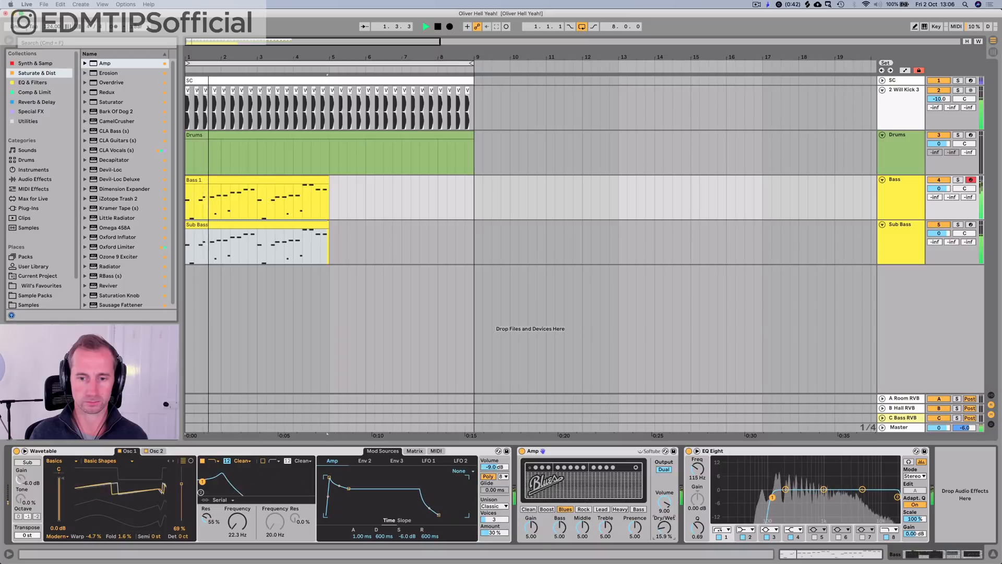
click(638, 509)
drag(663, 528, 664, 519)
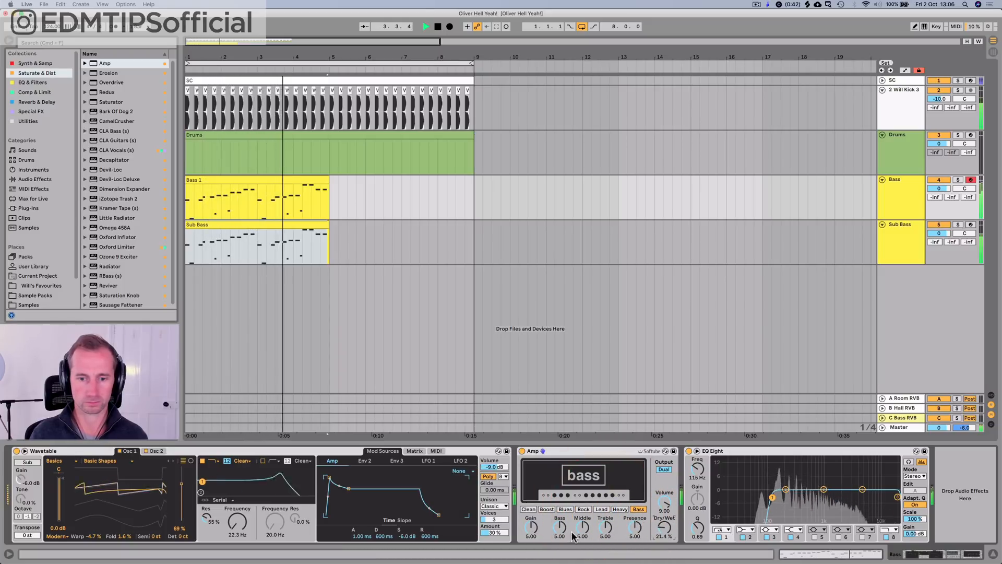
drag(561, 529, 561, 498)
mouse_move(664, 529)
mouse_down()
mouse_move(663, 481)
mouse_move(664, 524)
mouse_up()
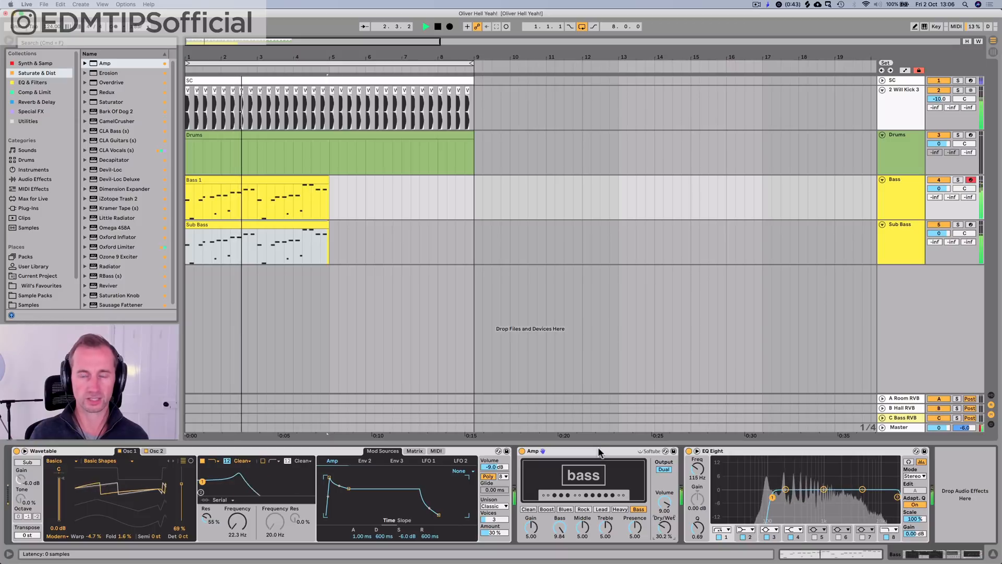
key(space)
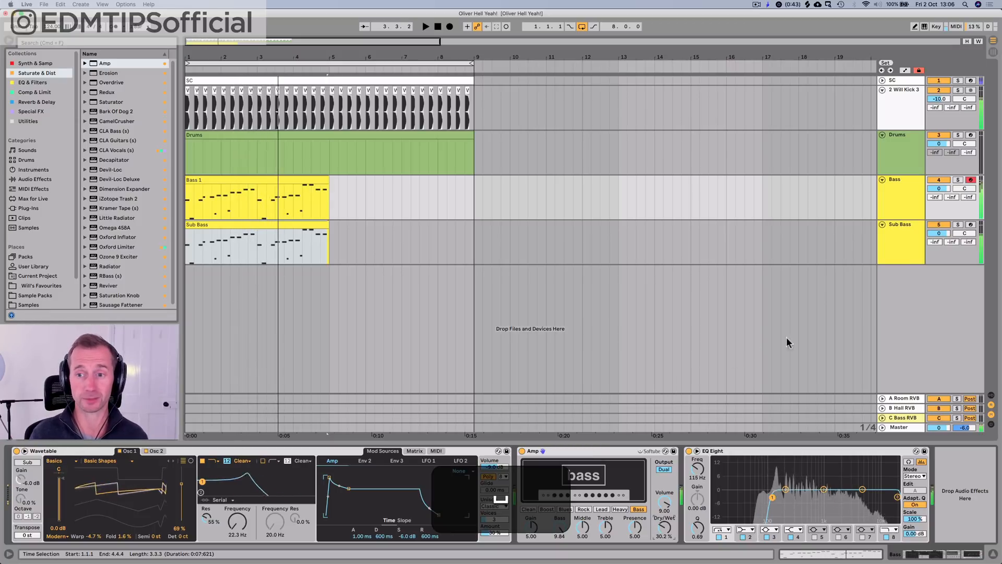
click(902, 246)
key(super+s)
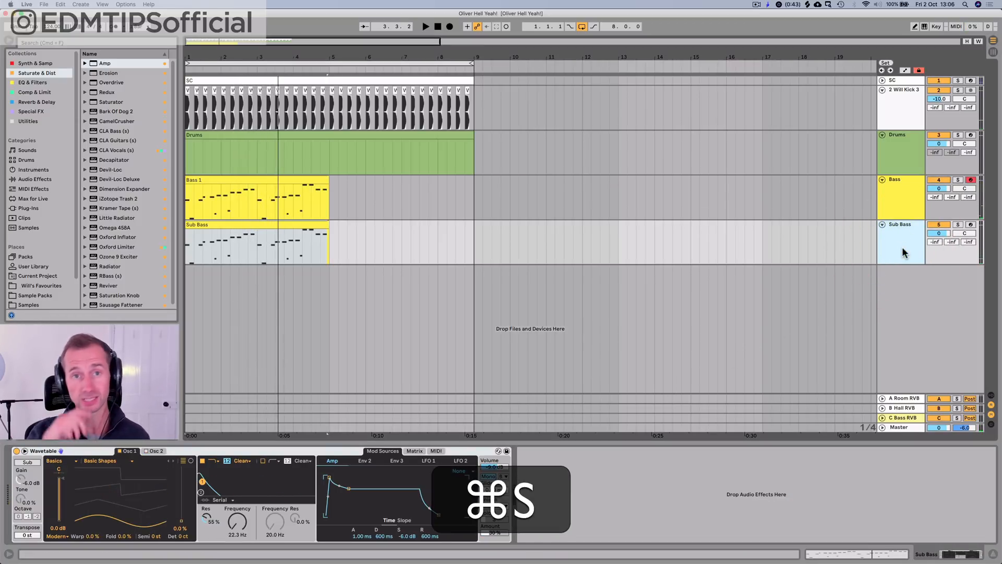
Step: Duplicate the Bass track and rename the copy as Guitar Bass
click(898, 210)
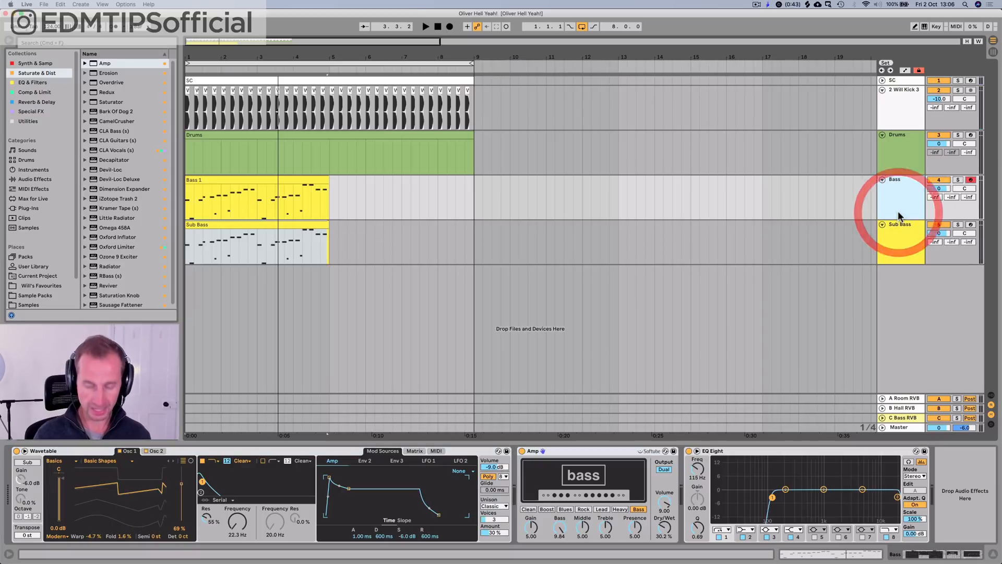
key(super+d)
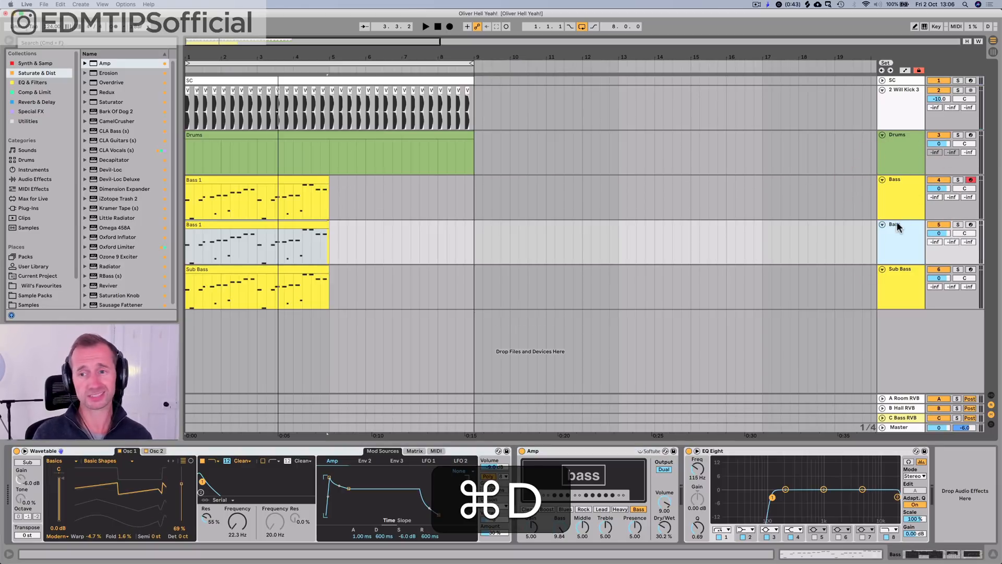
key(super+r)
text(Gui)
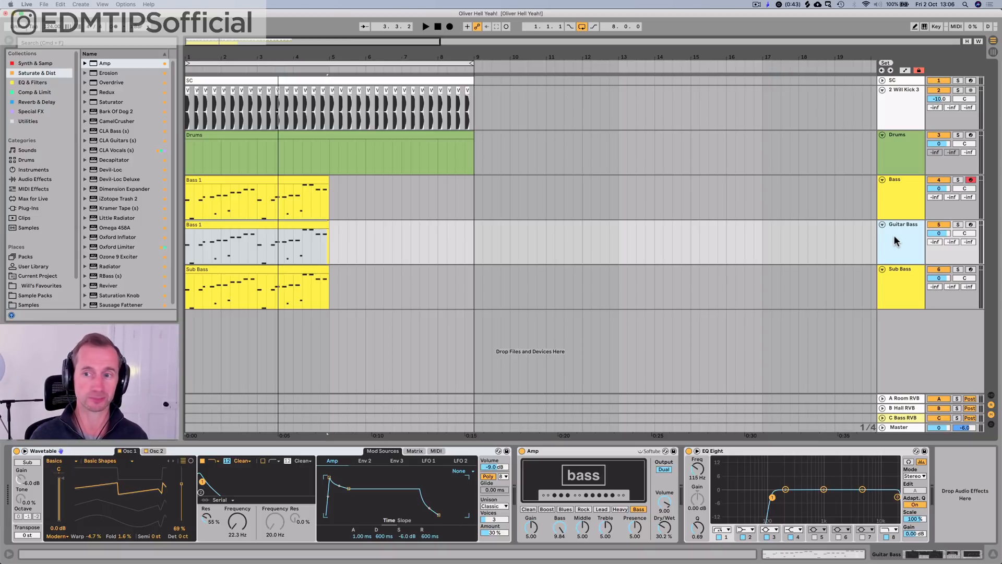
Step: Rename the clip on the Guitar Bass track as Guitar
click(198, 222)
key(shift+super+r)
text(Guitar)
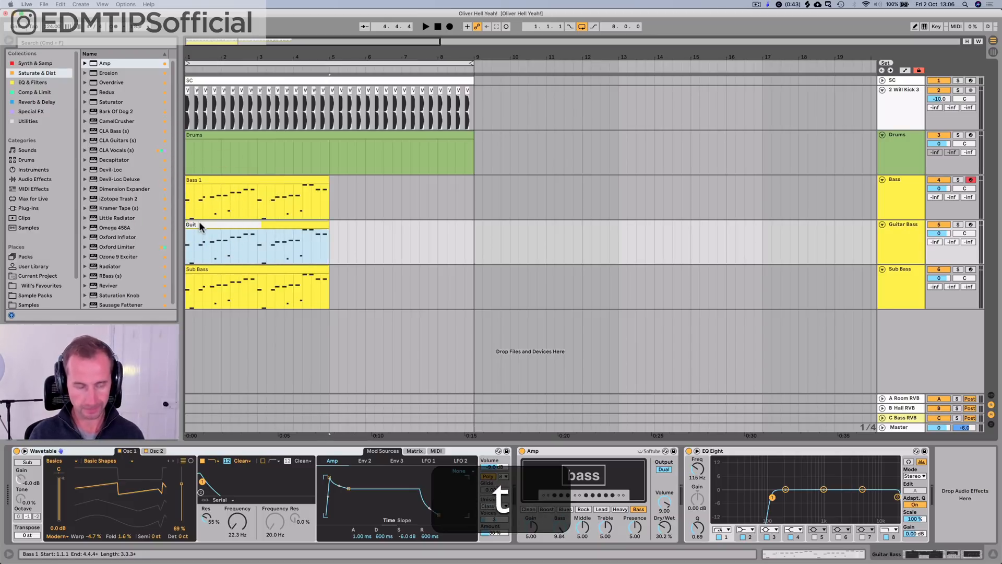
key(Return)
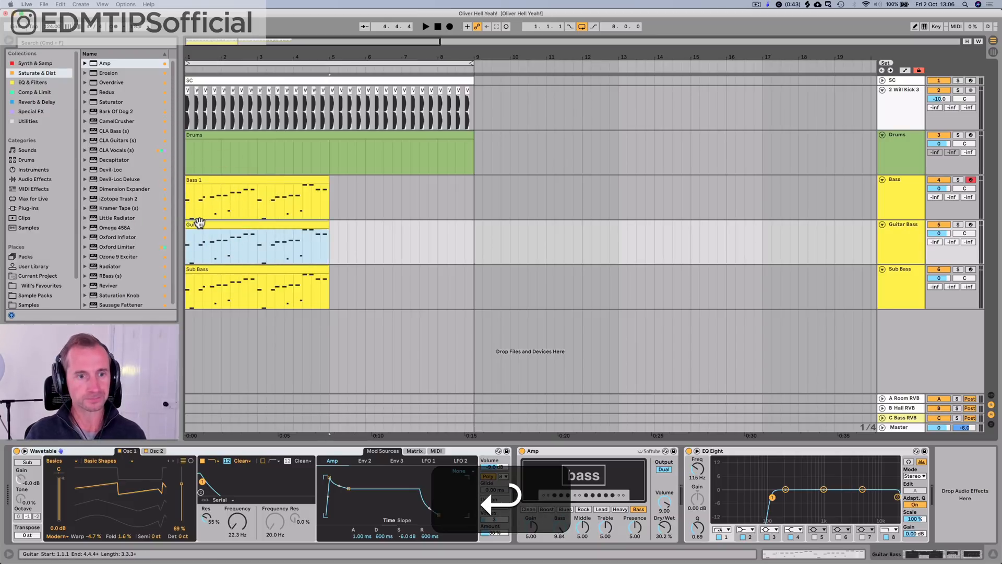
Step: Preview the bass sounds in the Guitar and Bass pack and load Electric Bass Slap onto the Guitar Bass track
click(24, 170)
click(59, 42)
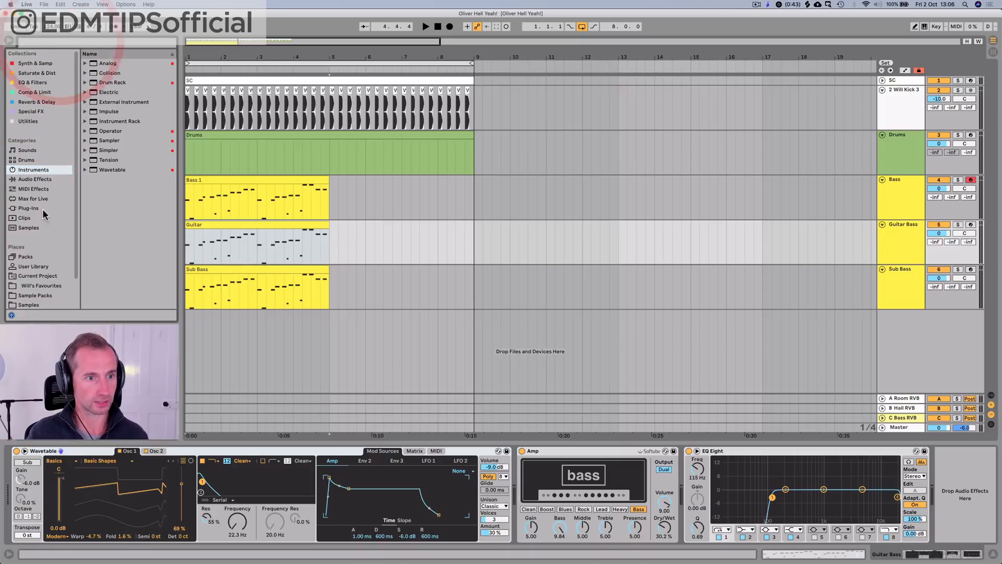
click(26, 257)
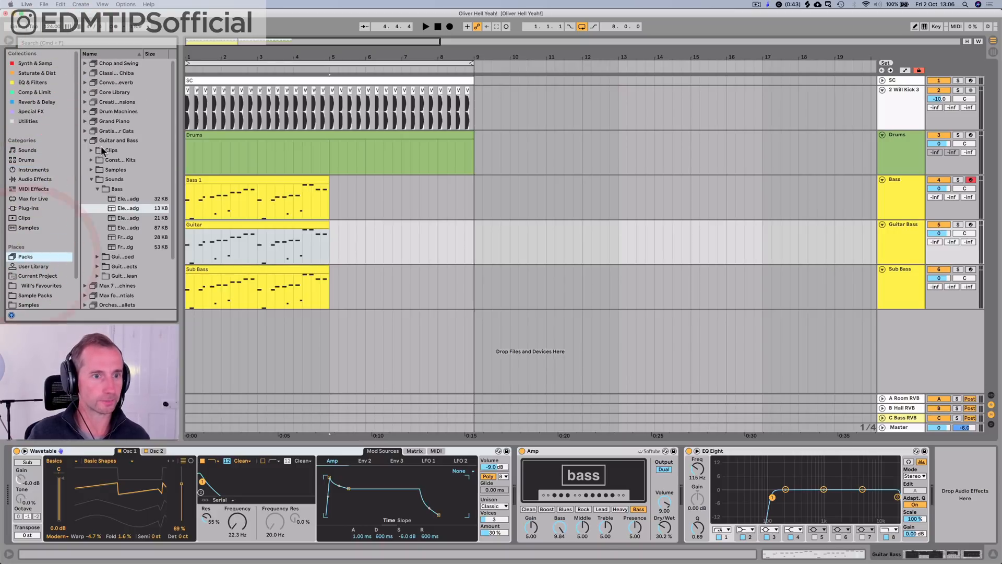
key(Up)
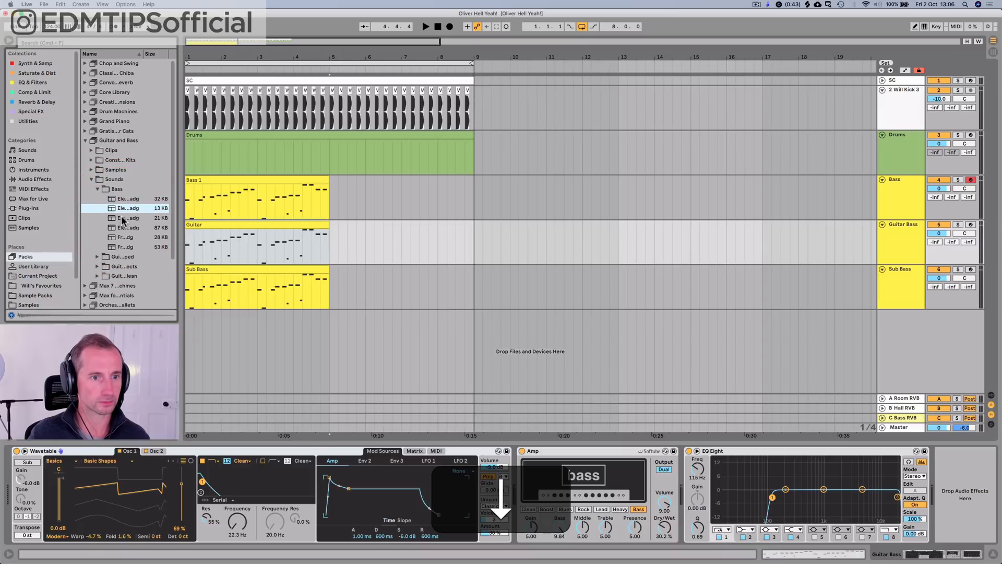
key(Down)
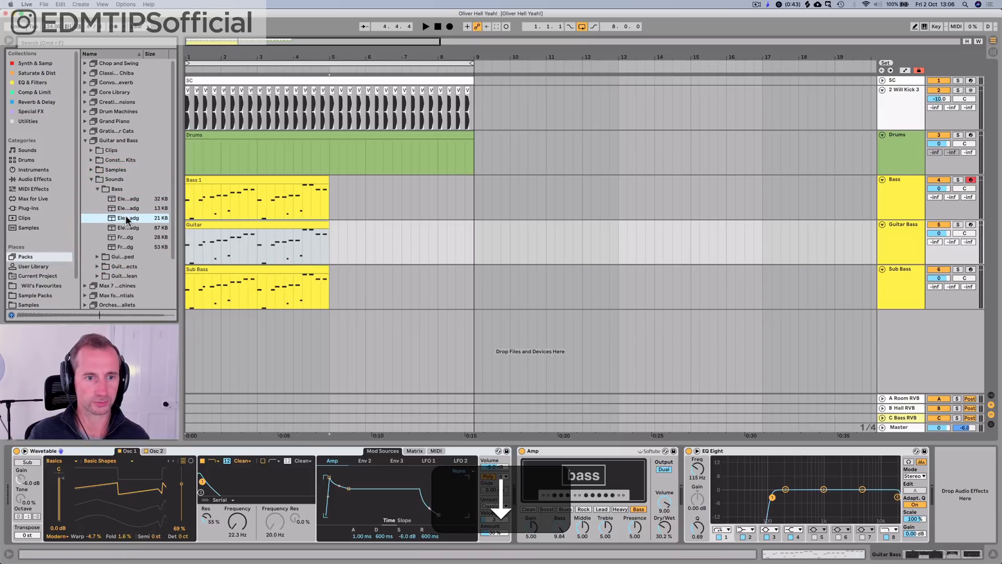
drag(127, 219, 193, 226)
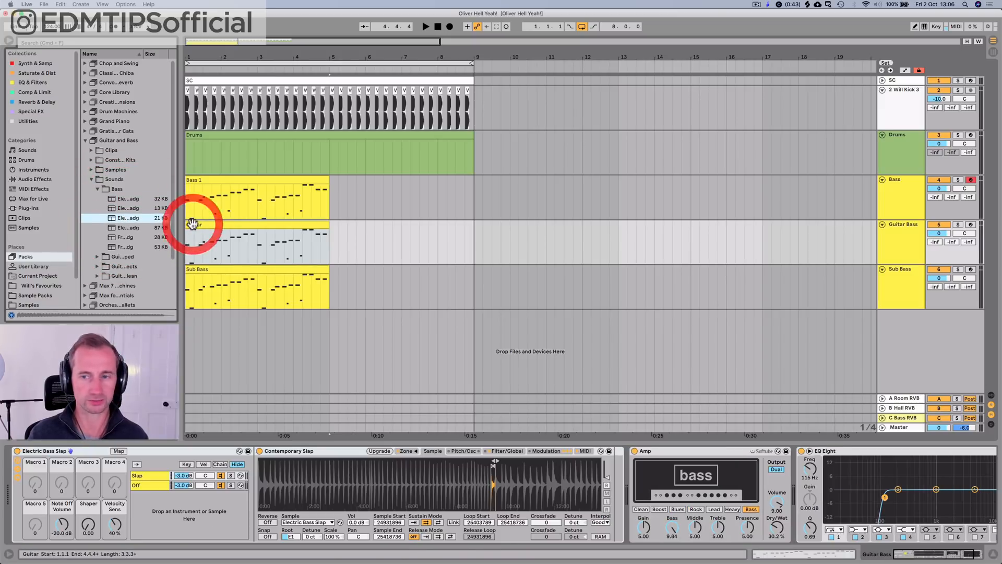
Step: Solo the Guitar Bass track, play it and shorten the loop to the first four bars
click(958, 224)
click(887, 247)
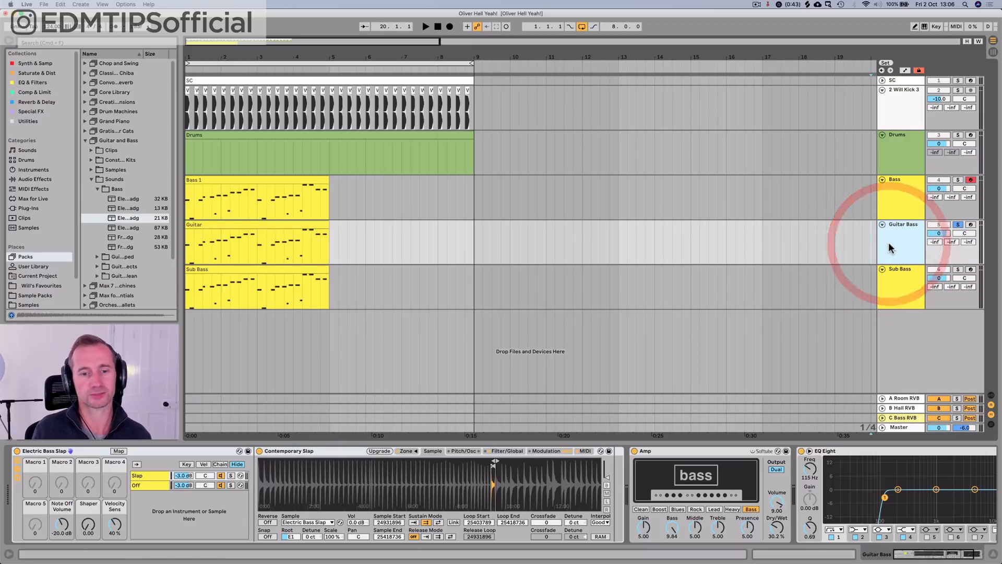
key(space)
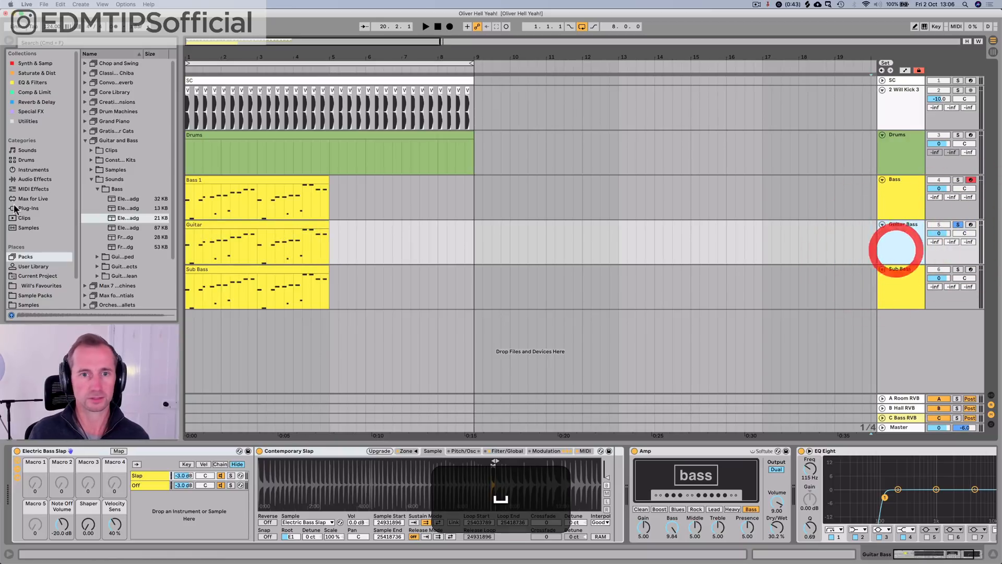
key(space)
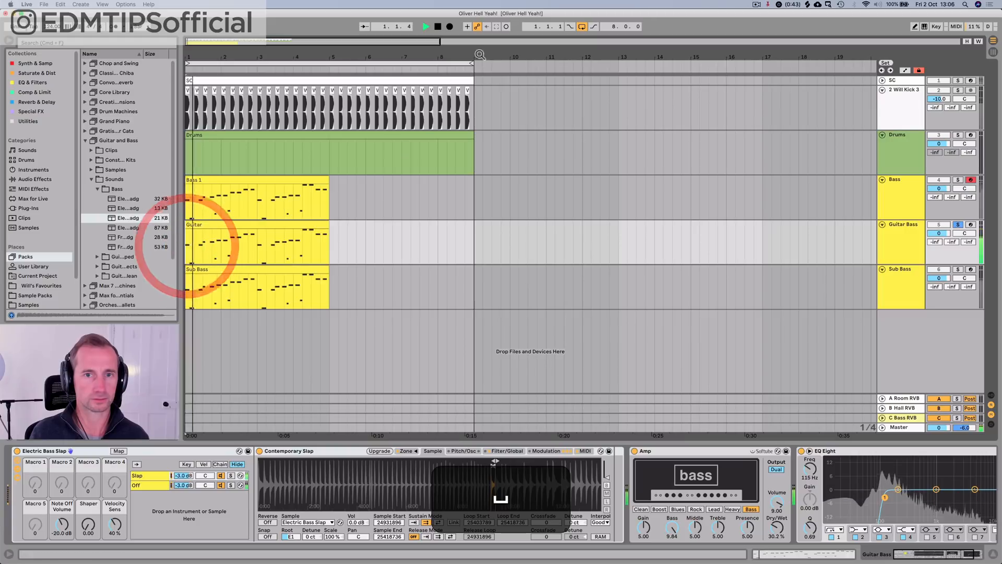
drag(471, 64, 325, 83)
click(325, 84)
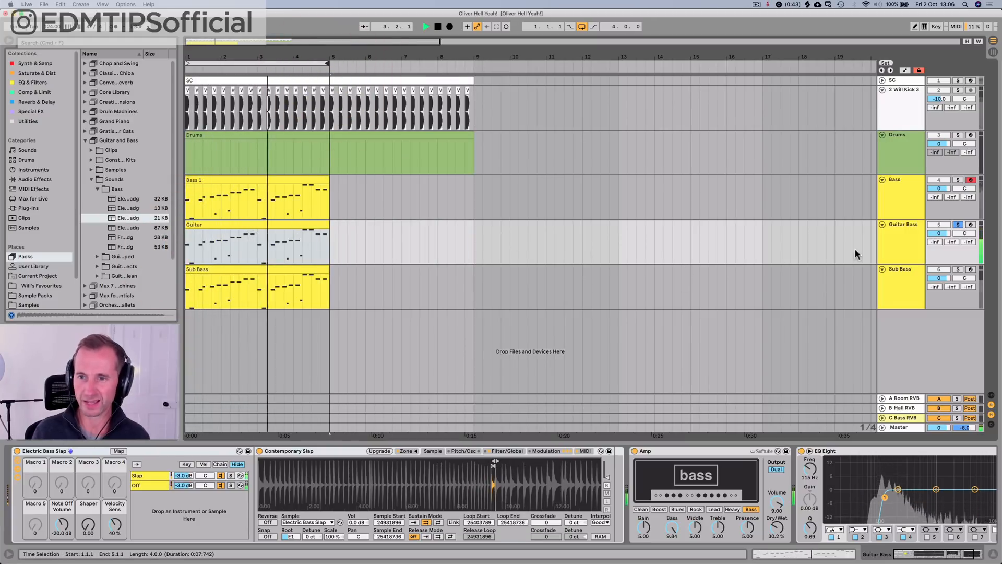
Step: Fold the Amp on the Guitar Bass track and set EQ Eight's band 2 to 255 Hz at -4.59 dB
click(897, 242)
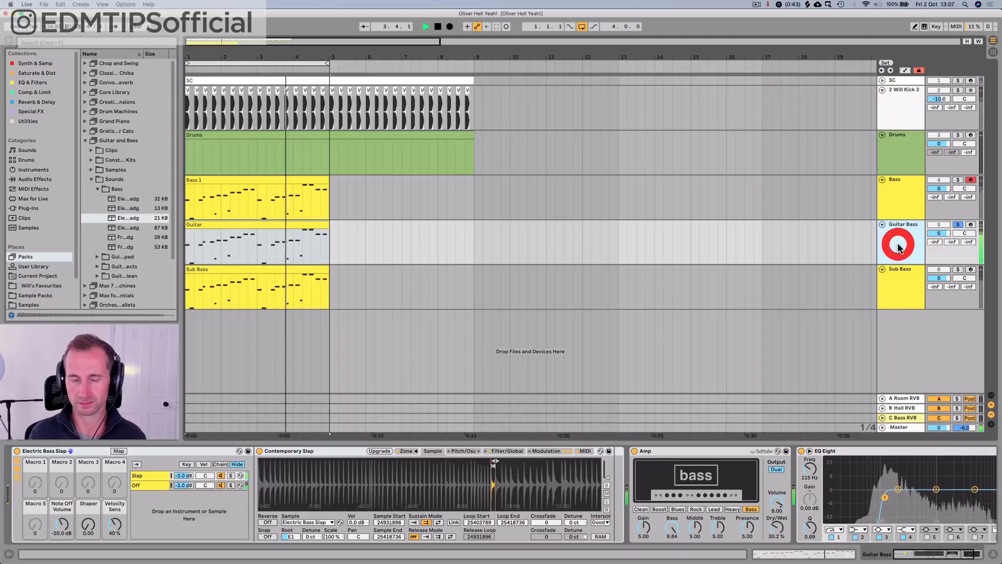
click(641, 451)
double_click(659, 452)
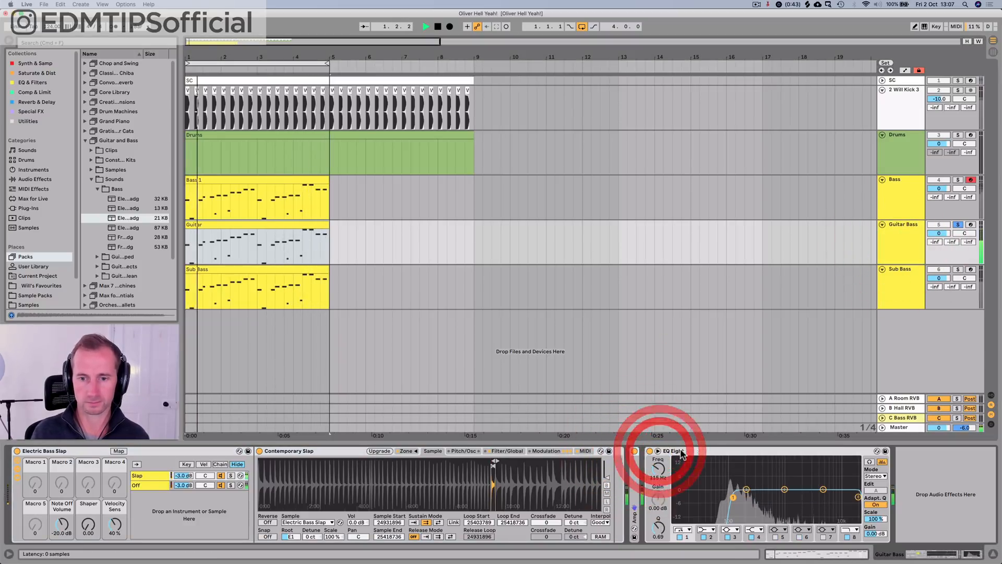
drag(748, 493, 753, 502)
key(space)
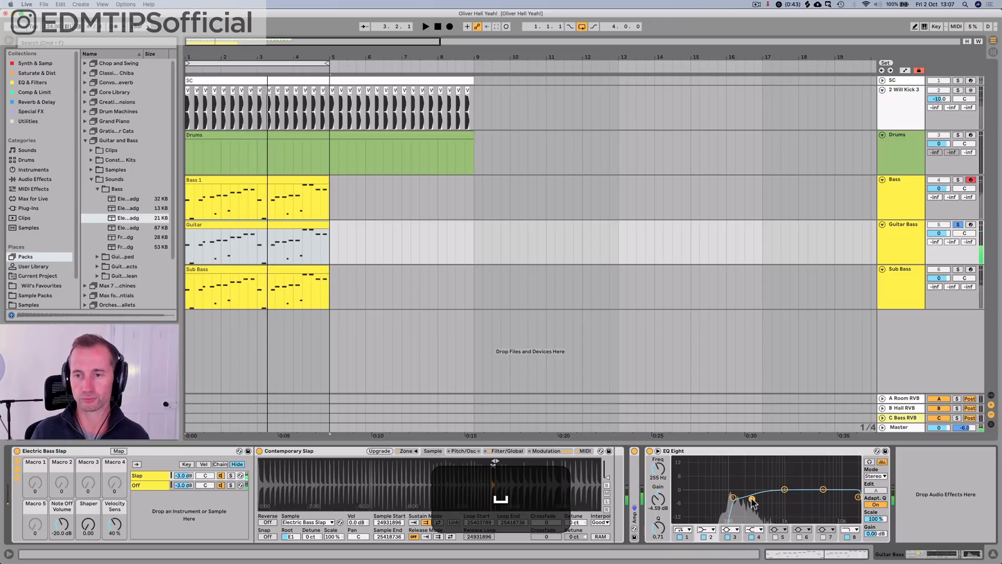
Step: Transpose all notes in the Guitar clip up one octave and play them back
double_click(252, 223)
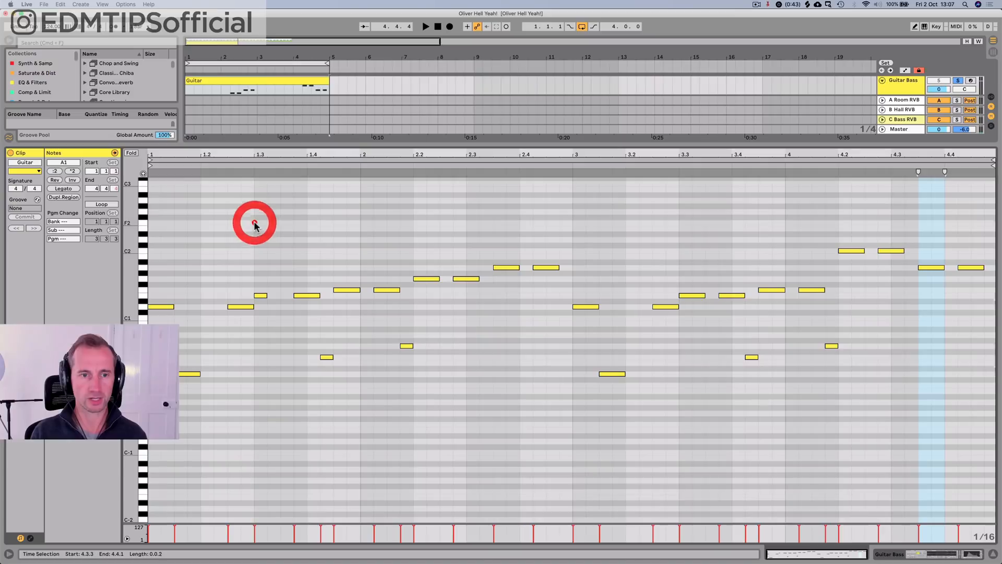
key(super+a)
key(shift+Up)
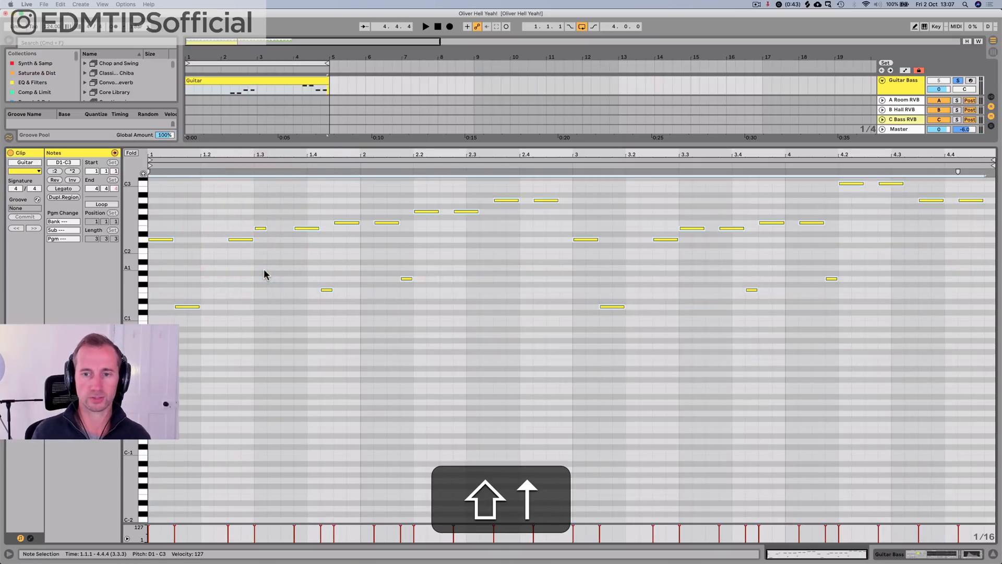
key(space)
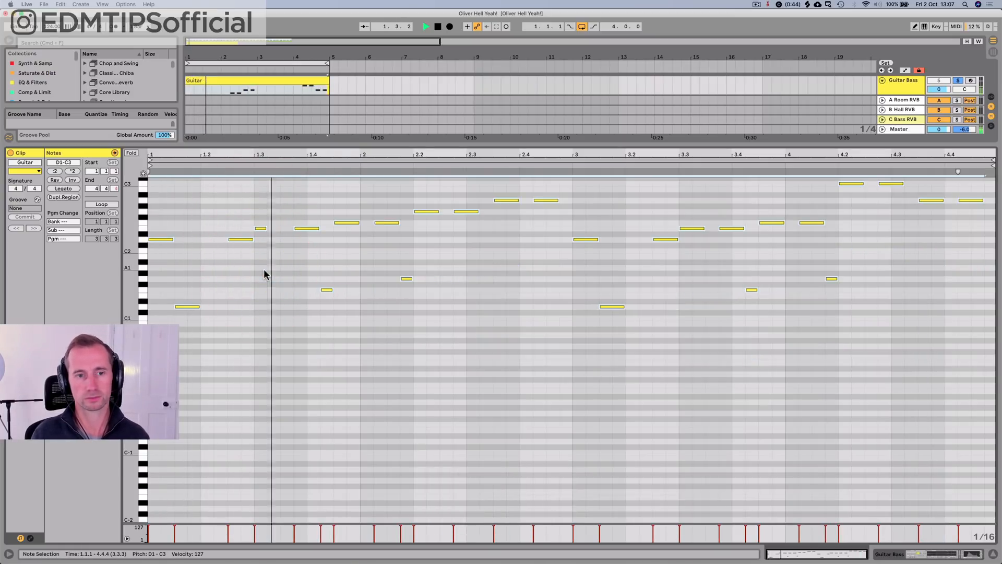
Step: Stop playback, then unsolo the Guitar Bass track with its volume pulled down to -inf dB
key(shift+Tab)
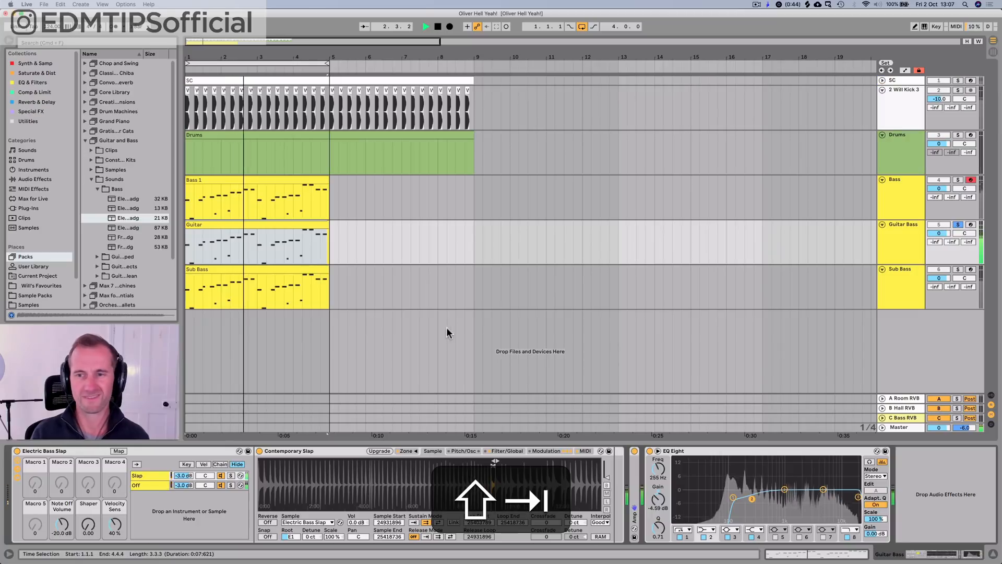
key(space)
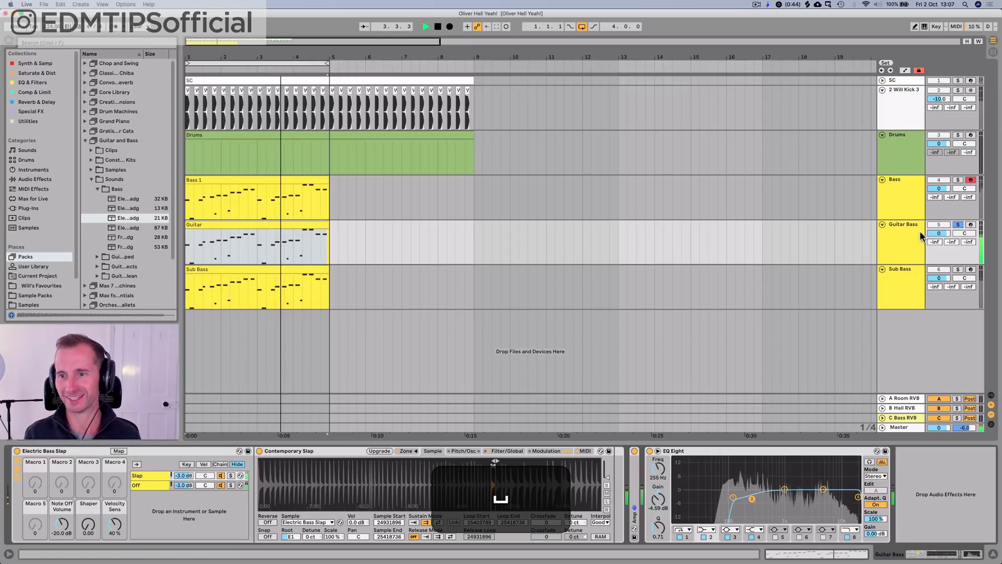
click(963, 223)
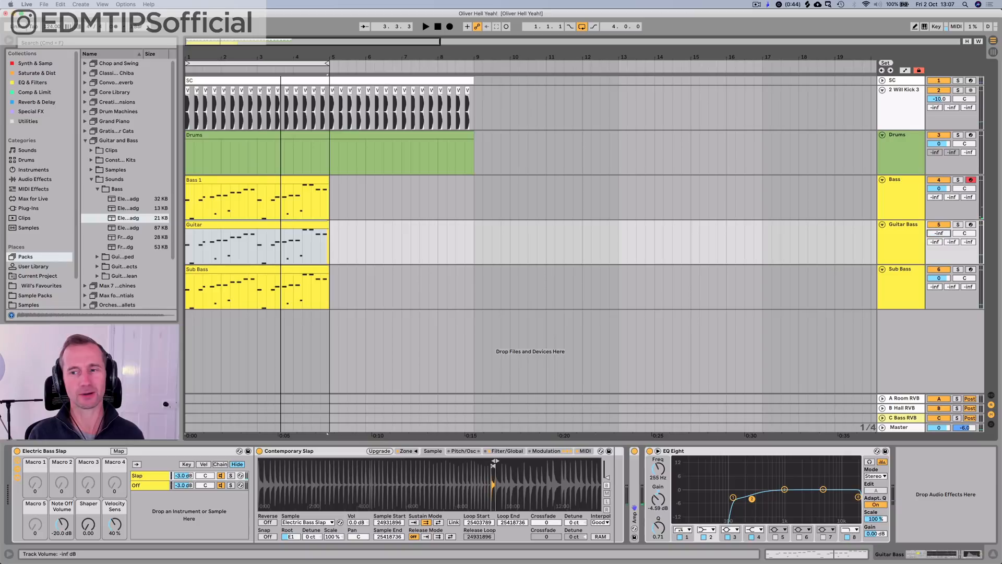
Step: Play the loop and raise the Guitar Bass track's volume to -10.1 dB
key(space)
drag(939, 234, 938, 225)
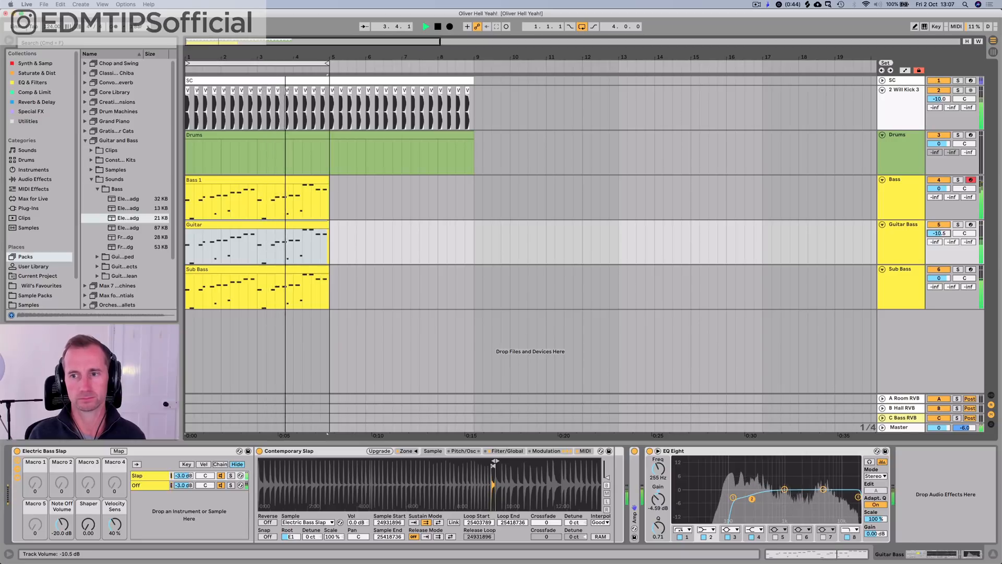
click(913, 240)
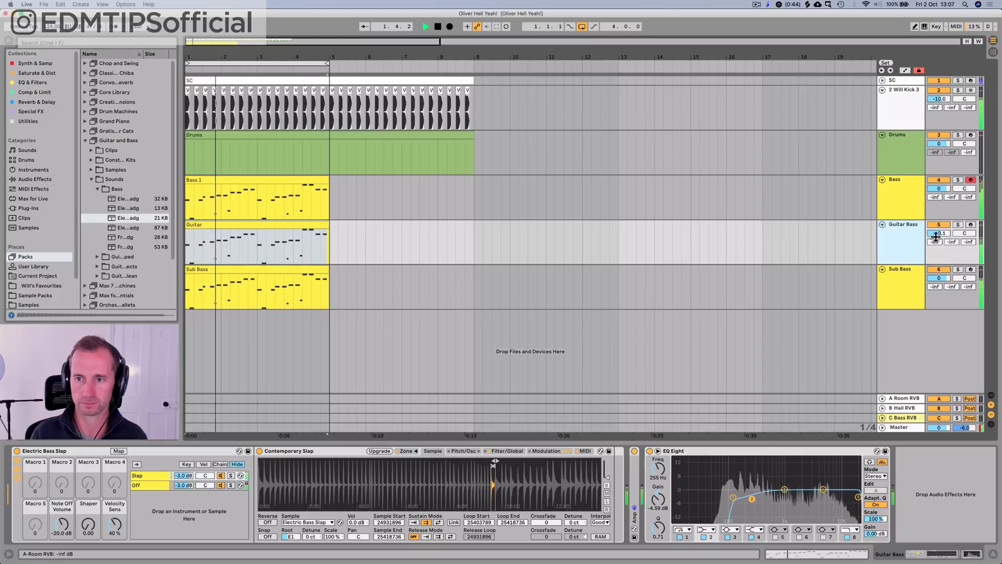
Step: Stop playback, group the Bass, Guitar Bass and Sub Bass tracks, and name the group "BASS"
click(915, 207)
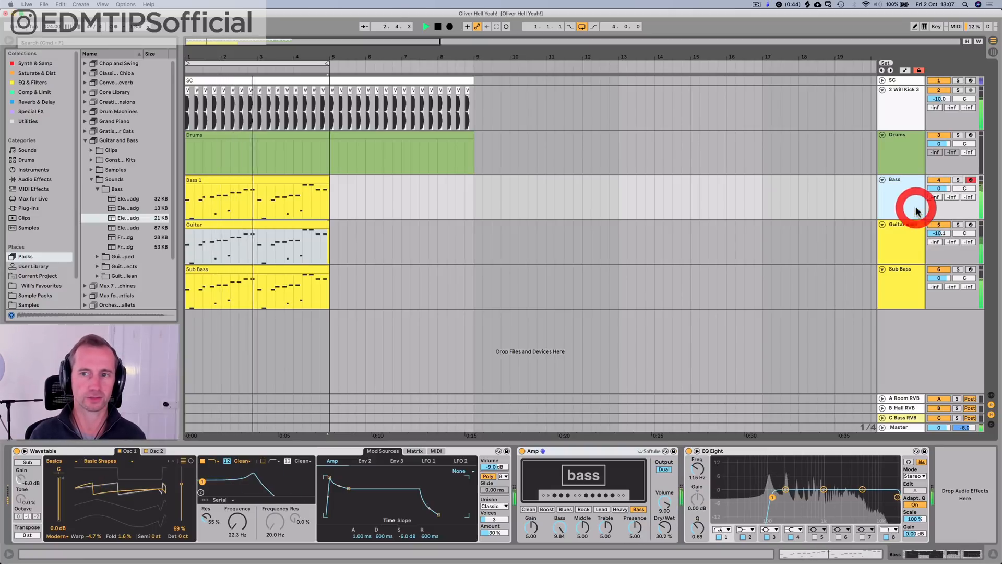
key(shift+space)
click(897, 283)
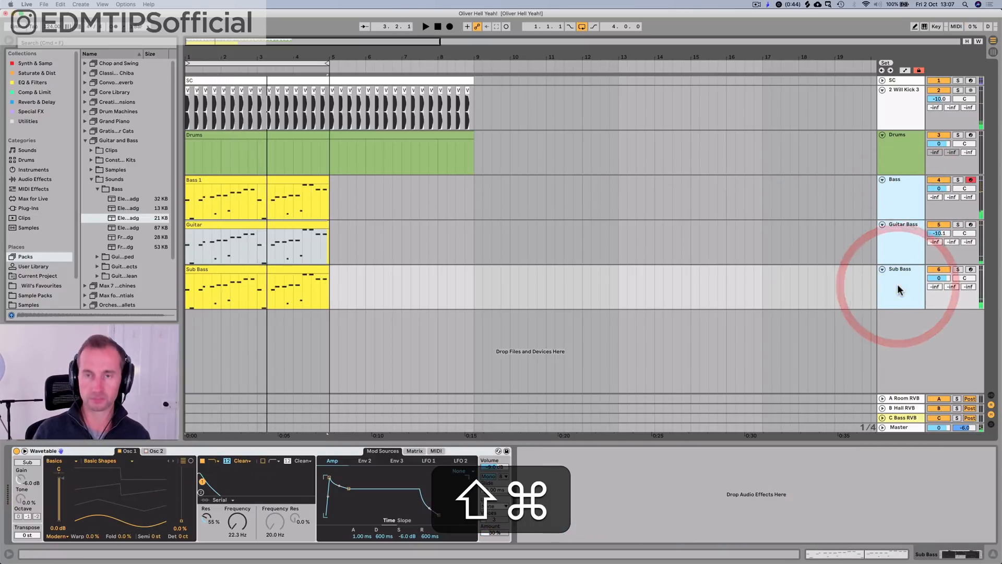
key(super+g)
click(897, 192)
key(shift+super+r)
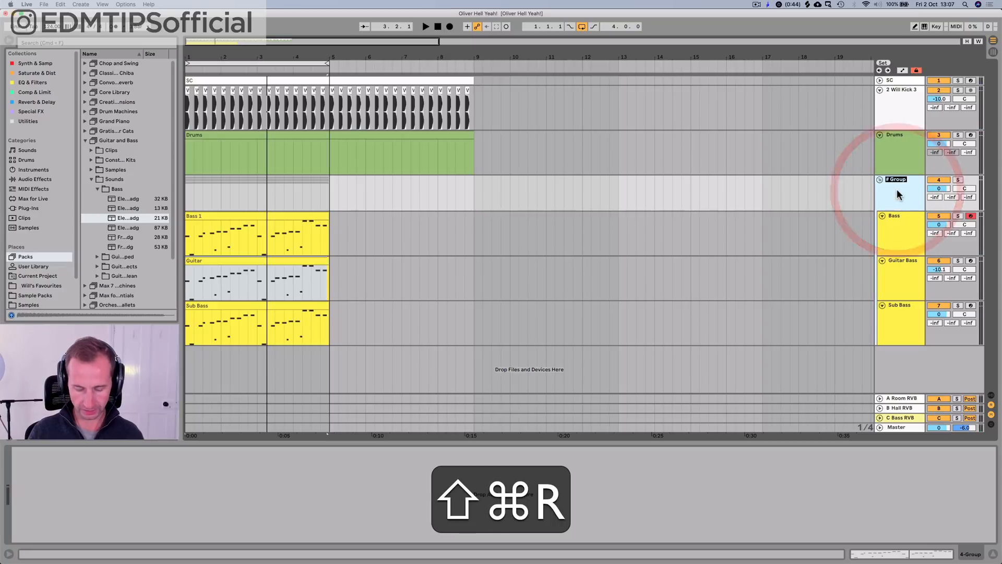
text(BASS)
key(shift+Return)
Step: Colour the BASS group track dark yellow and briefly play back the loop
right_click(896, 189)
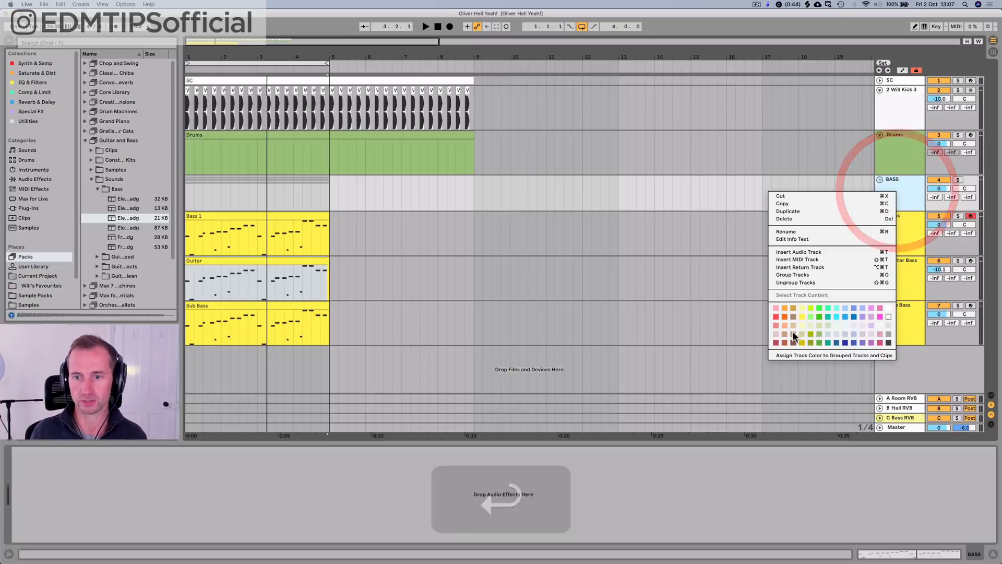
click(802, 343)
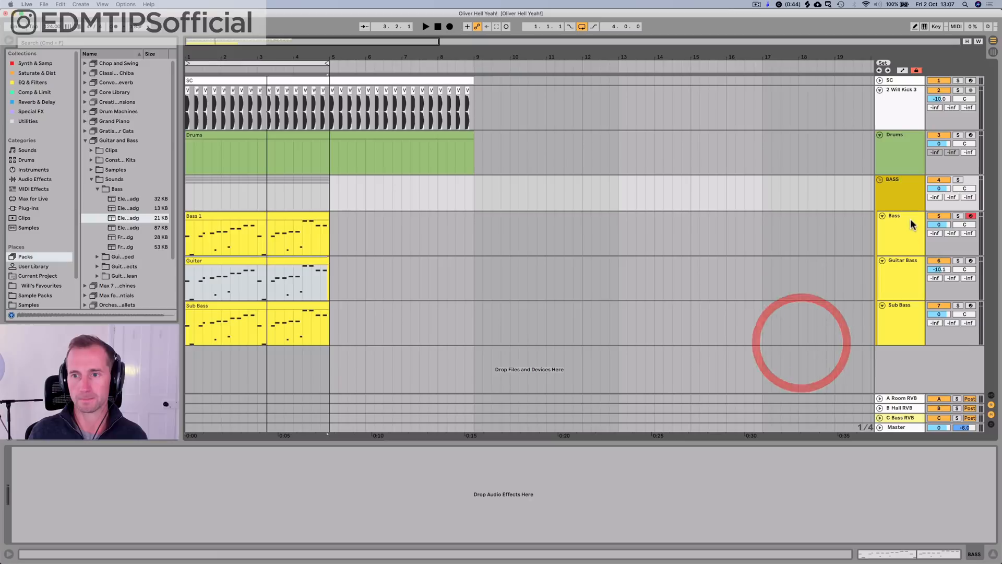
click(904, 206)
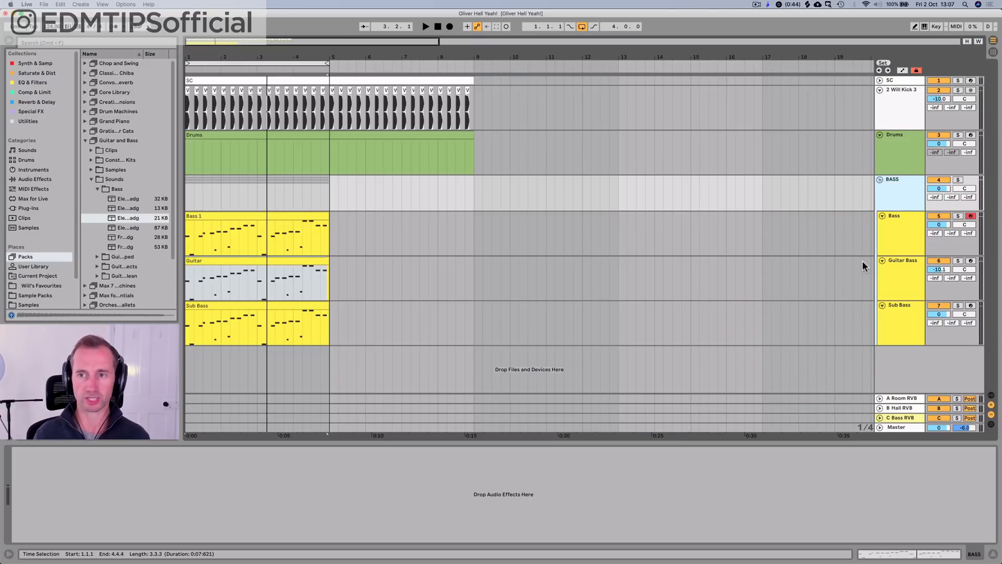
key(space)
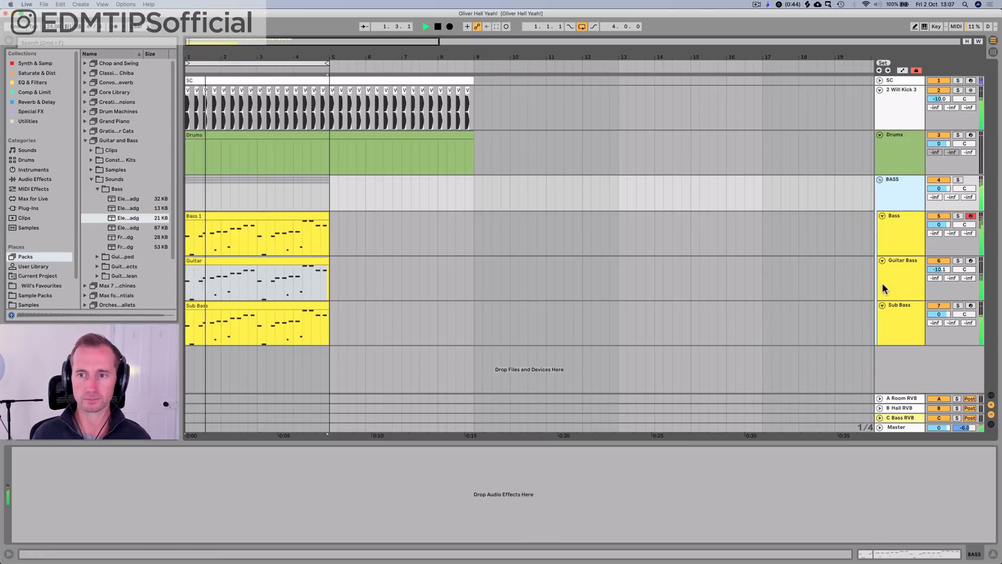
key(space)
Step: Unfold the Amp on the Guitar Bass track, play the loop, and undo a trial move of EQ Eight's band 1
click(893, 272)
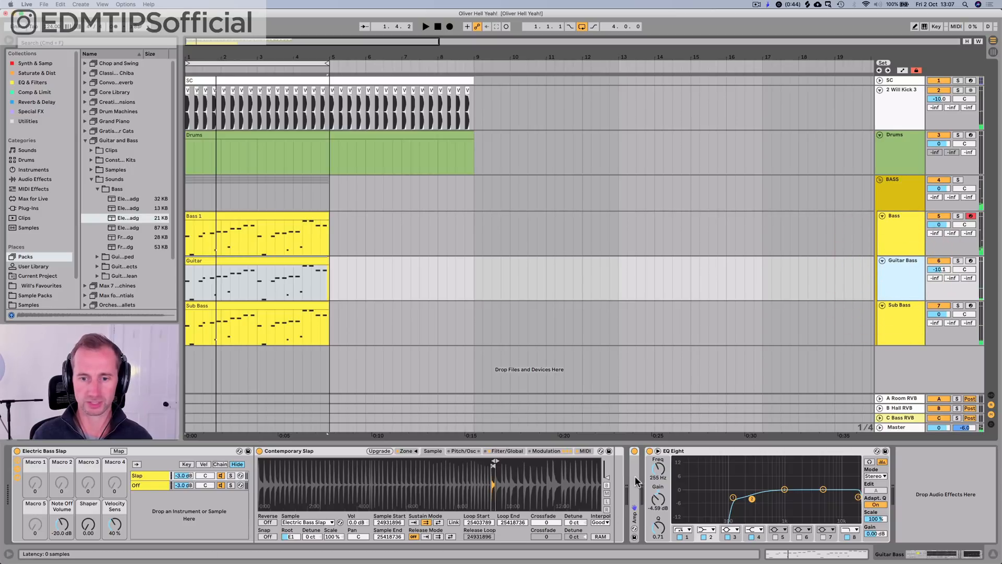
click(634, 480)
key(space)
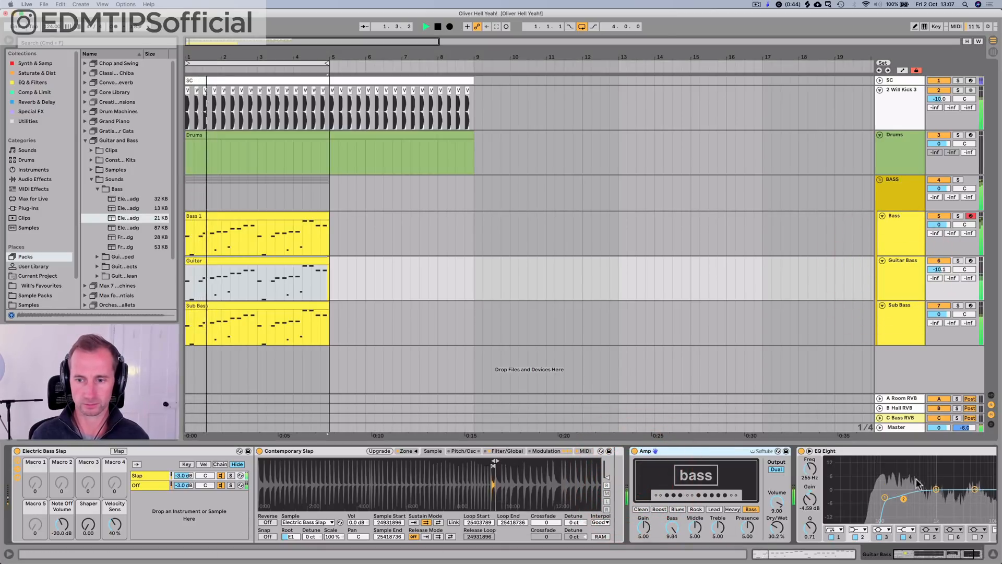
drag(885, 498, 892, 472)
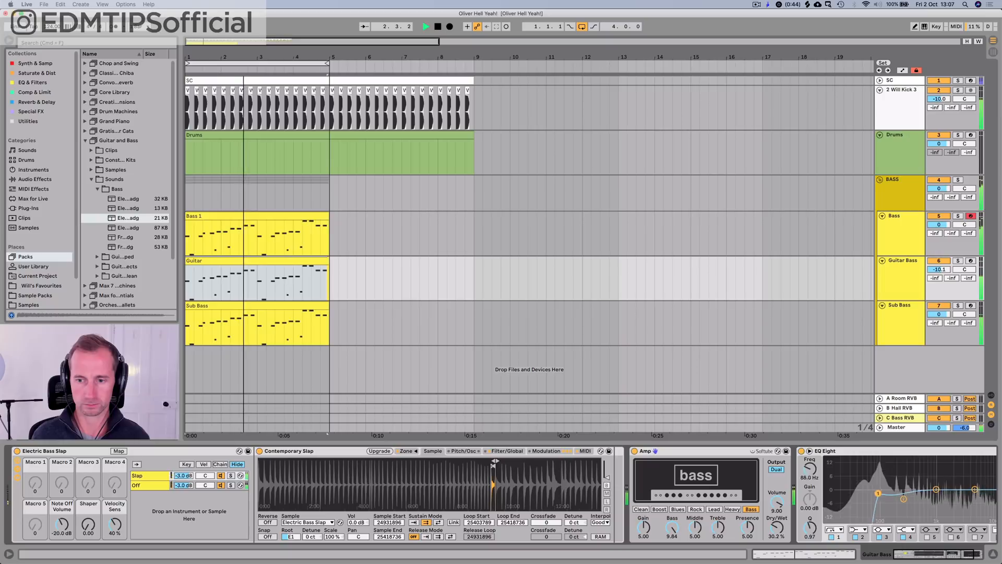
key(super+z)
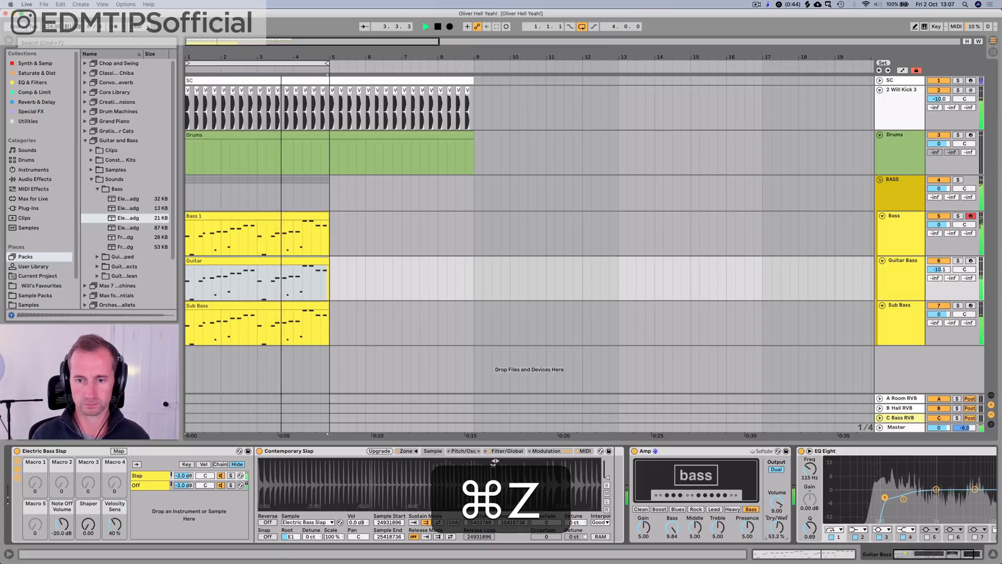
Step: Set the Guitar Bass Amp's Dry/Wet to 42.9 %, audition other amp models including Blues and Rock, and return to Bass
click(659, 508)
click(678, 508)
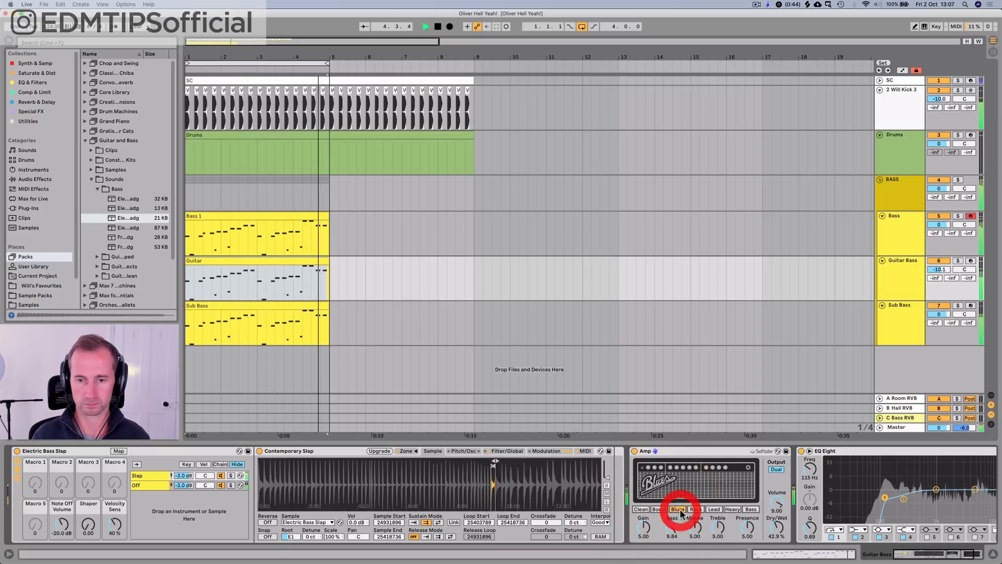
click(641, 508)
click(696, 508)
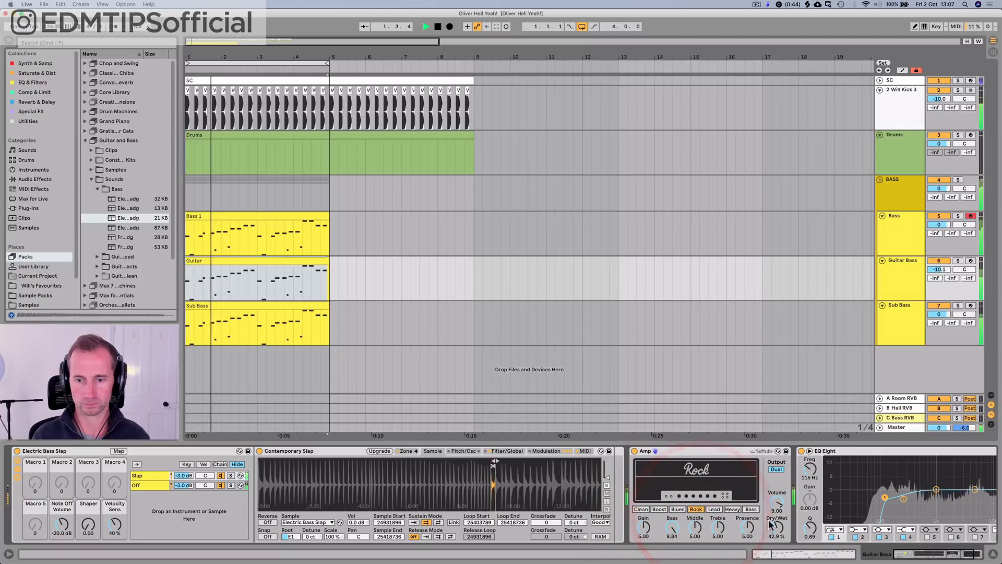
key(super+z)
click(750, 509)
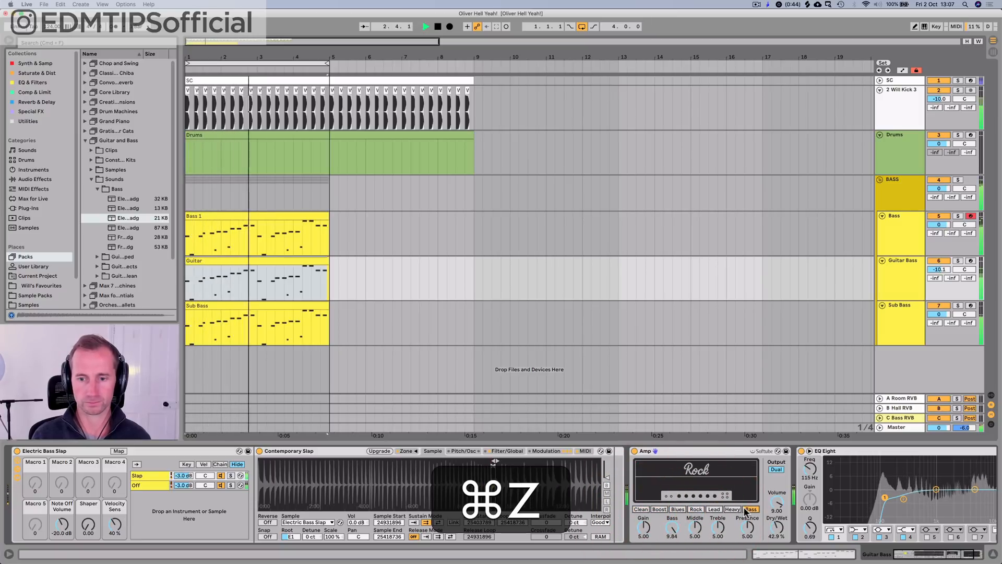
key(space)
Step: Transpose all notes in the Guitar clip down one octave and play the loop in the arrangement
double_click(227, 262)
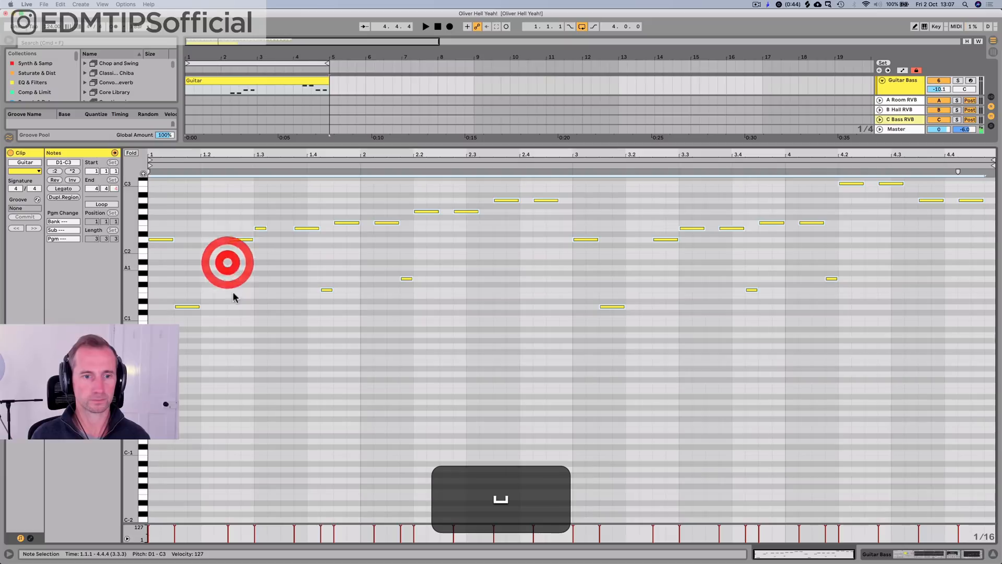
key(super+a)
key(shift+Down)
key(space)
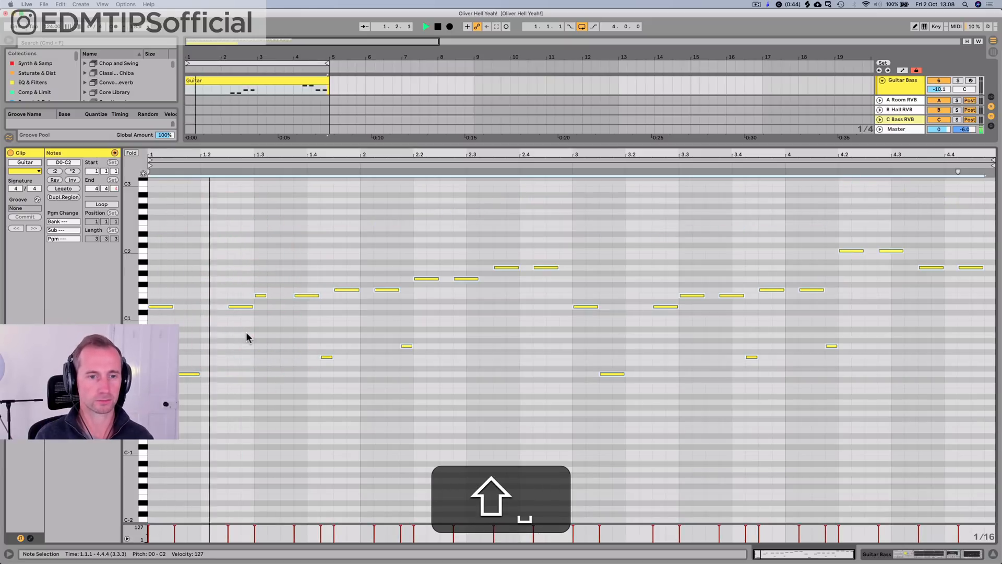
key(shift+Tab)
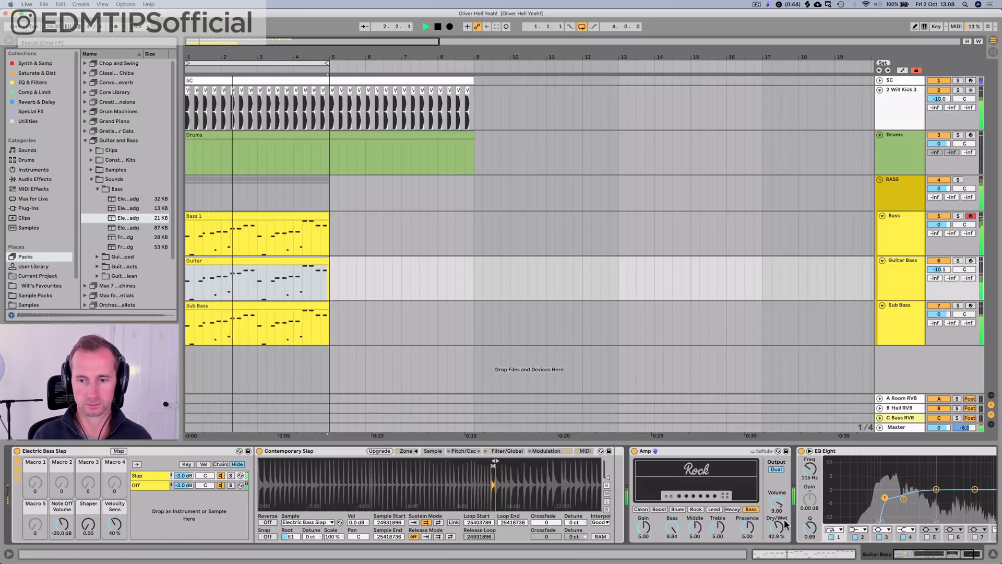
Step: Raise the Guitar Bass track's volume to -3.5 dB during playback and stop the loop
drag(938, 270, 938, 257)
click(885, 279)
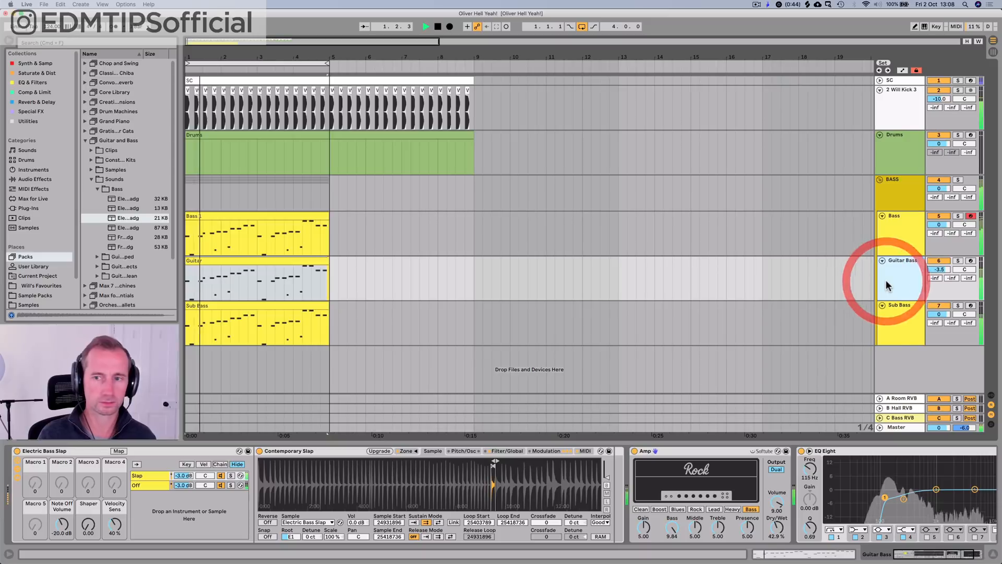
key(super+space)
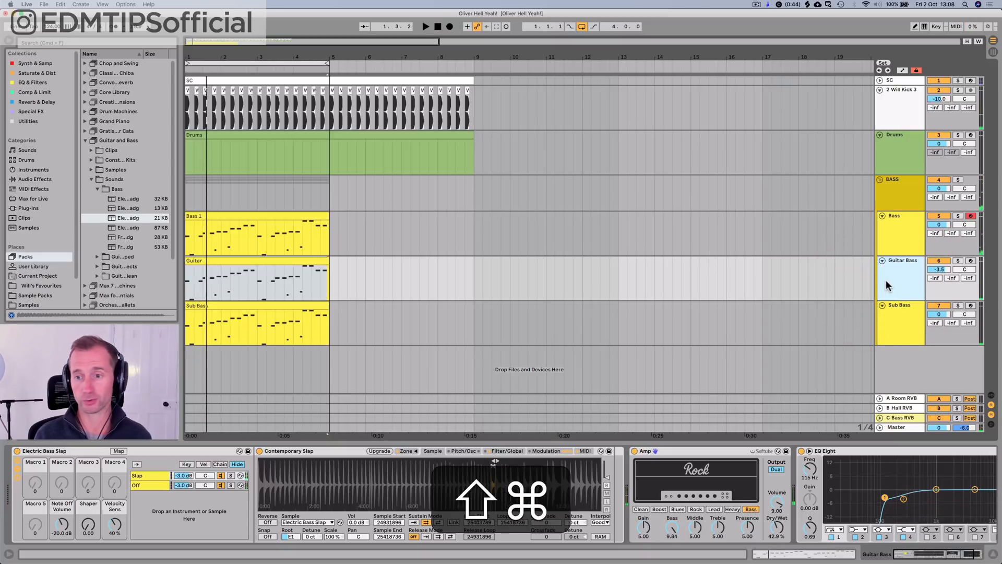
Step: Insert a MIDI track below Guitar Bass and name it "Guitar Slide"
key(shift+super+t)
click(895, 310)
key(shift+super+r)
key(shift+super+b)
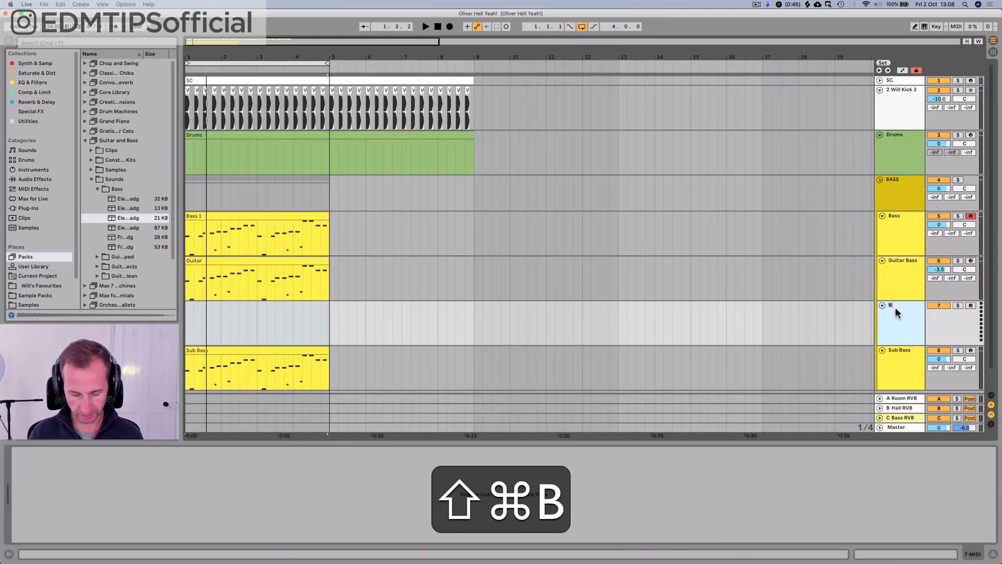
text(Guitar Slide)
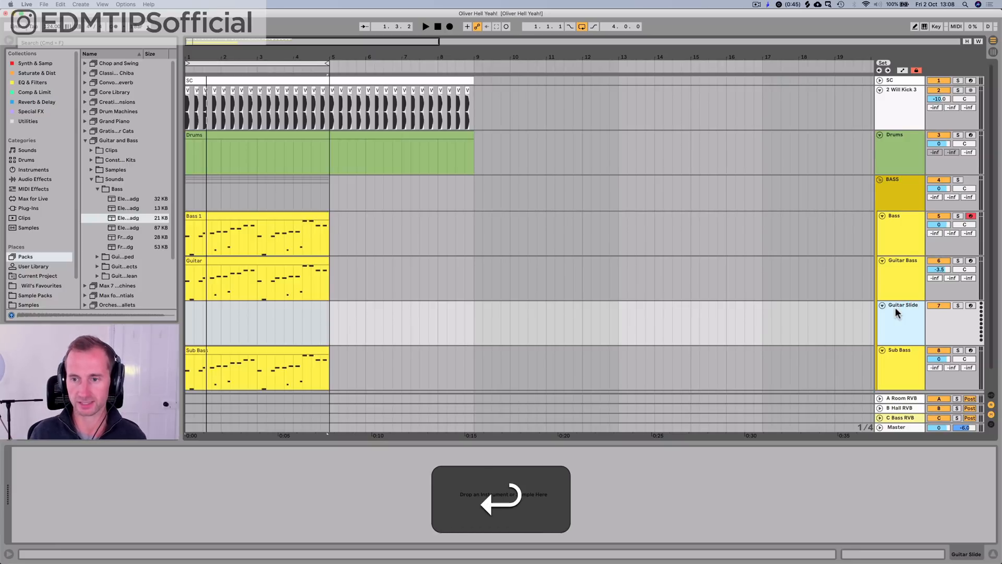
Step: Create an empty four-bar MIDI clip at the start of the Guitar Slide track
drag(186, 330, 248, 330)
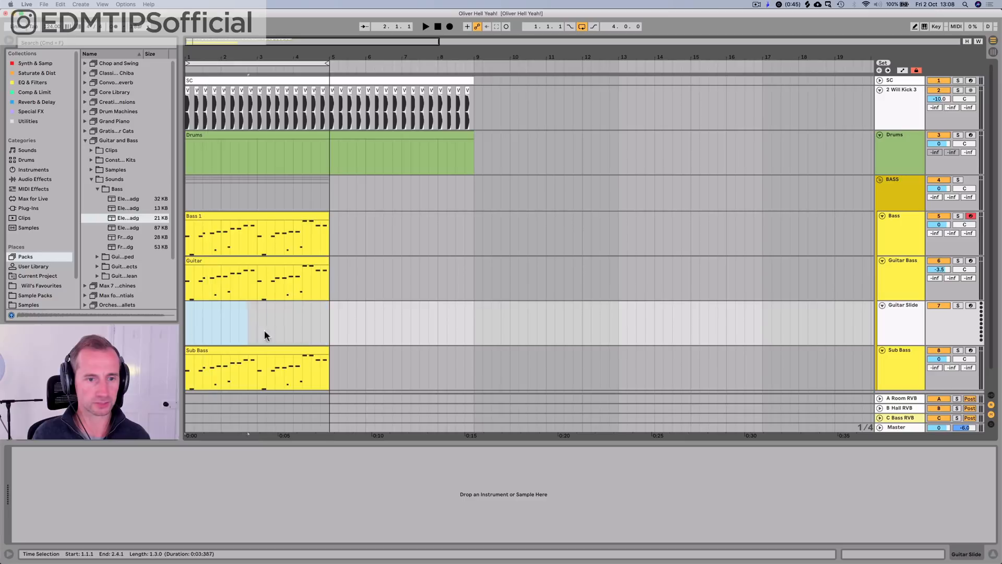
key(shift+super+m)
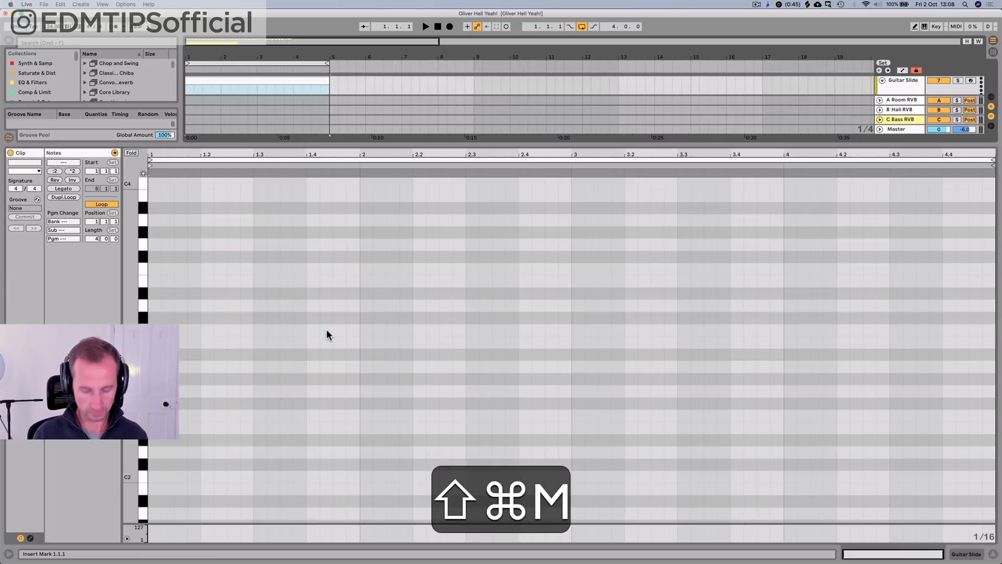
key(shift+super+r)
key(shift+super+Tab)
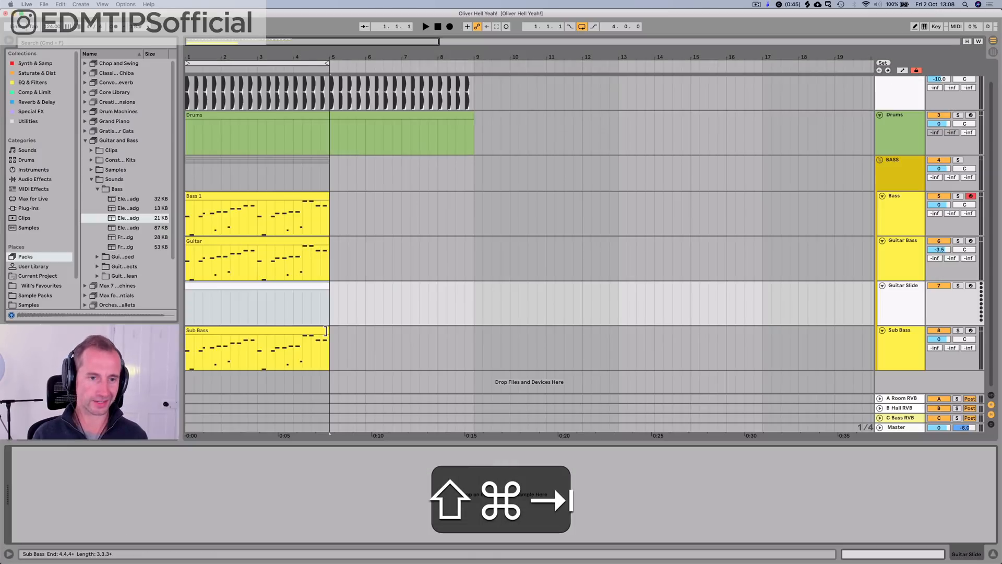
Step: Audition presets in the Guitar and Bass pack and load Guitar Effects and Noise onto the Guitar Slide track
click(155, 247)
key(Up)
key(Down)
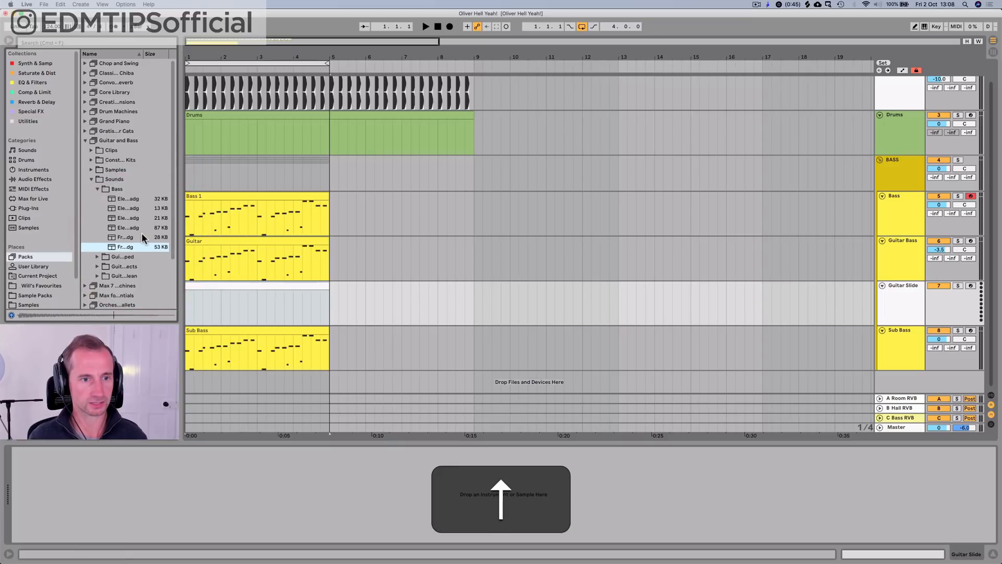
key(Down)
key(Down)
key(Down)
key(Right)
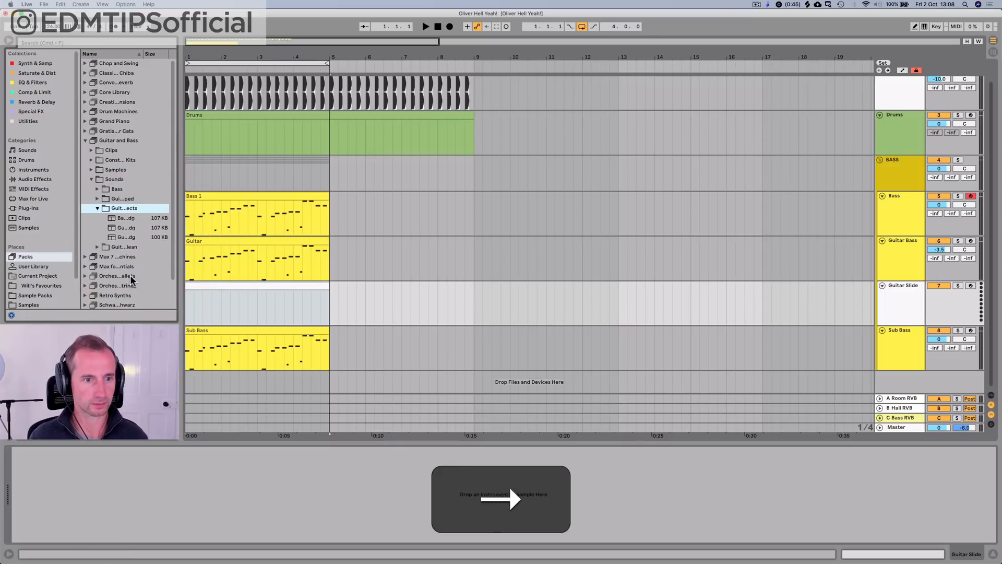
key(Down)
key(Down)
key(Down)
key(Up)
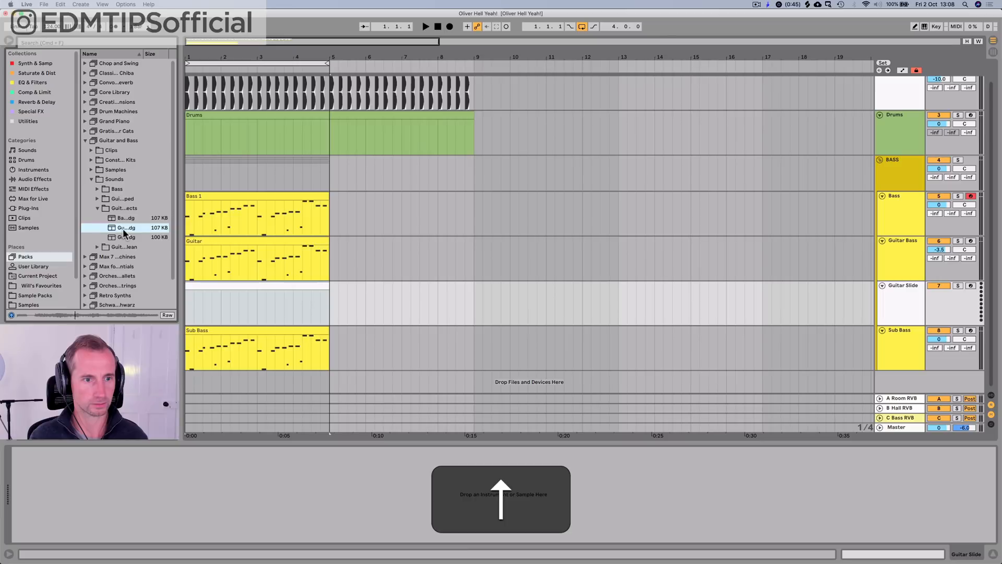
click(193, 287)
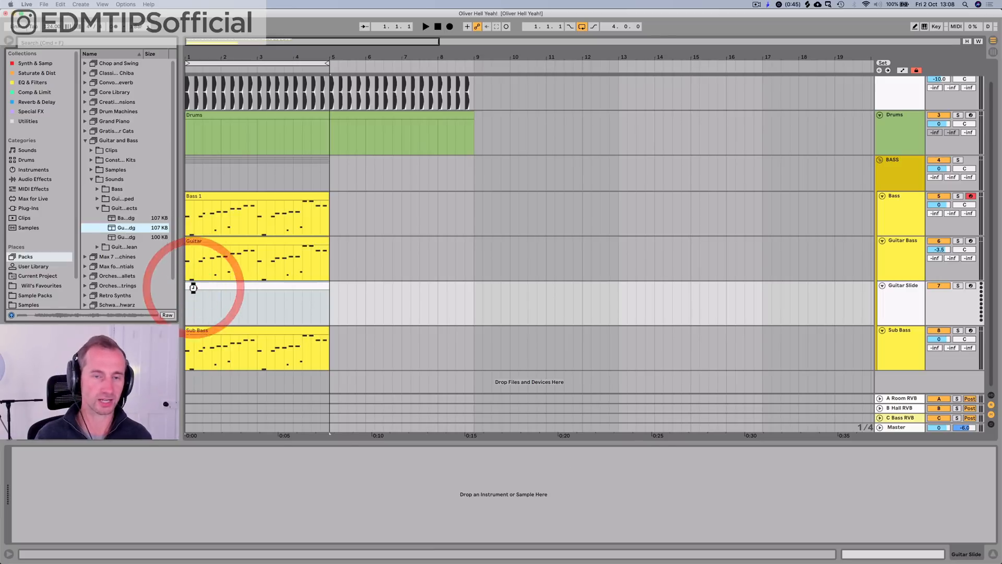
Step: Try to audition the fret noise samples from the Guitar Slide clip with the Guitar Bass track soloed
click(956, 242)
double_click(228, 287)
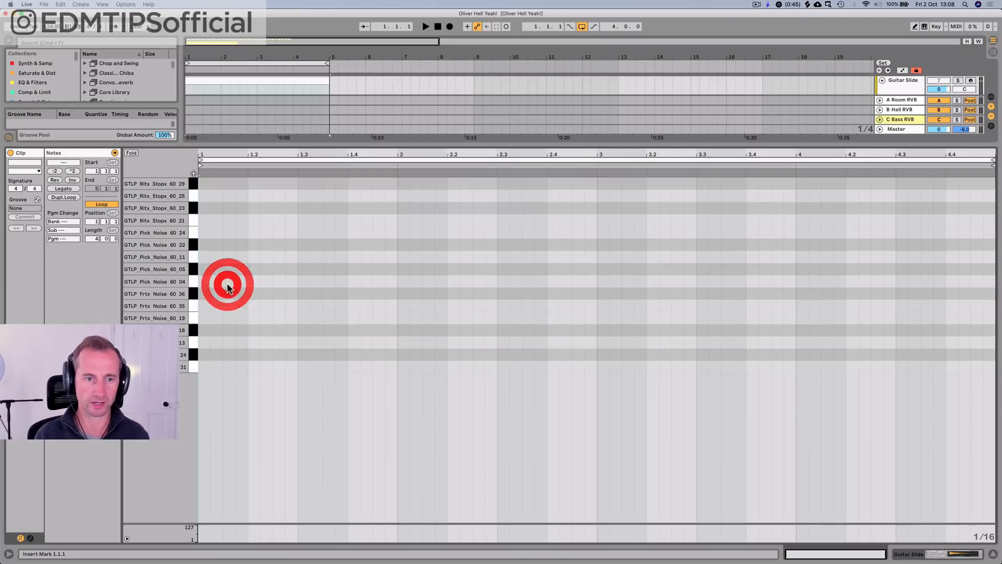
click(191, 315)
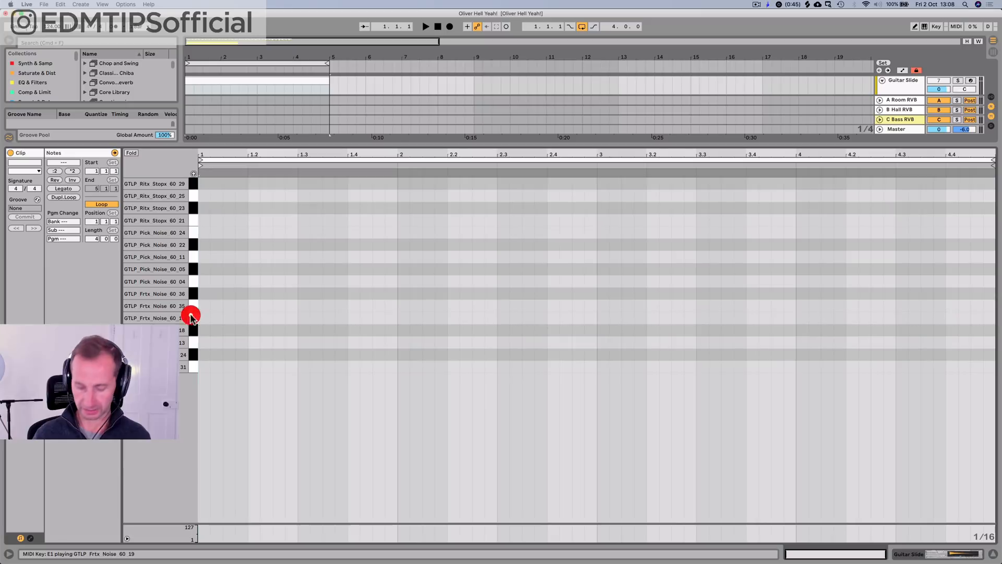
key(p)
mouse_move(191, 316)
mouse_down()
mouse_move(193, 305)
mouse_move(193, 320)
mouse_up()
key(p)
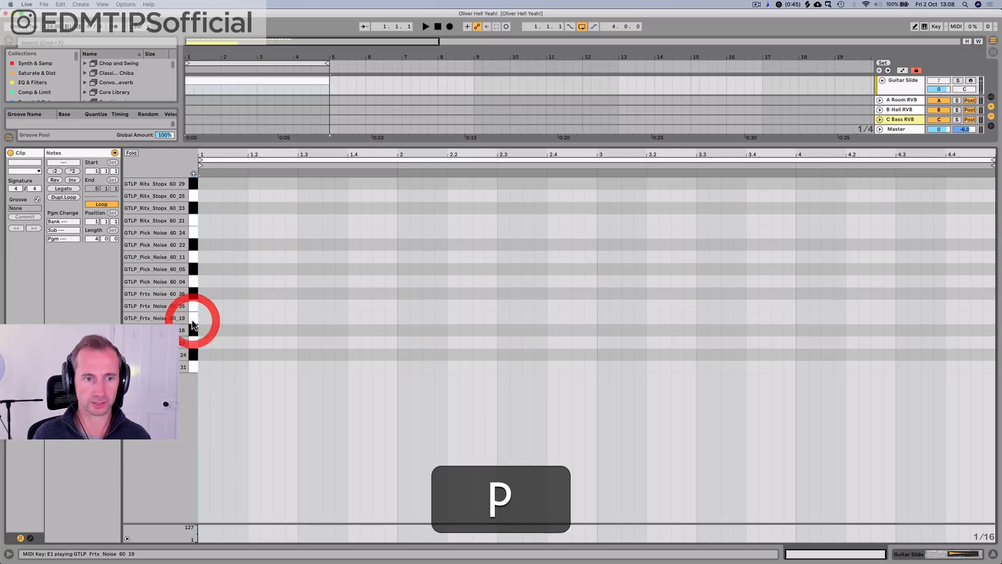
click(194, 353)
key(shift+Tab)
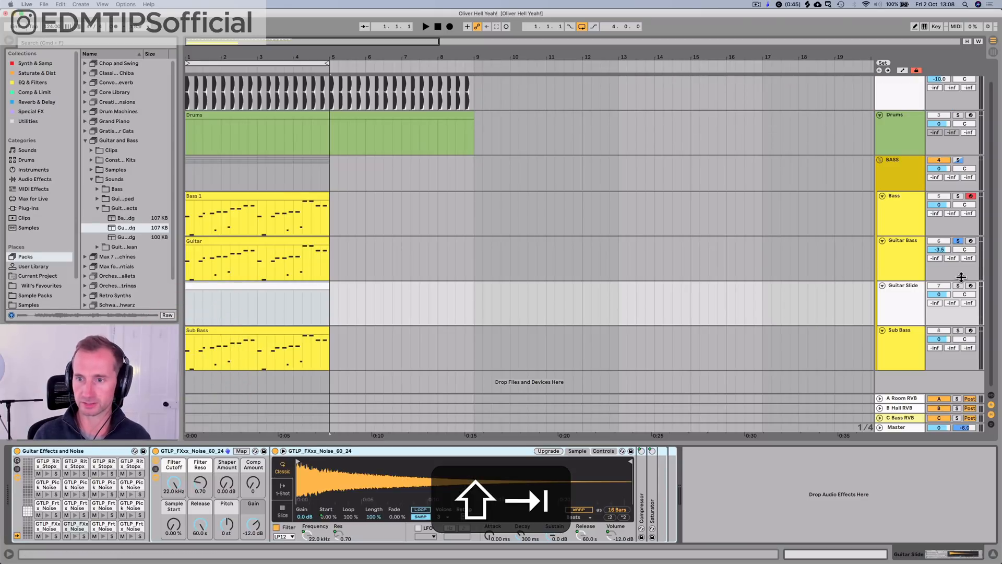
Step: Solo the Guitar Slide track as well and audition the GTLP_Frtx_Noise_60_19 sample from its clip
super+click(958, 286)
click(206, 288)
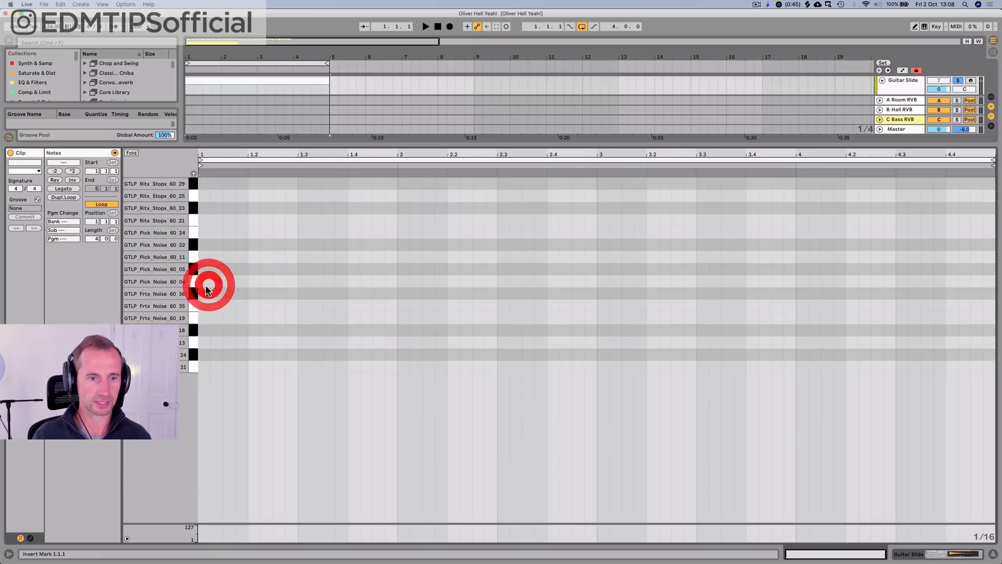
click(191, 318)
key(p)
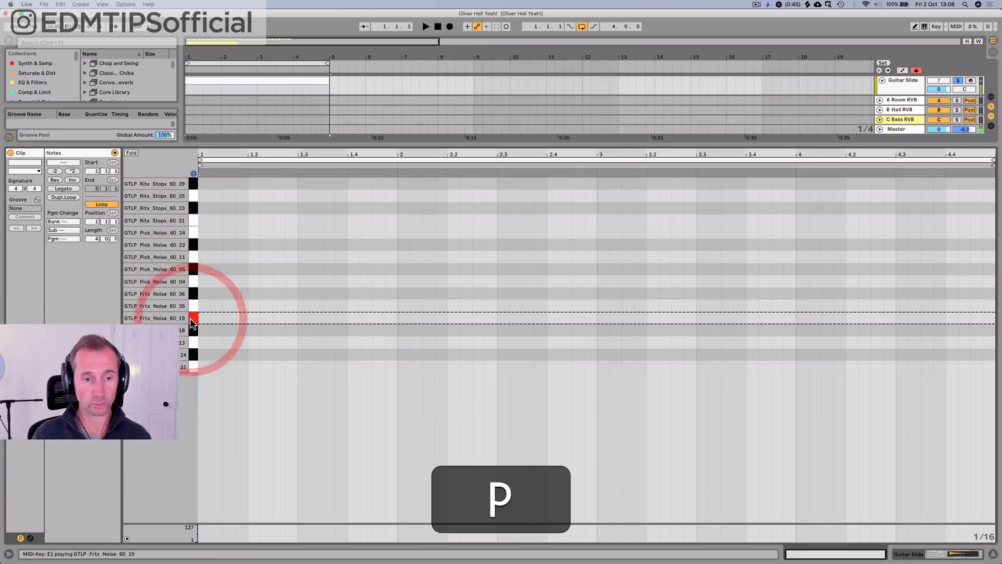
Step: Add a sixteenth GTLP_Frtx_Noise_60_19 note at 1.2.1 in the Guitar Slide clip and play it back
click(215, 326)
key(space)
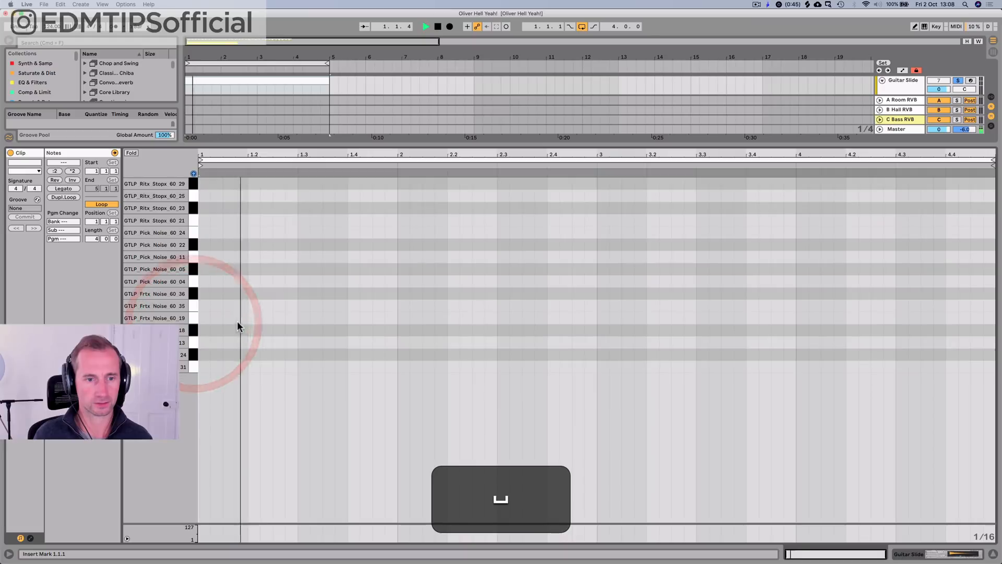
double_click(253, 318)
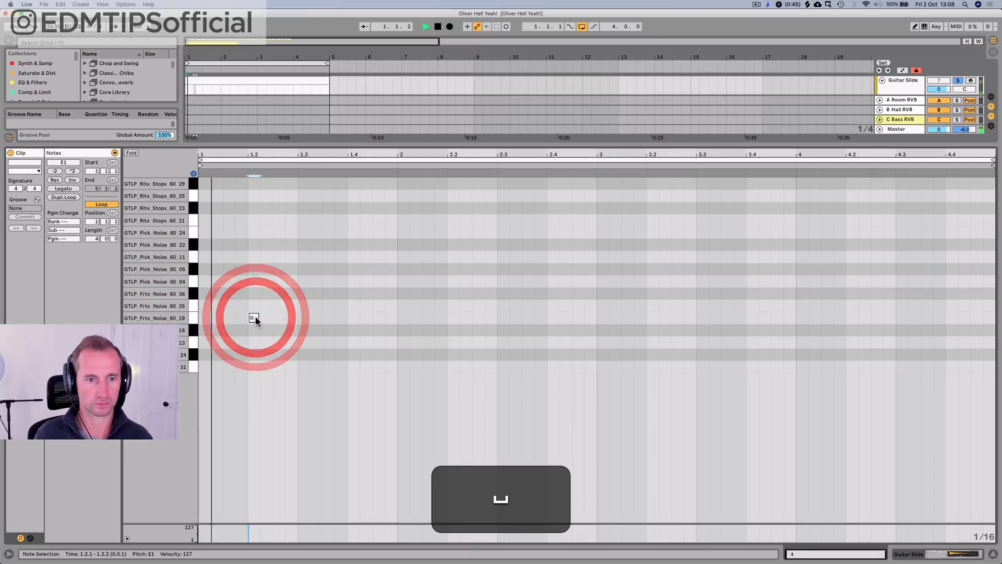
key(space)
key(alt+space)
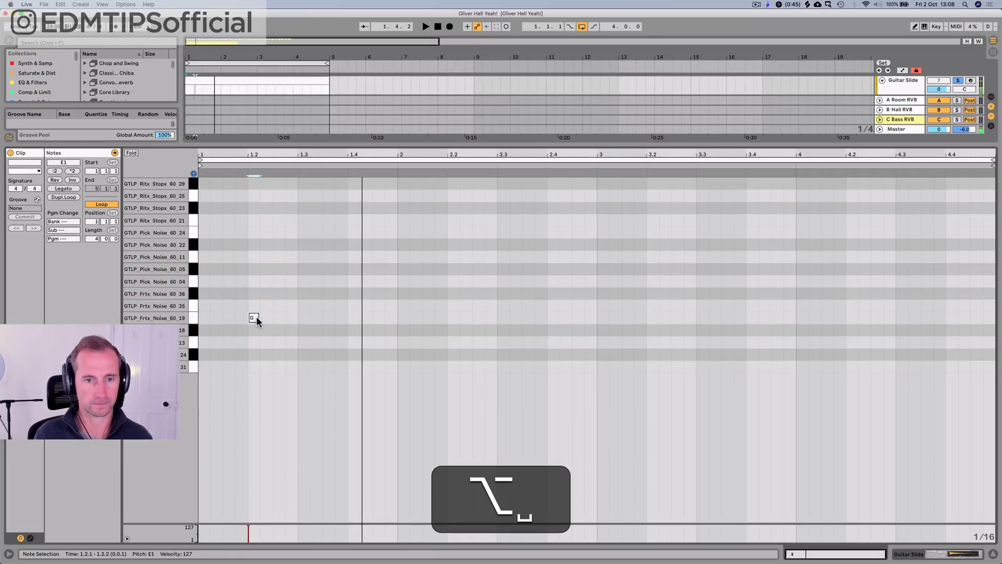
Step: Copy the slide note to 1.4.2 one semitone lower, on D#1, and play it back
drag(256, 318, 367, 332)
key(alt+space)
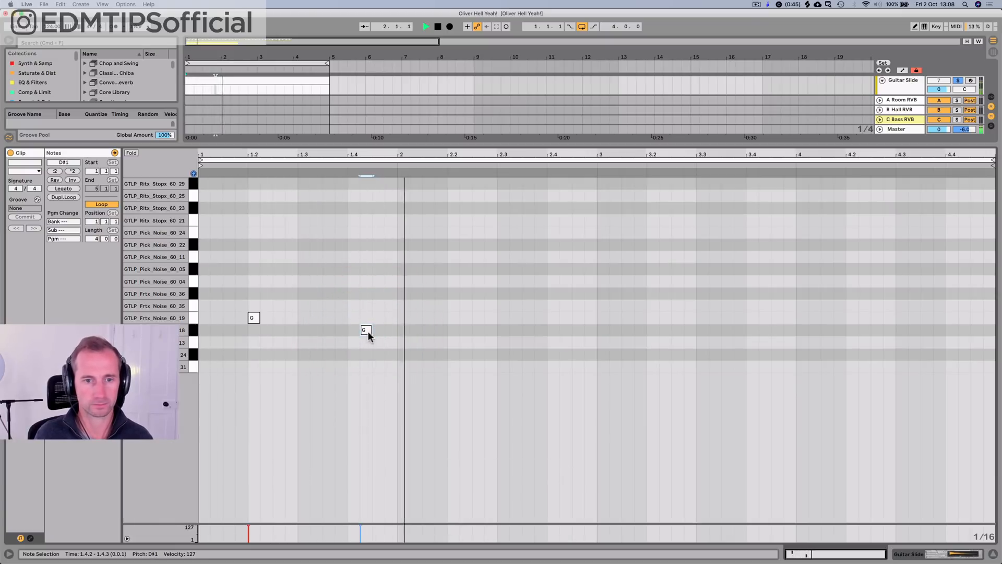
key(space)
Step: Add a note at 2.3.3, shift it to GTLP_Frtx_Noise_60_35 on F1, and play the clip back
double_click(523, 343)
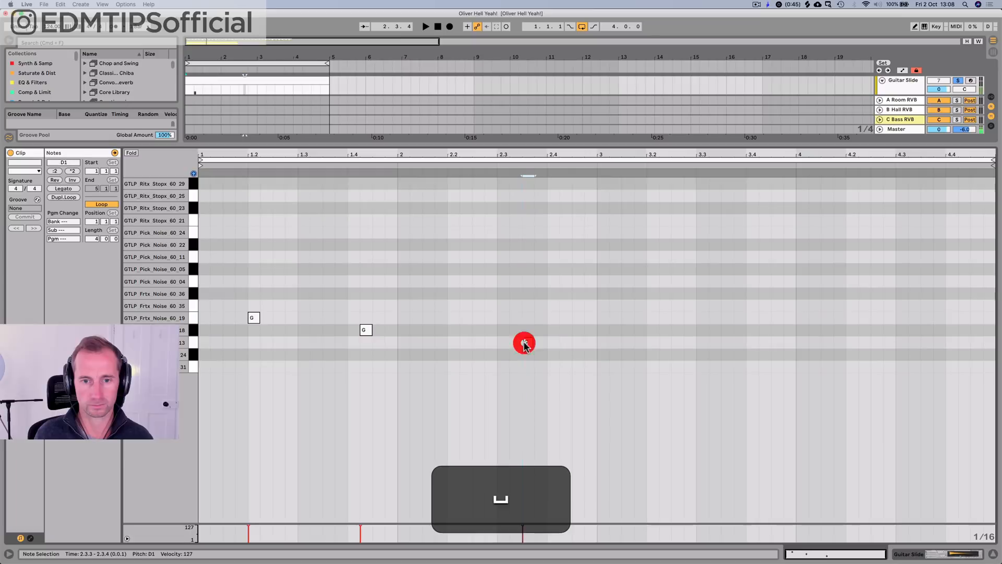
key(Down)
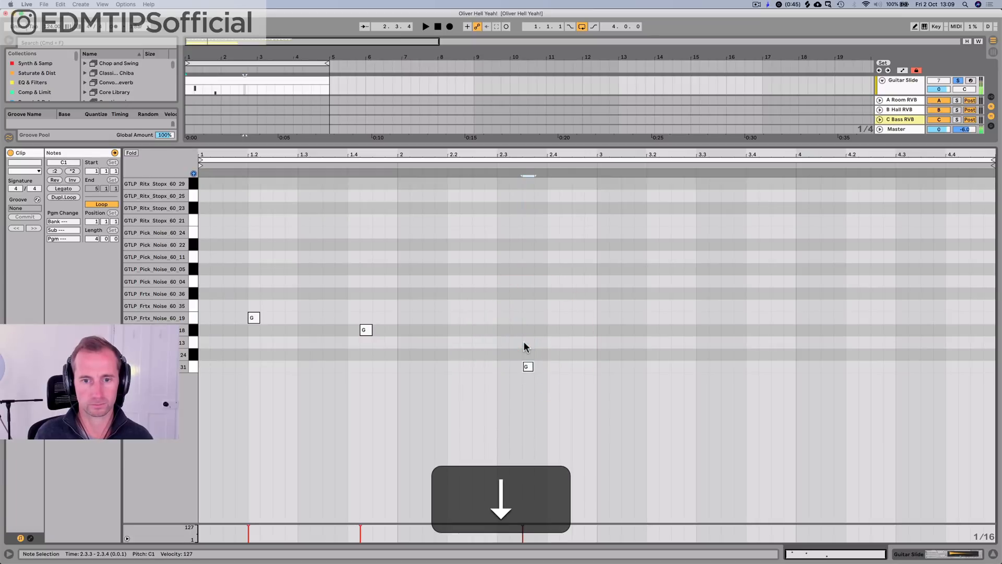
key(Up)
key(Up)
key(Up)
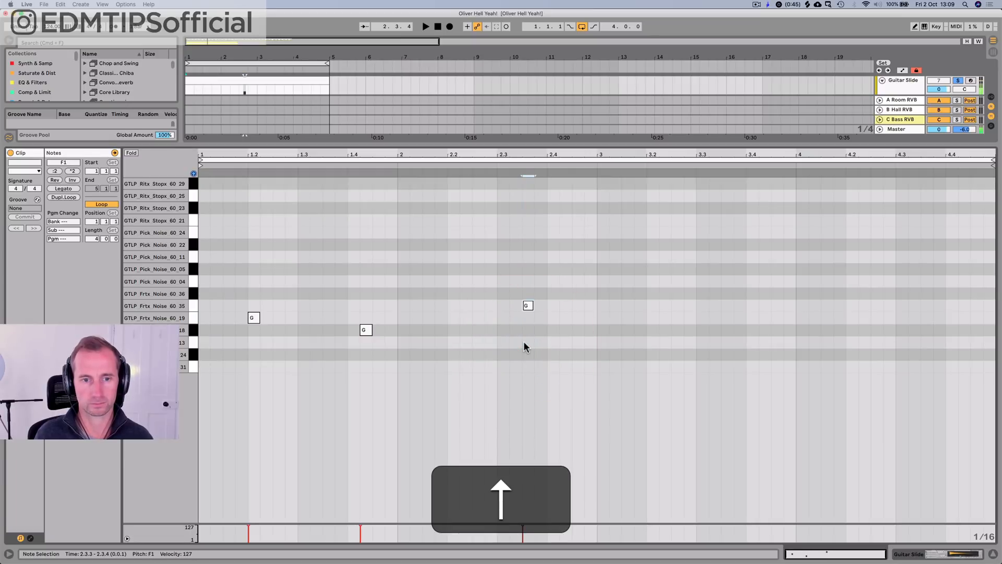
key(space)
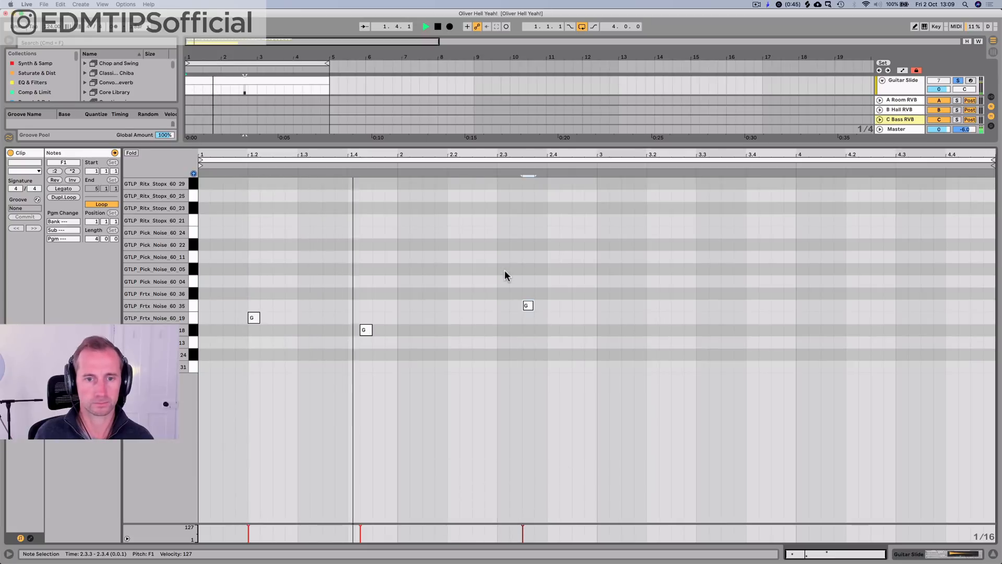
key(space)
Step: Add a GTLP_Ritx_Stopx_60_29 note on D#2 and position it at 2.3.2 while listening to the clip
double_click(445, 194)
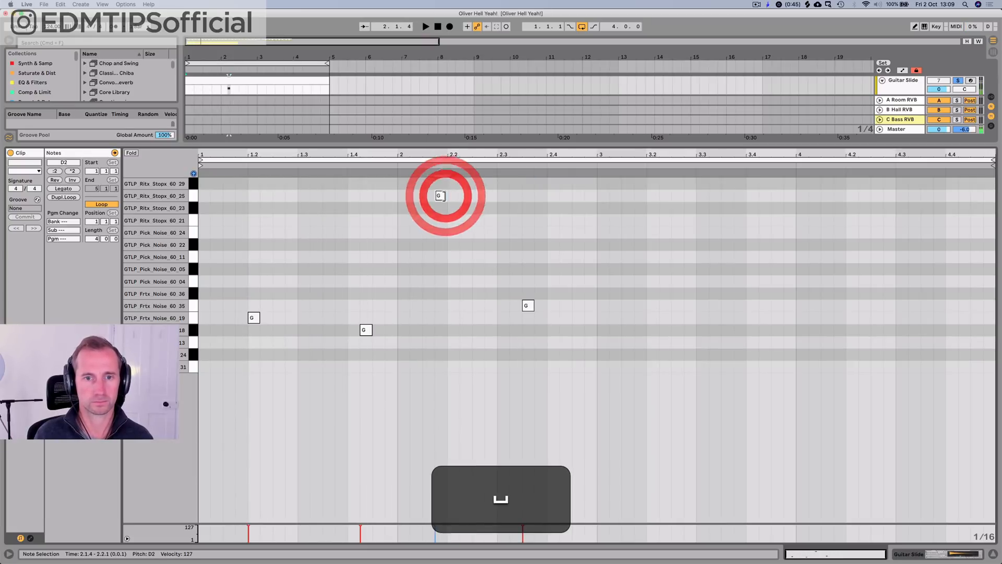
key(Up)
key(Right)
key(Right)
key(Right)
key(space)
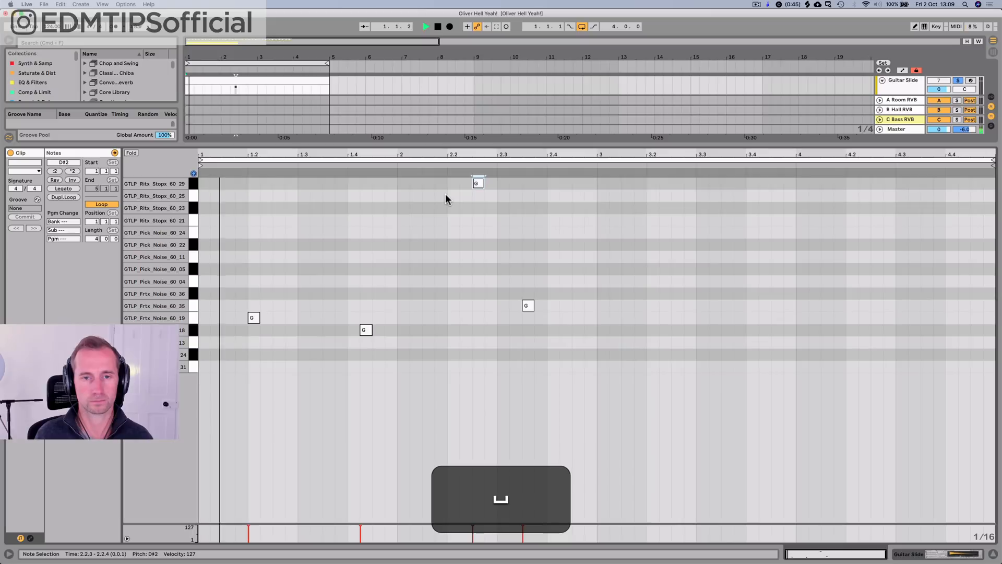
key(Right)
key(Right)
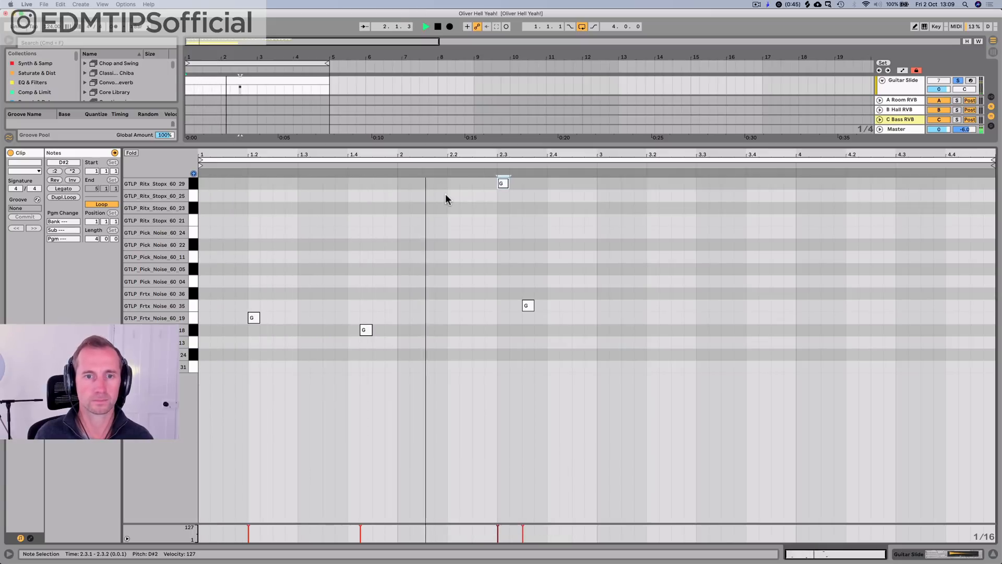
key(Right)
key(space)
key(space)
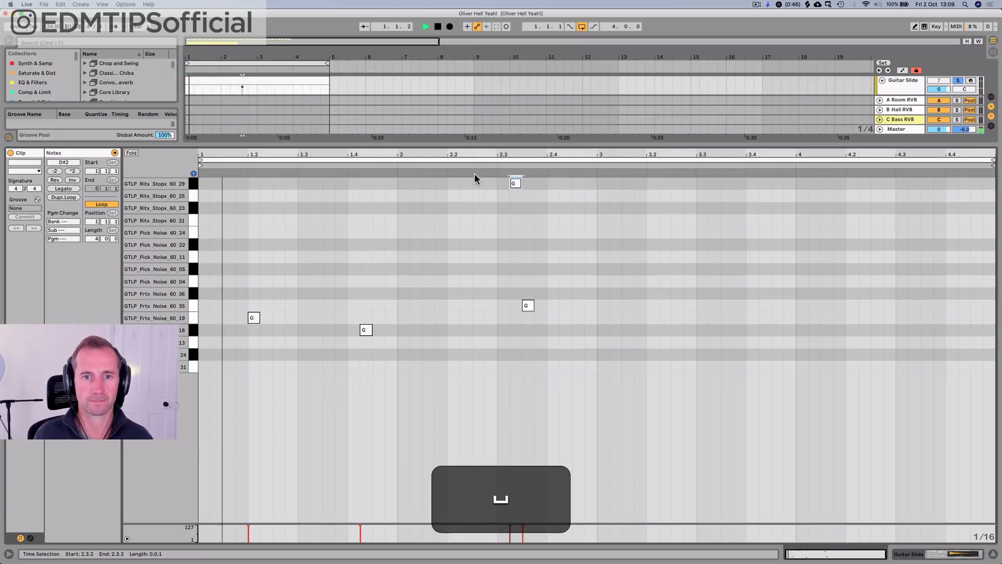
Step: Play the phrase around 2.3, nudge the GTLP_Frtx_Noise_60_35 note to 2.3.4, and listen again
click(471, 166)
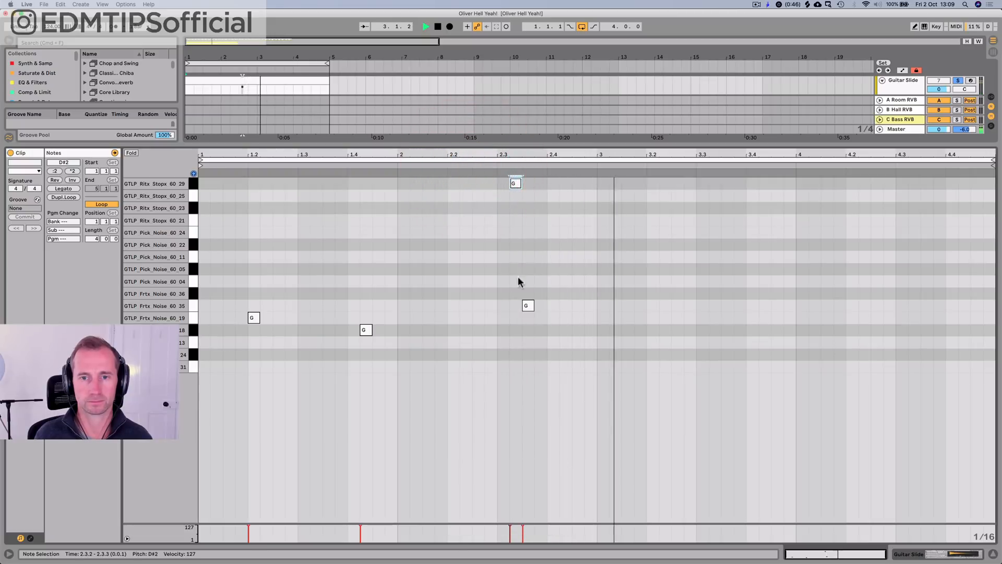
click(496, 162)
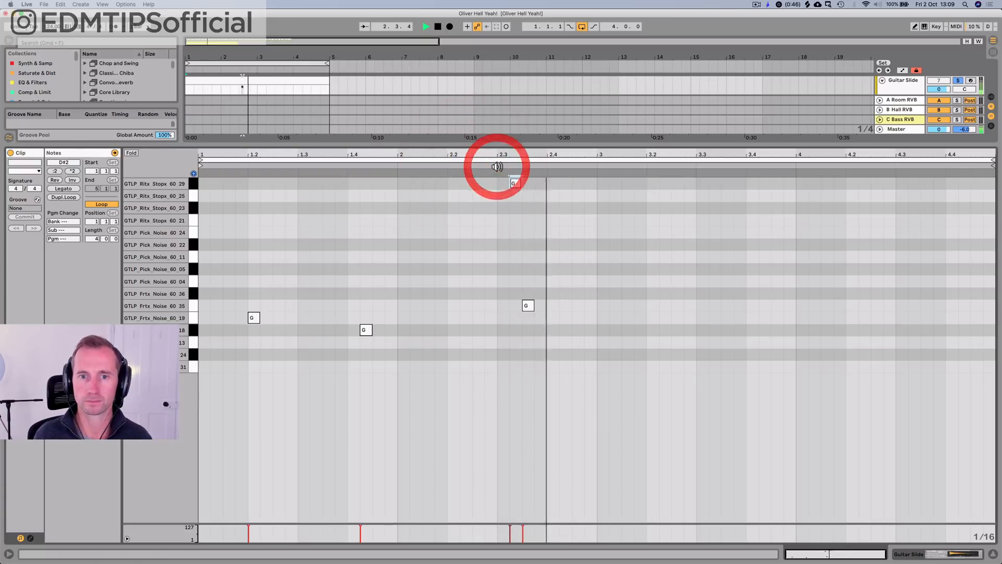
click(528, 306)
key(Right)
key(space)
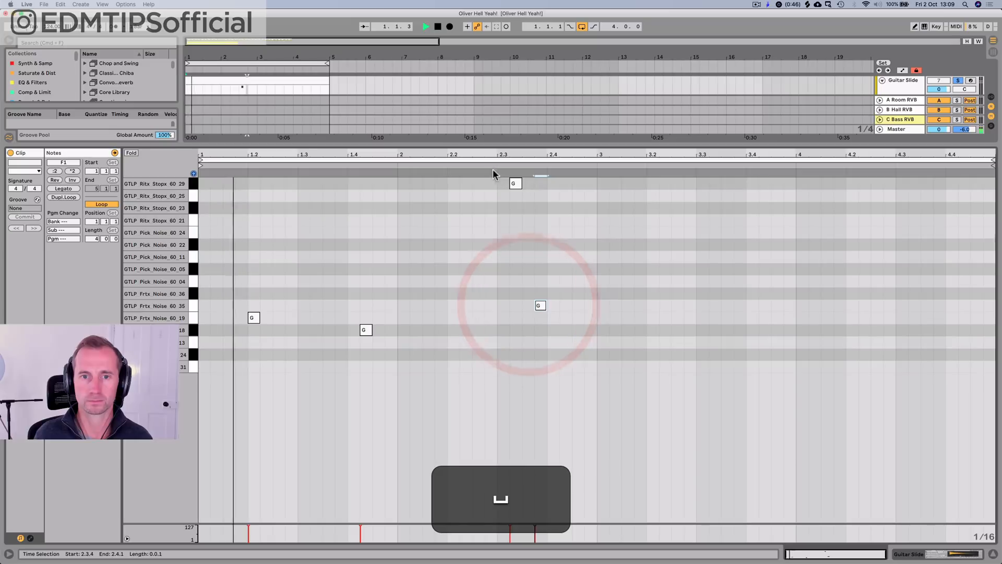
click(492, 166)
key(space)
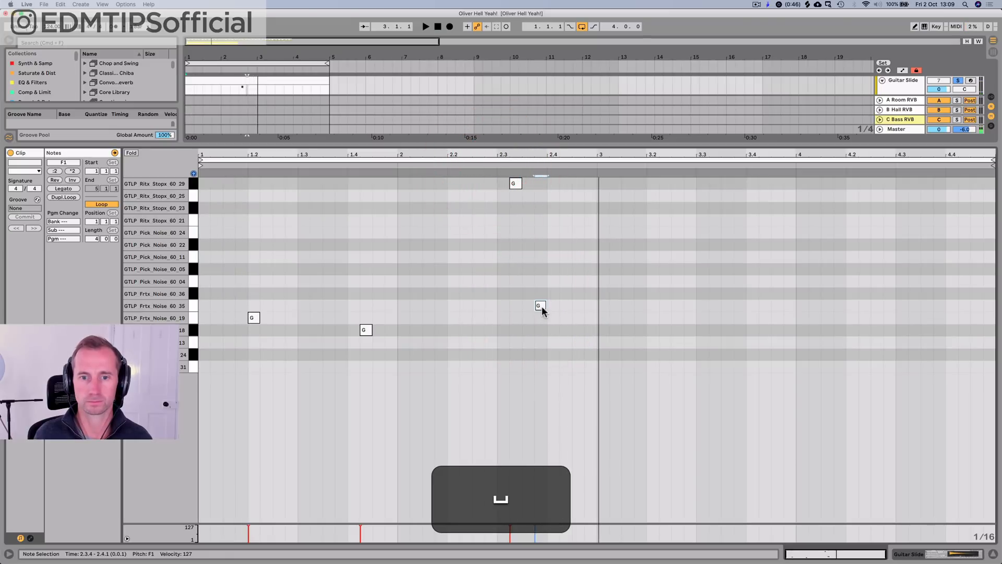
Step: Try the GTLP_Frtx_Noise_60_35 note at 2.4.4 and 2.4.3, and undo the moves
drag(541, 308, 578, 308)
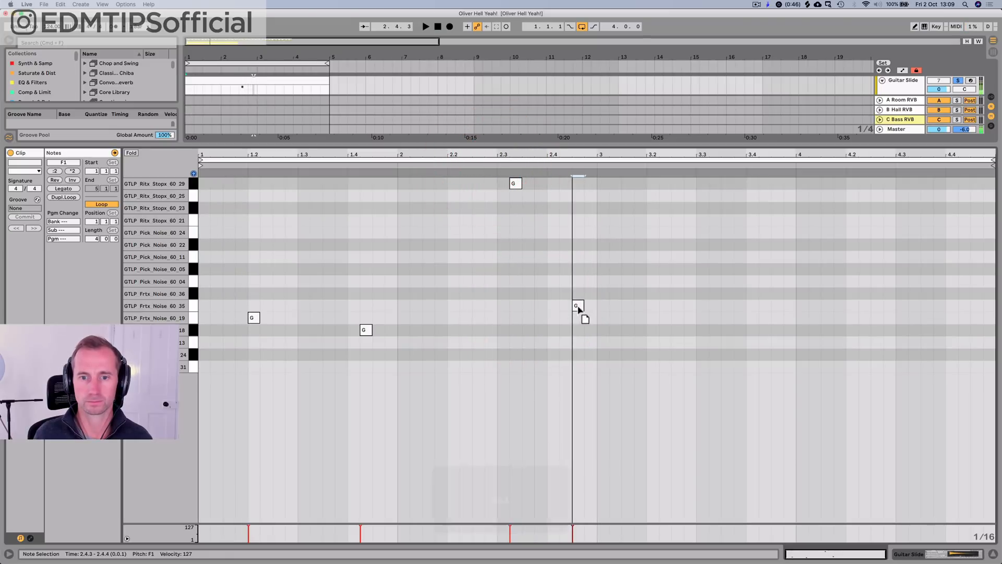
click(487, 164)
key(space)
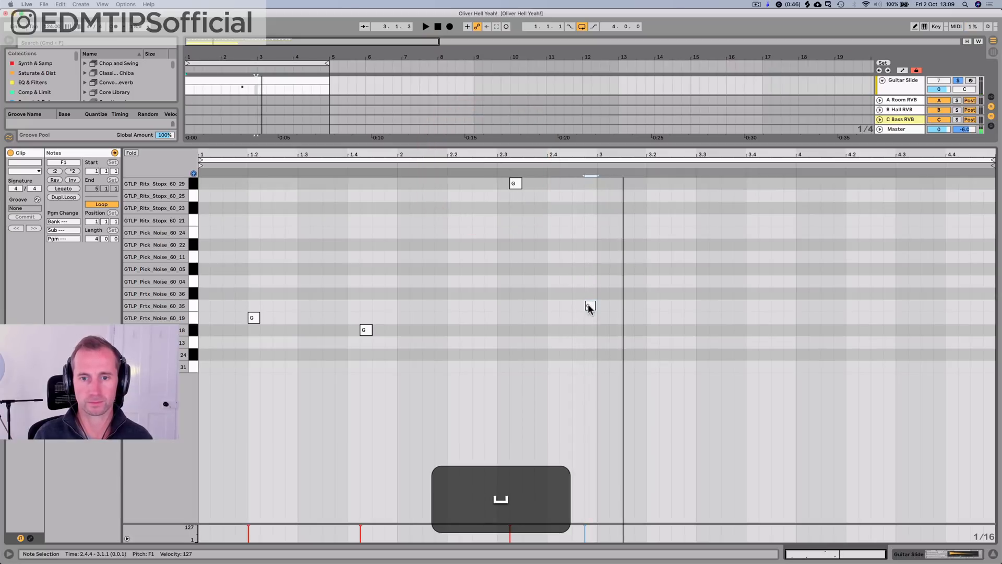
drag(589, 308, 577, 306)
click(490, 164)
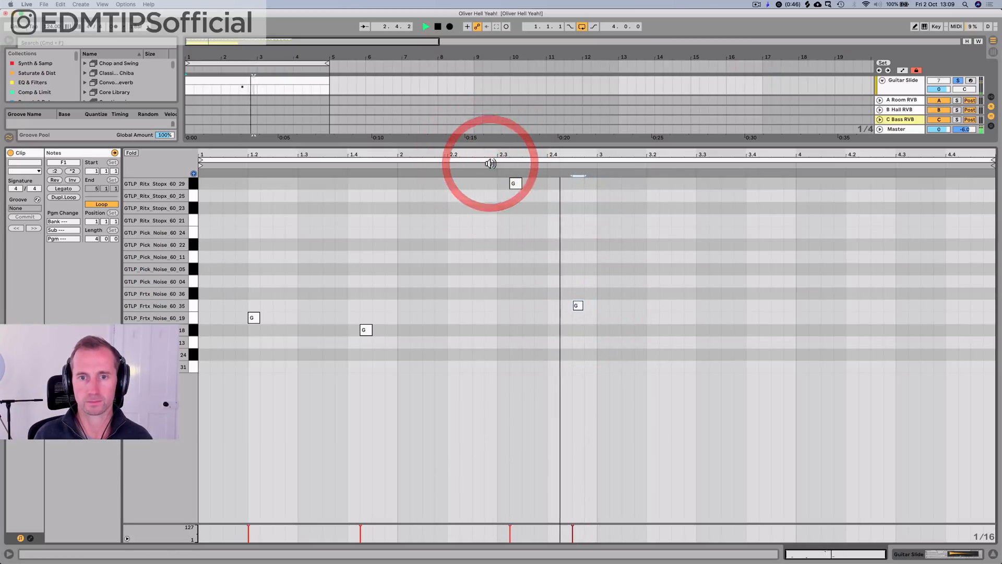
key(space)
key(super+z)
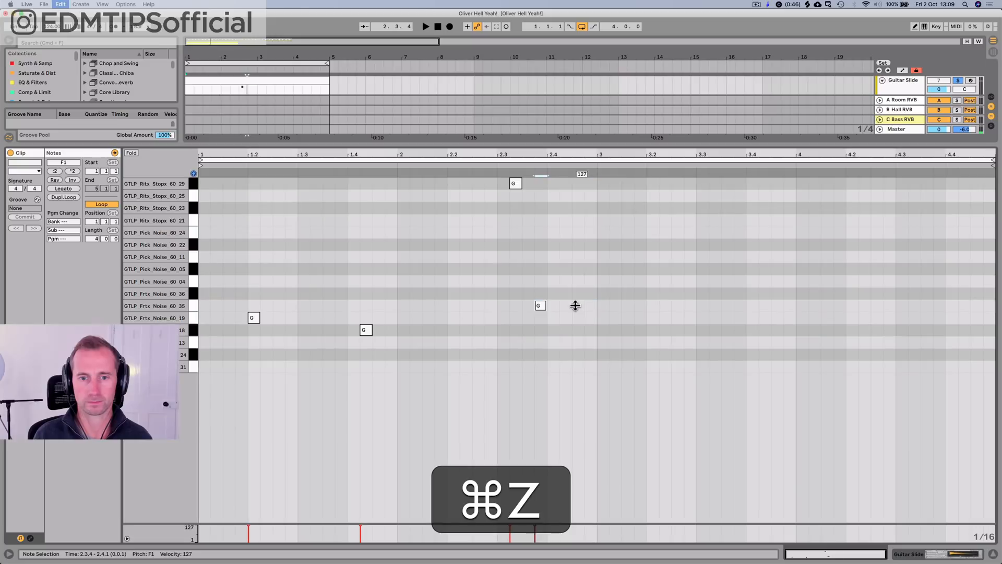
Step: Return to the arrangement devices view, lower the Guitar Slide track volume to -23.8 dB, and play it with the guitar bass
key(space)
key(shift+Tab)
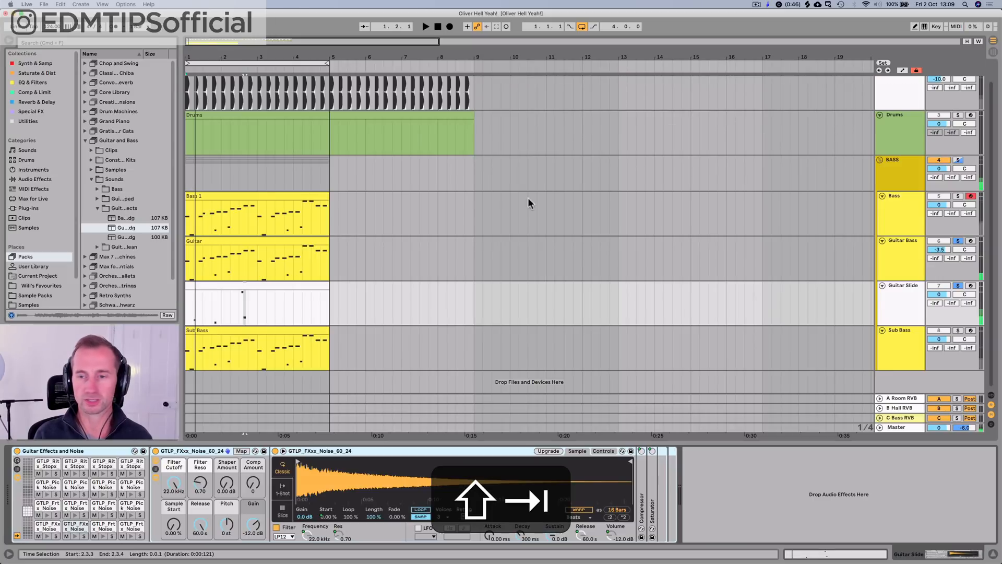
drag(946, 296, 945, 318)
key(space)
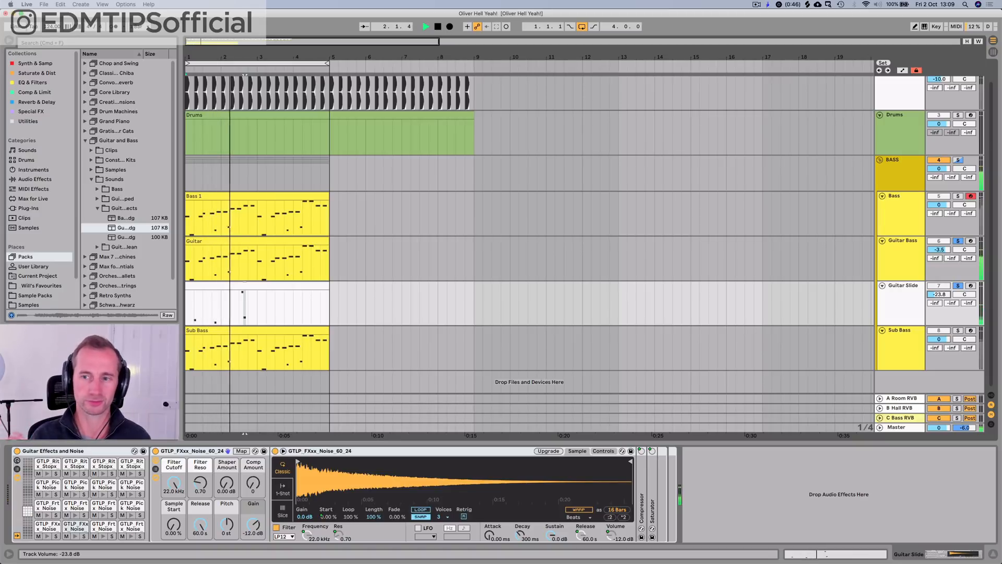
key(space)
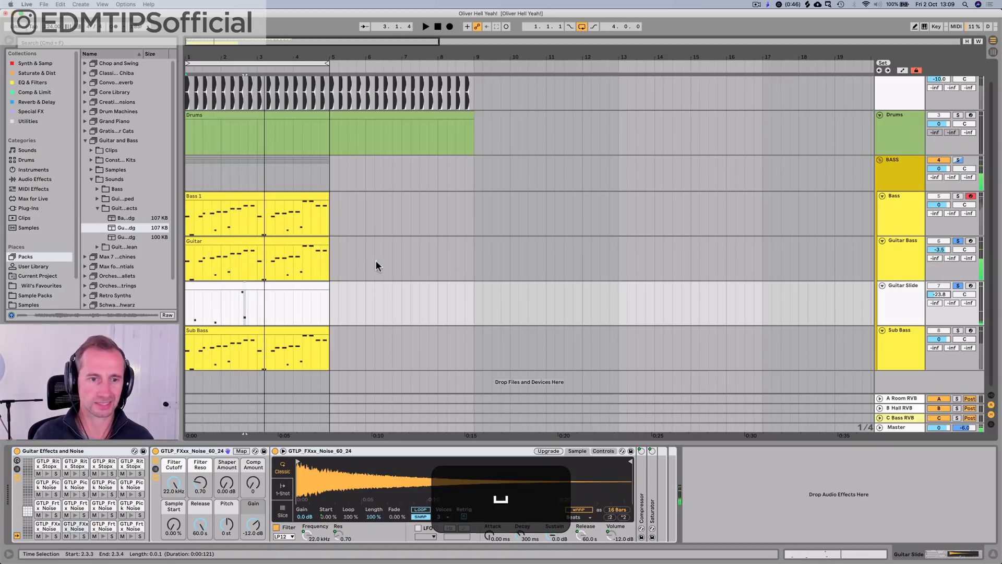
Step: Duplicate the first two bars of the Guitar Slide clip and consolidate the result into one four-bar clip
click(252, 308)
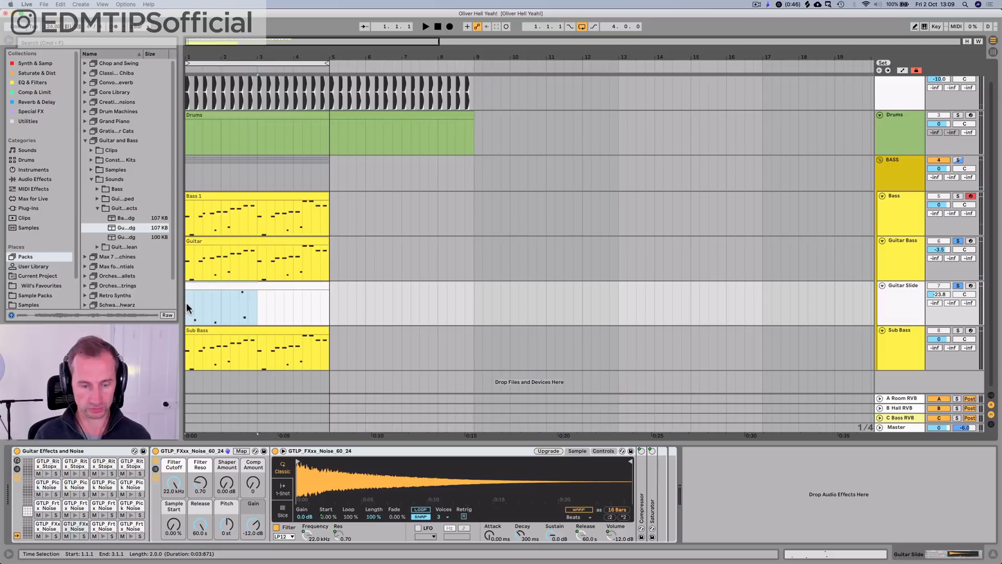
key(super+d)
drag(327, 303, 185, 304)
key(super+j)
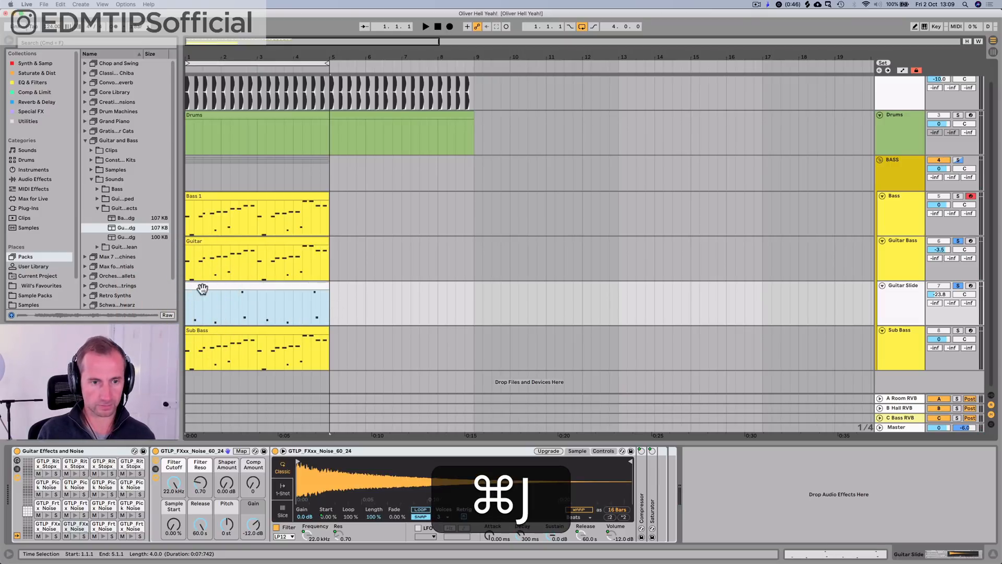
Step: Rename the consolidated clip "Guitar Slide"
key(super+r)
text(G)
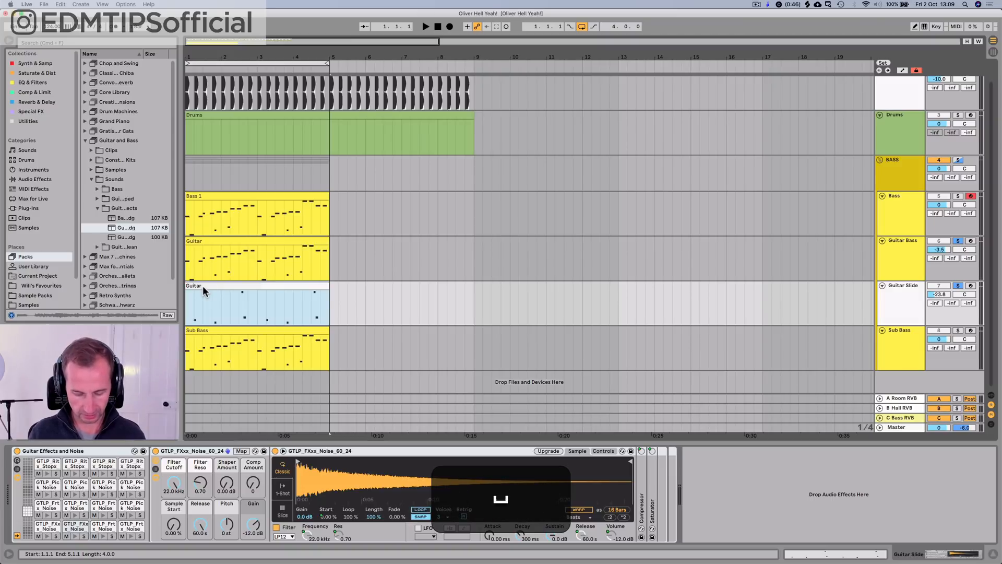
text(uitar Slide)
key(Return)
Step: Colour the Guitar Slide clip and track yellow to match the other bass tracks
right_click(202, 286)
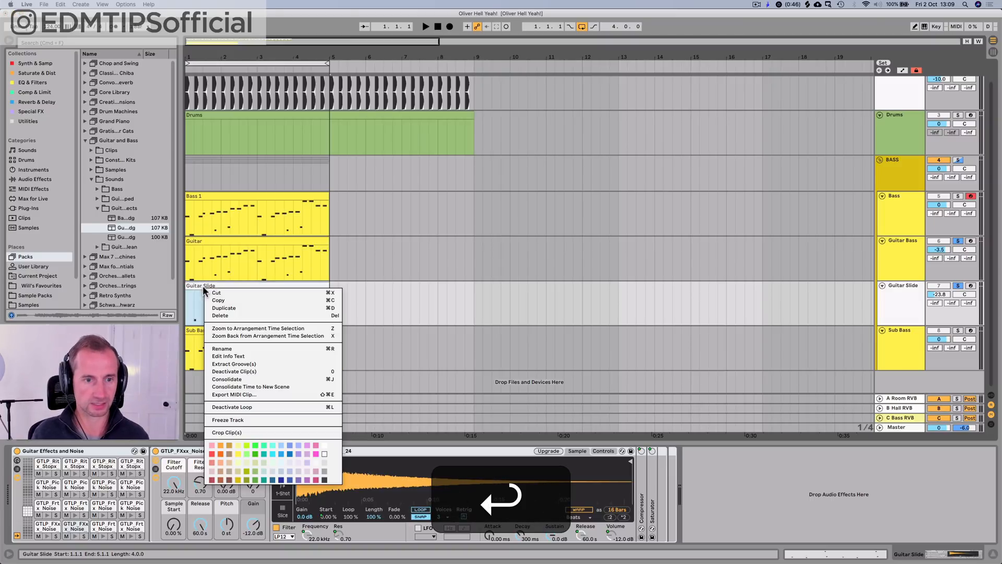
click(237, 459)
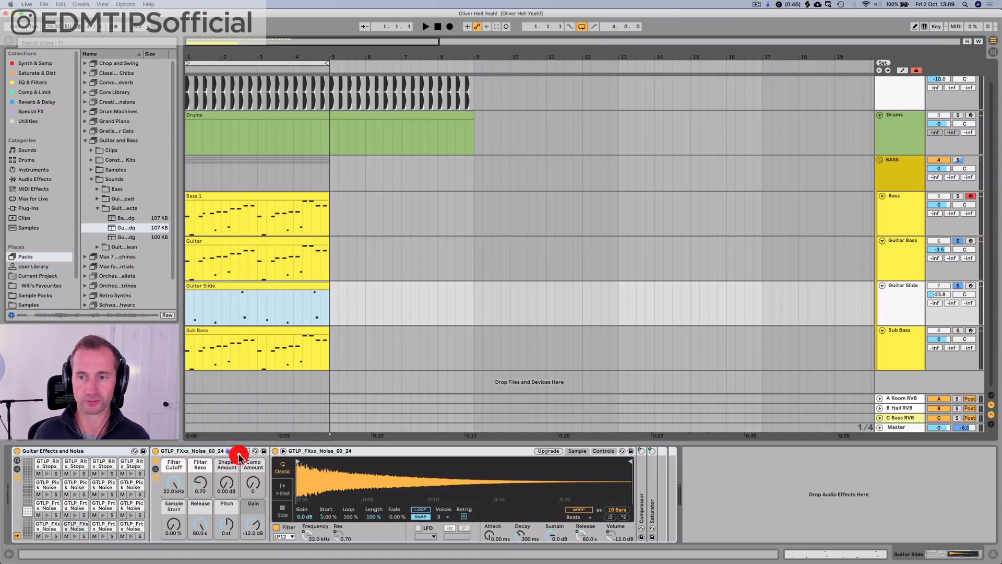
right_click(914, 298)
click(813, 431)
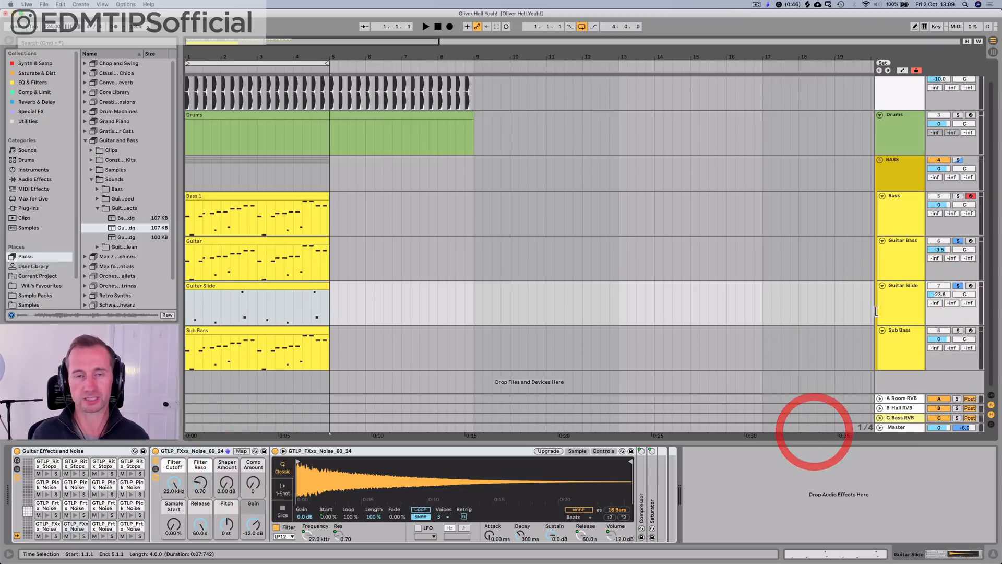
Step: Play the full mix from the start and show the Guitar Bass track's device chain
click(910, 169)
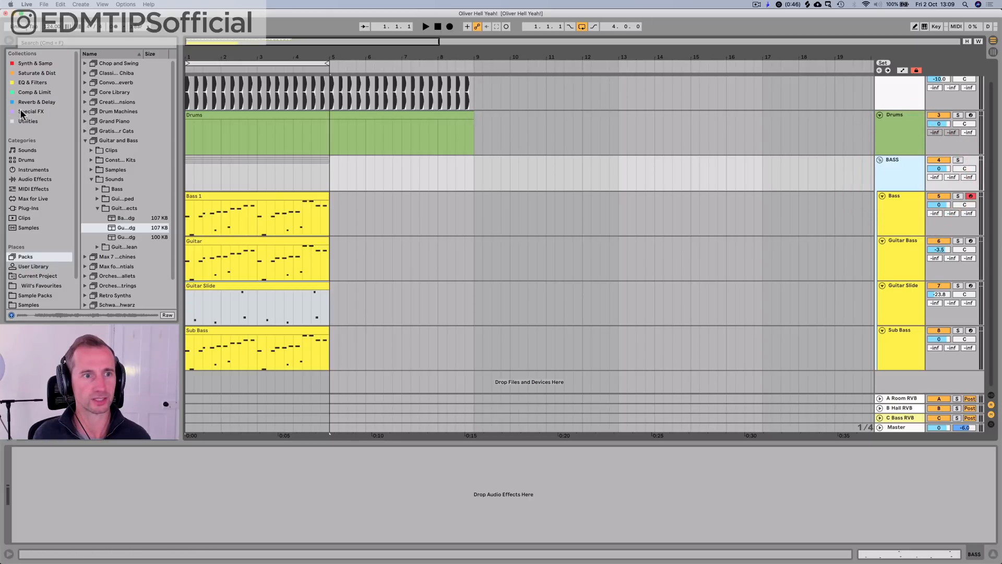
key(space)
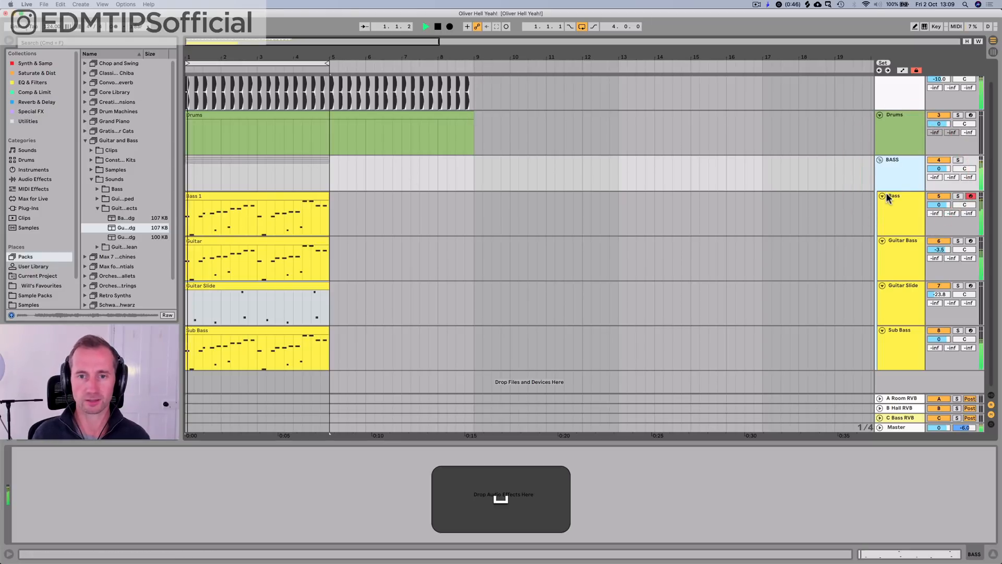
scroll(890, 193, up, 1)
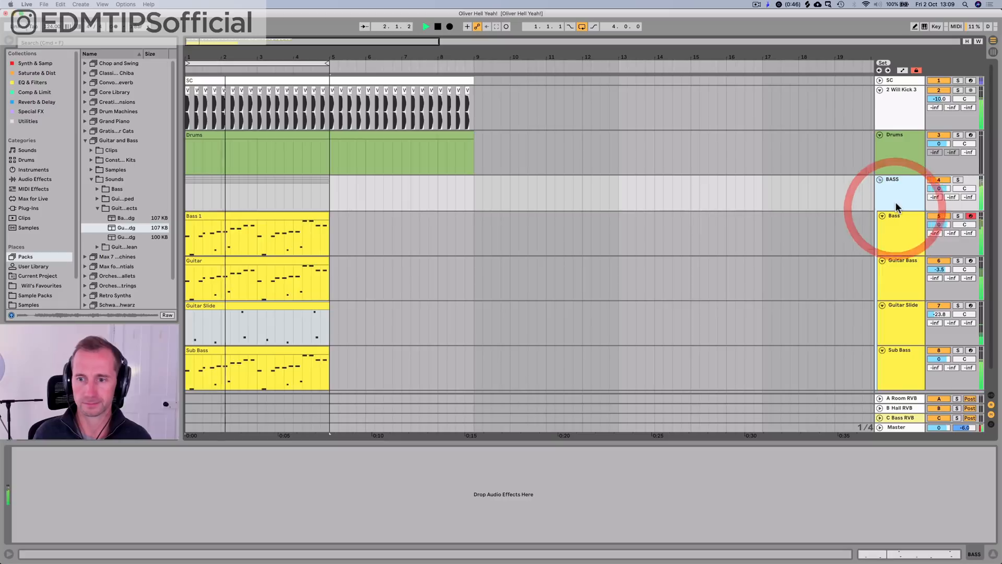
click(904, 296)
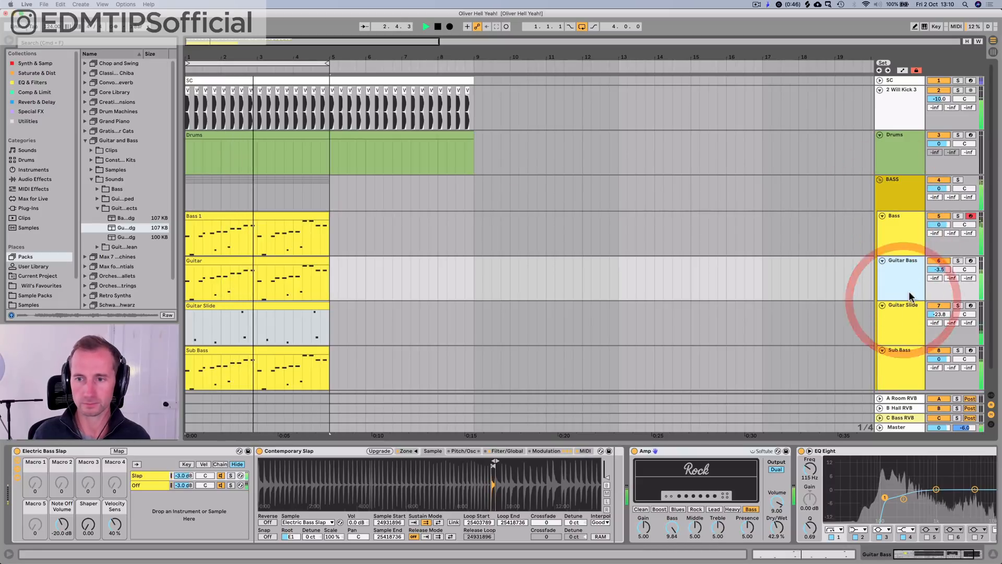
Step: Stop playback, save the set and add a Compressor to the BASS group track
click(893, 193)
key(space)
key(super+s)
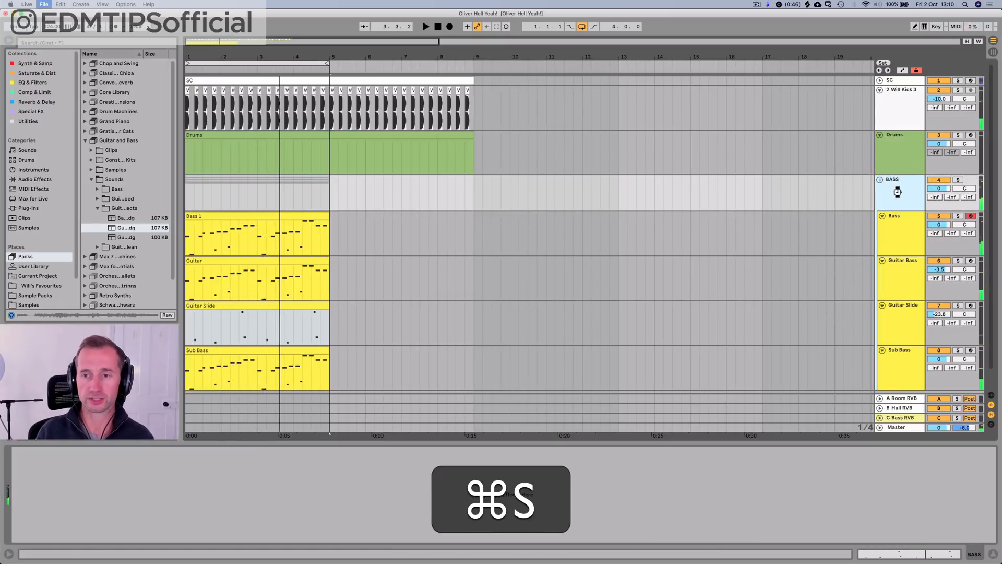
click(21, 93)
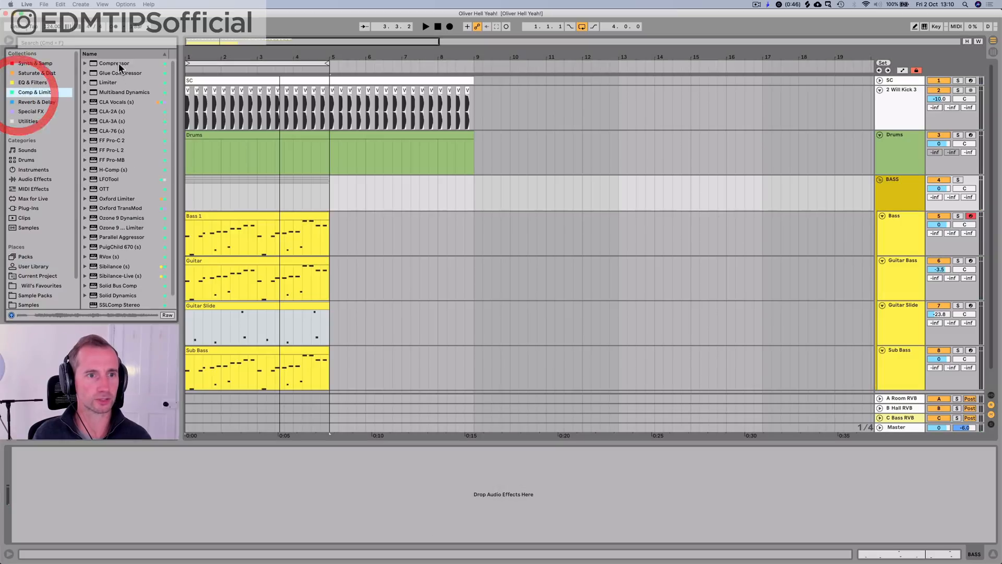
drag(889, 197, 890, 192)
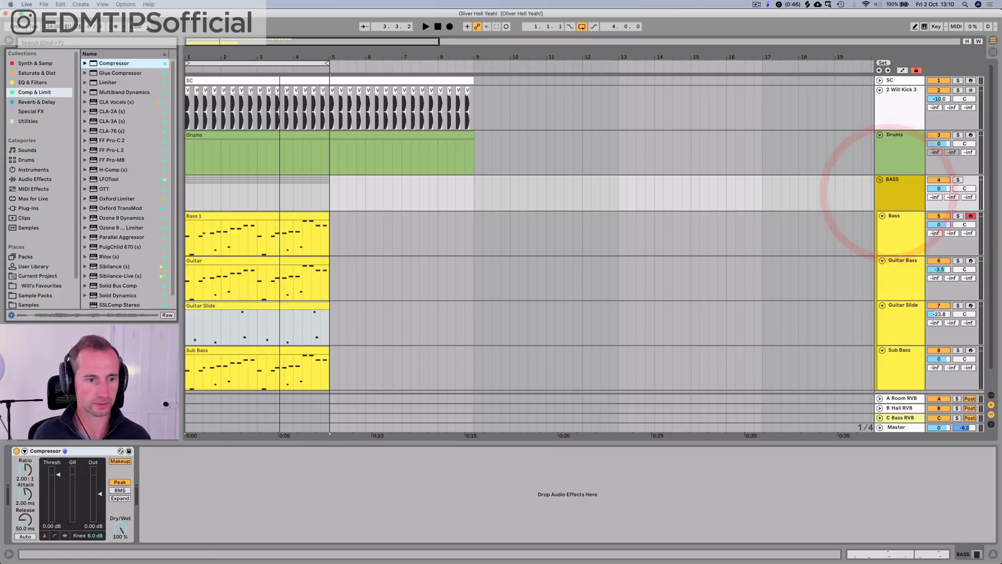
Step: Rename the BASS group's compressor "SC COMPO", enable its sidechain and set the ratio to infinity to 1
click(25, 453)
key(super+r)
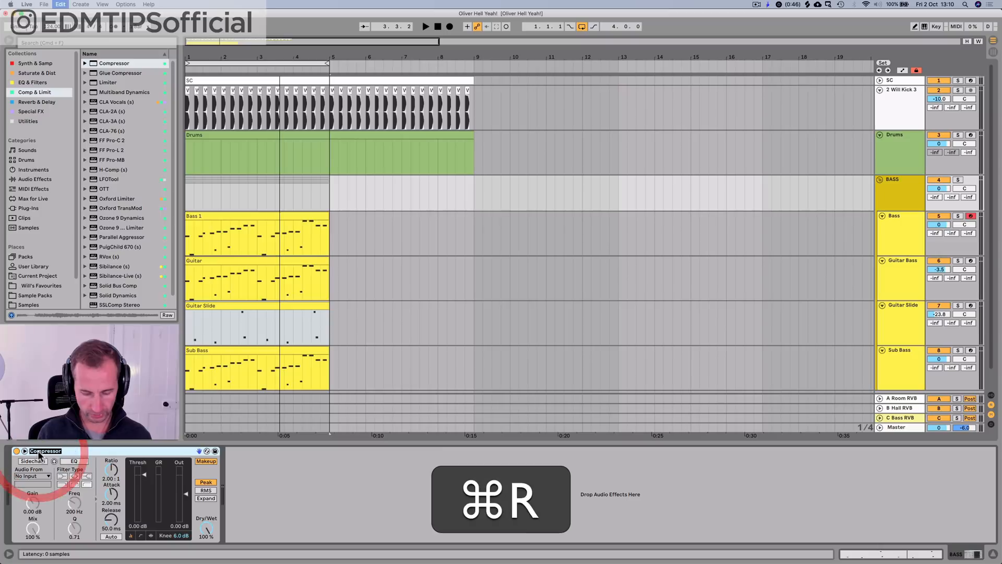
text(SC COMPO)
key(shift+Return)
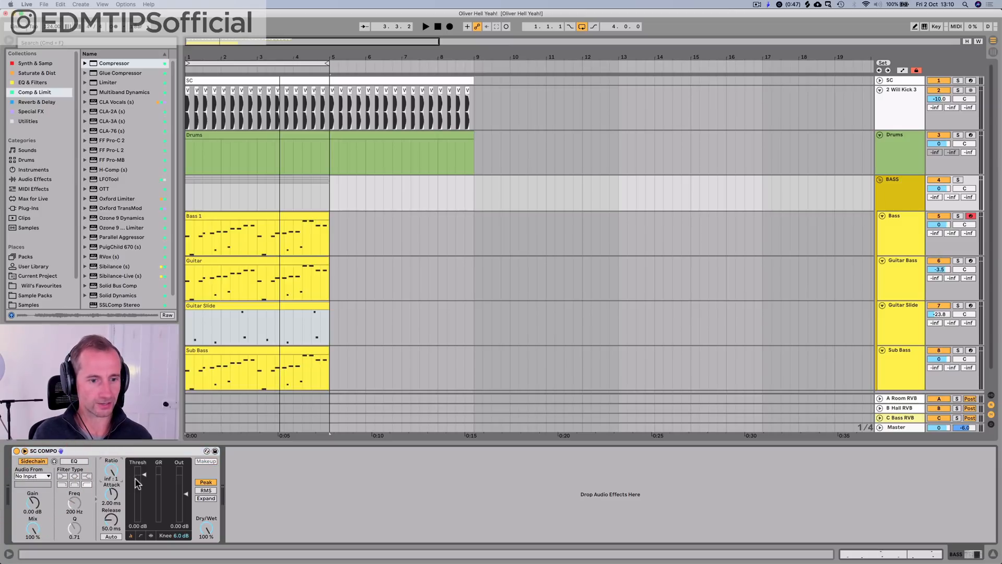
Step: Set the compressor's threshold to -inf dB and feed its sidechain from the SC track, Post FX
key(space)
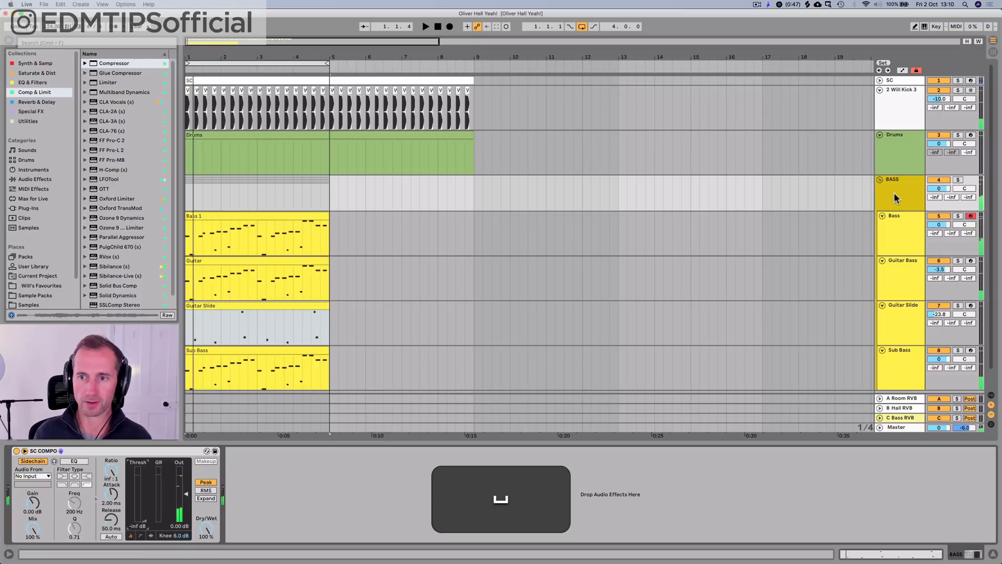
click(894, 194)
click(44, 477)
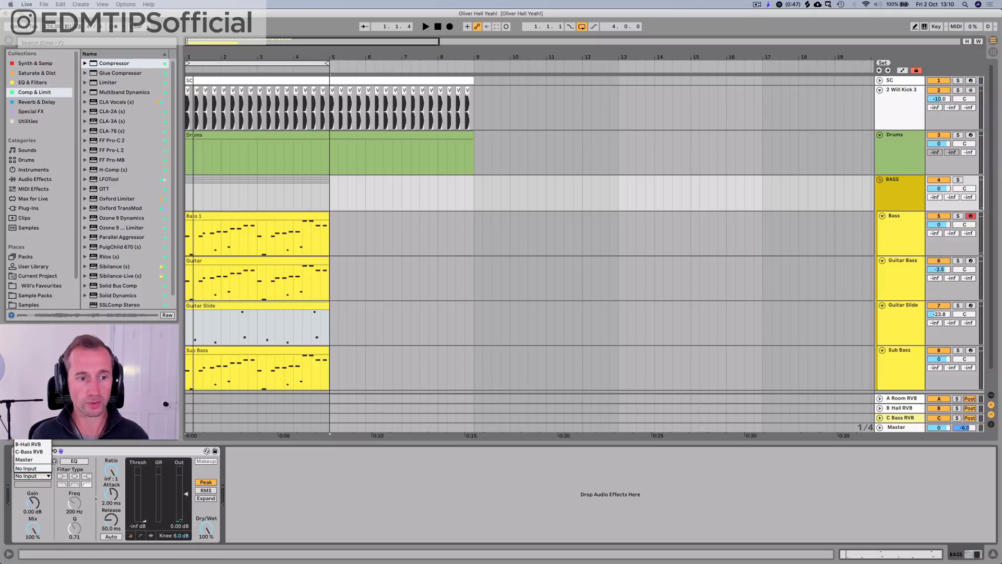
Step: Unfold the SC track and examine the trigger notes in its clip and its Rim-808 device
click(877, 82)
double_click(202, 81)
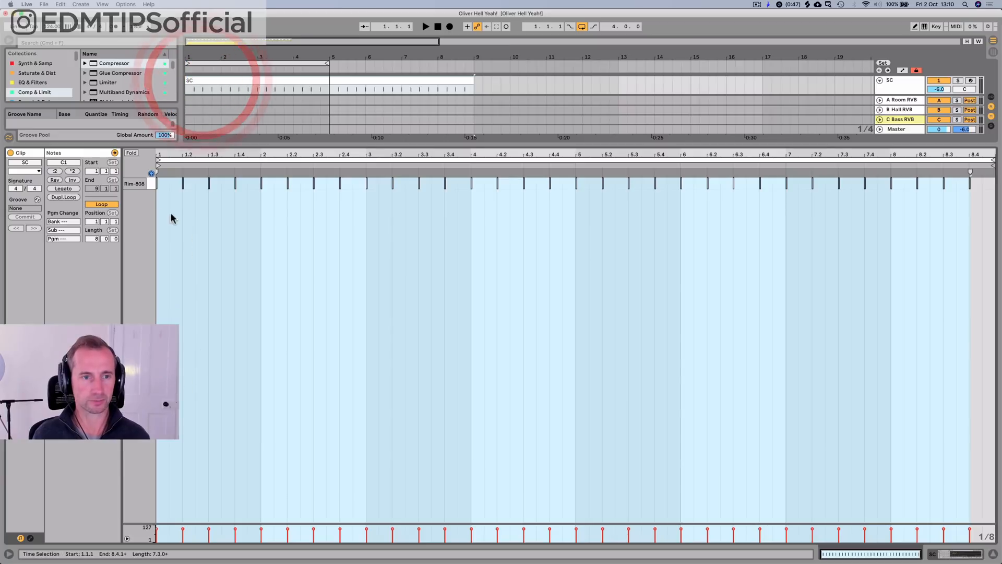
key(shift+Tab)
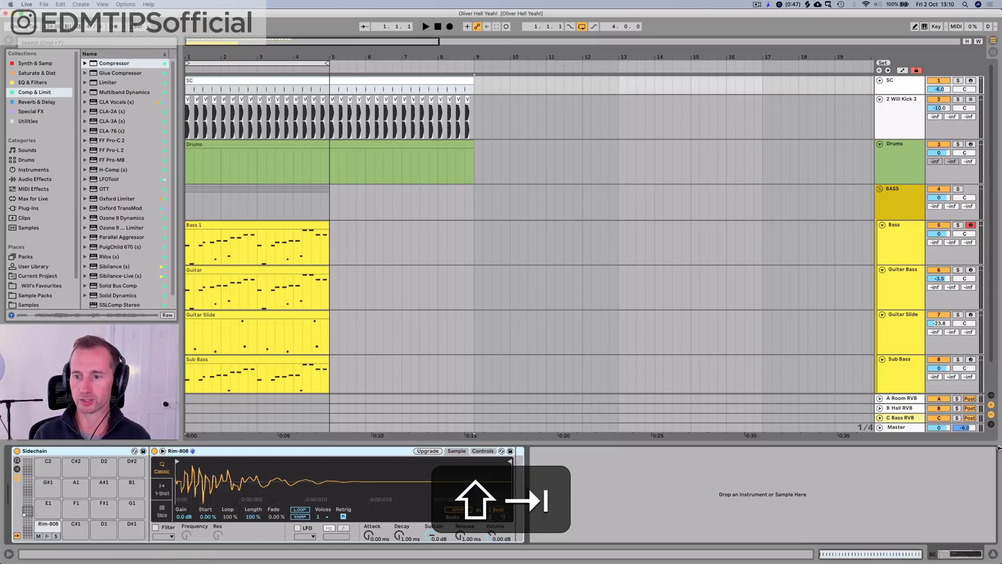
Step: Check the SC track's output routing in the track In/Out section and hide that section again
click(991, 395)
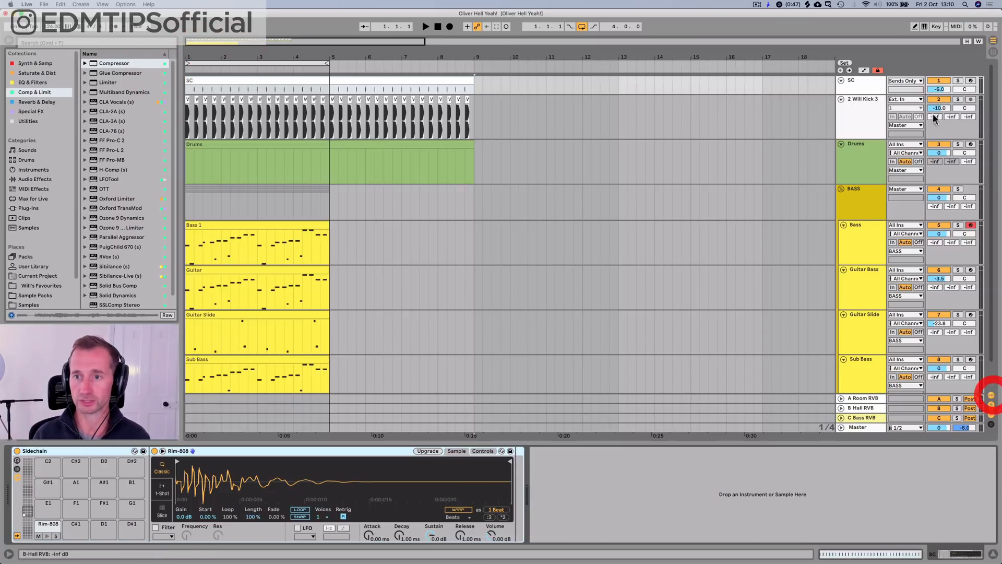
click(899, 81)
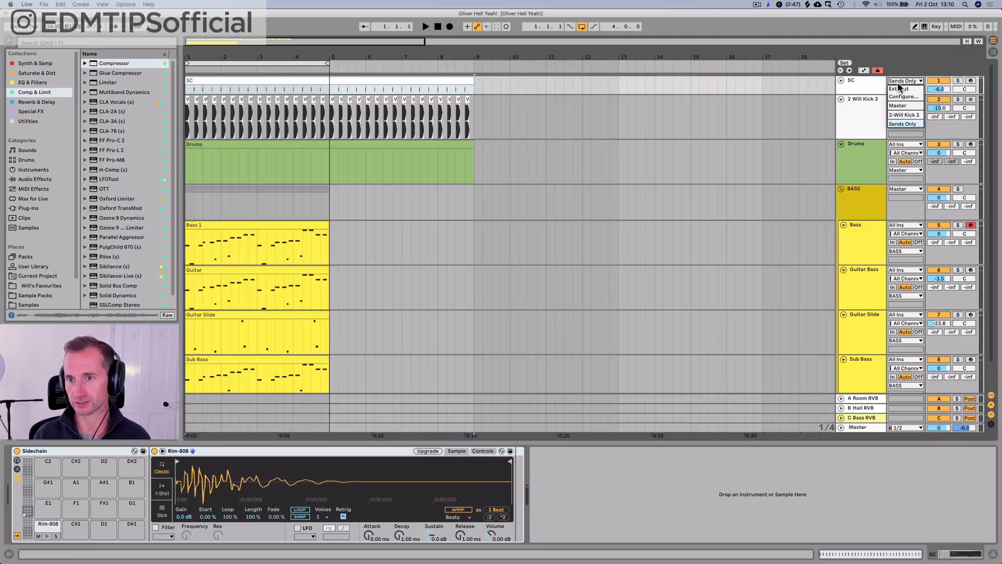
click(870, 86)
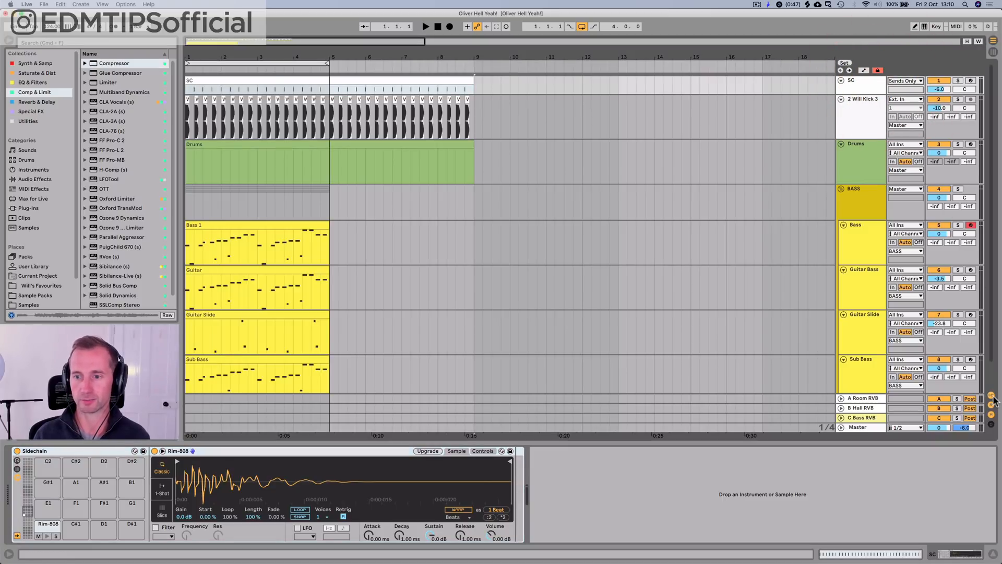
click(991, 396)
Step: Set the BASS group's SC COMPO attack to 0.05 ms and release to 68.4 ms, and play the mix
click(894, 214)
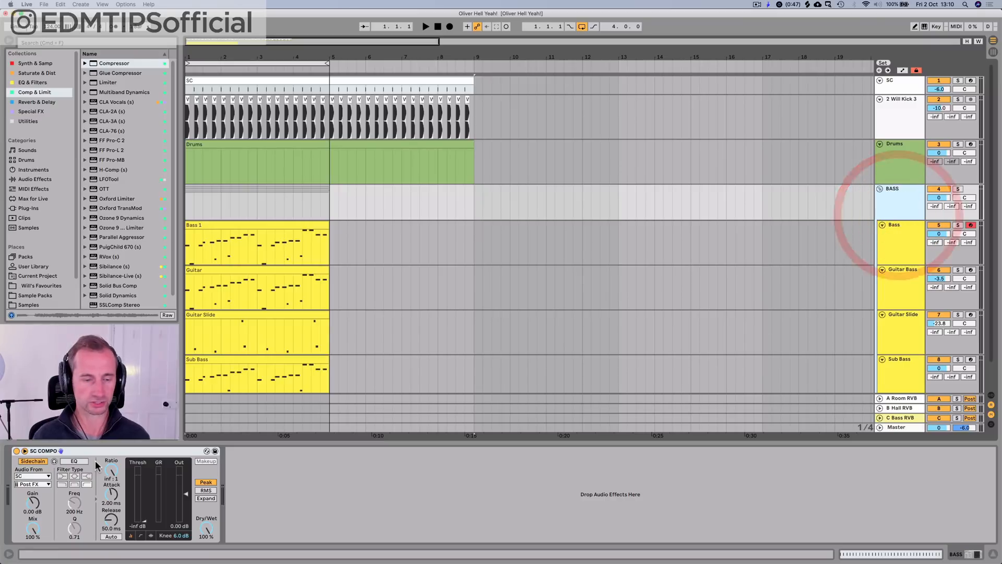
drag(112, 493, 111, 517)
key(space)
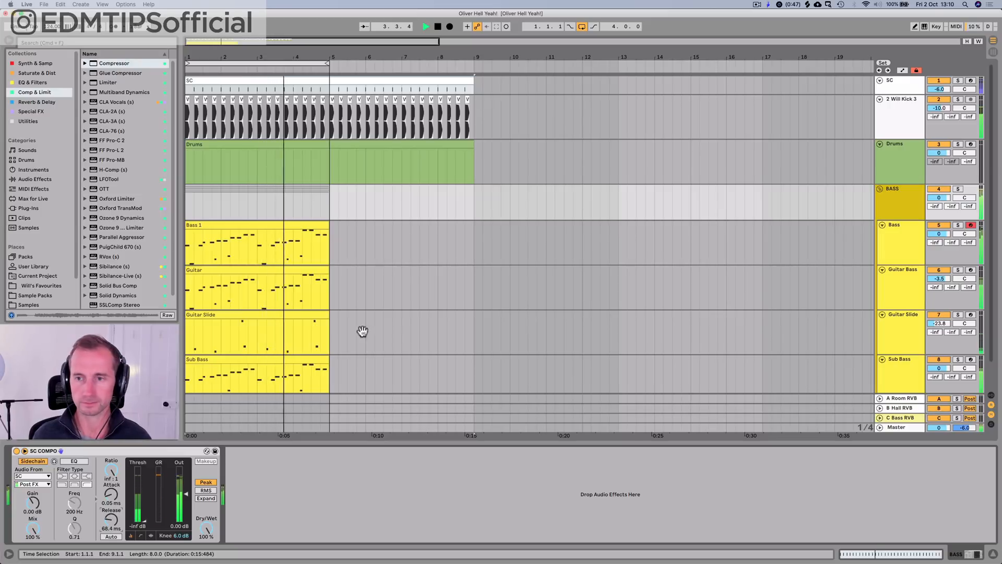
Step: Set the Guitar Bass track's volume to 3.7 dB while the mix plays, and stop playback
click(912, 320)
click(901, 284)
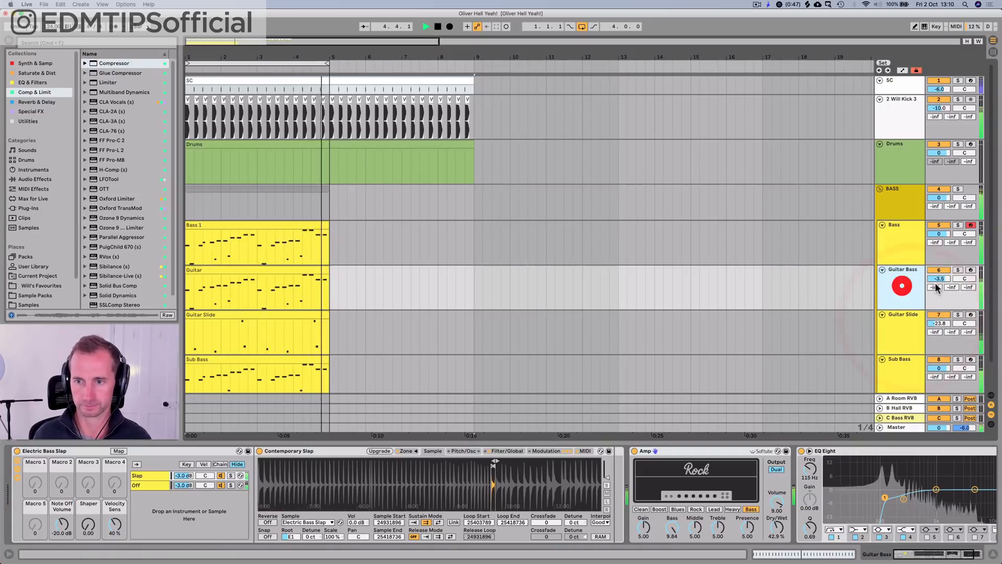
drag(943, 279, 942, 276)
click(922, 283)
click(922, 282)
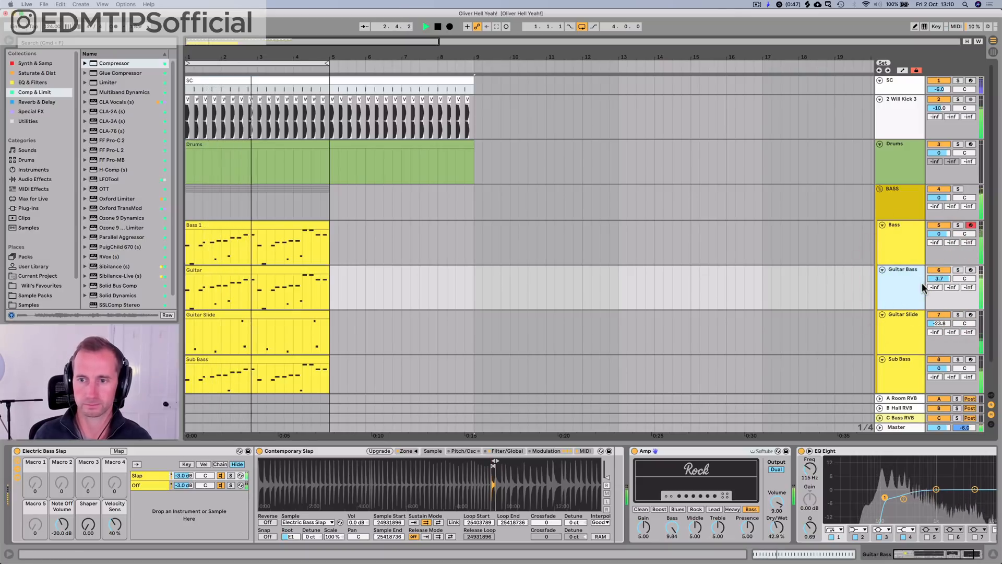
click(905, 293)
click(904, 292)
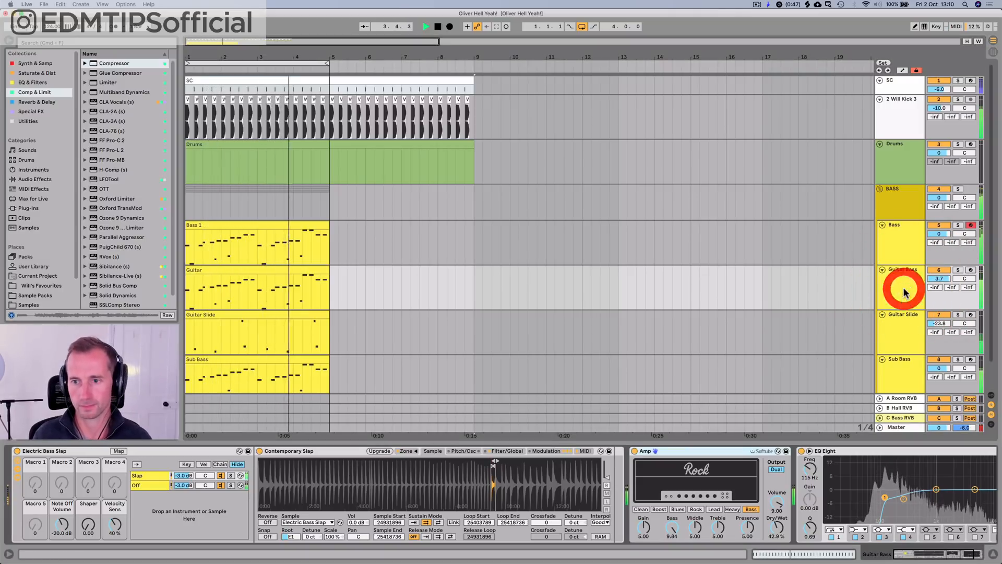
key(space)
Step: Collapse the Amp and EQ Eight on the Guitar Bass track and add Ozone Imager 2 after them
click(904, 292)
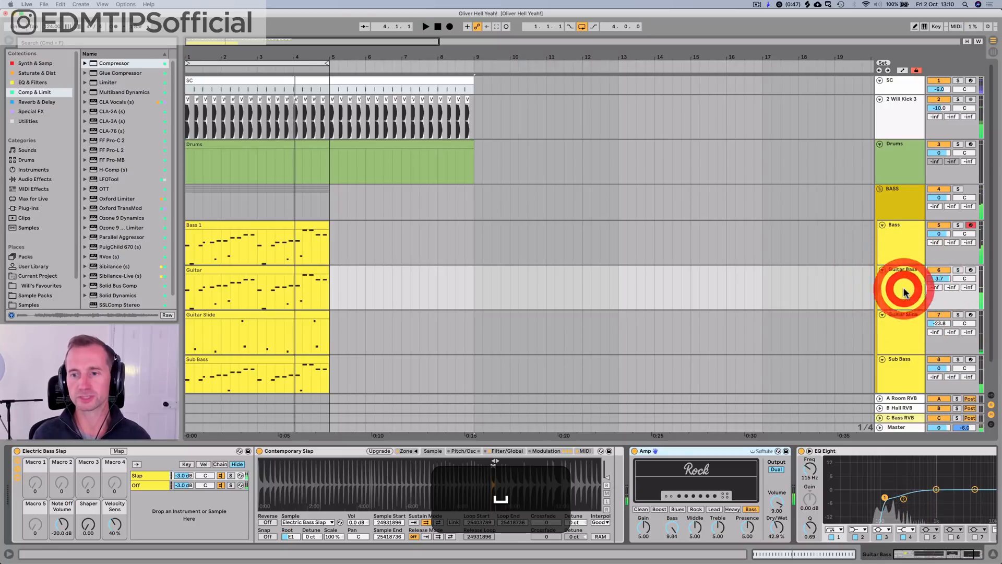
double_click(681, 457)
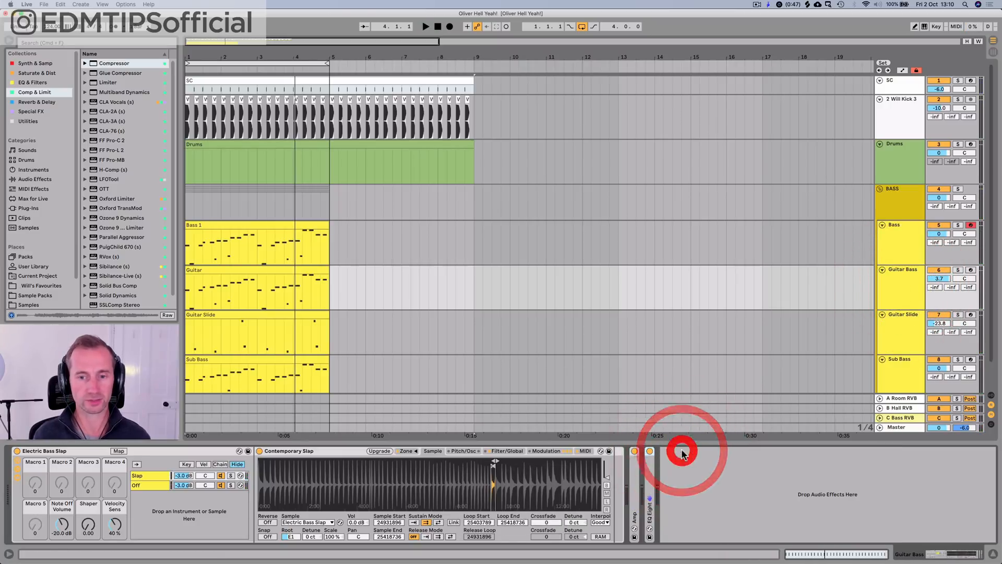
click(27, 122)
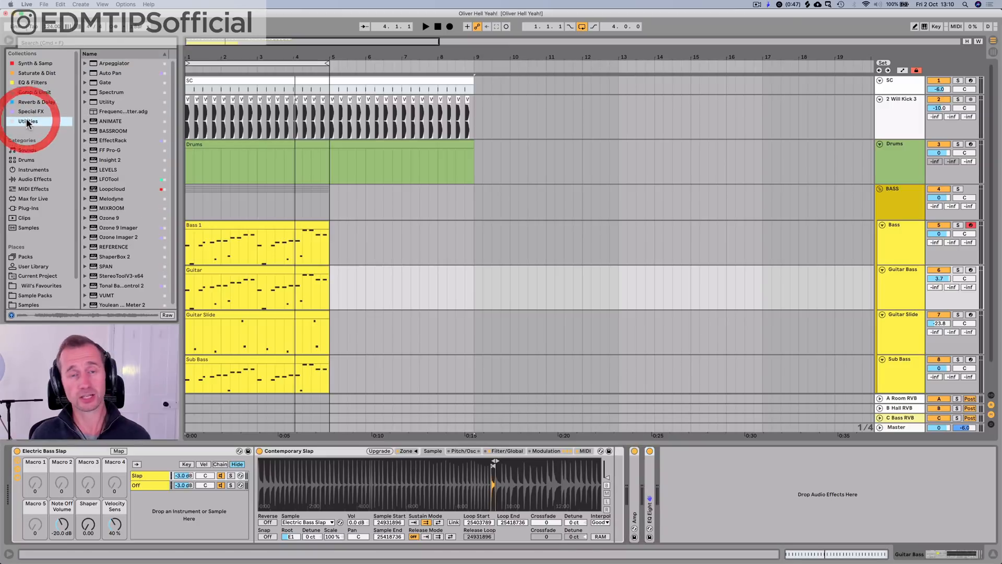
click(117, 236)
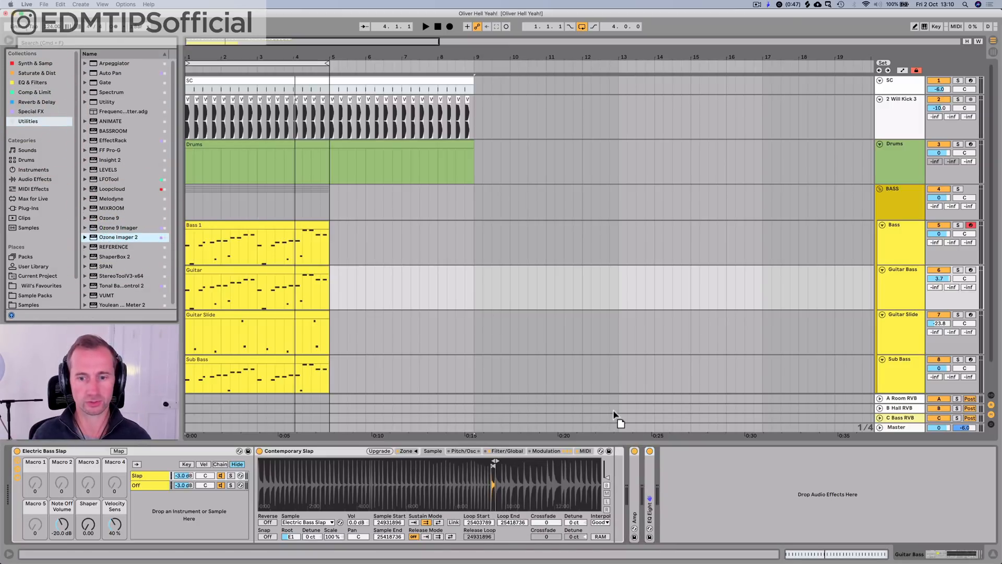
drag(693, 474, 693, 473)
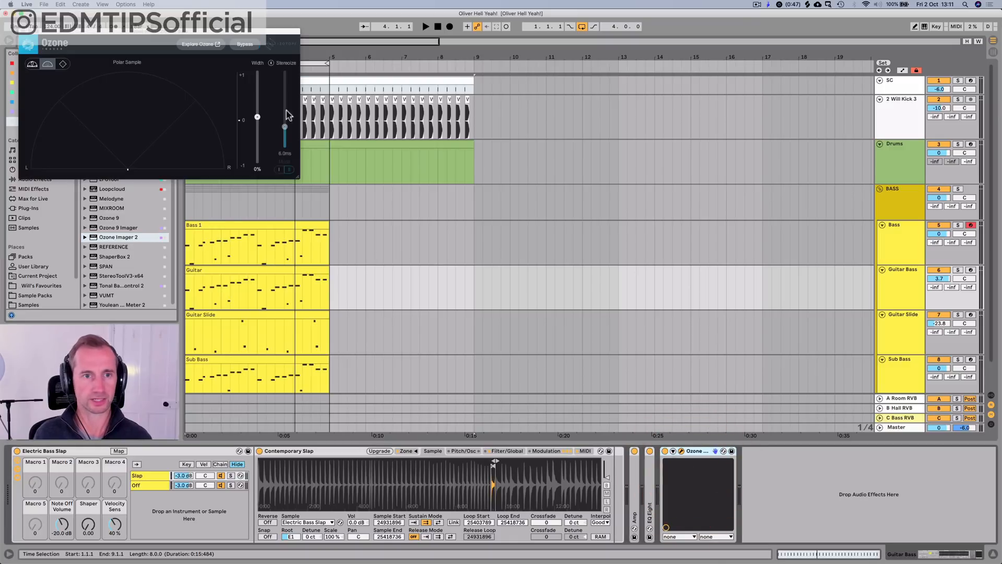
Step: Widen the Guitar Bass in Ozone Imager to 73% with Stereoize on in mode I, and save the set
key(space)
click(271, 63)
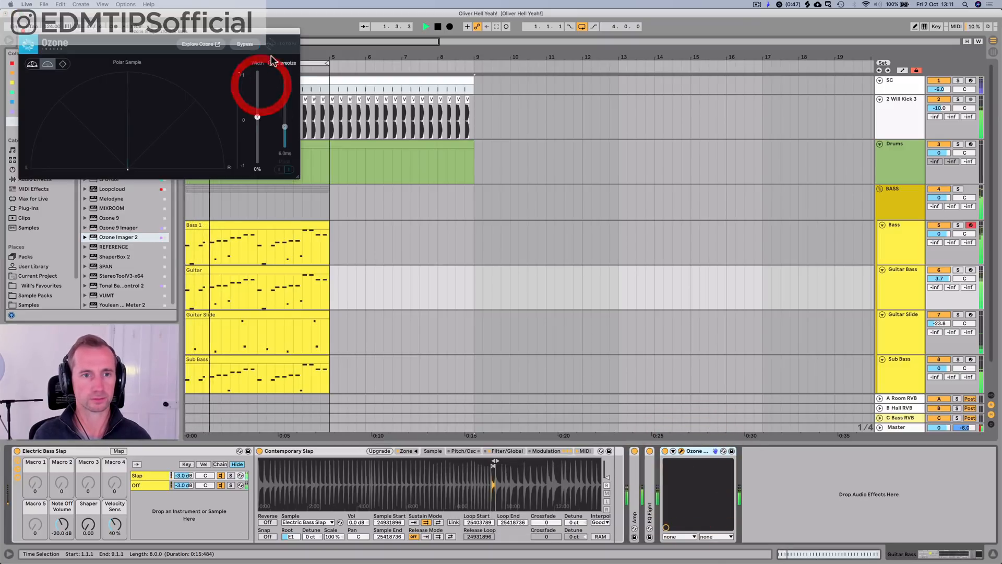
drag(257, 105, 258, 85)
click(280, 169)
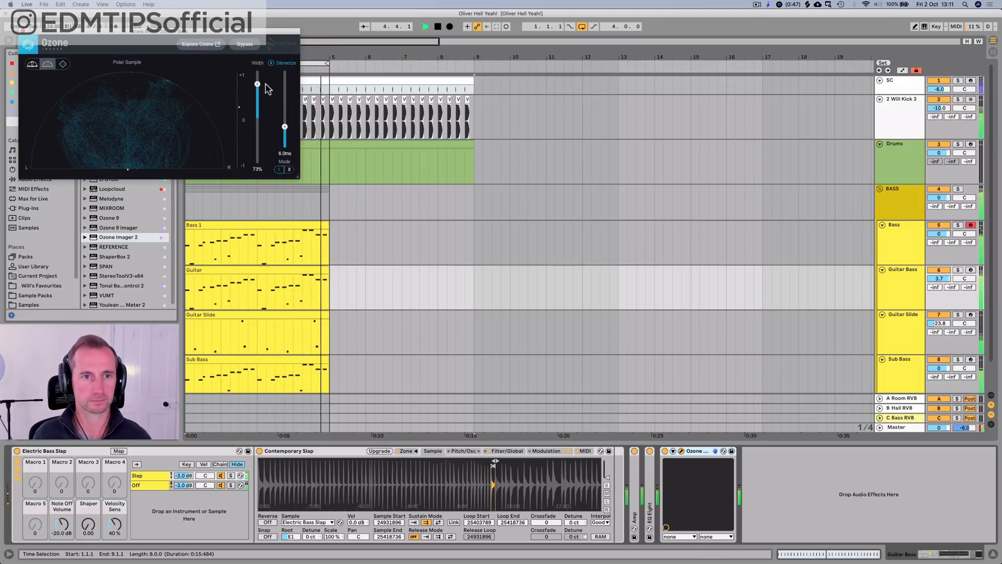
drag(266, 91, 268, 89)
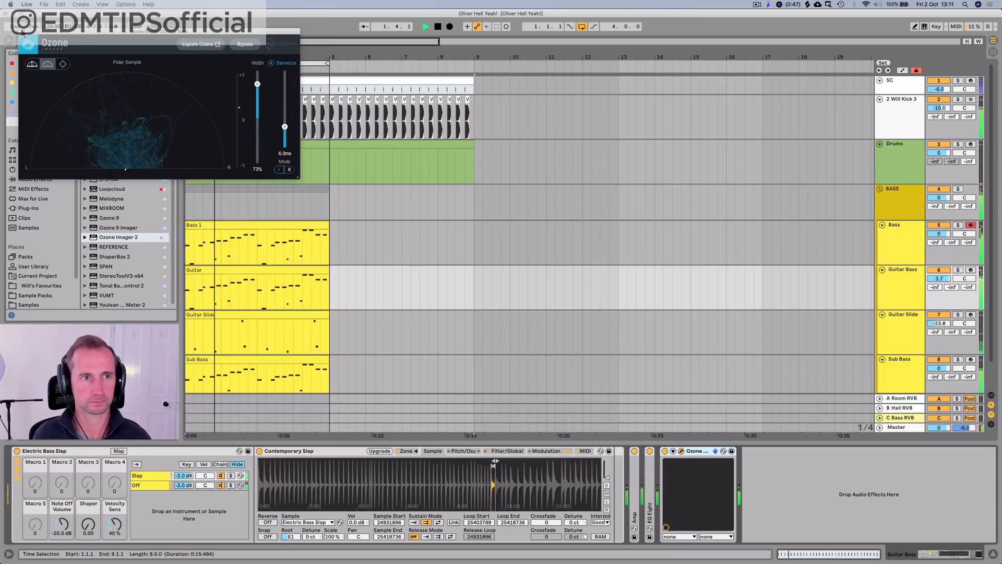
click(25, 33)
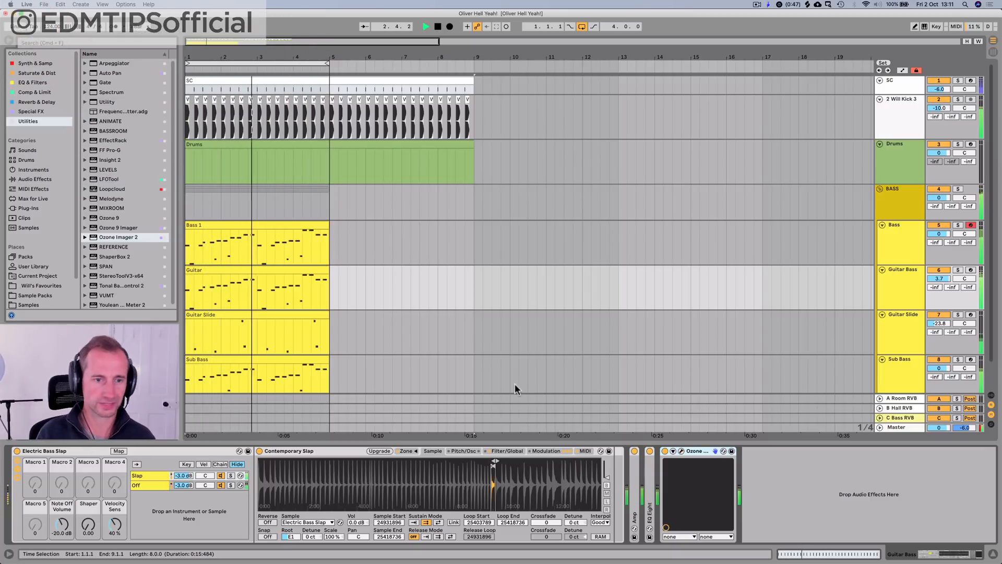
key(super+s)
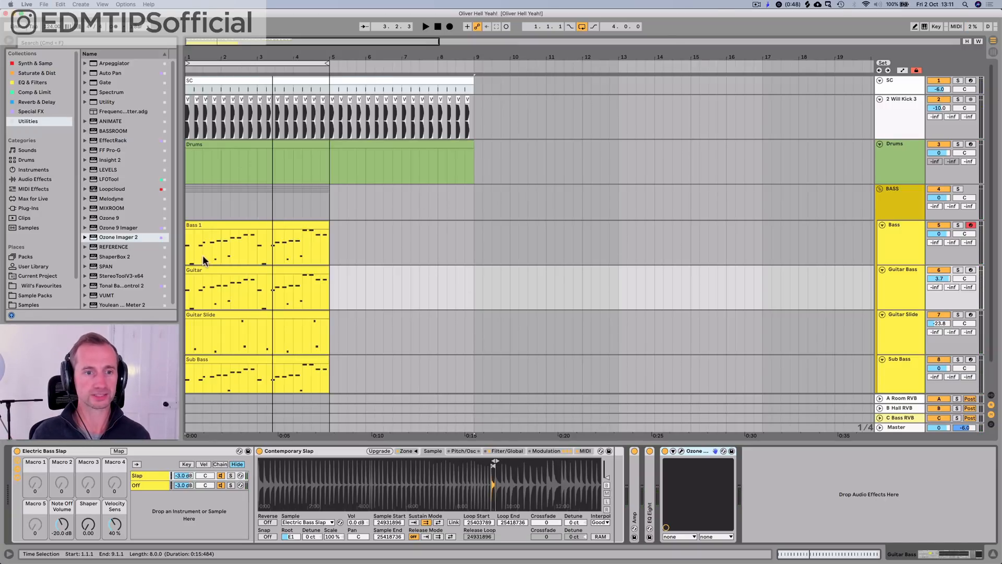
Step: Open the Bass 1 clip's notes, fold the editor to the used pitches and audition D1
double_click(205, 233)
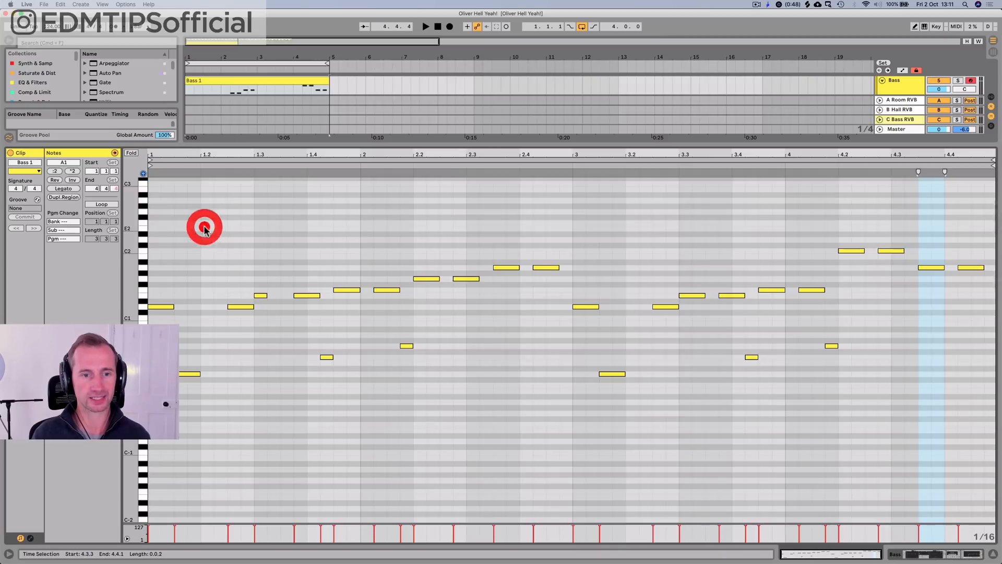
click(133, 153)
click(140, 268)
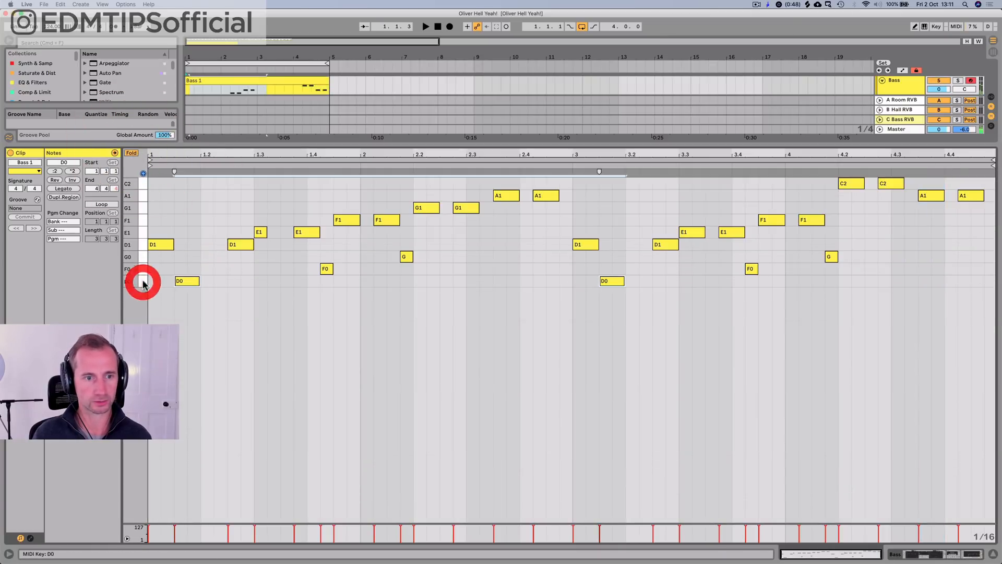
Step: Unfold the note editor, audition the D minor scale upwards from D0 to D1, and fold it to the used pitches again
click(133, 153)
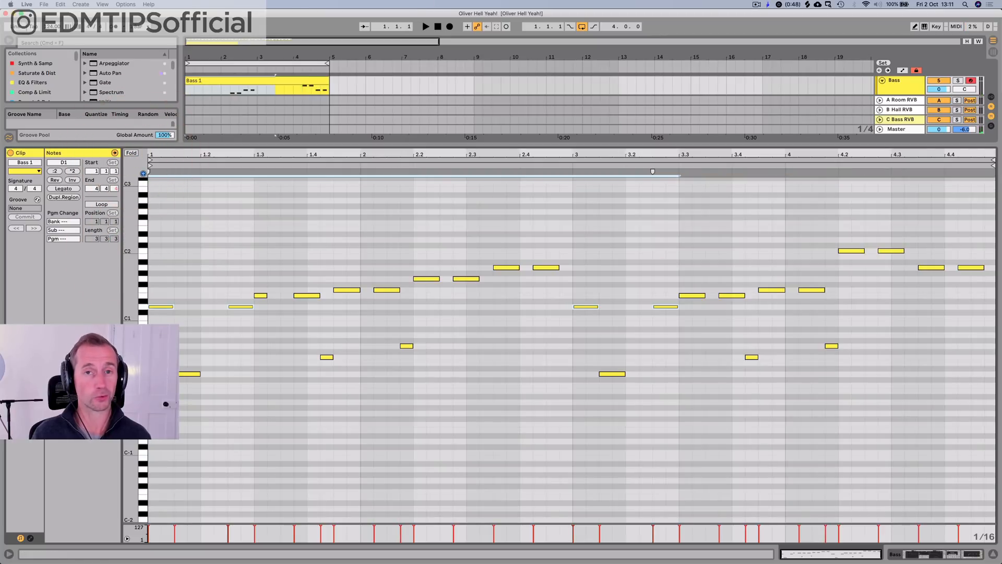
drag(131, 374, 145, 430)
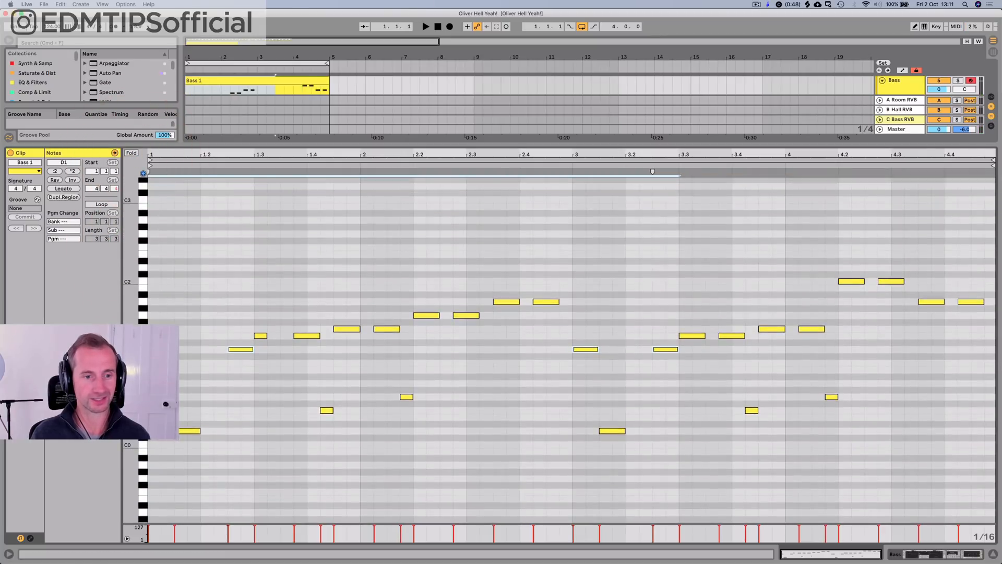
click(145, 432)
click(145, 417)
click(144, 410)
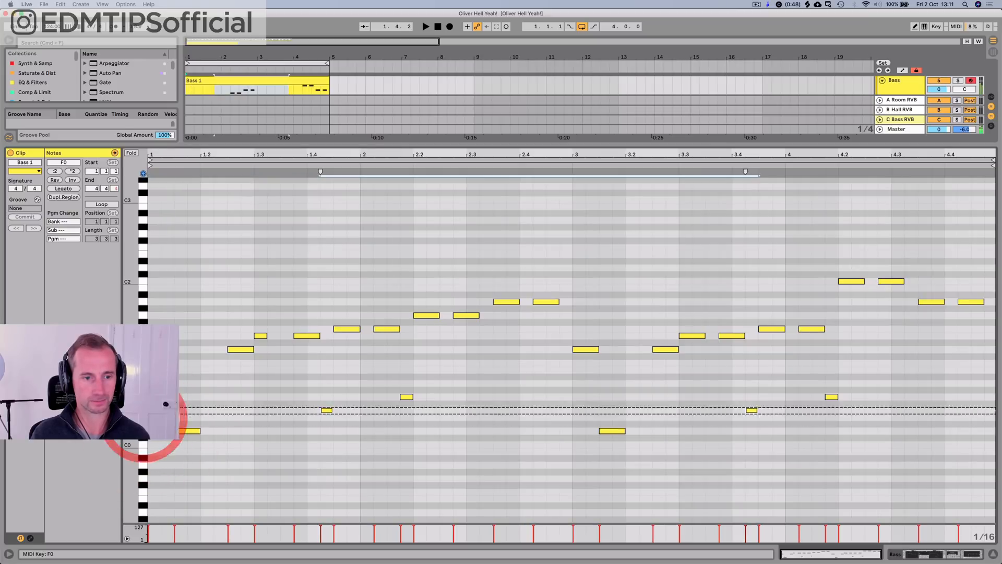
click(145, 397)
click(145, 383)
click(145, 376)
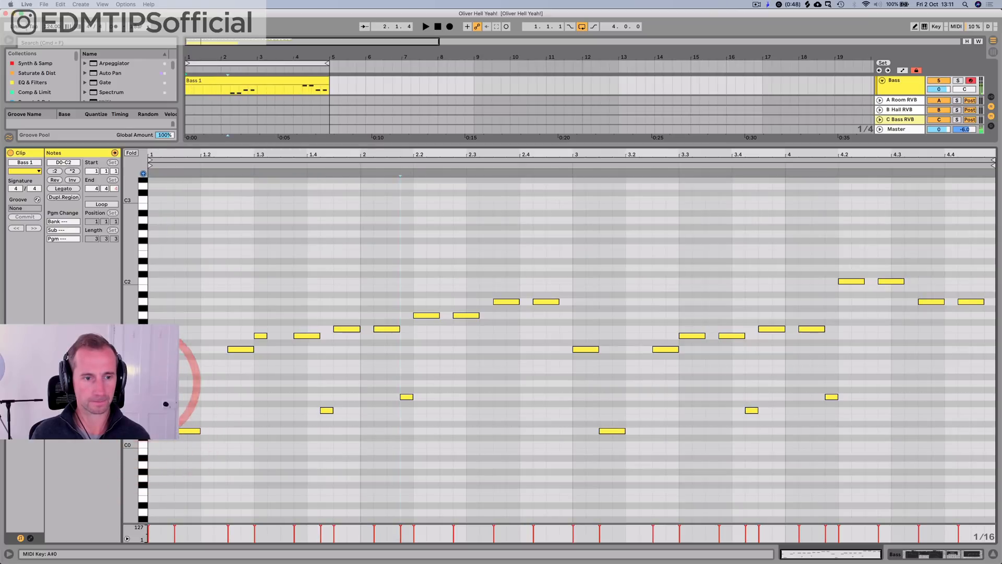
click(145, 363)
click(145, 348)
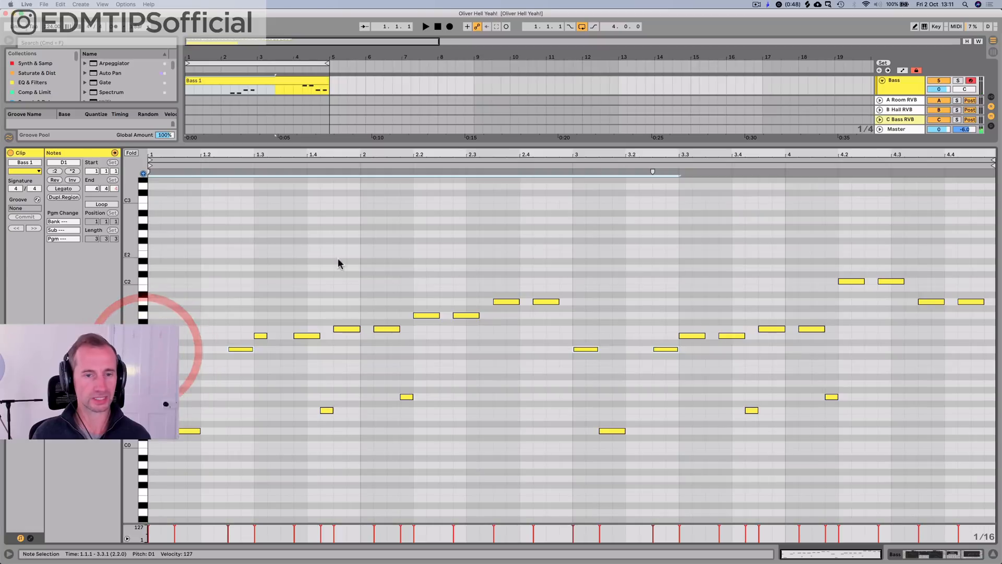
click(130, 153)
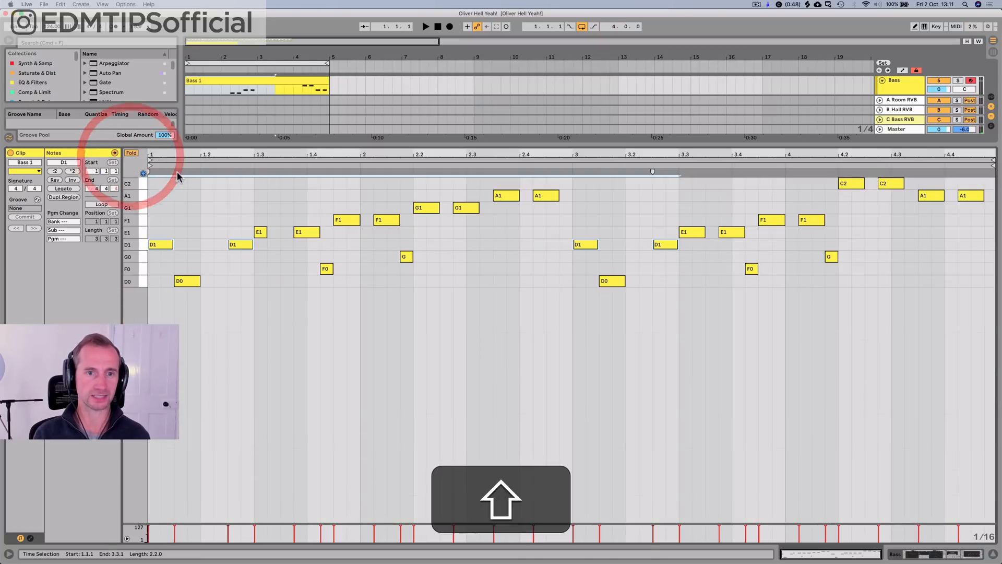
Step: Leave the note editor for the Guitar Bass track's devices, save the set and fold the BASS group
key(shift+Tab)
click(474, 271)
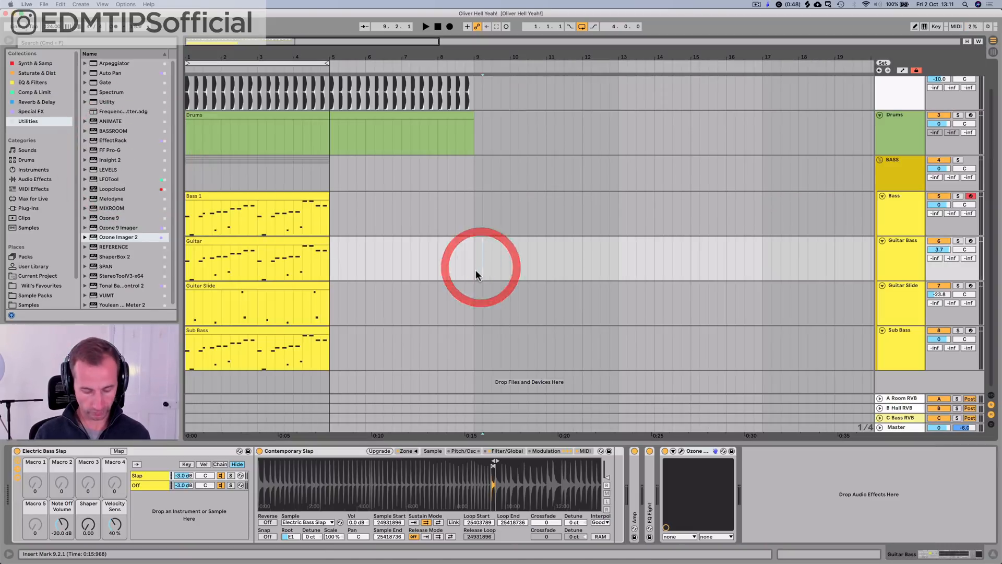
key(super+s)
click(472, 270)
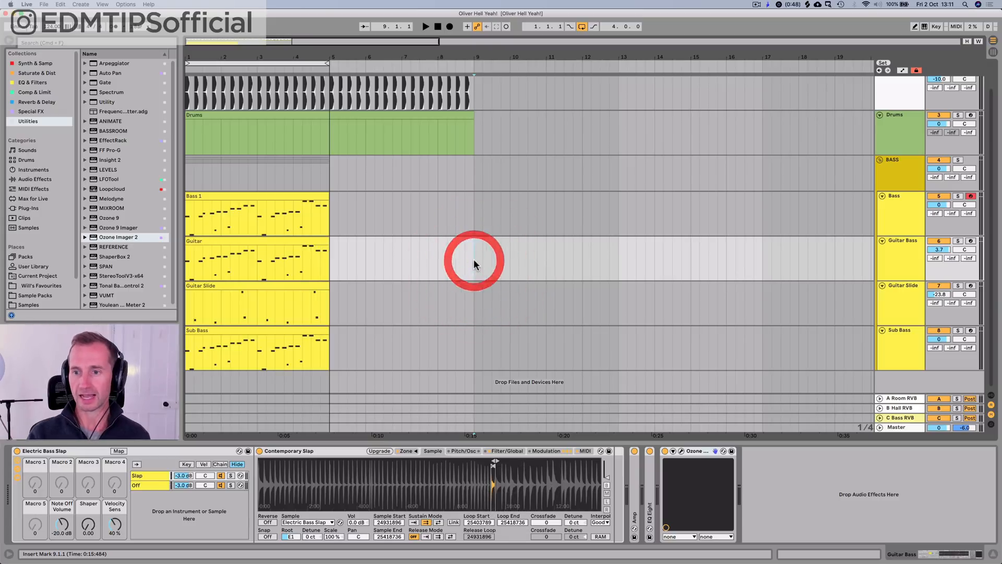
click(882, 158)
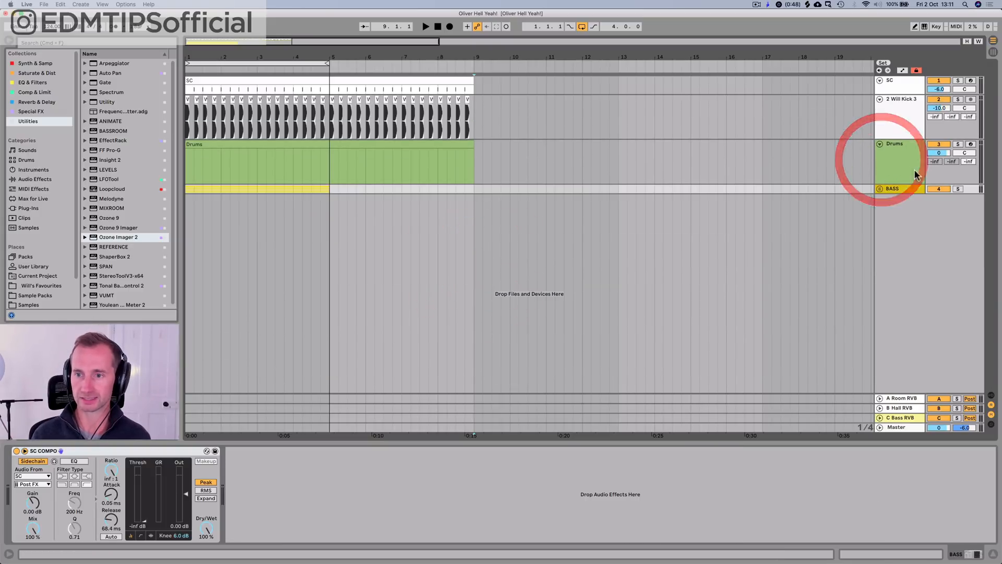
Step: Insert a new MIDI track below the BASS group and name it Organ
click(911, 191)
key(super+shift+t)
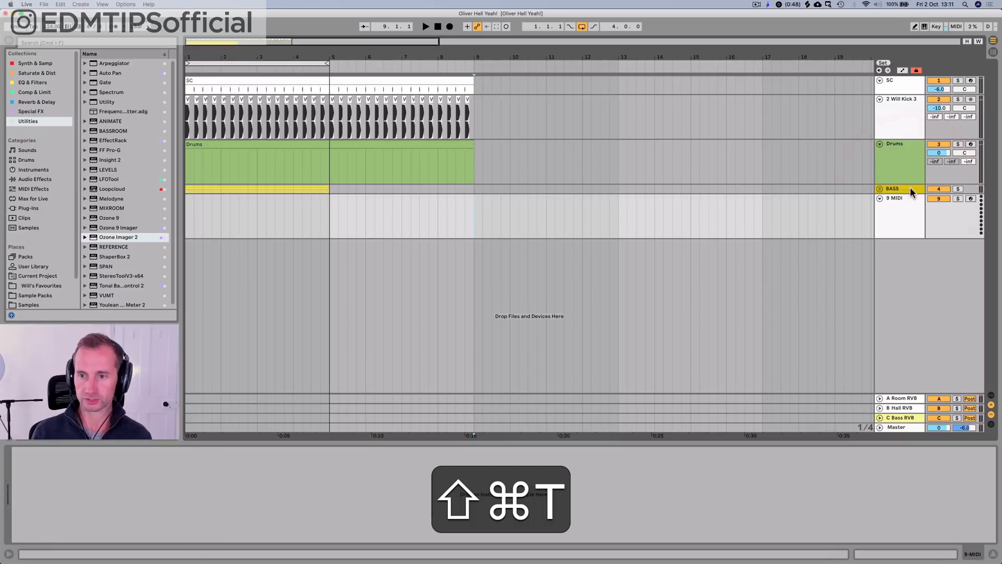
click(901, 214)
key(super+shift+r)
text(Org)
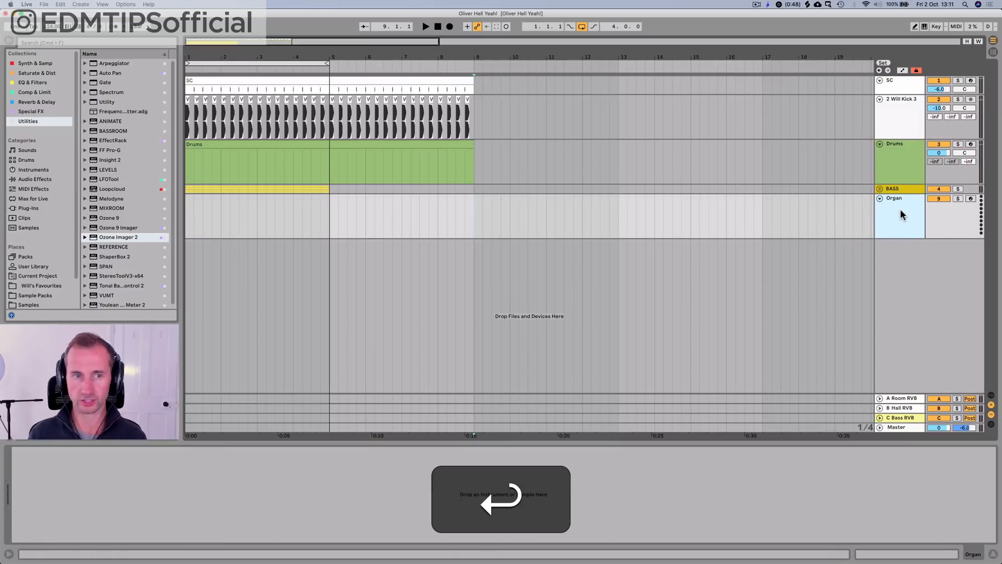
Step: Load Massive X from the Synth & Samp collection onto the Organ track and move its window clear of the browser
click(36, 63)
click(91, 112)
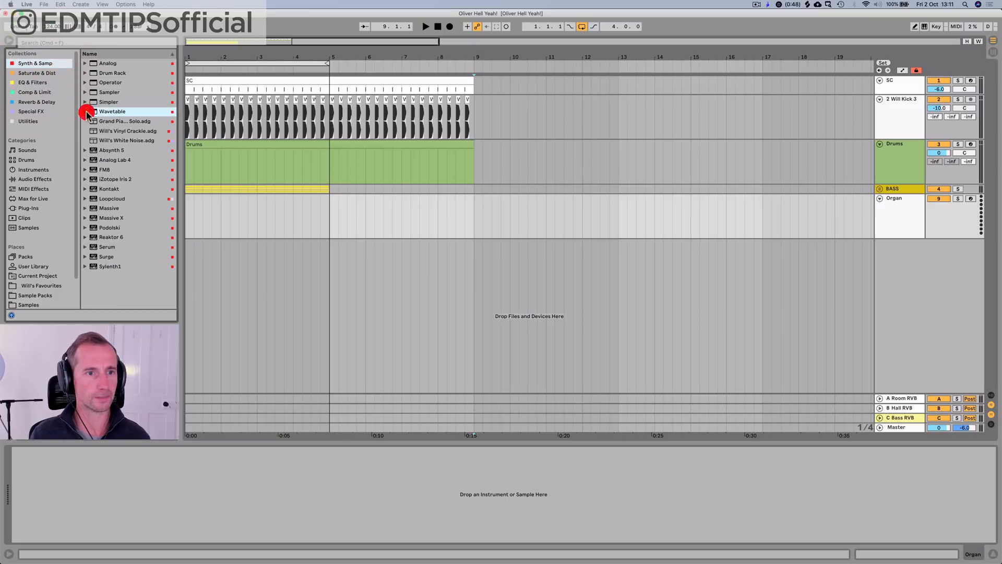
click(112, 246)
key(Up)
key(Up)
key(Up)
key(Left)
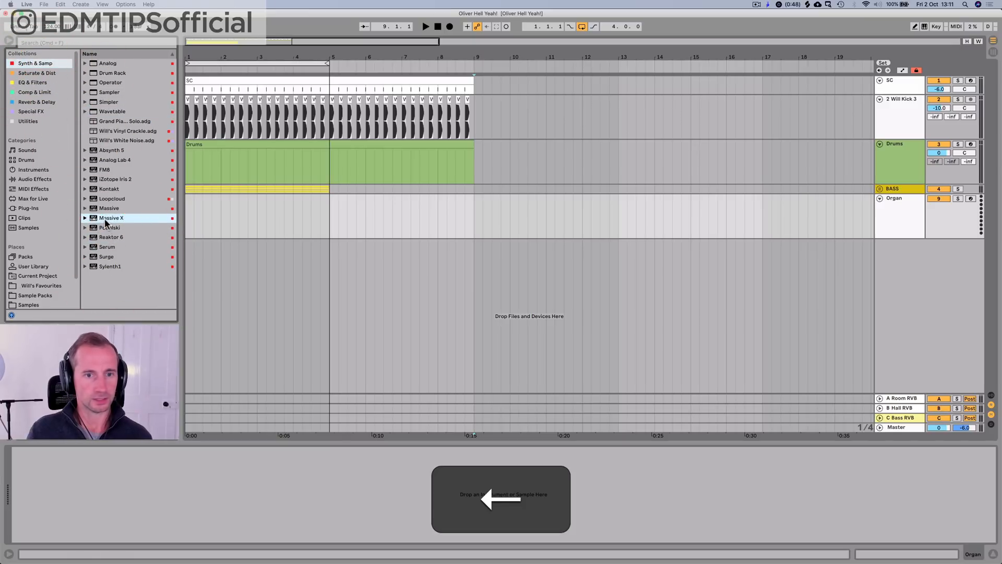
drag(105, 222, 907, 234)
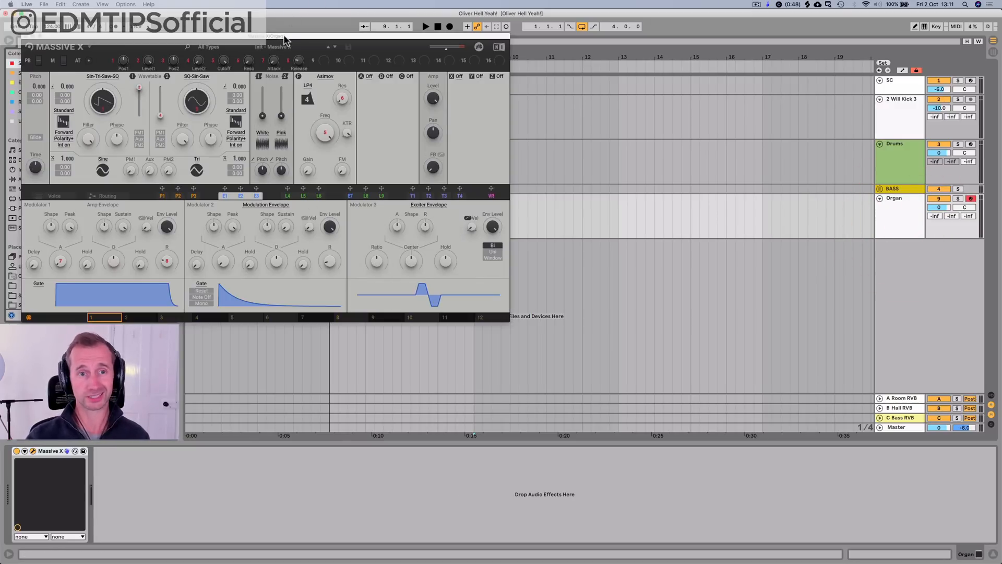
drag(284, 39, 499, 123)
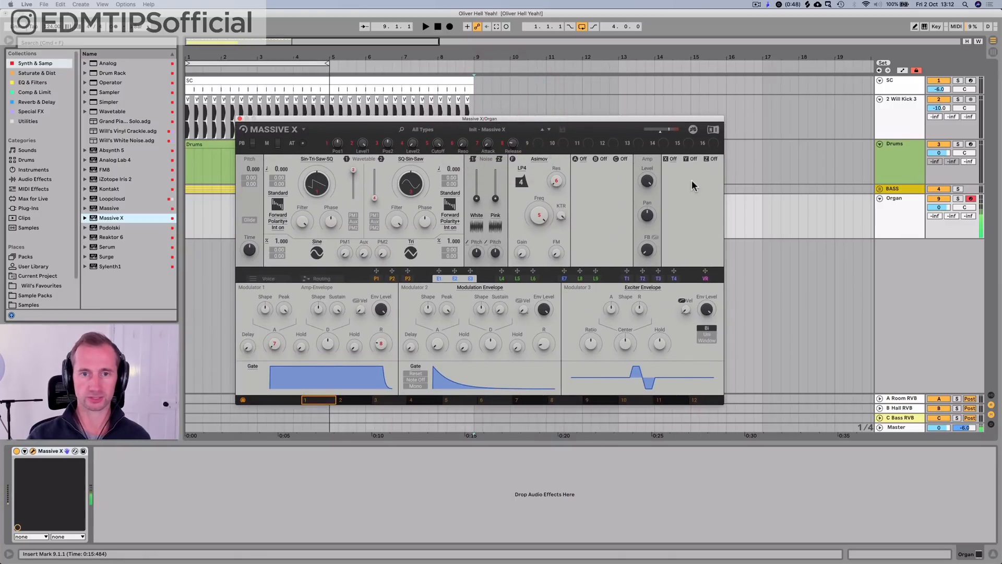
Step: Filter the Massive X presets to Organ and audition Amber Chapel, Cathedral, Clarity, Cute Bar and Harvest
click(492, 130)
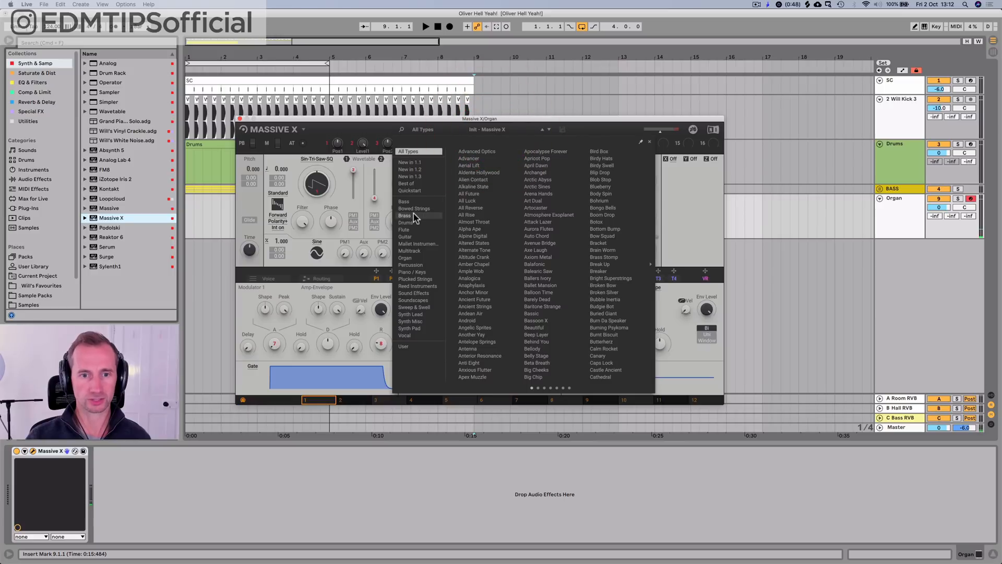
click(410, 258)
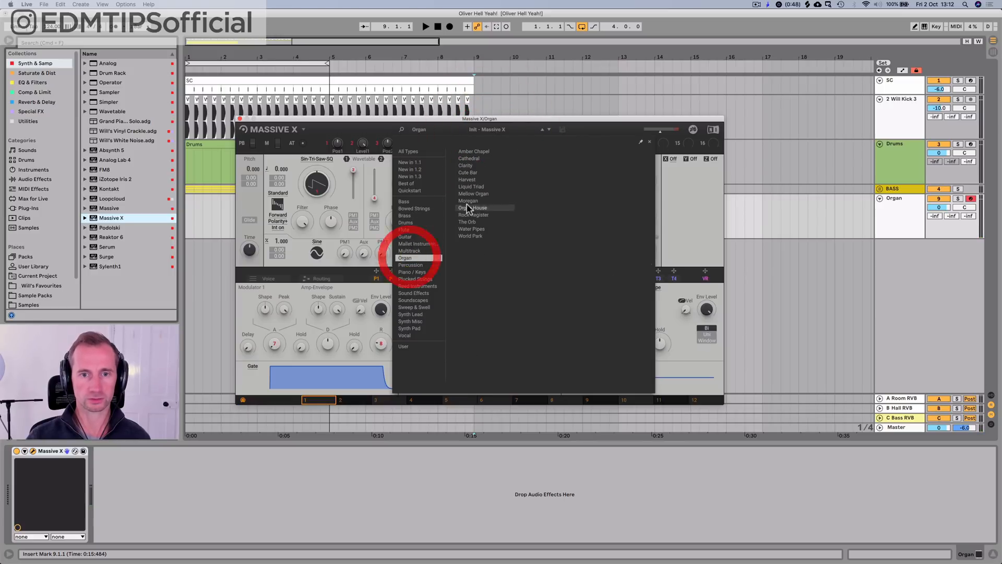
click(471, 151)
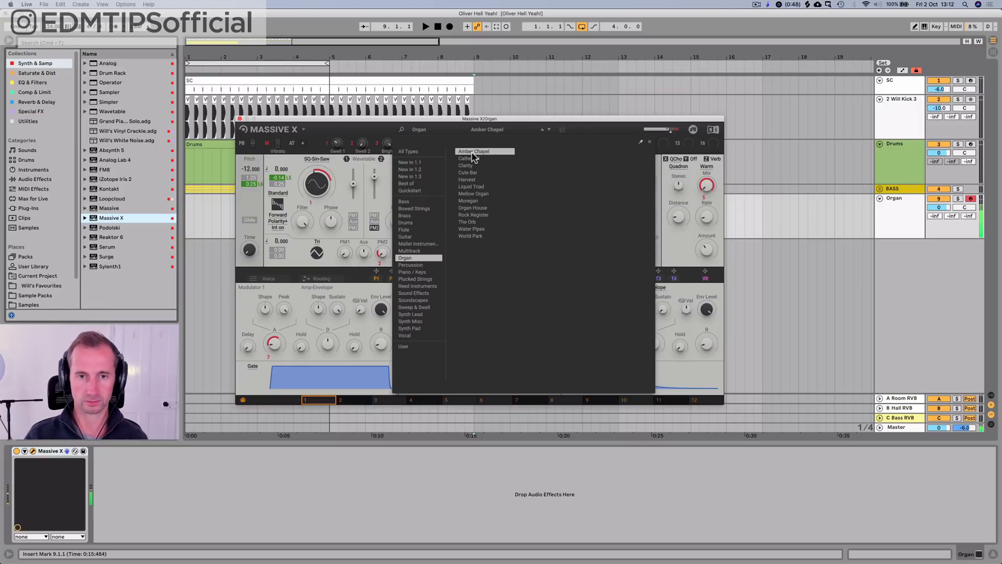
click(470, 159)
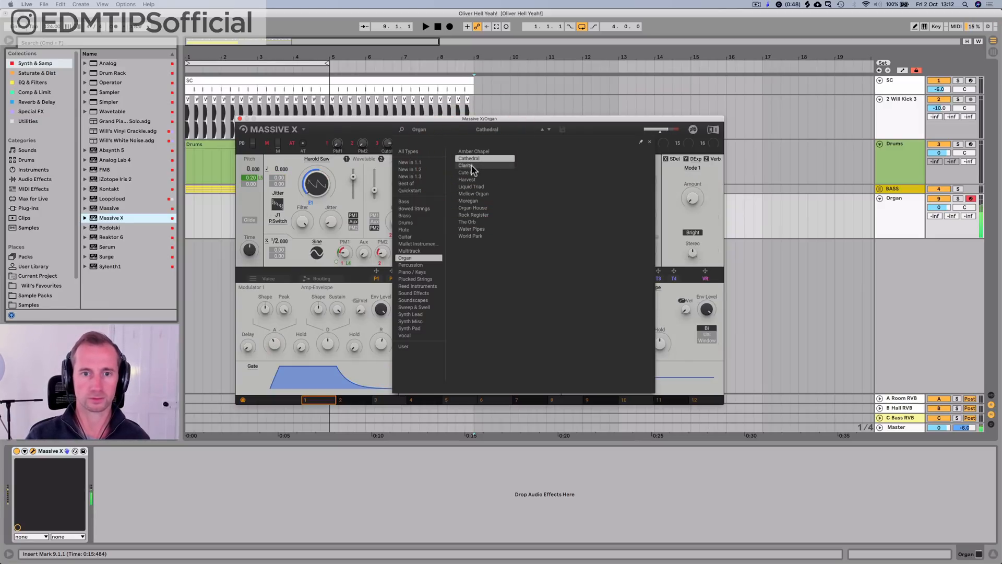
click(471, 166)
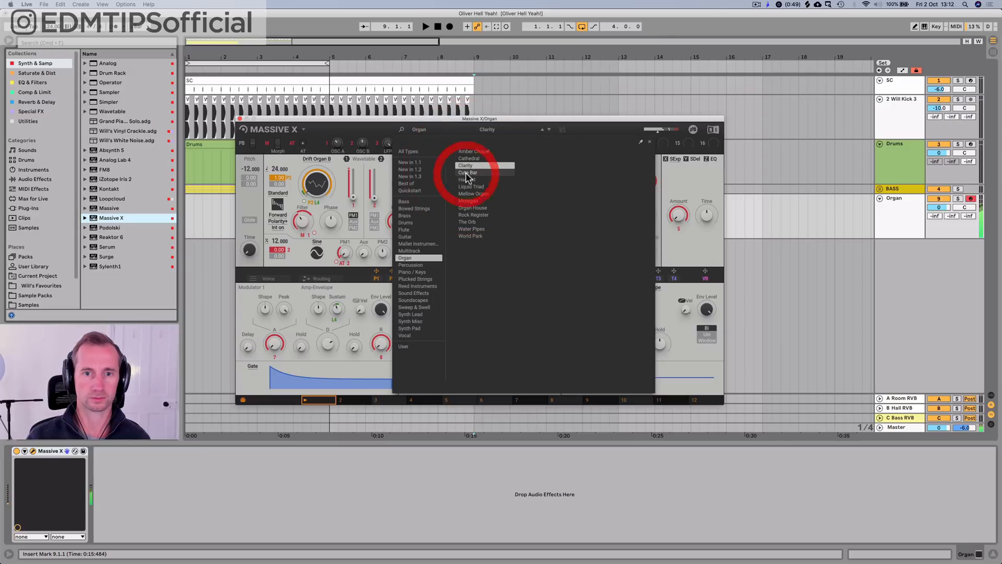
click(467, 173)
click(468, 180)
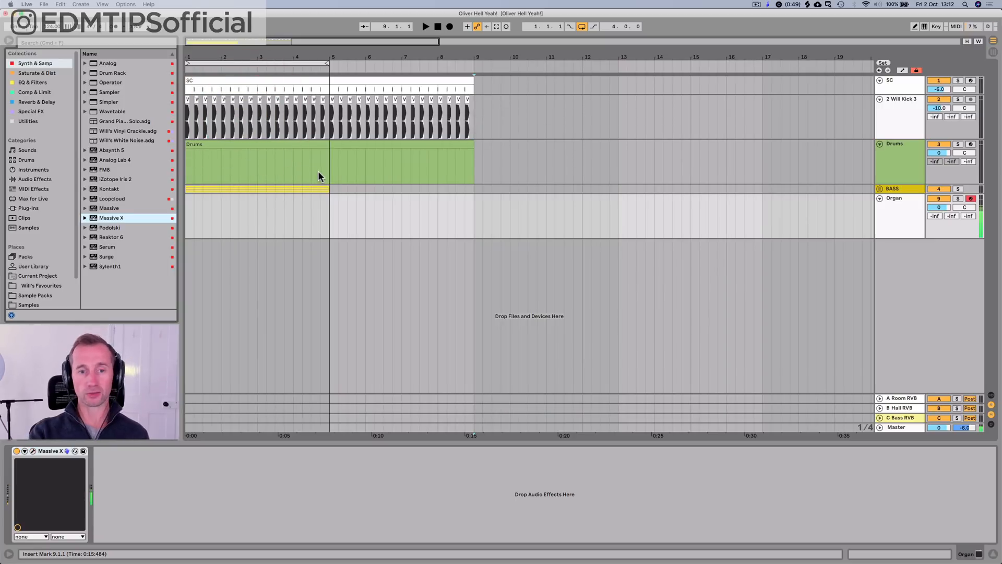
Step: Select the four bars from 9.1.1 to 13.1.1 on the Organ track
click(469, 216)
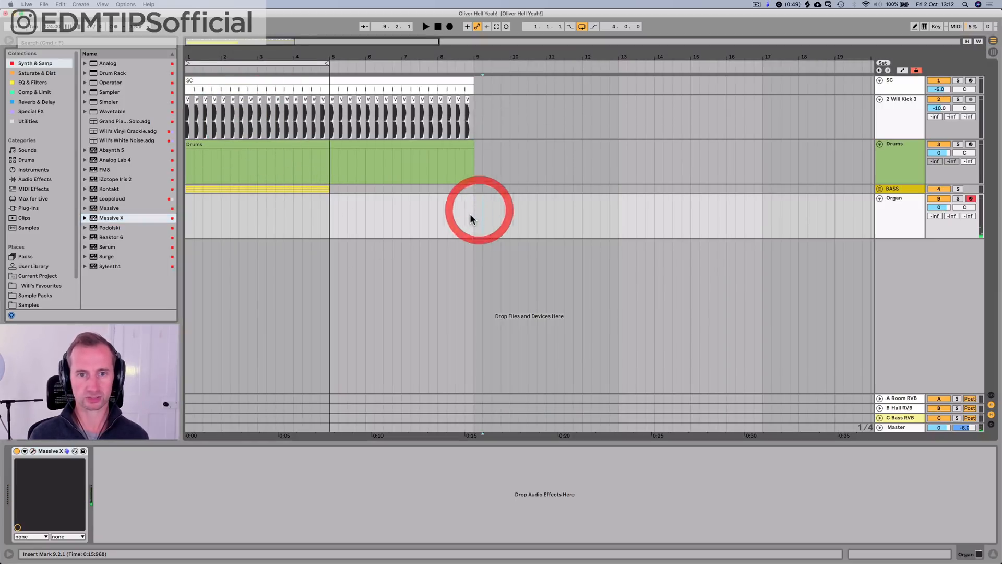
click(470, 213)
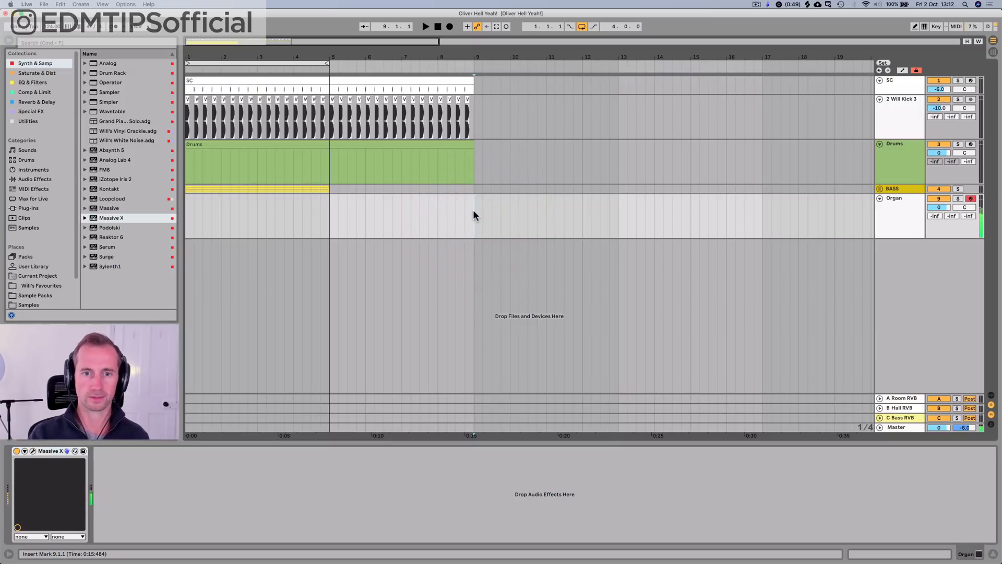
key(space)
drag(473, 211, 619, 207)
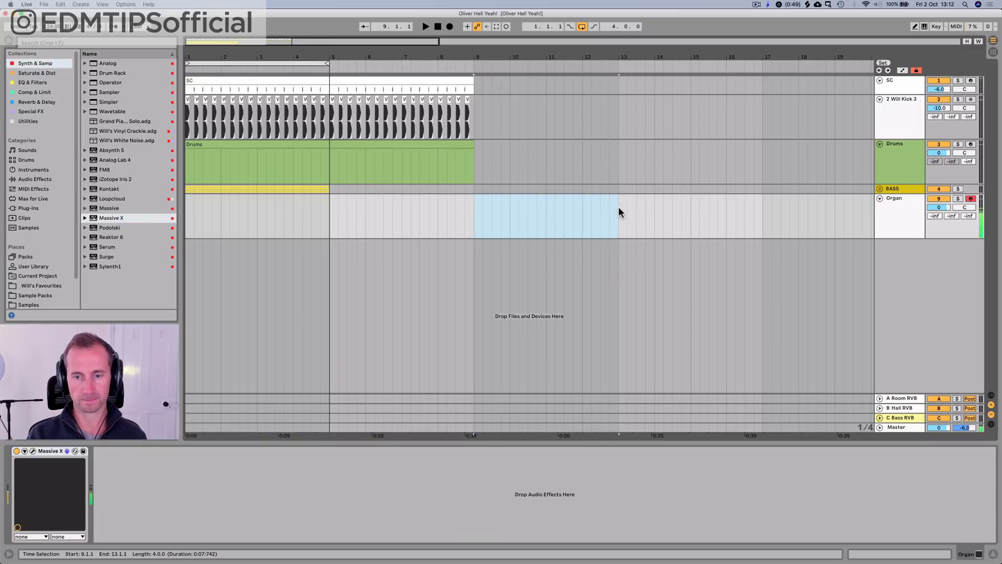
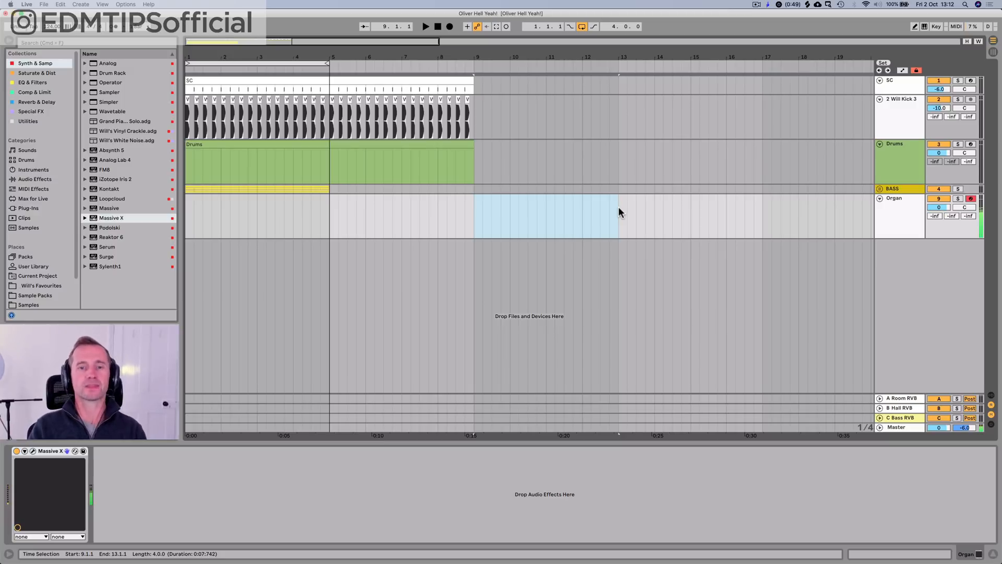
Step: Insert a four-bar MIDI clip from bar 9 to bar 13 on the Organ track and name it Chords
drag(619, 208, 475, 209)
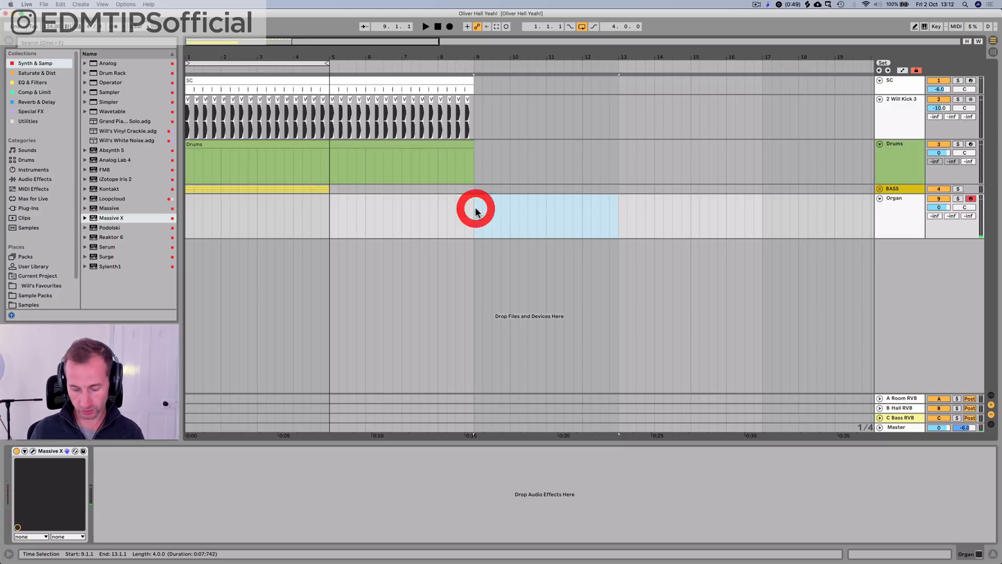
key(shift+super+m)
key(shift+Tab)
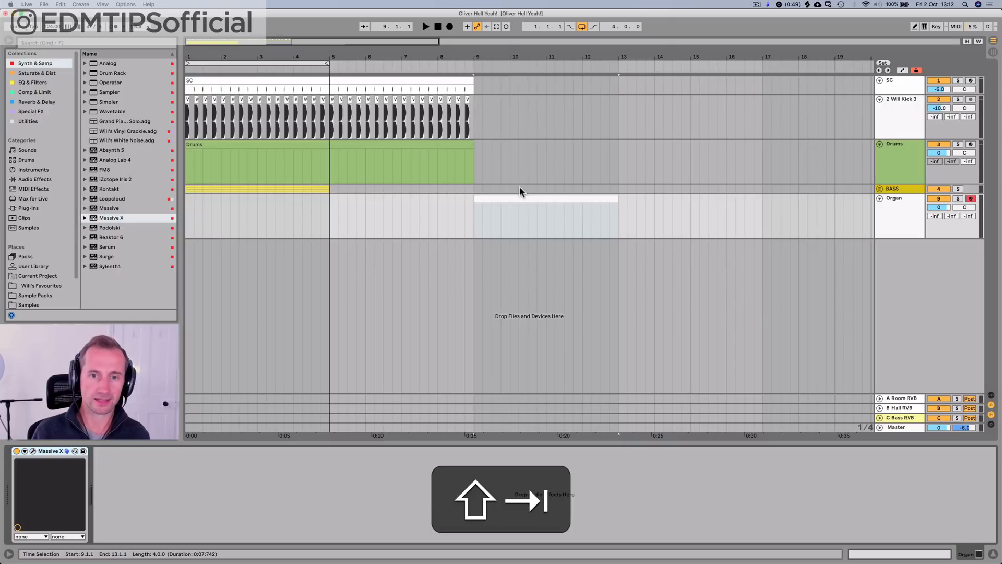
click(510, 200)
key(super+r)
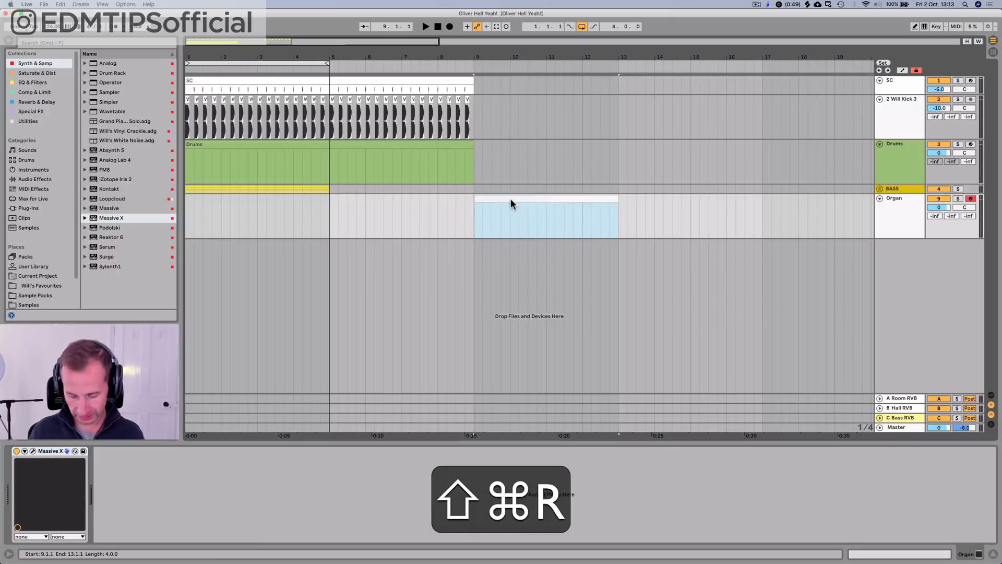
text(Chords)
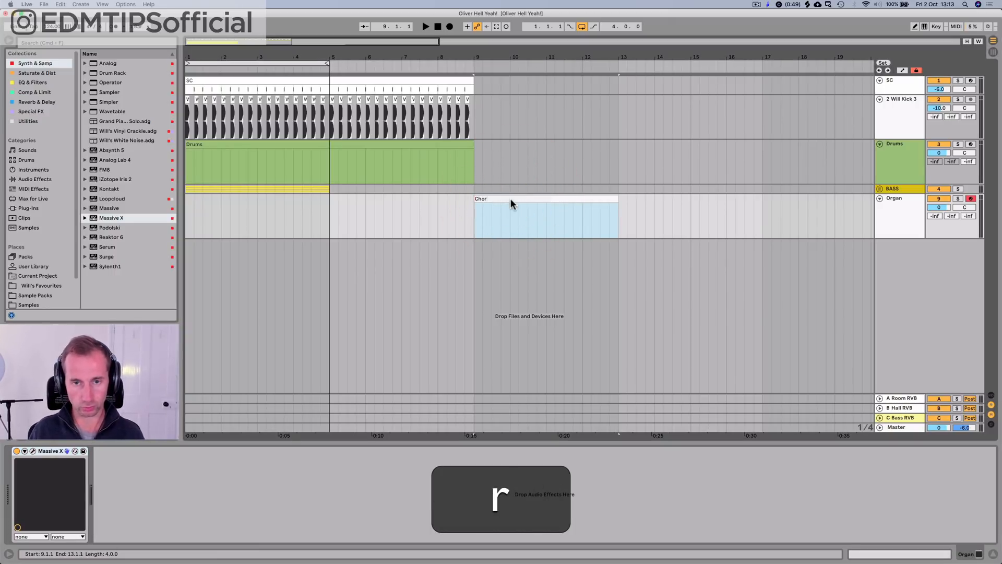
key(Return)
Step: Open the Chords clip and enter sixteenth notes D3, E3, F3, G3, A3 and A#3 at its start
double_click(511, 198)
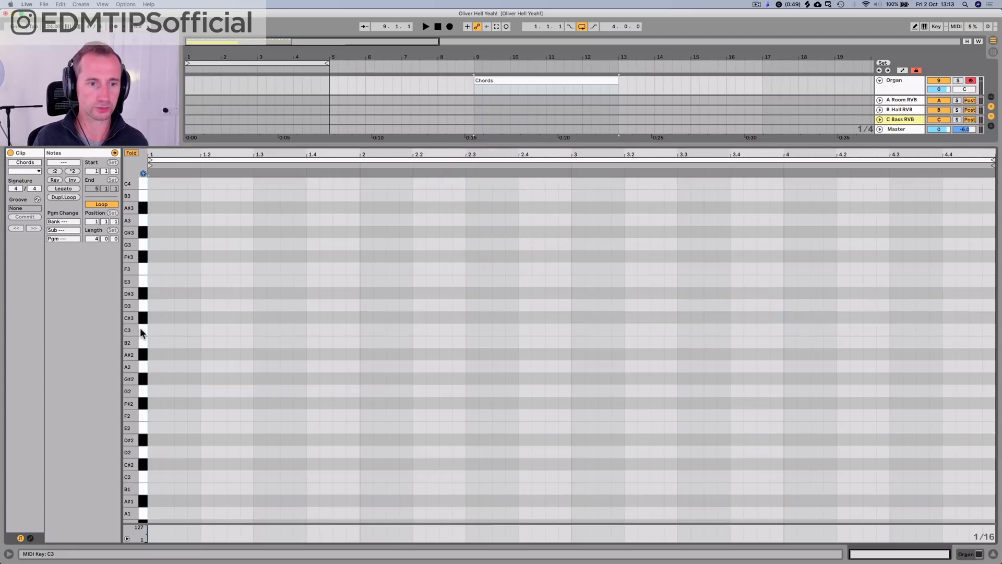
click(144, 308)
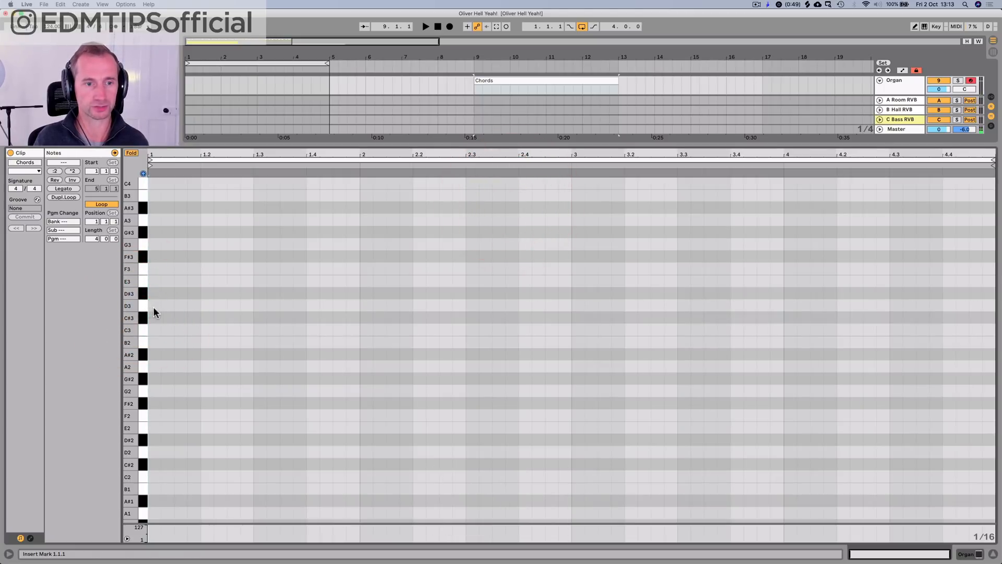
double_click(153, 306)
double_click(152, 281)
double_click(152, 268)
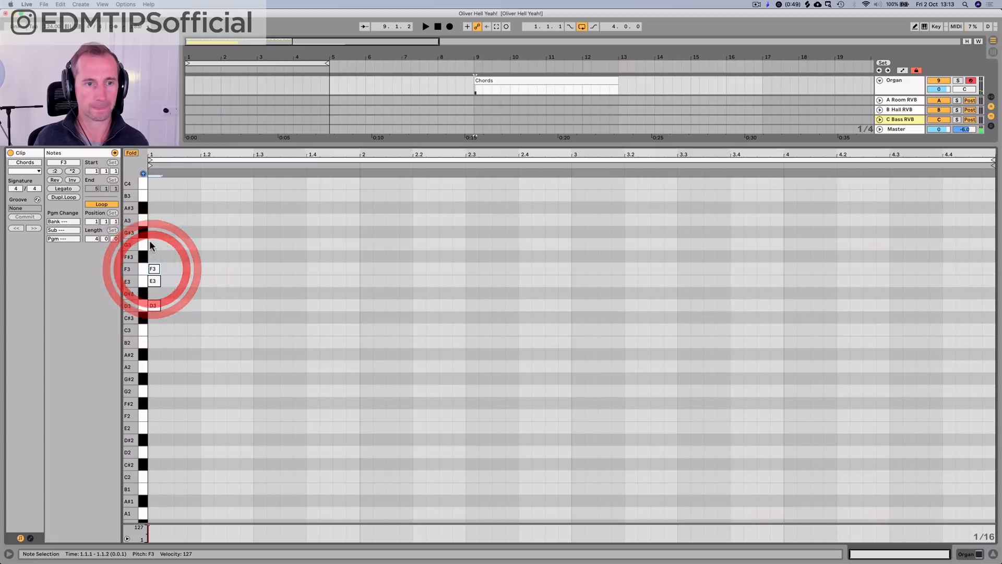
double_click(151, 244)
double_click(151, 219)
double_click(150, 207)
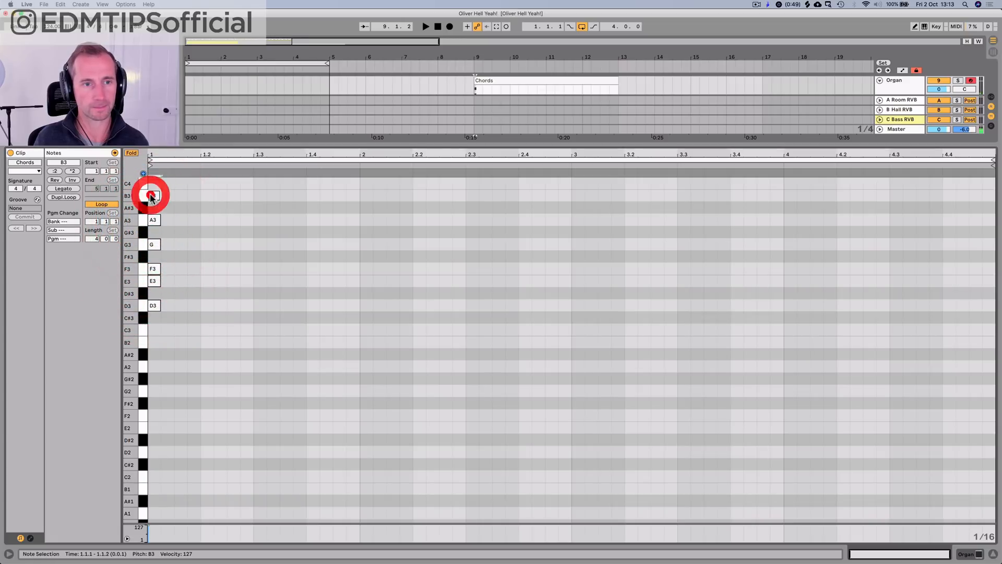
Step: Complete the scale stack with sixteenth notes C4 and D4 at 1.1.1
key(Left)
key(Right)
key(Right)
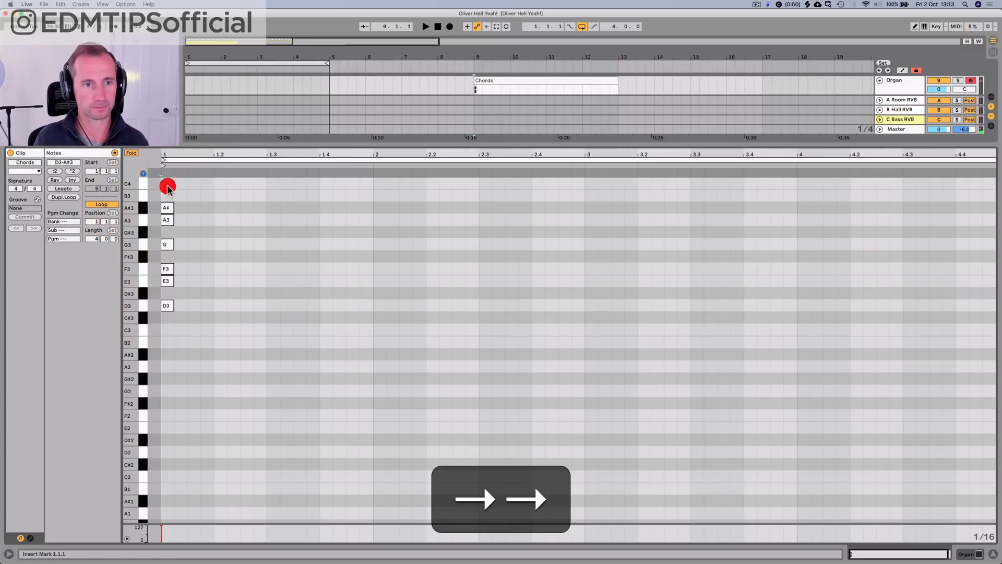
double_click(167, 186)
double_click(167, 198)
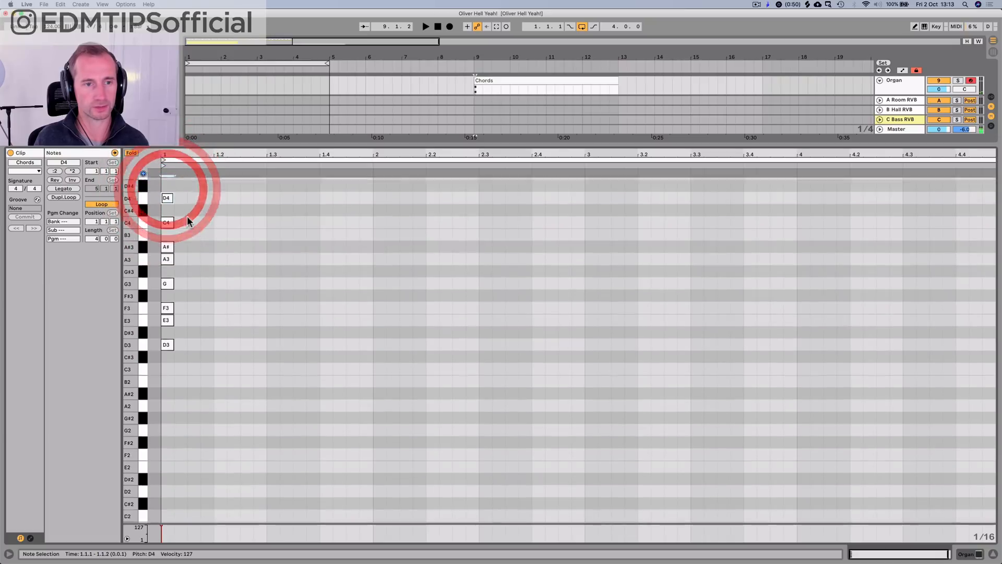
Step: Copy the scale notes one octave down and one octave up, and fold the piano roll to the used pitches
scroll(186, 215, up, 3)
key(p)
key(p)
mouse_move(176, 410)
mouse_down()
mouse_move(161, 275)
mouse_move(173, 242)
mouse_move(167, 405)
mouse_move(165, 394)
mouse_up()
key(space)
key(alt+space)
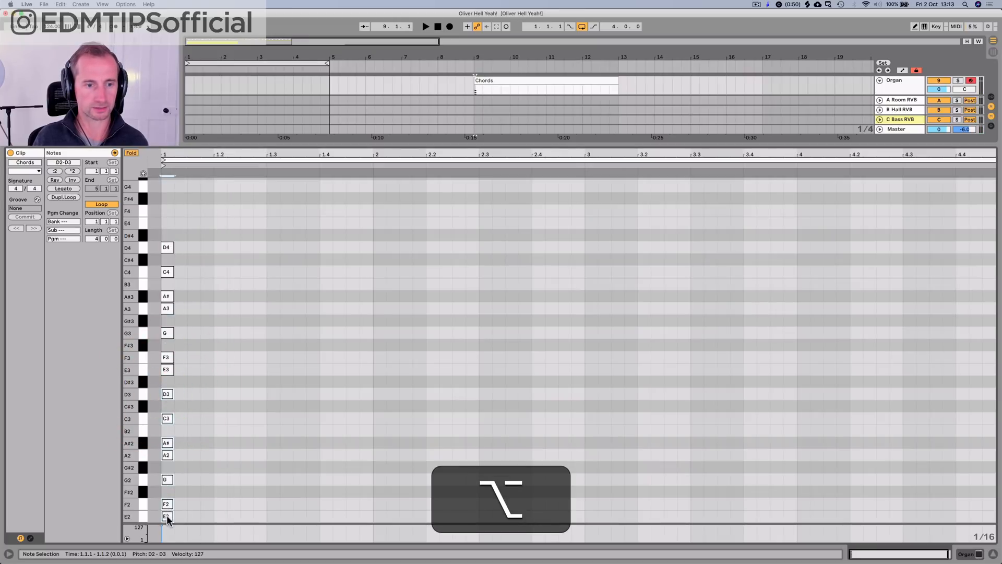
drag(167, 518, 169, 227)
click(132, 153)
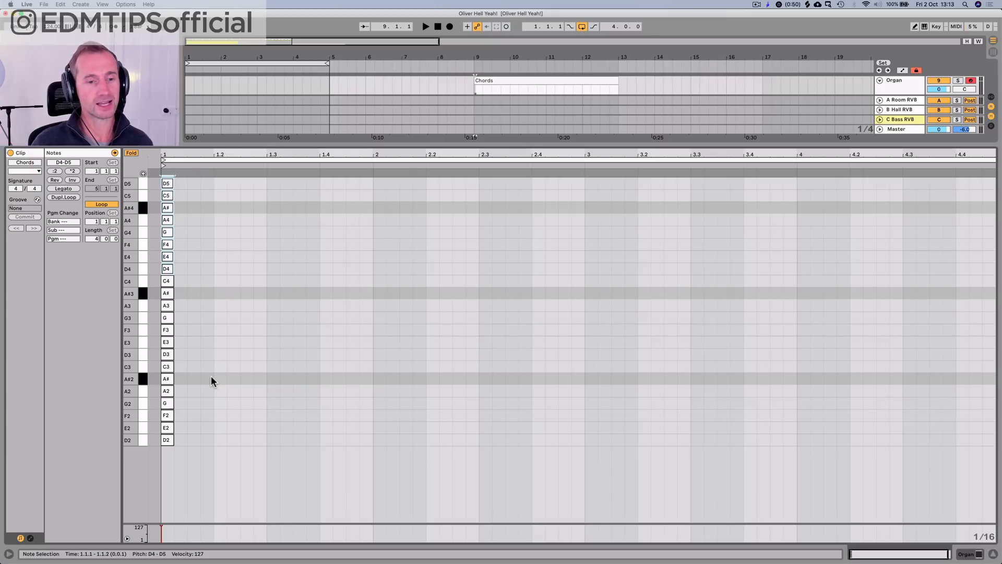
Step: Turn on note preview in the piano roll and audition the E3 and D3 scale notes
click(166, 440)
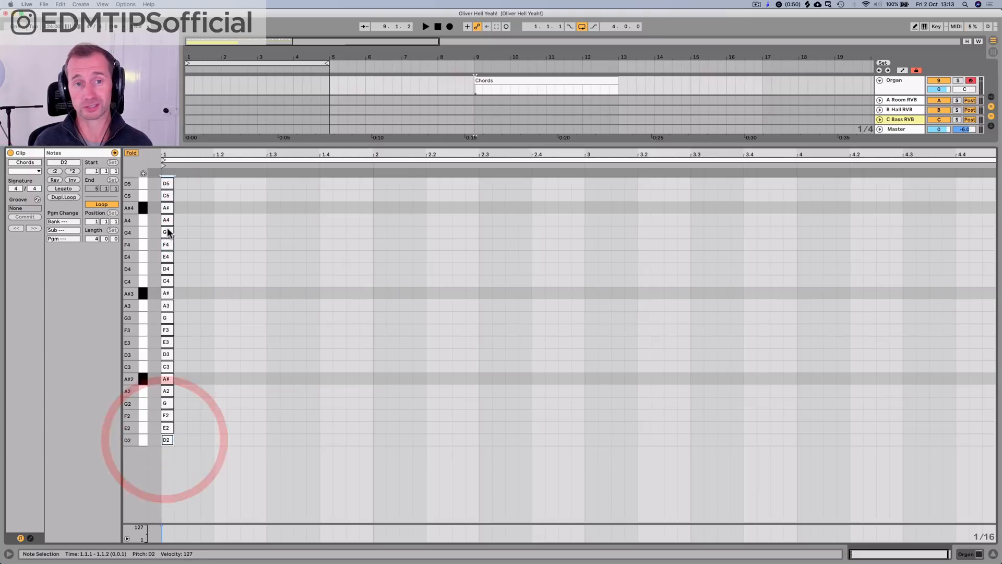
key(p)
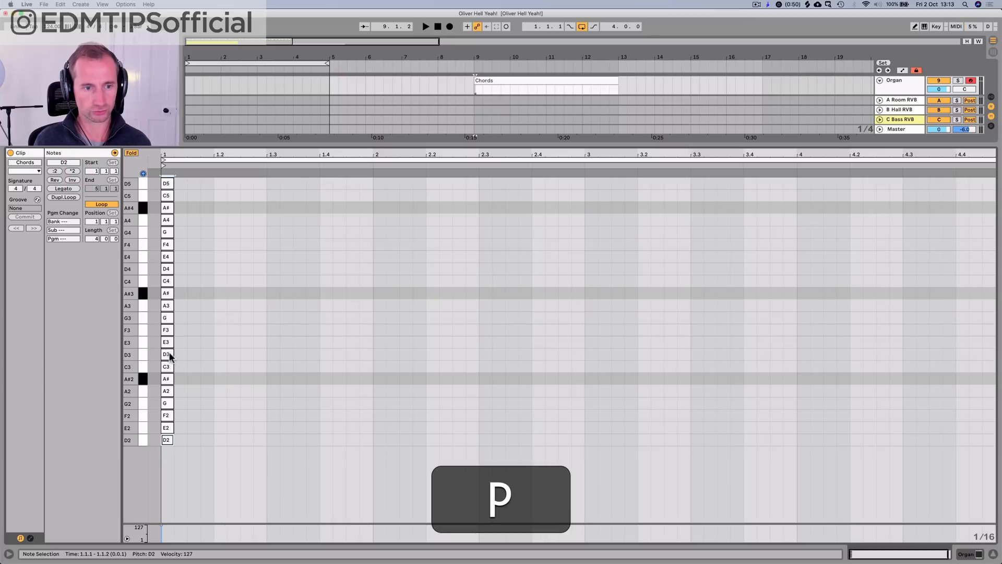
click(167, 342)
click(164, 354)
click(174, 356)
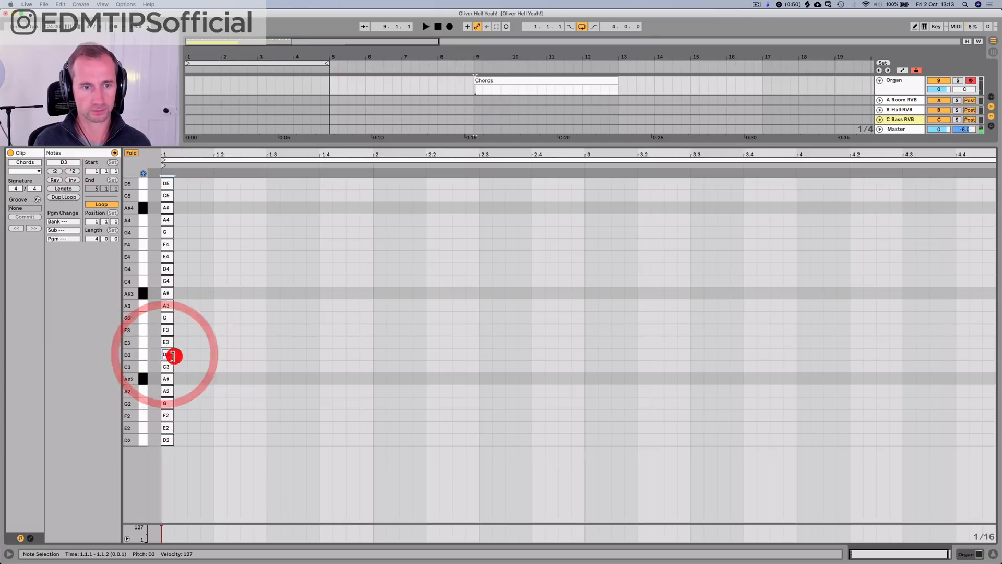
Step: Add an A#2 note at 1.1.2 beside the scale notes, lengthen it to 1.3.1 and play it back
click(168, 382)
double_click(180, 379)
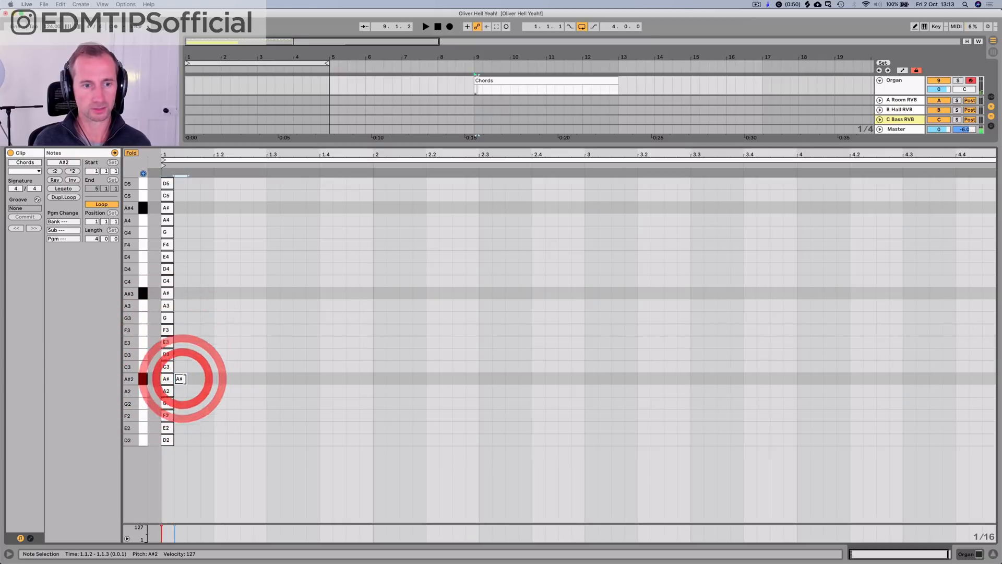
drag(203, 379, 253, 380)
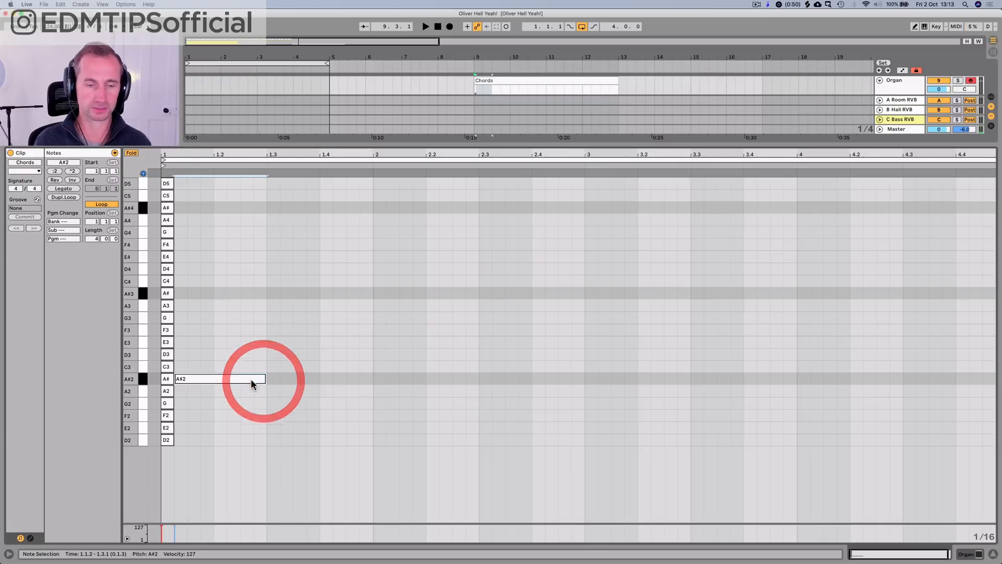
key(space)
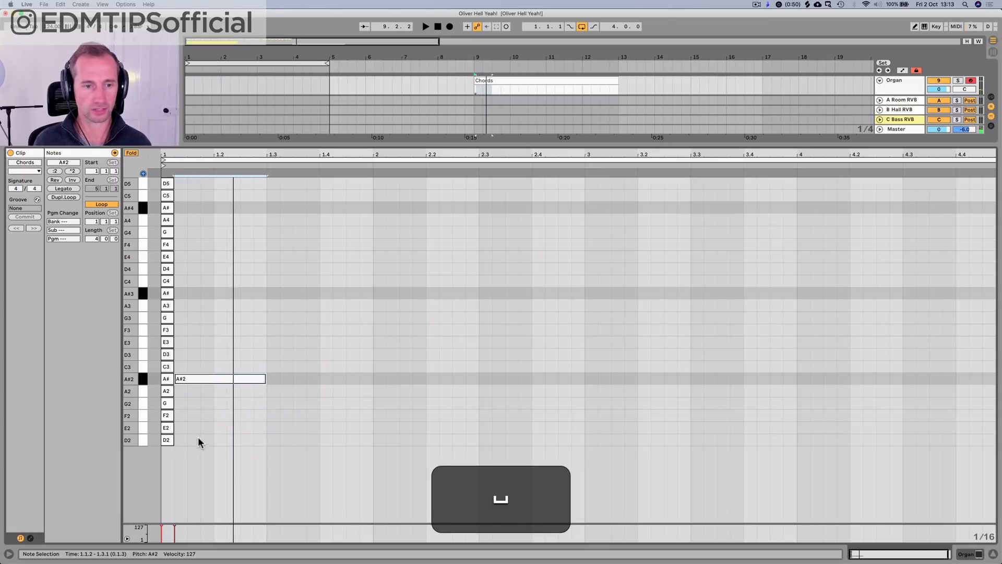
Step: Move all the scale guide notes one sixteenth before the clip start, and make the long A#2 note run from 1.1.1 to 1.3.1
drag(169, 455, 162, 152)
key(Left)
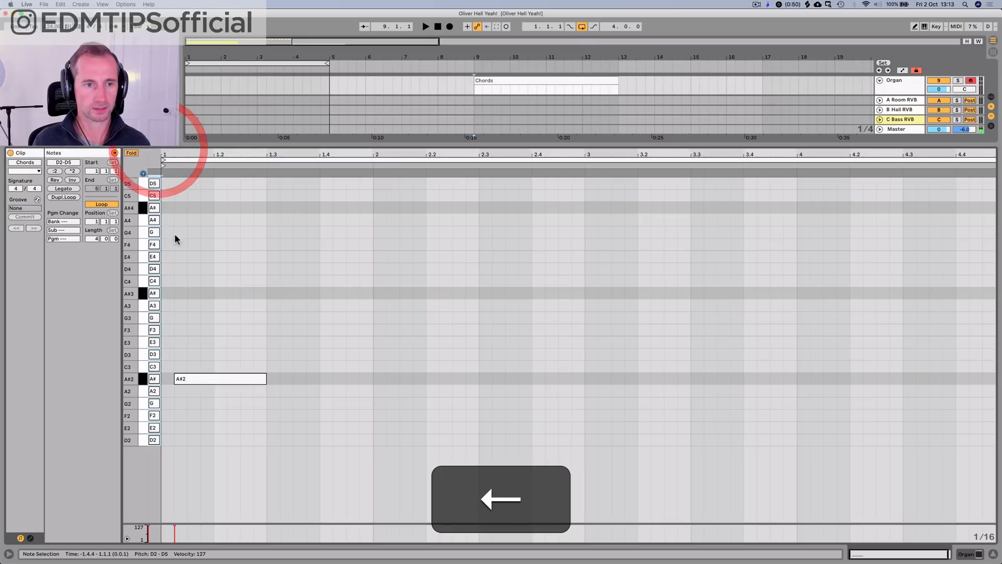
click(212, 379)
key(Left)
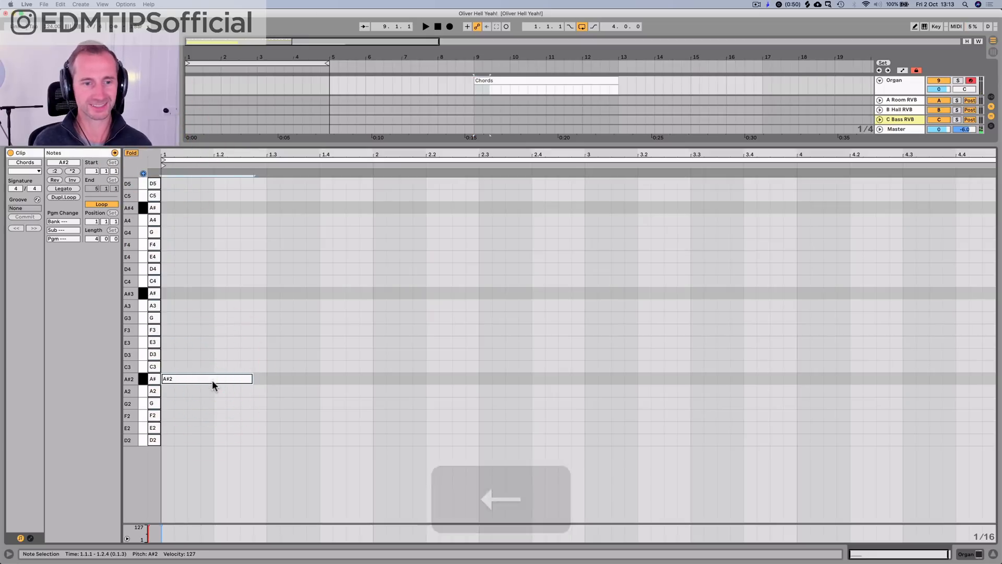
drag(252, 378, 265, 379)
Step: Extend the A#2 note to one full bar and add one-bar bass notes C3, D3 and F3 in bars 2, 3 and 4
key(space)
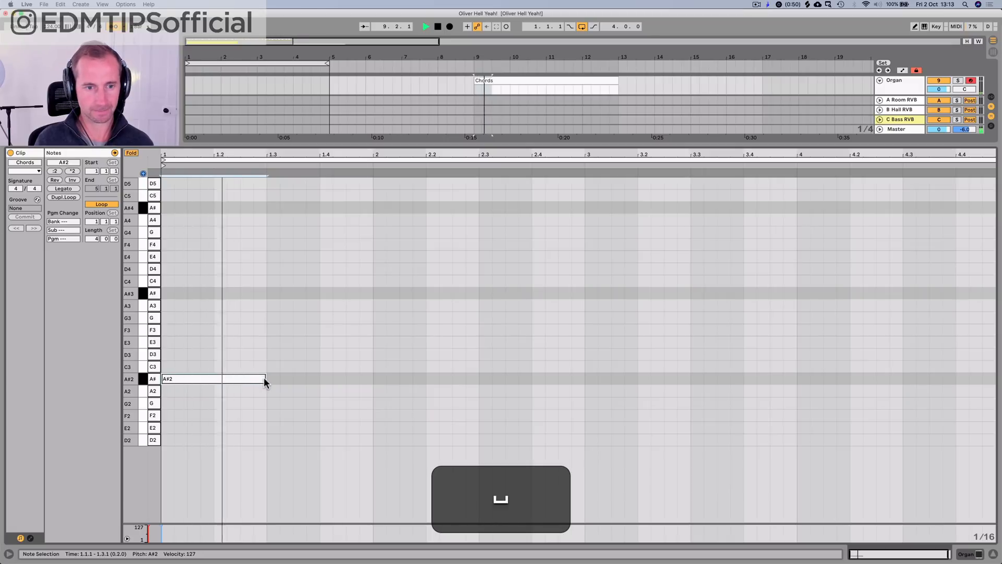
drag(264, 379, 967, 333)
key(space)
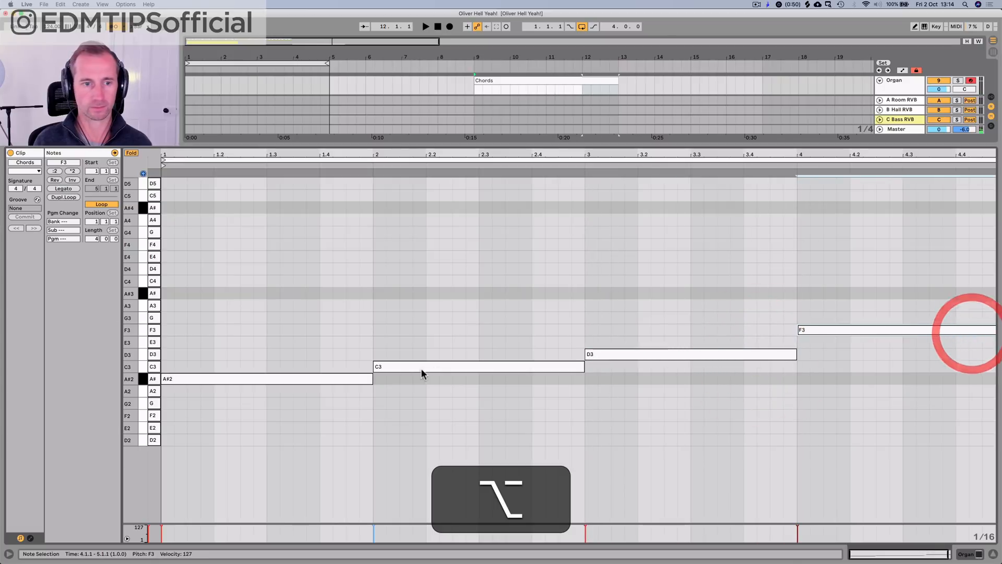
Step: Stack one-bar D4, F4 and A4 notes above the A#2 bass note in bar 1 and play back the chord
drag(227, 378, 221, 314)
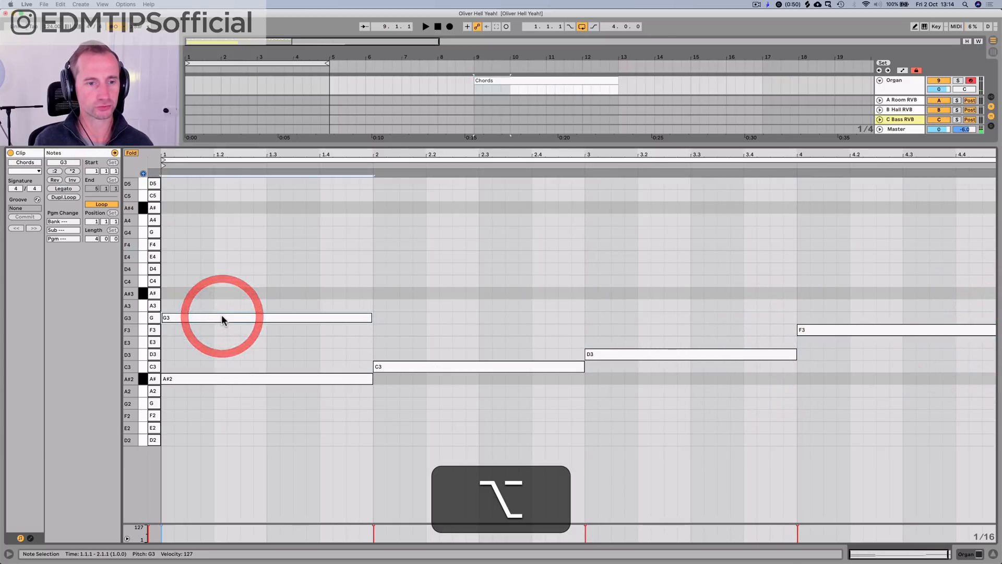
key(Up)
key(Up)
key(Up)
key(Up)
key(Up)
key(Up)
key(Up)
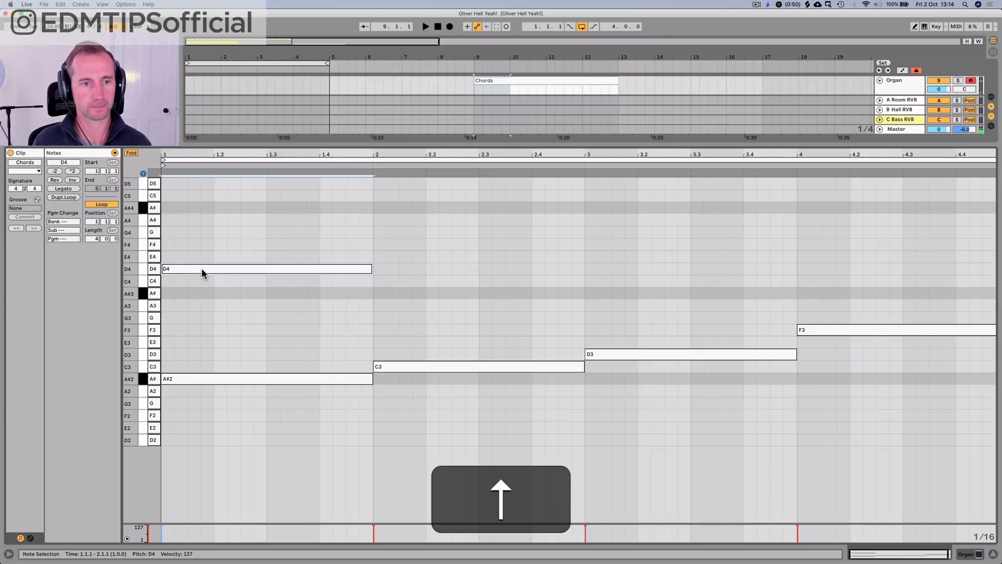
drag(201, 268, 198, 219)
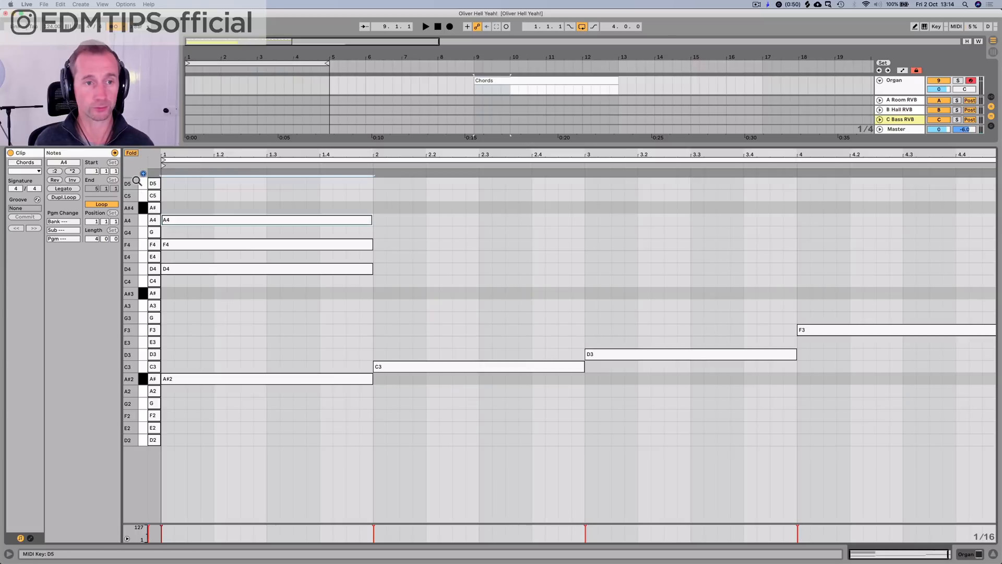
key(space)
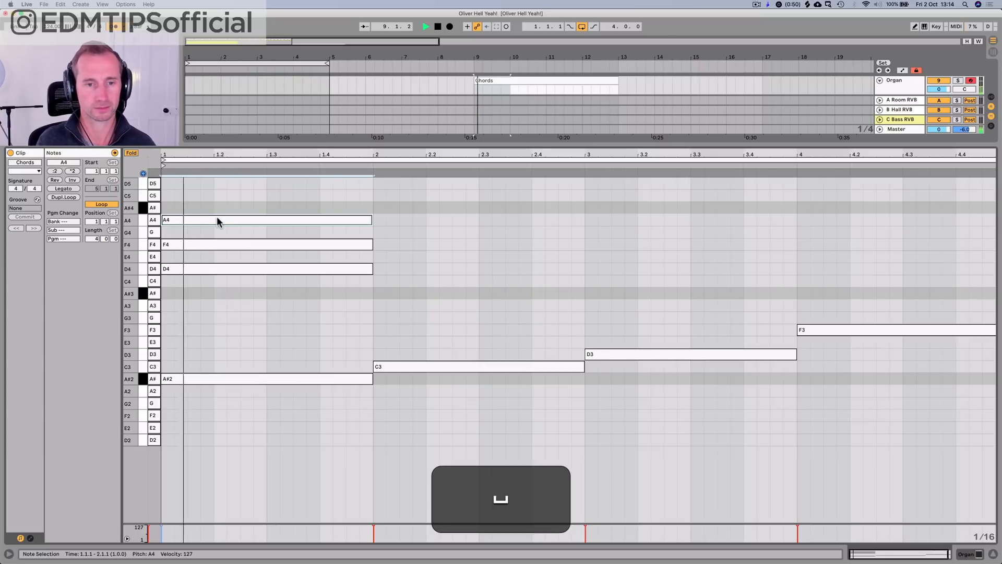
key(space)
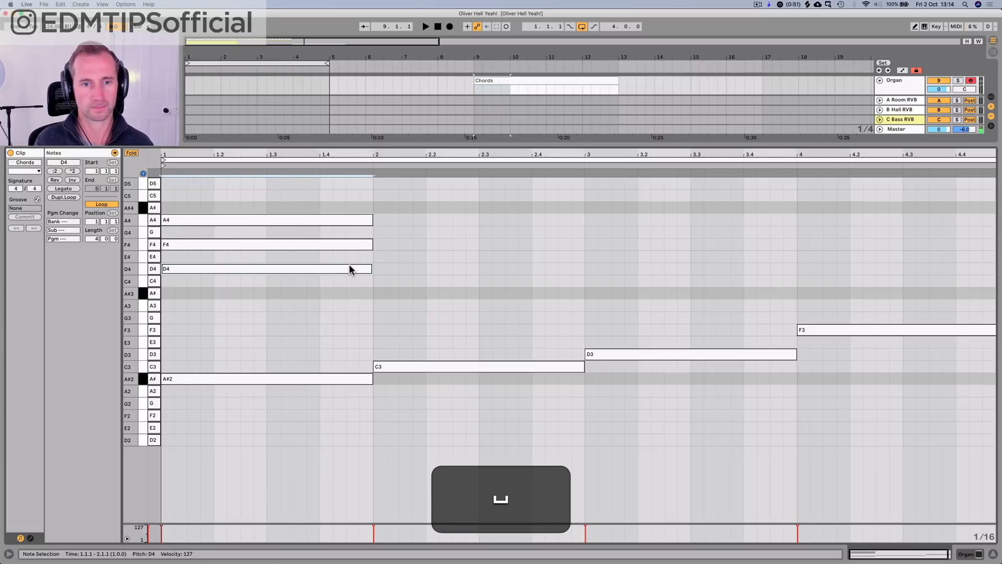
Step: Duplicate the D4, F4 and A4 notes of bar 1 into bars 2, 3 and 4
drag(321, 305, 314, 202)
key(super+d)
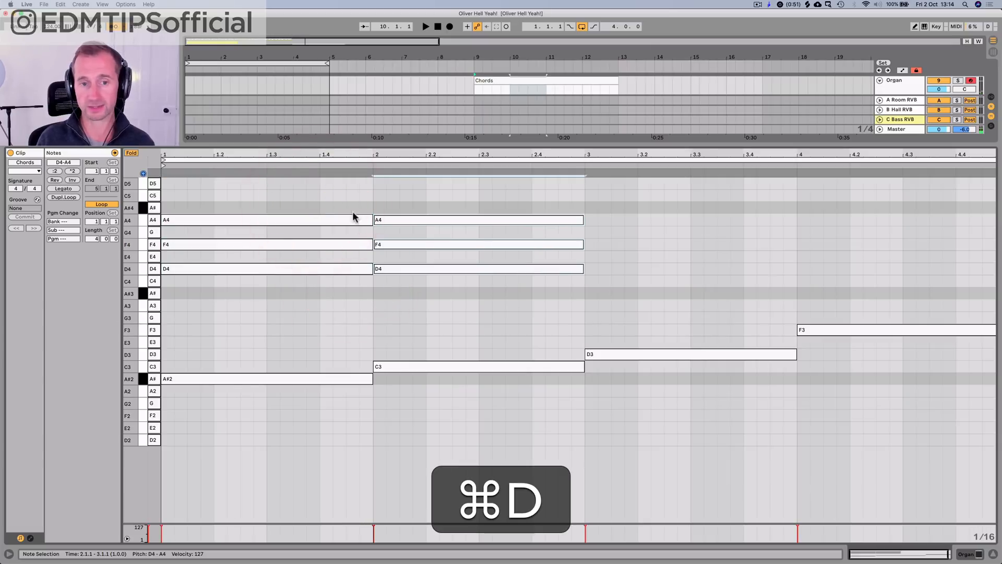
key(super+d)
key(super+d)
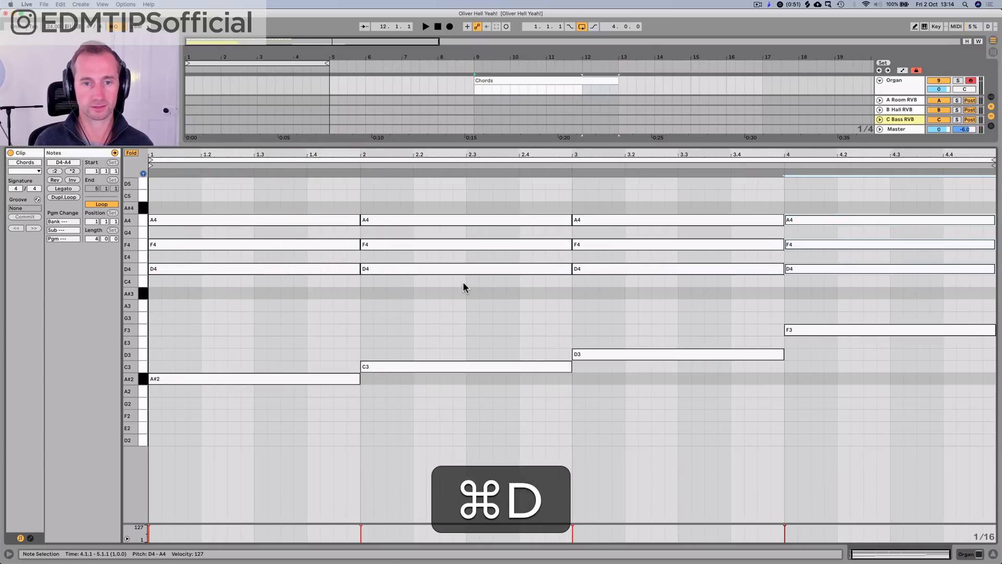
Step: During playback, lower the bar 2 chord's D4 note to C4 and its F4 note to E4
key(super+space)
click(453, 290)
click(447, 269)
key(Down)
key(Down)
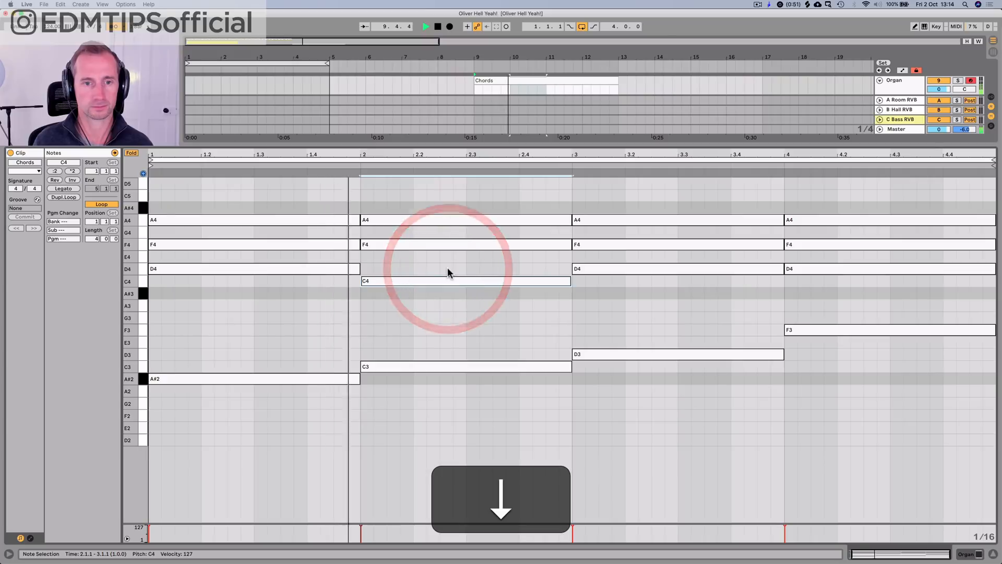
click(445, 244)
key(Down)
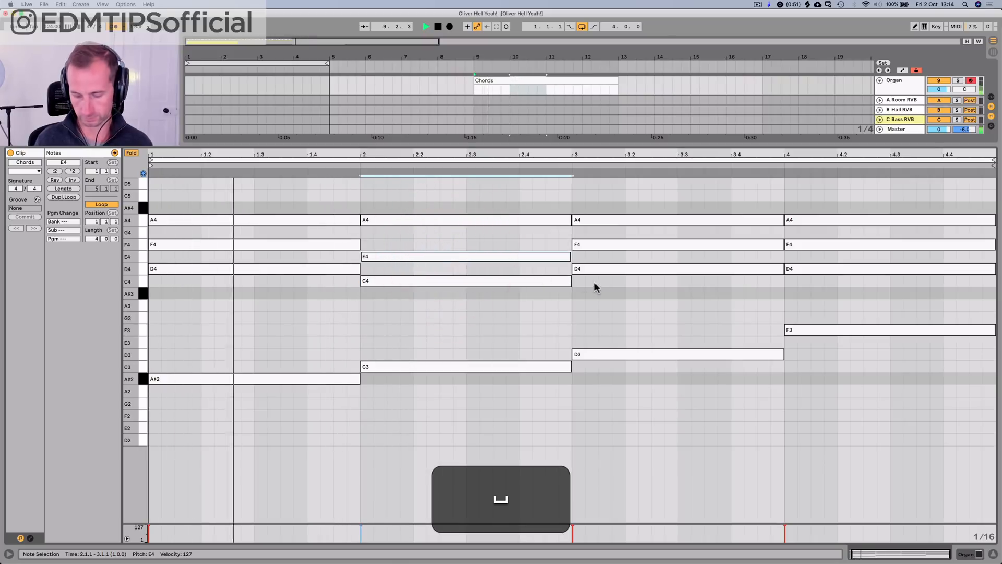
Step: Lower the bar 4 chord's D4 and F4 notes to C4 and E4, play that bar, and undo a trial shortening of the notes
click(675, 298)
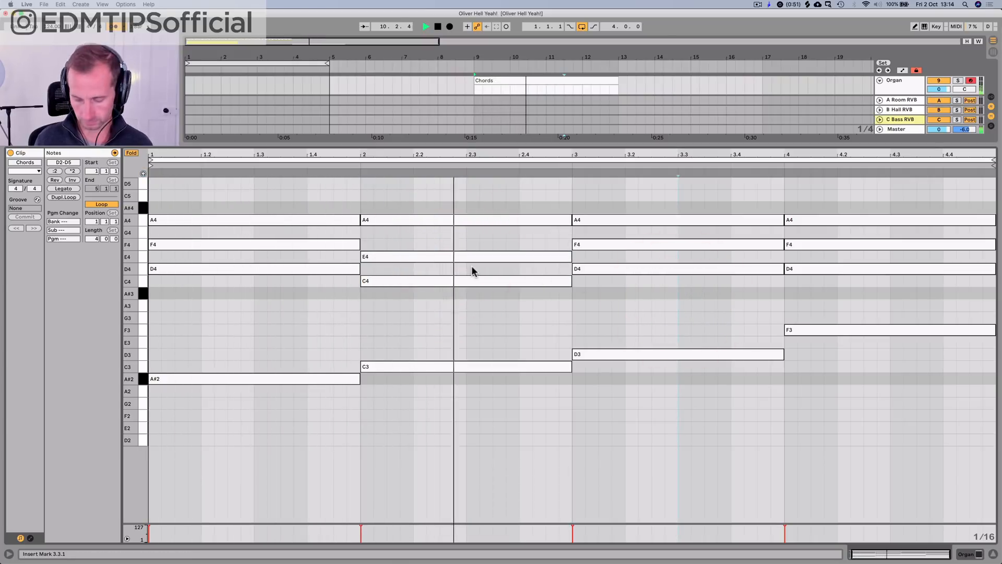
click(850, 269)
shift+click(852, 243)
key(Down)
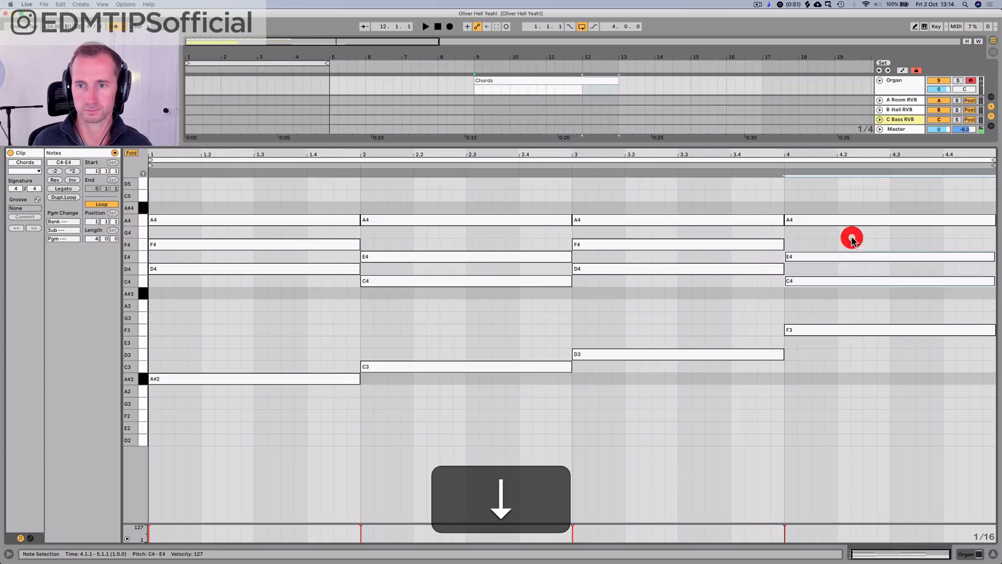
click(773, 166)
key(space)
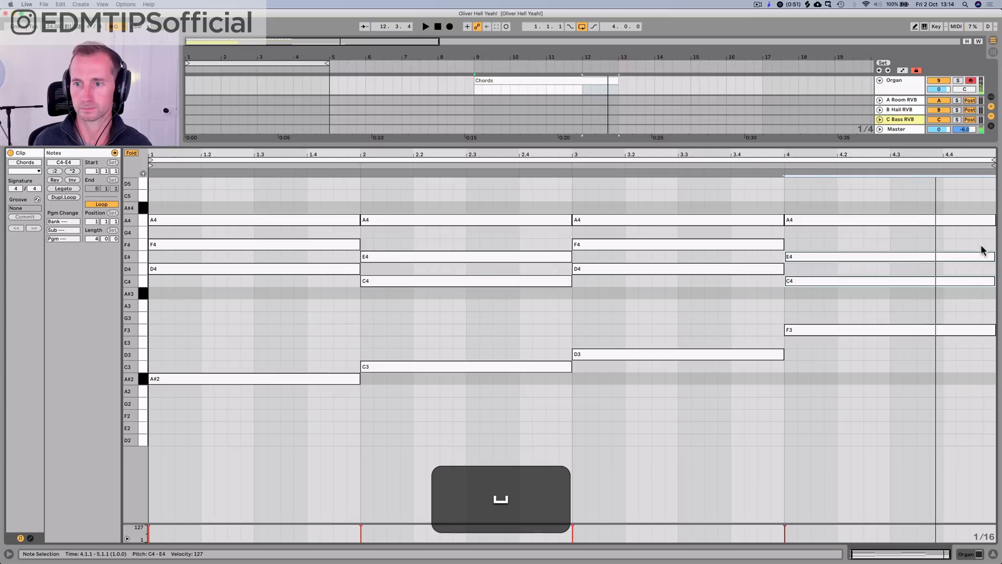
drag(993, 255, 953, 255)
key(super+z)
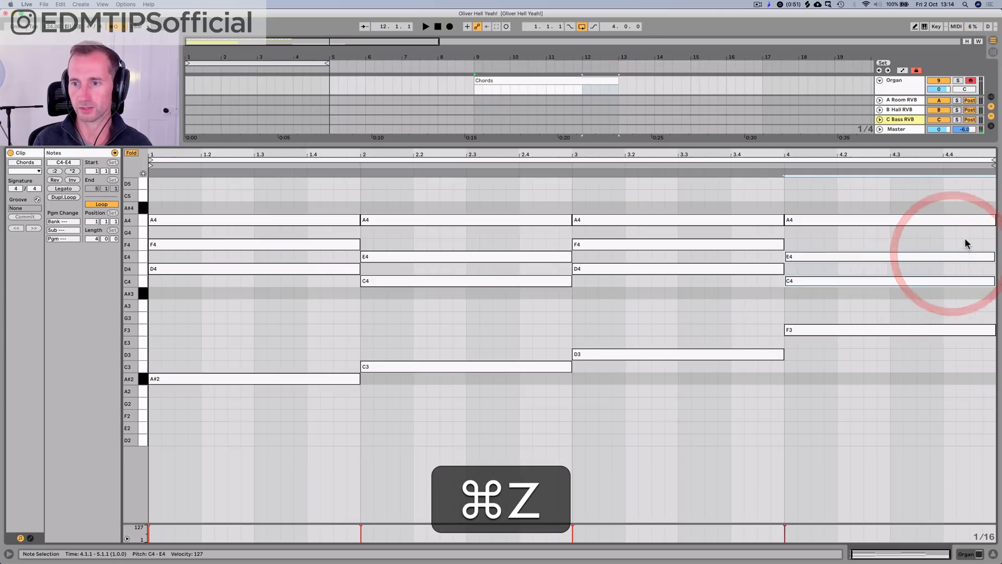
Step: Shorten bar 4's E4 to end at 4.4, fill that last beat with a G4 note, and play back the ending
click(966, 239)
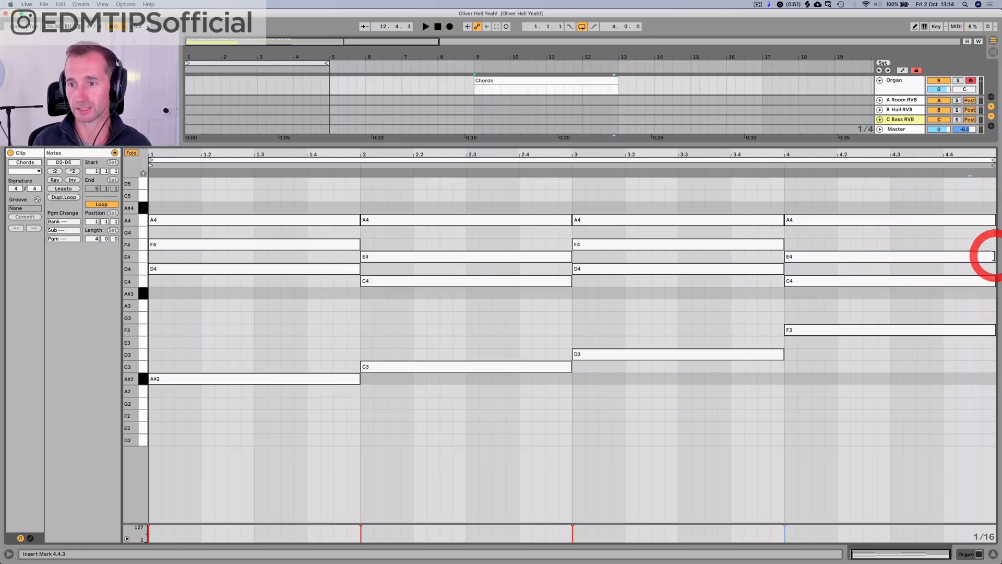
drag(993, 256, 942, 256)
double_click(949, 245)
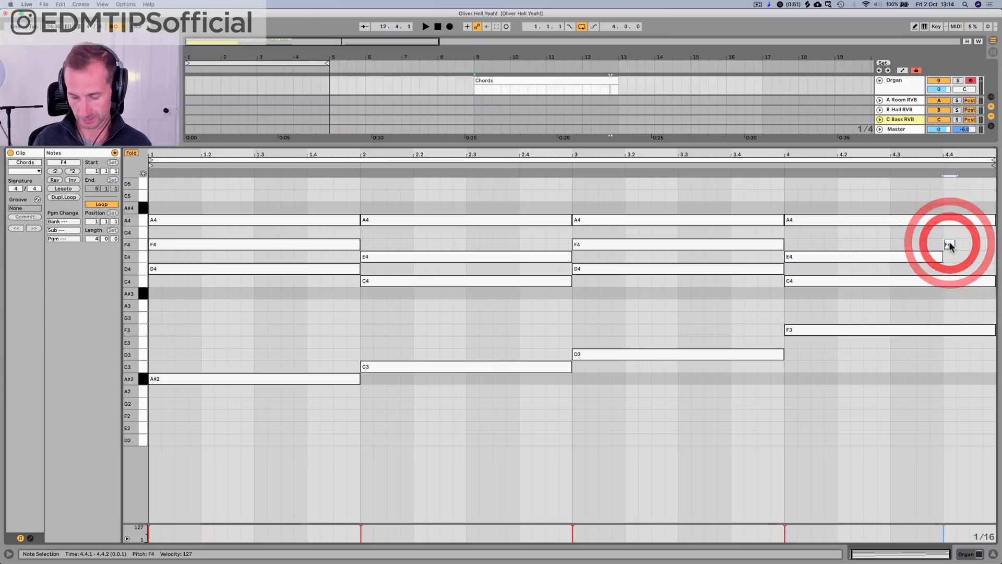
key(p)
click(949, 244)
key(Up)
drag(955, 230, 994, 227)
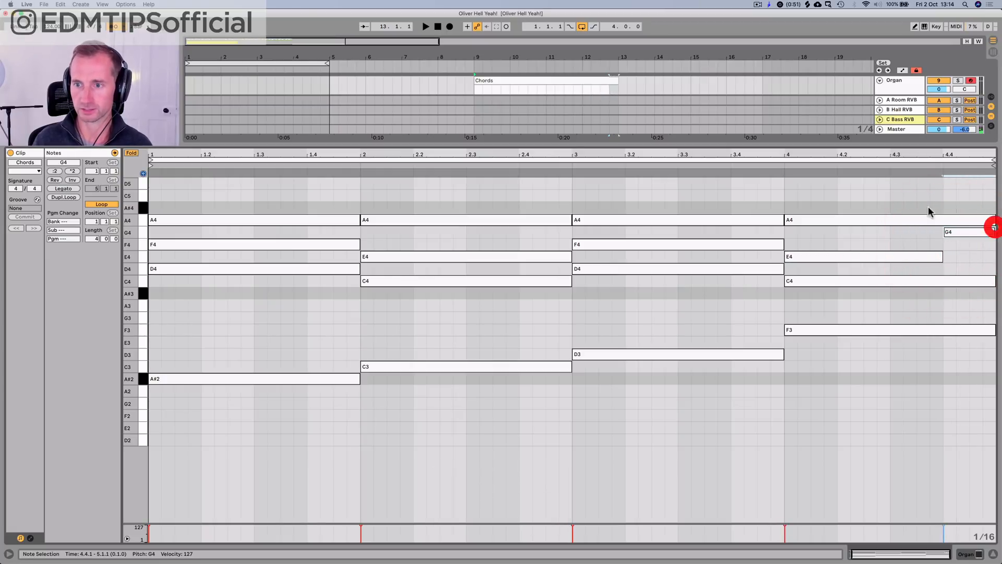
click(770, 160)
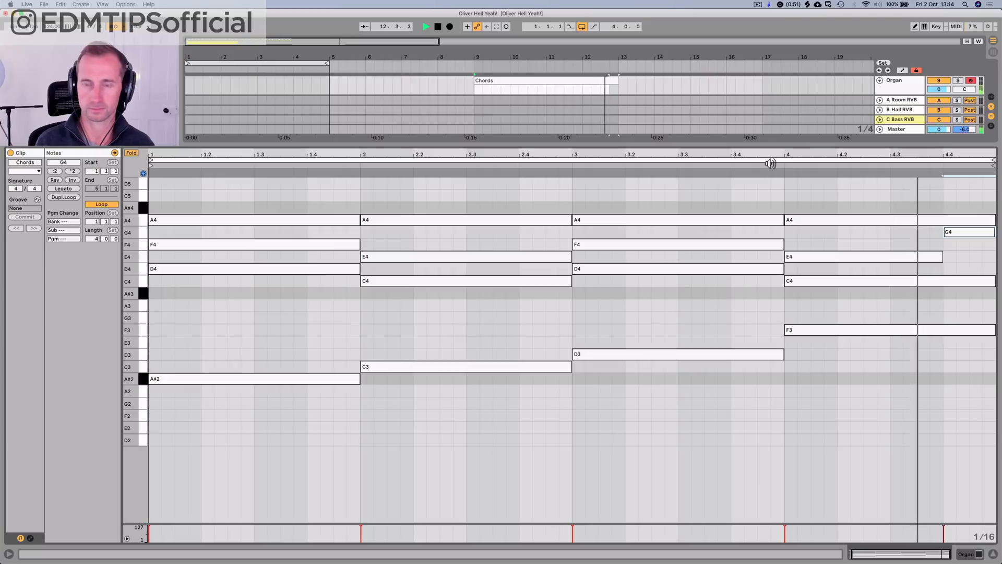
key(shift+space)
Step: Duplicate the four-bar Chords clip on the Organ track, consolidate both copies into one eight-bar clip and open its notes
key(shift+Tab)
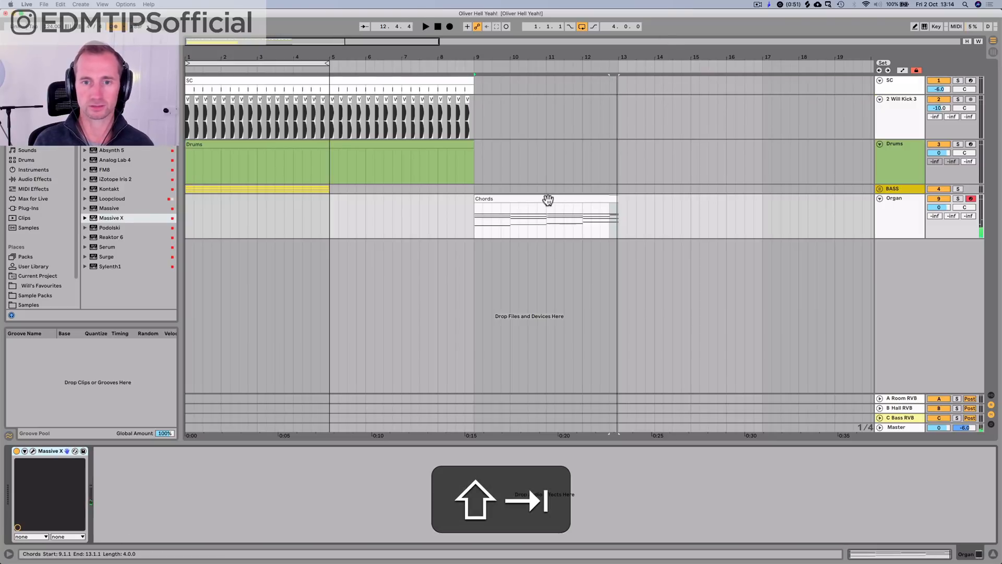
click(547, 199)
key(super+d)
shift+click(551, 198)
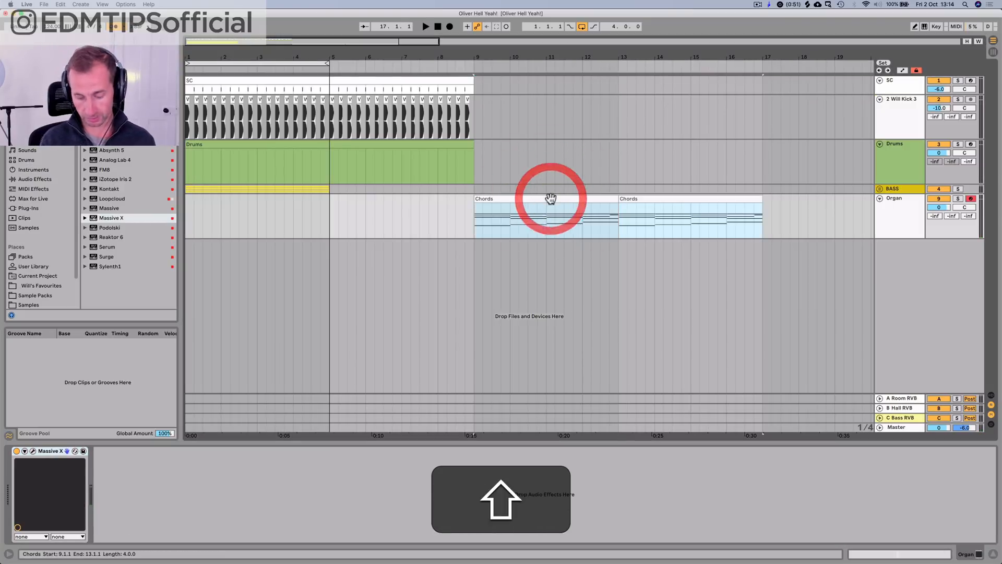
key(super+j)
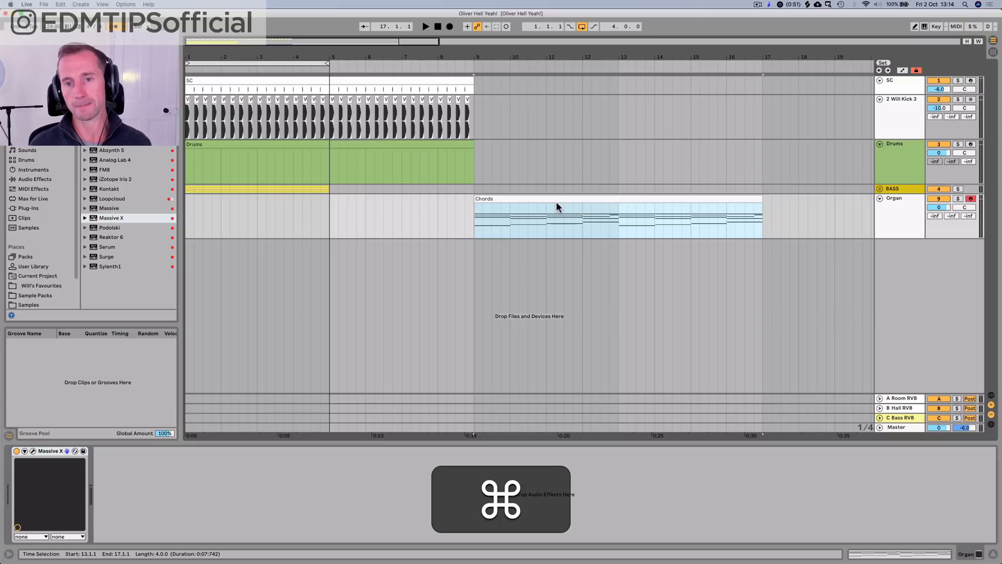
click(619, 202)
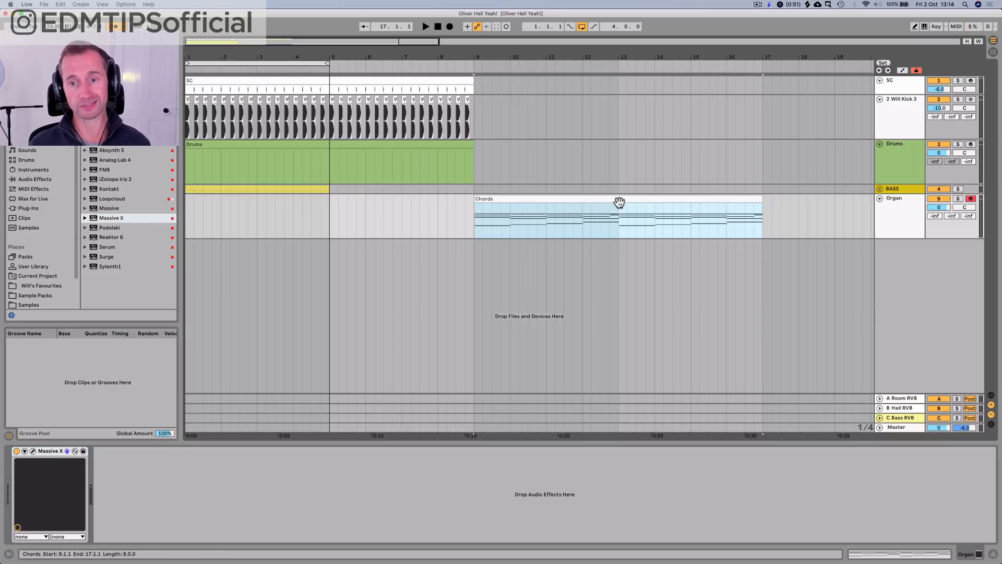
double_click(712, 200)
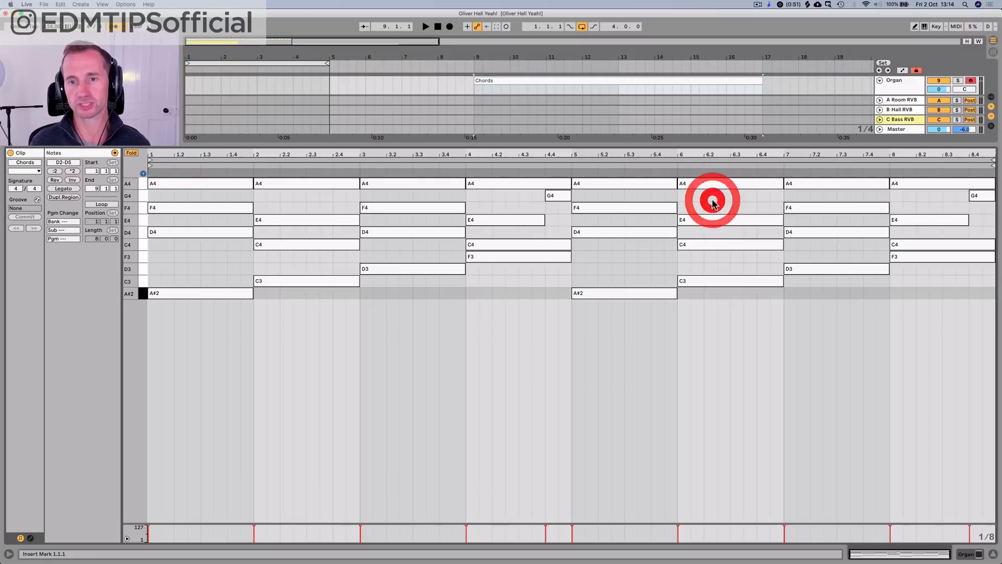
Step: Unfold the note editor to show every key and play the eight-bar chord clip from its start
click(131, 153)
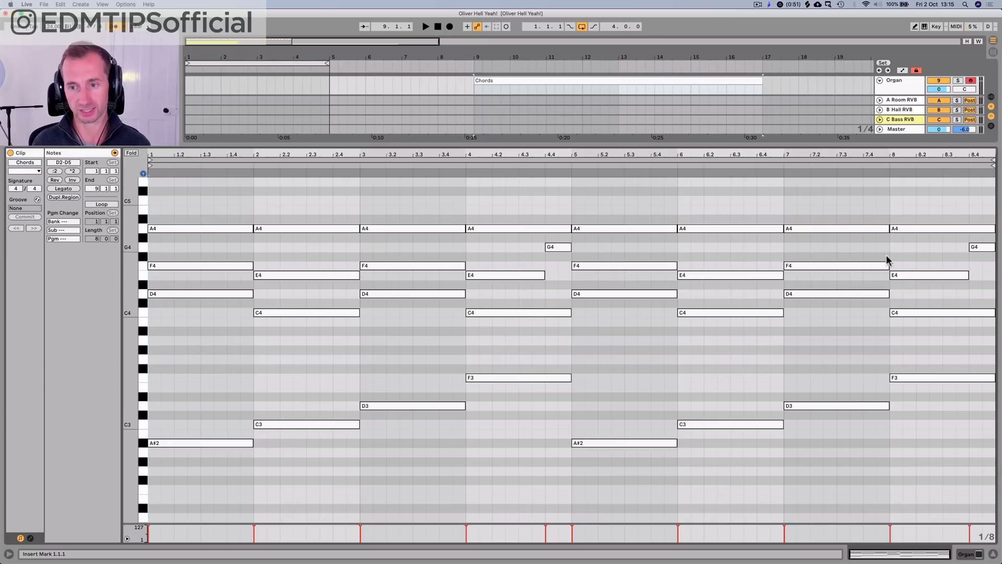
click(907, 311)
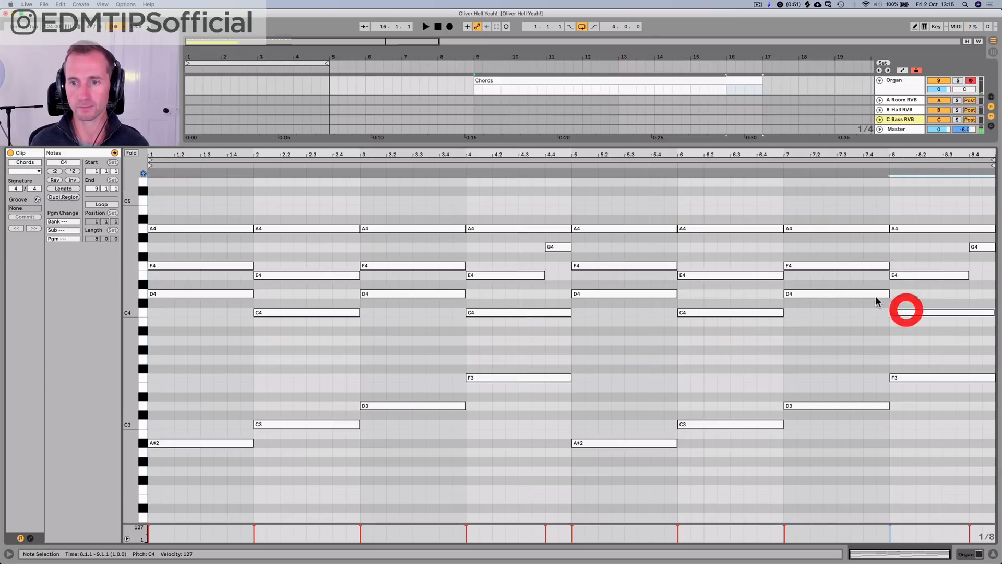
click(835, 250)
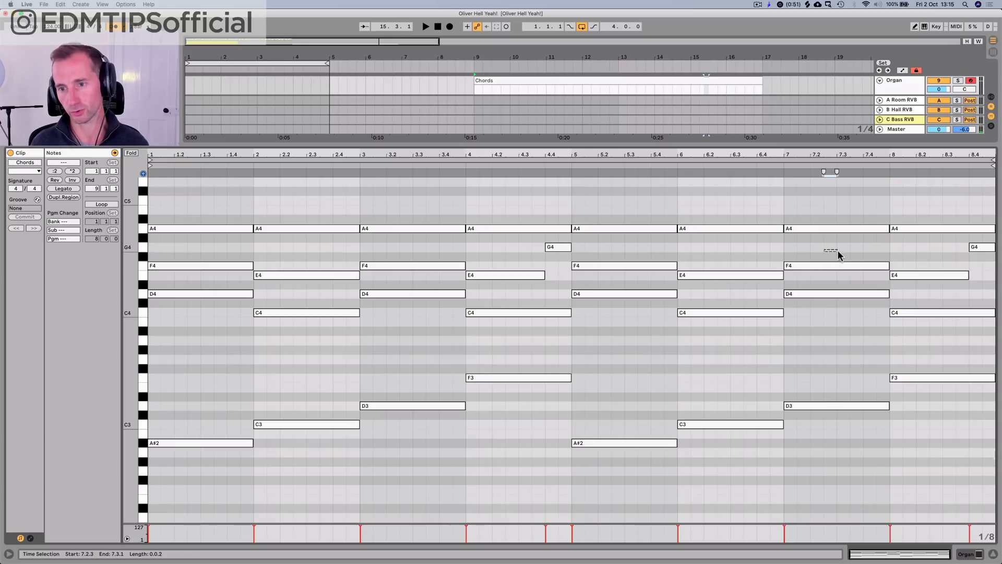
key(space)
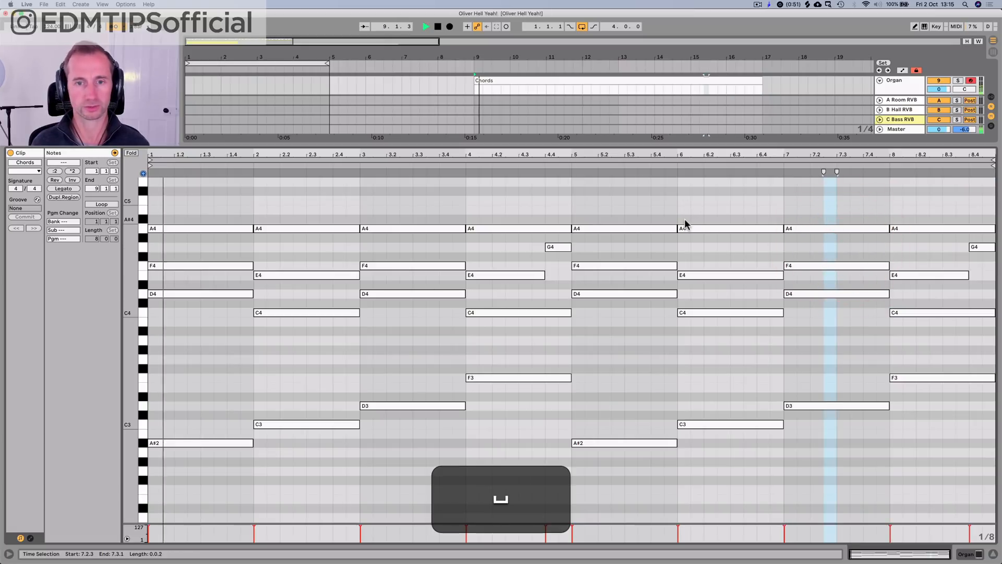
click(704, 201)
key(p)
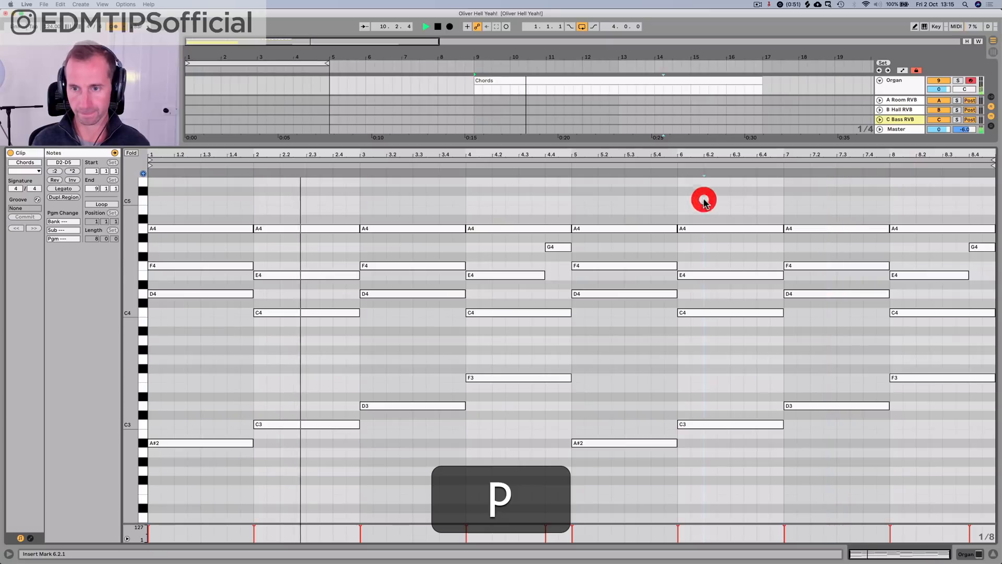
key(p)
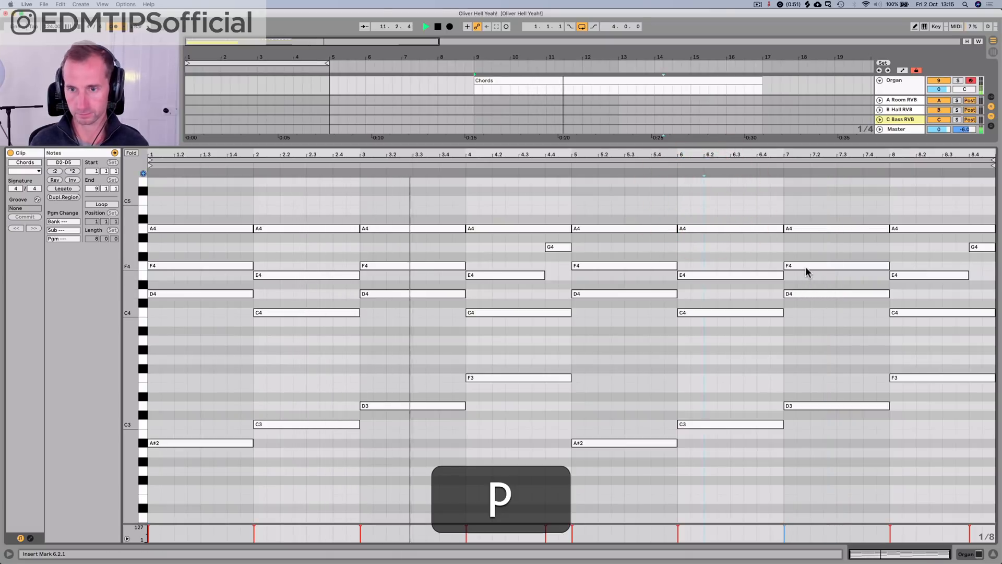
Step: Try raising bar 8's C4 to D4, bar 7's F4 to G4 and bar 8's E4 to F4 during playback
click(906, 311)
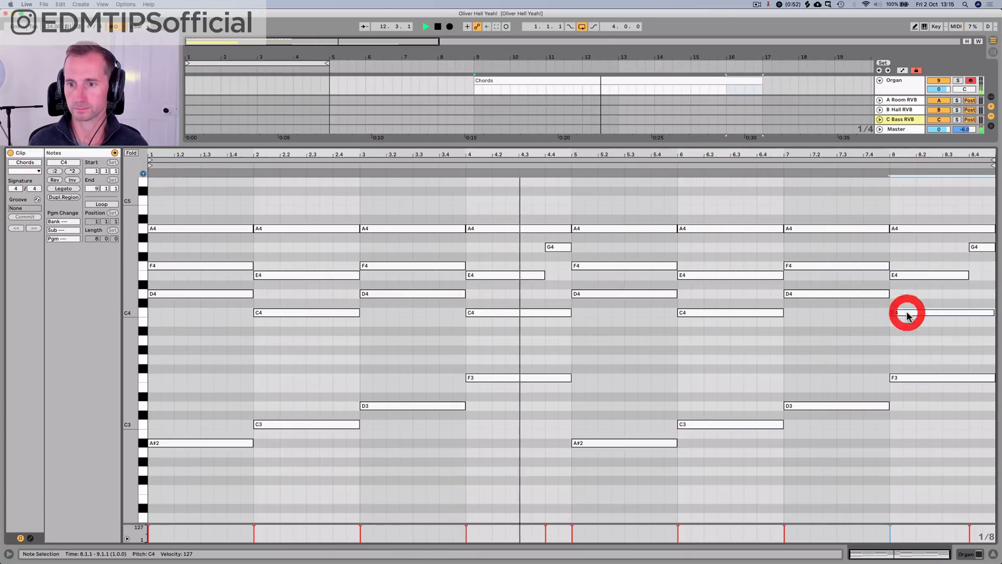
key(Up)
key(Up)
click(850, 266)
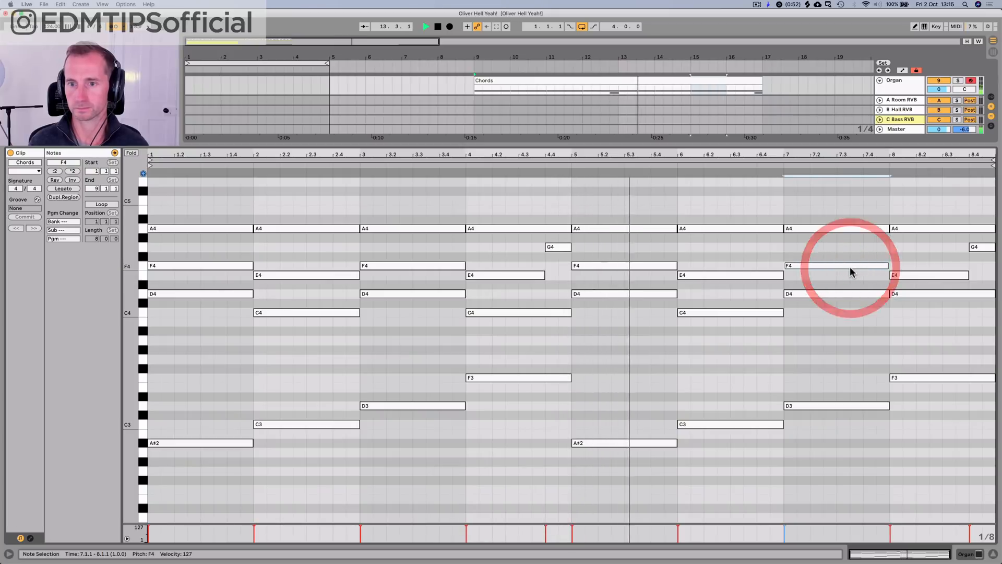
key(Up)
key(Up)
click(893, 274)
key(Up)
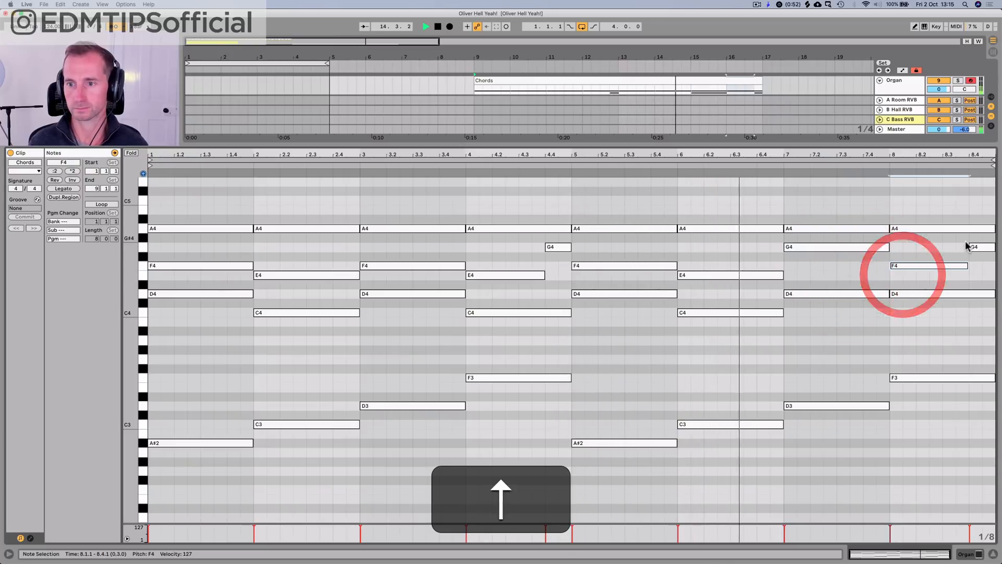
Step: Try lowering the G4 note on bar 8's last beat to F4 and stop playback
click(976, 247)
key(Down)
key(Down)
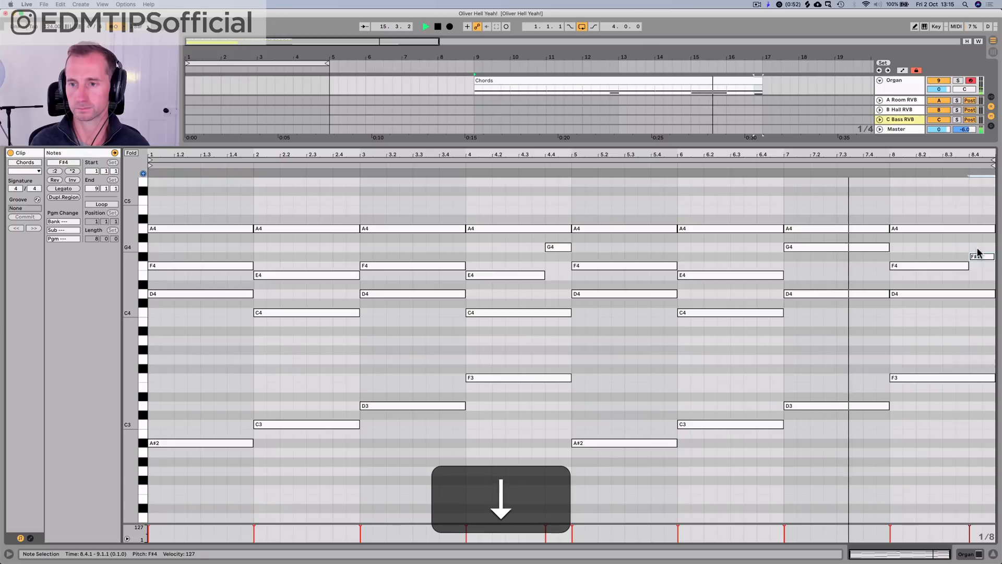
key(space)
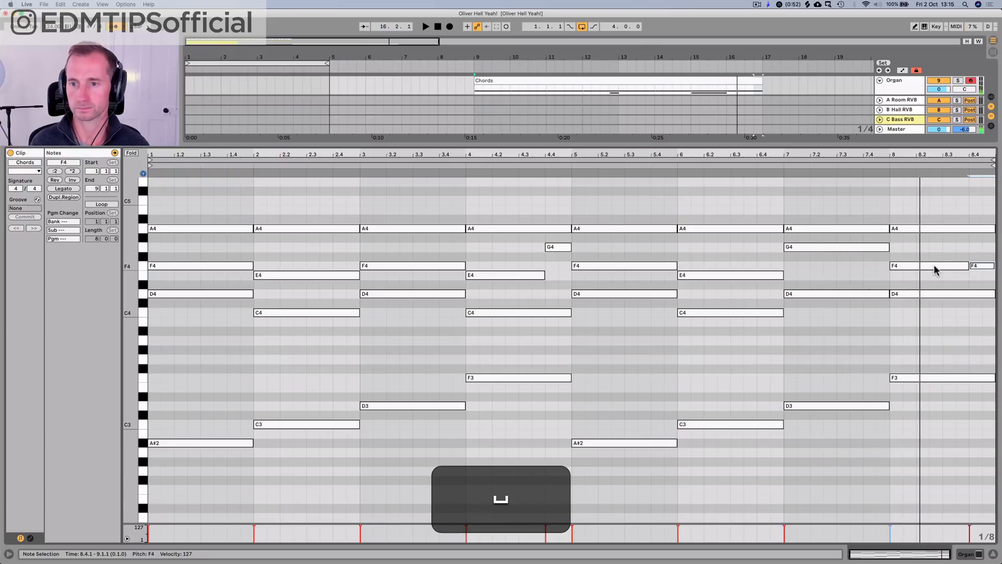
Step: Try lowering bar 8's F3 bass note to D3
click(906, 285)
click(906, 378)
key(Down)
key(Down)
key(Down)
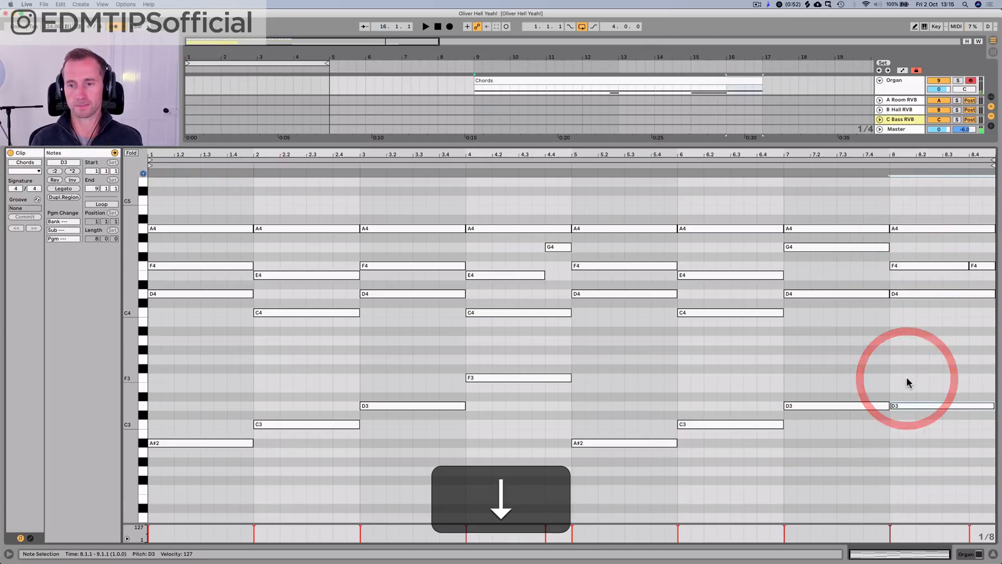
Step: Undo all the trial pitch changes in bars 7 and 8 while keeping the consolidated eight-bar clip
key(super+z)
key(super+z)
key(super+z)
key(super+z)
key(super+z)
key(super+z)
key(super+z)
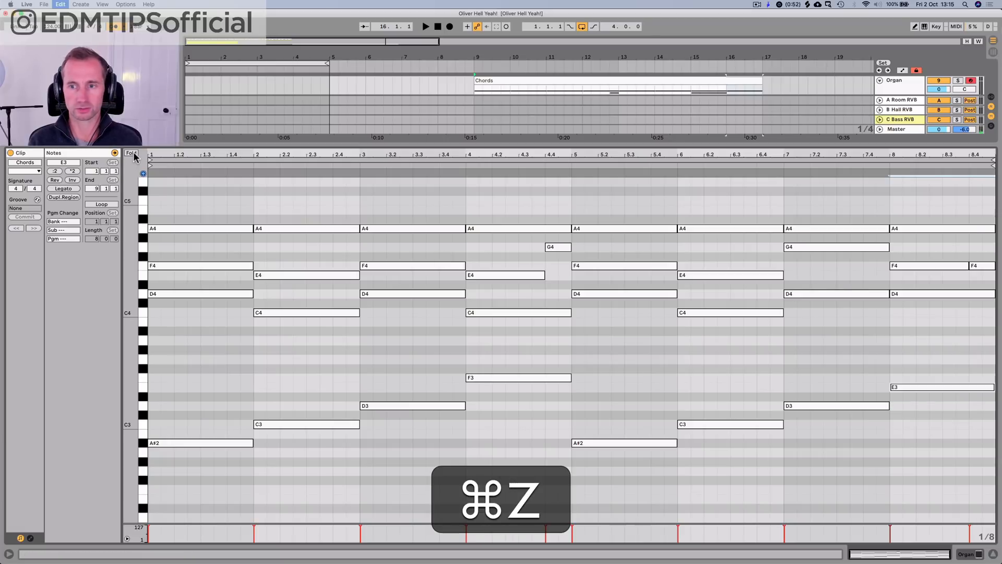
key(super+z)
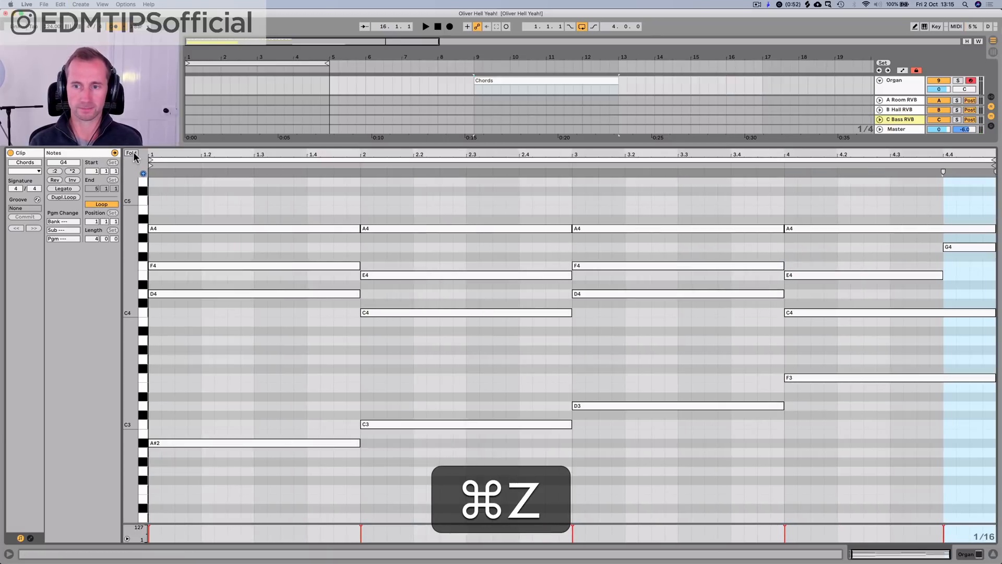
key(shift+super+z)
key(shift+super+z)
key(shift+super+z)
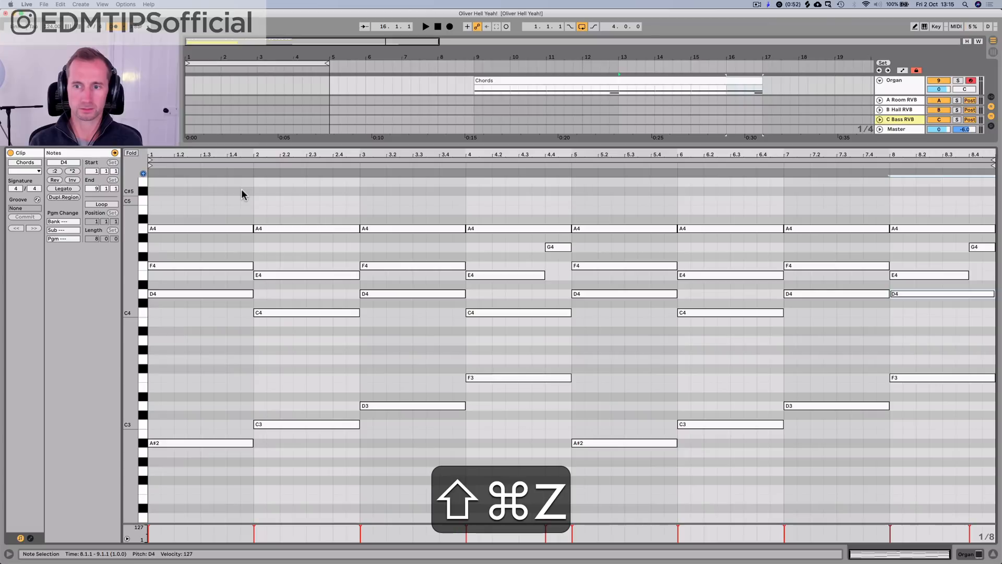
key(super+z)
Step: Fold the note editor to the used pitches to review the chords, and unfold it again
click(131, 154)
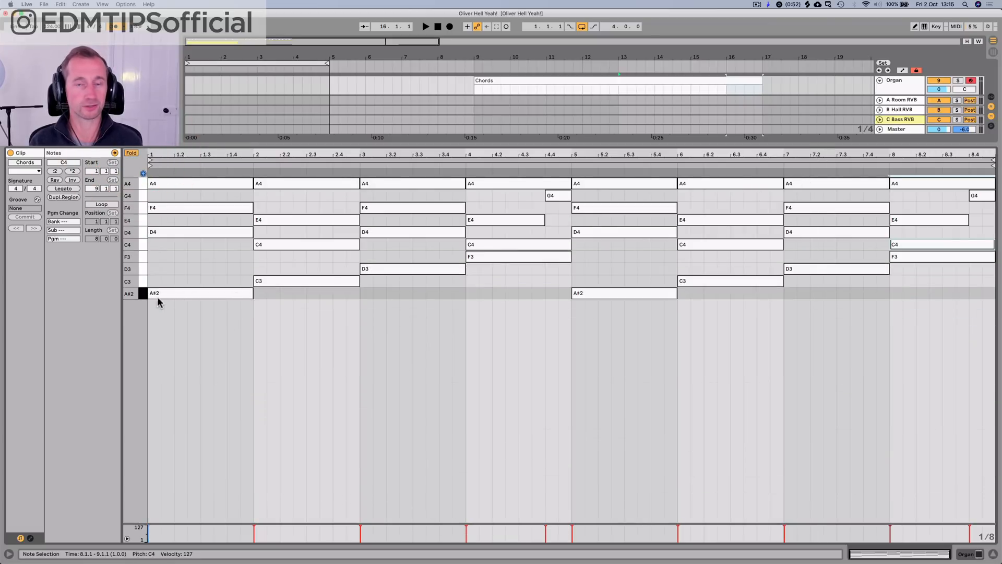
click(929, 287)
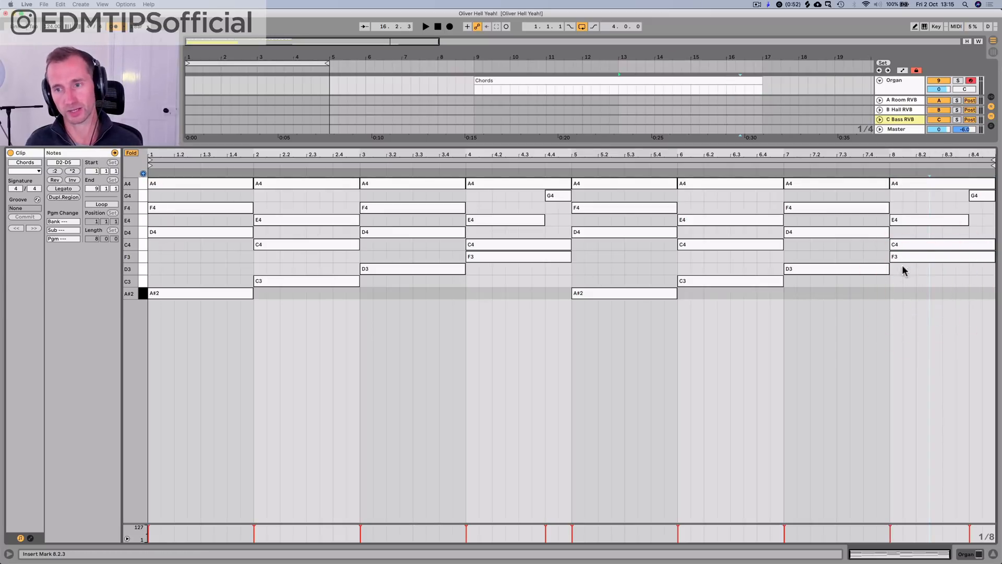
click(129, 154)
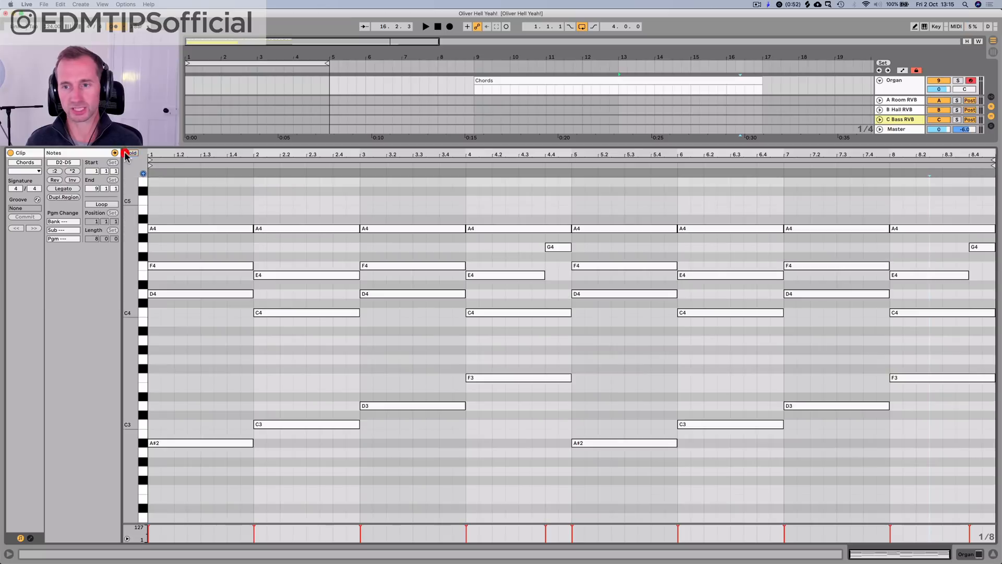
Step: Audition the D4, F4 and A4 notes of the bar 7 chord individually
click(812, 290)
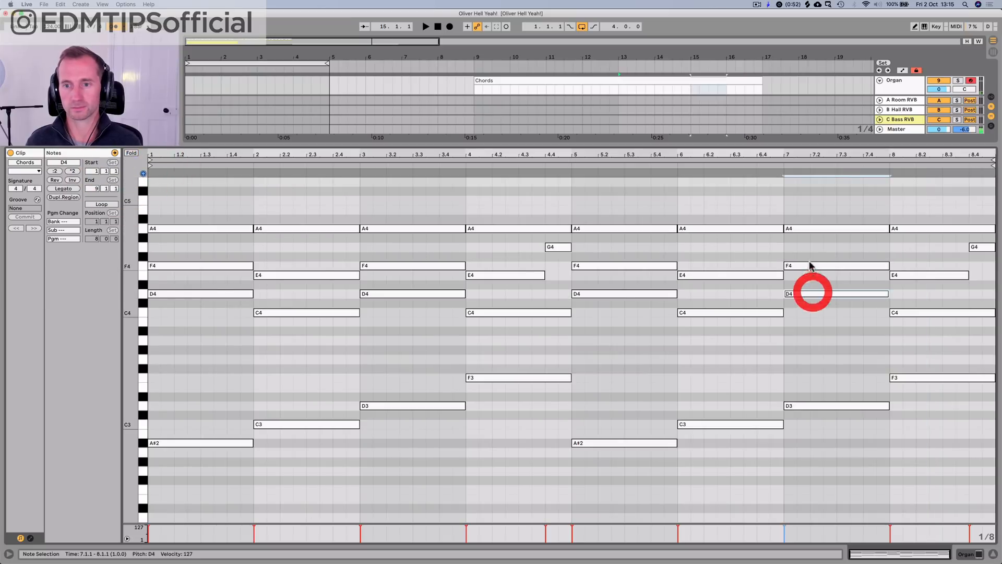
click(803, 228)
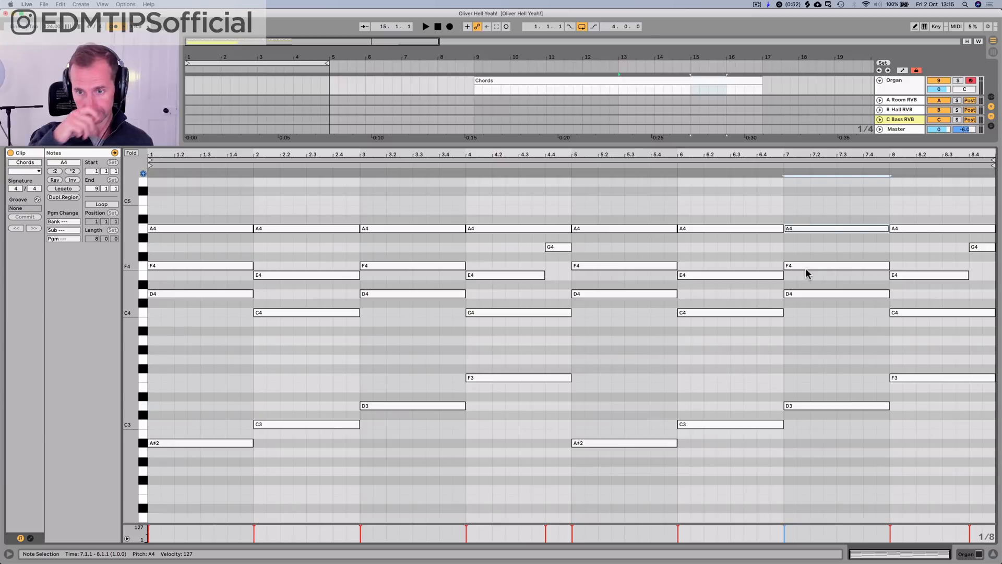
click(806, 268)
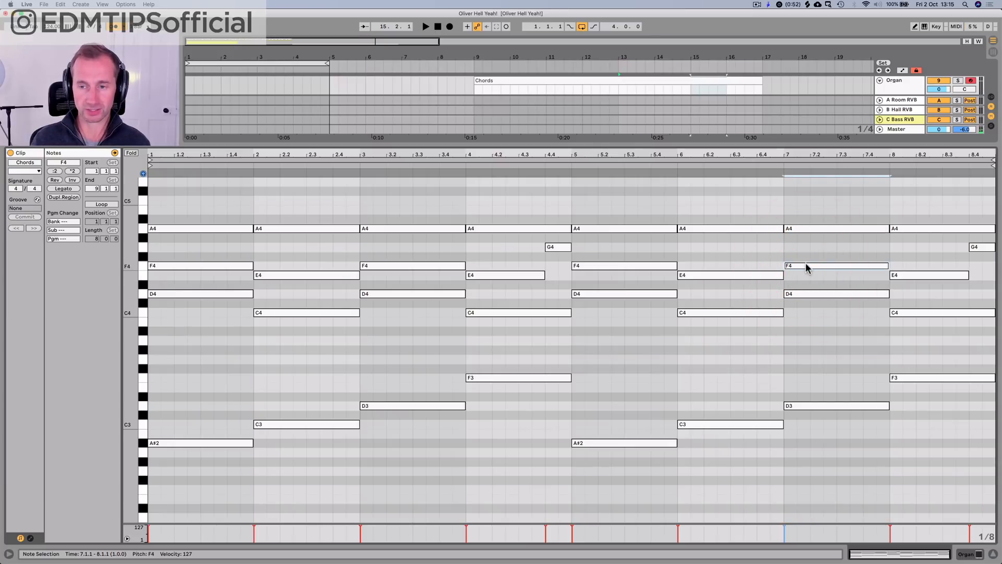
click(807, 295)
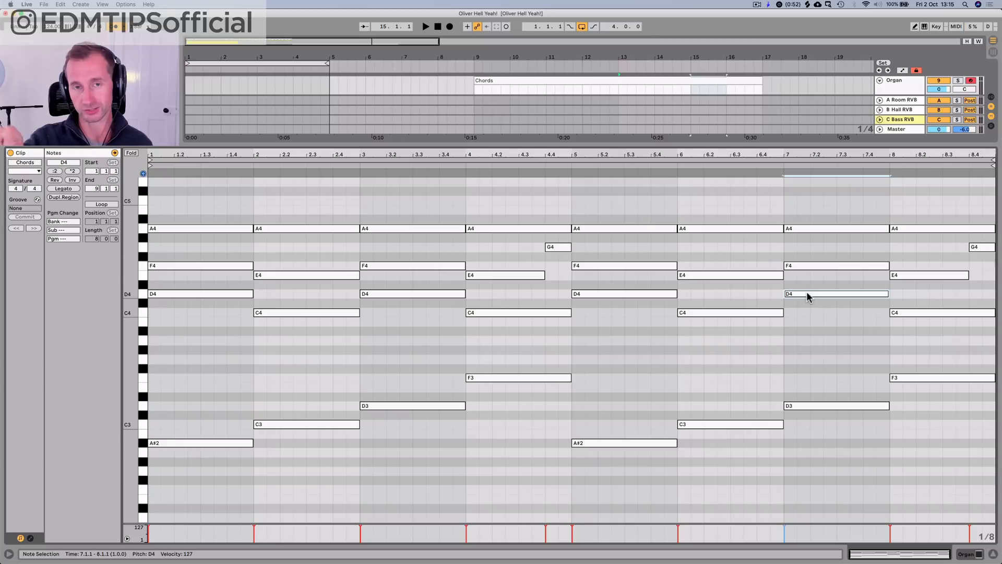
click(806, 294)
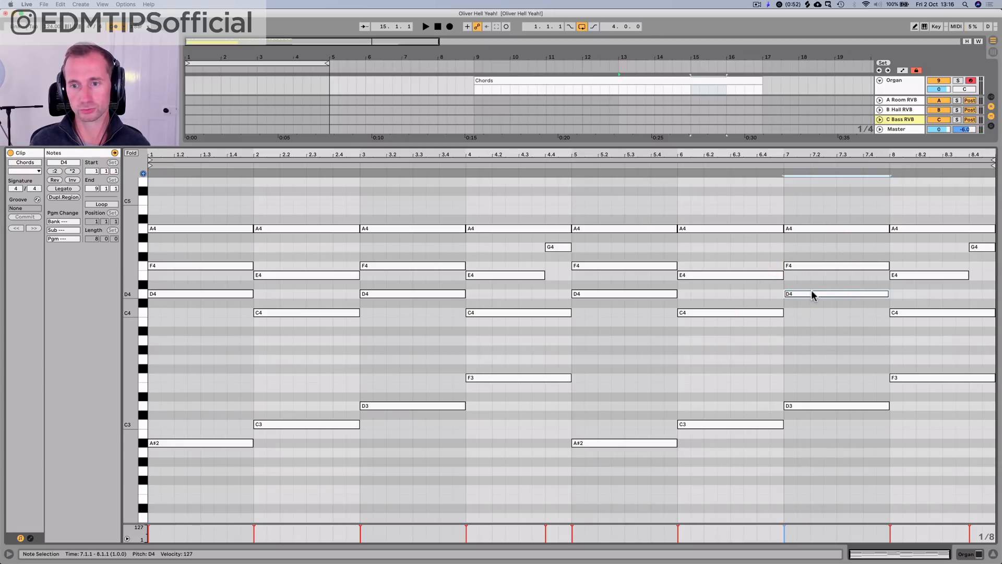
click(811, 293)
click(794, 265)
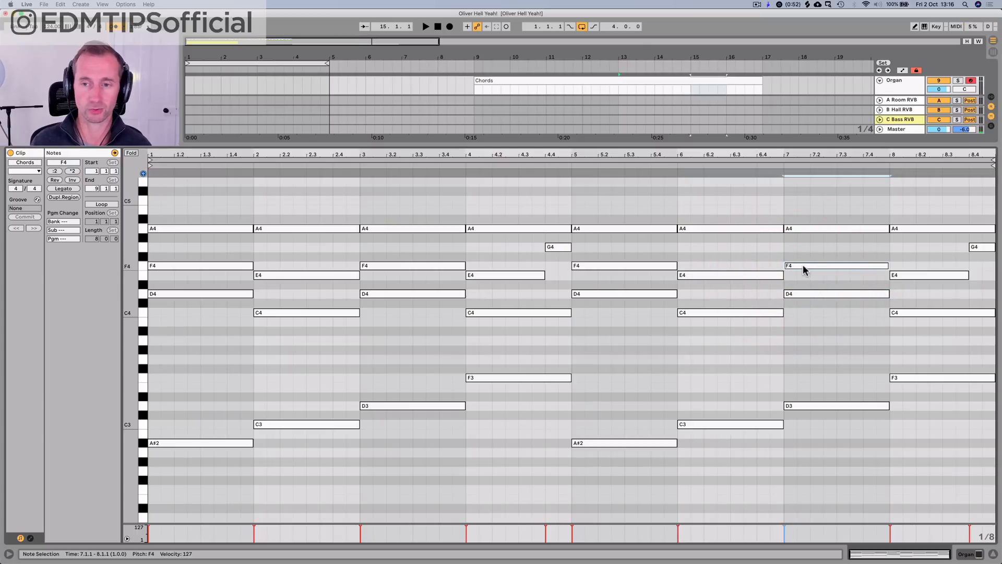
click(803, 266)
click(796, 293)
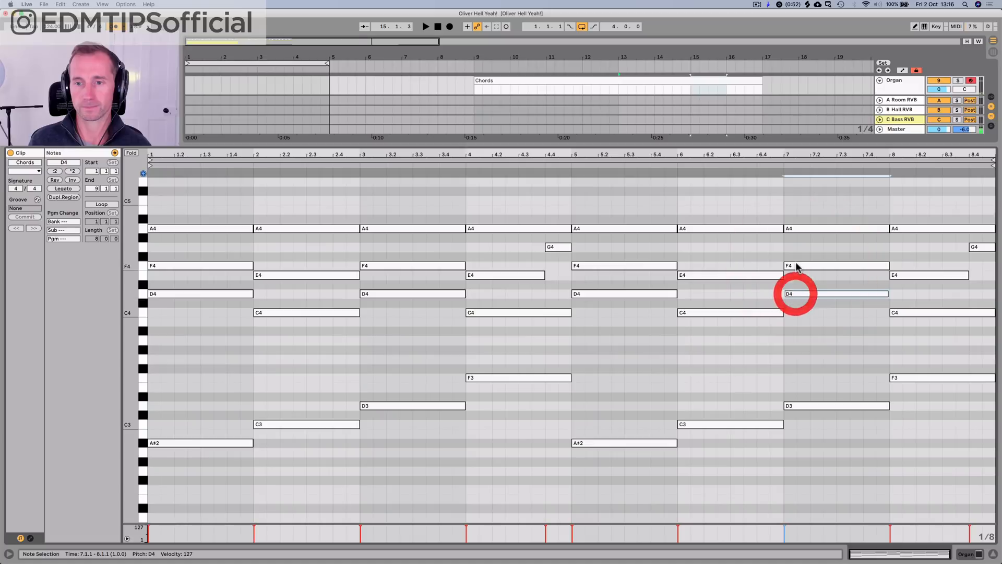
click(798, 264)
click(791, 229)
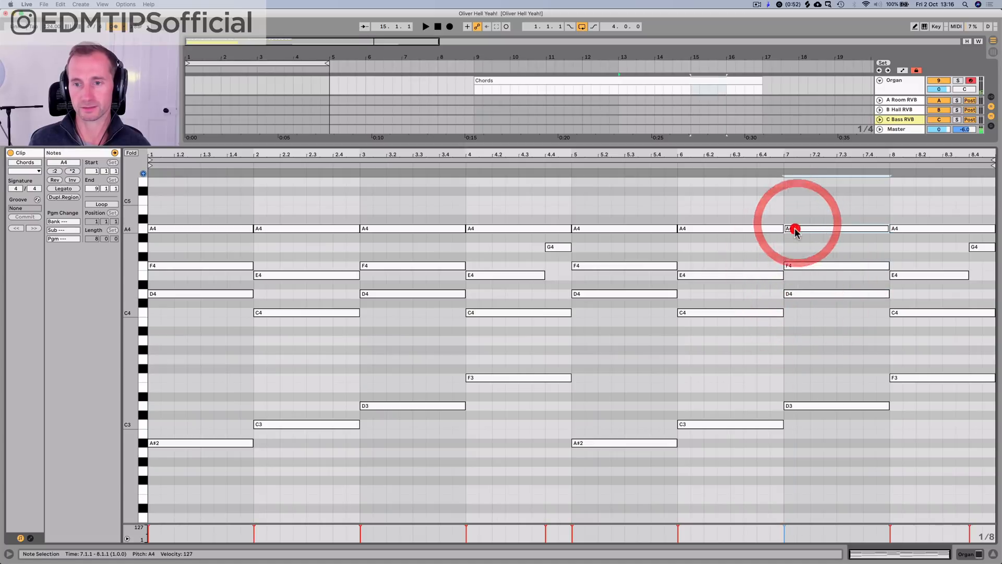
Step: Try raising the F4 in the bar 7 chord to F#4 and play the passage back
click(803, 266)
key(Up)
key(super+a)
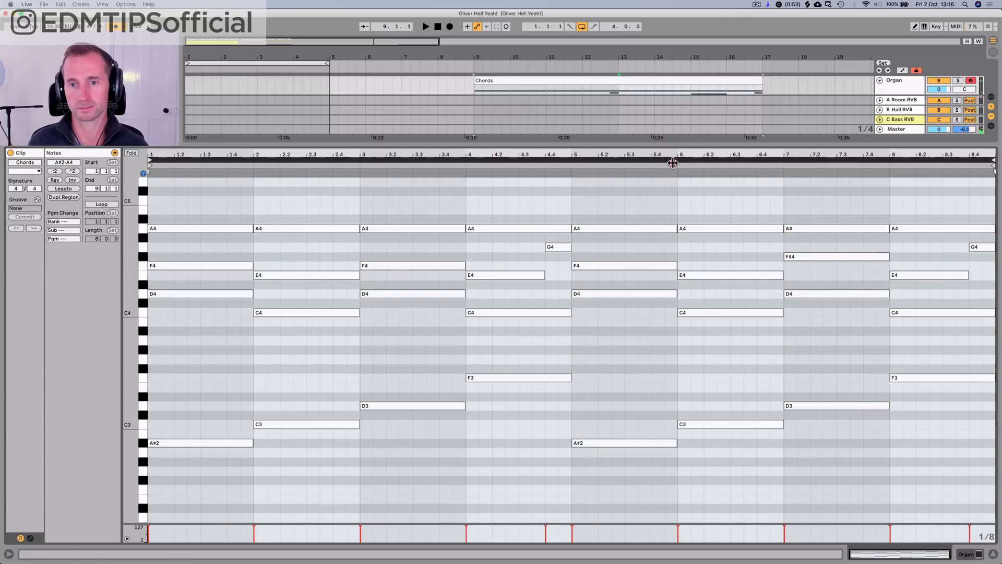
click(671, 161)
click(789, 208)
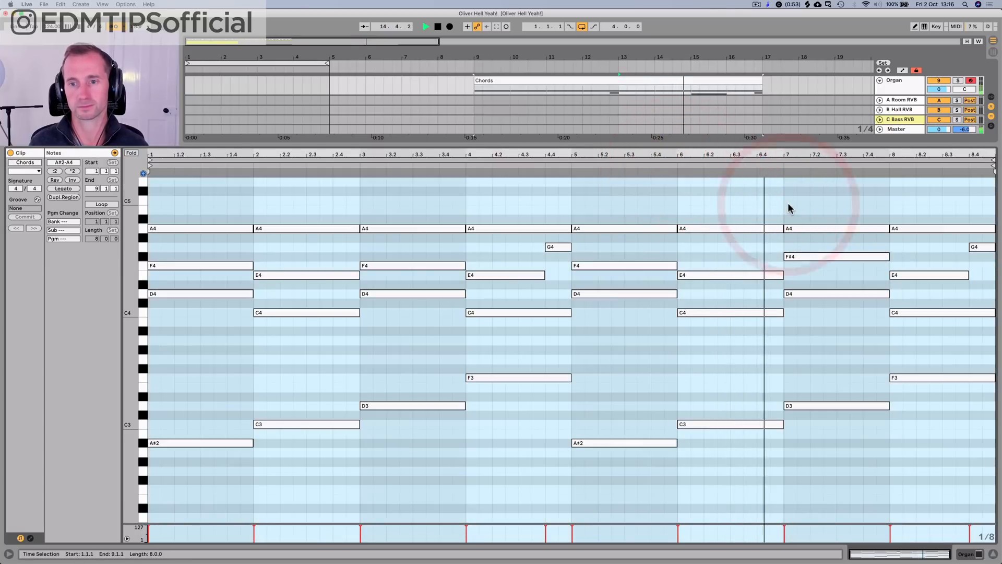
key(space)
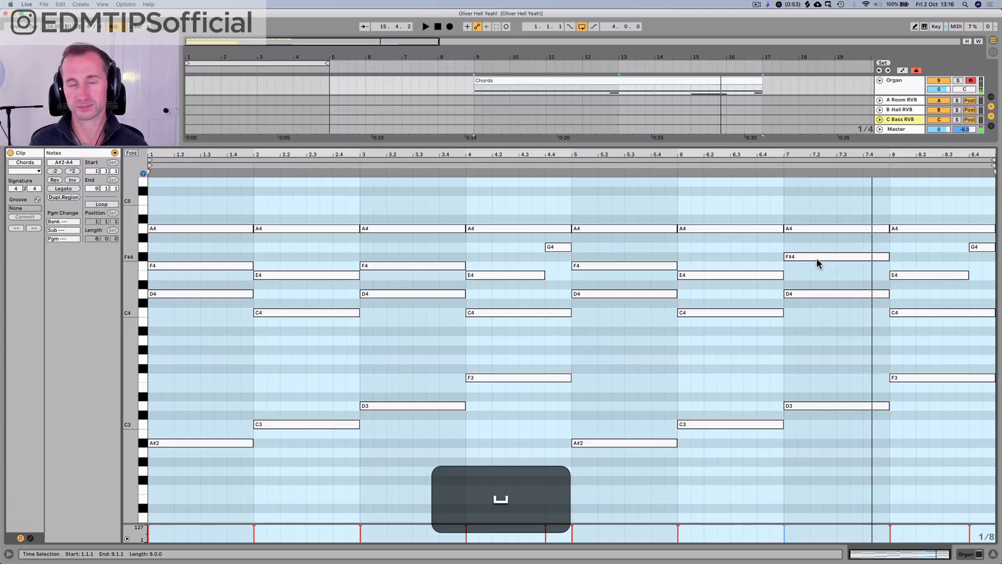
Step: Raise bar 8's E4 to F#4, delete the G4 passing note, and extend the F#4 to the end of the bar
click(907, 274)
key(Up)
key(Up)
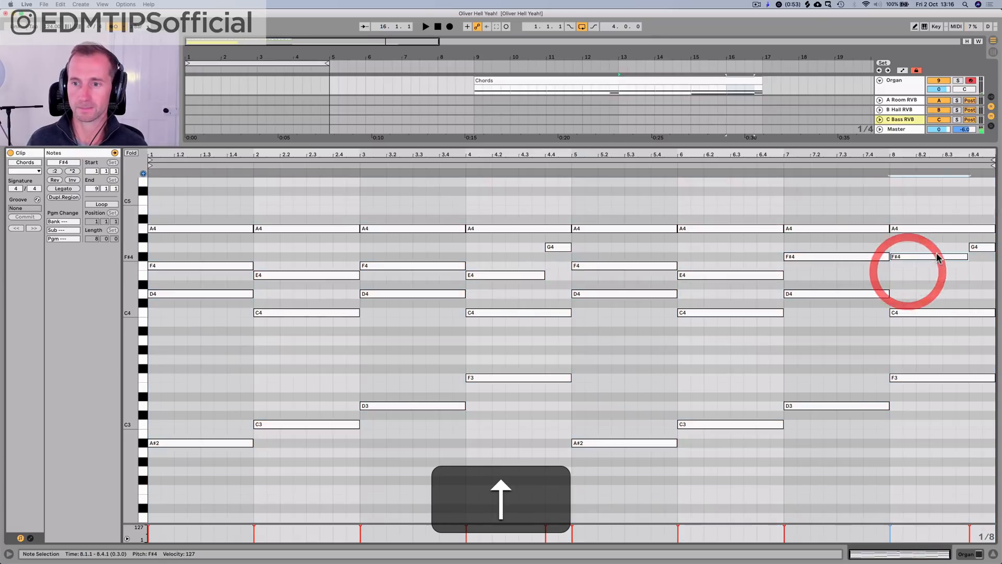
click(973, 245)
key(BackSpace)
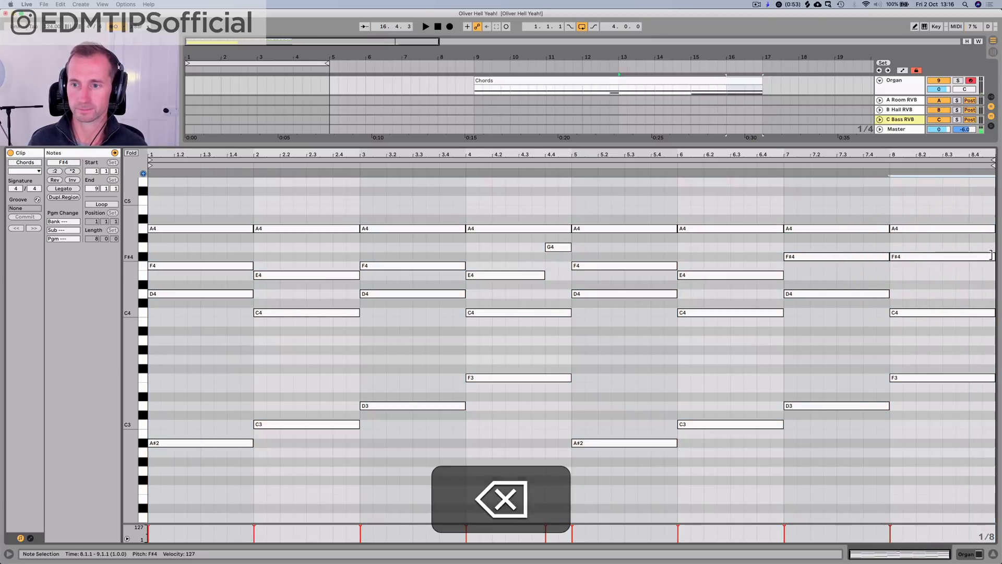
drag(967, 256, 992, 257)
Step: Replace bar 8's C4 with D4, lower its F3 bass note to D3, and play back the last two bars
double_click(940, 293)
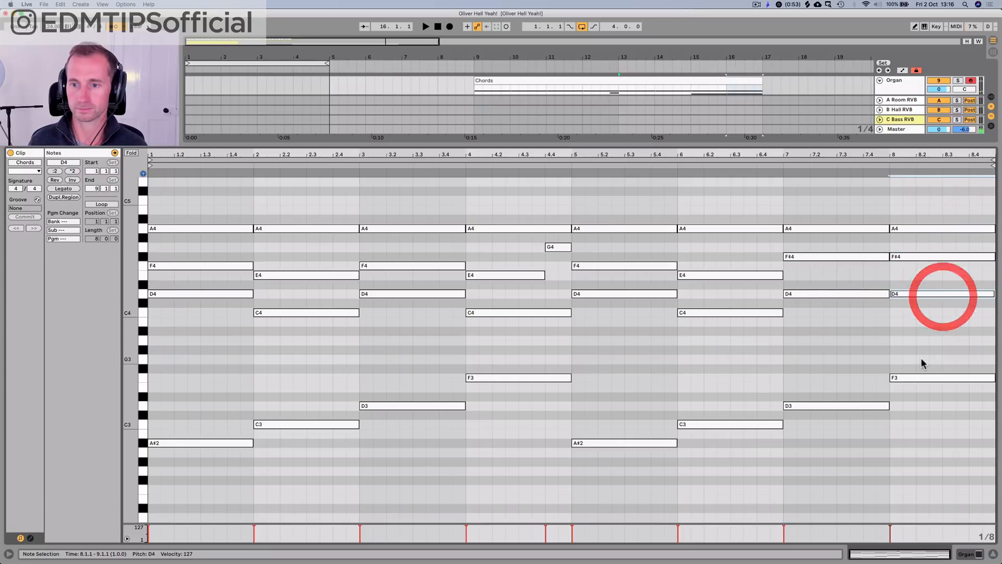
click(917, 379)
drag(917, 381, 921, 407)
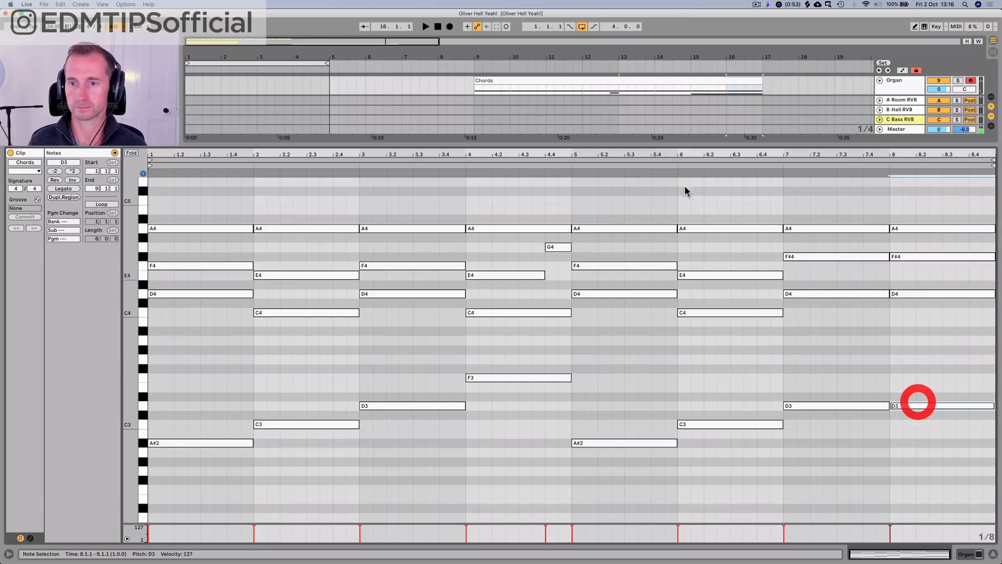
key(super+a)
click(776, 156)
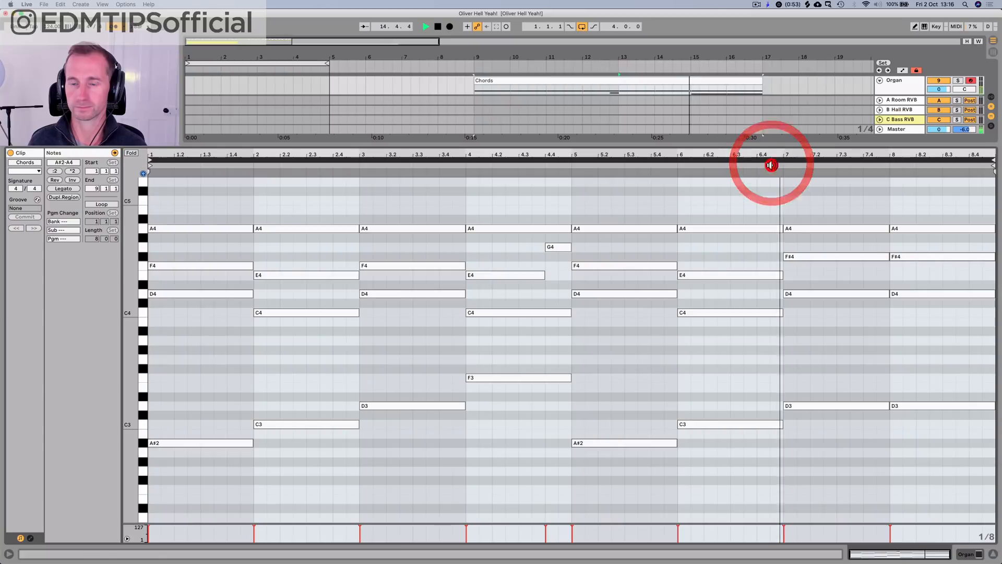
key(space)
click(844, 242)
click(838, 245)
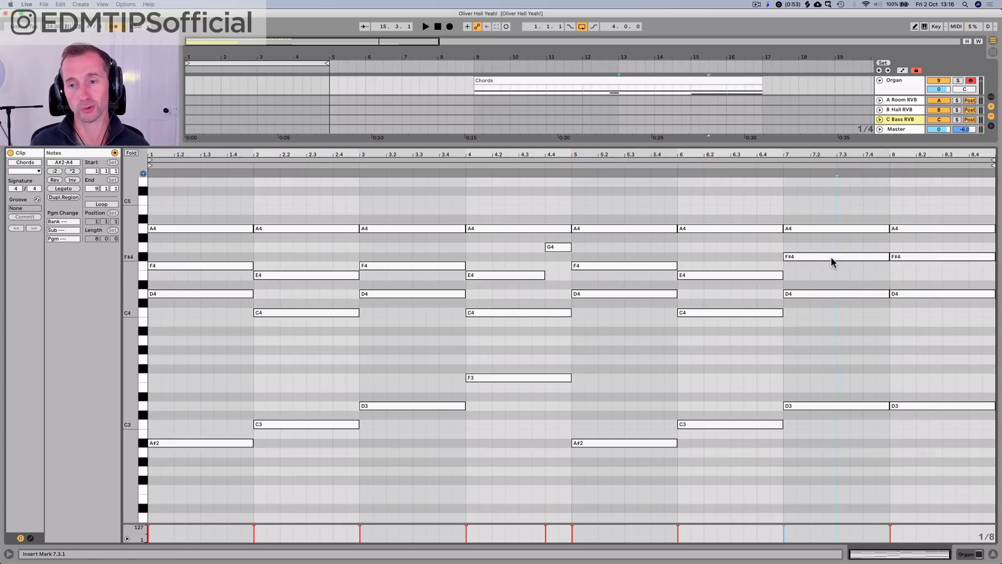
Step: Try raising the F#4 in the bar 7 chord to G#4 and play it back
click(831, 258)
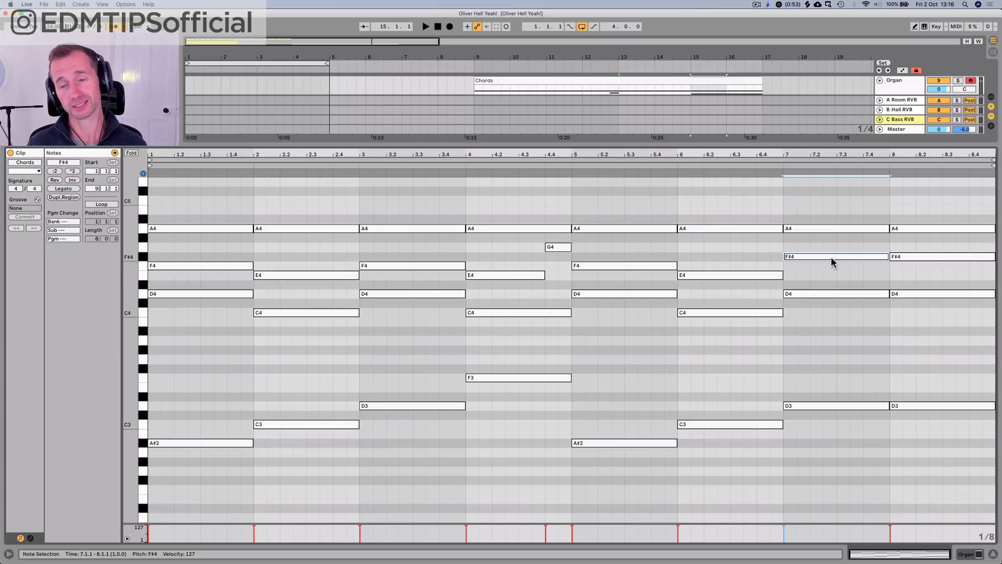
key(p)
key(Up)
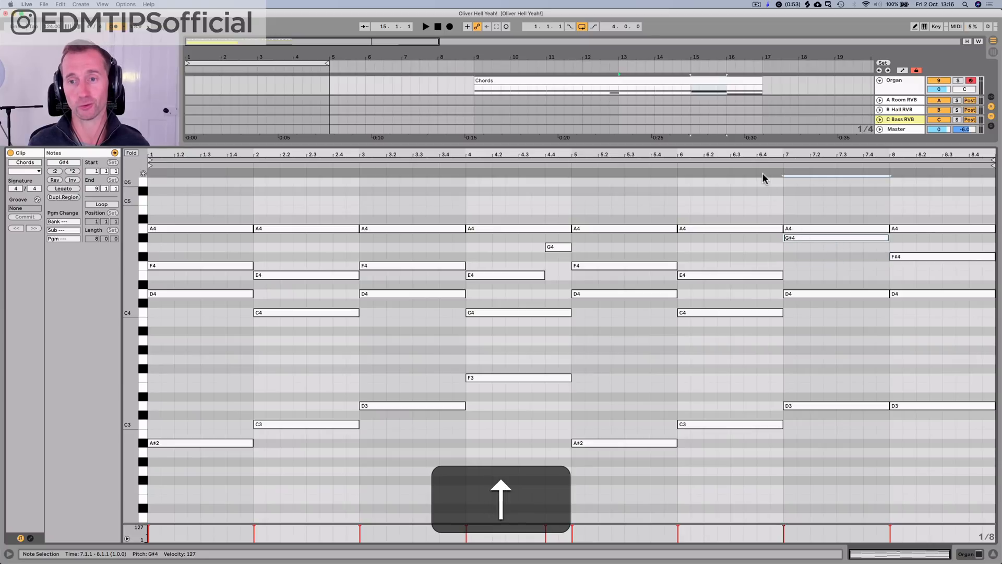
click(758, 162)
key(alt+space)
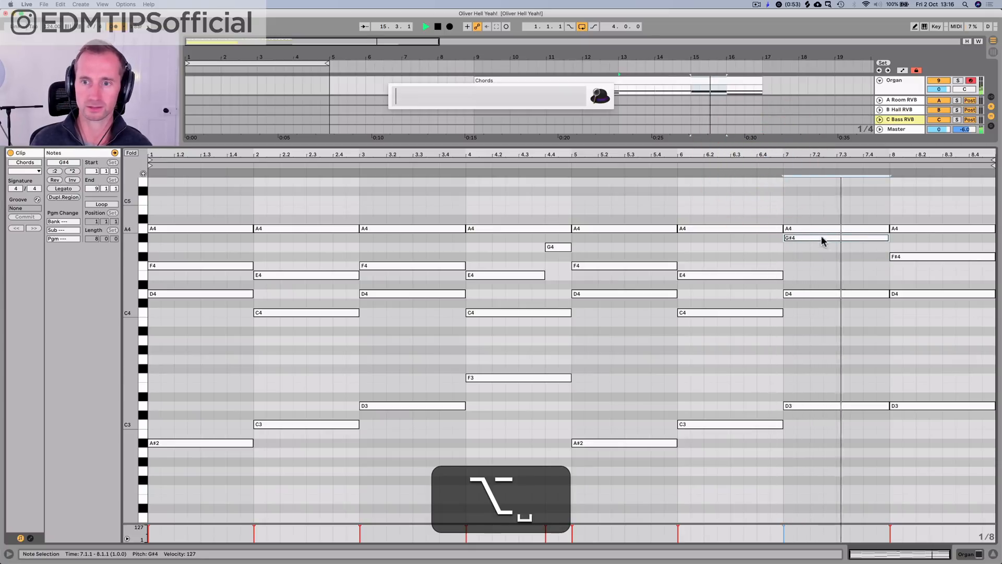
key(space)
click(806, 250)
key(space)
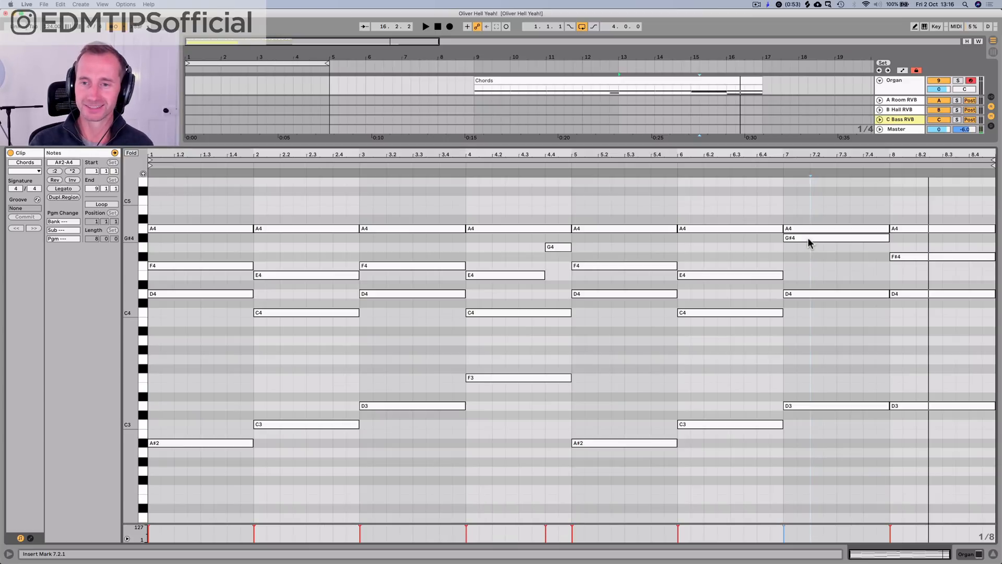
Step: Set the note just below A4 in the bar 7 chord to G4 and audition the last two bars
click(808, 239)
key(Down)
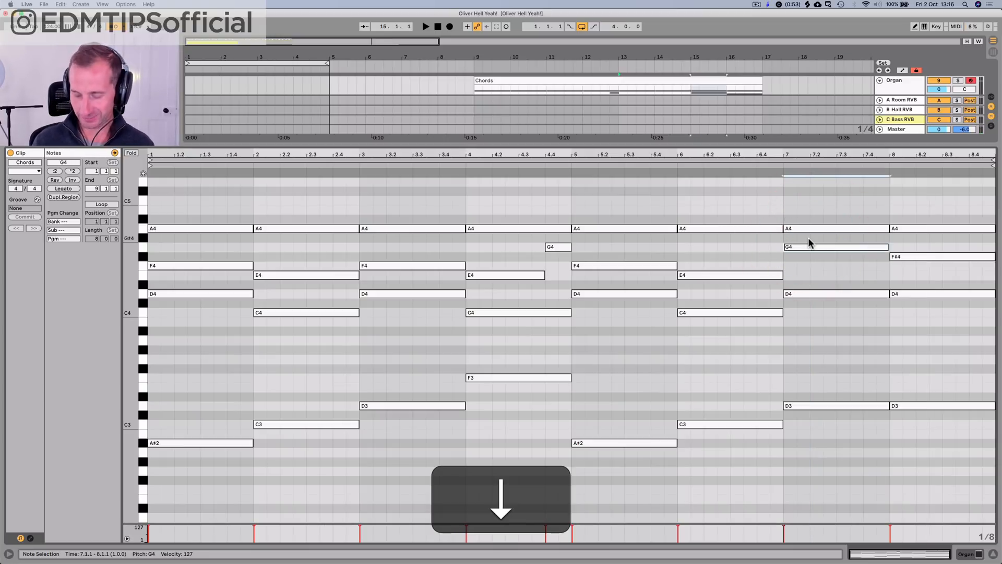
click(778, 165)
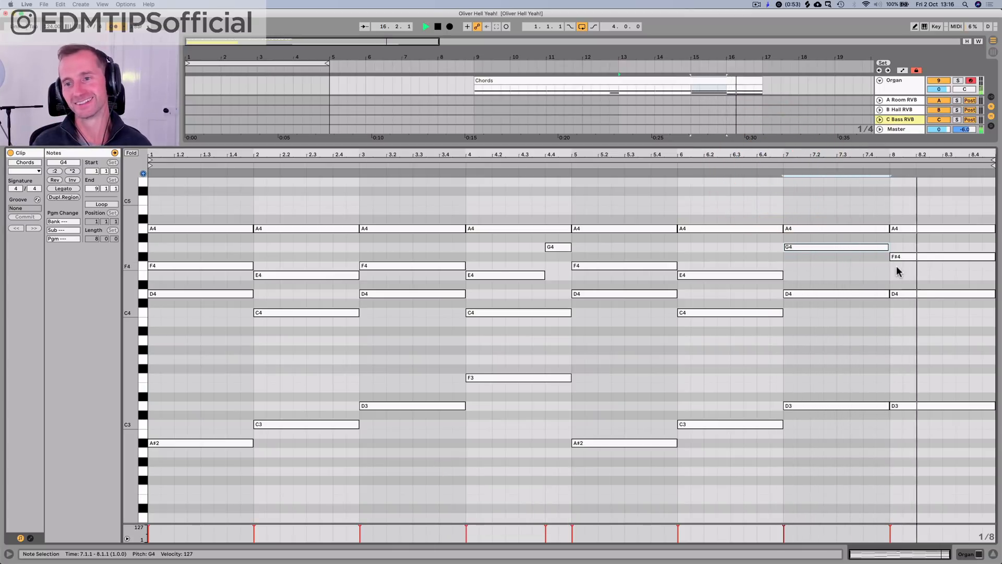
key(space)
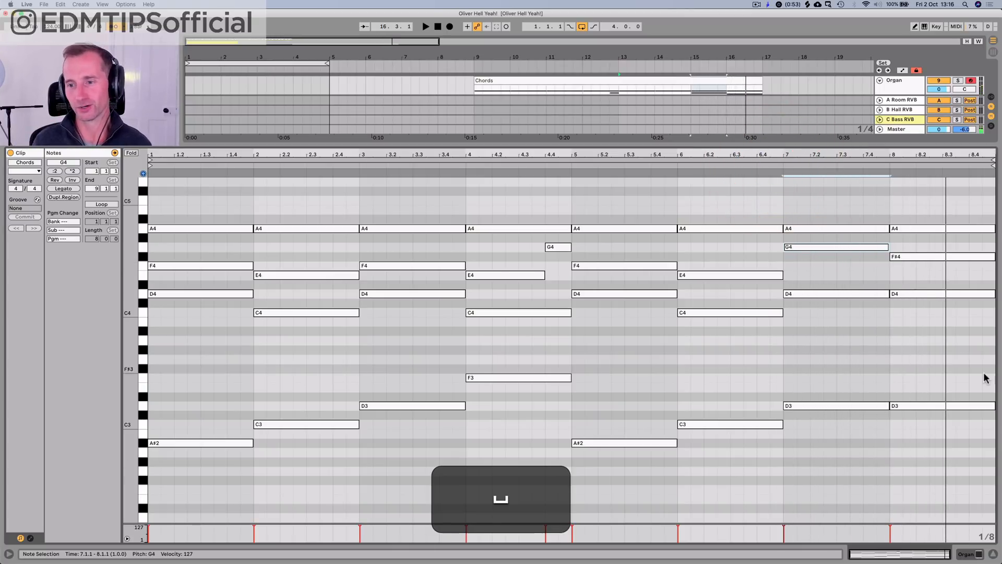
Step: Split bar 8's D3 bass note at 8.3, lower its second half to C3, and audition the ending
click(993, 406)
mouse_move(993, 406)
mouse_down()
mouse_move(934, 408)
mouse_move(985, 420)
mouse_up()
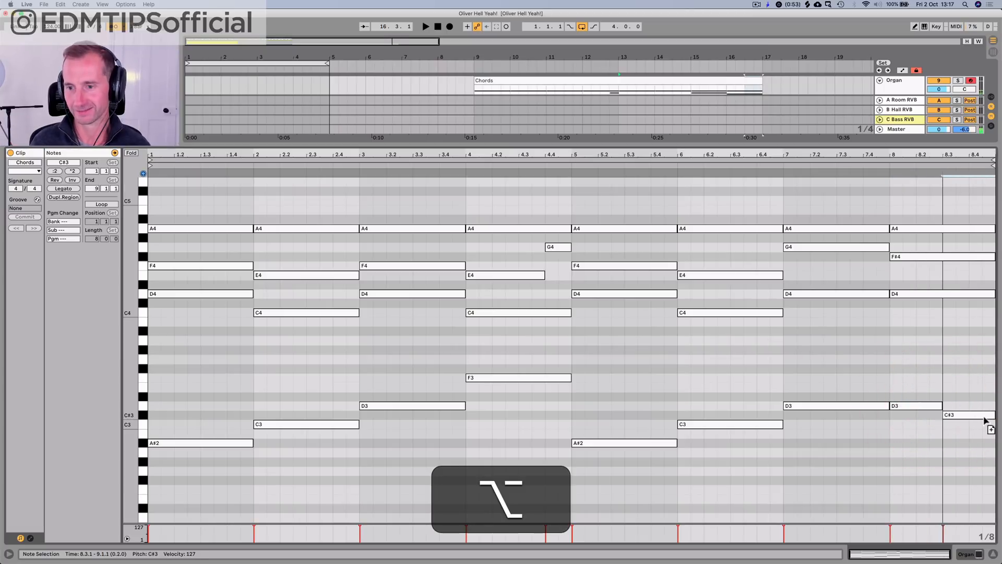
click(881, 170)
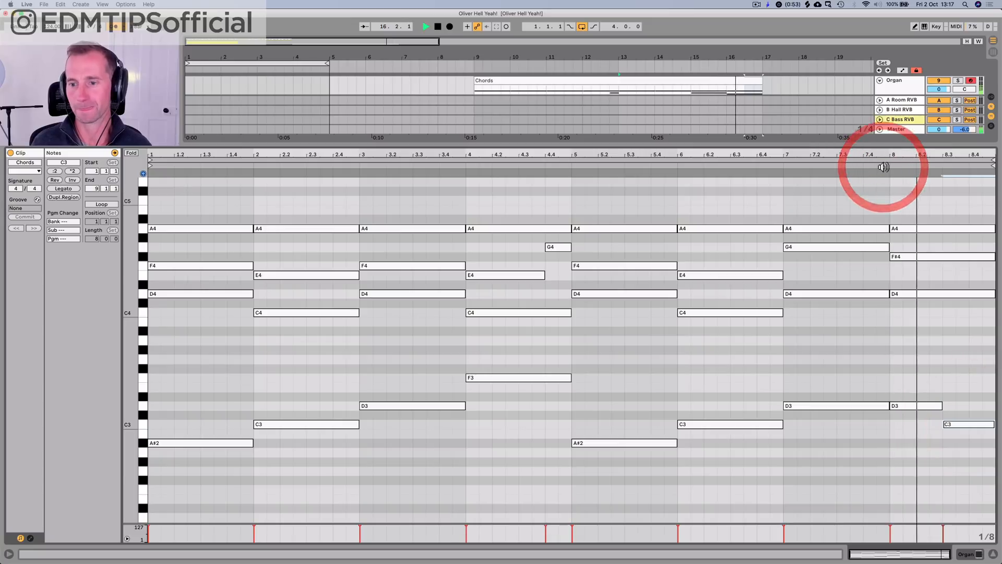
key(space)
Step: Return to the full arrangement with the device chain shown, select the Chords clip, and save the set
key(shift+Tab)
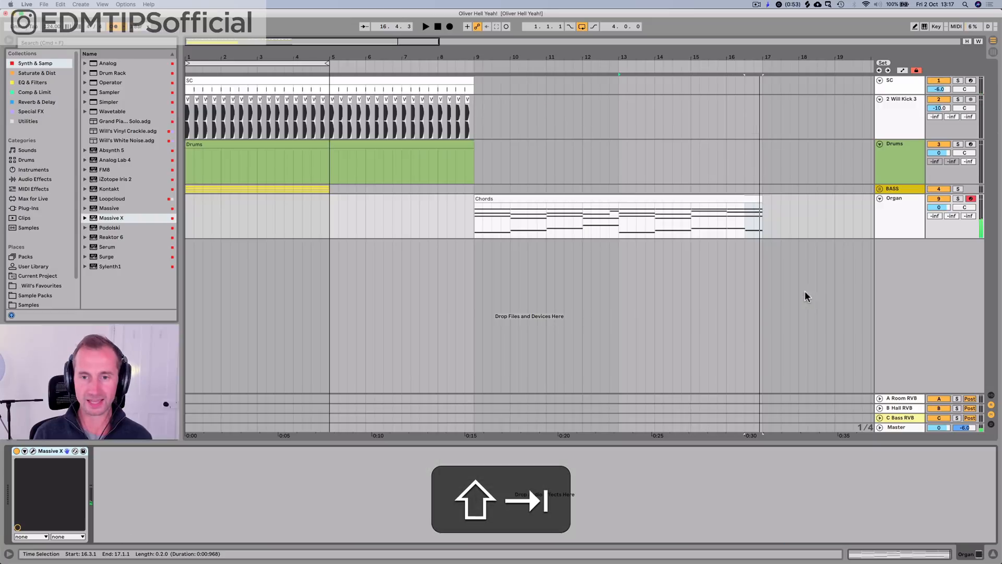
click(600, 200)
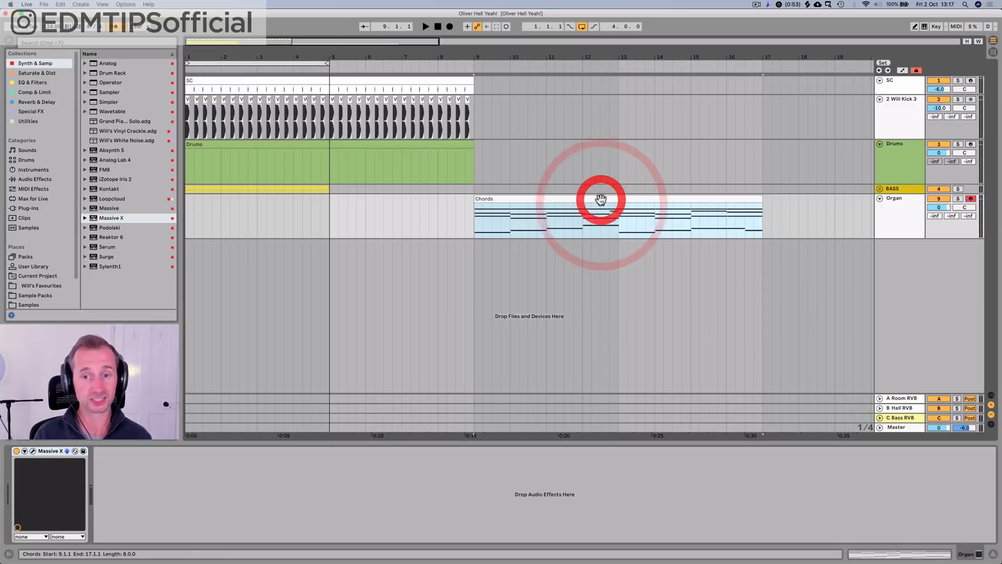
key(super+s)
Step: Duplicate the four-bar BASS group clips into bars 5 to 8, extend the arrangement loop to eight bars, and save the set
drag(562, 58, 350, 58)
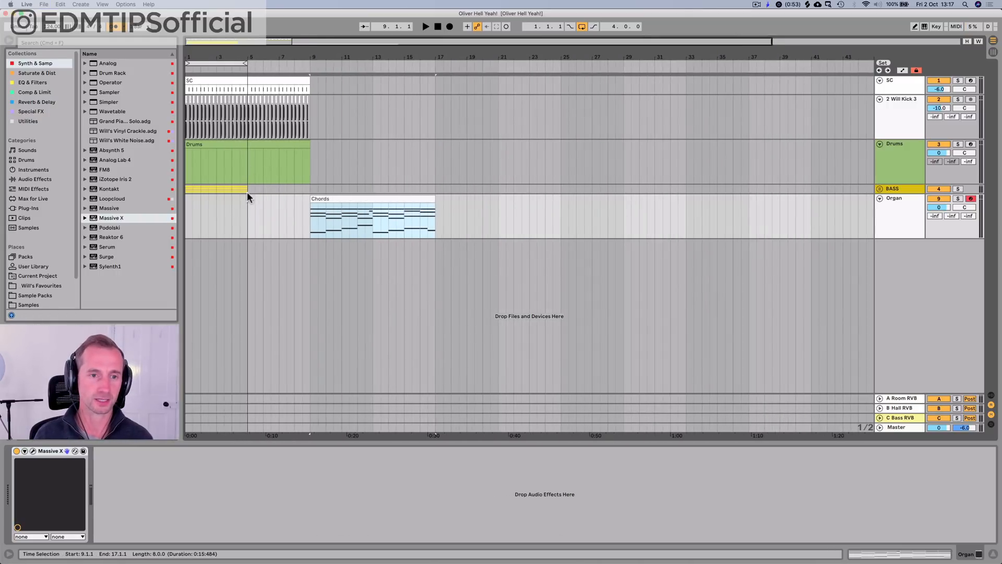
click(214, 190)
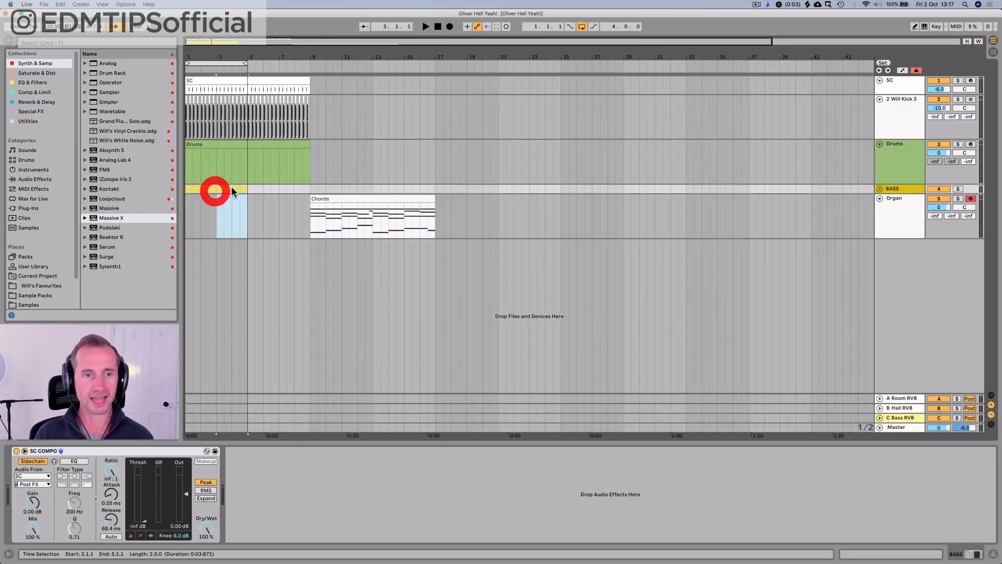
click(183, 186)
key(super+d)
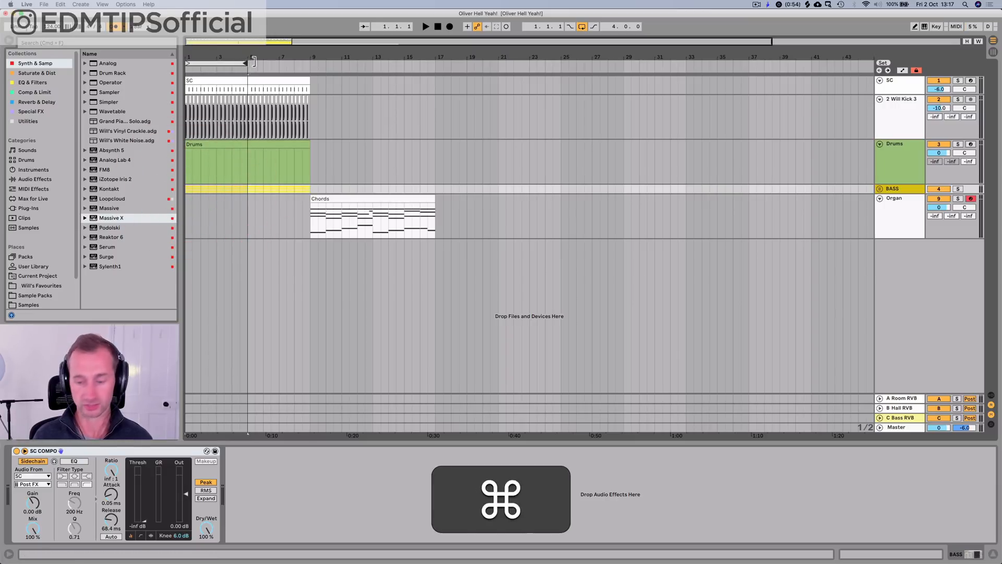
drag(247, 61, 307, 58)
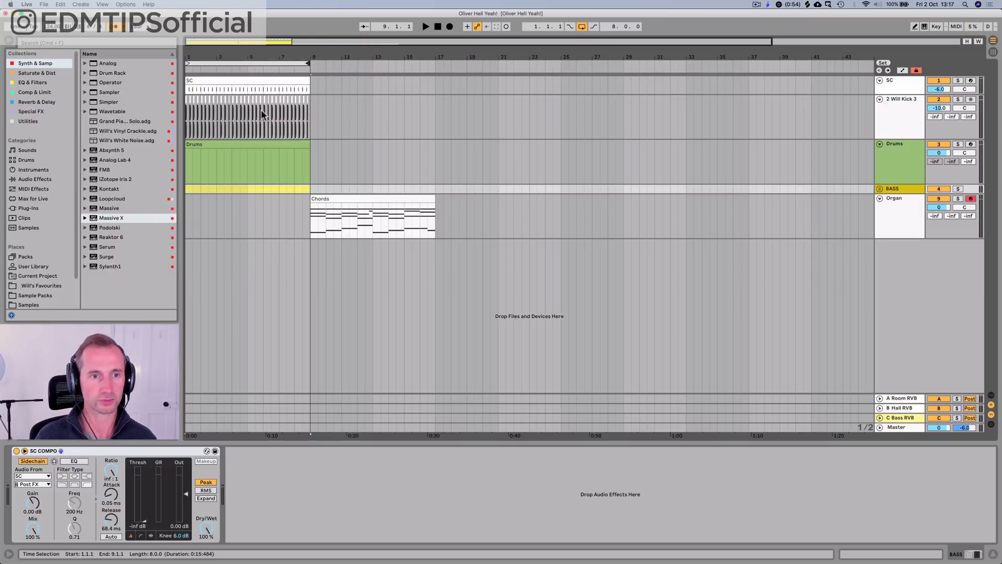
key(super+s)
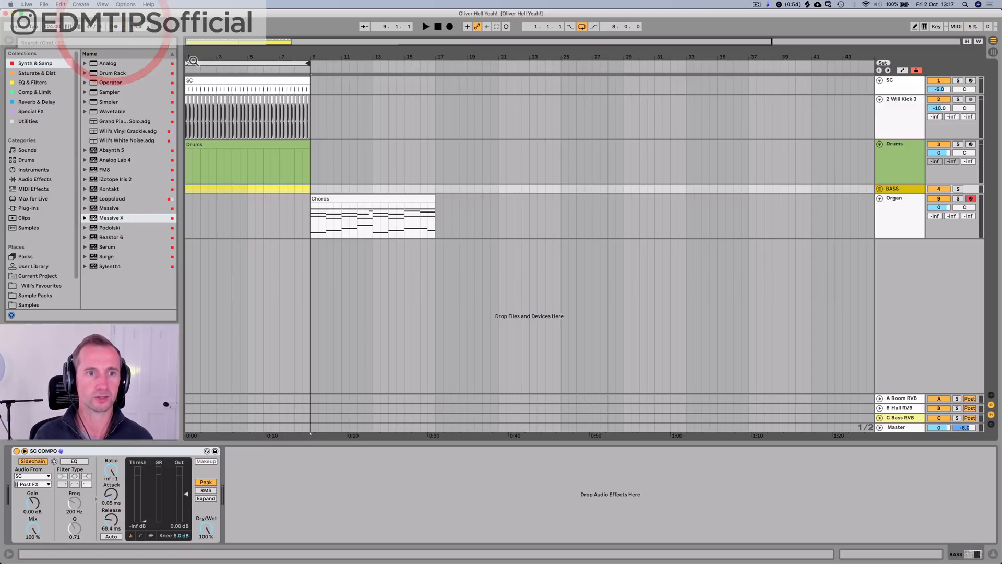
Step: Play the eight-bar loop, unfold the BASS group, and show the Bass track's devices
key(space)
drag(186, 58, 186, 74)
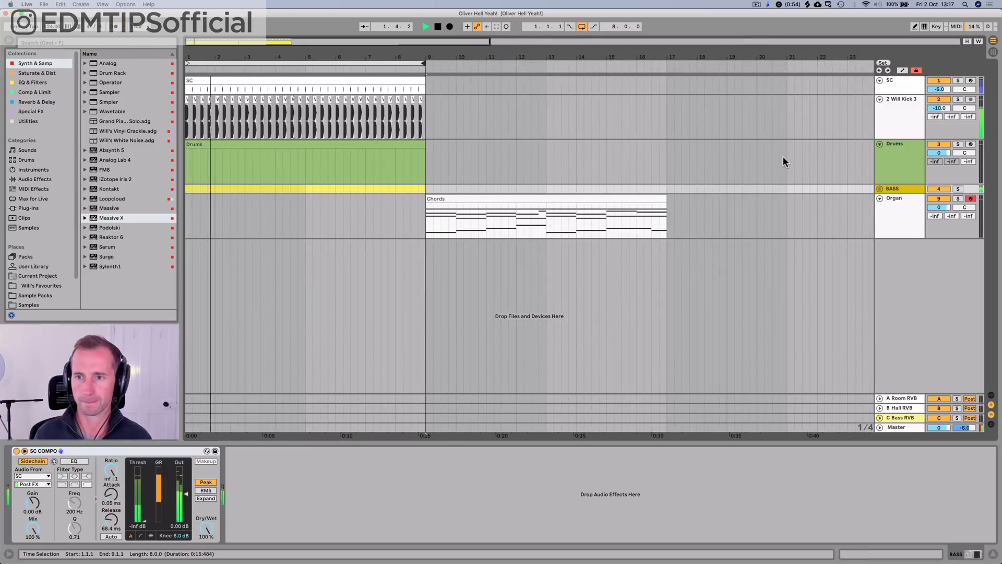
click(879, 189)
click(897, 230)
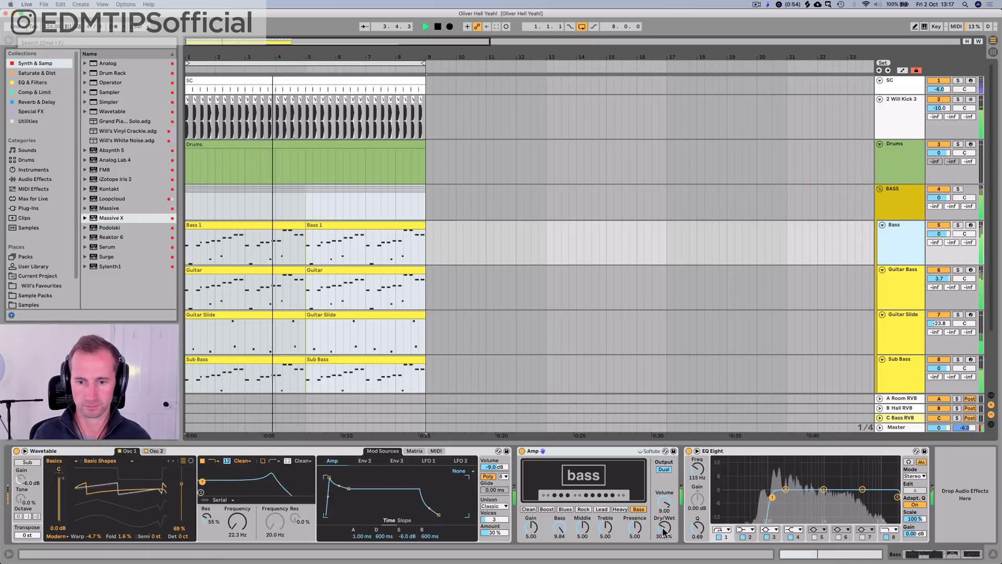
Step: Try a different Dry/Wet amount on the Bass track's Amp and undo it
drag(665, 528, 664, 509)
key(super+z)
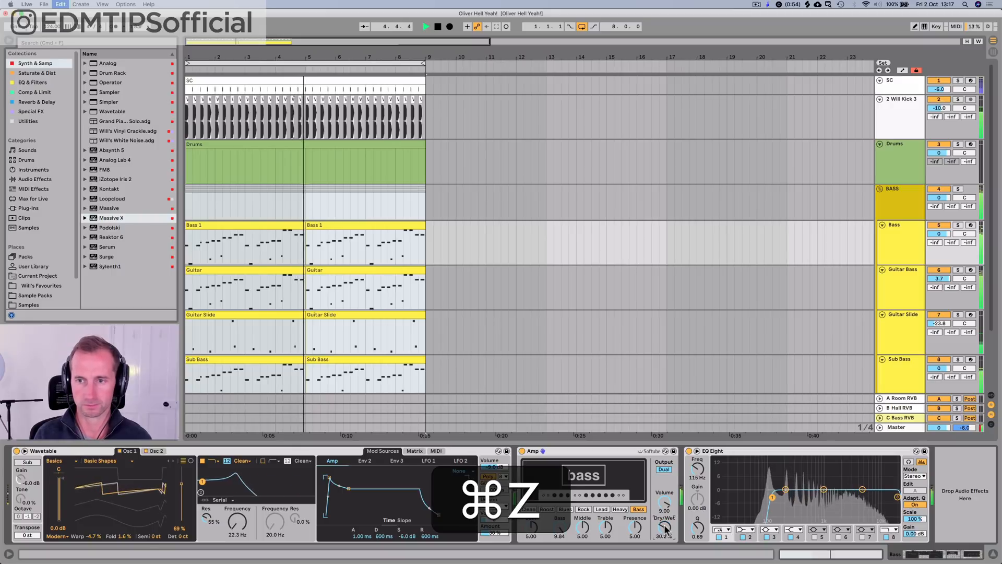
click(907, 255)
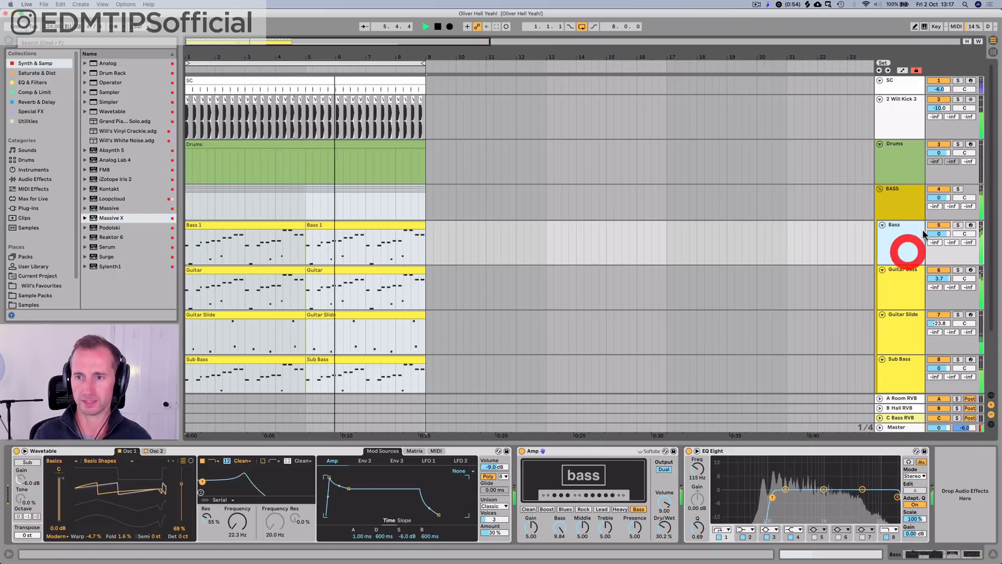
Step: Stop playback, save the set, and select the clip on the Drums track
key(space)
key(super+s)
click(898, 156)
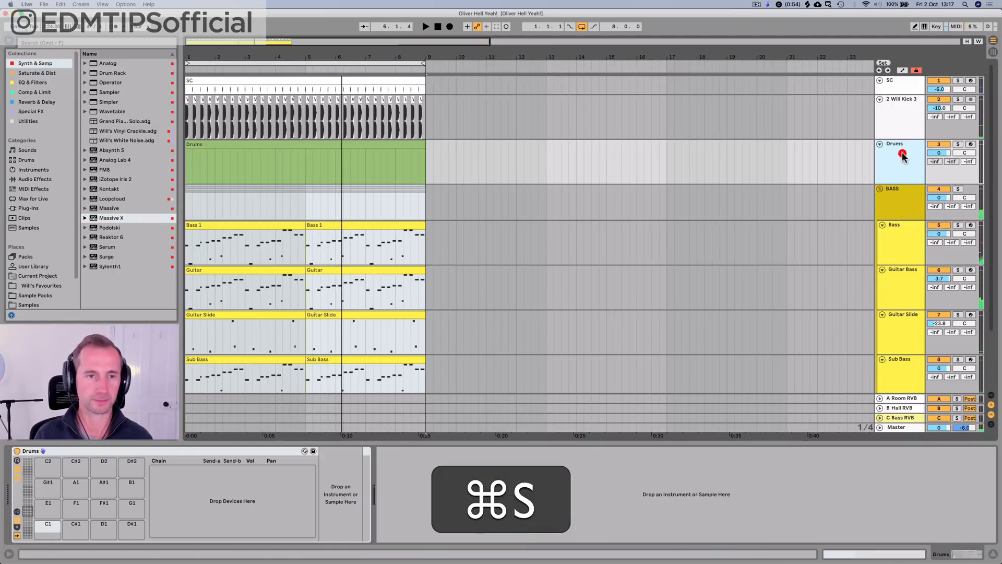
click(198, 142)
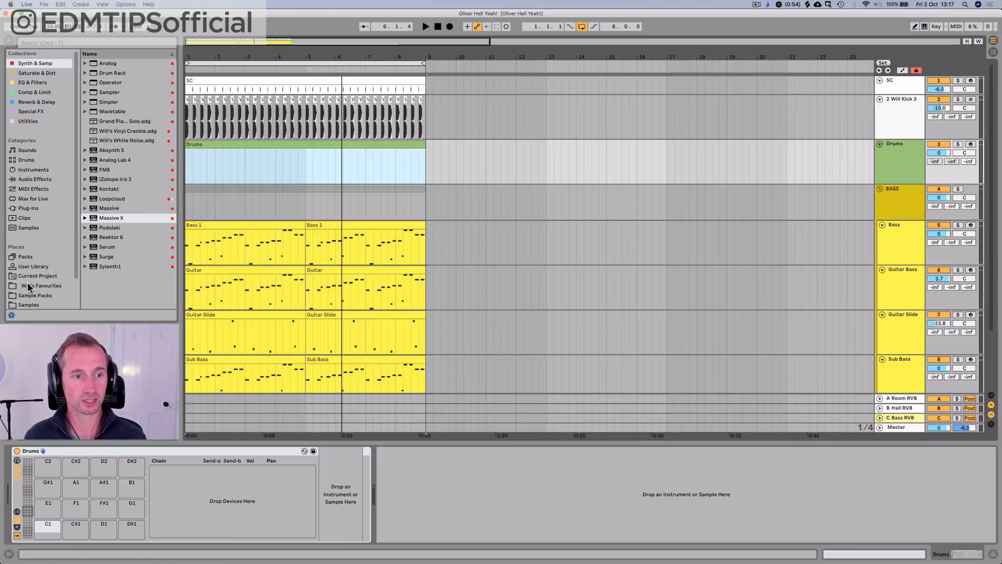
Step: Browse the Drum Hits library and expand the VEH3 Claps folder inside Claps
scroll(27, 274, down, 3)
click(30, 274)
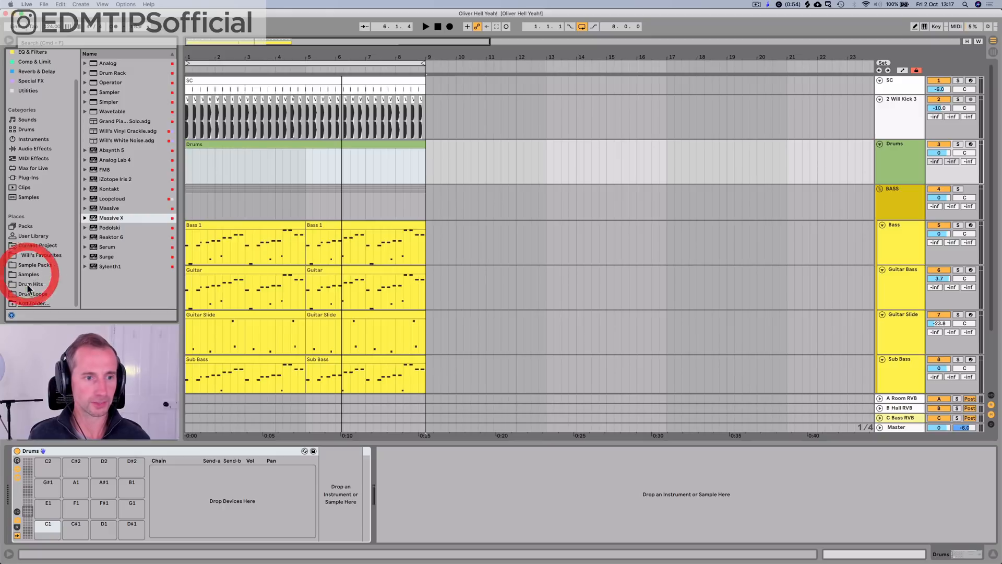
click(29, 287)
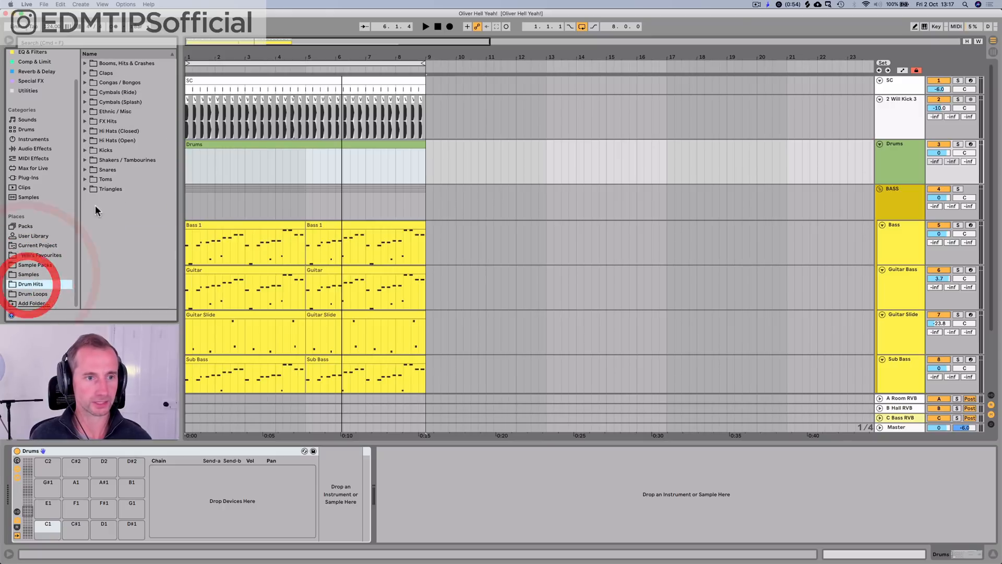
click(108, 74)
key(Right)
click(115, 132)
key(Up)
key(Right)
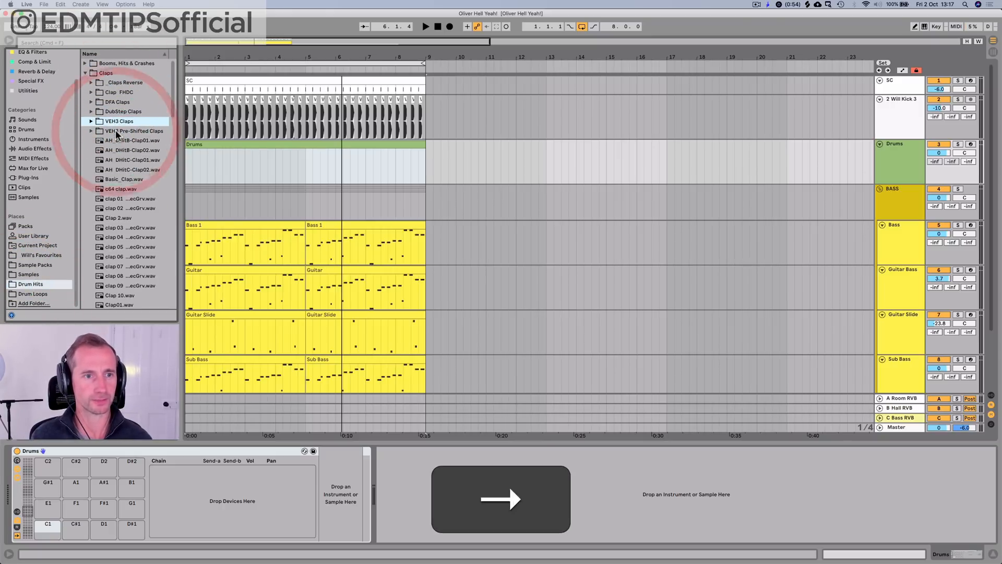
Step: Audition samples in the VEH3 Claps folder and load VEH3 Claps 004 onto the Drums rack's C1 pad
key(Down)
key(Up)
click(134, 156)
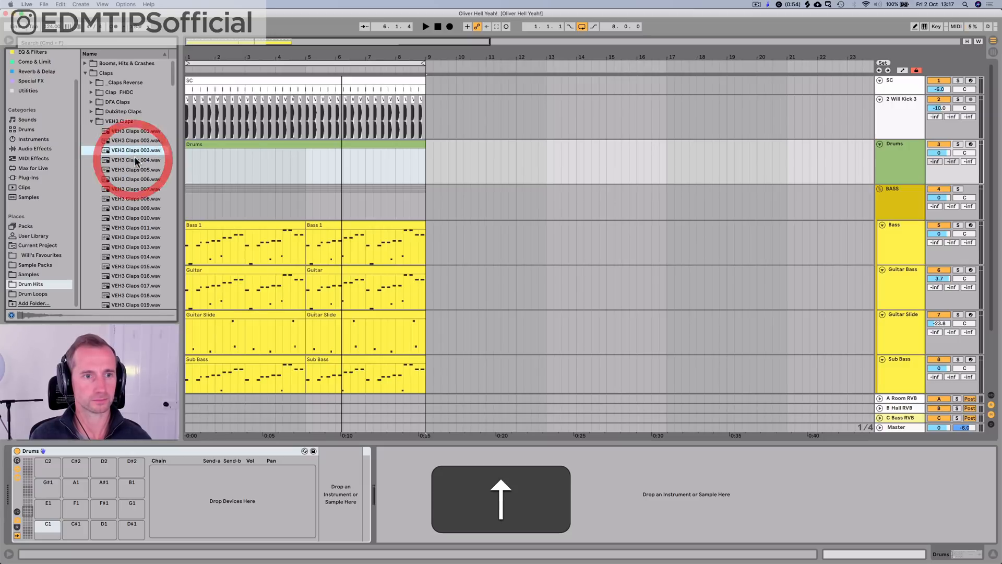
key(Down)
key(Down)
key(Up)
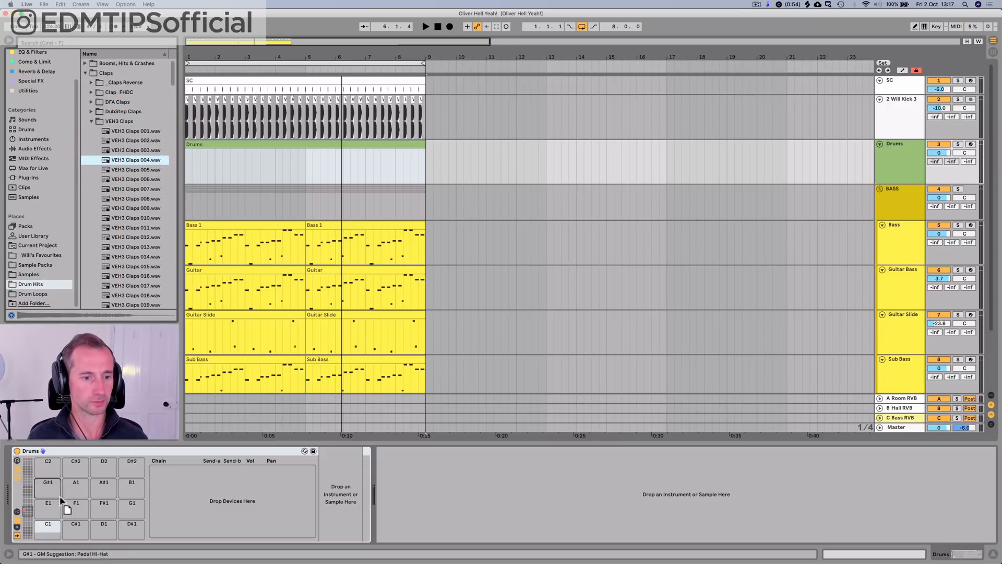
drag(134, 230, 48, 527)
Step: Open the Drums clip for note editing and add a clap note on beat 1.2
double_click(206, 148)
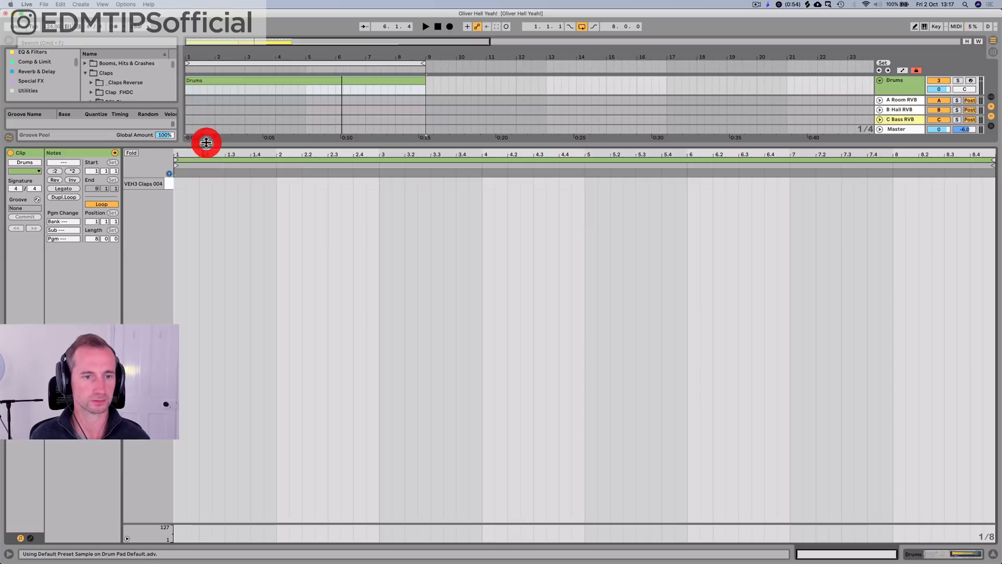
key(space)
key(space)
double_click(206, 184)
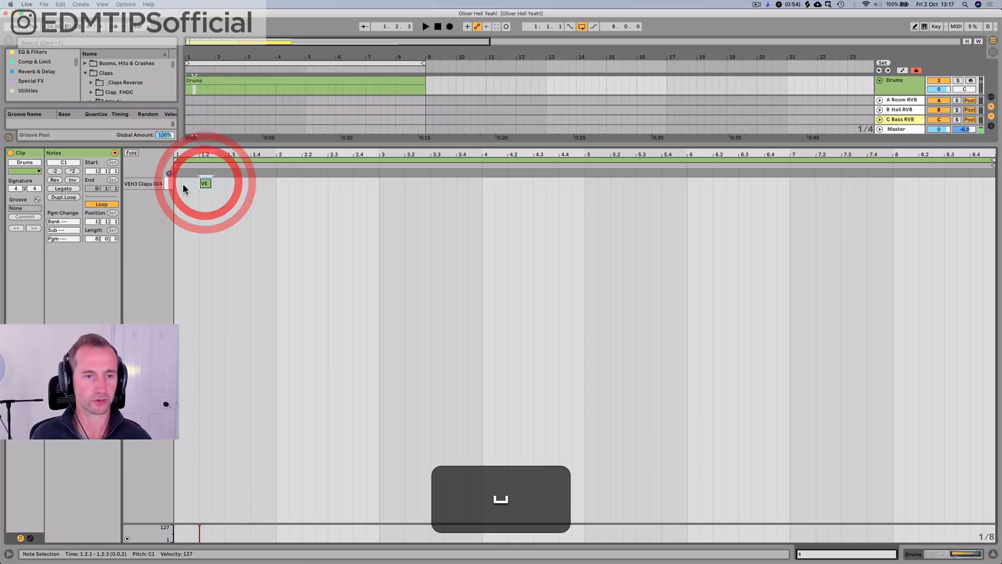
Step: Lower the VEH3 Claps chain's volume to -11.8 dB and briefly play the loop
key(shift+Tab)
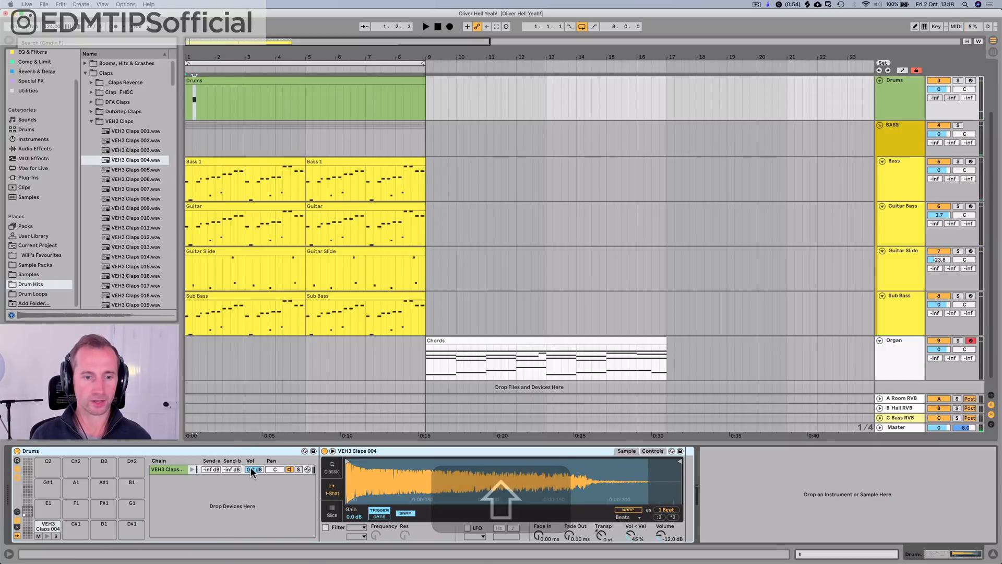
drag(253, 469, 254, 486)
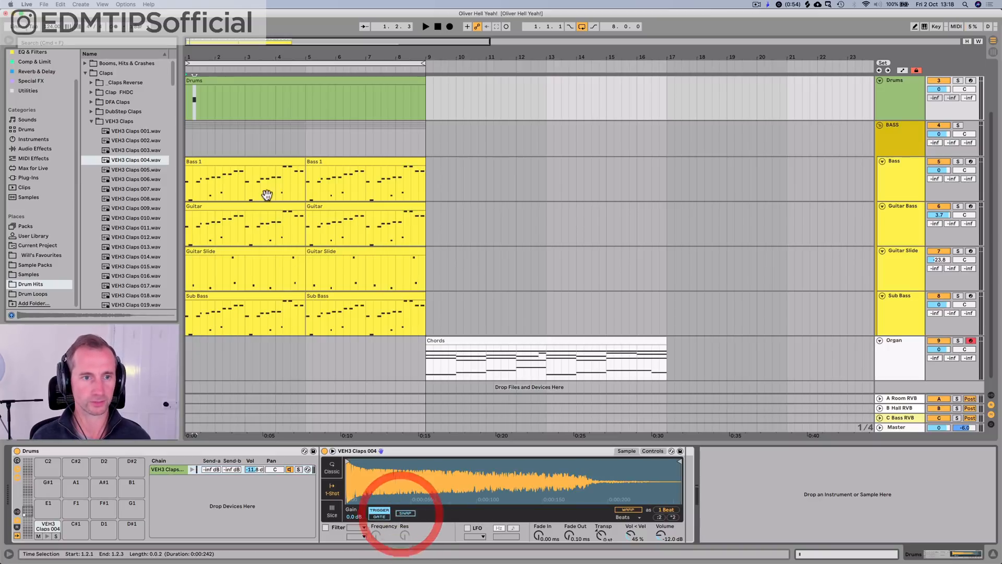
key(space)
key(space)
Step: Duplicate the first two beats of the Drums clip, with the clap on 1.2, to fill all eight bars
double_click(192, 82)
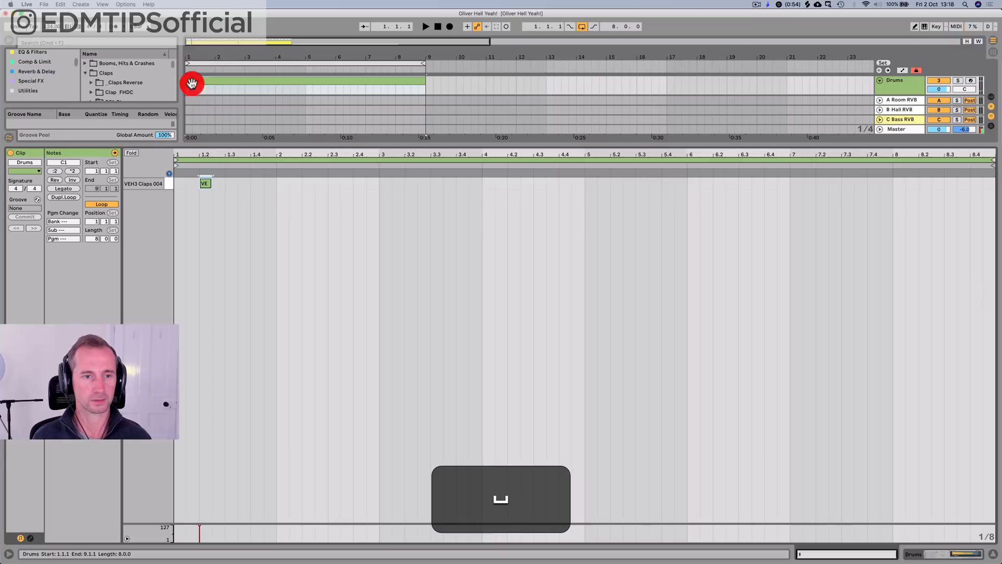
drag(222, 183, 179, 186)
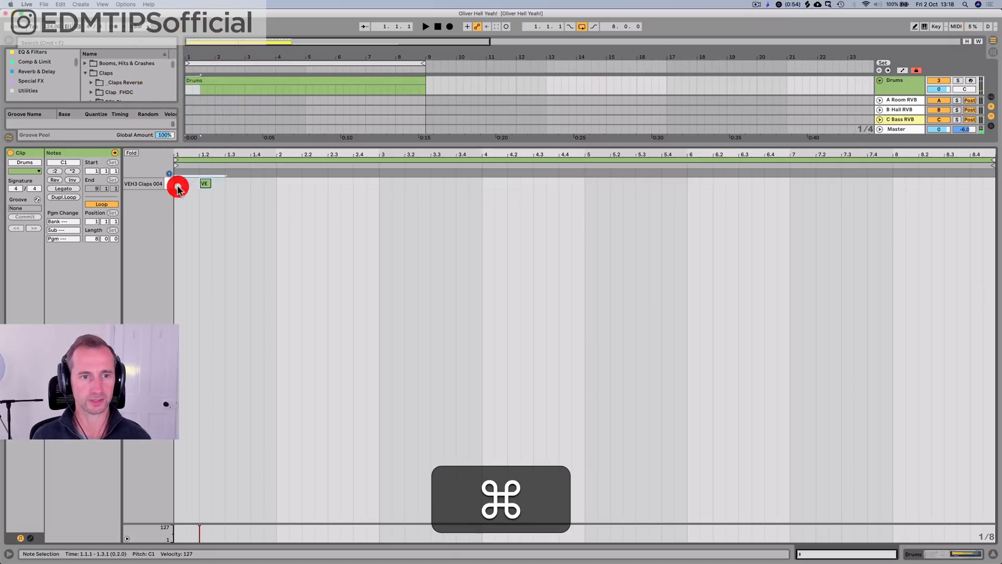
key(super+d)
key(super+d)
key(super+d)
key(super+d)
key(super+d)
key(super+d)
key(super+d)
key(super+d)
key(super+d)
key(super+d)
key(super+d)
key(super+d)
key(super+d)
key(super+d)
key(super+d)
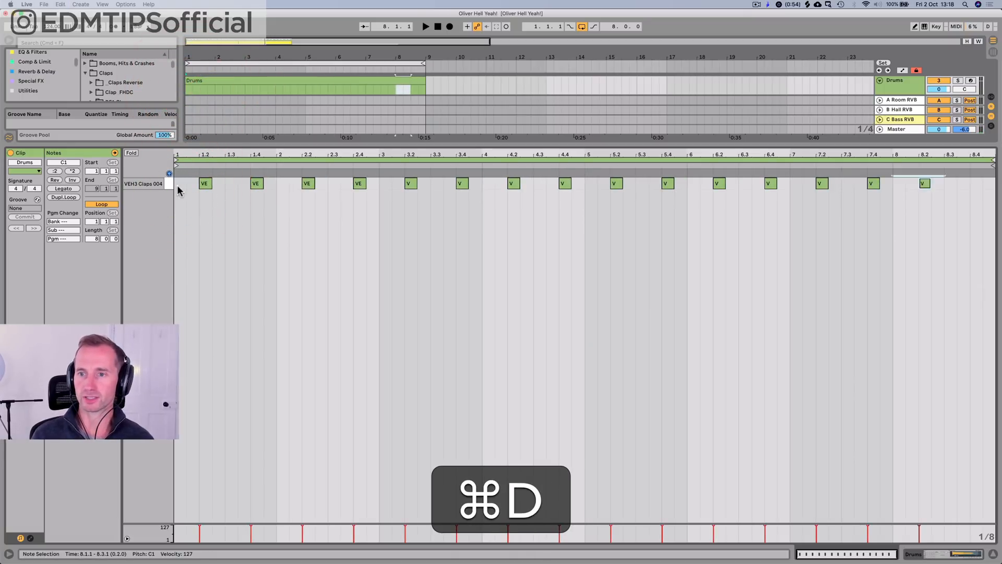
Step: Play the loop and hot-swap the C1 clap through VEH3 Claps 005, 006, 007 and 008
key(space)
key(shift+Tab)
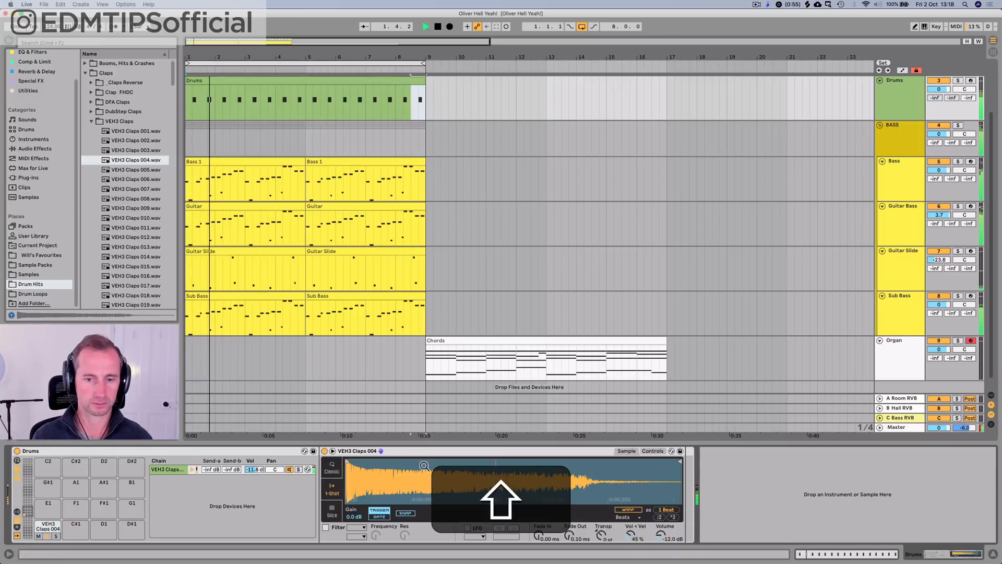
click(678, 501)
key(Down)
key(Return)
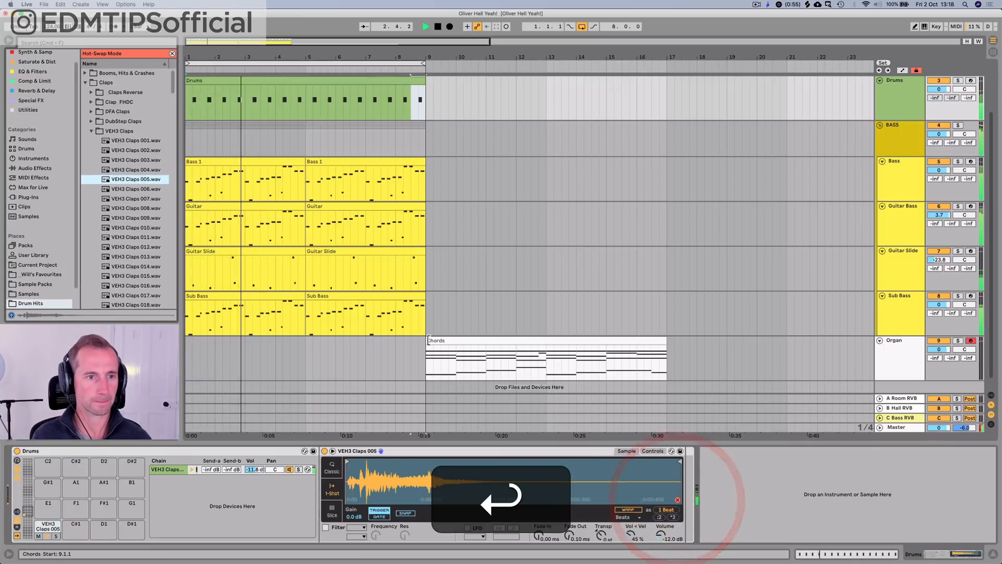
key(Down)
key(Return)
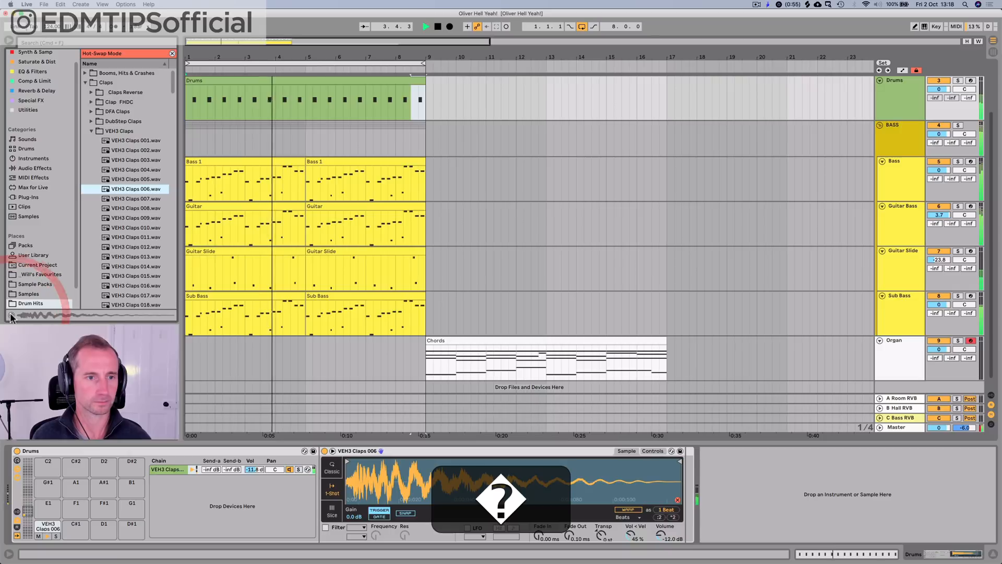
key(Down)
key(Return)
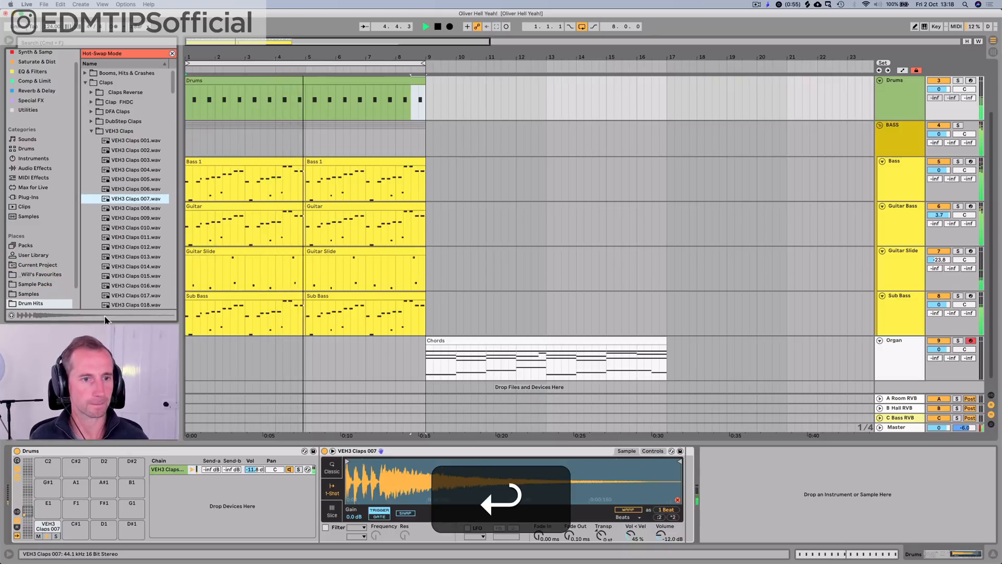
key(Down)
key(Return)
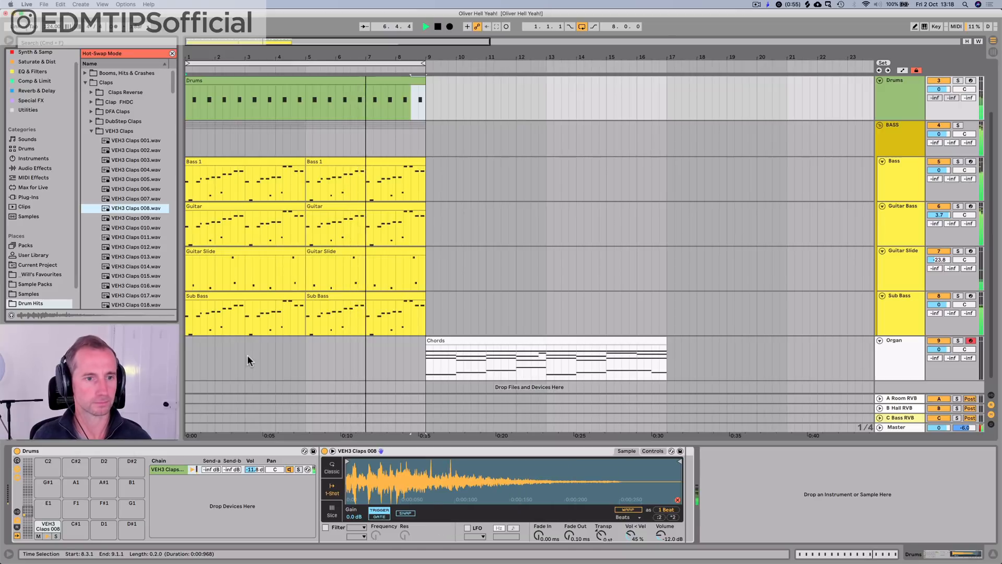
Step: Try the next clap sample, and return to VEH3 Claps 007 for the C1 pad
key(Down)
key(Return)
key(Up)
key(Return)
key(Up)
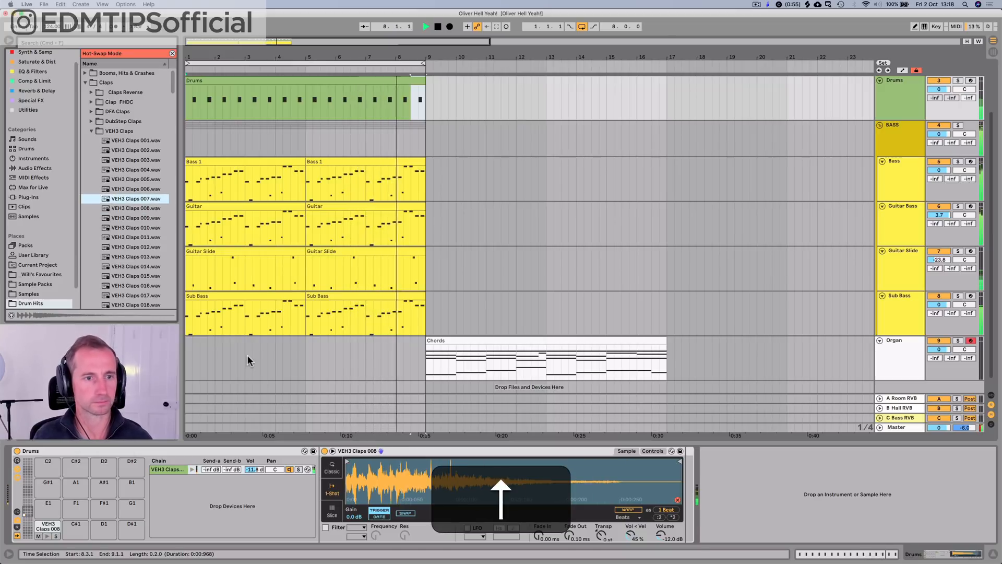
key(Return)
Step: Set the VEH3 Claps 007 chain's volume to -11.0 dB and stop playback
key(super+z)
key(super+z)
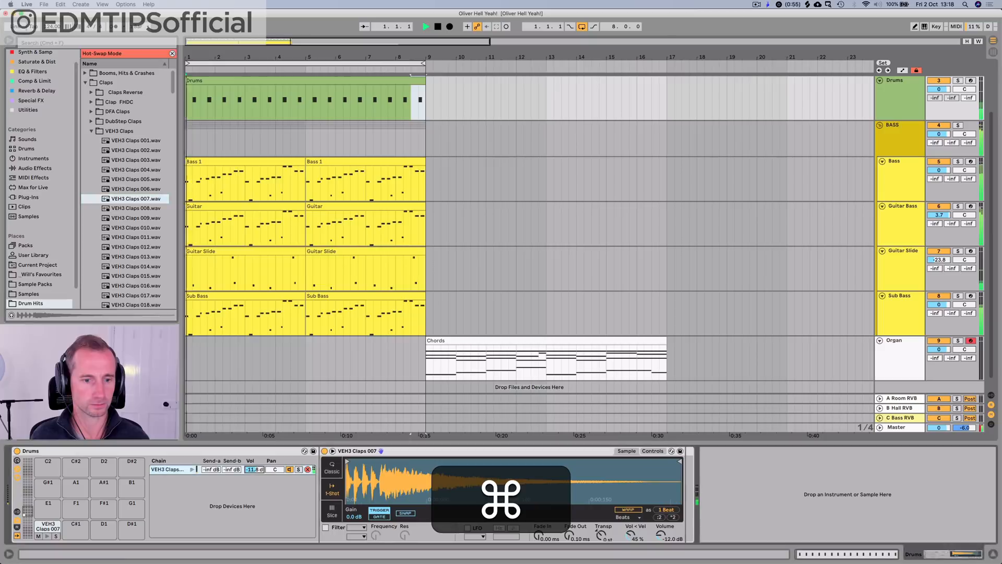
drag(254, 469, 254, 485)
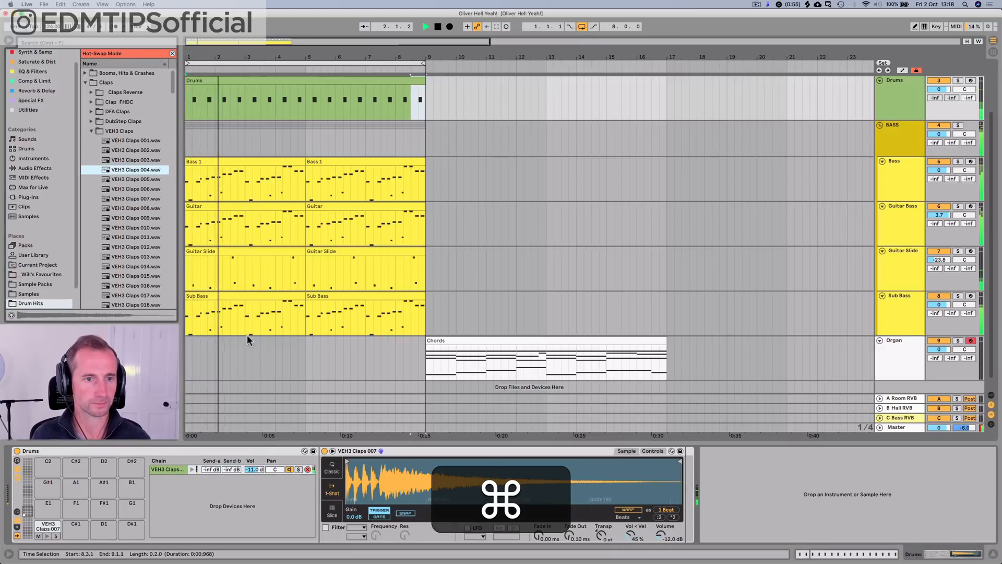
key(space)
Step: Browse the favourites folder and expand Claps inside its Drum Hits folder
scroll(47, 266, down, 1)
click(40, 274)
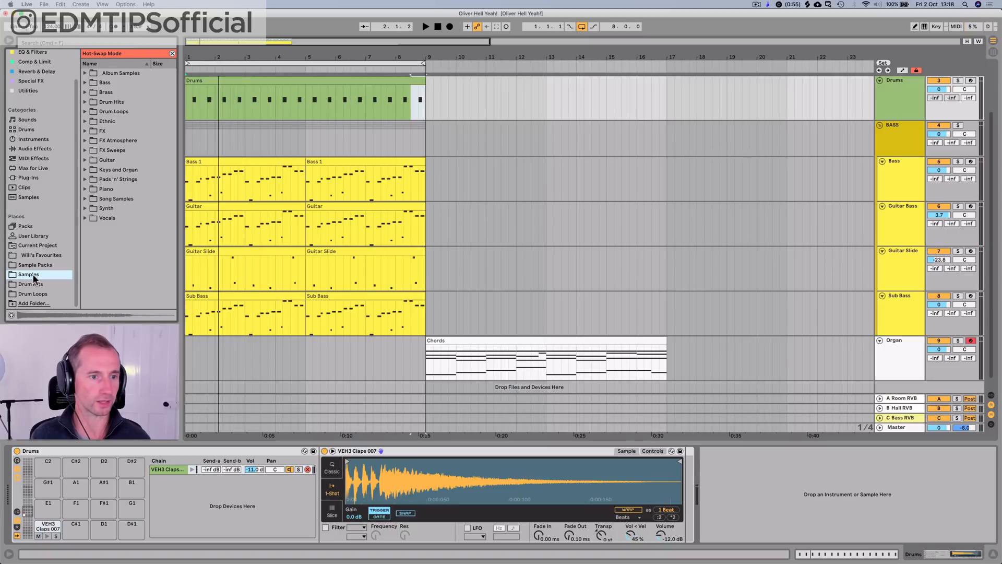
click(40, 254)
click(107, 141)
key(Left)
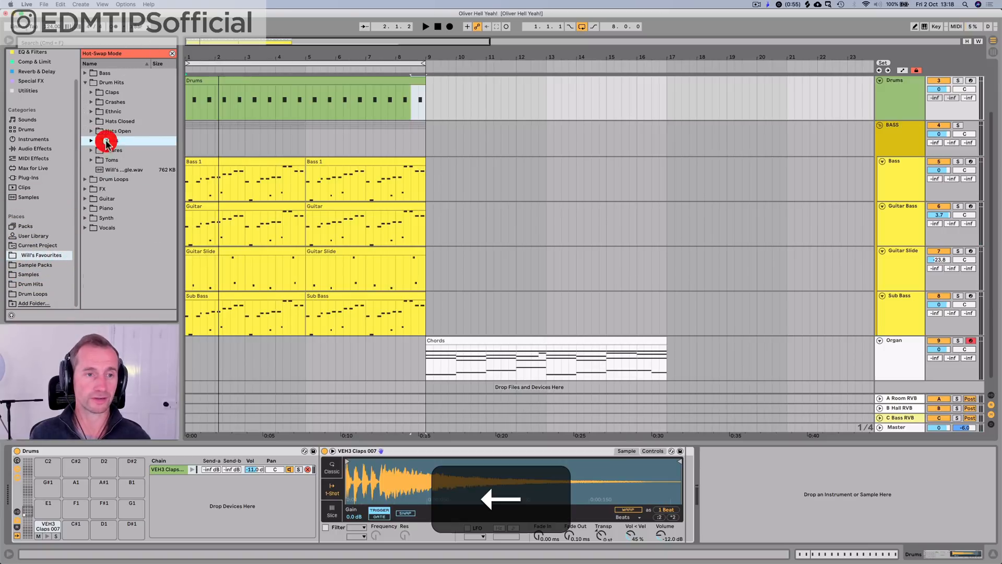
key(Up)
key(Up)
key(Up)
key(Up)
key(Up)
key(Right)
key(Right)
key(Down)
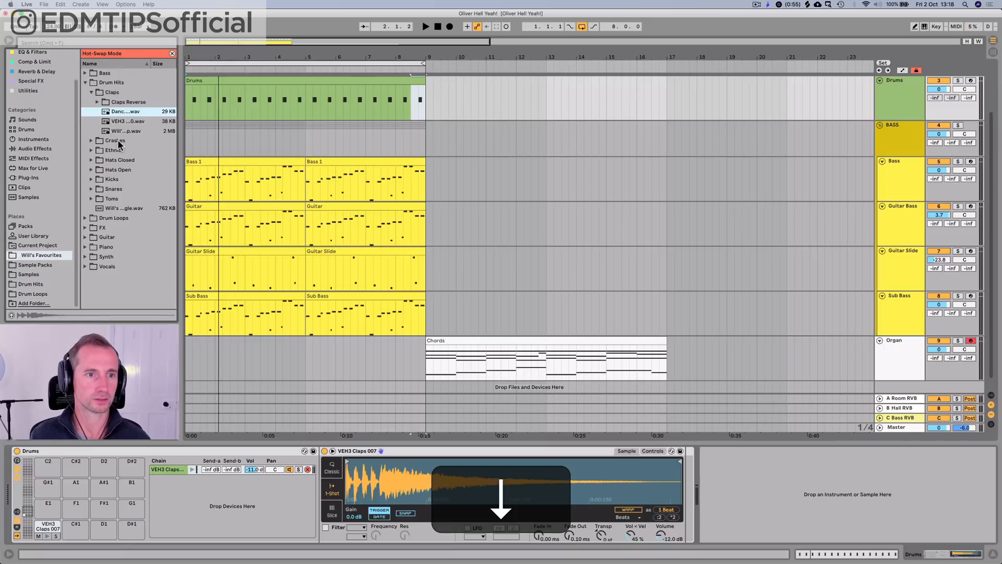
Step: Turn on sample preview and add the Dance Clap sample to the Drums rack as a second chain
key(Down)
key(Up)
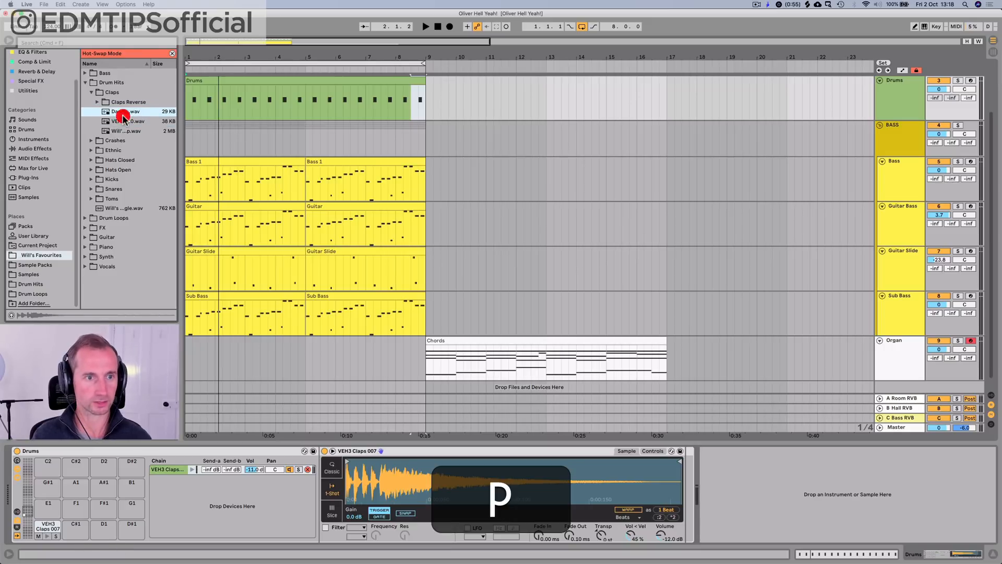
key(Down)
key(Up)
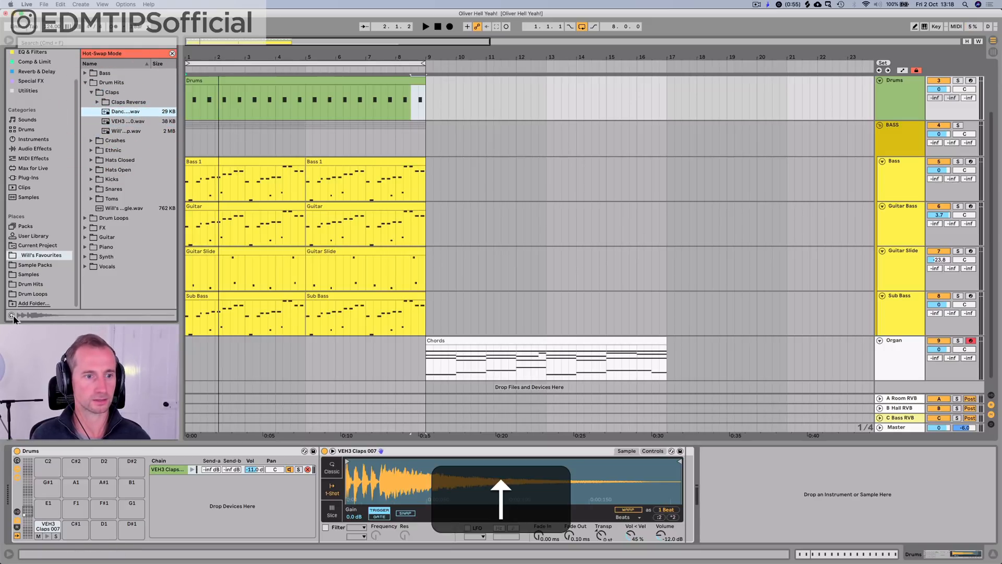
click(11, 315)
key(Down)
key(Up)
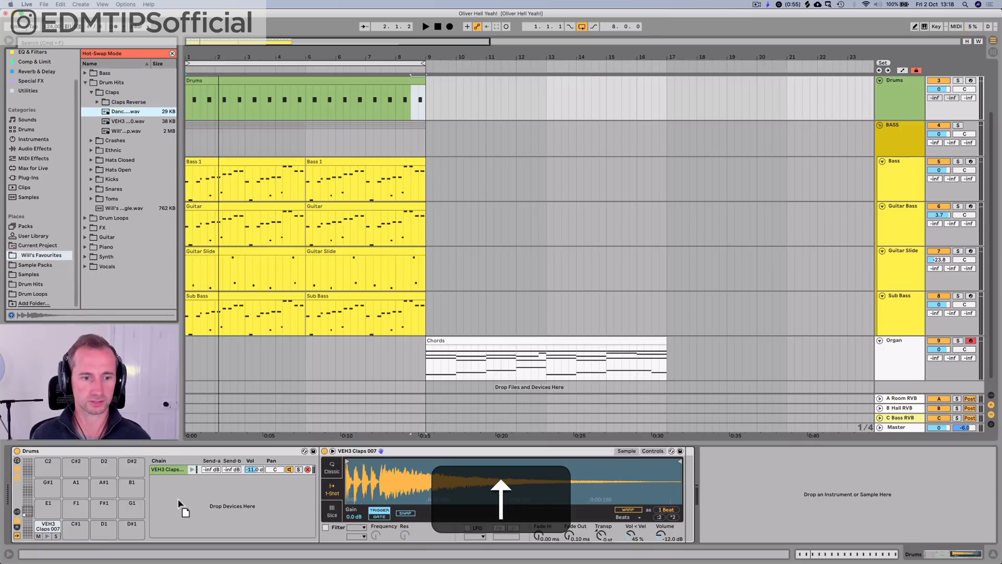
drag(178, 504, 179, 502)
click(193, 479)
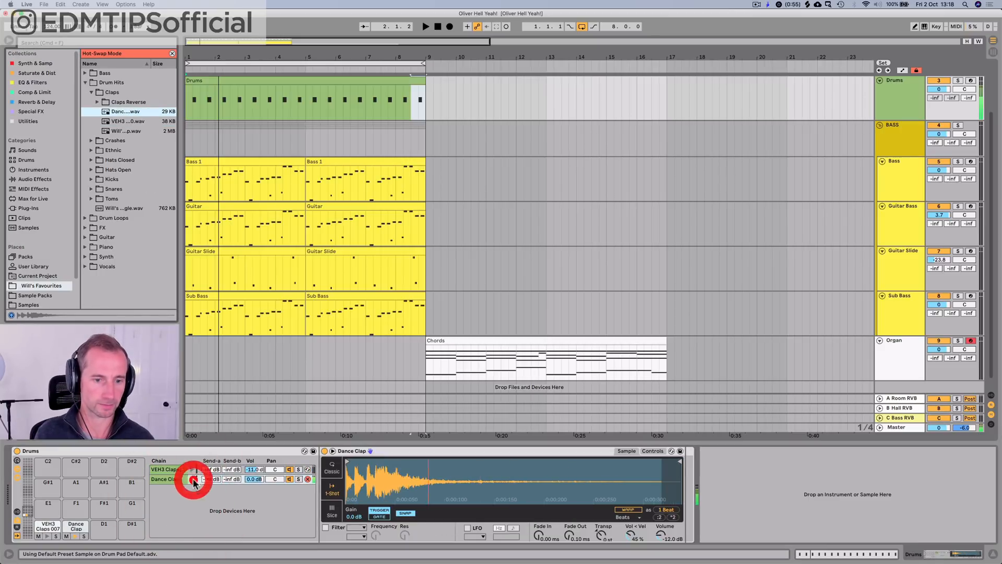
Step: Copy all the VEH3 Claps 007 notes in the Drums clip onto the Dance Clap row
key(space)
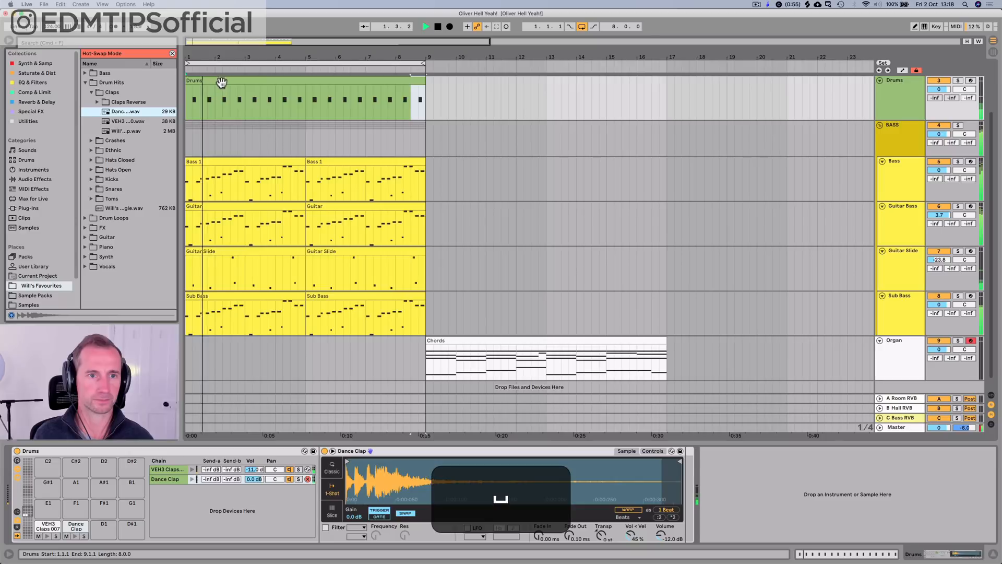
double_click(221, 83)
key(space)
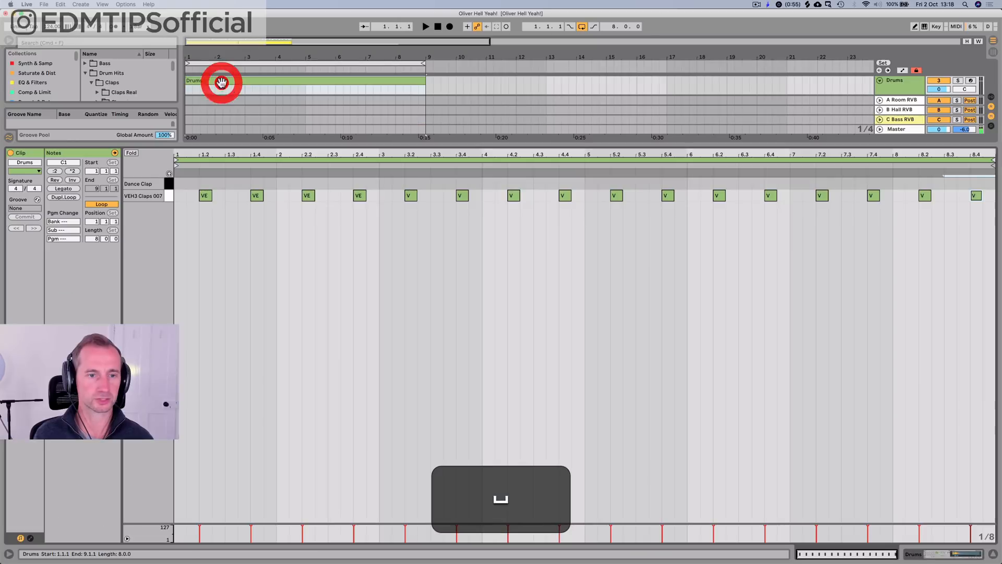
click(168, 195)
drag(204, 196, 206, 185)
key(space)
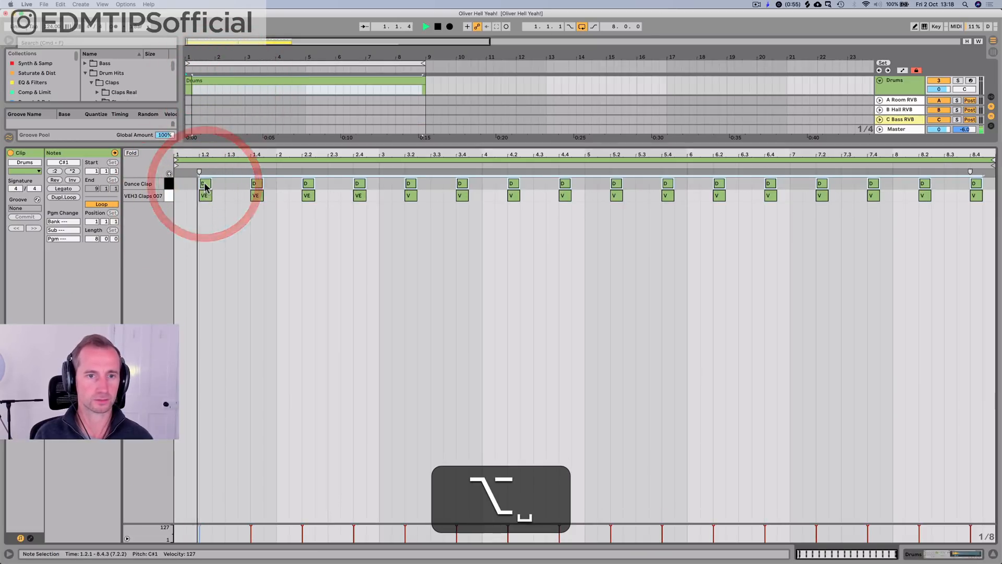
Step: Set the Dance Clap chain's volume to -2.4 dB and check it in the loop
key(shift+Tab)
key(space)
click(257, 503)
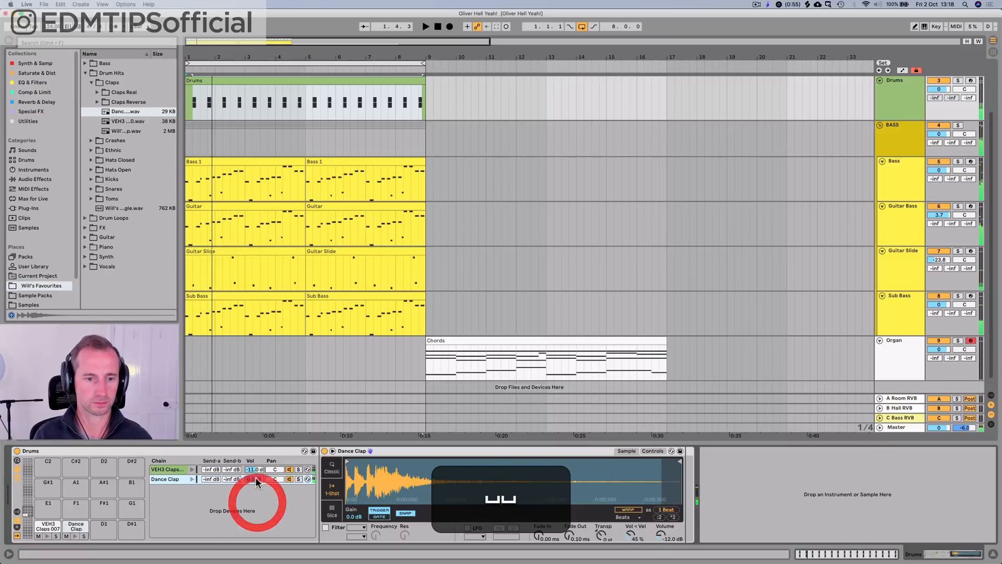
mouse_move(256, 481)
mouse_down()
mouse_move(256, 508)
mouse_move(256, 465)
mouse_move(256, 480)
mouse_up()
key(space)
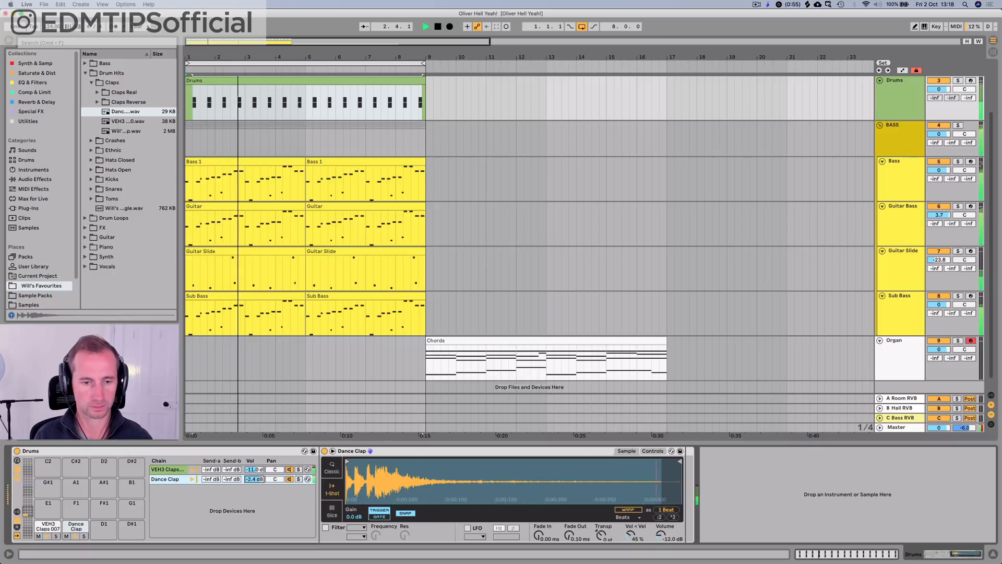
key(space)
Step: Switch the Dance Clap sampler to Classic mode with a 1.00 ms release and 1 voice
click(332, 467)
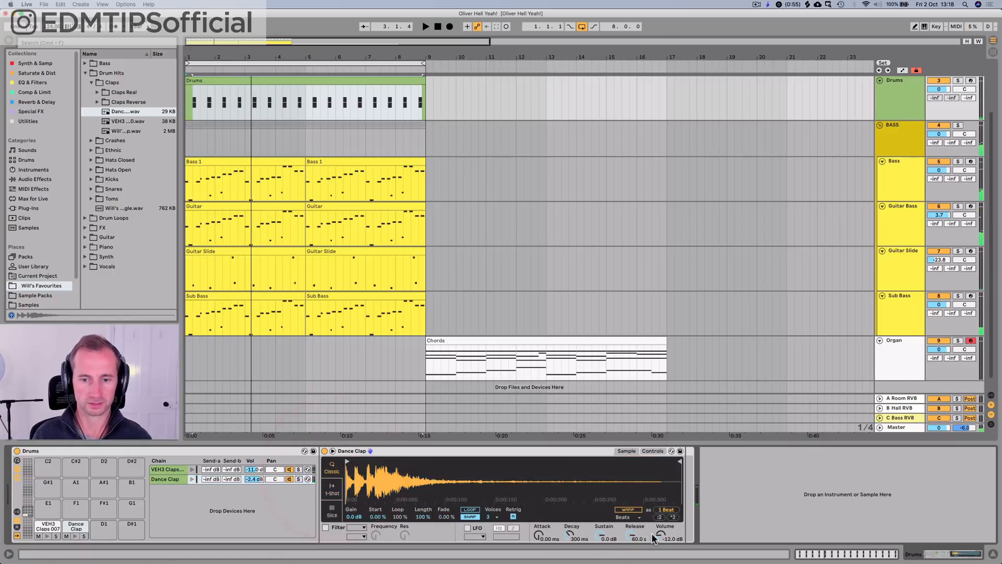
click(493, 516)
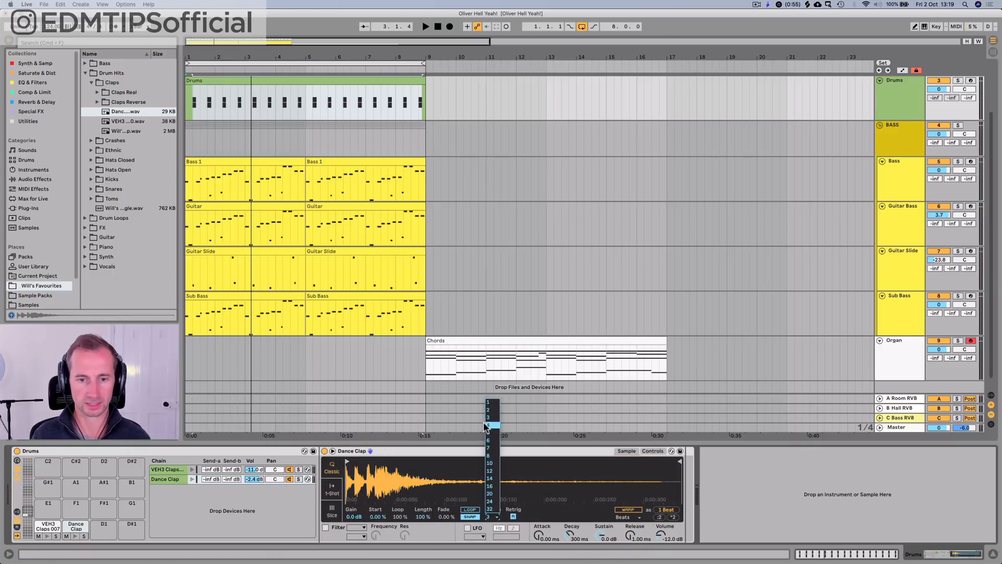
click(489, 403)
Step: Set the Dance Clap's sustain to -inf dB and its decay to 1.18 s while checking the loop
key(space)
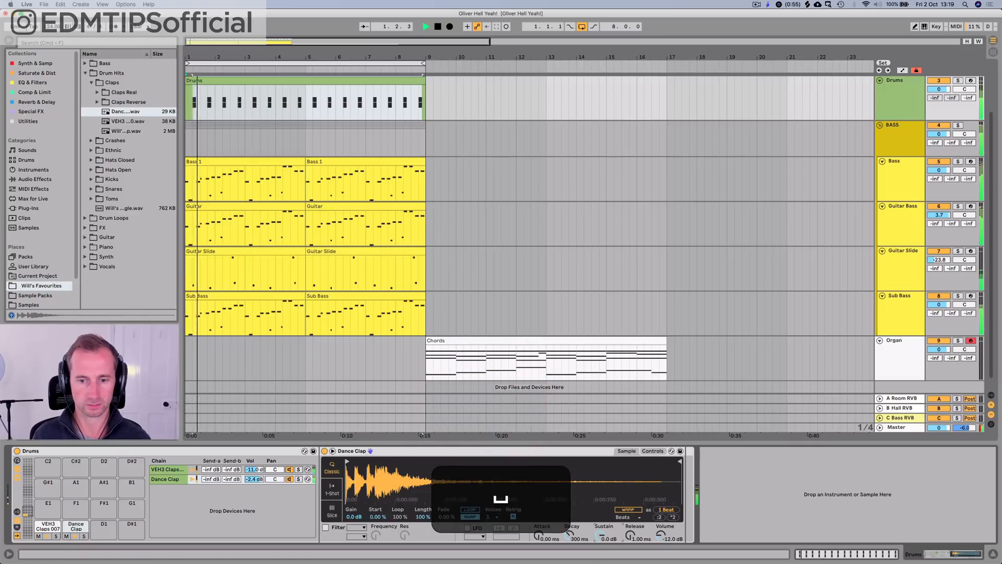
drag(600, 533, 600, 538)
key(space)
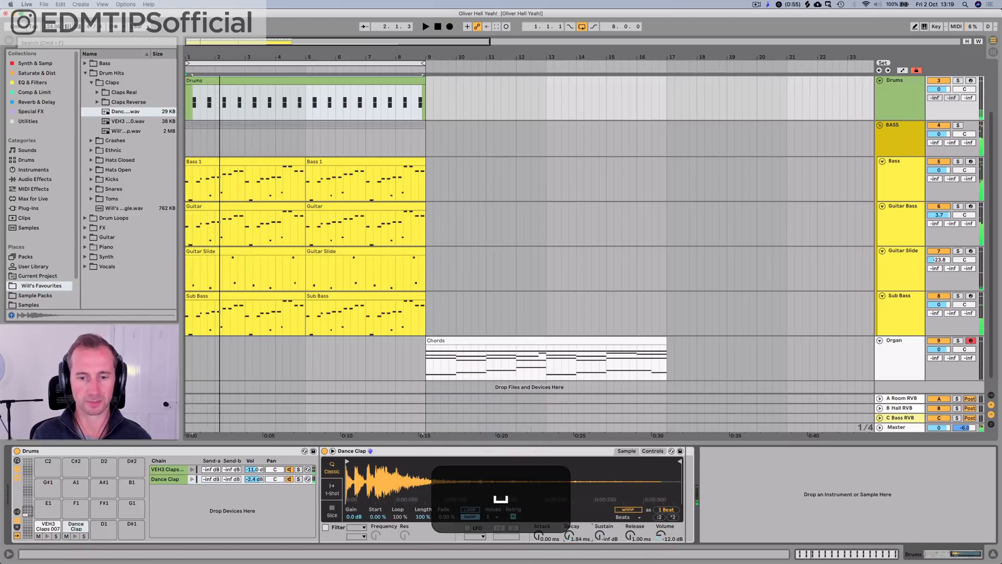
drag(570, 535, 570, 527)
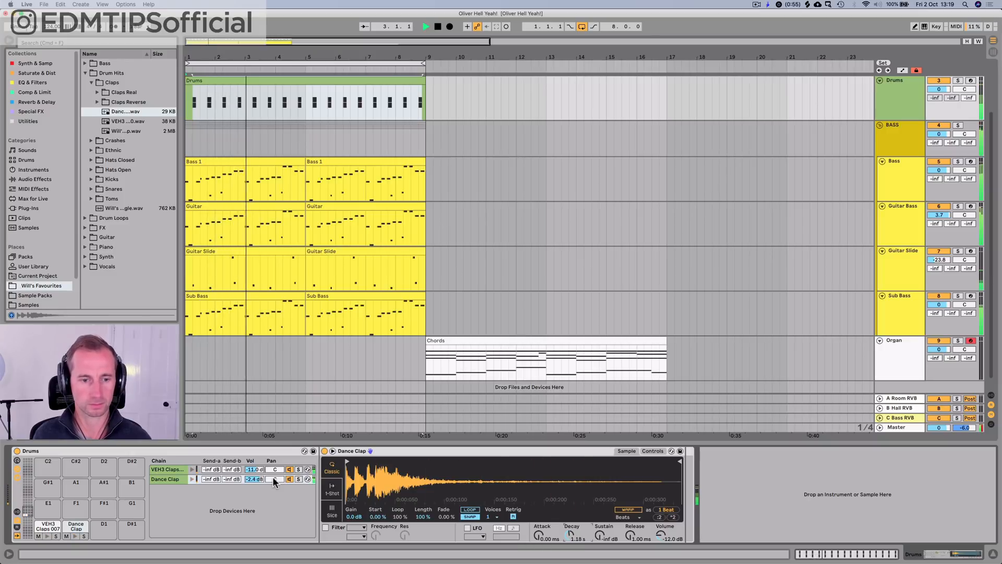
key(space)
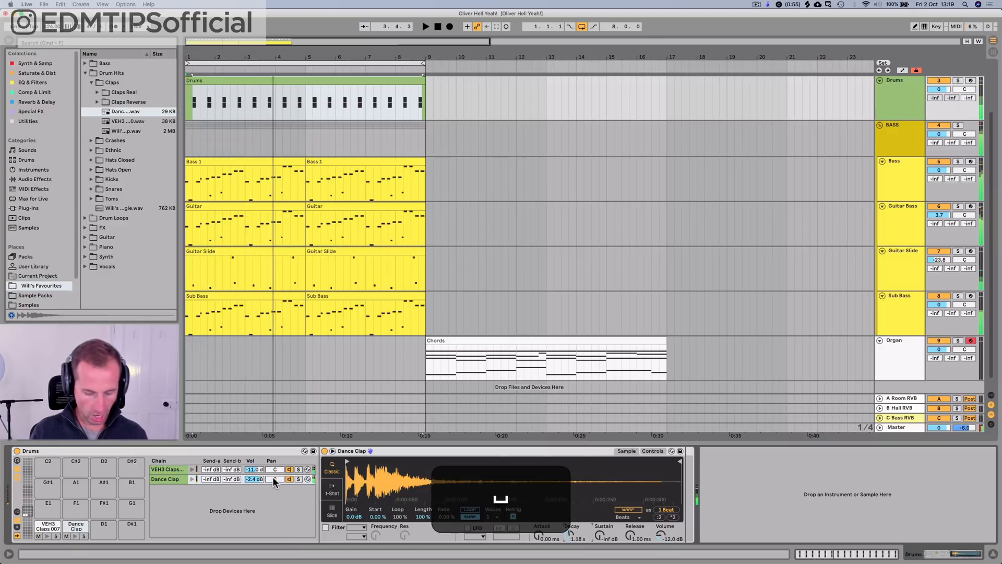
Step: Save the set and show the drum rack's input/output settings and its Reverb and Delay return chains
key(super+s)
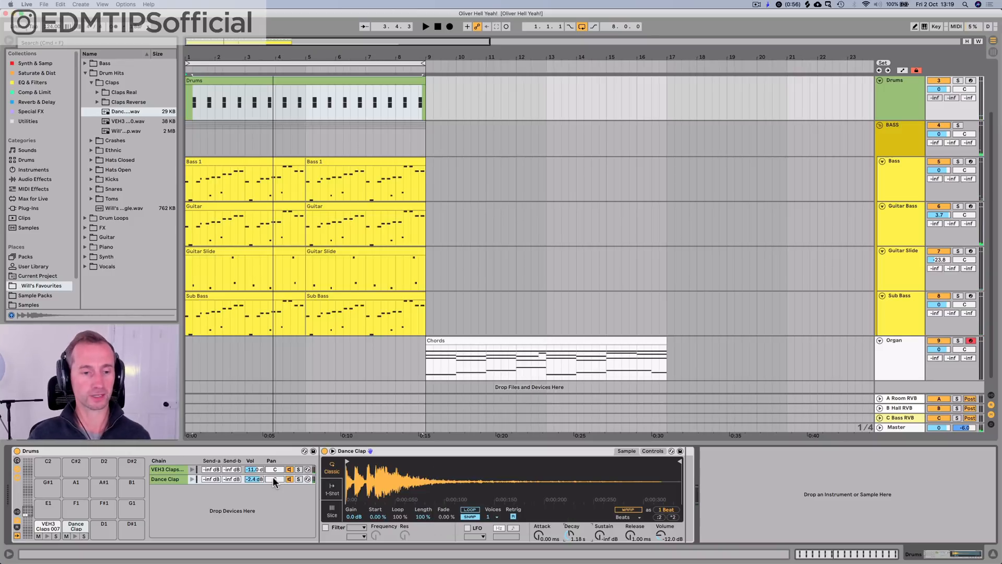
click(17, 513)
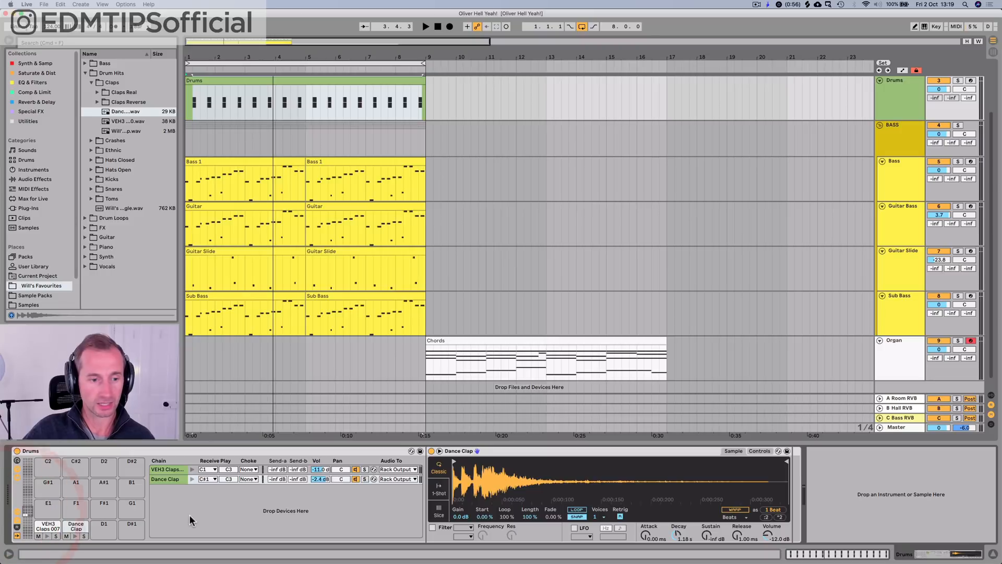
click(18, 528)
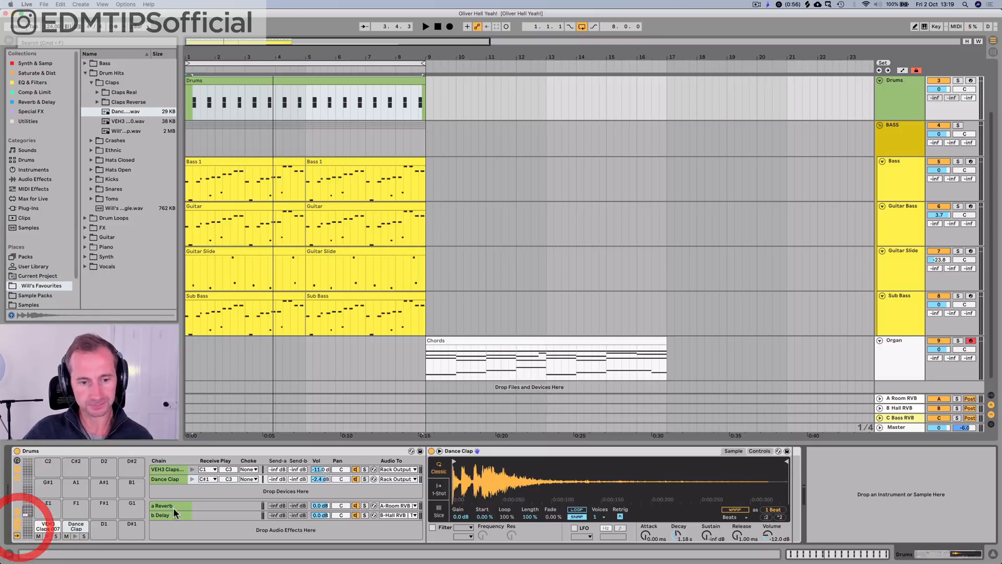
right_click(211, 538)
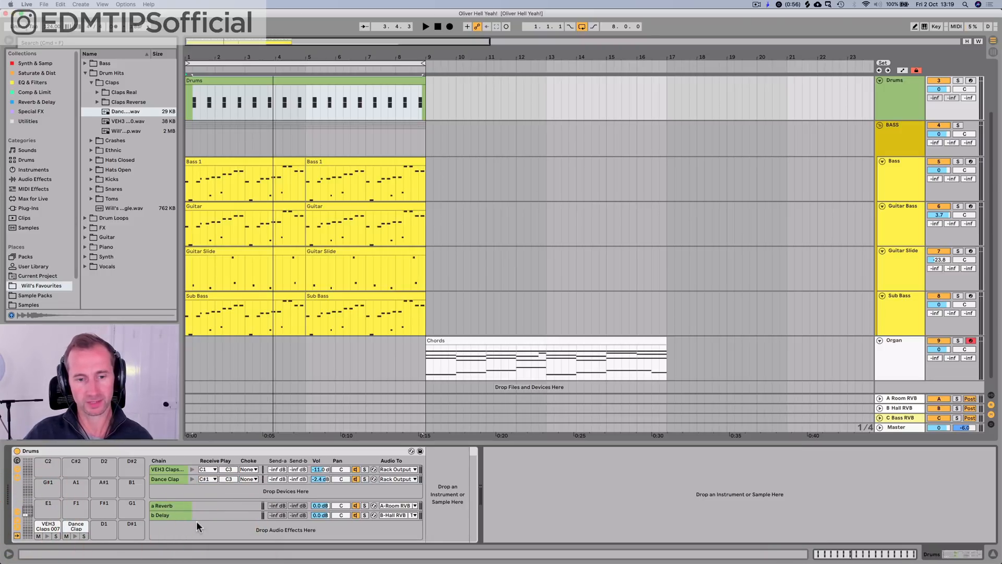
Step: Examine the devices on the Room RVB and Hall RVB return tracks in the mixer
key(Tab)
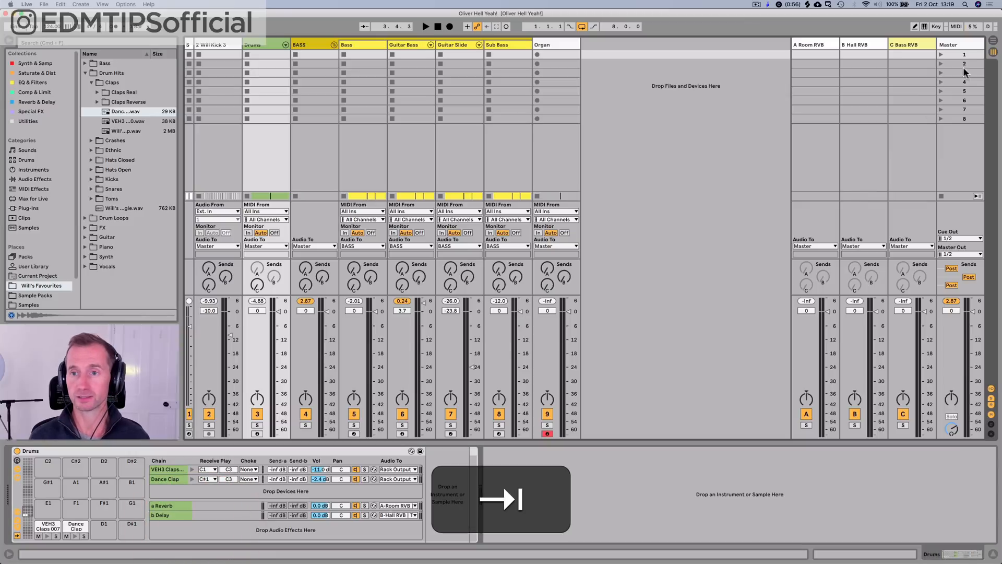
click(820, 42)
click(858, 43)
click(805, 48)
click(805, 43)
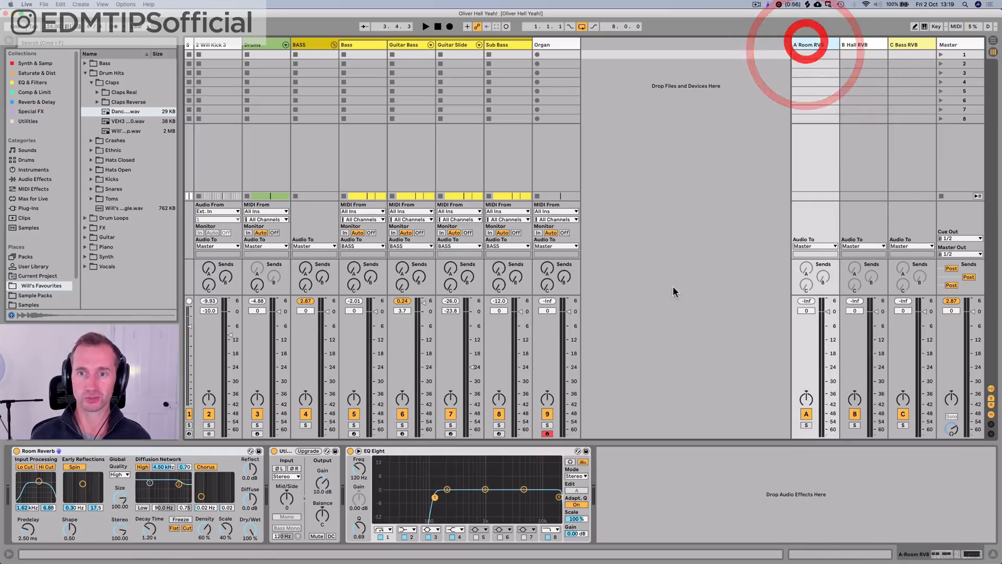
key(Tab)
key(Tab)
key(shift+Tab)
key(shift+Tab)
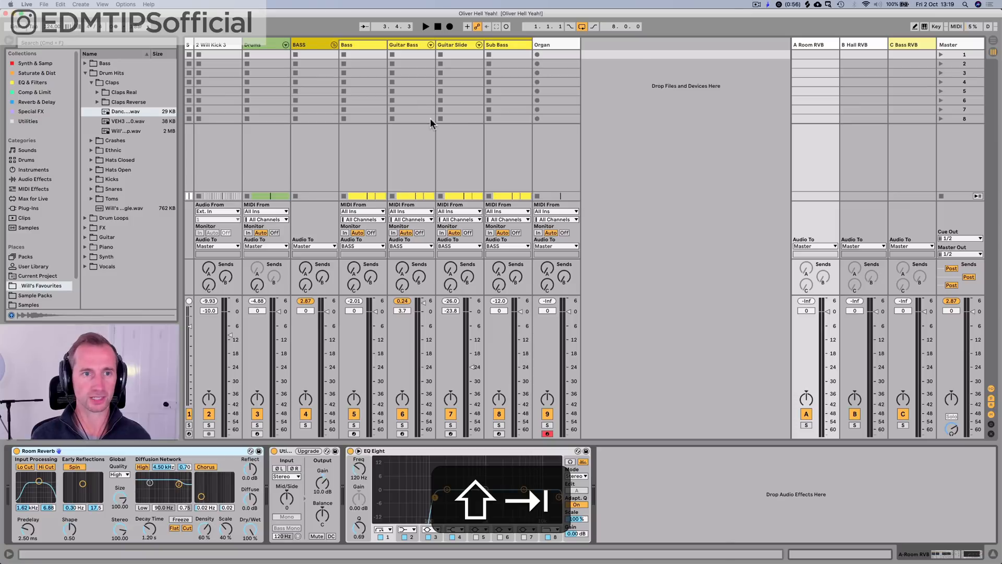
Step: Raise the Dance Clap chain's Send-a in the drum rack to -13.4 dB during loop playback
click(261, 45)
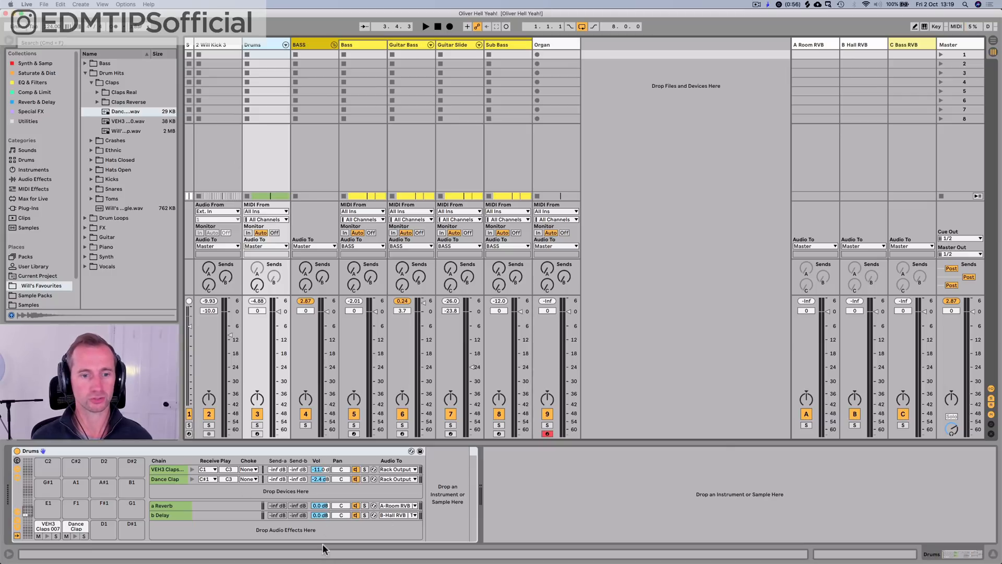
key(space)
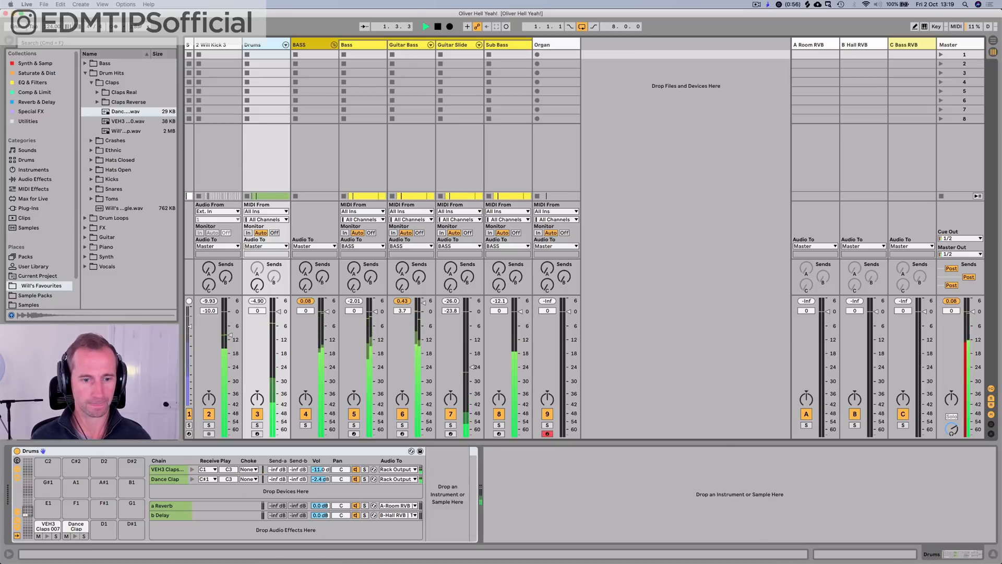
drag(276, 479, 276, 460)
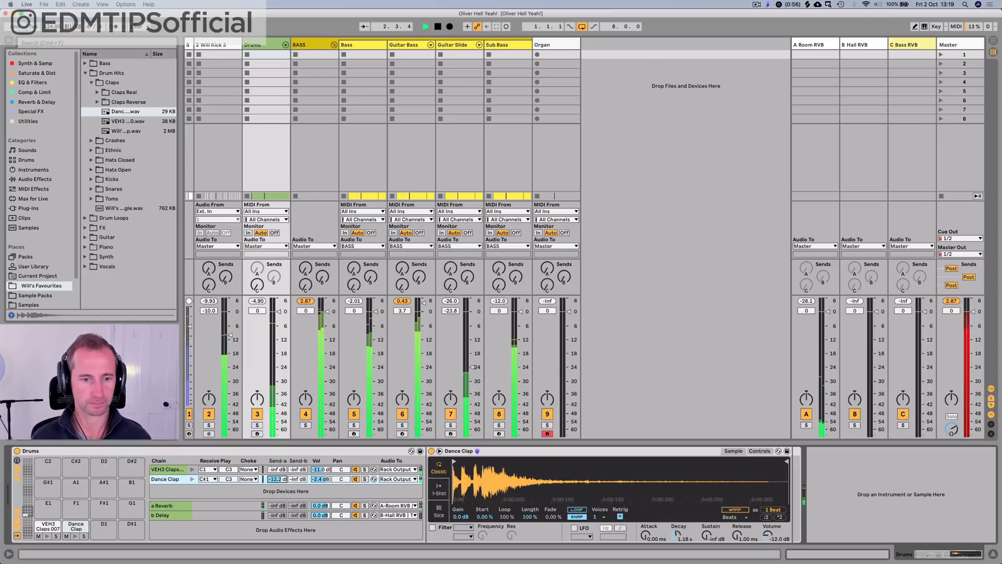
Step: Shorten the Room Reverb's decay time to 567 ms on the Room RVB return while the loop plays
key(Tab)
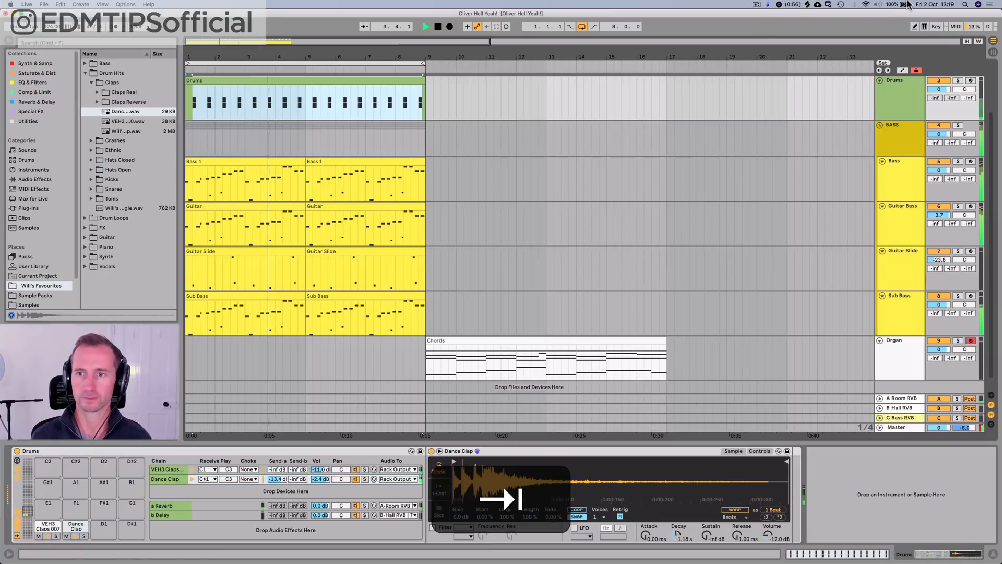
key(Tab)
click(822, 47)
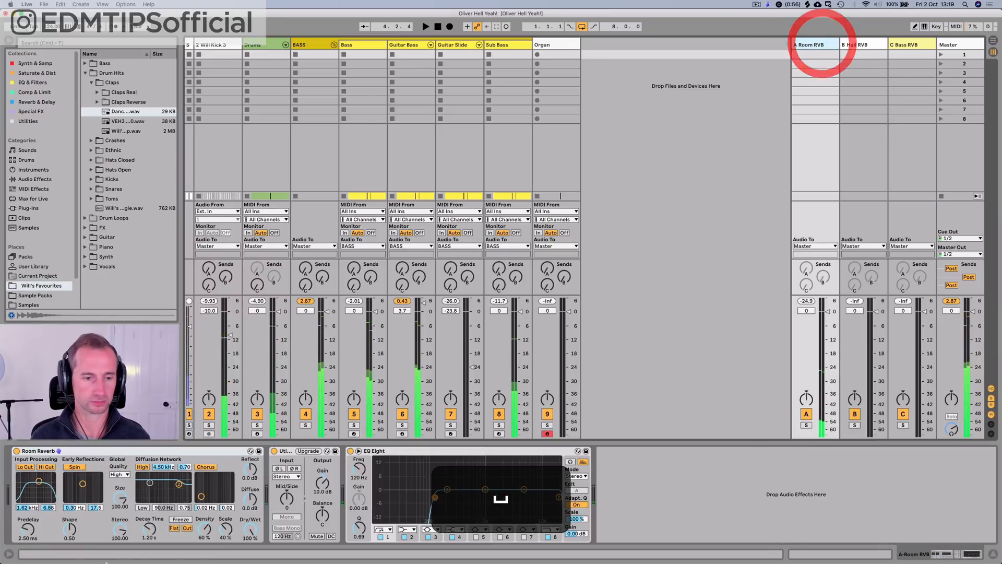
key(space)
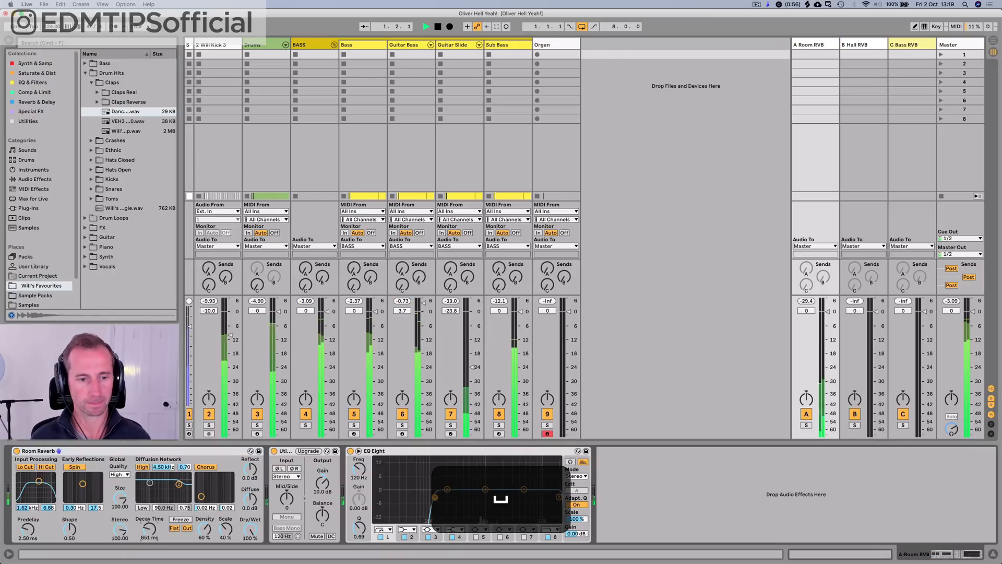
drag(151, 529, 152, 554)
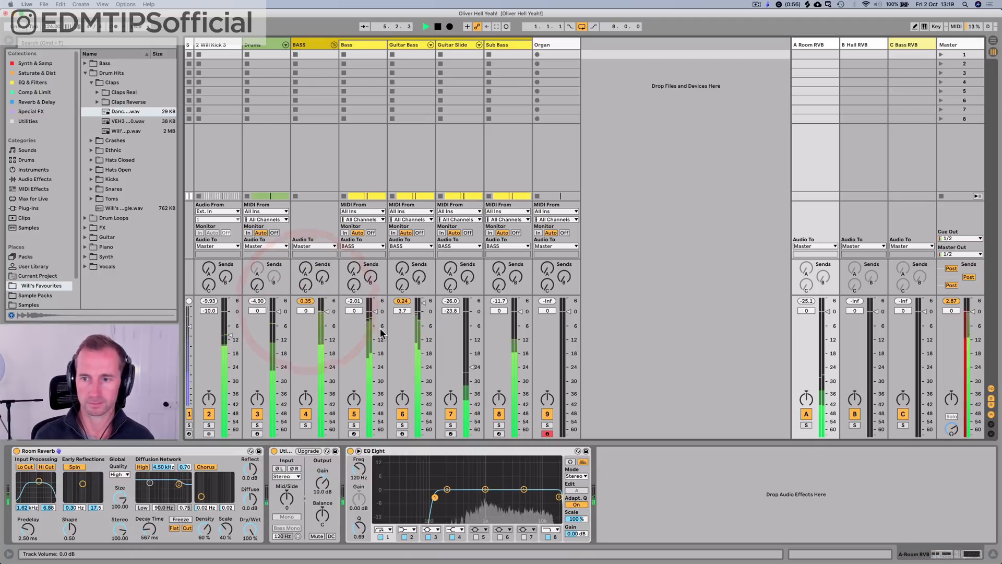
key(Tab)
key(Tab)
Step: Undo the trial change to the Drums track's volume and set the BASS group's volume to -7.2 dB against the playing drums
key(space)
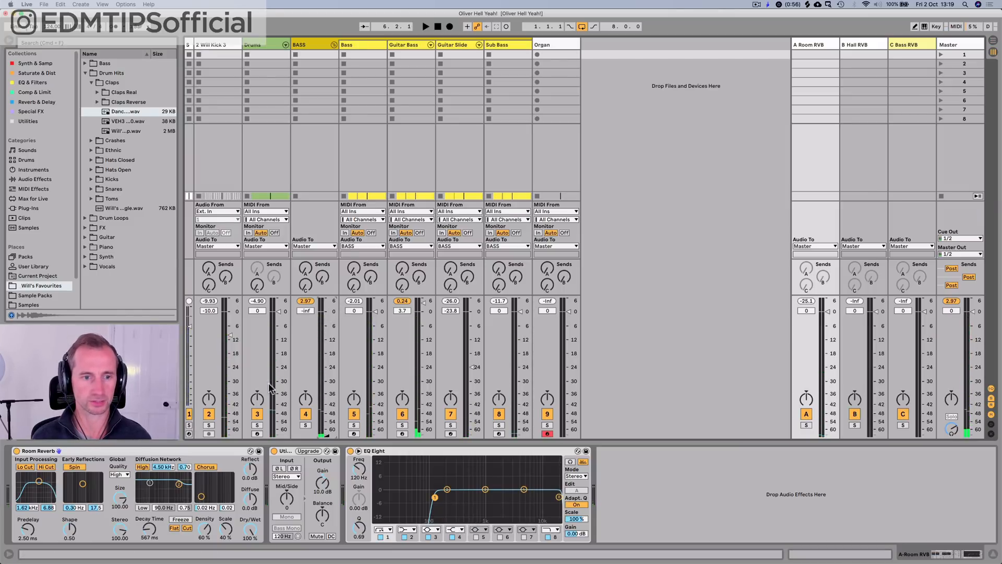
key(space)
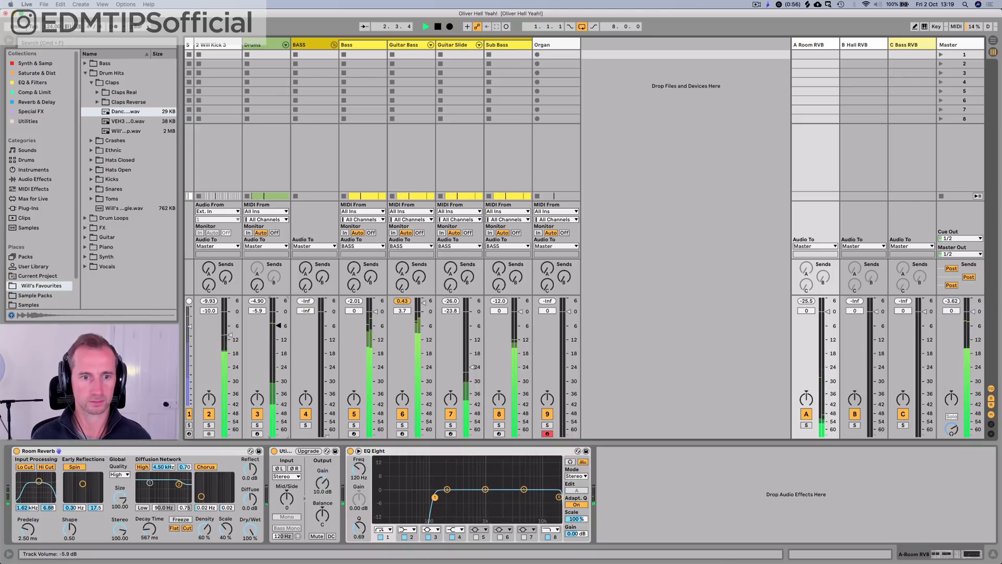
key(super+z)
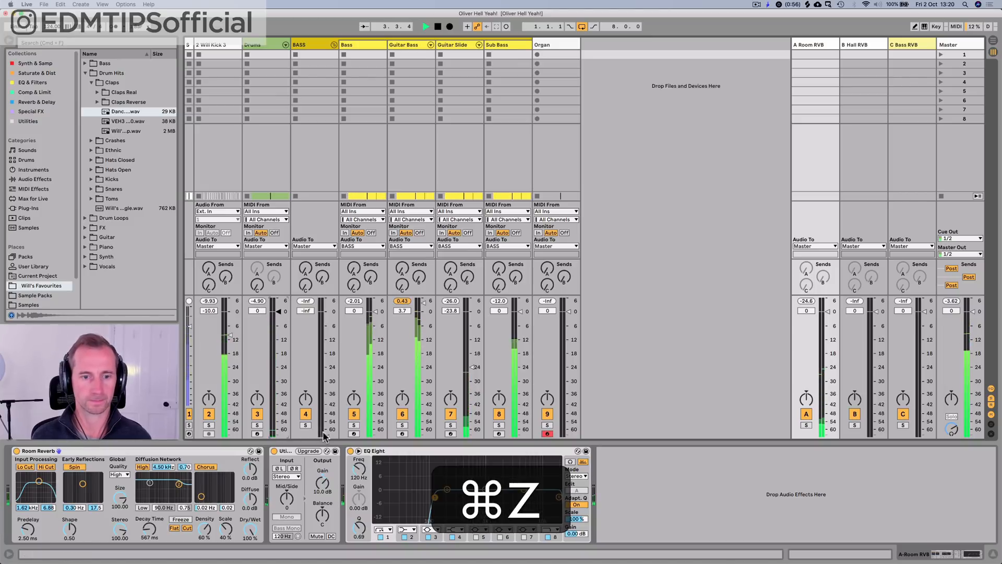
drag(326, 400, 327, 359)
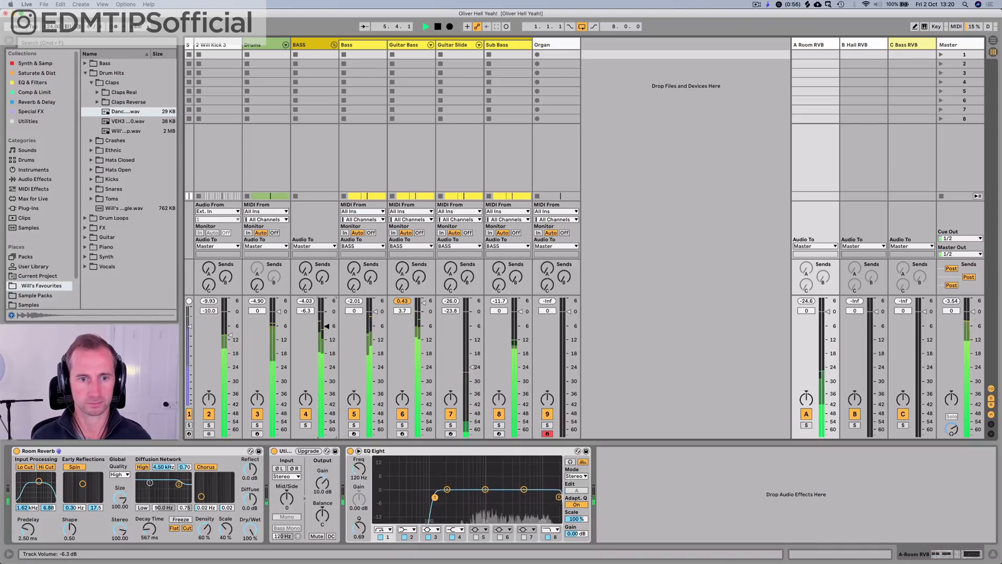
Step: Set the Guitar Bass track's volume to 0 dB, reset the Guitar Bass and Master peak levels, and save the set
drag(421, 312, 422, 325)
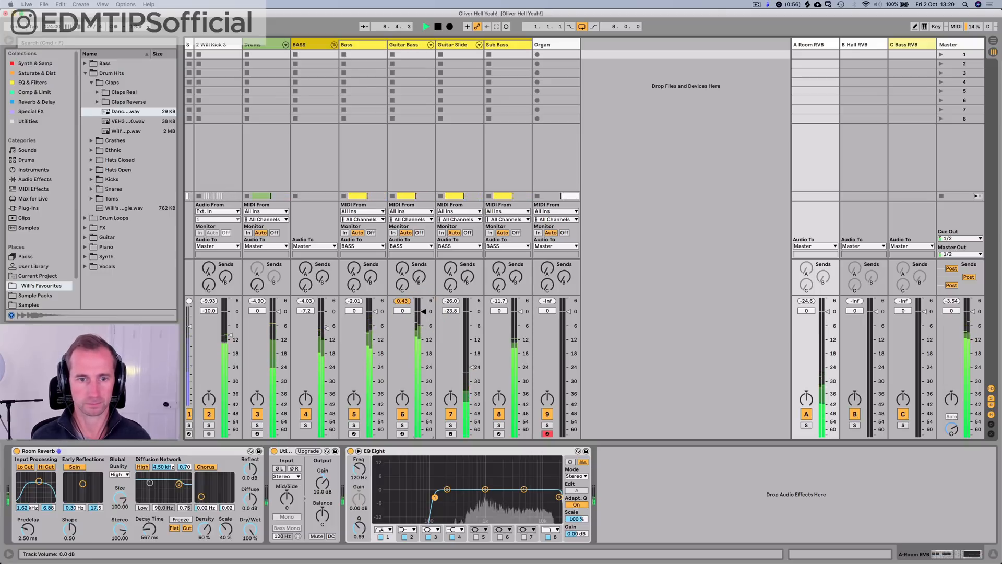
click(406, 301)
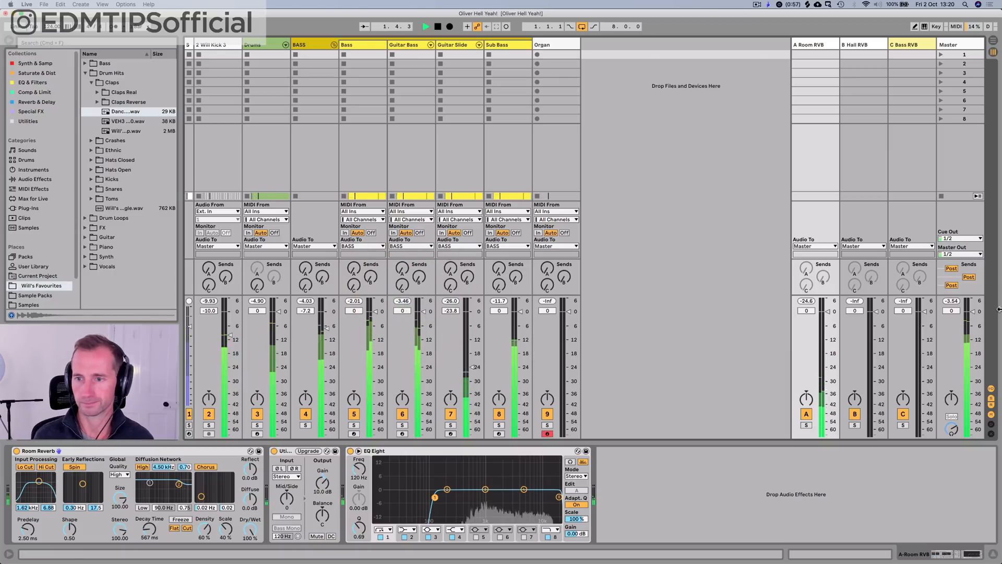
click(950, 302)
key(space)
key(super+s)
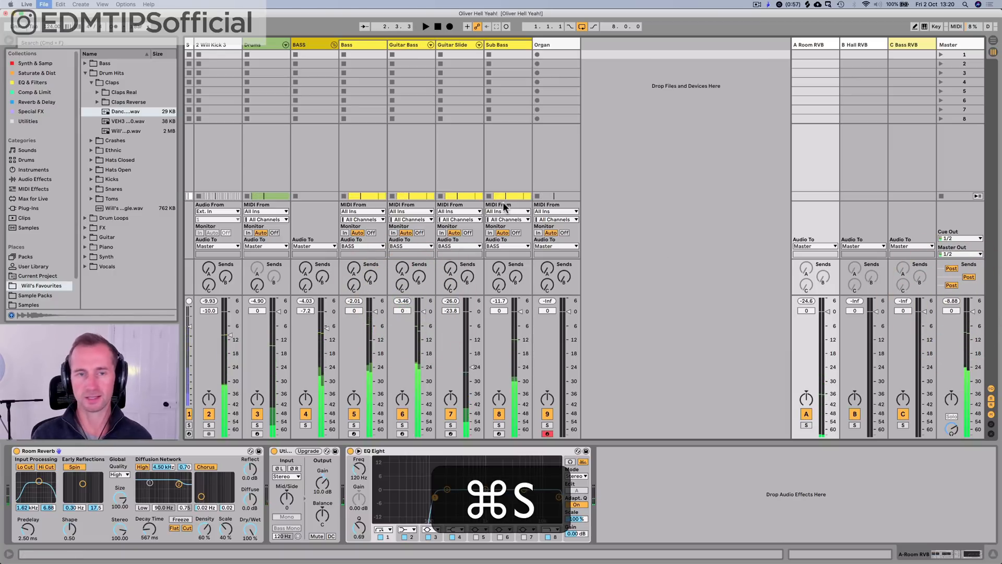
Step: Open the Drums clip in the arrangement, shrink its note editor to about half height, and return to the drum rack
key(Tab)
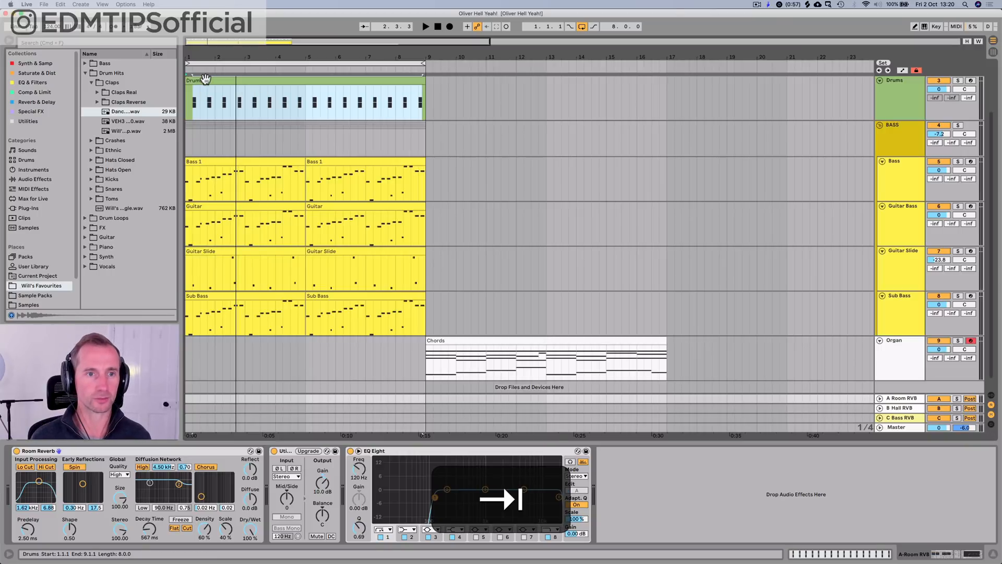
double_click(205, 78)
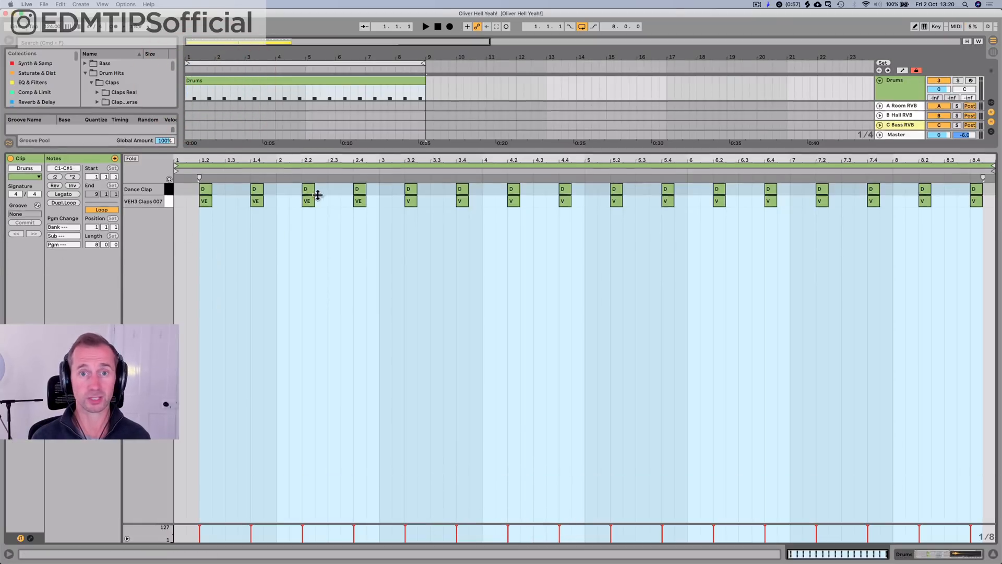
drag(307, 149, 347, 322)
key(shift+Tab)
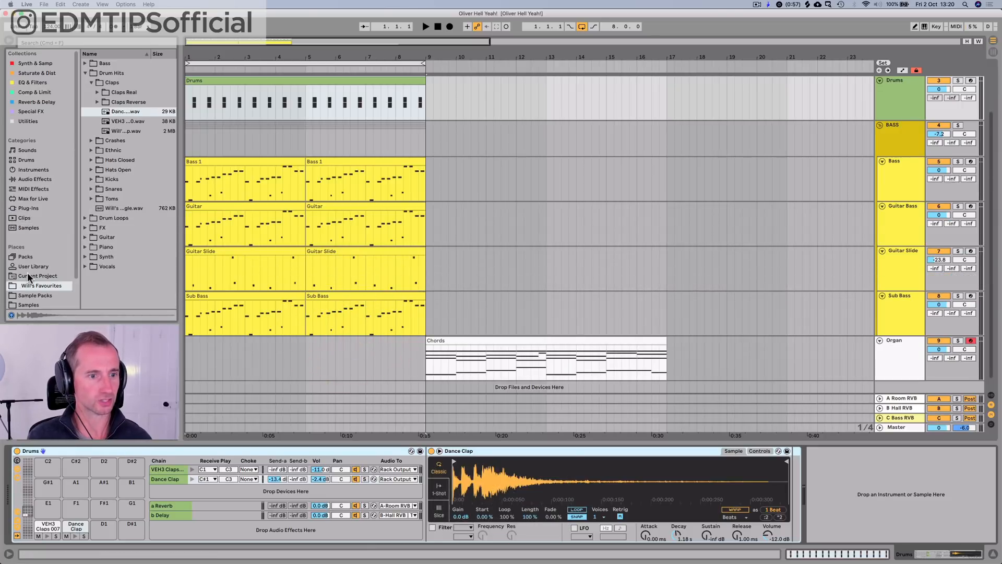
Step: Open the Drum Hits place in the browser and collapse its VEH3 Claps and Claps folders
scroll(36, 271, down, 2)
click(33, 283)
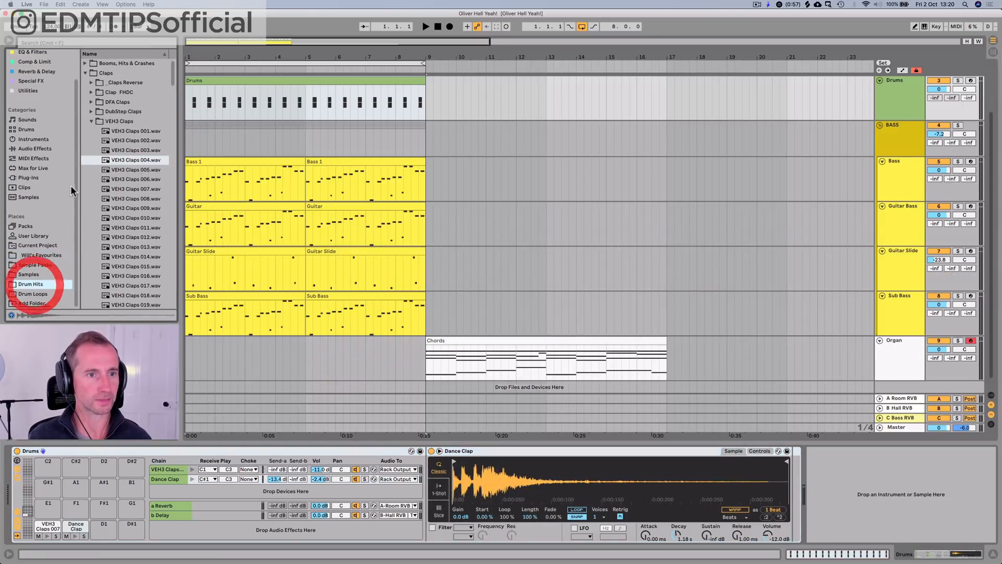
click(116, 121)
key(Left)
key(Up)
key(Up)
key(Left)
key(Left)
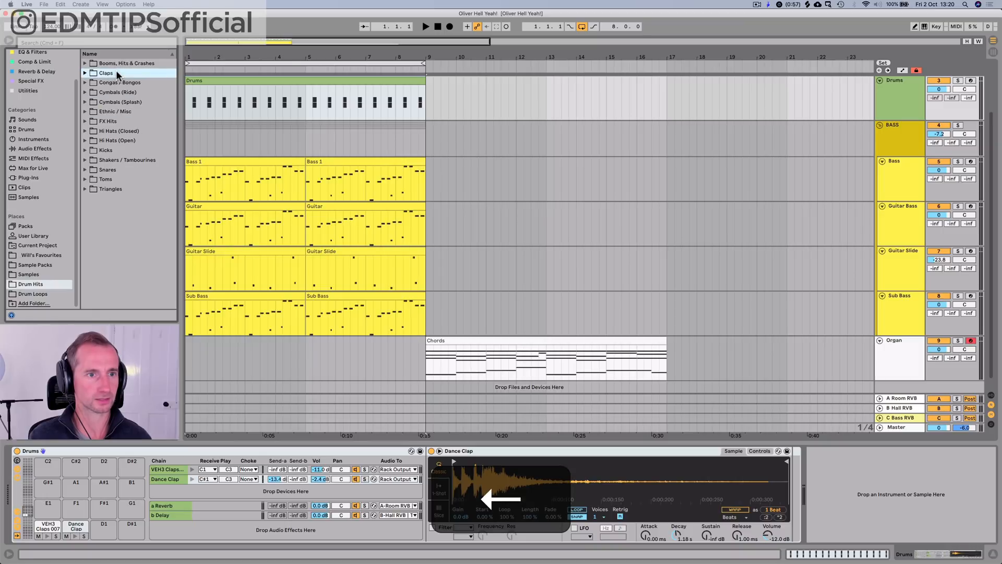
Step: Expand the Hi Hats (Closed) folder and audition the 808_CL2.wav sample
click(115, 125)
key(Down)
key(Down)
key(Up)
key(Right)
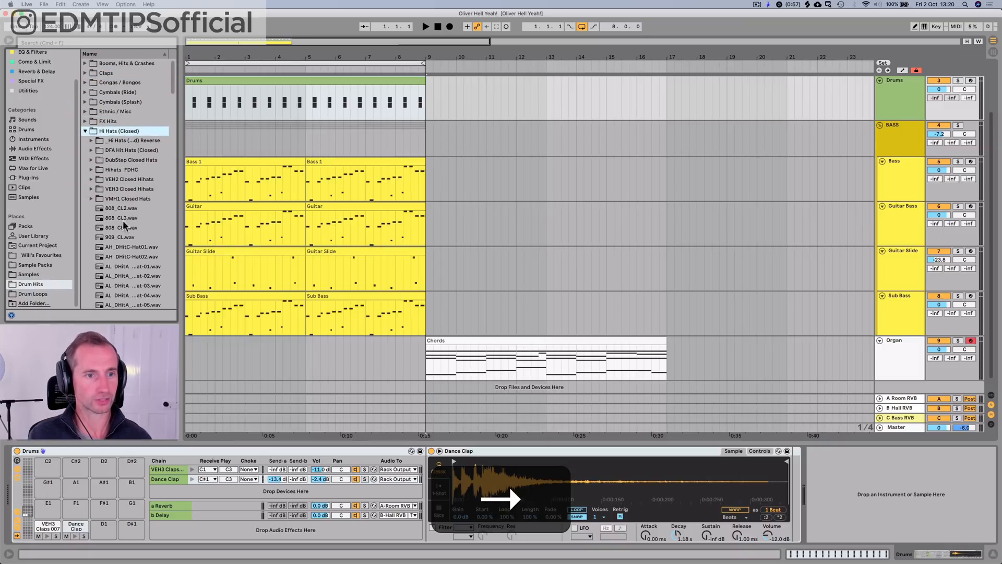
click(119, 209)
key(Up)
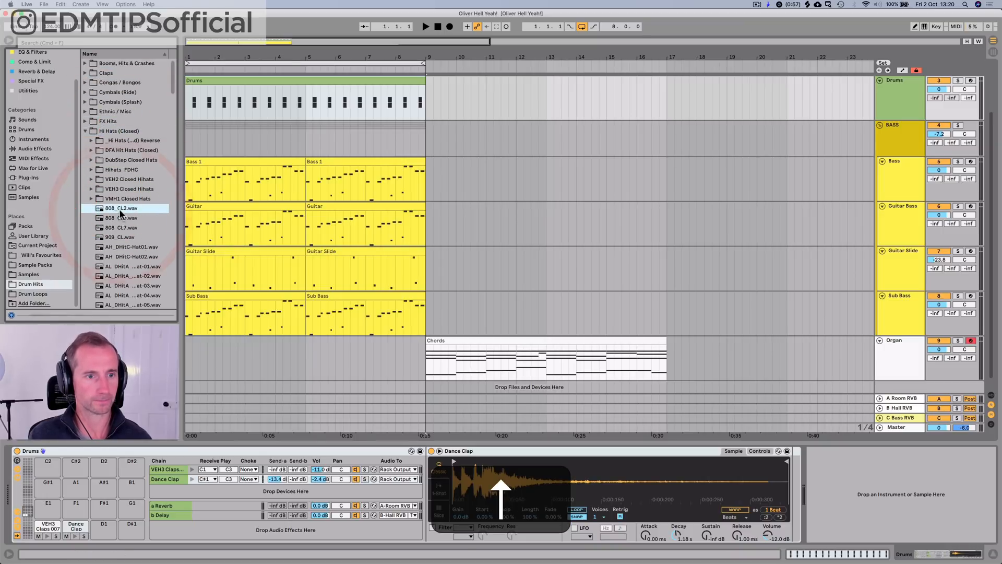
Step: Add 808_CL2.wav as a new chain in the drum rack and hide the rack's return chains and input/output settings
drag(119, 211, 179, 489)
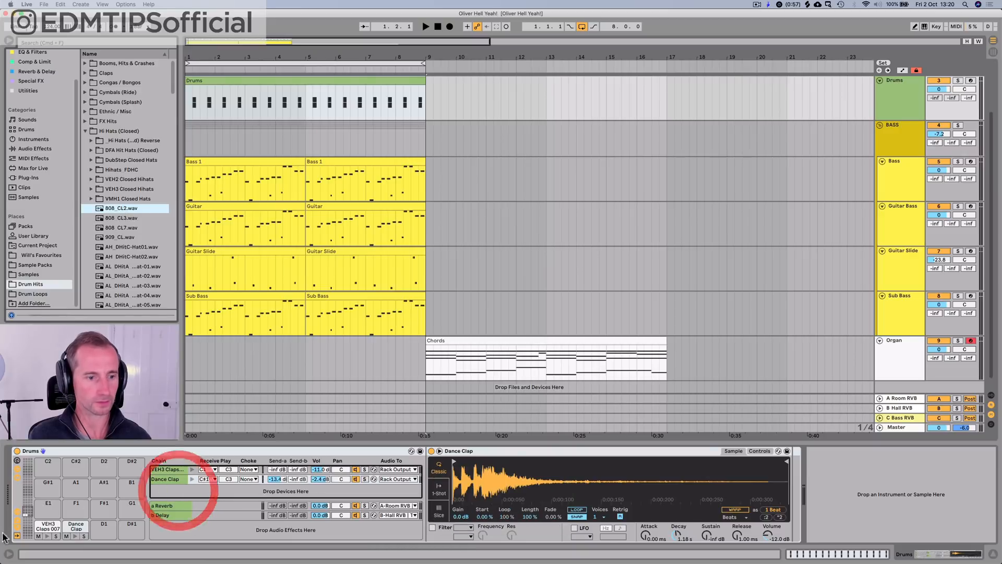
click(18, 526)
click(18, 514)
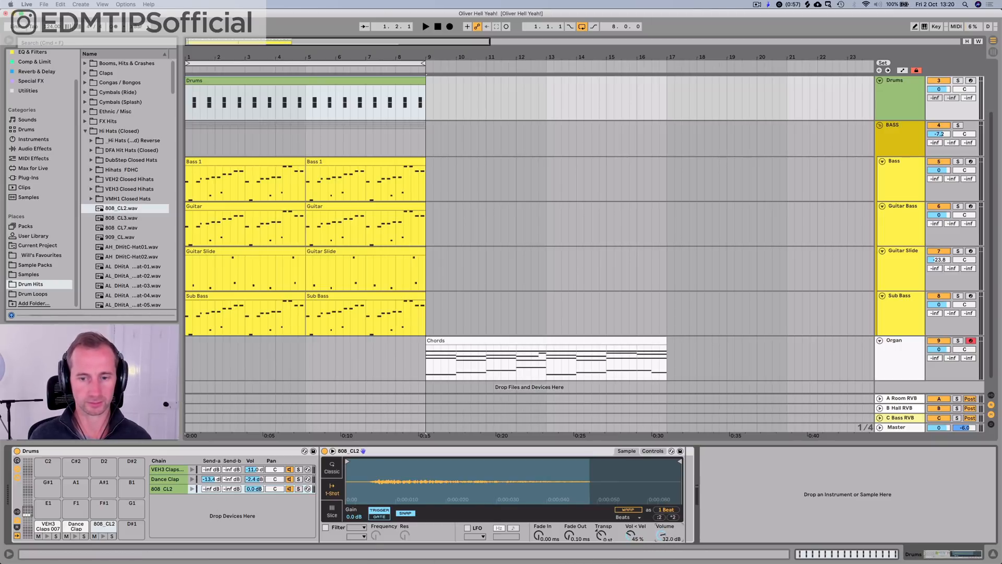
key(space)
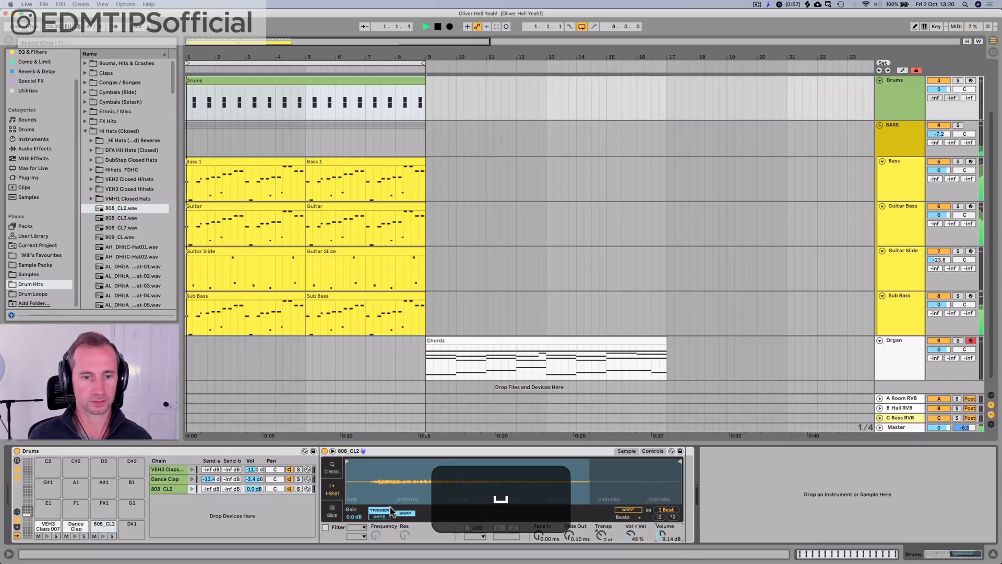
Step: Draw an eighth-note 808_CL2 hit on the first off-beat of the Drums clip and duplicate it on every off-beat through bar 8
double_click(202, 82)
click(193, 362)
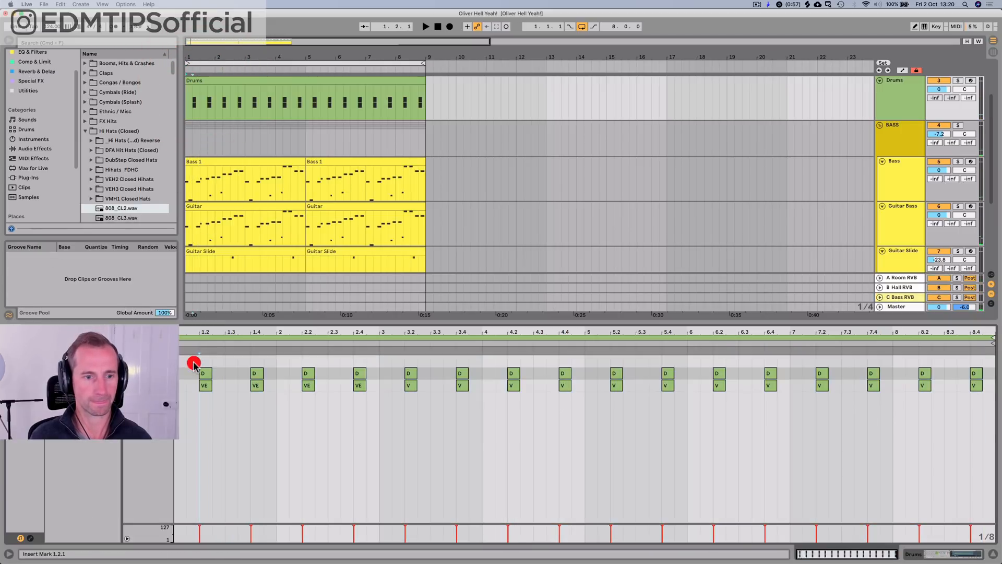
key(space)
key(space)
drag(181, 362, 192, 361)
key(super+d)
key(super+d)
key(super+d)
key(super+d)
key(super+d)
key(super+d)
key(super+d)
key(super+d)
key(super+d)
key(super+d)
key(super+d)
key(super+d)
key(super+d)
key(super+d)
key(super+d)
key(super+d)
key(super+d)
key(super+d)
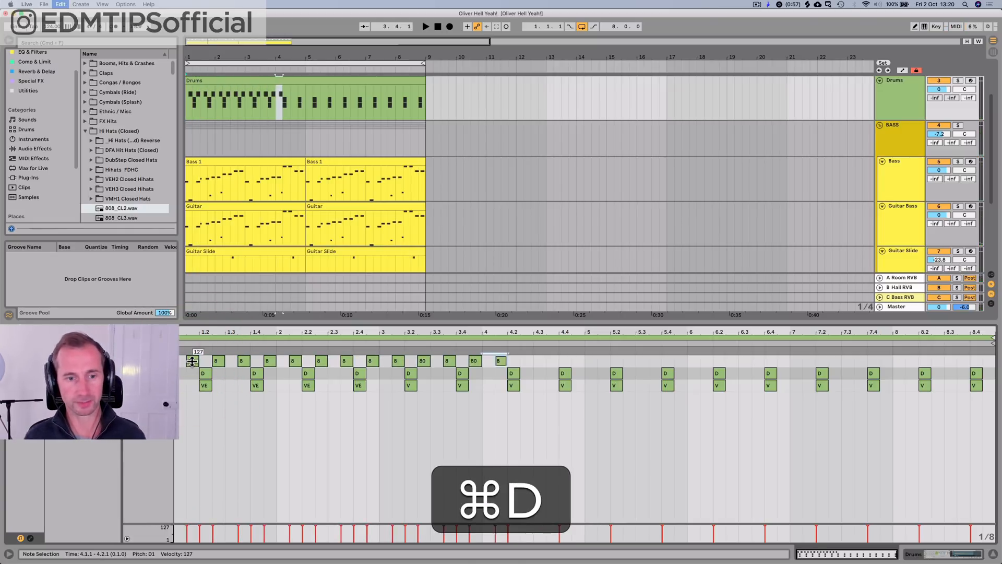
key(super+d)
key(super+d)
key(super+d)
key(super+d)
key(super+d)
key(super+d)
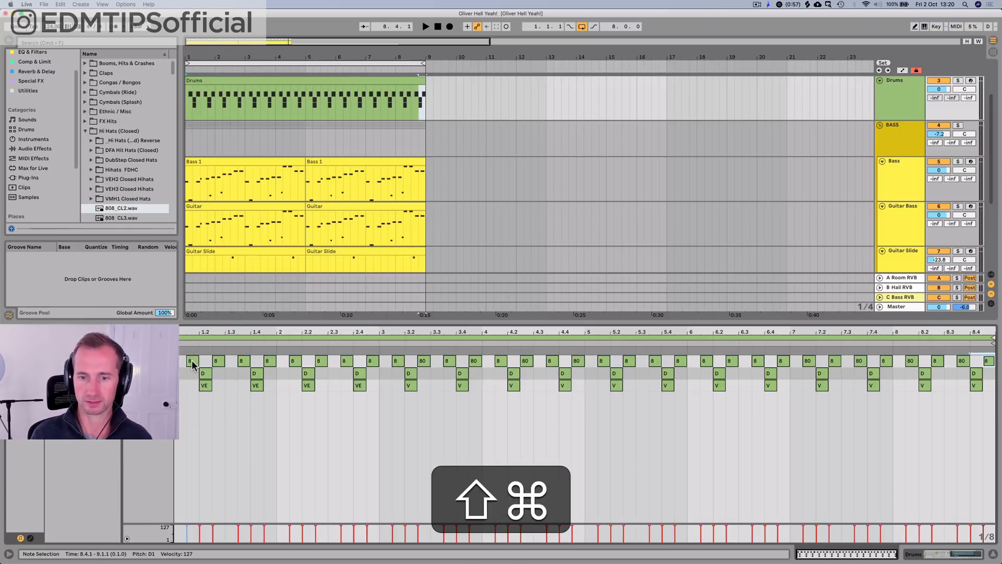
Step: Set the 808_CL2 chain's volume to -17.0 dB while the loop plays, and save the set
key(shift+Tab)
key(space)
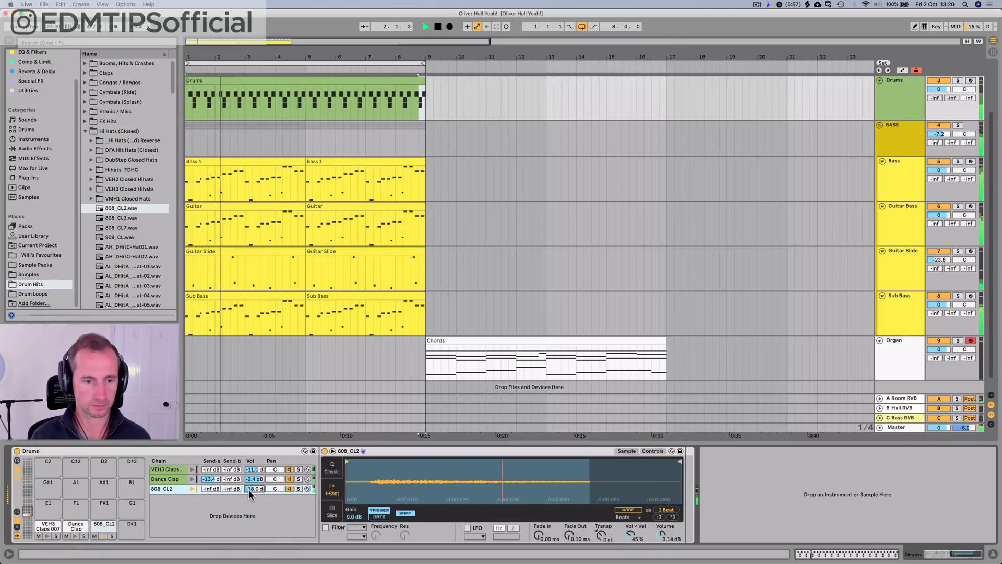
drag(250, 490, 250, 487)
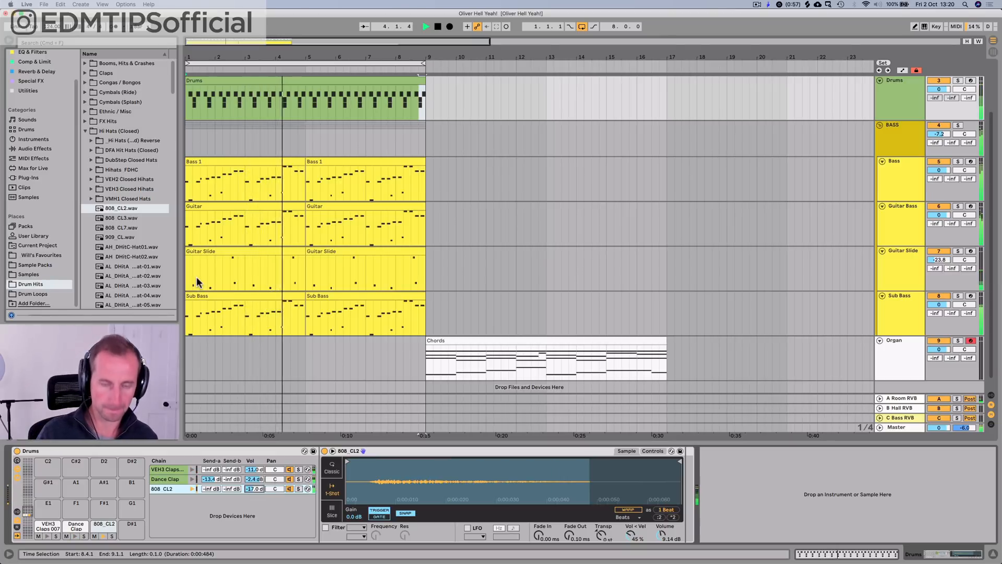
key(space)
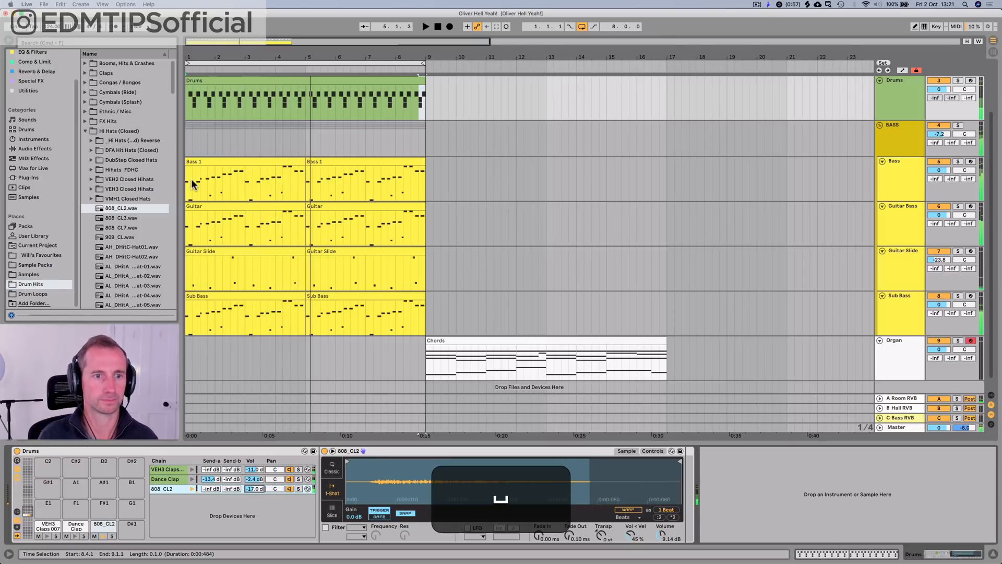
key(super+s)
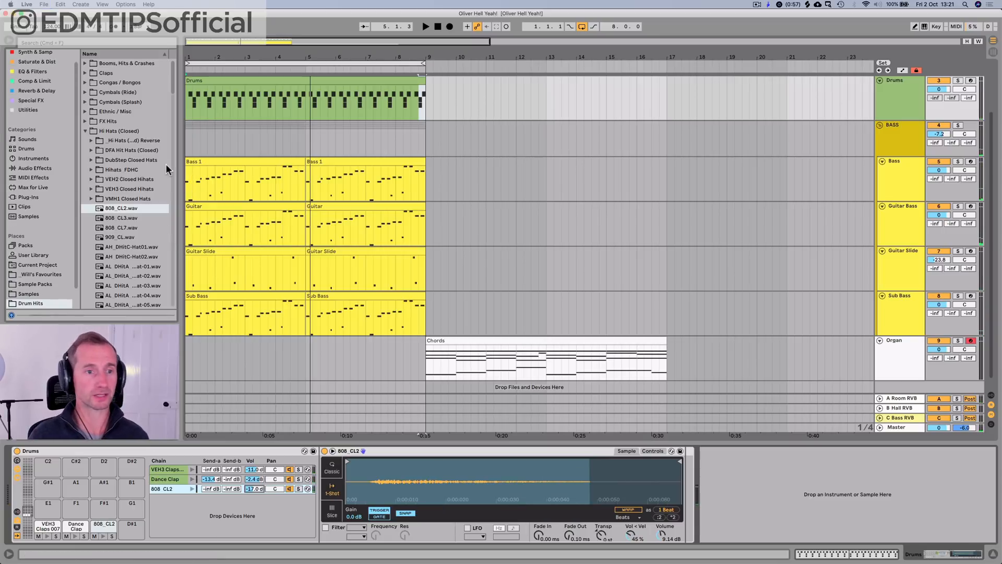
Step: Collapse the Hi Hats (Closed) folder and expand the Shakers / Tambourines folder in the browser
key(Left)
click(124, 131)
key(Down)
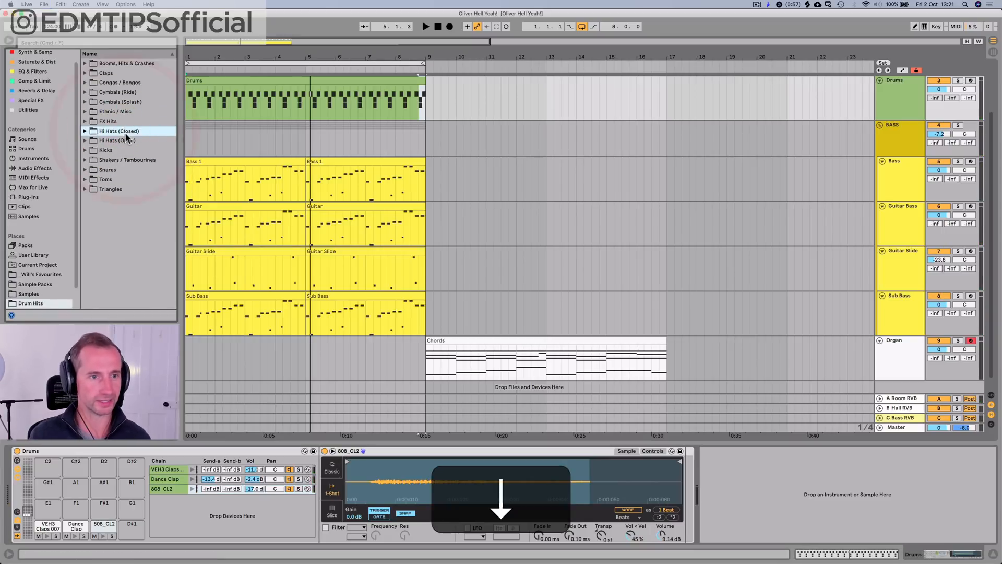
key(Down)
key(Right)
Step: Audition the shaker and tambourine samples and add Shaker01.wav as a new chain in the drum rack
click(128, 179)
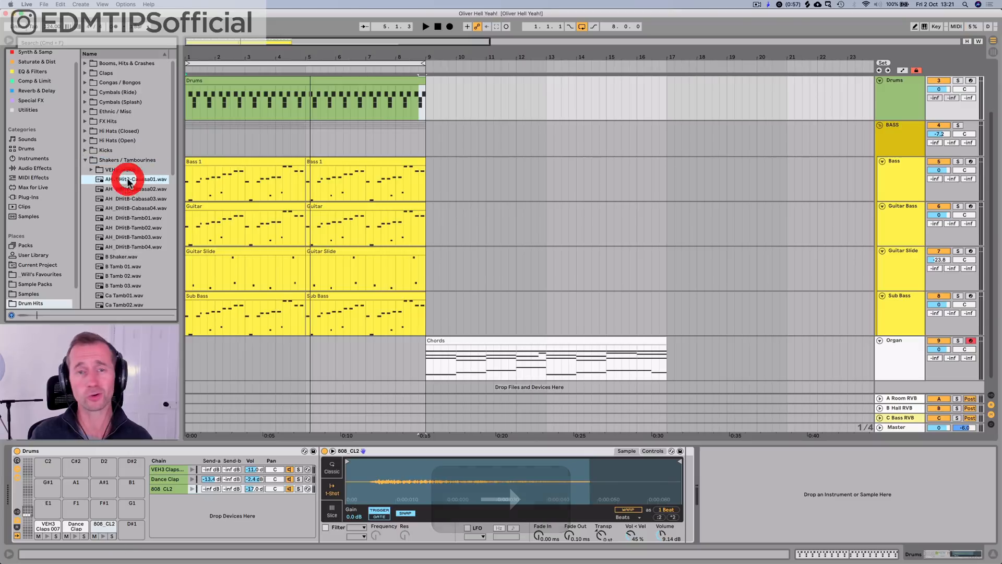
key(Down)
key(Down)
key(Down)
key(Down)
key(Down)
key(Down)
key(Down)
key(Down)
key(Down)
key(Down)
key(Down)
key(Down)
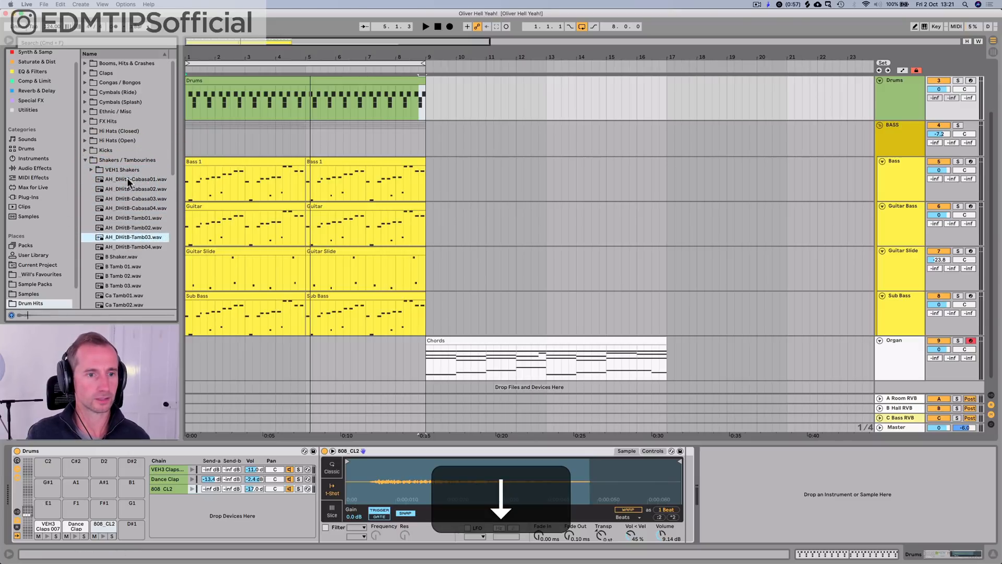
key(Down)
scroll(127, 179, down, 10)
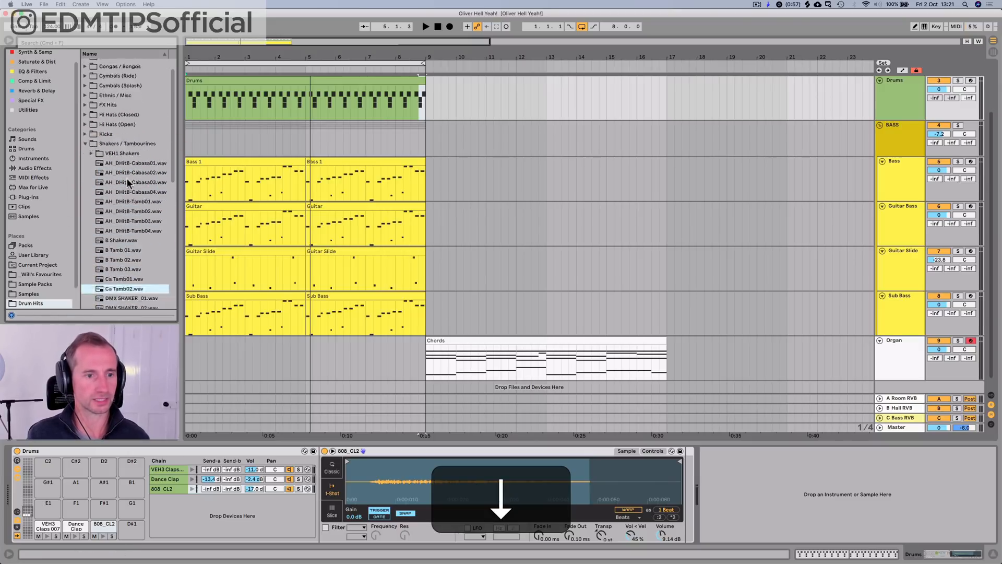
click(127, 180)
key(Up)
key(Down)
key(Down)
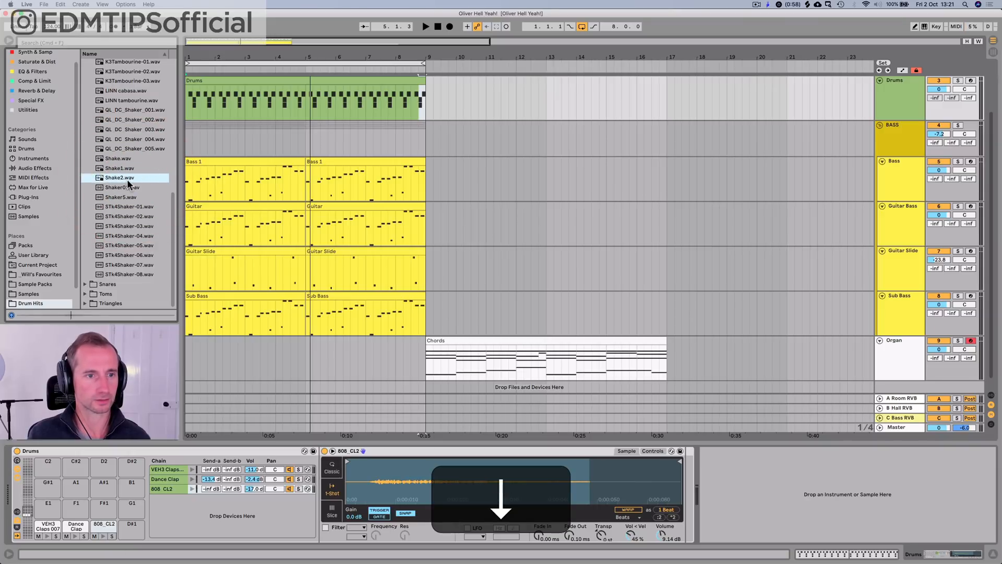
drag(123, 184, 204, 506)
Step: Draw two sixteenth-note Shaker01 hits at 1.4.2 and 1.4.4 in the Drums clip and play them back
double_click(199, 81)
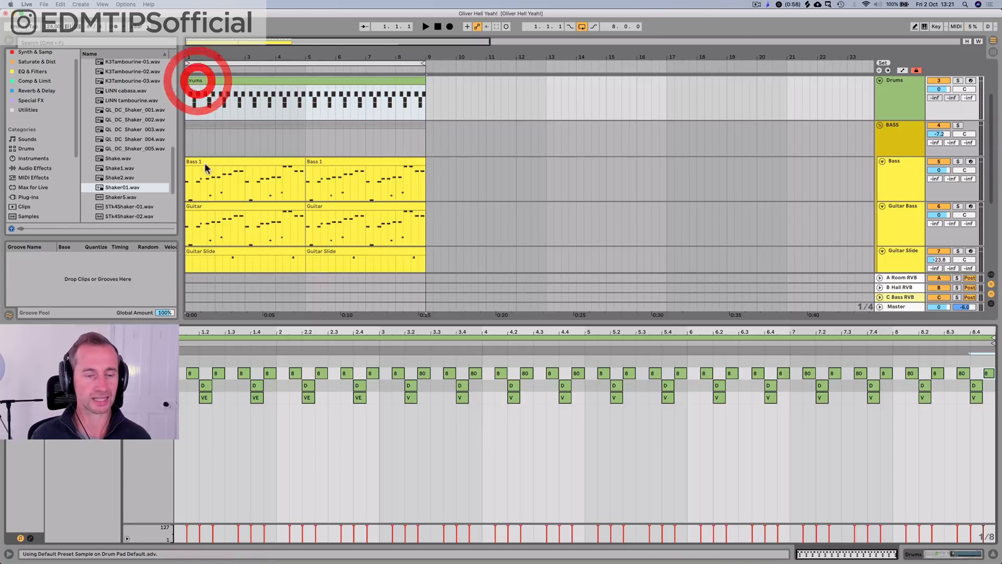
key(space)
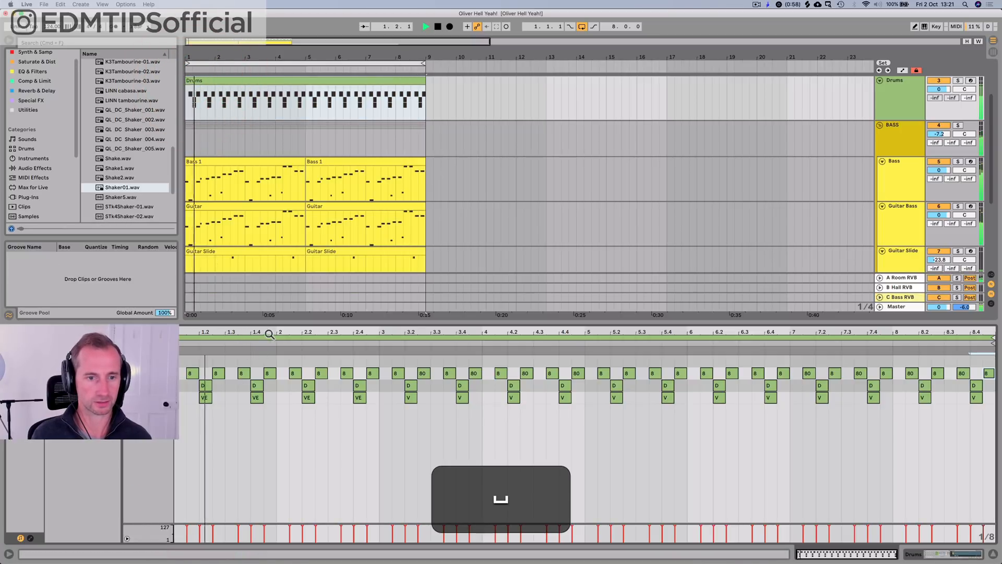
drag(268, 333, 314, 335)
key(space)
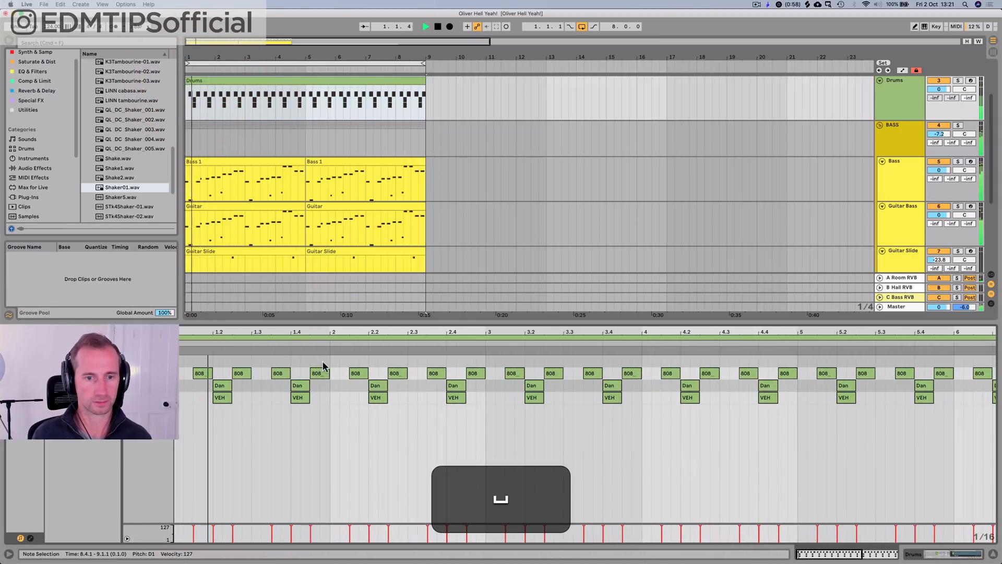
key(space)
double_click(304, 361)
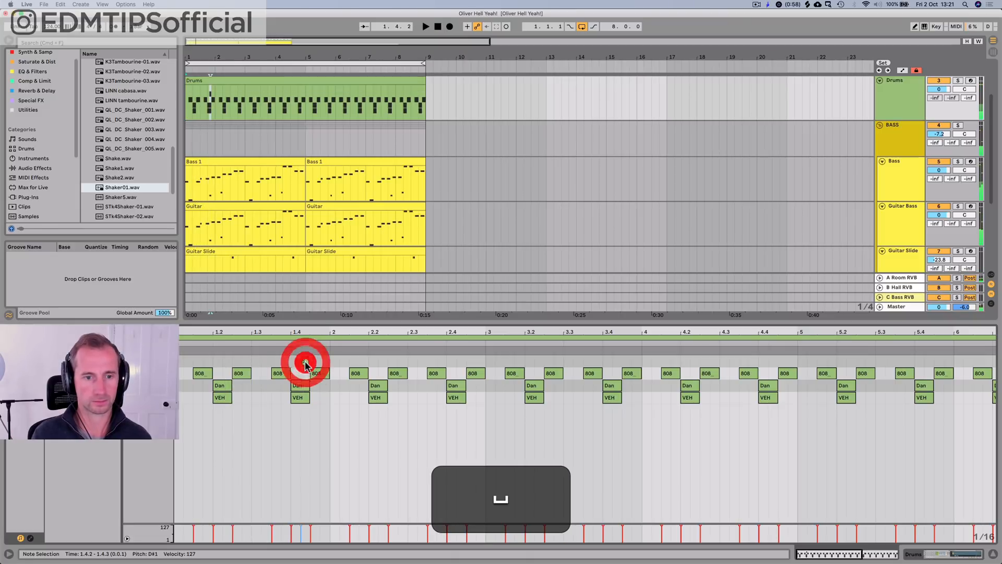
double_click(324, 360)
click(268, 340)
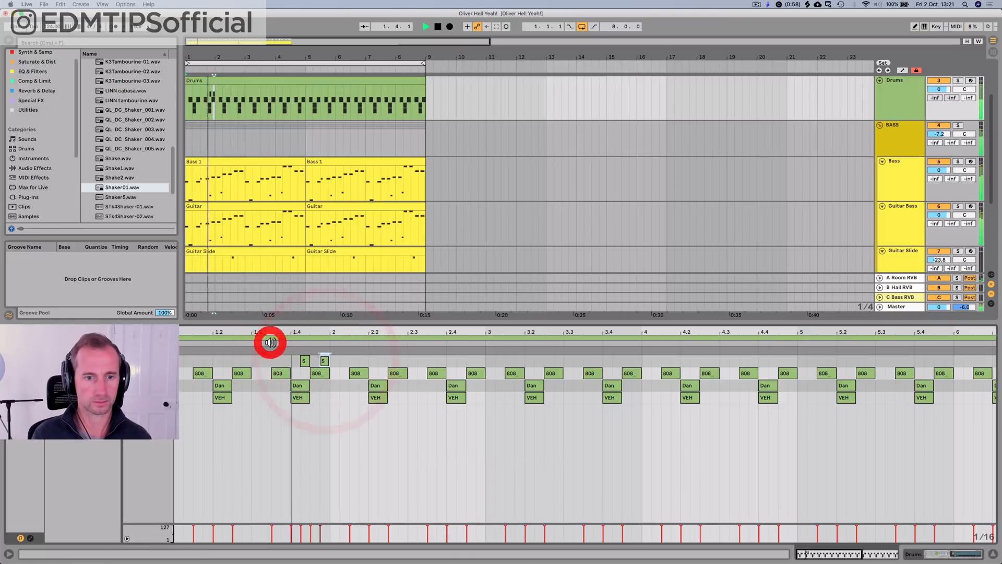
key(space)
key(space)
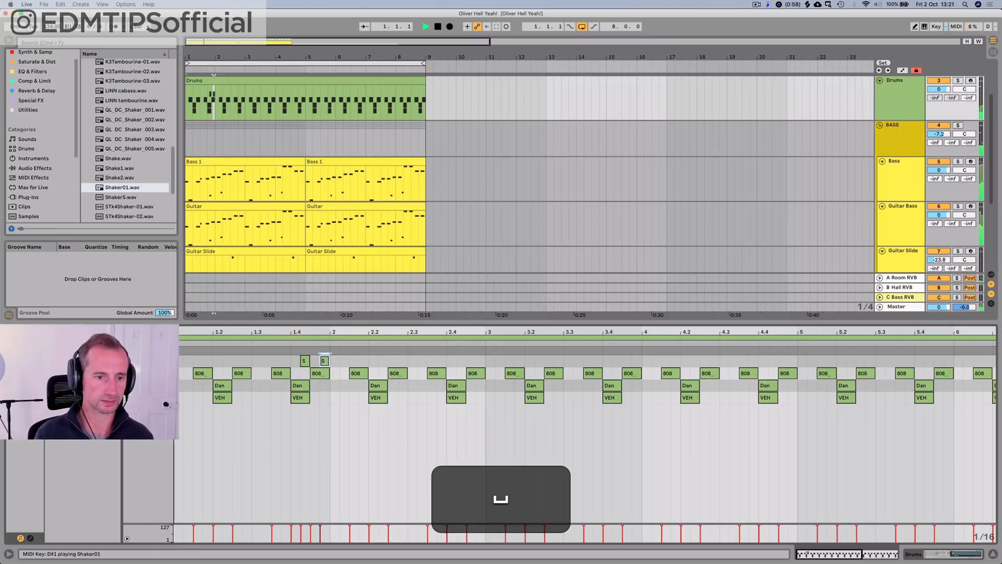
Step: Draw a sixteenth-note Shaker01 hit on the last sixteenth of bar 2, at 2.4.4
key(p)
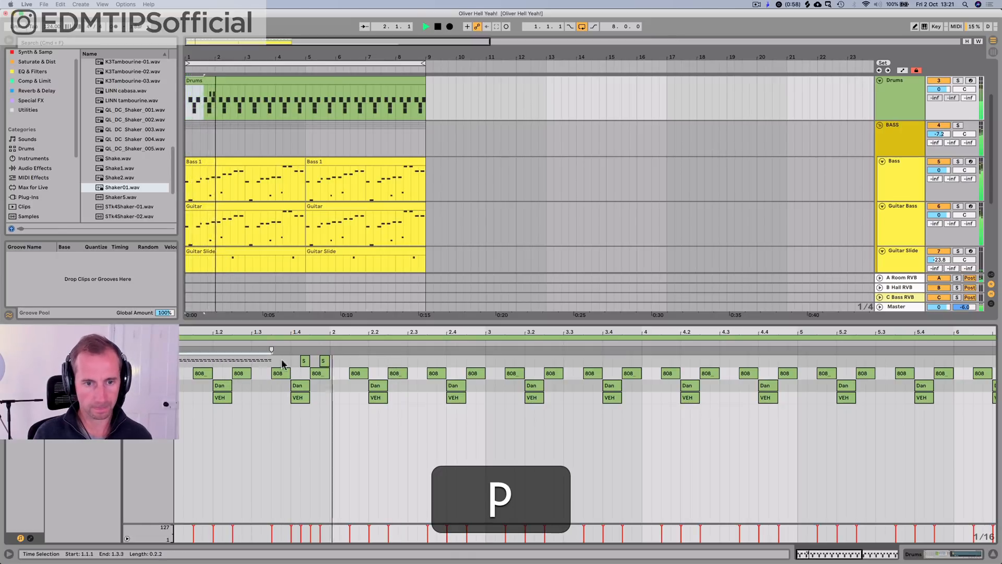
click(329, 359)
click(449, 360)
key(space)
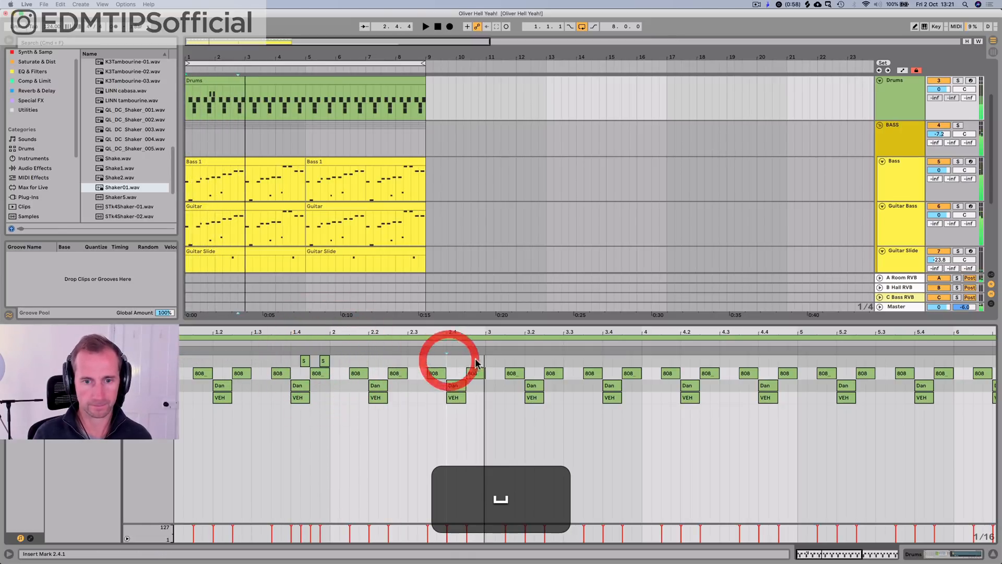
double_click(486, 360)
key(Left)
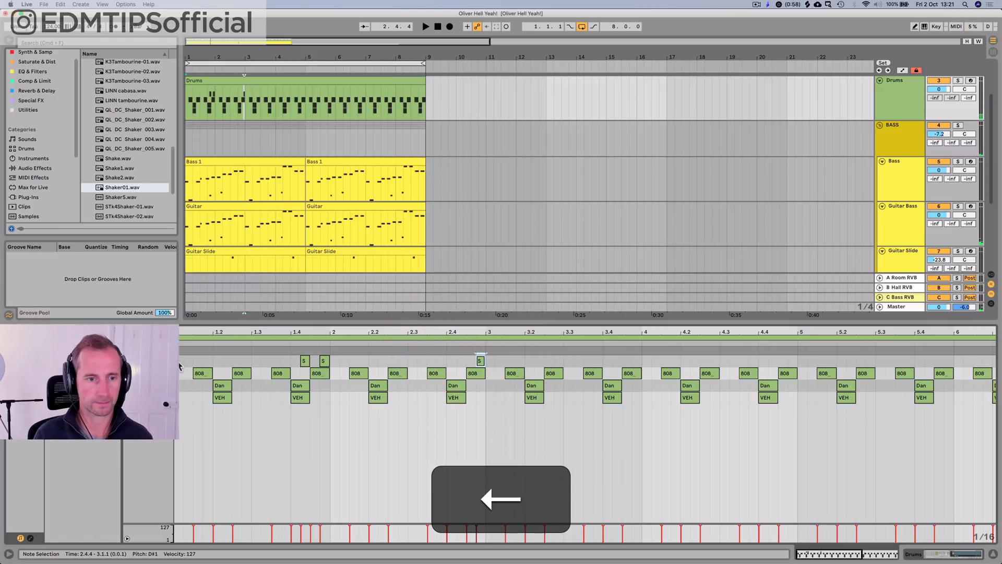
Step: Duplicate the two-bar shaker pattern into bars 3–4 and bars 5–6 of the Drums clip
drag(179, 363, 483, 362)
key(super+d)
key(space)
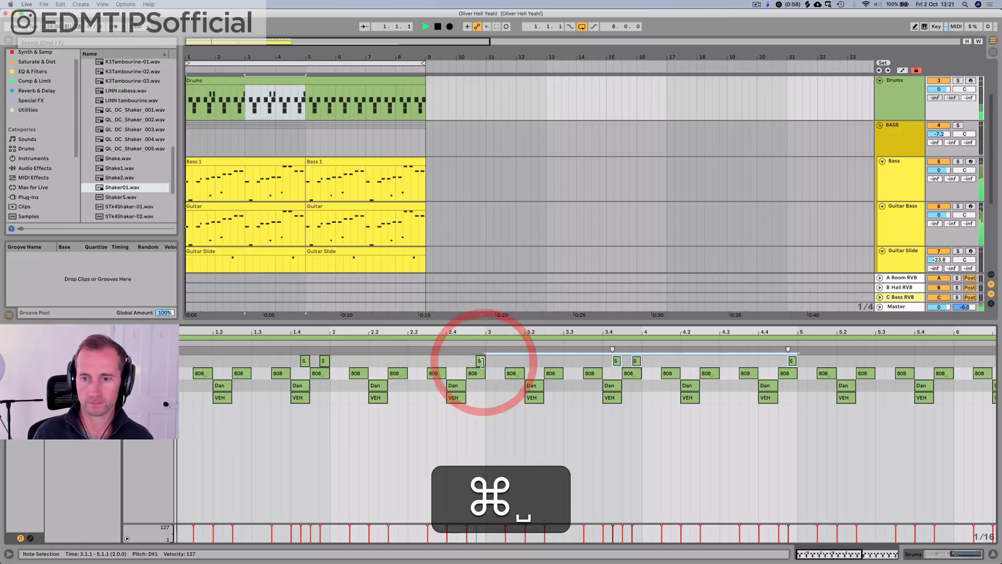
key(super+d)
Step: Set the Shaker01 chain to -1.8 dB and 808_CL2 to -13.0 dB, moving the 808_CL2 sample's start point slightly later
key(shift+super+Tab)
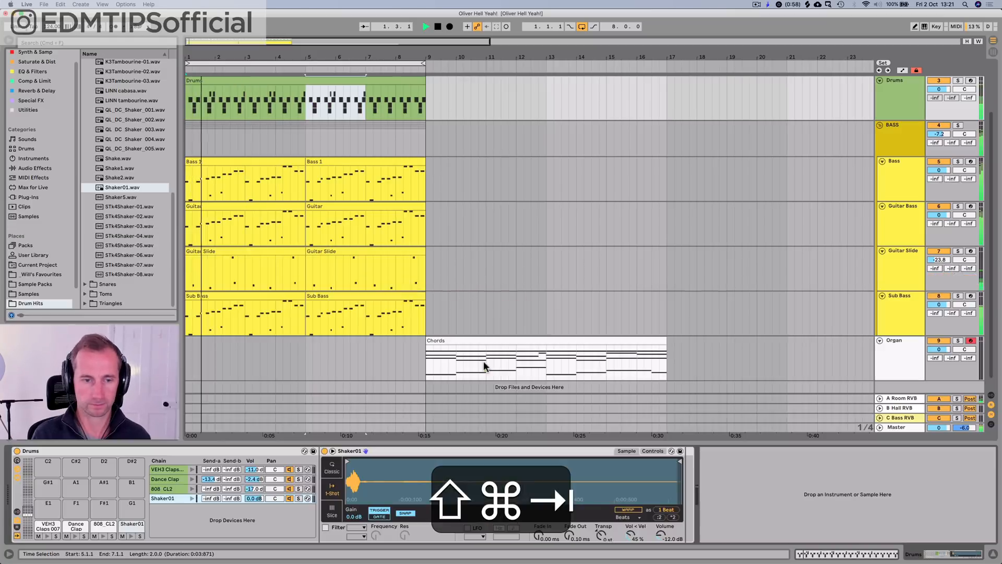
click(245, 503)
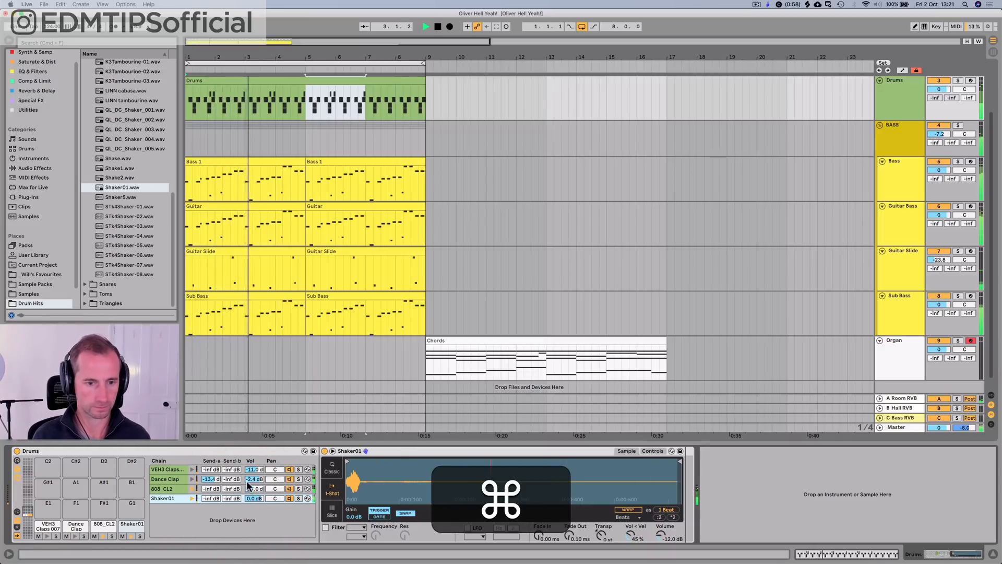
mouse_move(252, 498)
mouse_down()
mouse_move(249, 513)
mouse_move(256, 470)
mouse_move(254, 493)
mouse_up()
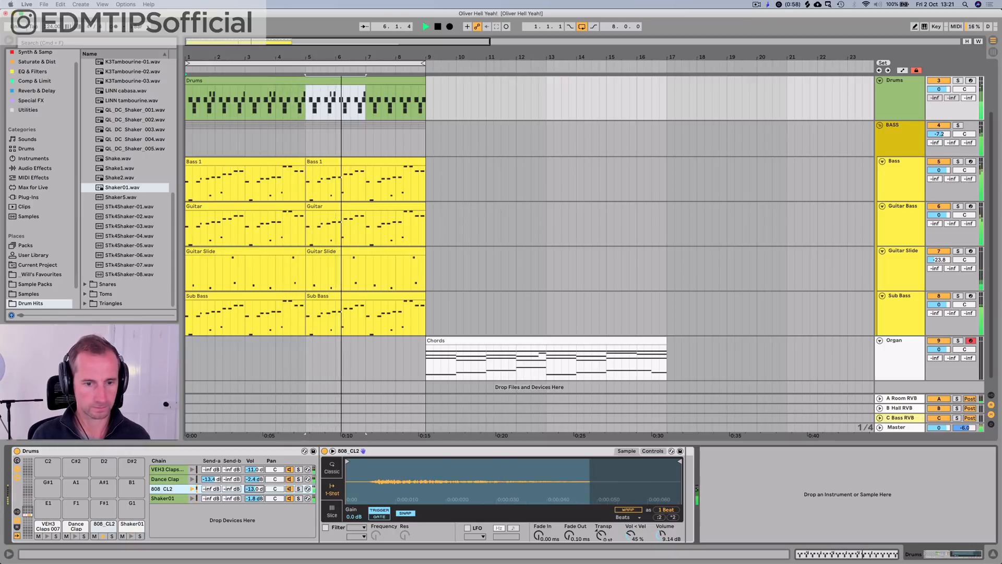
drag(347, 460, 371, 457)
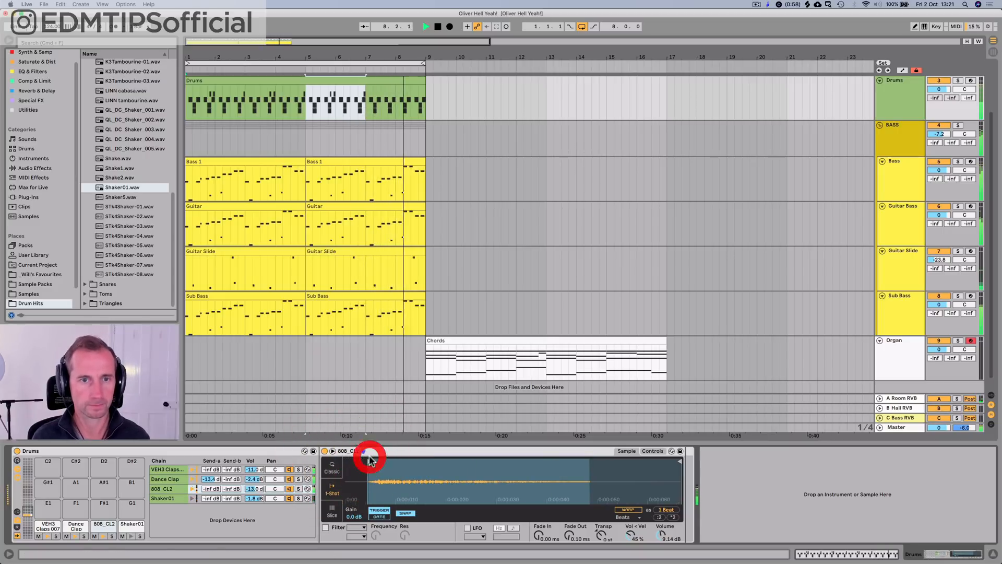
Step: Duplicate the first four bars of the Drums clip over bars 5–8 in the arrangement
click(309, 102)
key(space)
drag(310, 102, 176, 98)
key(super+d)
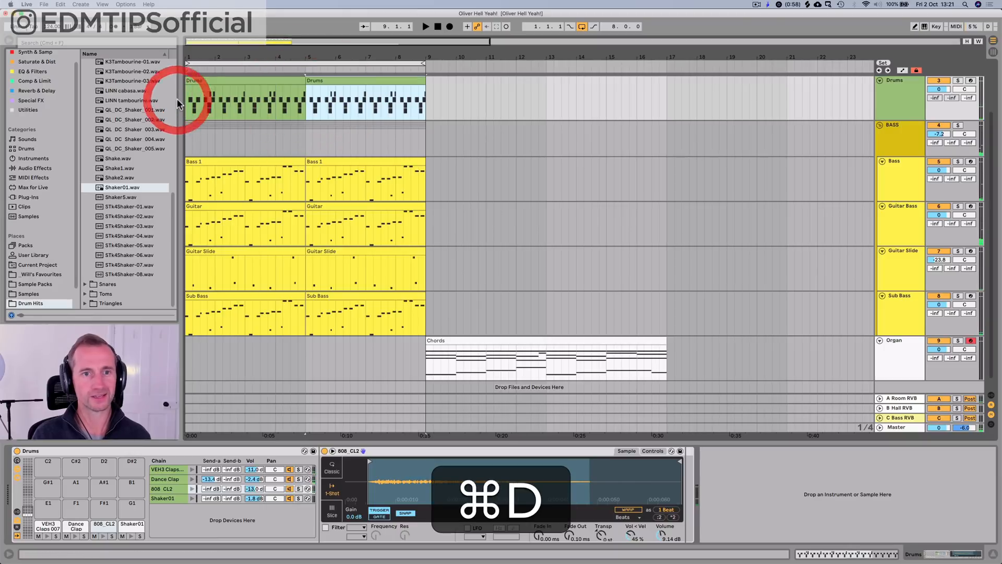
Step: Consolidate the two four-bar Drums clips into one eight-bar clip and save the set
shift+click(235, 81)
key(super+j)
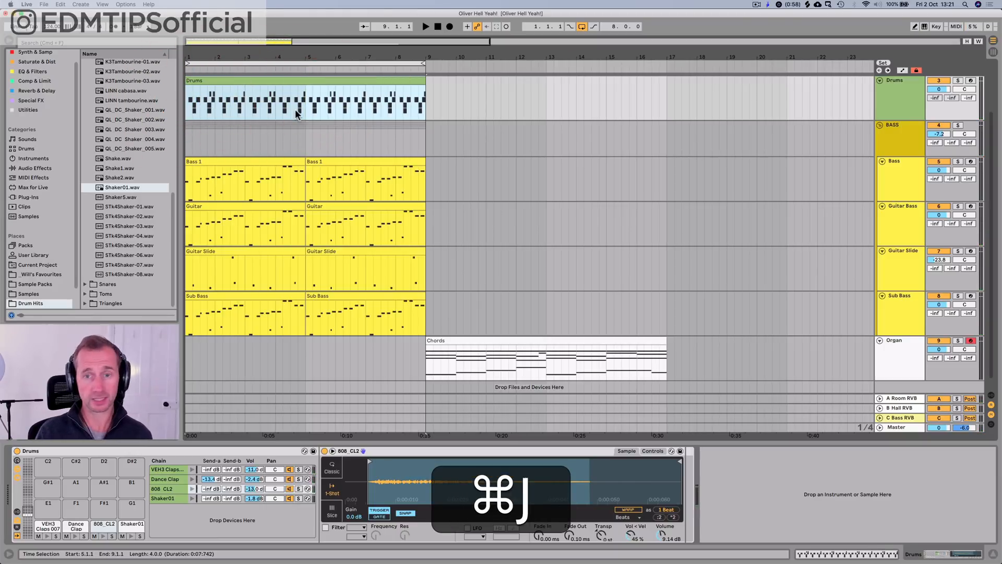
key(super+s)
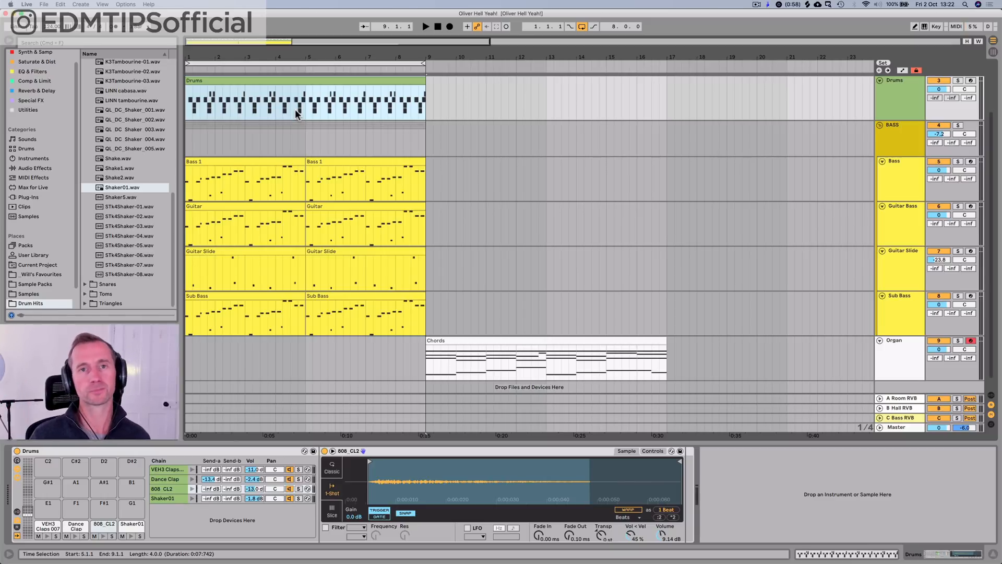
Step: Fold the BASS group and collapse the 2 Will Kick 3 and SC tracks in the arrangement
click(879, 124)
click(905, 189)
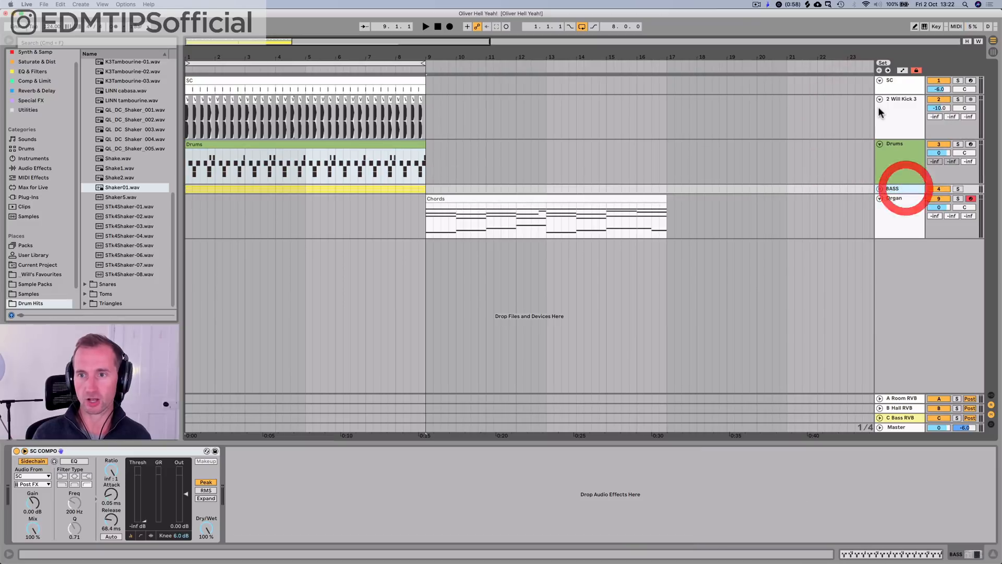
click(879, 98)
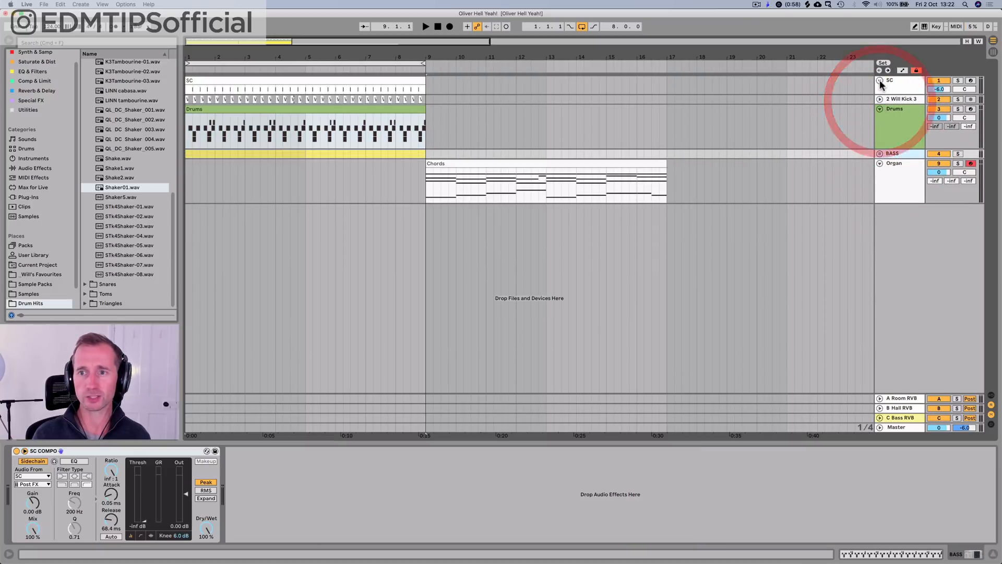
click(879, 81)
drag(243, 70, 244, 58)
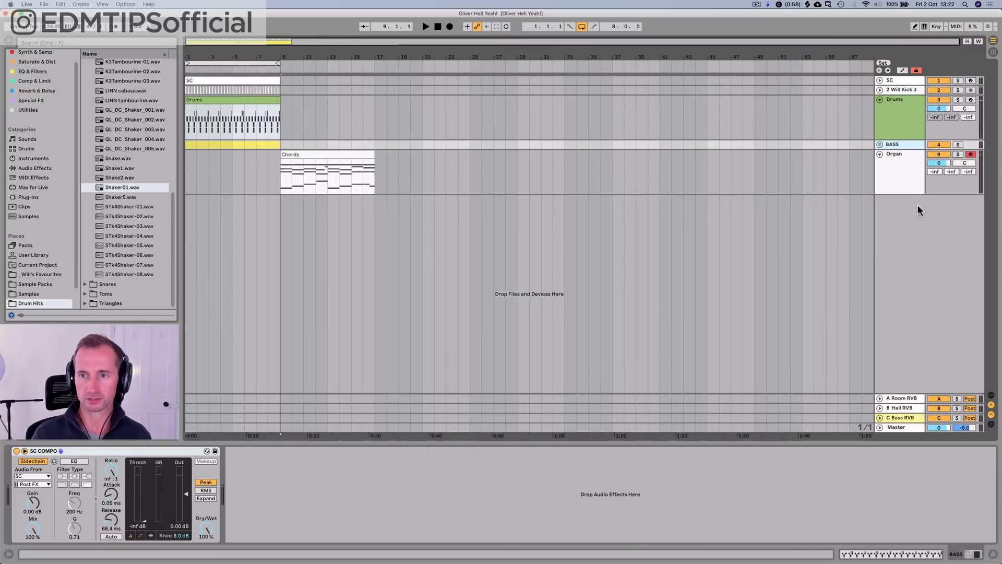
Step: Insert a MIDI track below Organ, load the Loopcloud plug-in on it and close the plug-in window
click(908, 178)
key(shift+super+t)
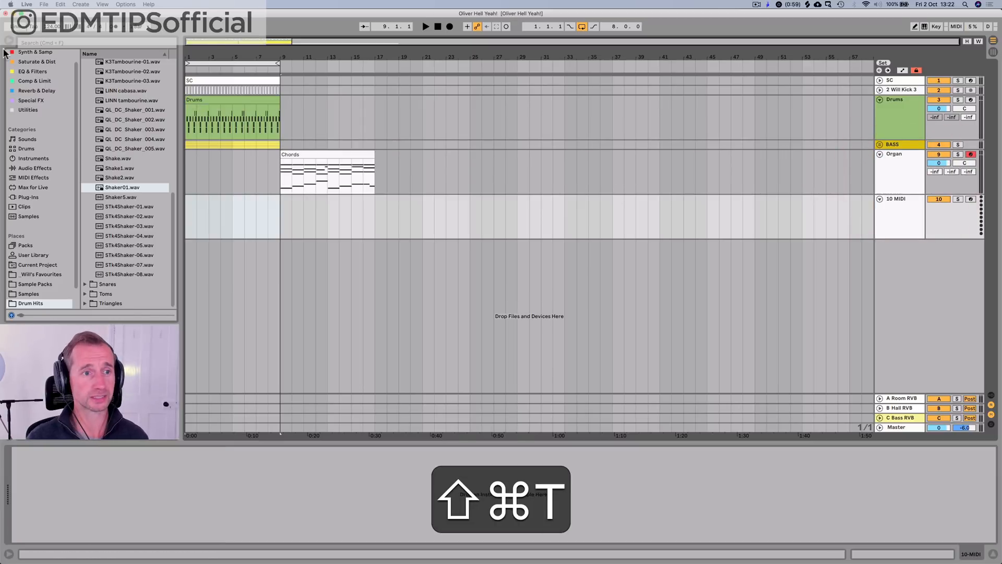
scroll(46, 103, up, 1)
click(46, 62)
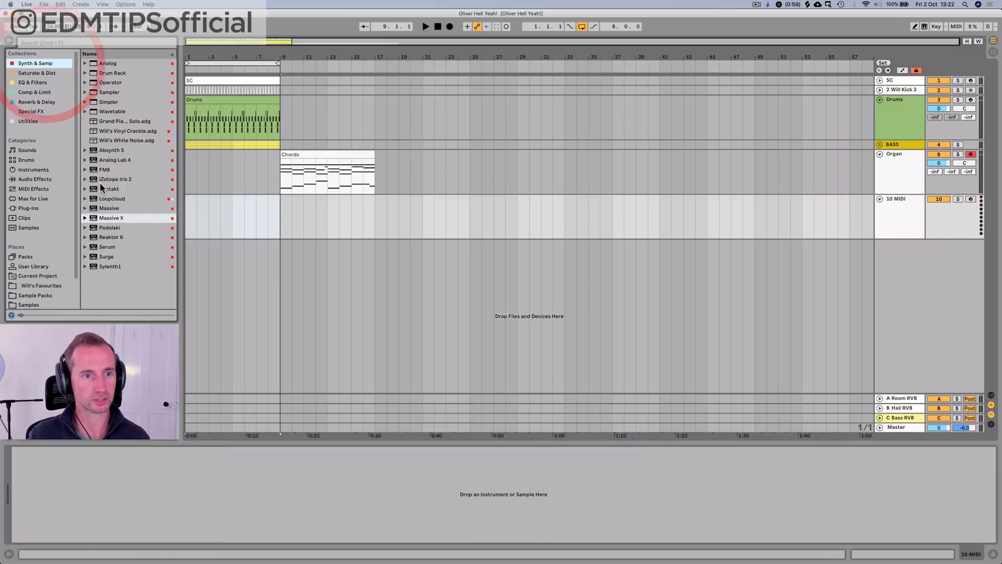
drag(111, 198, 221, 210)
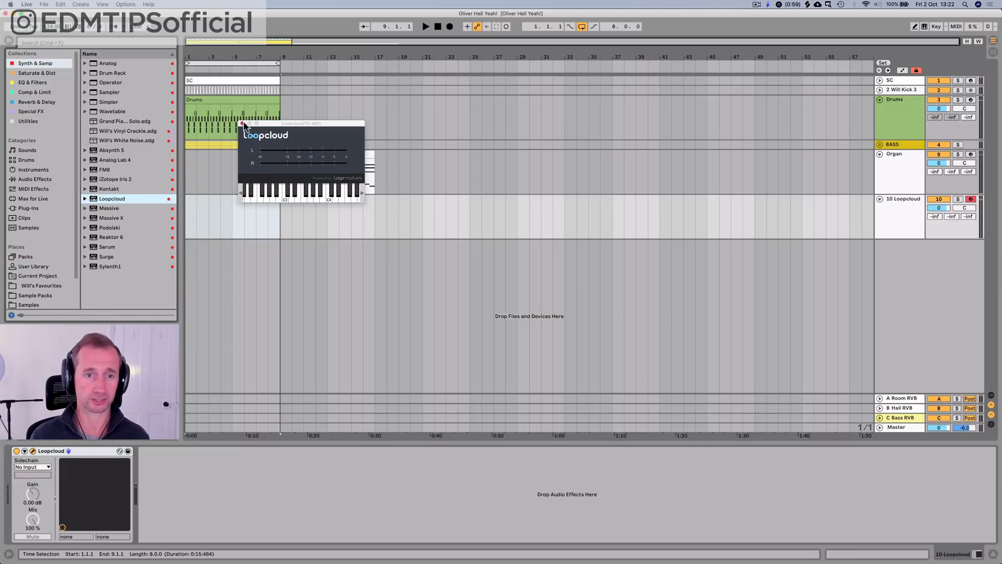
drag(270, 127, 536, 140)
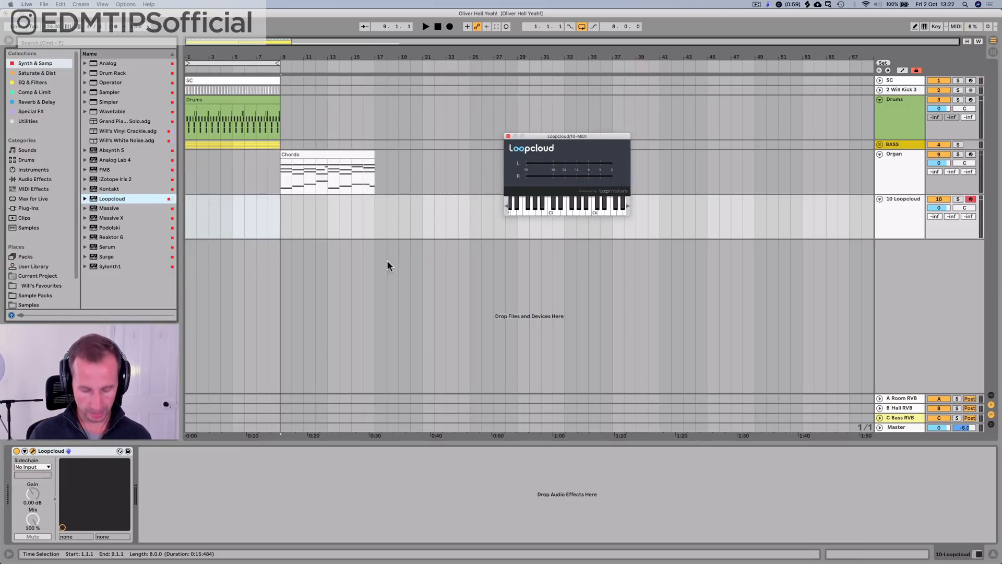
click(507, 136)
Step: Launch the Loopcloud desktop app by searching for "loo" in the system launcher
key(alt+space)
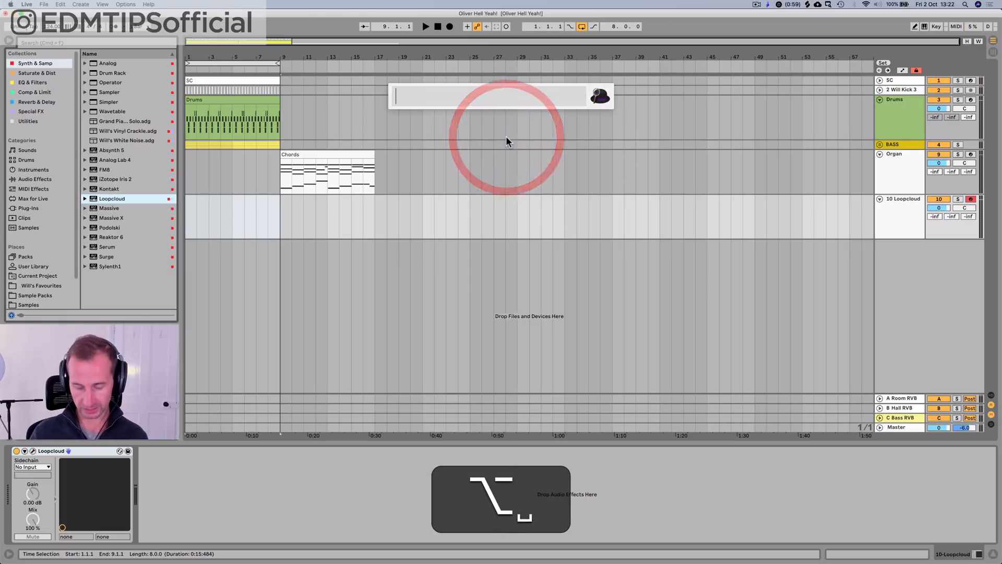
text(loo)
key(Return)
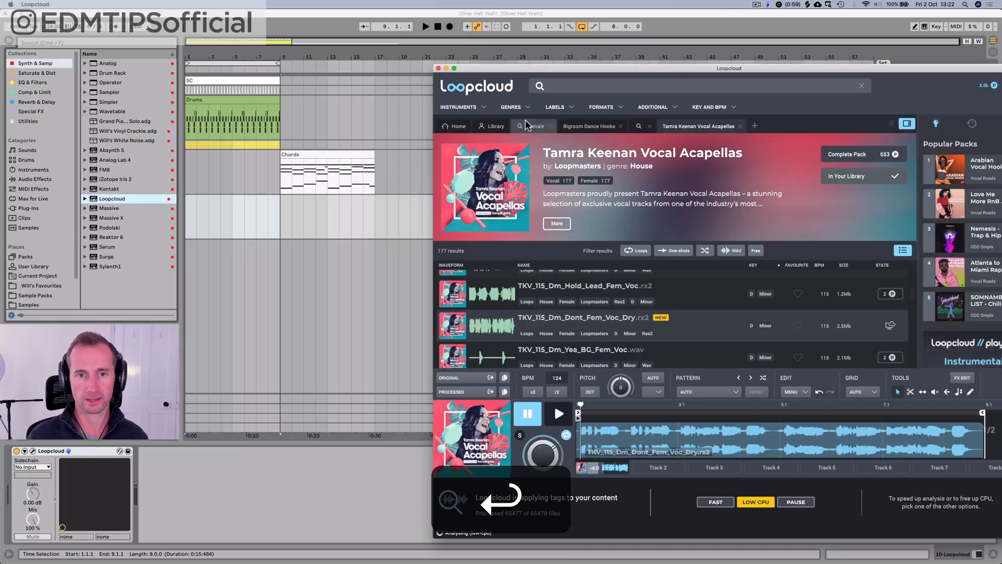
Step: Search the Loopcloud samples for "guitar"
drag(511, 65, 387, 23)
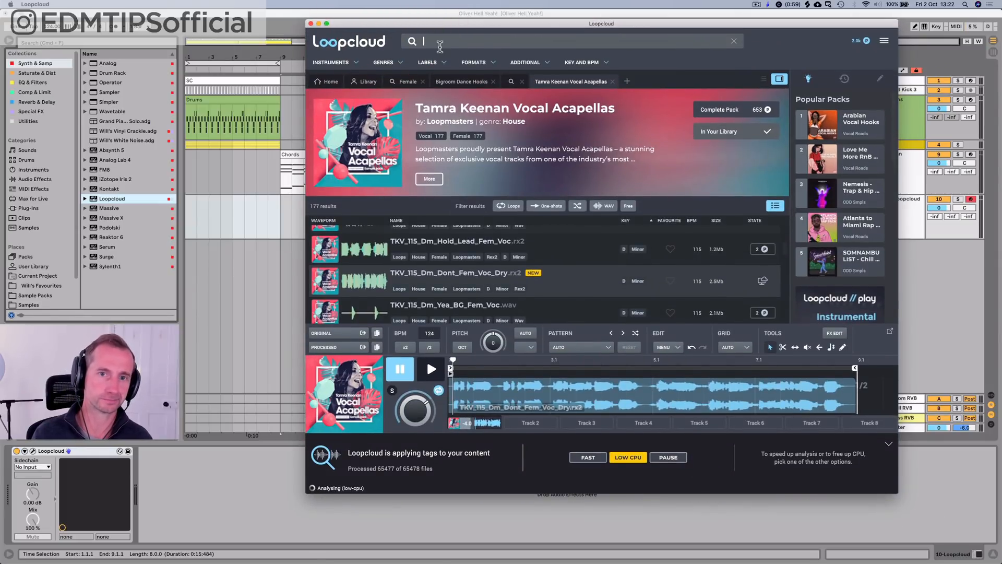
text(guitar)
key(Return)
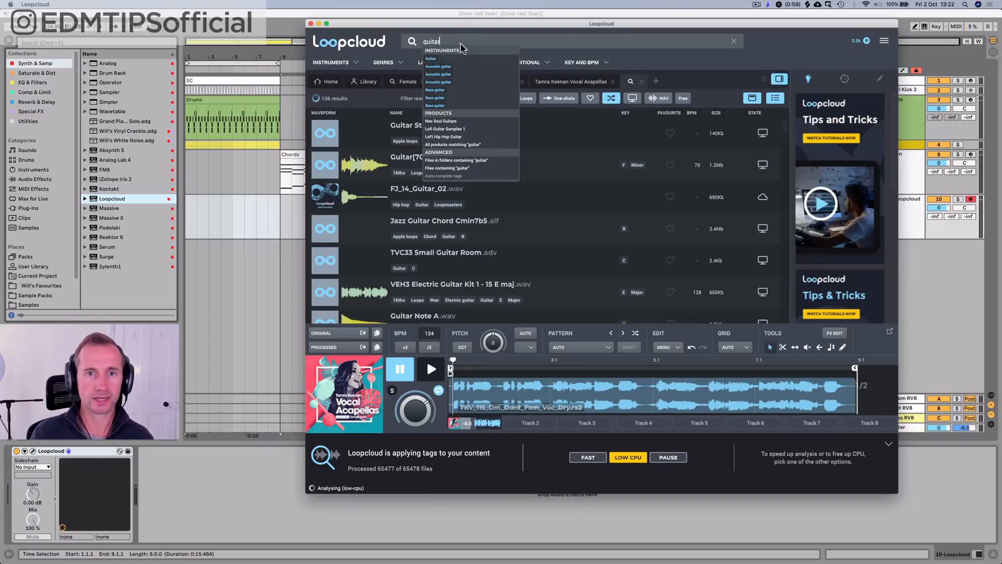
click(378, 29)
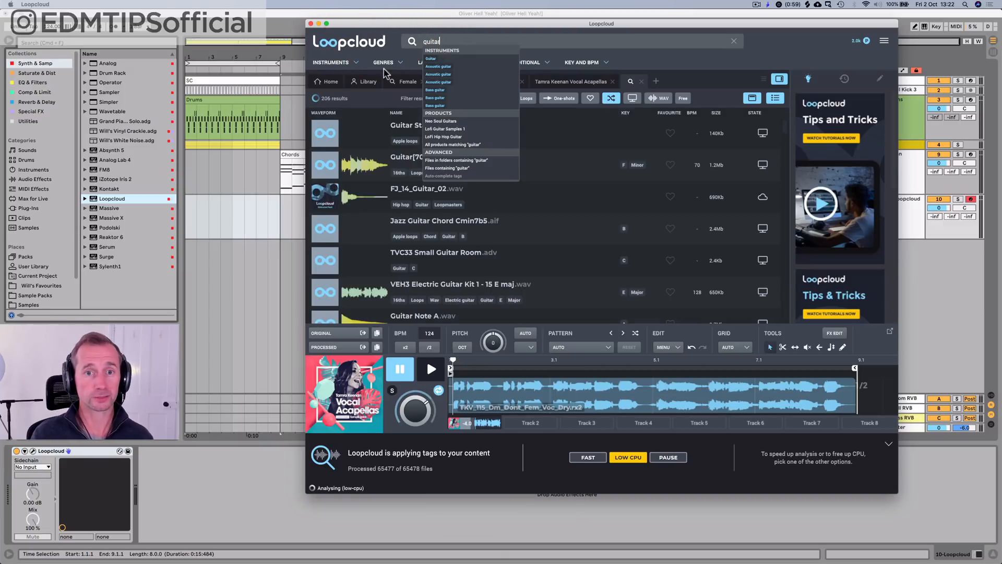
click(426, 41)
key(BackSpace)
text(g)
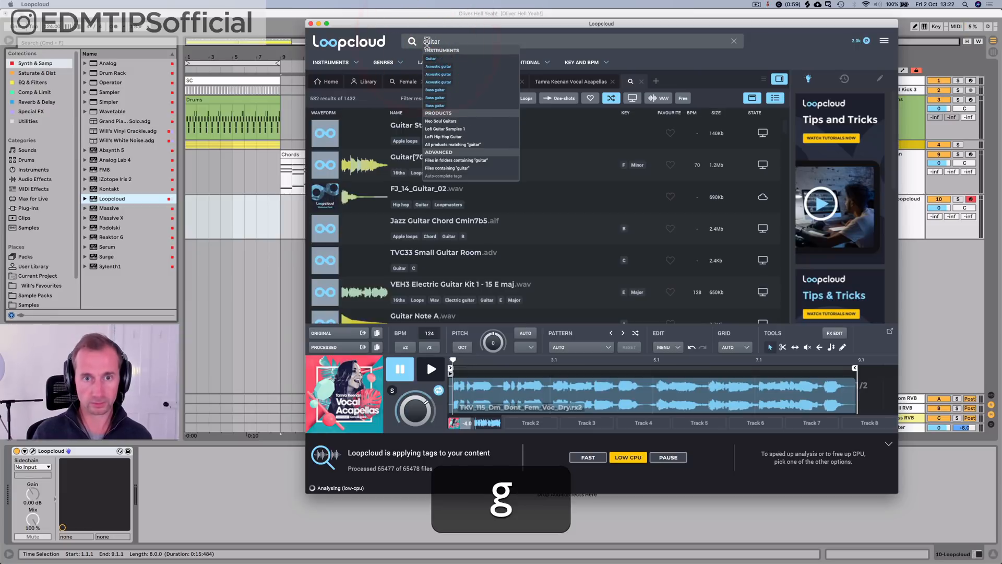
key(Return)
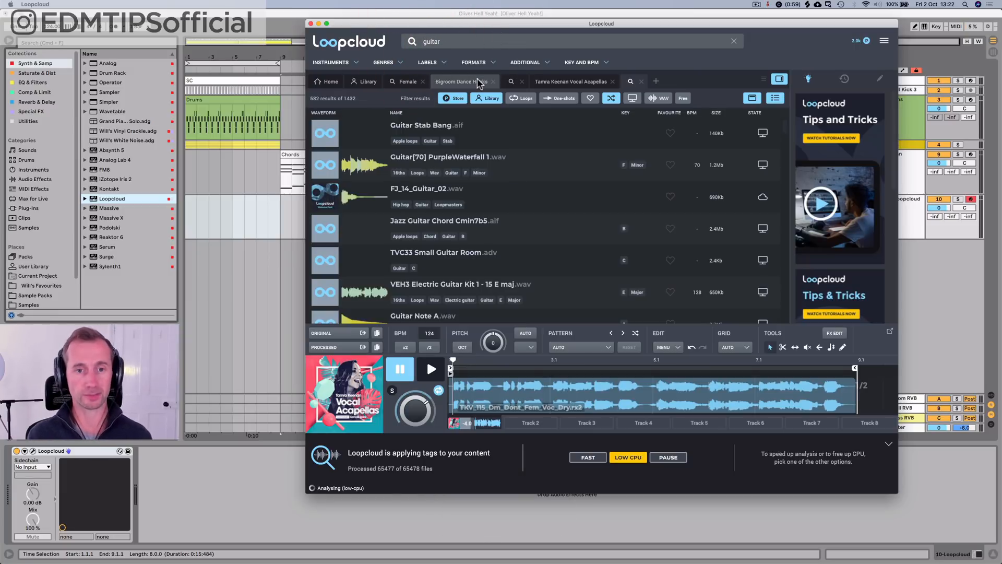
Step: Close all open search and sample pack tabs, keeping only Home and Library
click(423, 82)
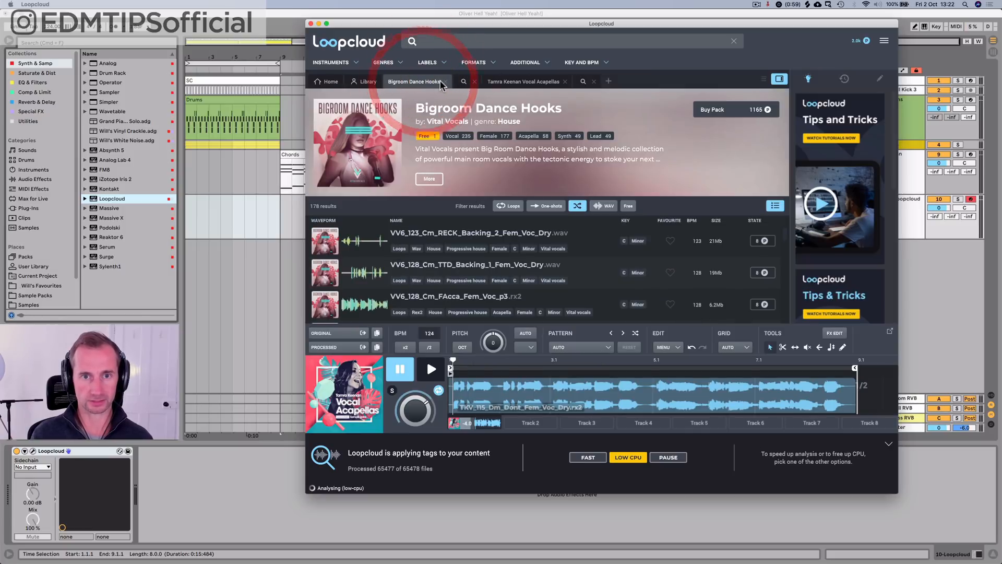
click(443, 82)
click(496, 81)
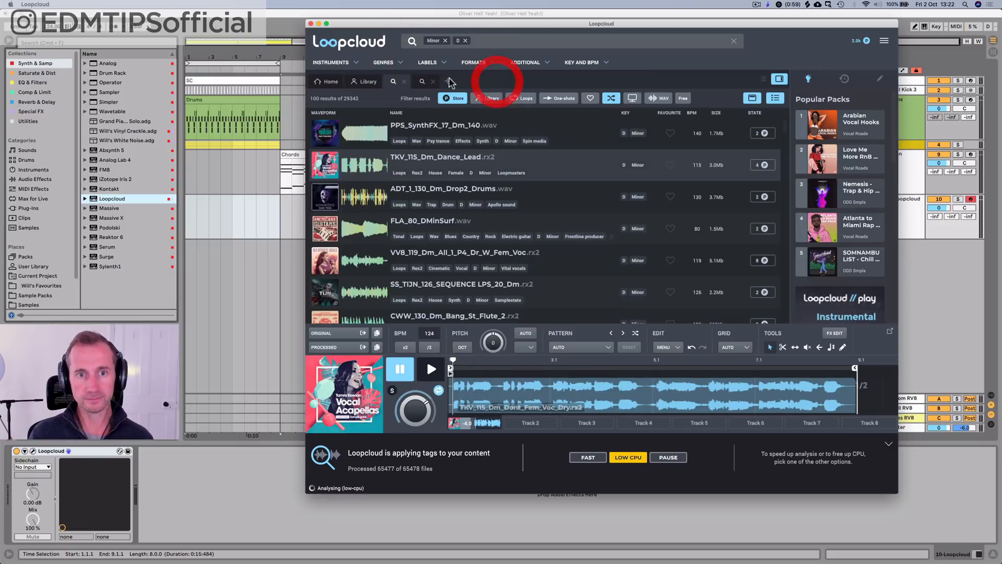
click(403, 82)
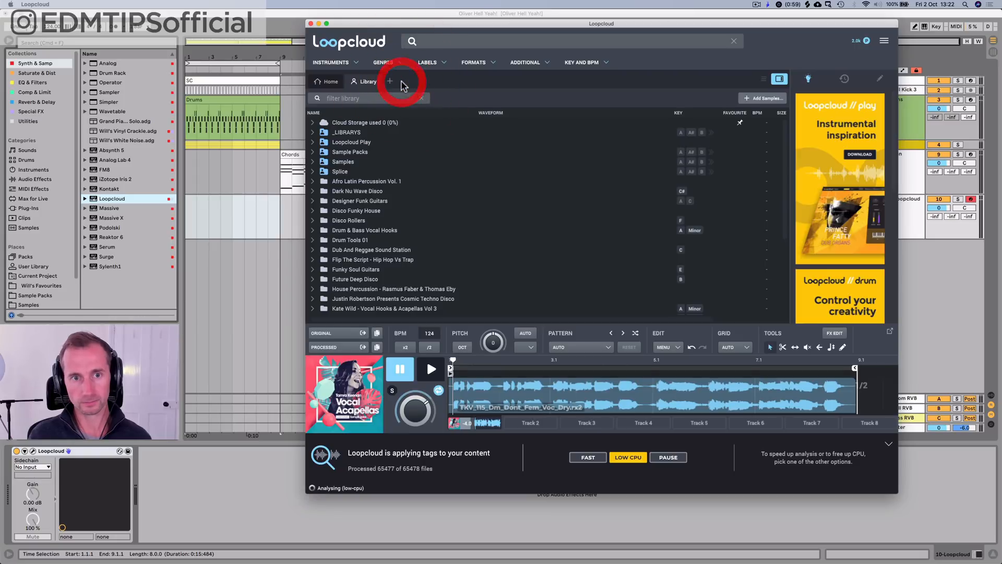
Step: Search for "guitar" from the Library view and filter the results to the Funk genre
text(guitar)
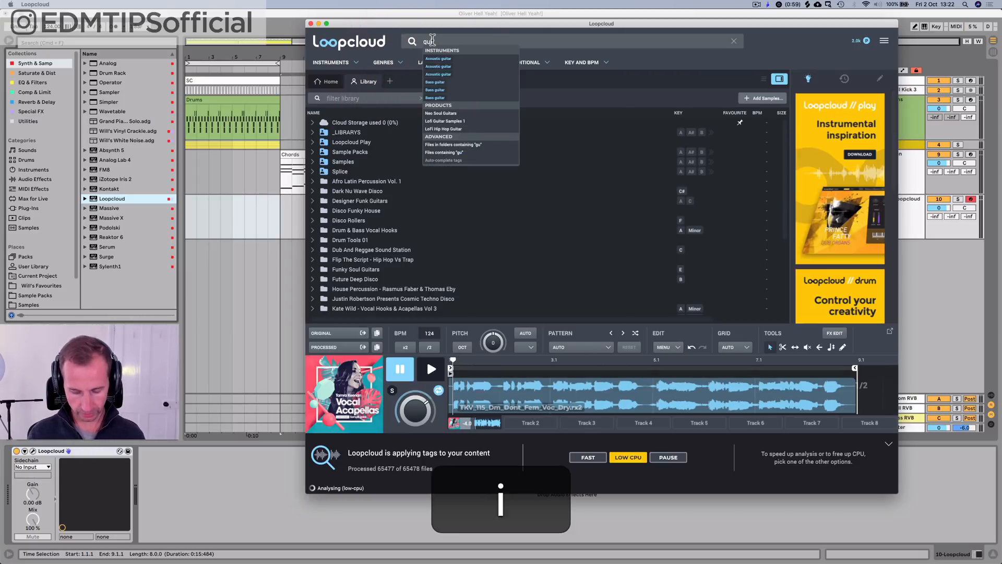
key(Return)
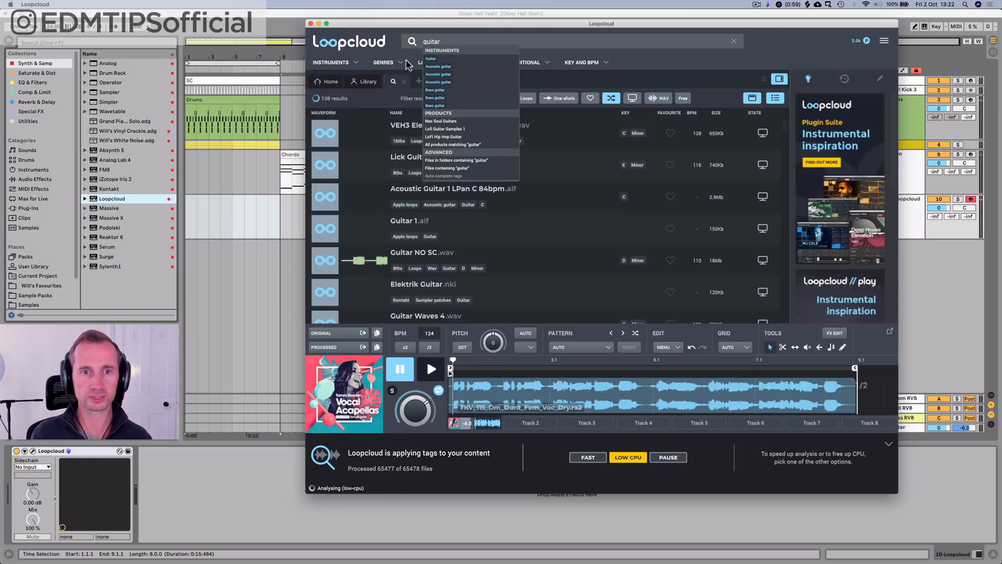
click(383, 63)
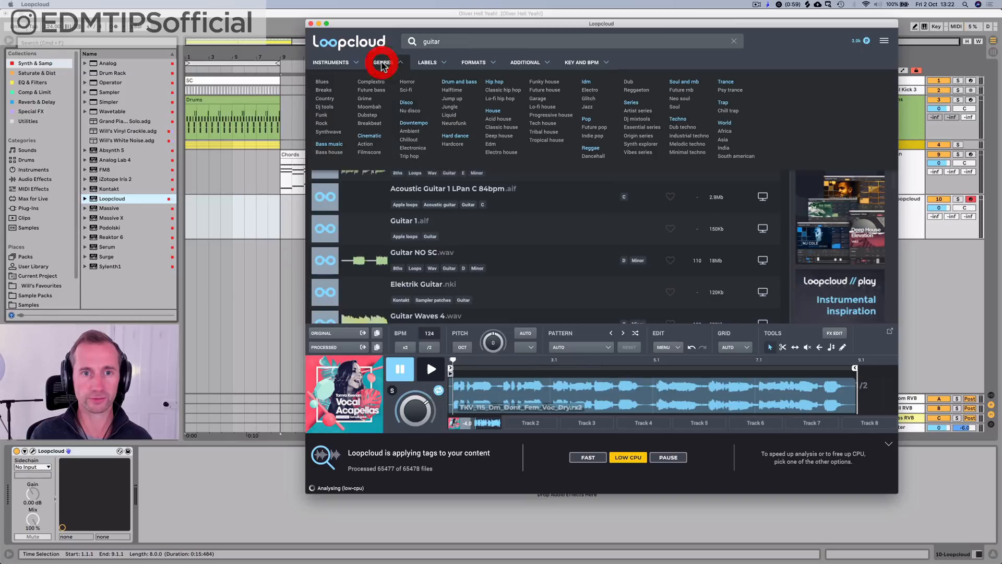
click(322, 116)
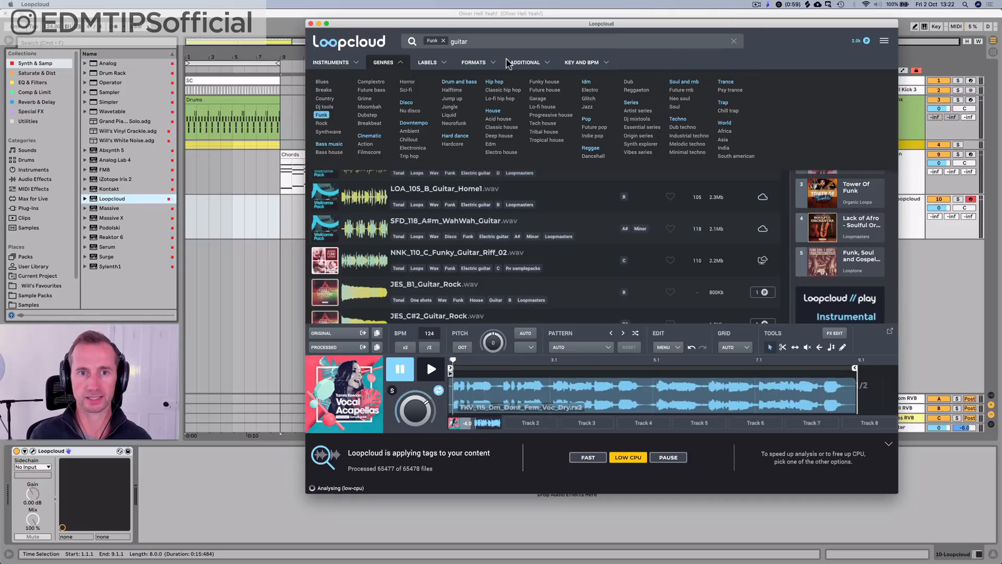
Step: Limit the sample search to the key of D minor
click(592, 60)
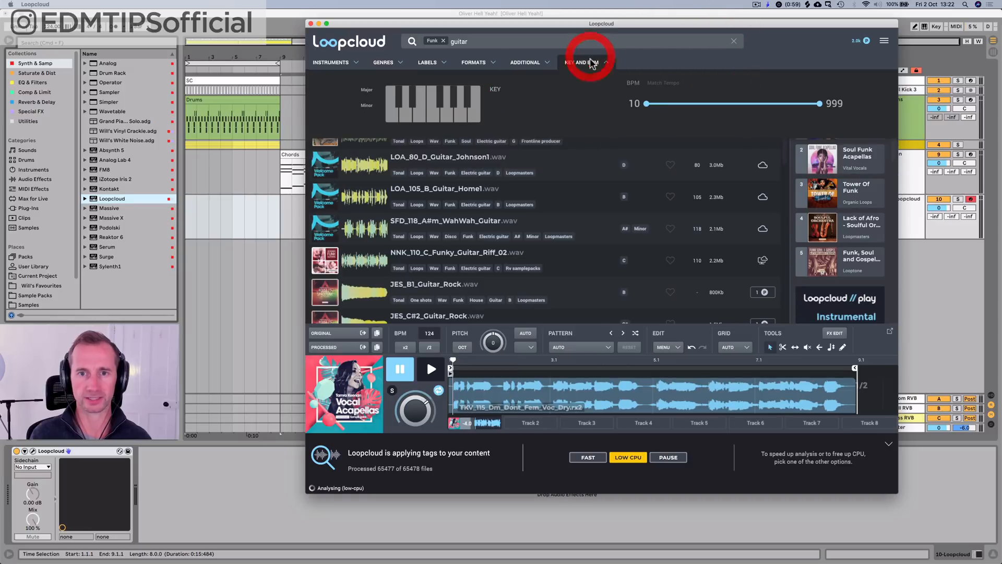
click(406, 116)
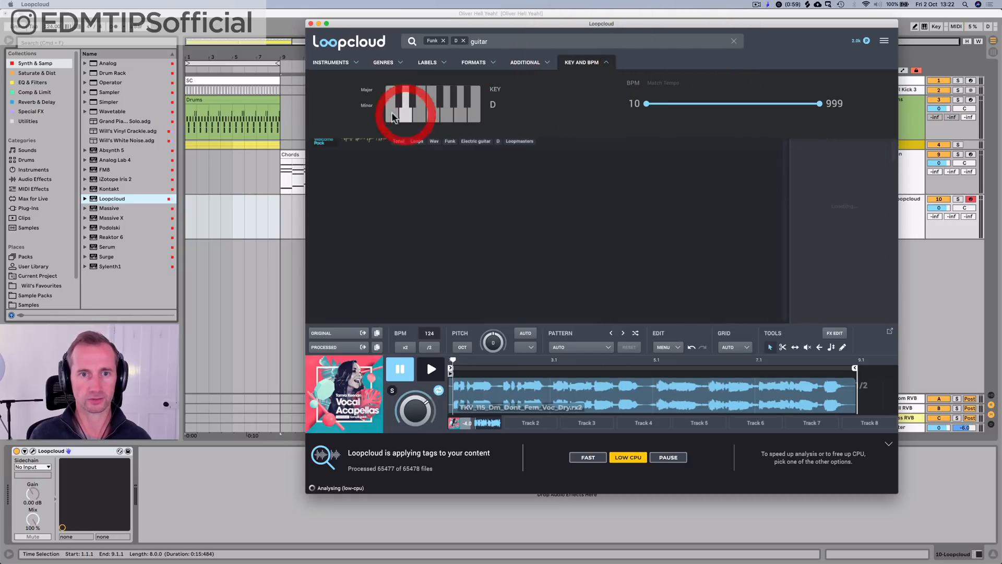
click(366, 106)
click(579, 62)
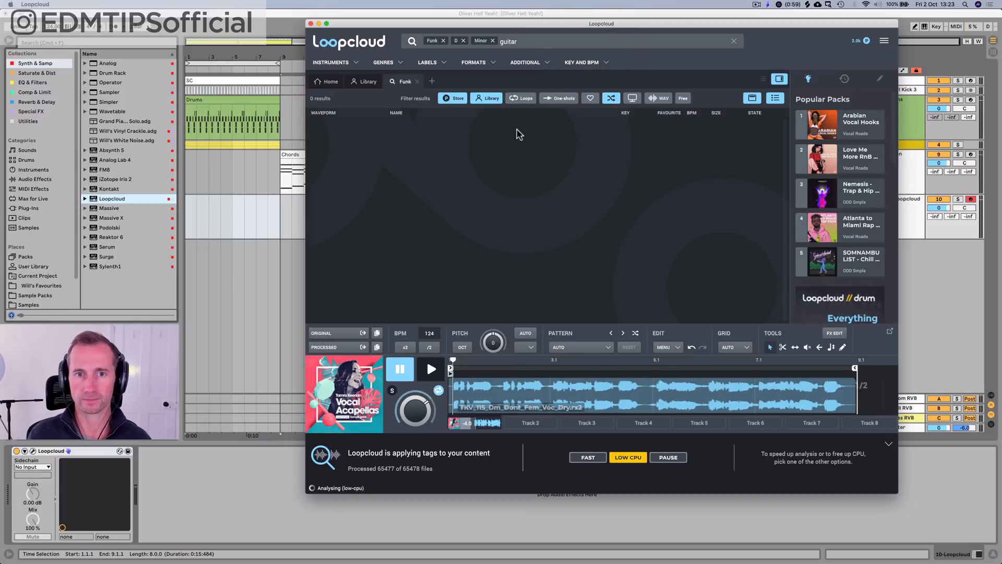
key(space)
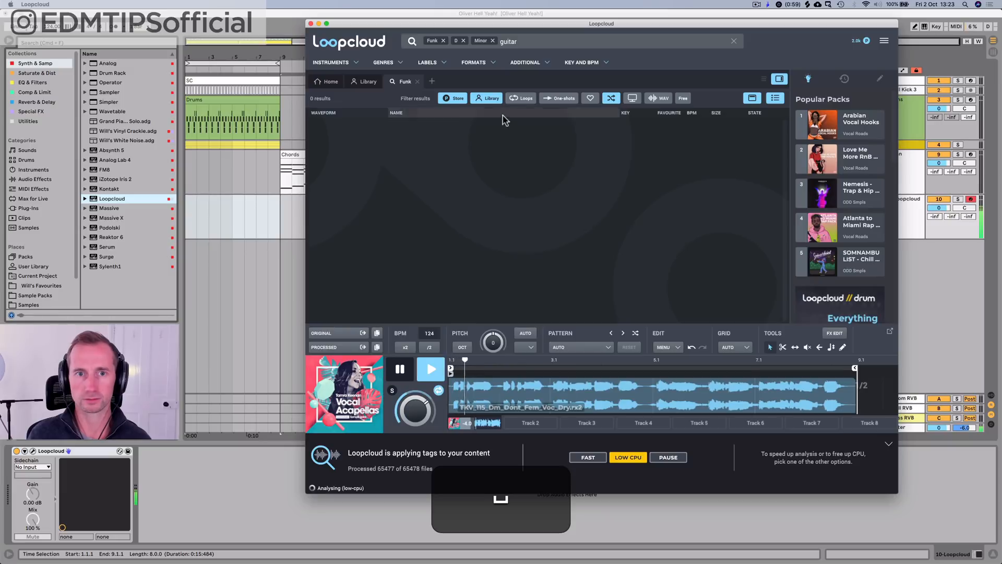
key(space)
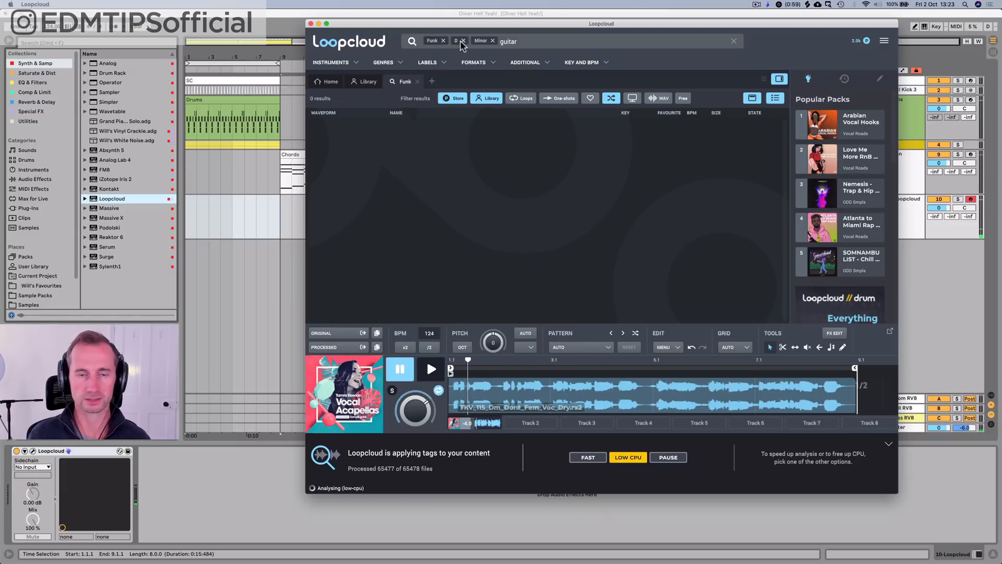
Step: Replace the "guitar" search text with the Guitar instrument filter, keeping the Funk and D minor filters
click(520, 41)
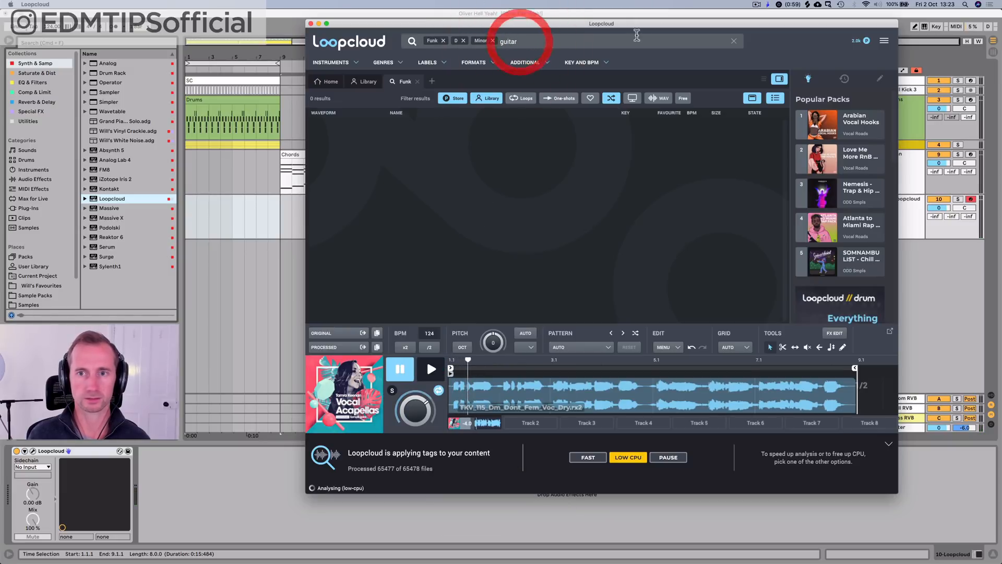
key(BackSpace)
key(BackSpace)
key(BackSpace)
key(BackSpace)
key(BackSpace)
key(BackSpace)
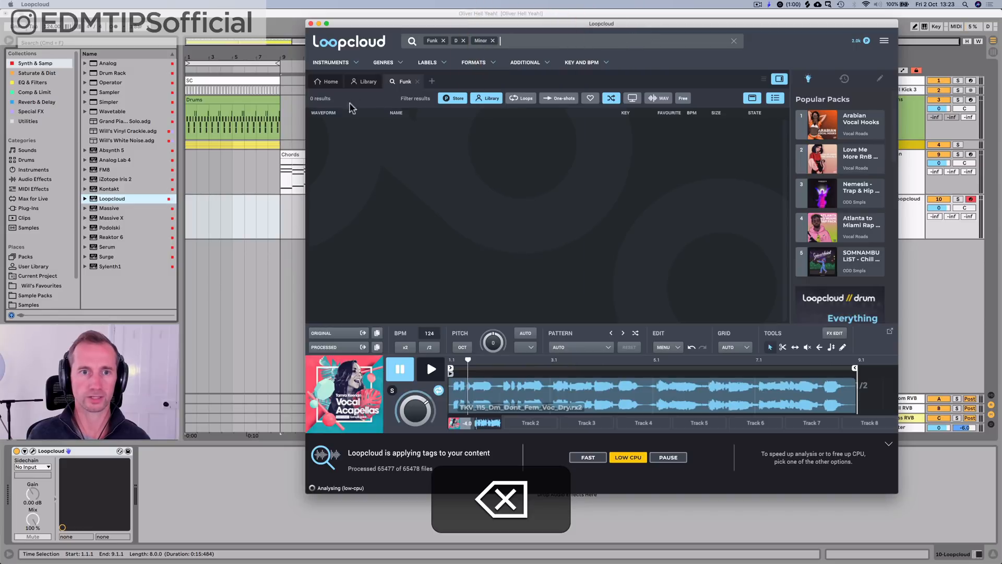
click(331, 64)
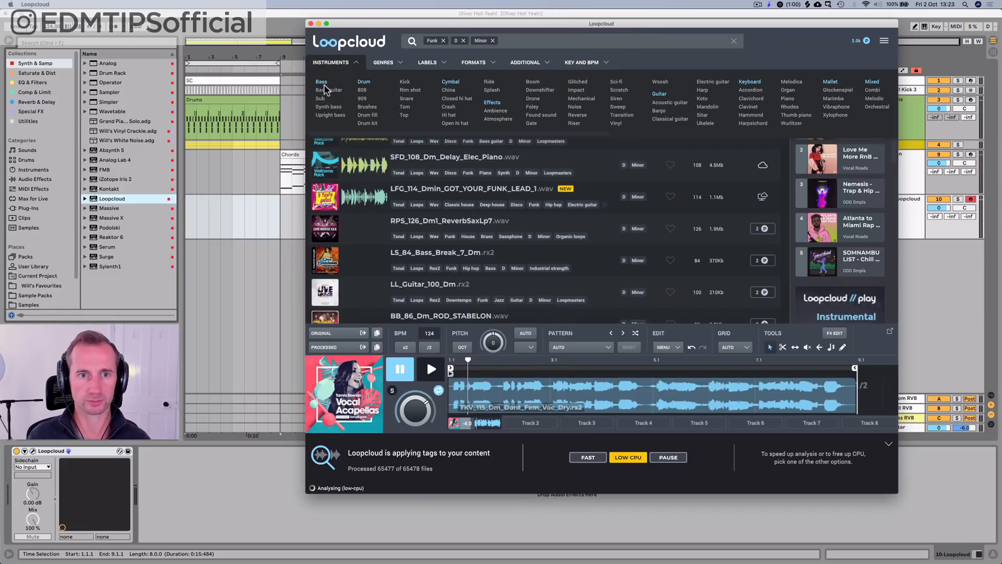
click(658, 94)
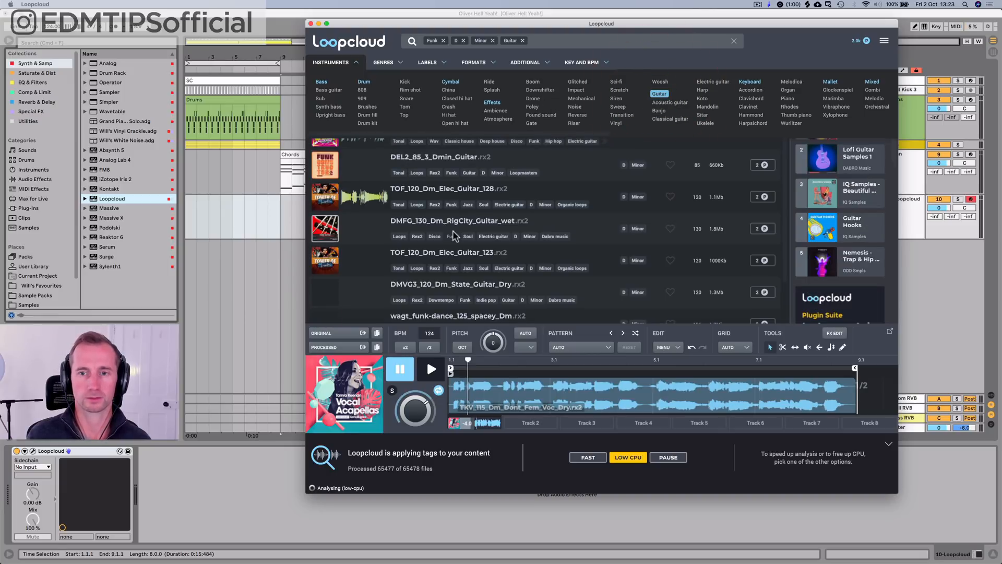
Step: Load LFG_114_Dmin_GOT_YOUR_FUNK_LEAD_1.wav into the preview player
key(space)
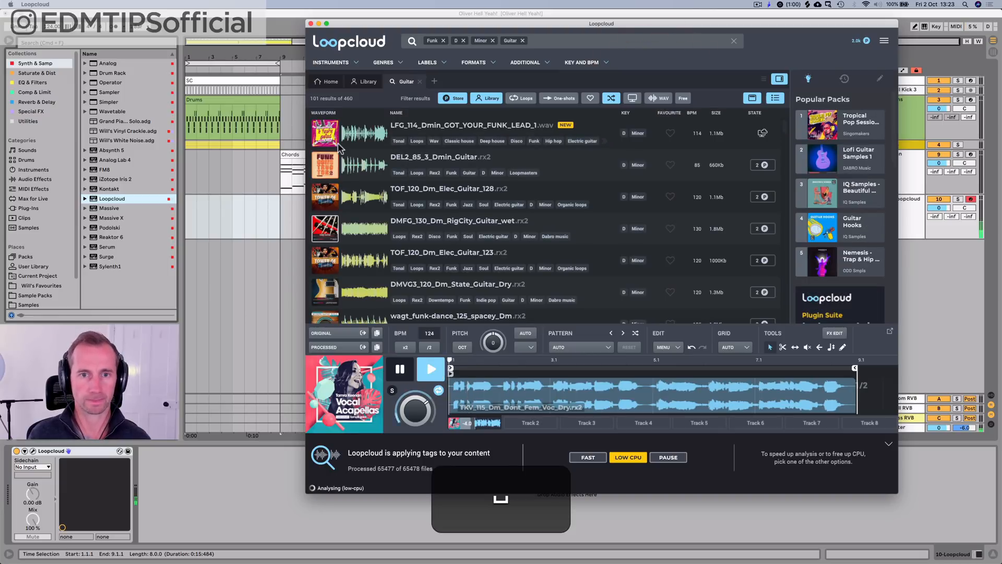
key(space)
click(326, 138)
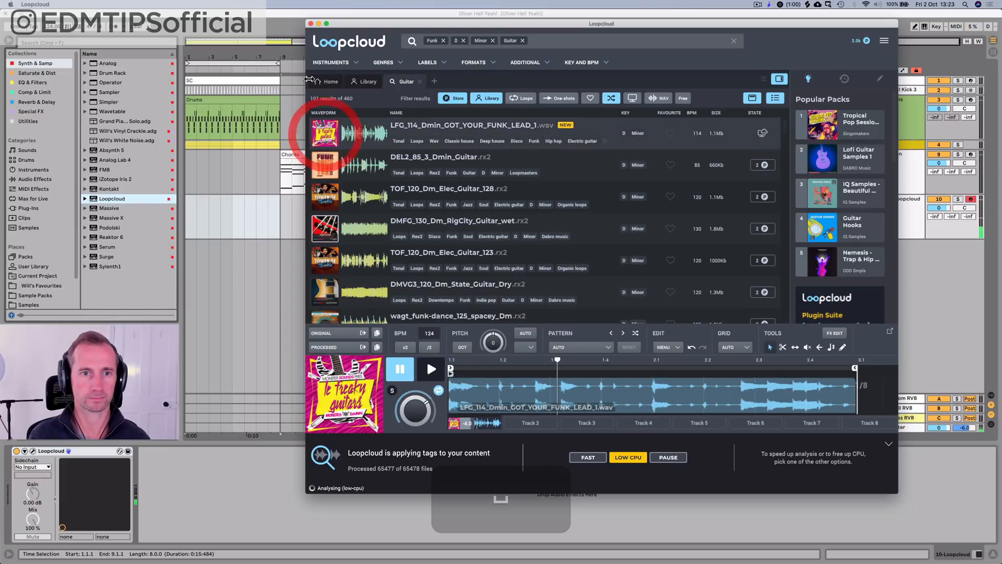
Step: Switch to Live to play the arrangement, audition the loaded funk guitar loop over it from Loopcloud, and stop both
drag(342, 26, 453, 69)
click(431, 30)
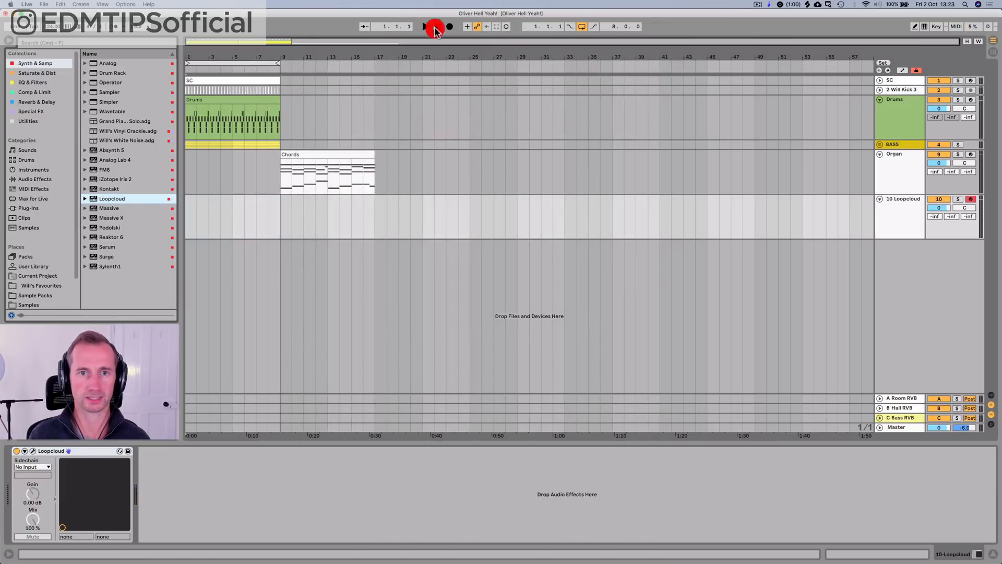
key(space)
mouse_move(489, 562)
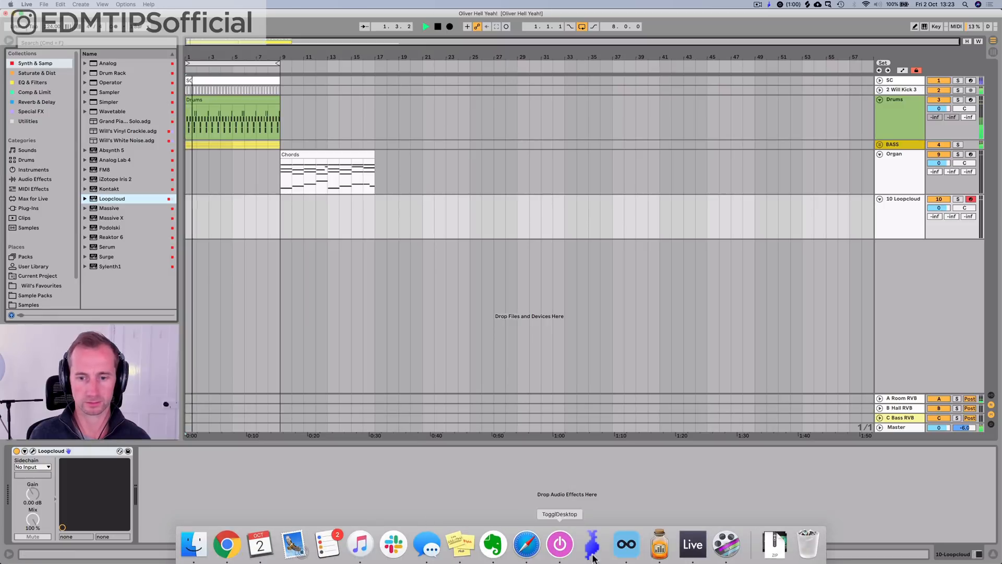
click(626, 544)
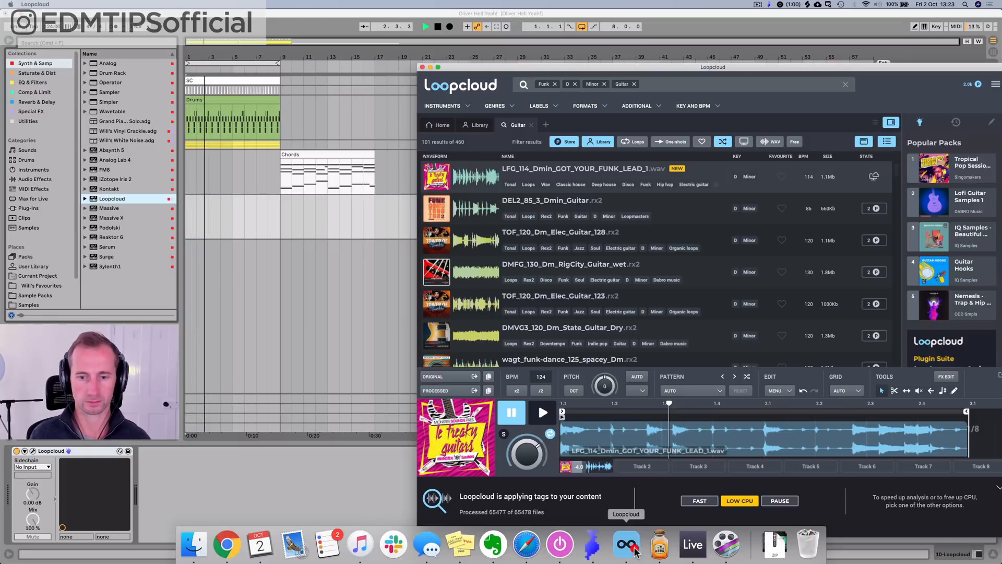
click(542, 412)
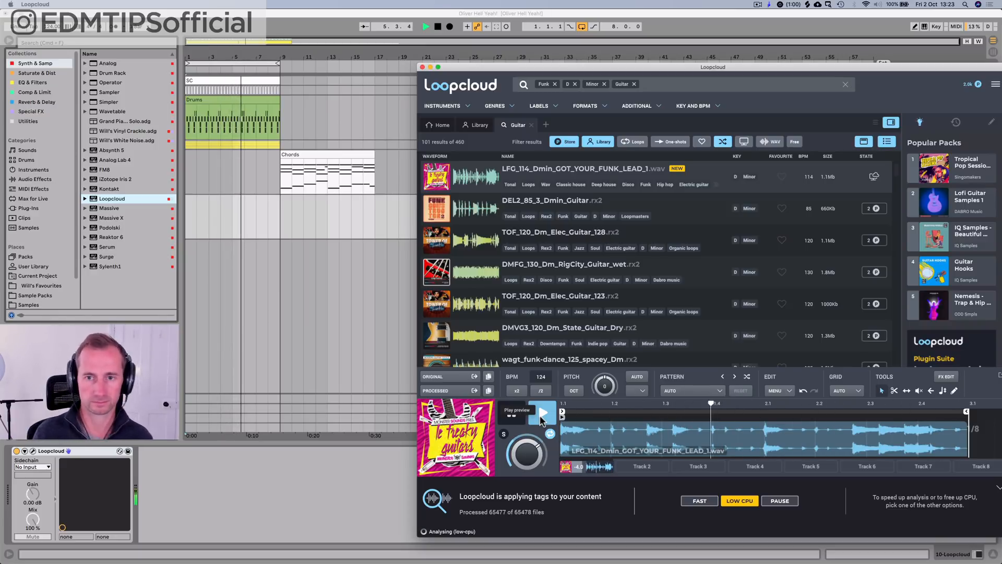
click(542, 415)
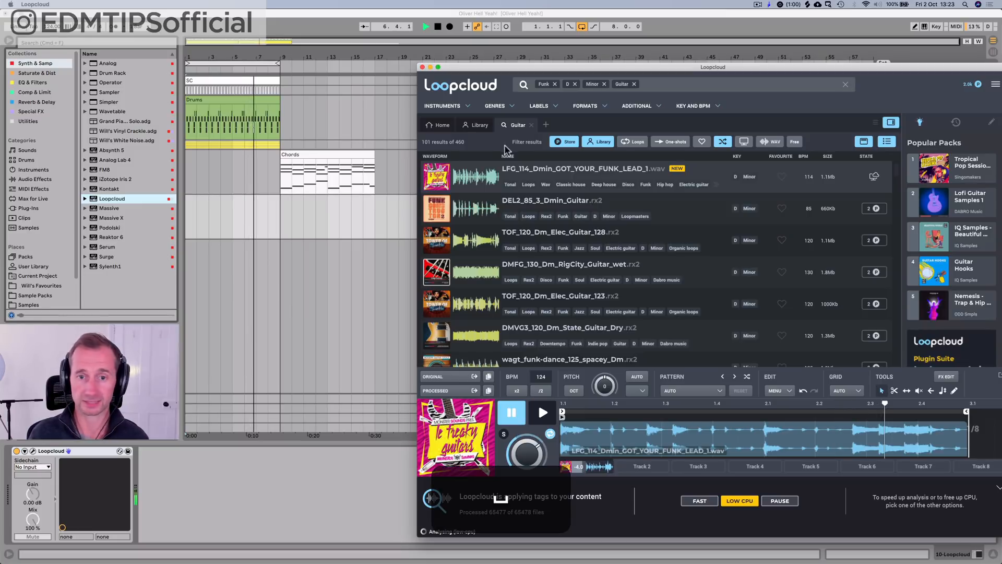
click(347, 350)
click(348, 349)
key(space)
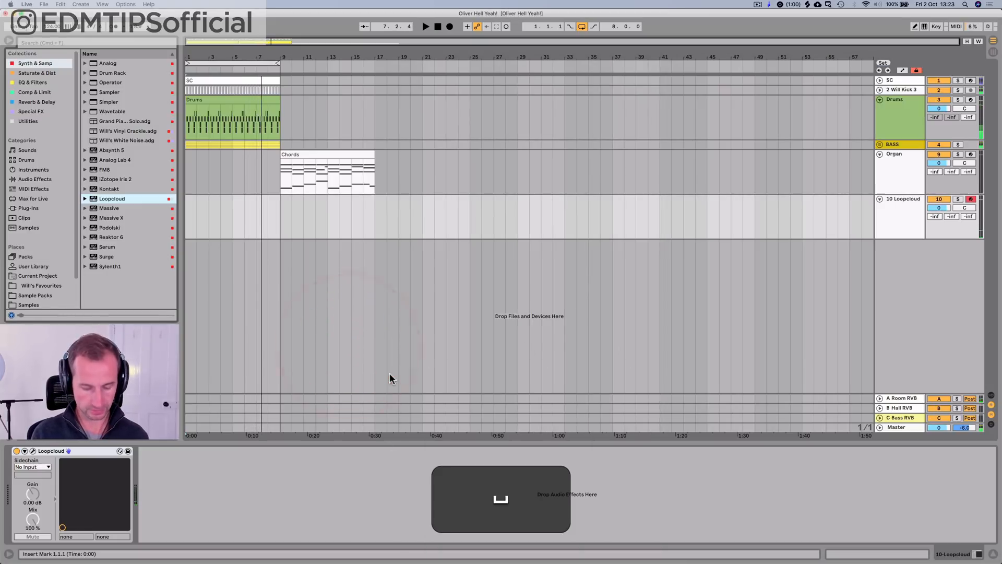
Step: Try to place the LFG_114_Dmin_GOT_YOUR_FUNK_LEAD_1 loop at bar 1 of the 10 Loopcloud MIDI track
key(super+Tab)
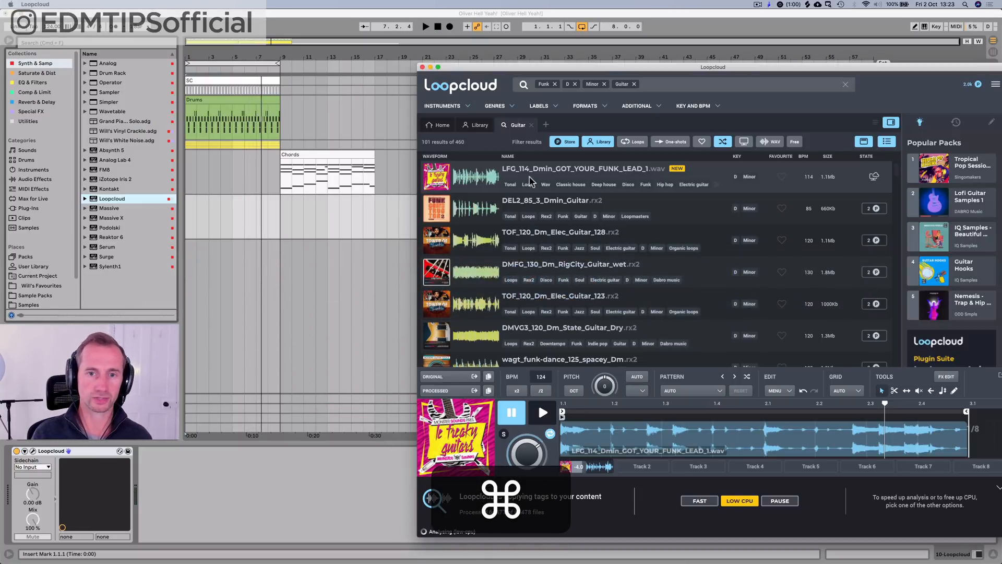
drag(529, 180, 188, 228)
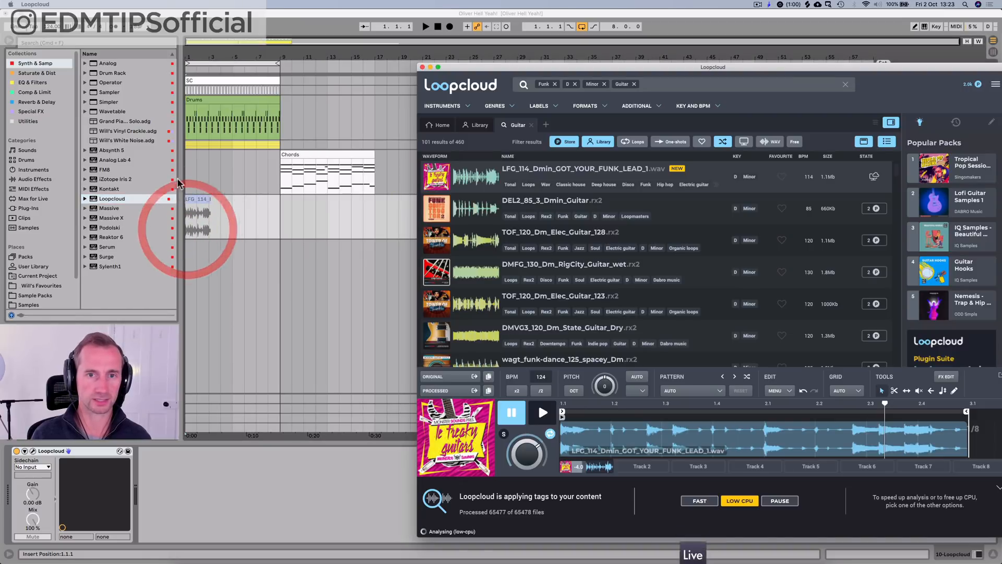
click(242, 215)
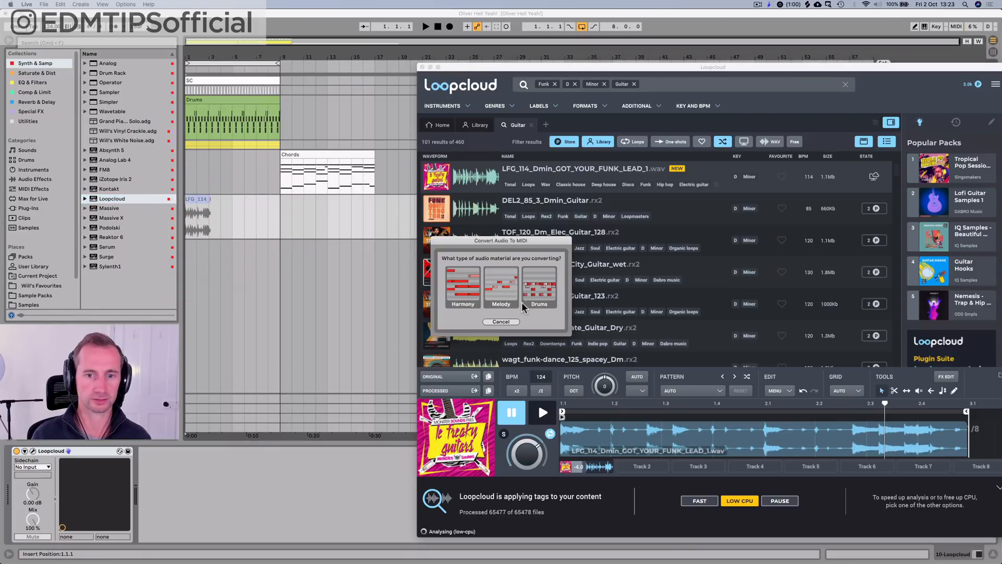
click(501, 322)
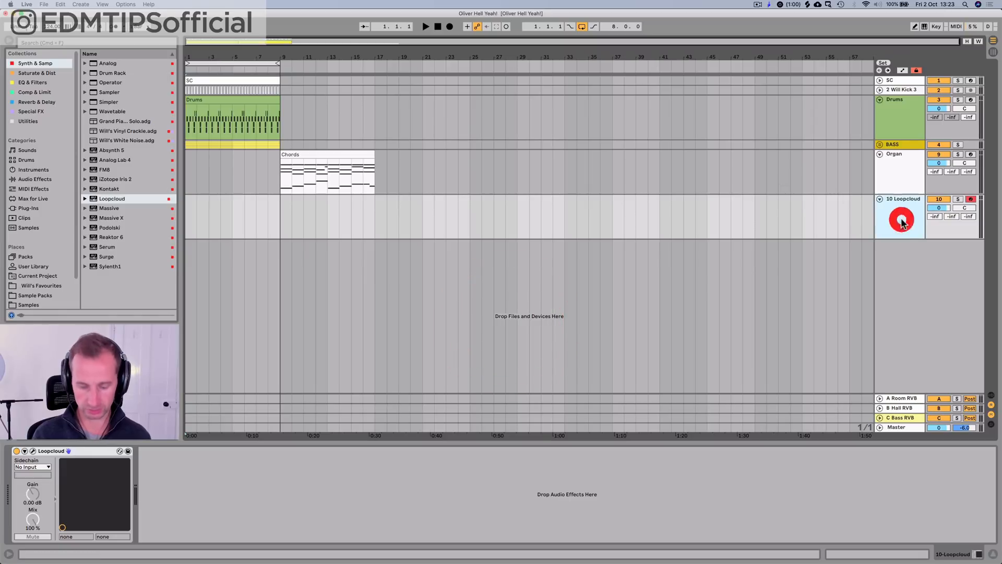
Step: Insert an audio track below the 10 Loopcloud track and switch back to the Loopcloud app
key(super+t)
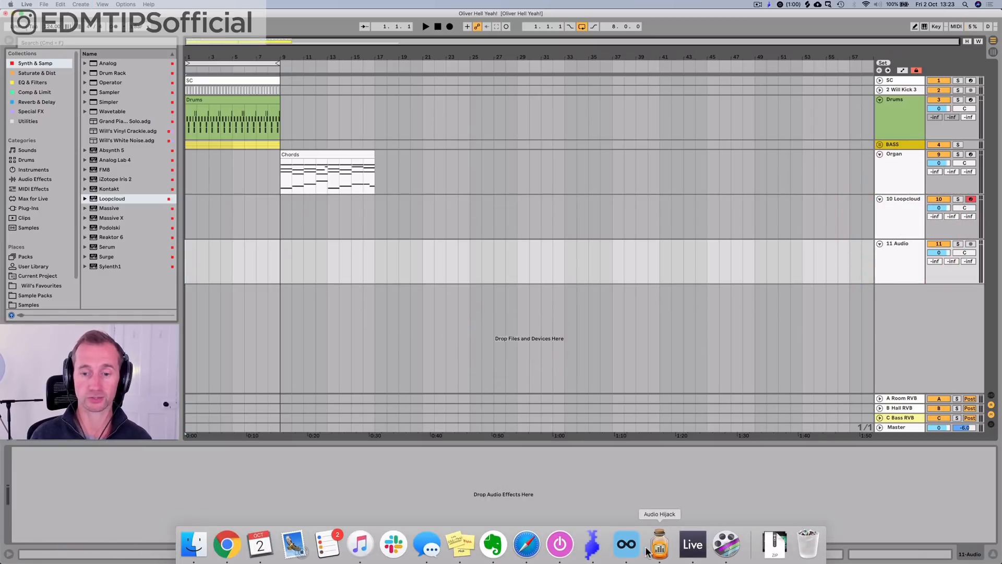
click(636, 554)
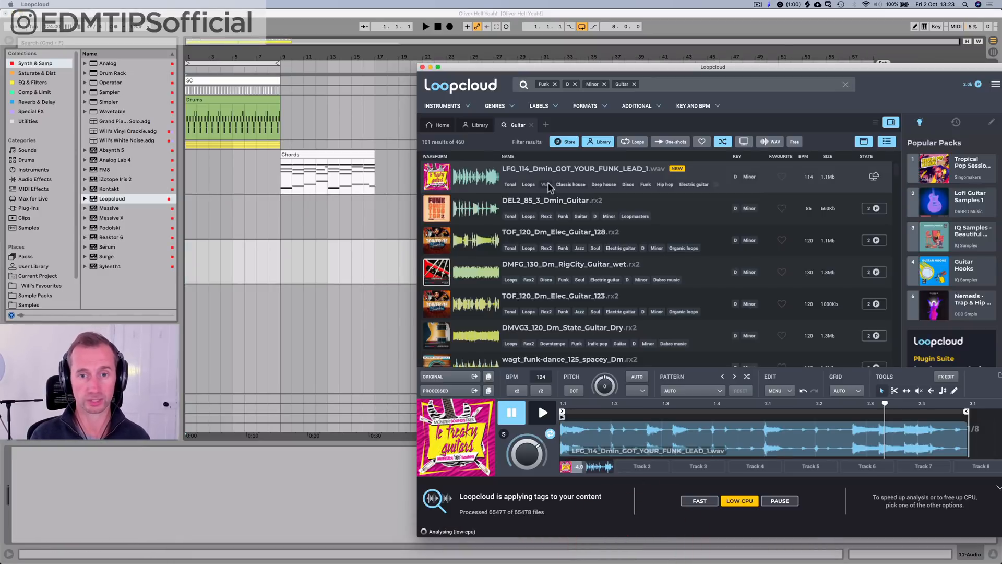
Step: Place LFG_114_Dmin_GOT_YOUR_FUNK_LEAD_1 at bar 1 of the new audio track and delete the 10 Loopcloud track
drag(481, 183, 190, 262)
click(252, 261)
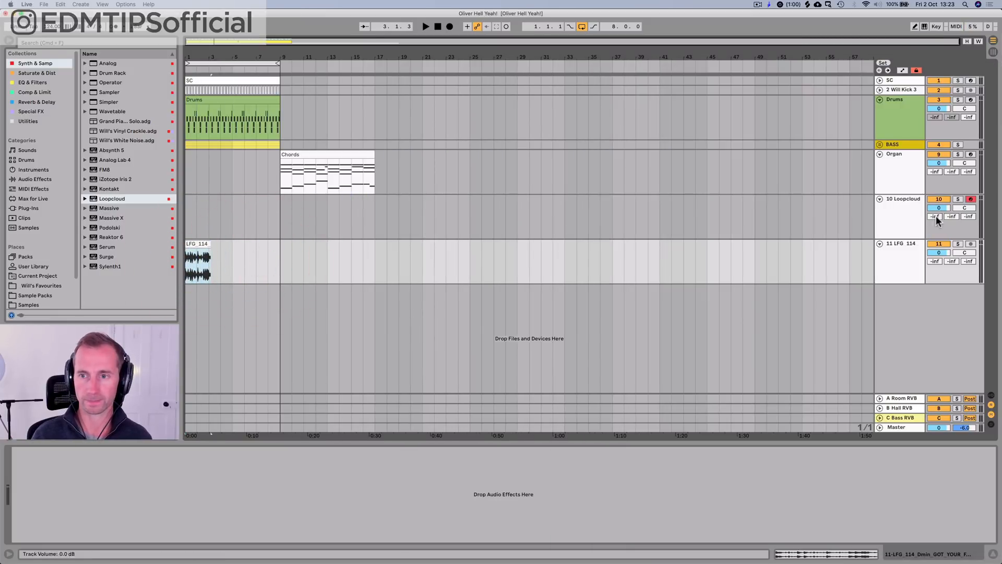
click(920, 224)
key(BackSpace)
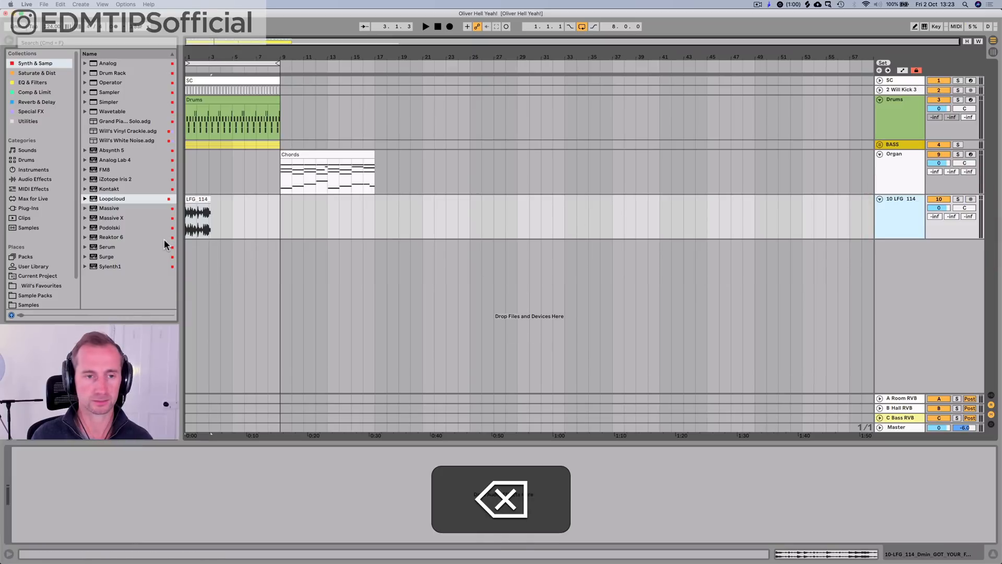
Step: Lower the guitar loop track's volume to -11.8 dB and play the loop with the drums from bar 1
click(191, 199)
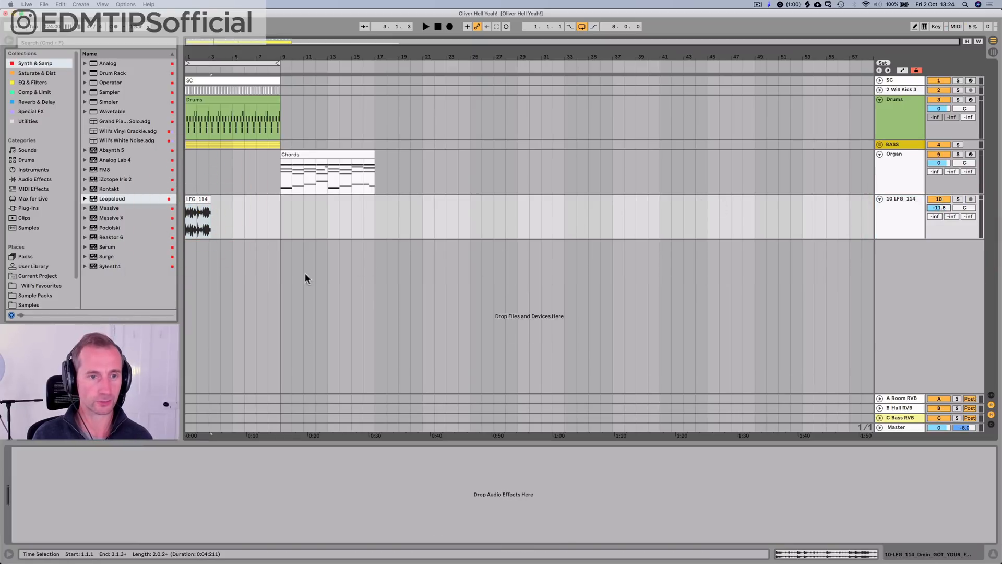
drag(187, 57, 188, 160)
key(space)
key(space)
key(space)
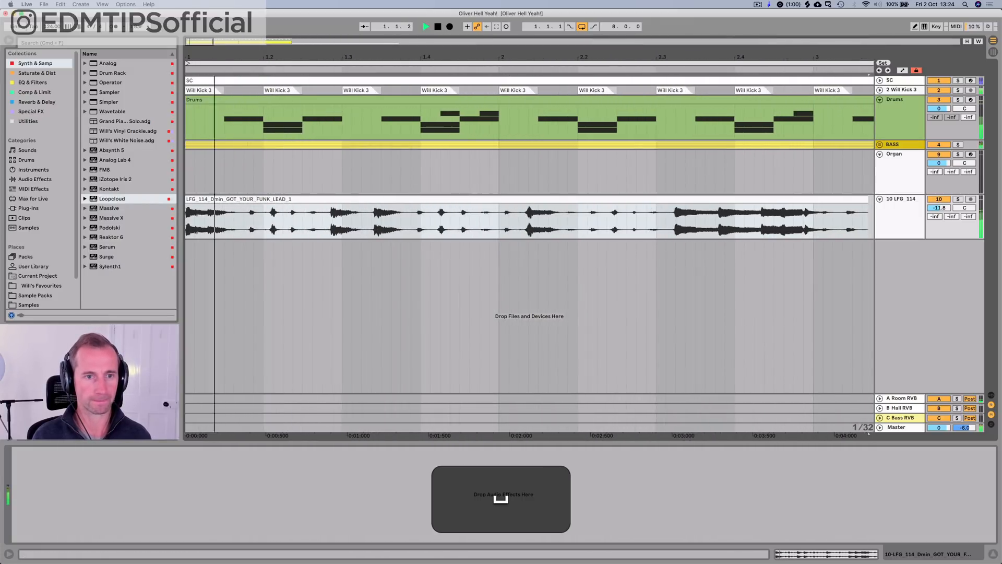
key(space)
Step: Turn on warping for the guitar loop clip and set its segment tempo to 114 BPM
double_click(218, 197)
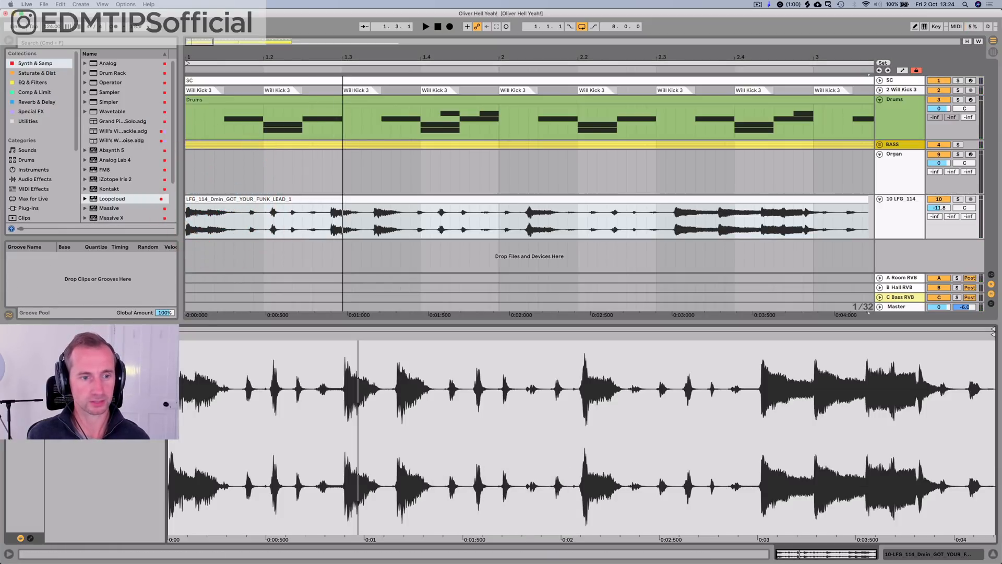
click(119, 343)
key(i)
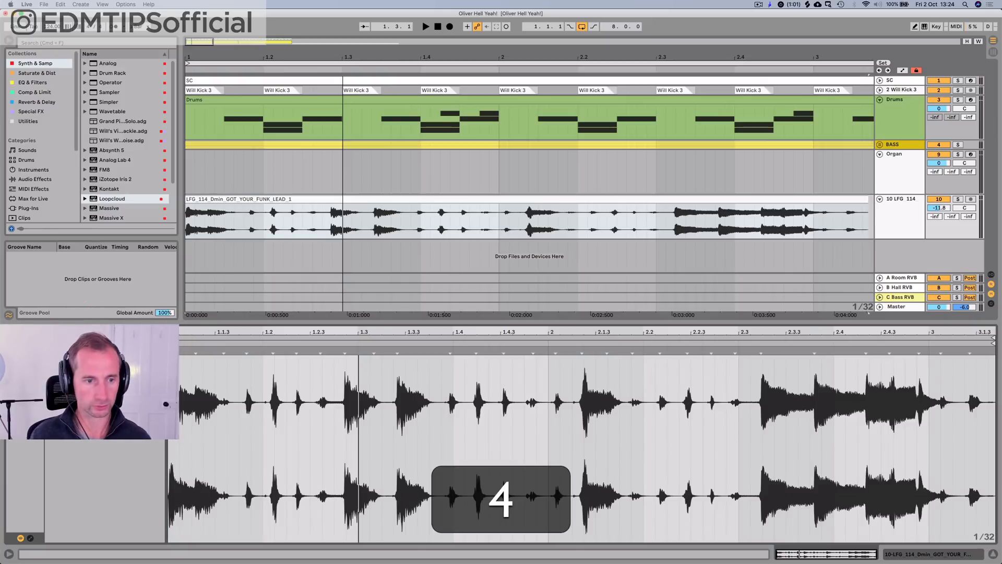
key(Return)
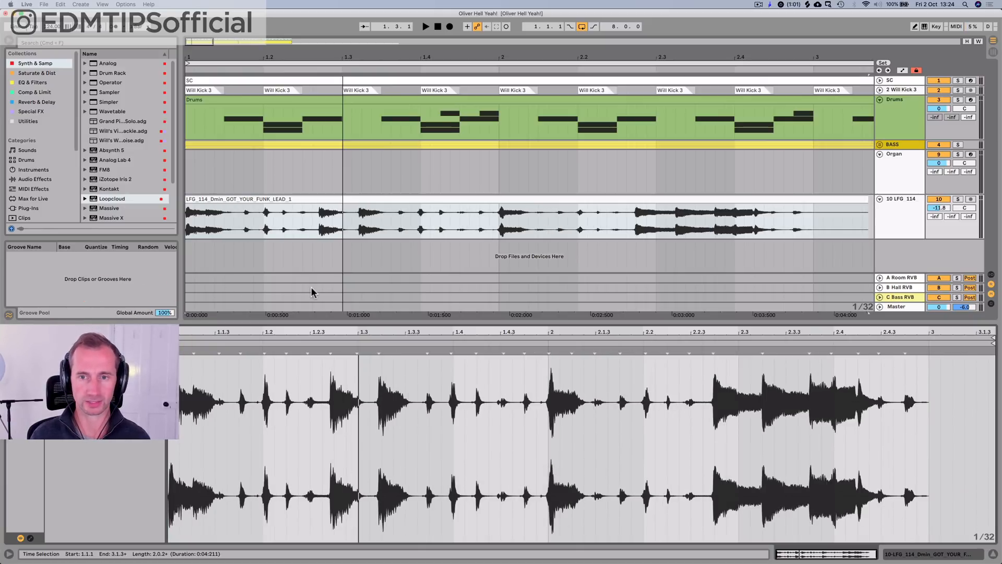
Step: Move the guitar loop clip a sixteenth later to start at 1.1.2, playing it with the drums before and after
key(space)
click(242, 222)
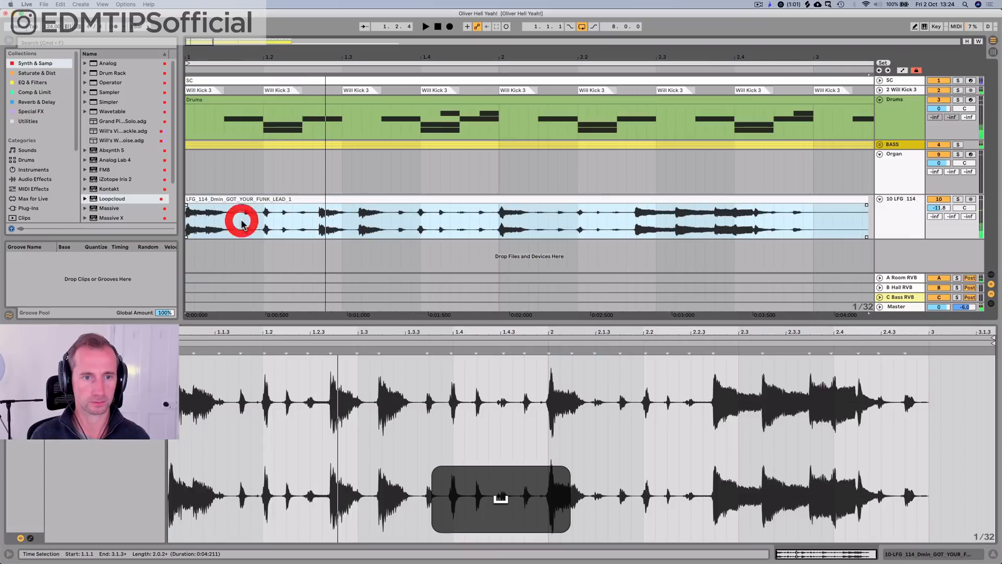
drag(210, 199, 236, 206)
click(186, 219)
key(space)
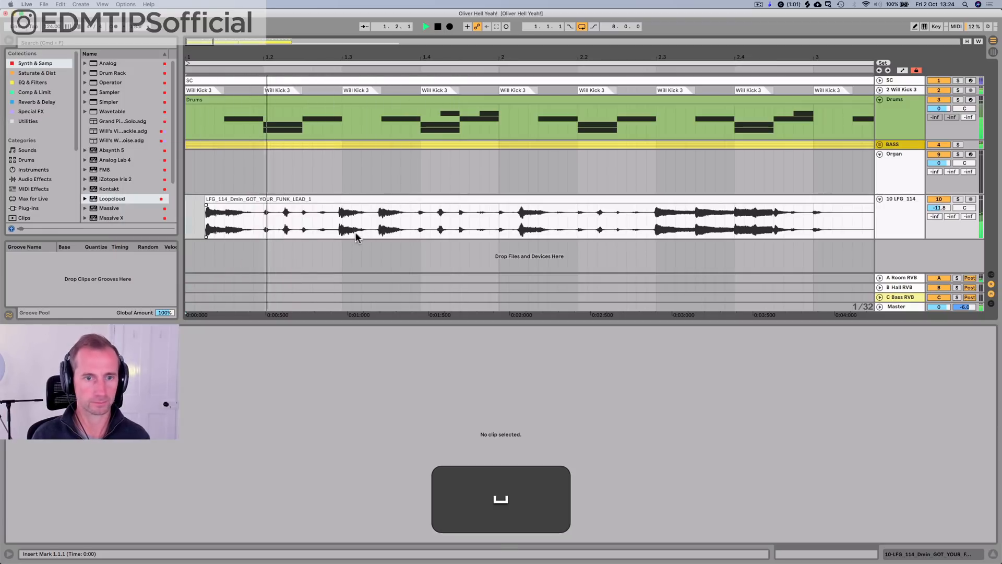
Step: Split the guitar loop at 1.2.4 and 1.3.4 and delete the section between the two cuts
click(332, 225)
click(332, 219)
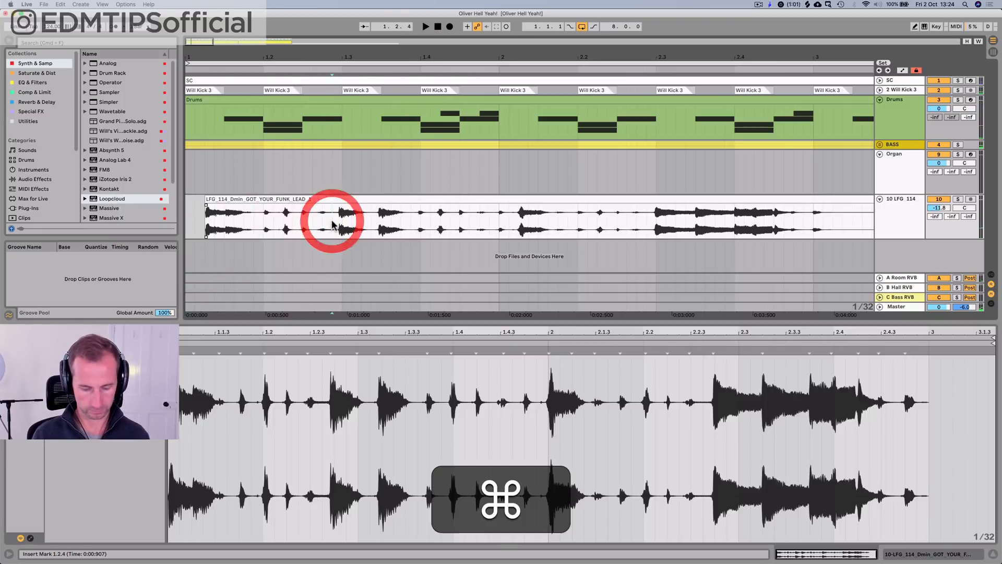
key(super+e)
click(409, 224)
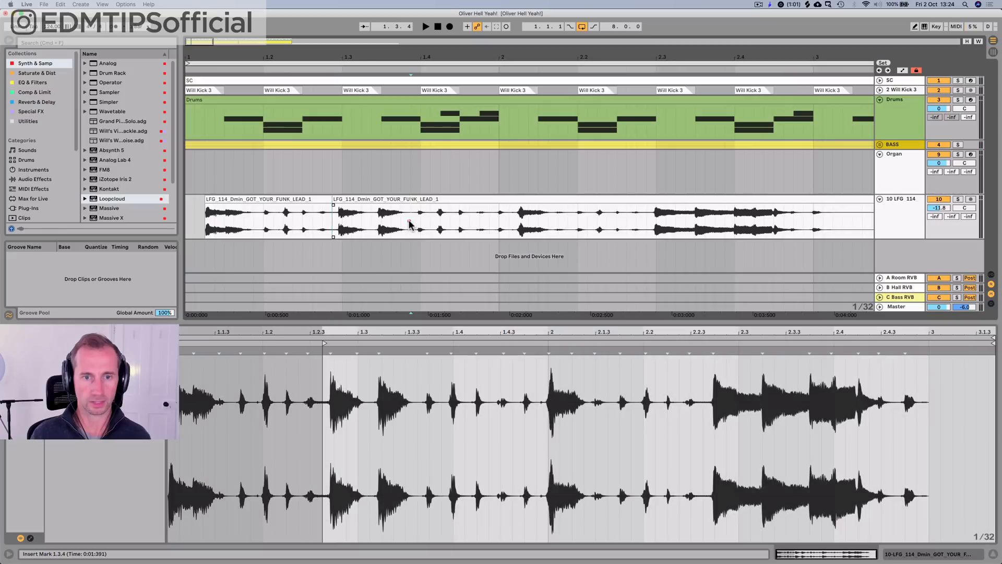
click(410, 225)
key(super+e)
click(377, 199)
key(super+BackSpace)
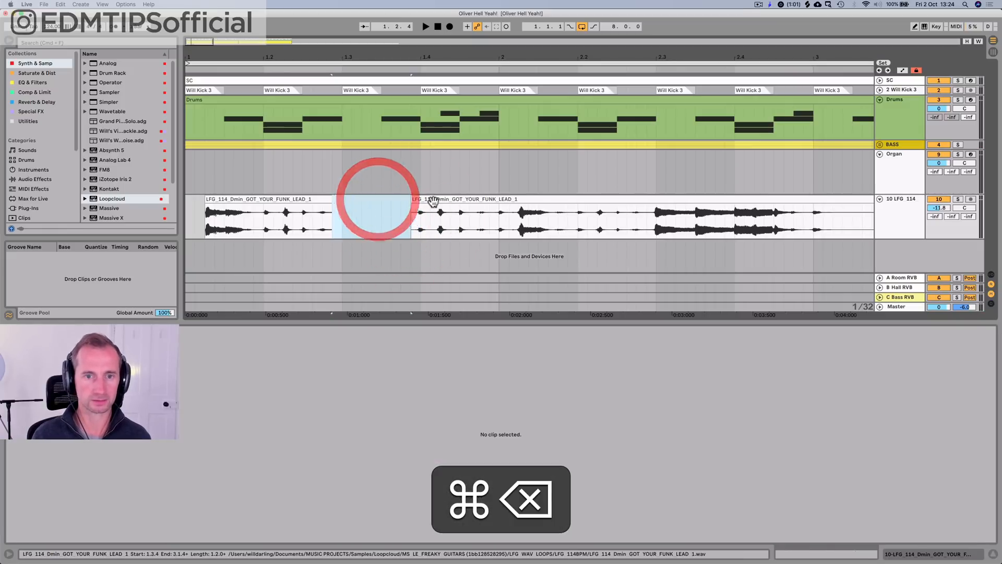
Step: Move the remaining second guitar section back to 1.2.4, against the first one, and play the edit with the drums from bar 1
drag(435, 201, 366, 201)
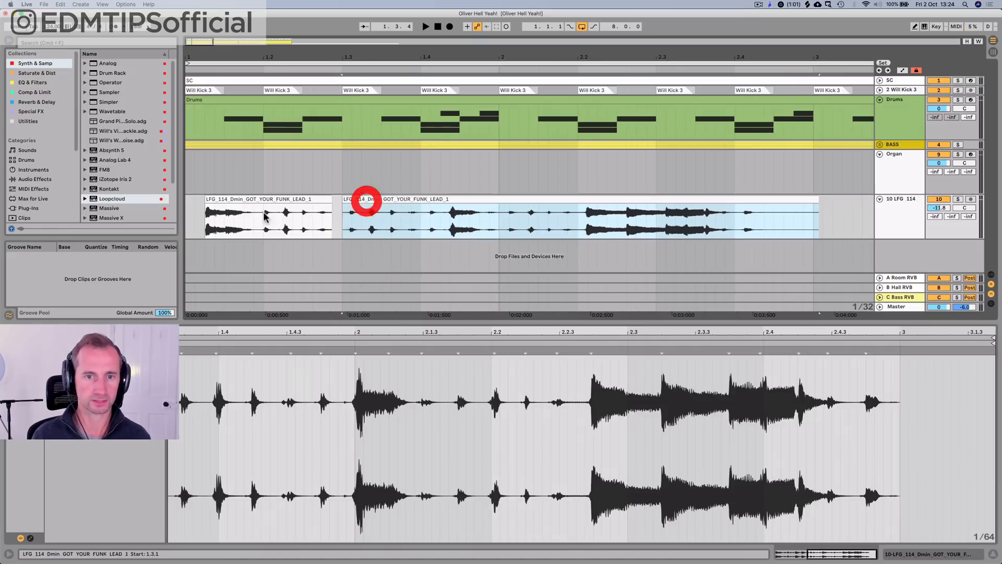
click(187, 217)
key(space)
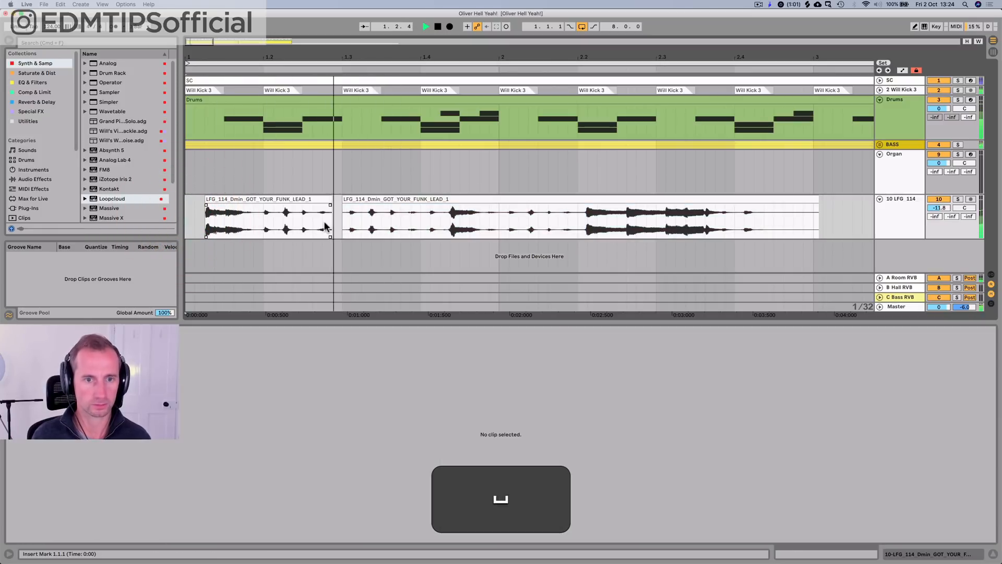
drag(351, 200, 343, 198)
key(super+space)
key(space)
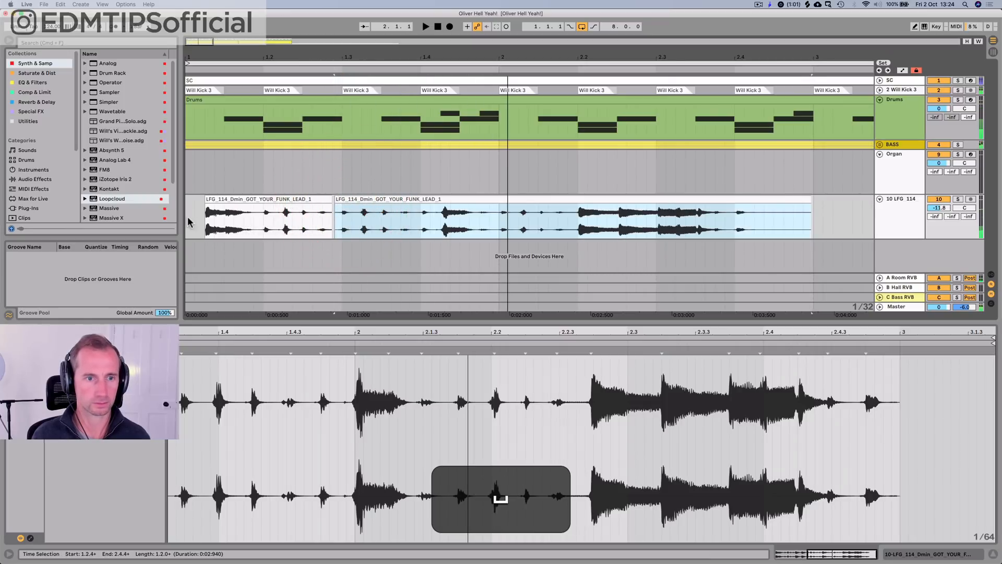
click(186, 219)
key(space)
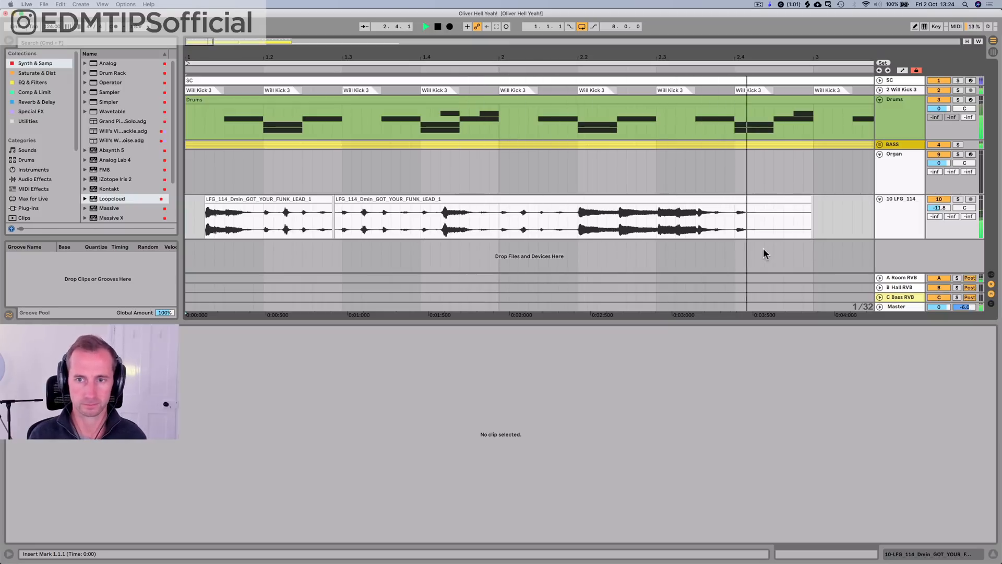
key(space)
Step: Rename the first guitar clip section as Funky Lick
drag(749, 57, 750, 23)
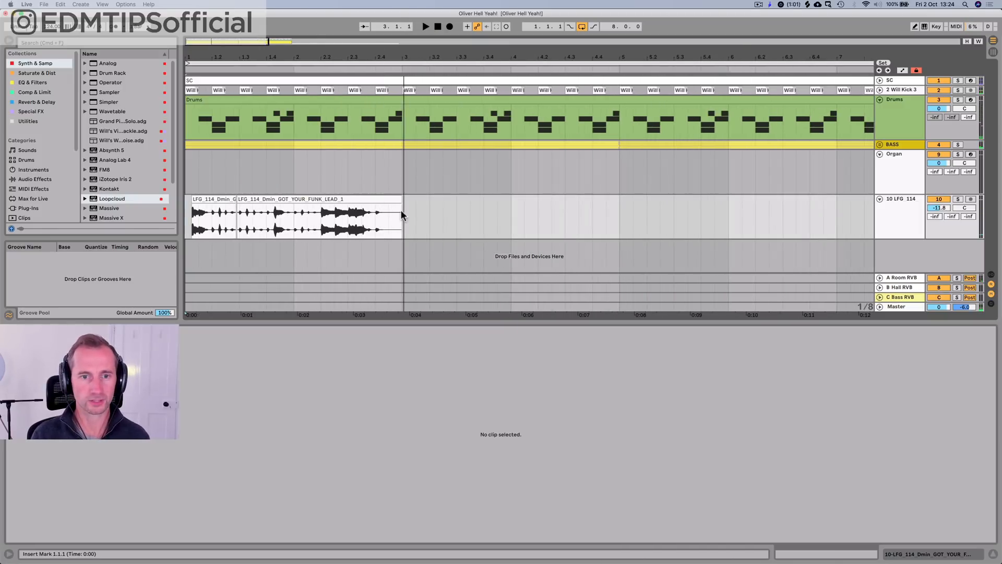
drag(403, 211, 175, 216)
click(207, 200)
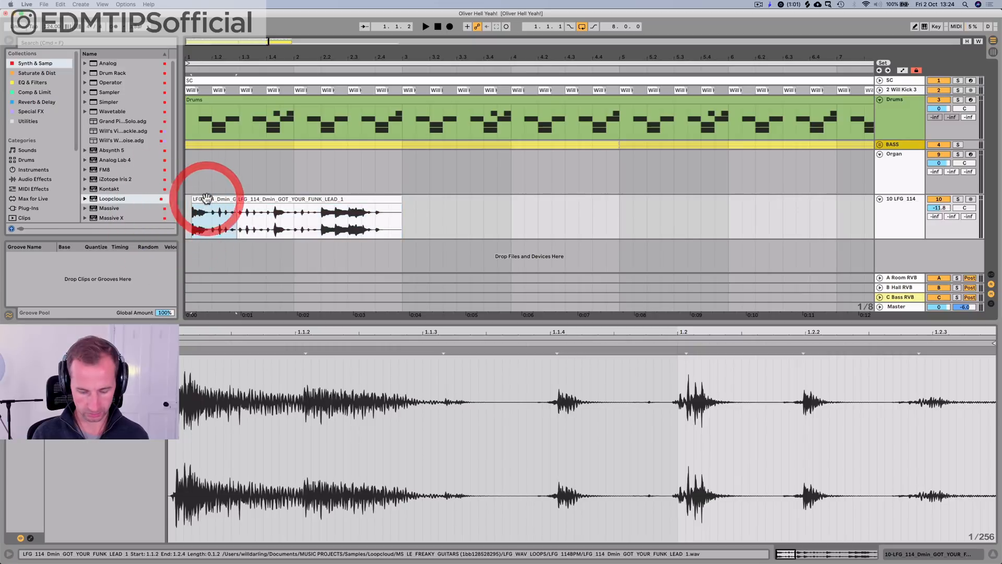
key(super+r)
text(F)
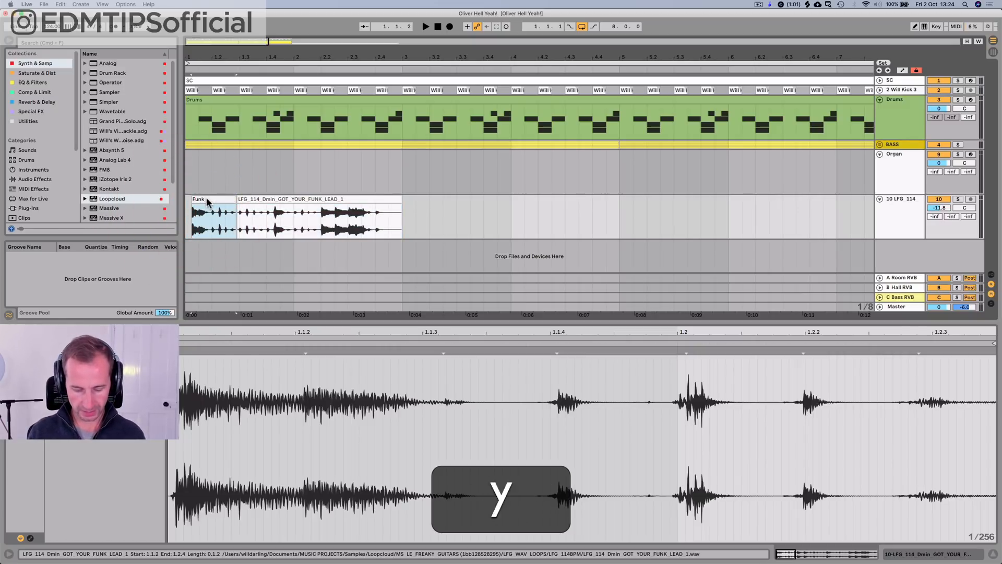
text(unky Lick)
key(Return)
Step: Consolidate both guitar sections from 1.1.1 to 3.1.1 into a single two-bar clip
drag(206, 199, 397, 206)
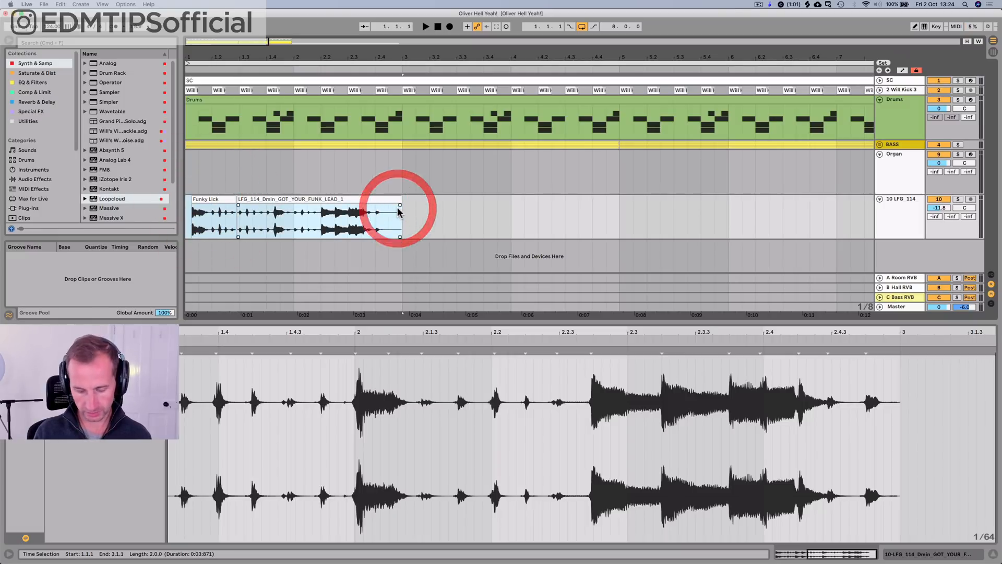
key(super+j)
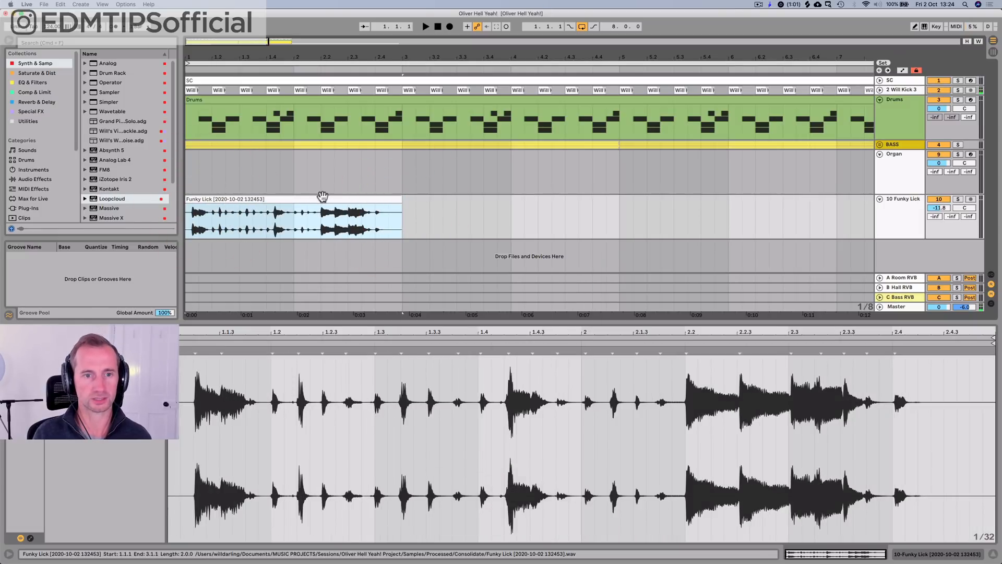
click(323, 196)
Step: Audition the consolidated Funky Lick clip, extend its repeats to the start of bar 9, and play it with the drums
scroll(323, 196, down, 8)
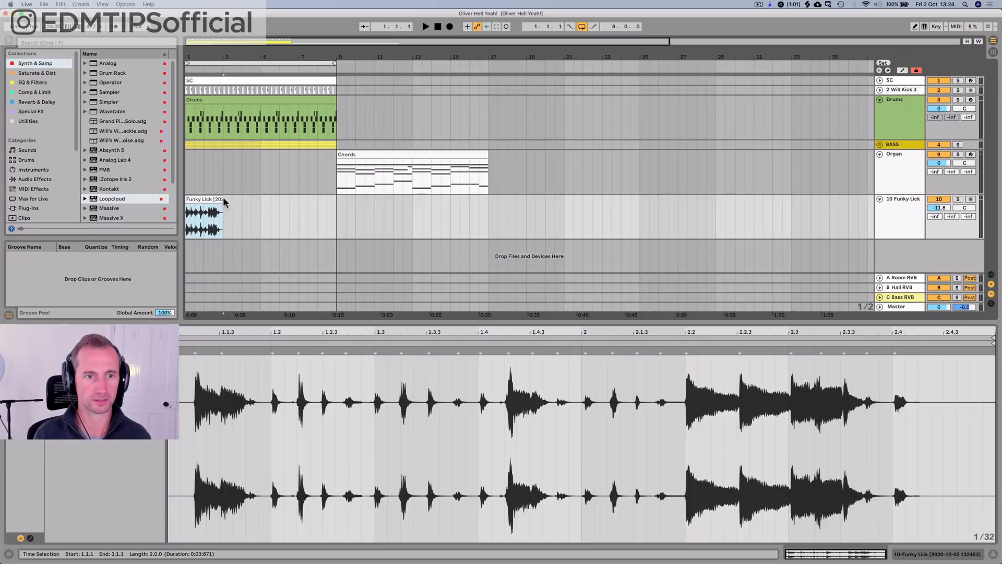
key(space)
key(space)
click(363, 210)
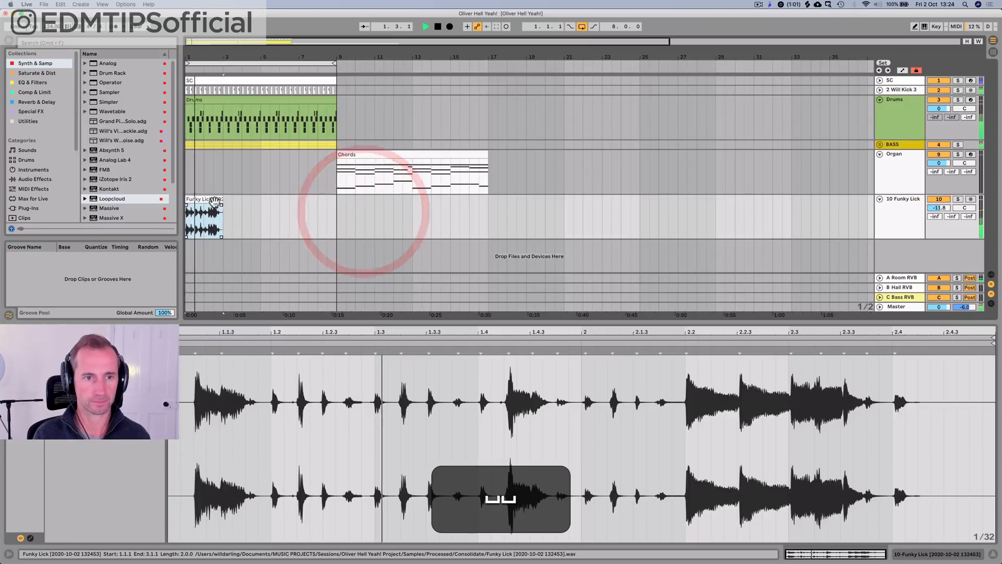
click(214, 202)
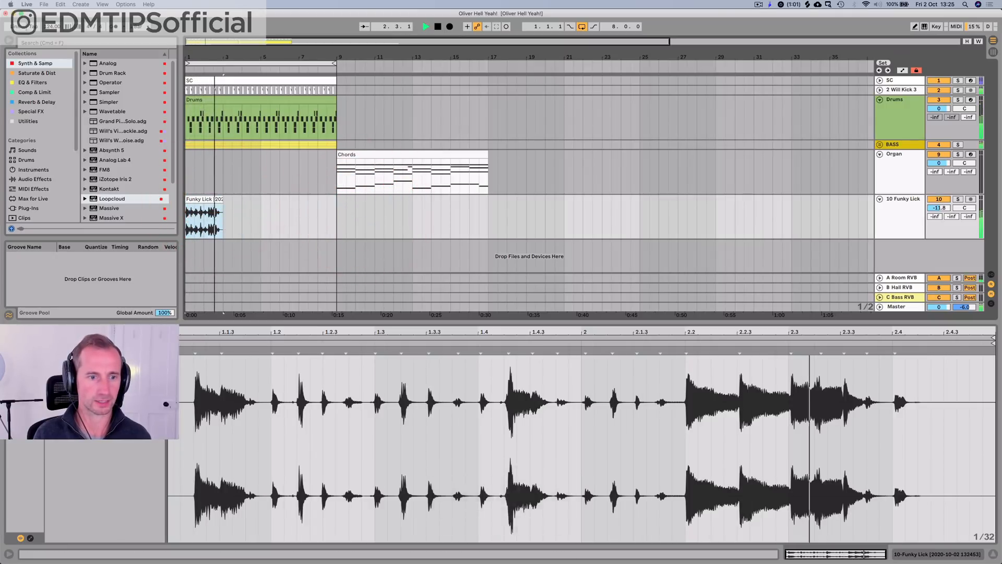
key(space)
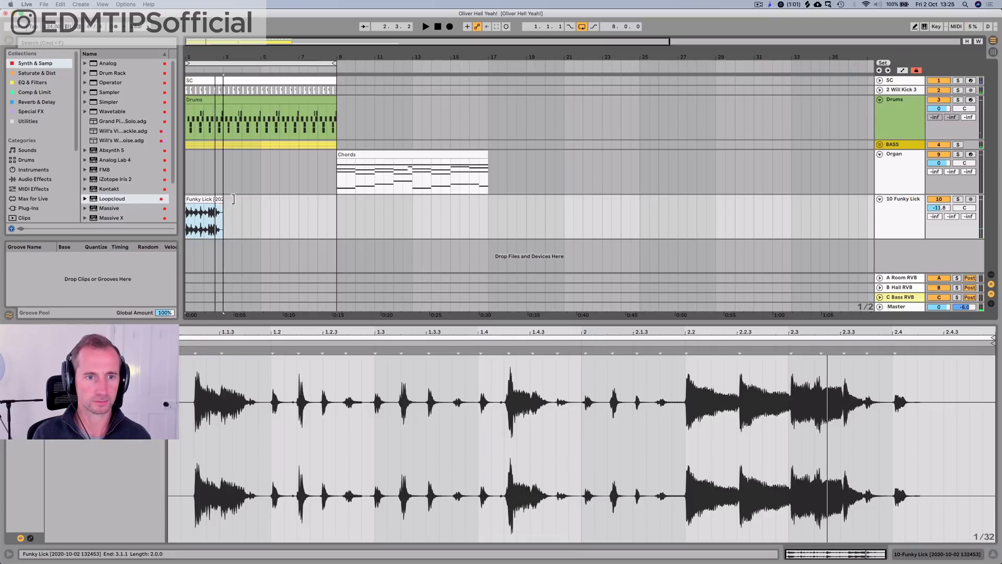
drag(233, 198, 337, 199)
key(space)
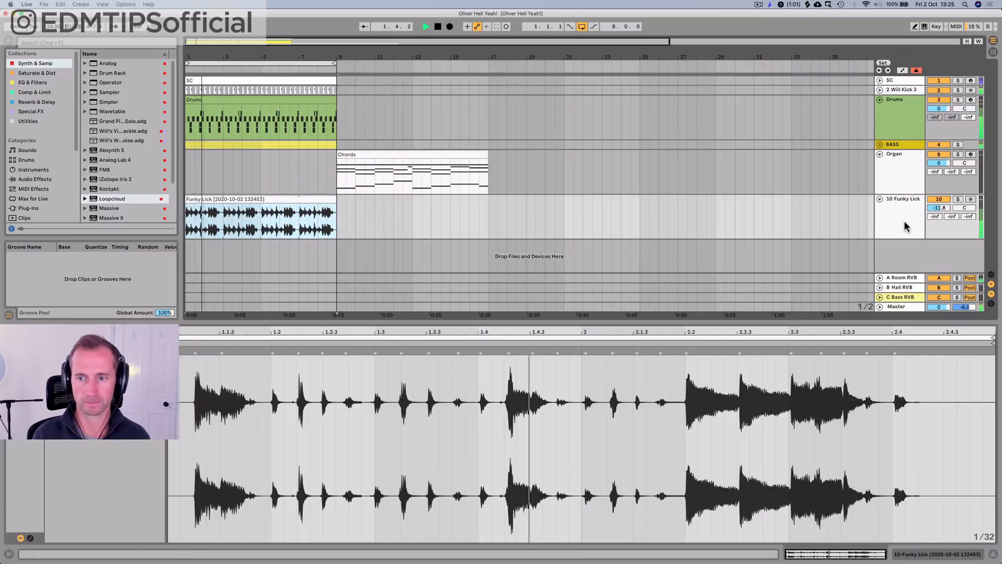
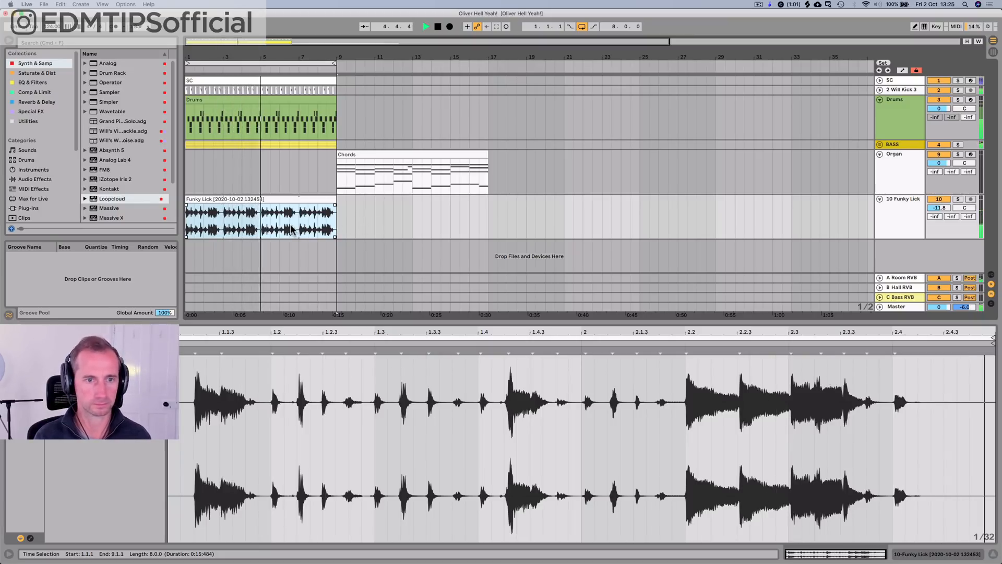
Step: Copy a two-sixteenth guitar fragment from bar 1, paste it over the Funky Lick clip at 2.4.3, and audition the fill
key(space)
drag(200, 50, 303, 64)
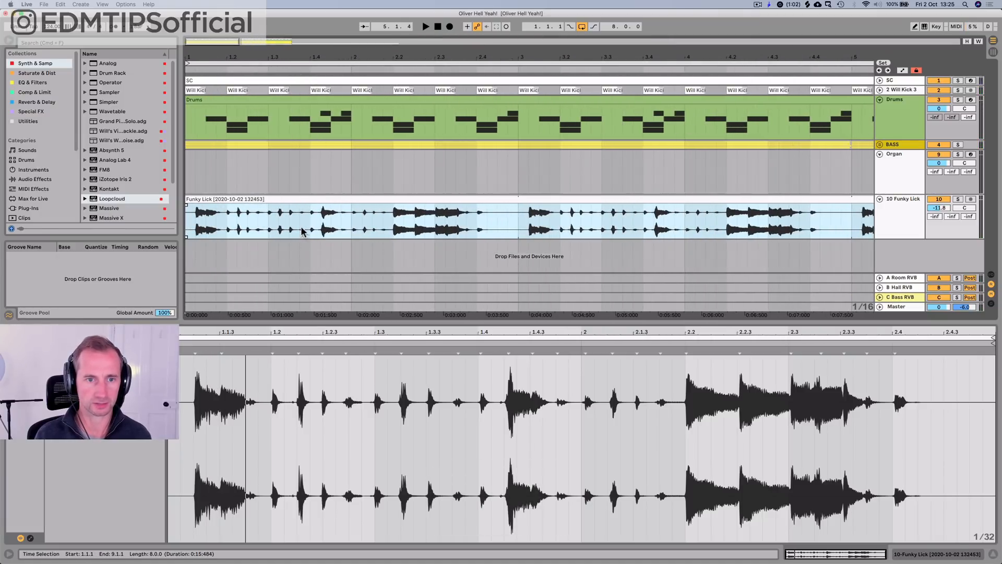
drag(302, 231, 318, 224)
key(super+c)
click(496, 220)
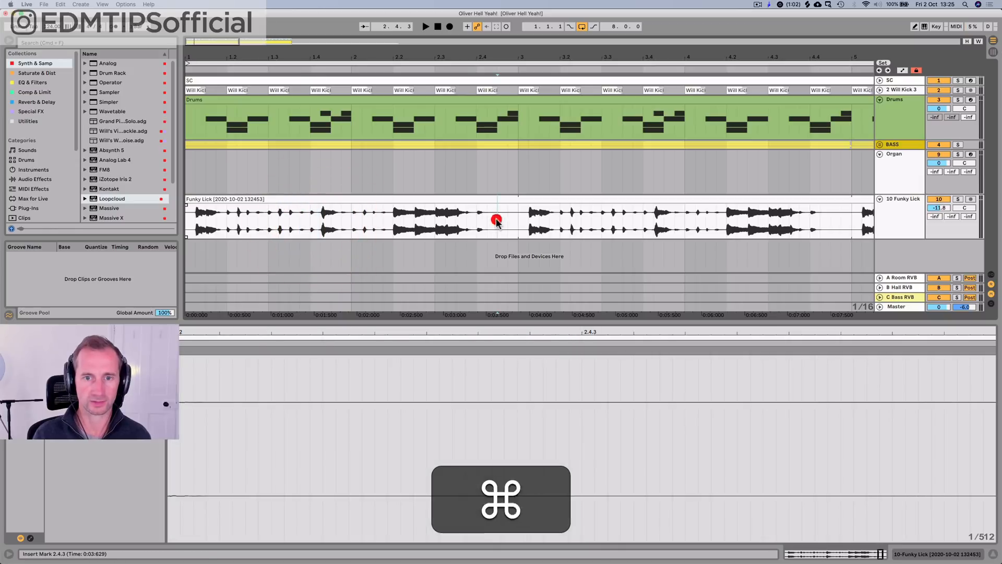
key(super+v)
click(420, 67)
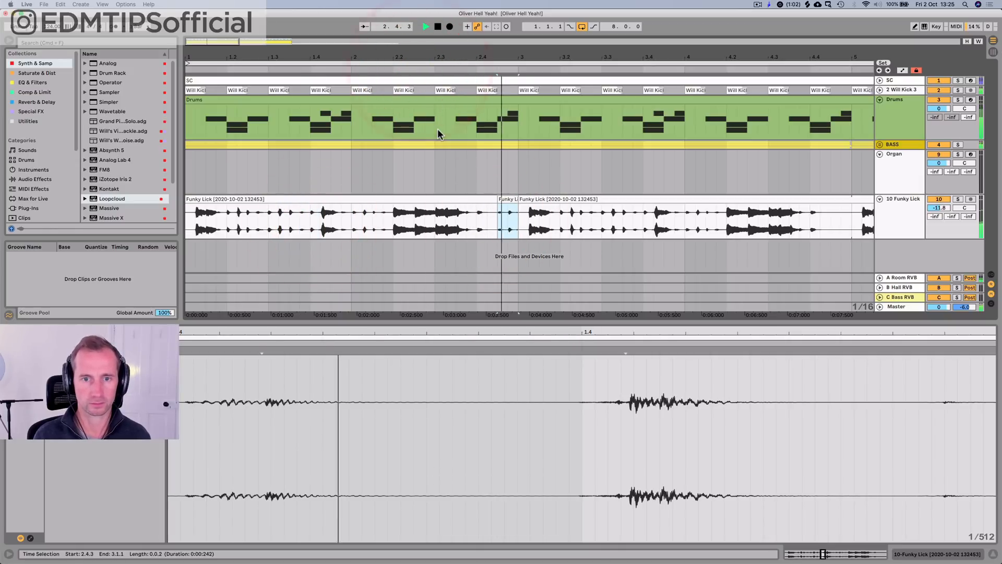
key(space)
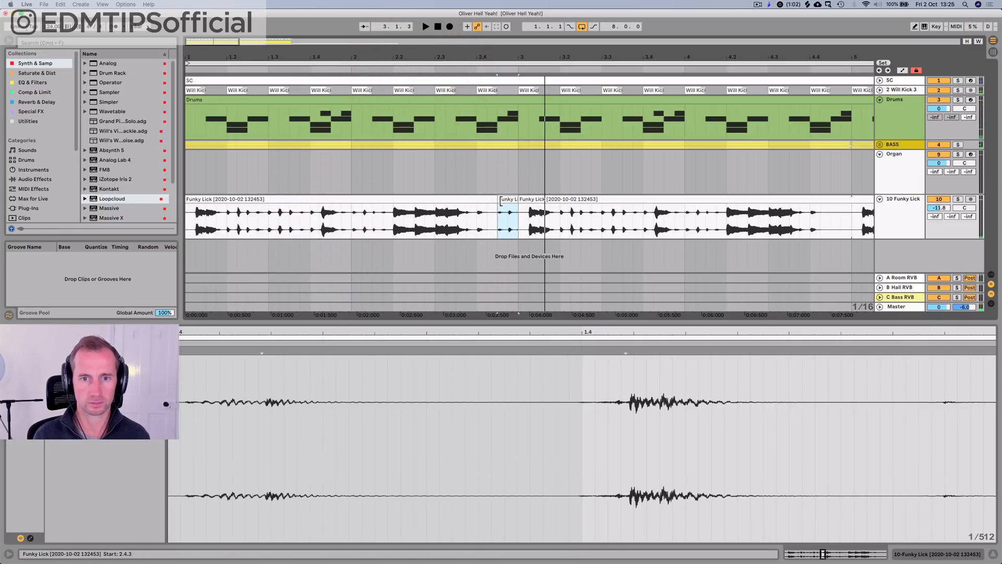
Step: Extend the pasted guitar fragment's start back to 2.4.2 and play the edit with the drums
drag(500, 200, 487, 200)
key(space)
click(411, 69)
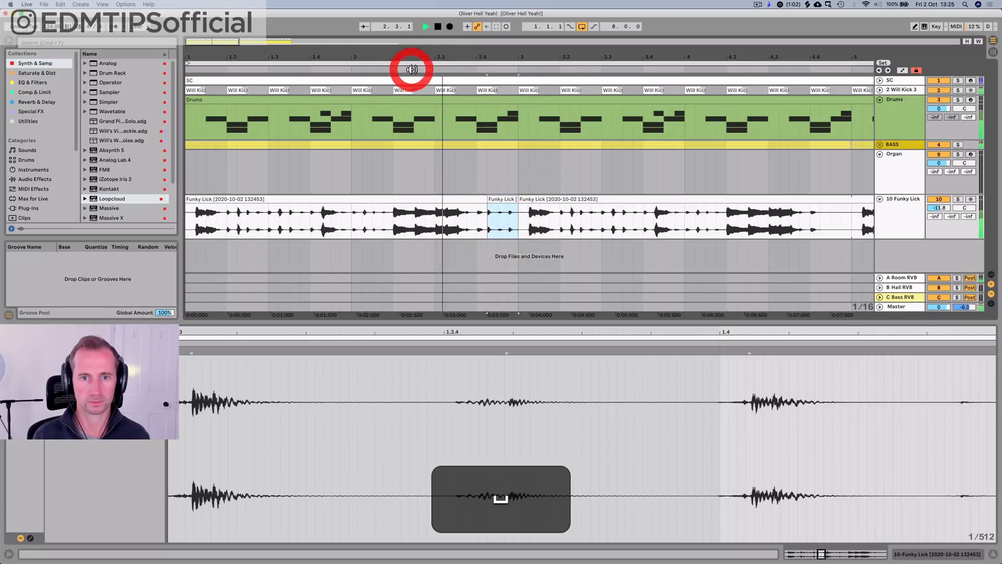
key(space)
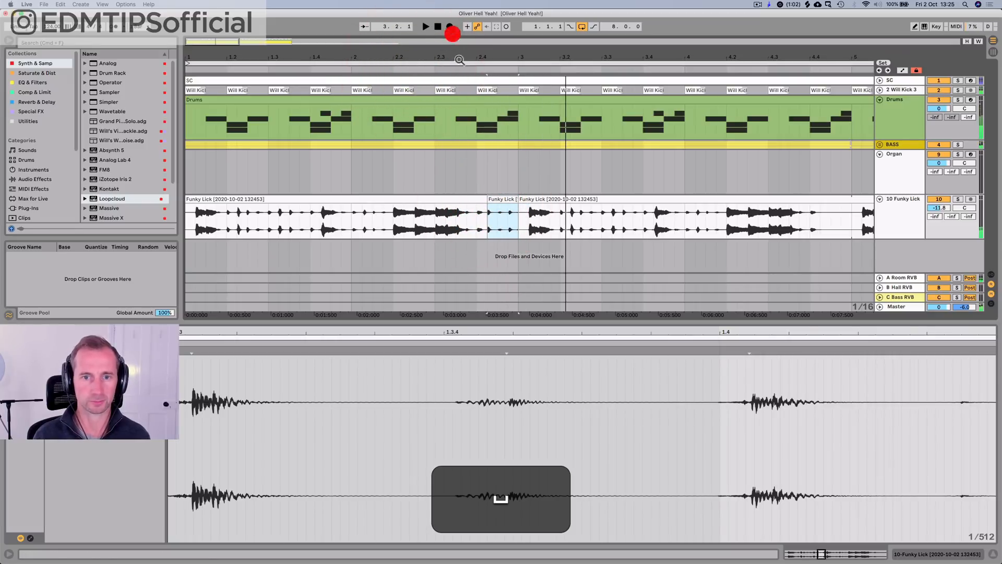
Step: Replace the guitar after 3.1.1 with duplicates of the edited two-bar phrase, filling the groove exactly to the start of bar 9
click(542, 201)
key(BackSpace)
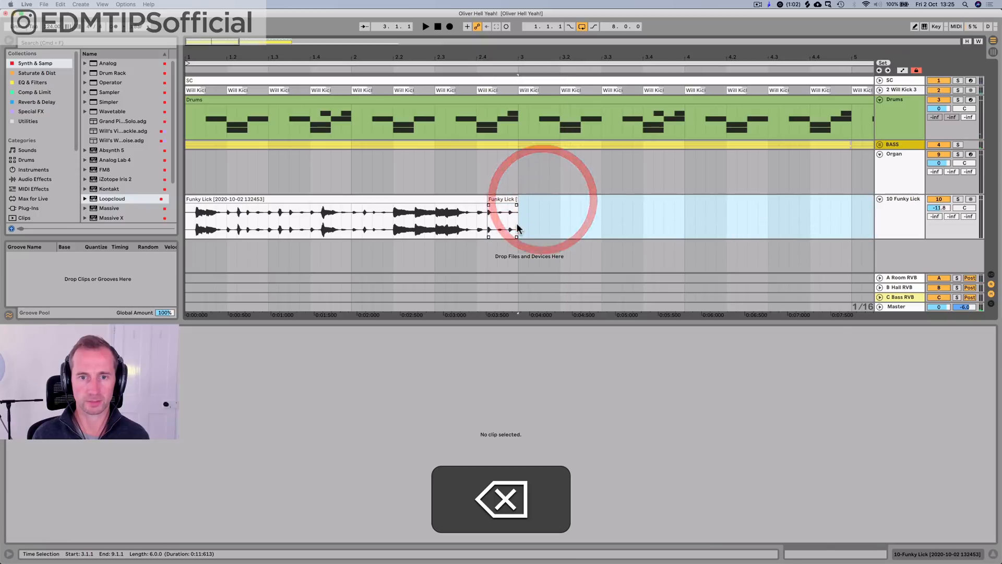
drag(517, 225, 182, 224)
key(super+j)
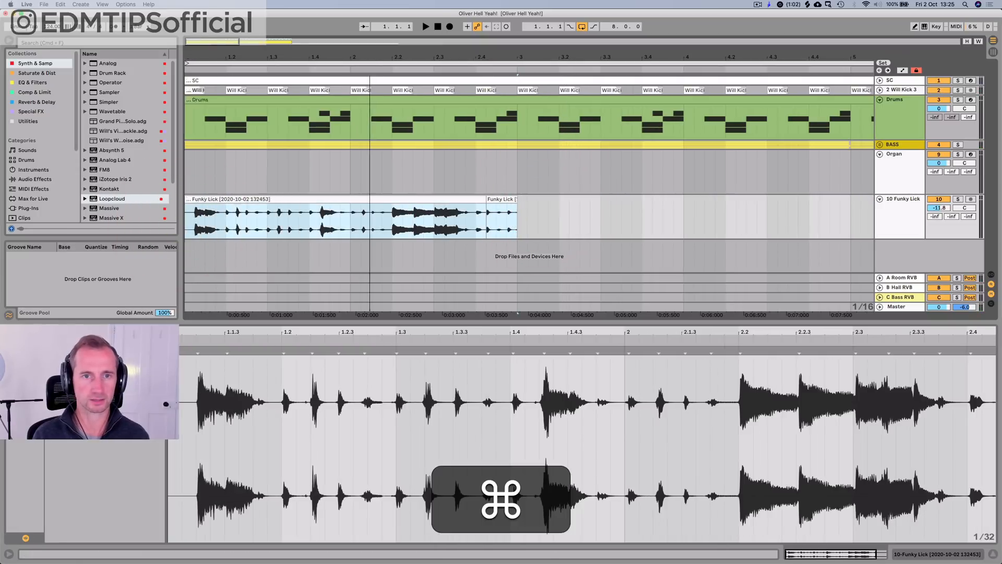
scroll(529, 182, down, 5)
key(super+d)
key(super+d)
key(super+d)
key(super+d)
key(super+BackSpace)
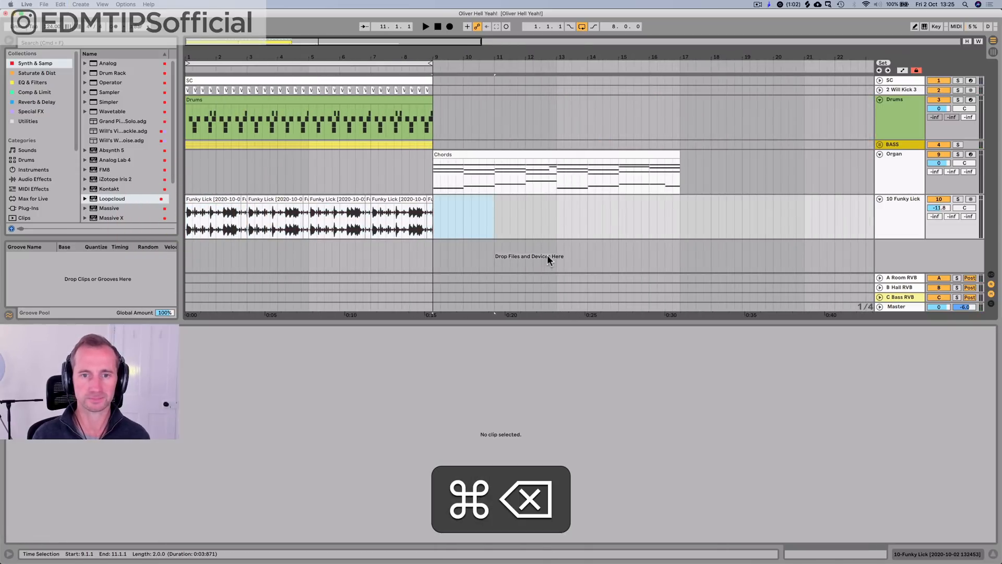
Step: Add Ozone Imager 2 from the Utilities collection to the Funky Lick track
click(879, 218)
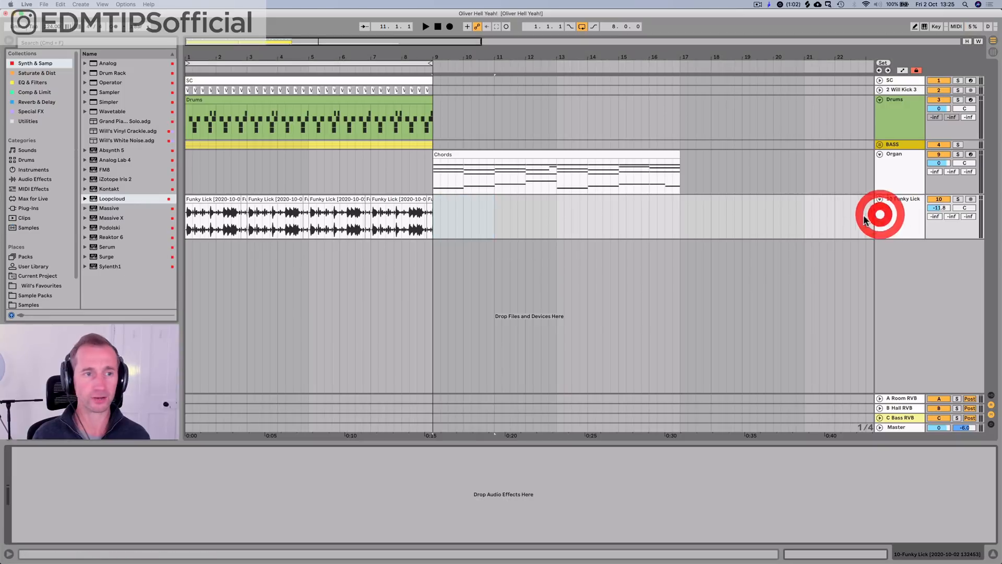
click(29, 120)
key(Up)
key(Up)
key(Down)
key(Down)
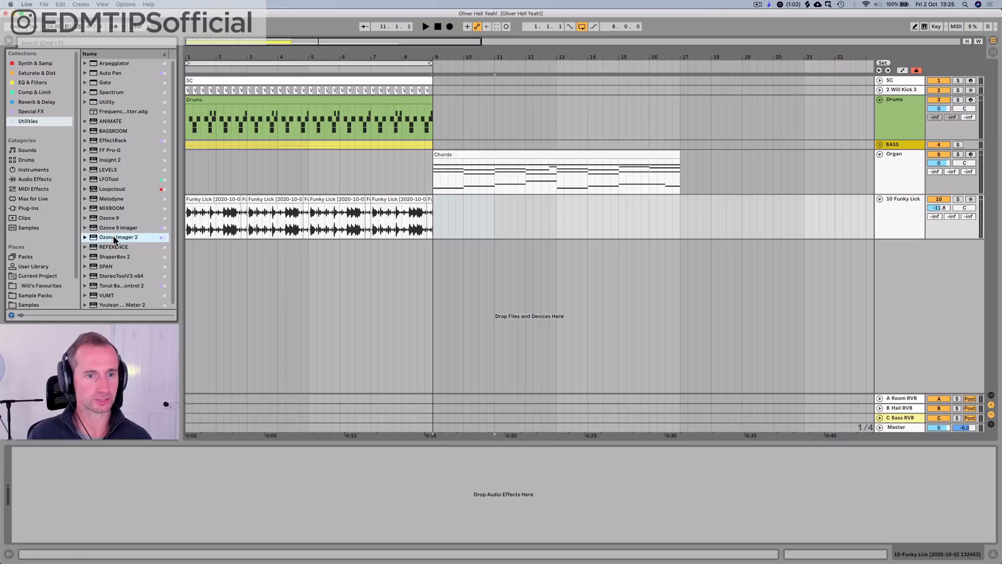
drag(113, 236, 206, 221)
key(space)
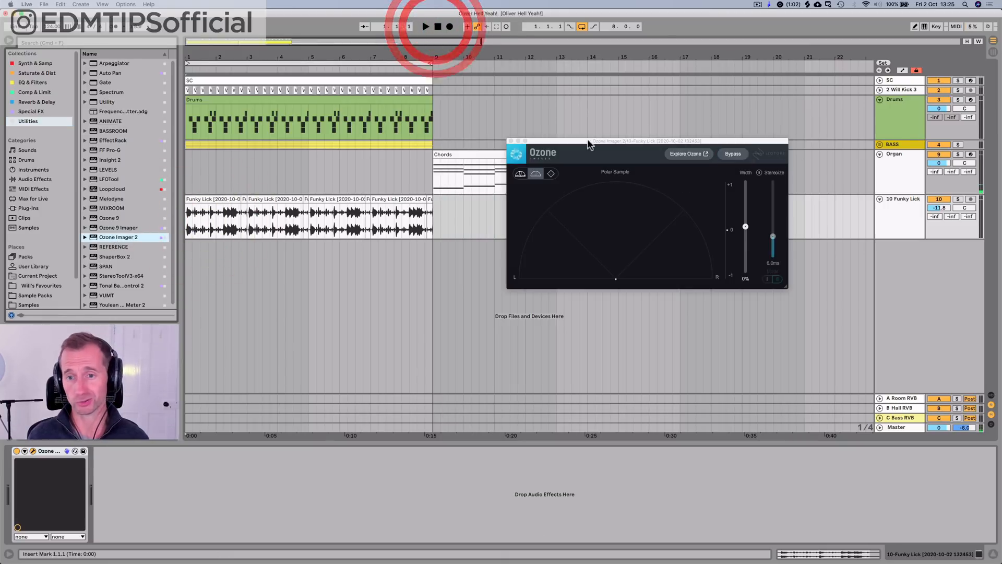
Step: During playback, set Ozone Imager 2 to 68% width with Stereoize on at 15.0 ms in mode I, and close its window
key(space)
click(759, 172)
drag(746, 228, 748, 197)
drag(773, 237, 783, 203)
click(768, 280)
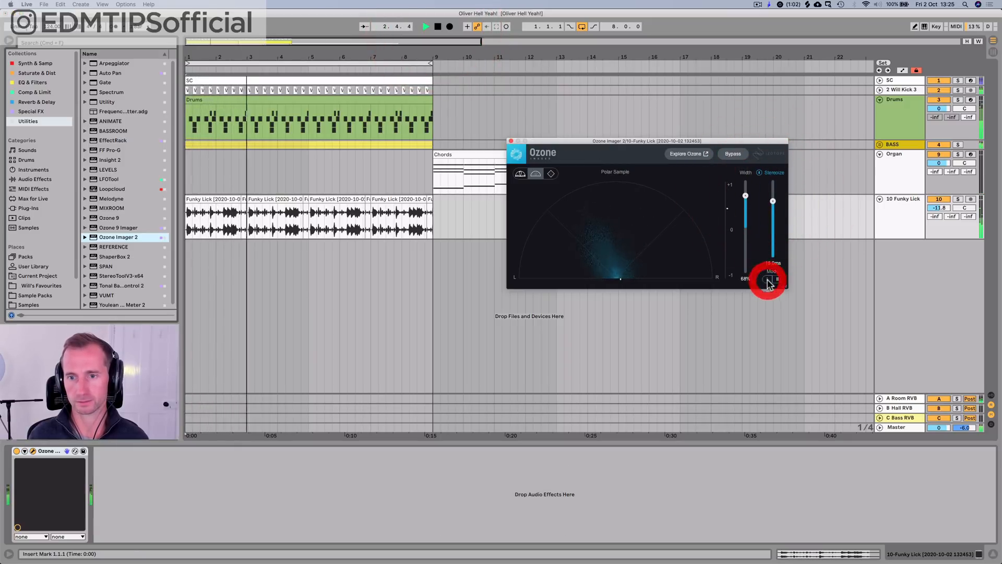
click(511, 142)
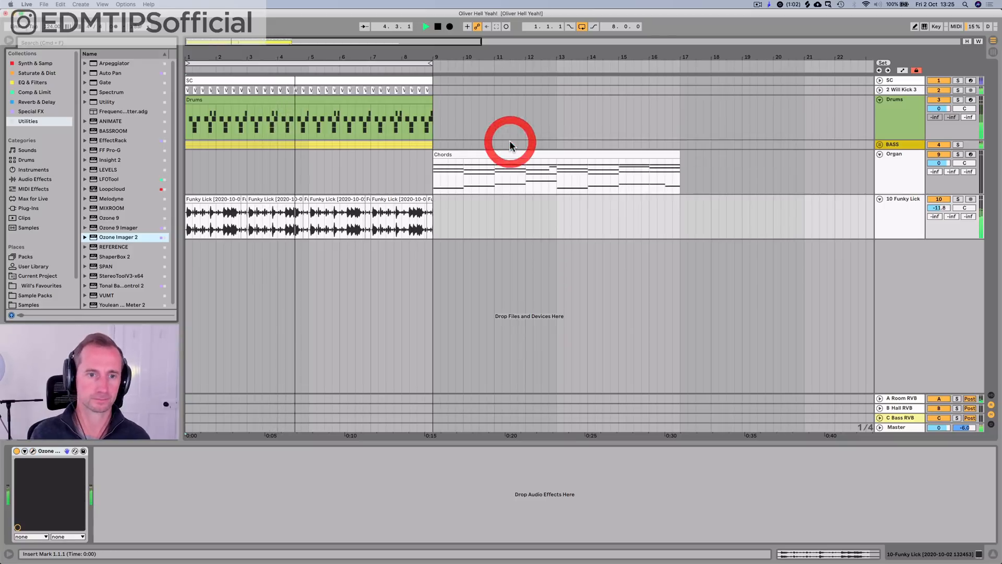
Step: Copy the SC COMPO sidechain compressor from the BASS track to the Funky Lick track, after Ozone Imager 2
click(628, 187)
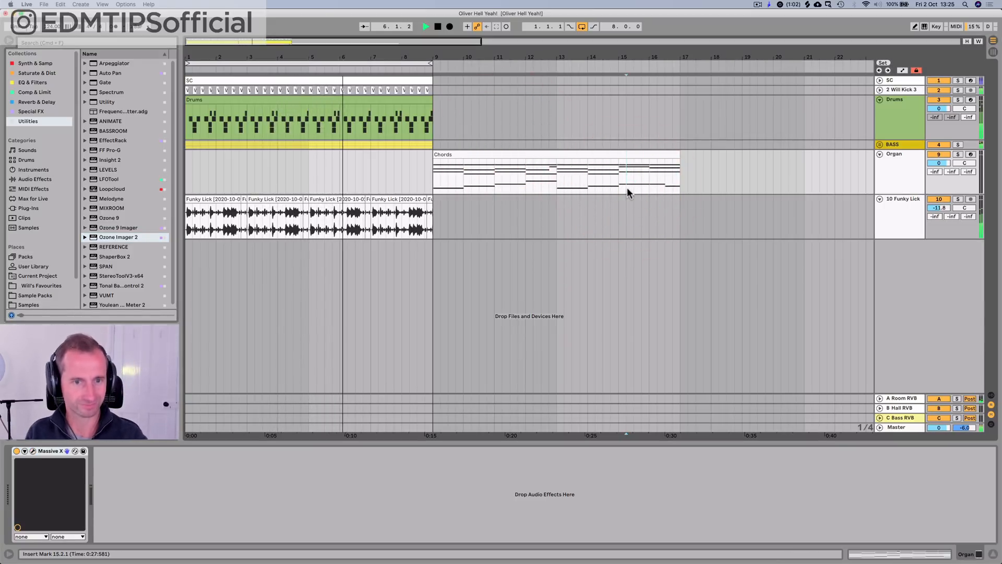
key(space)
click(891, 201)
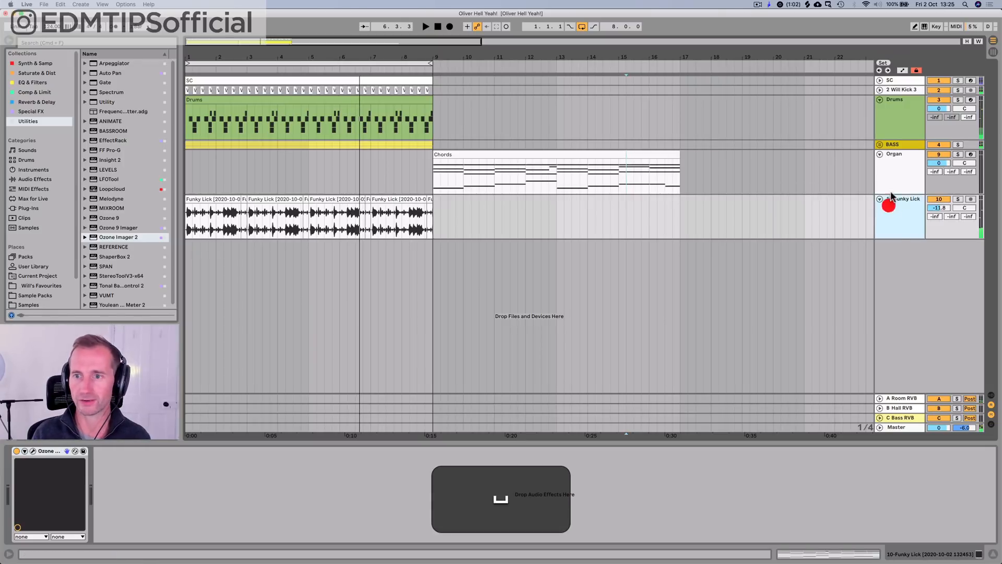
click(900, 146)
click(63, 451)
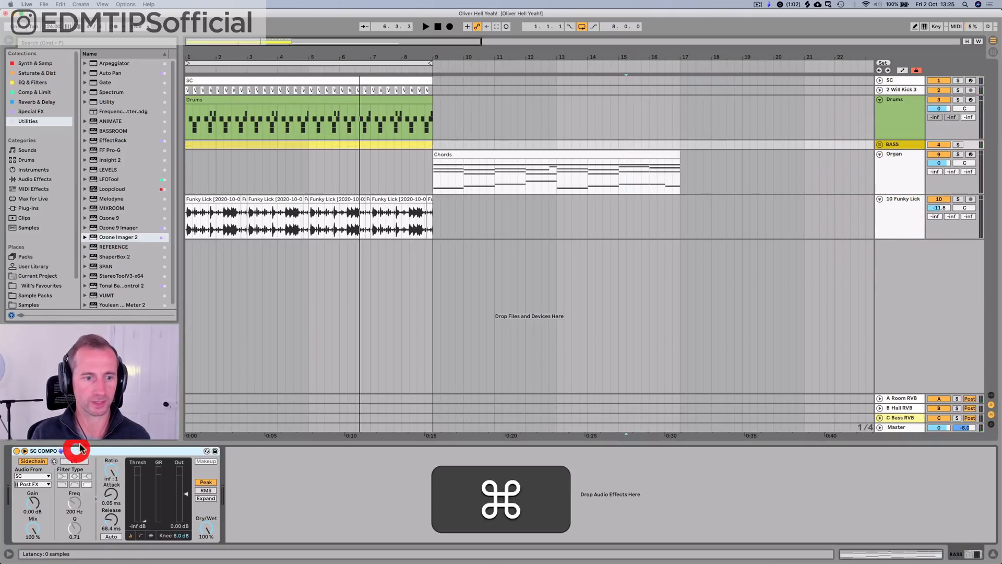
key(super+c)
click(905, 224)
click(443, 415)
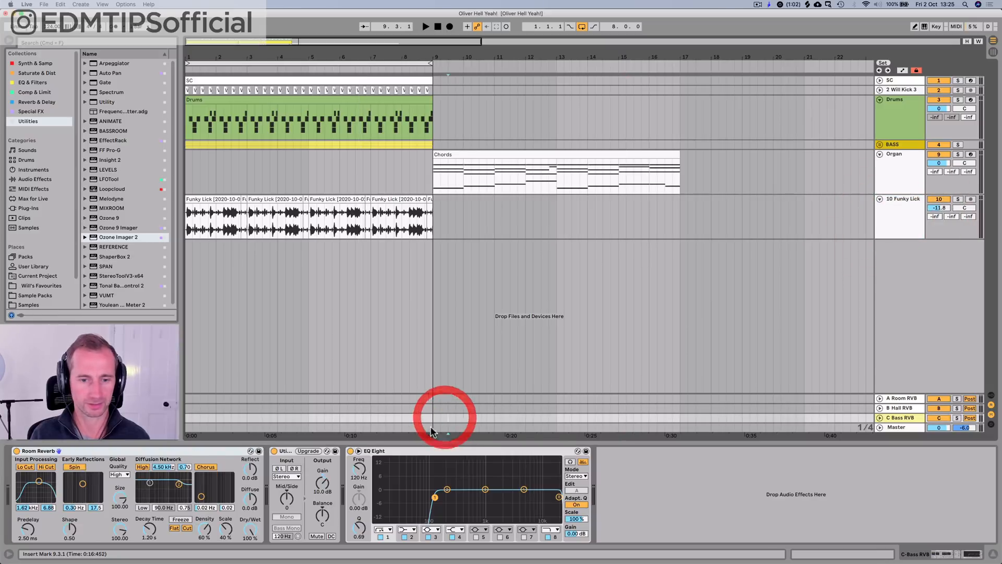
click(906, 212)
click(640, 474)
key(super+v)
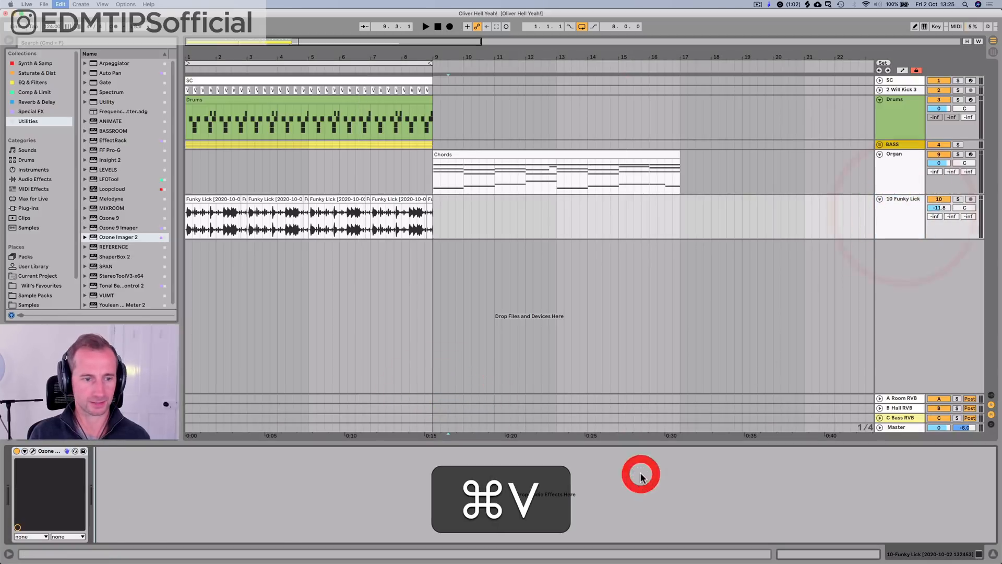
Step: Play the groove from bar 1 to hear the sidechained Funky Lick track, and save the set
key(space)
key(space)
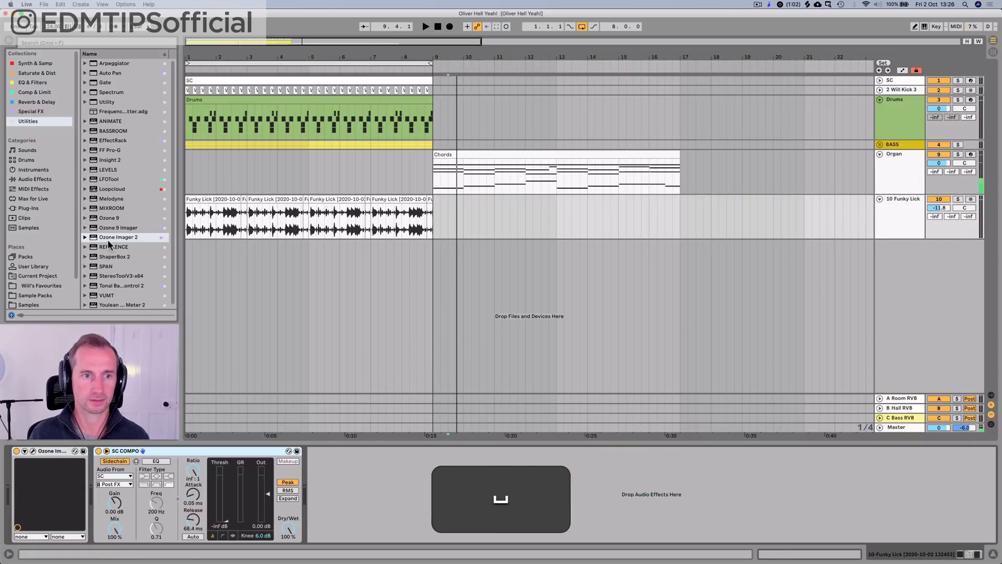
click(187, 174)
key(space)
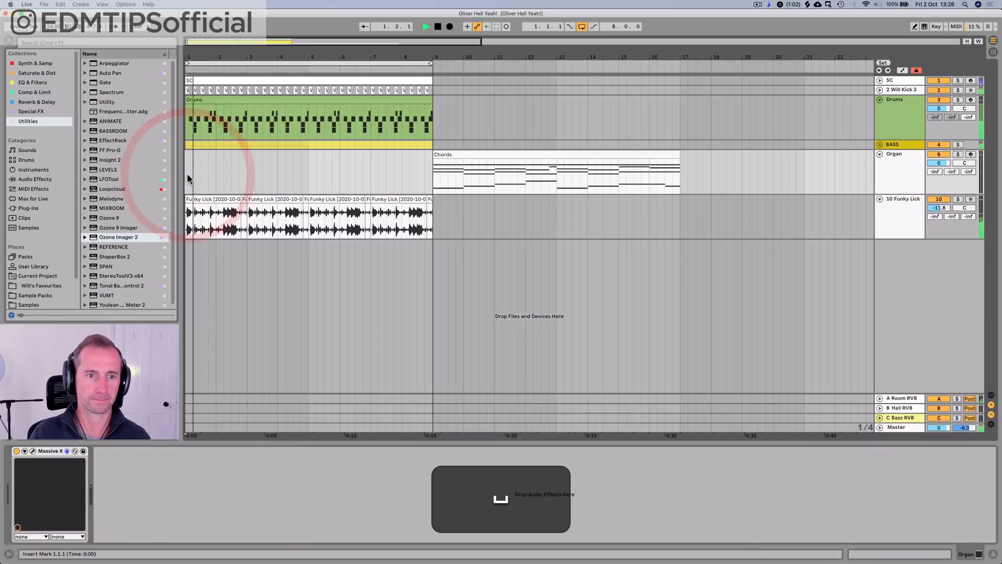
click(897, 222)
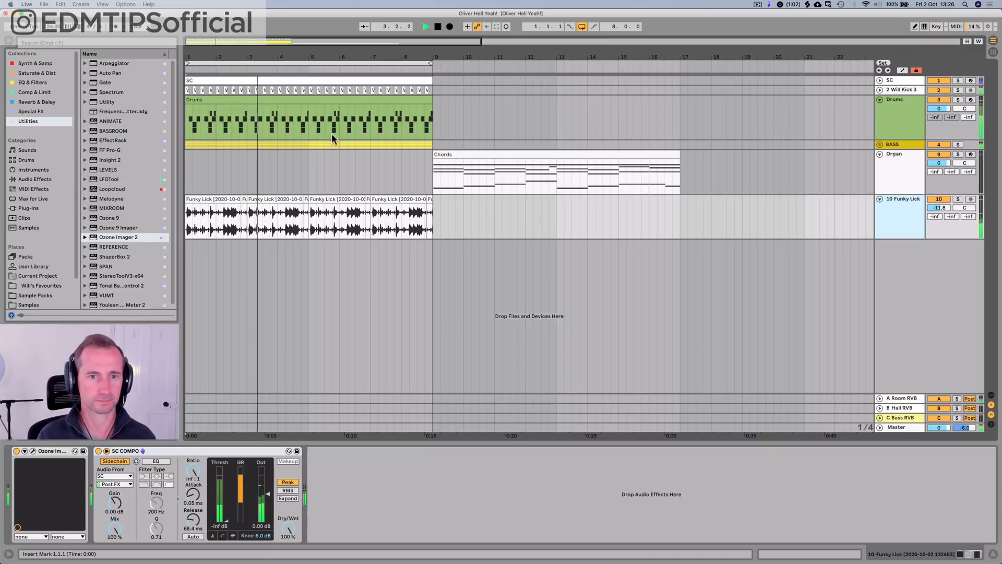
key(super+s)
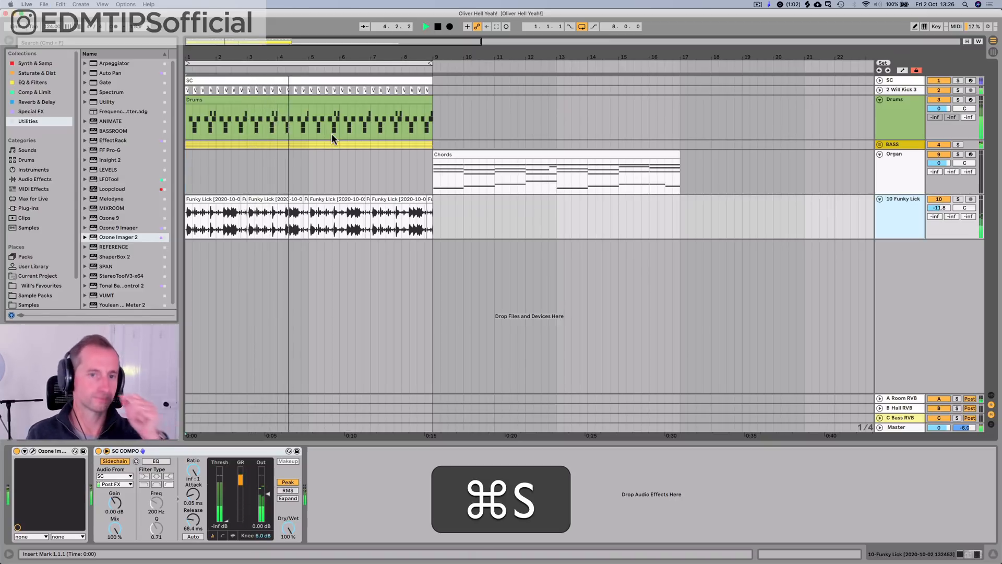
key(space)
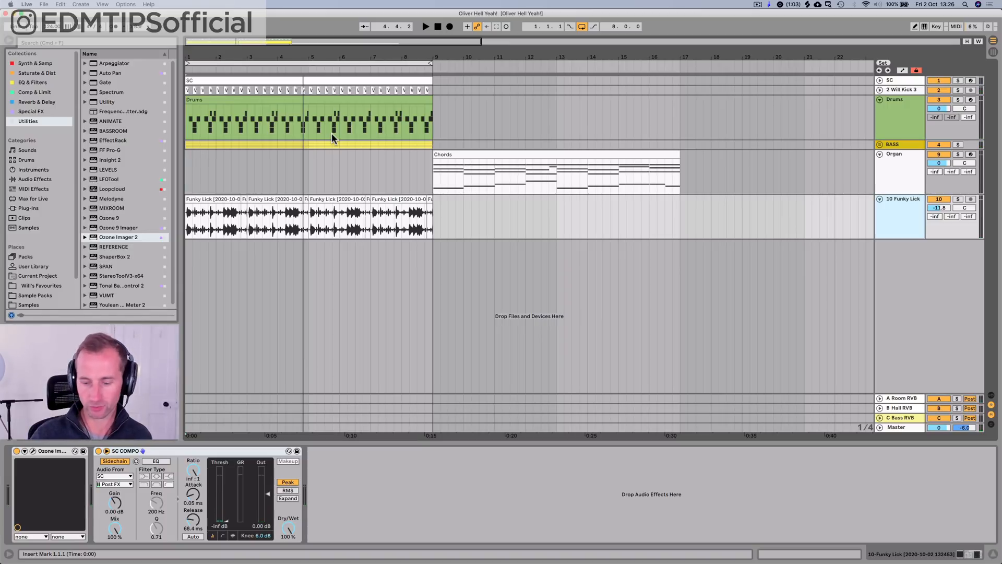
Step: Move the eight-bar loop to bars 9 to 17, lower the Organ track volume to -16.3 dB, and play the chords
drag(416, 56, 416, 26)
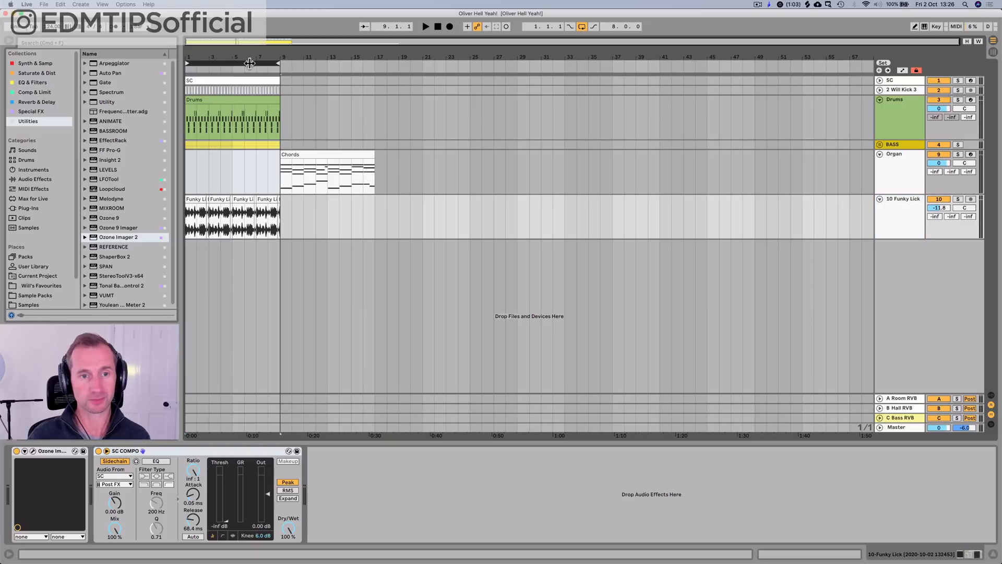
drag(249, 63, 348, 65)
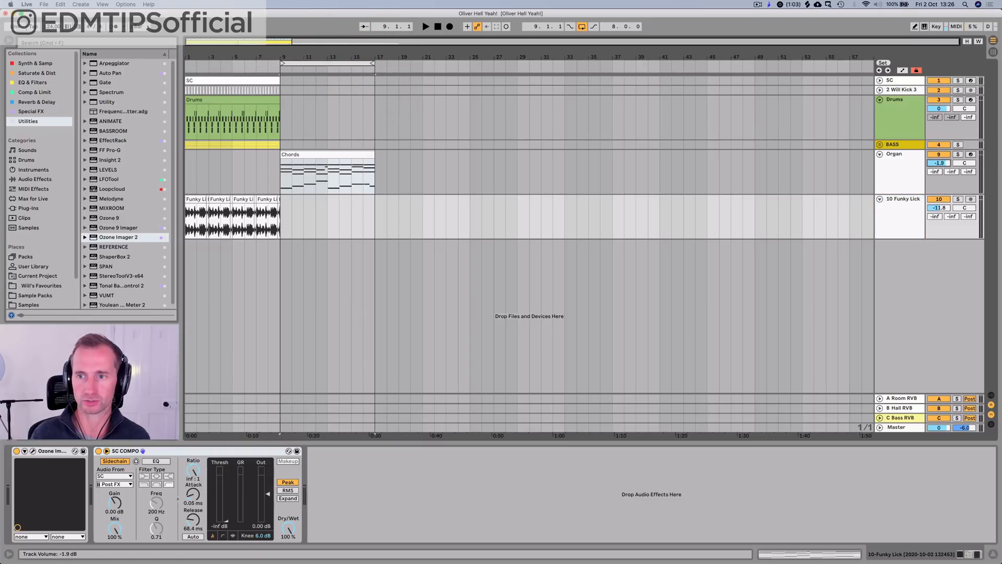
key(space)
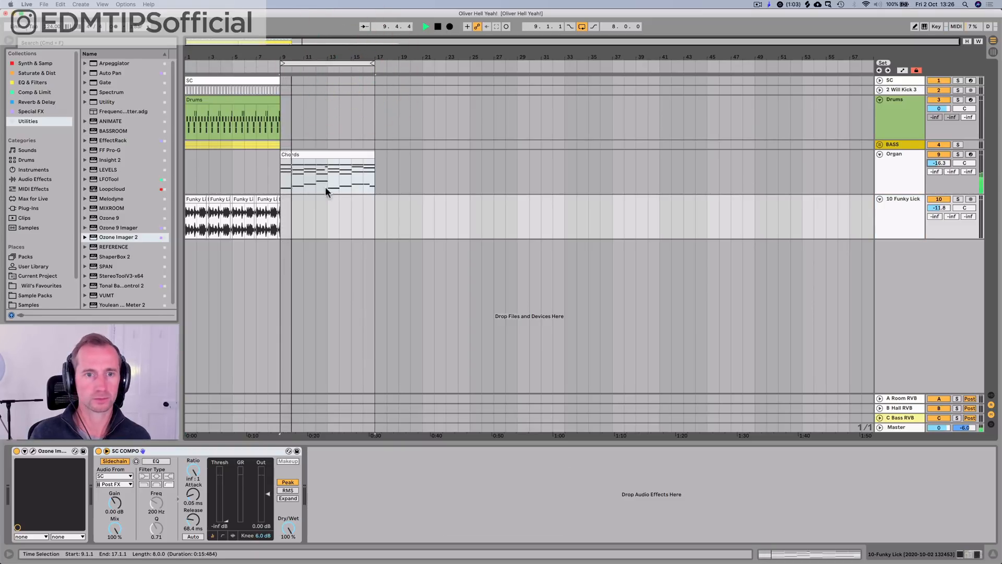
Step: Duplicate the Chords clip to bar 17 and extend the loop end to bar 25
click(322, 155)
key(super+d)
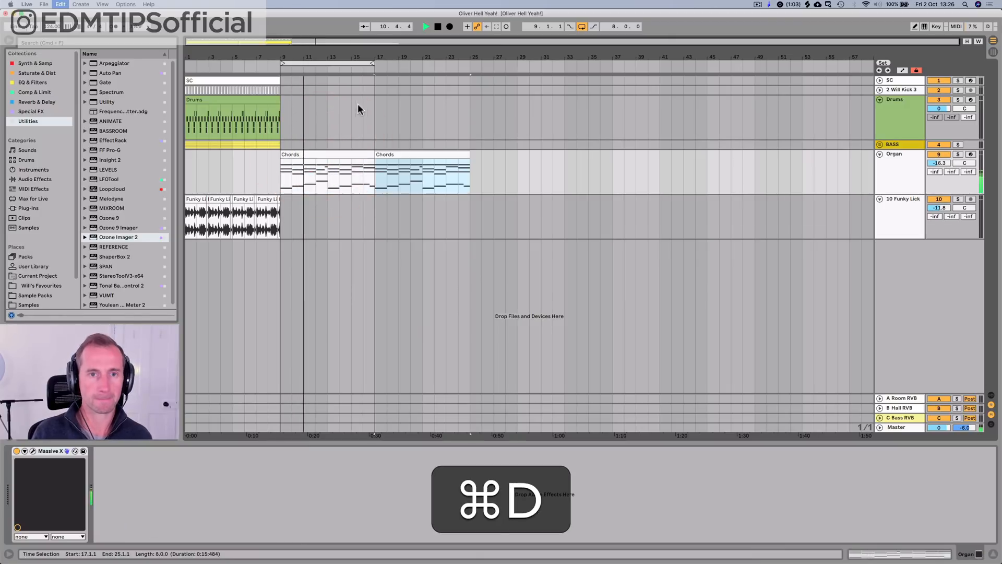
drag(375, 63, 468, 63)
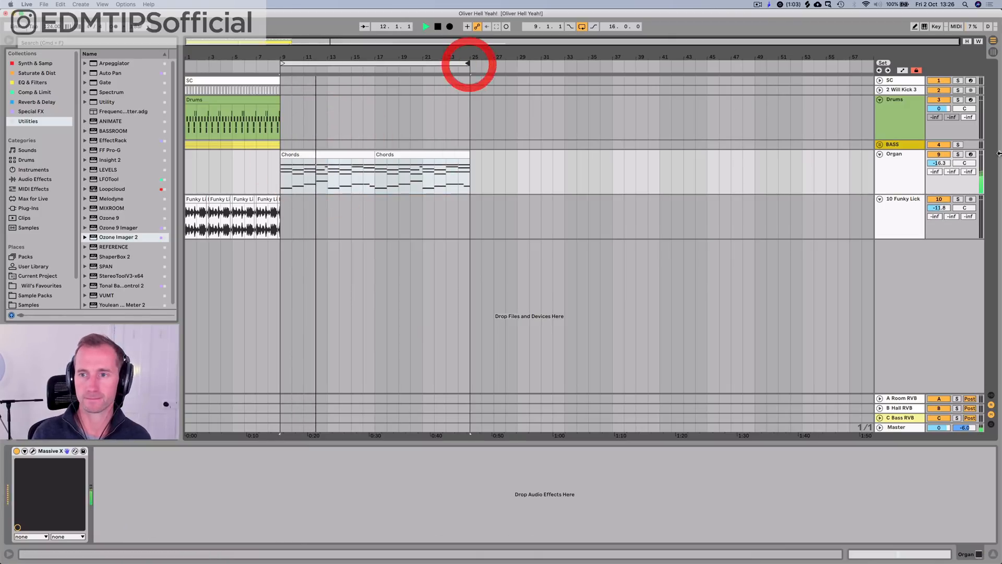
Step: Send the Organ track to the Hall RVB return at -7.5 dB, set its volume to -16.7 dB, and save the set
key(space)
click(886, 178)
key(Tab)
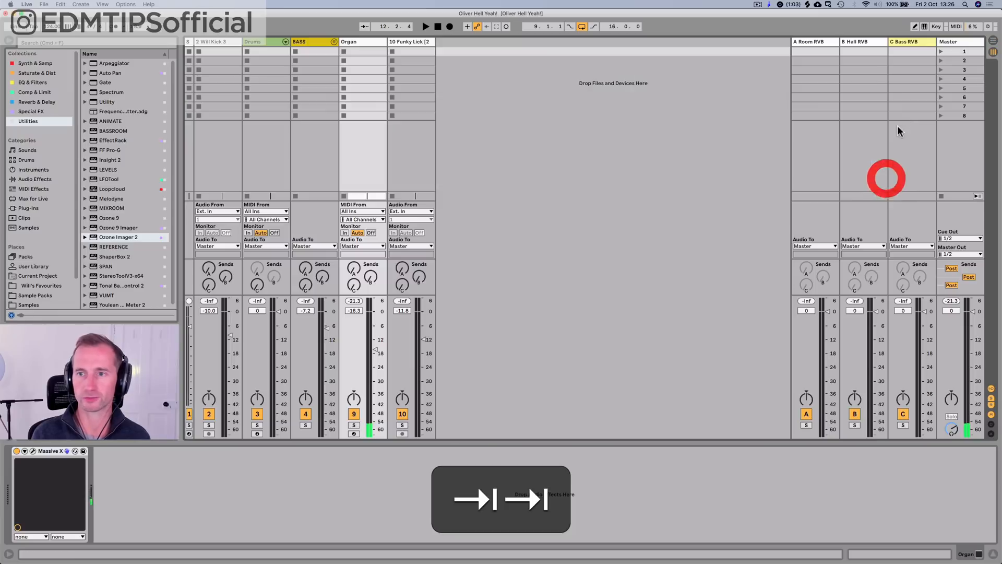
click(830, 42)
click(862, 41)
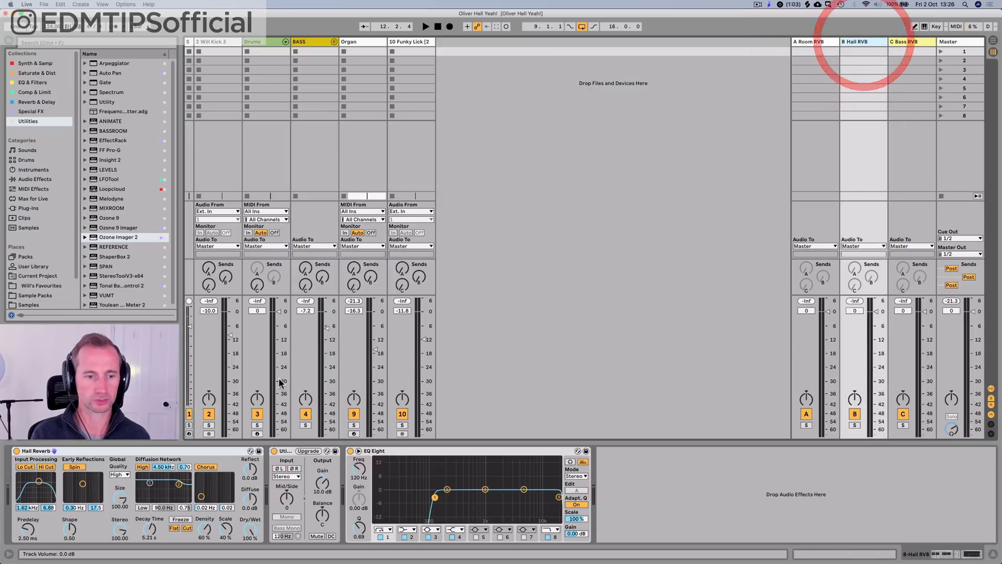
key(Tab)
key(space)
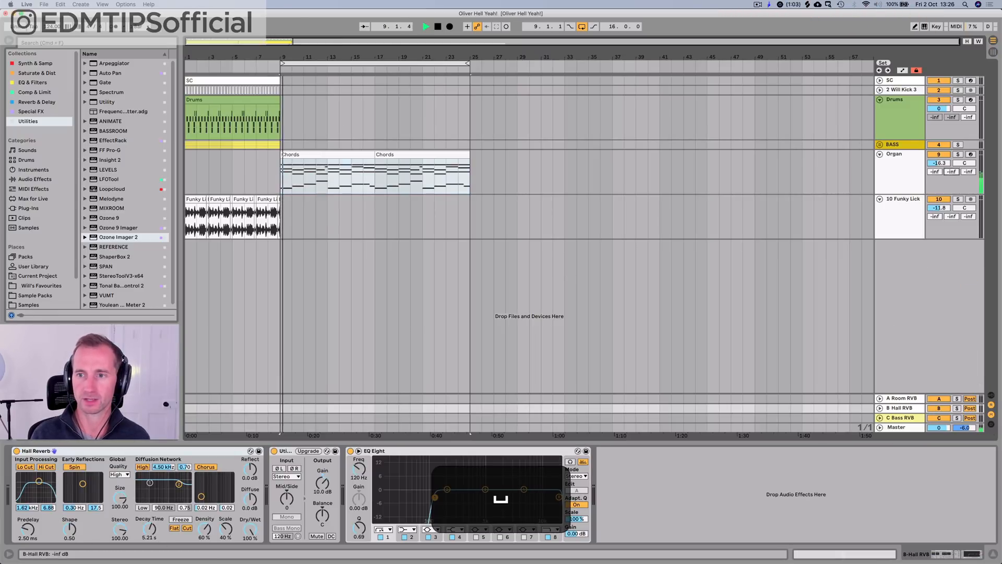
drag(952, 172, 951, 154)
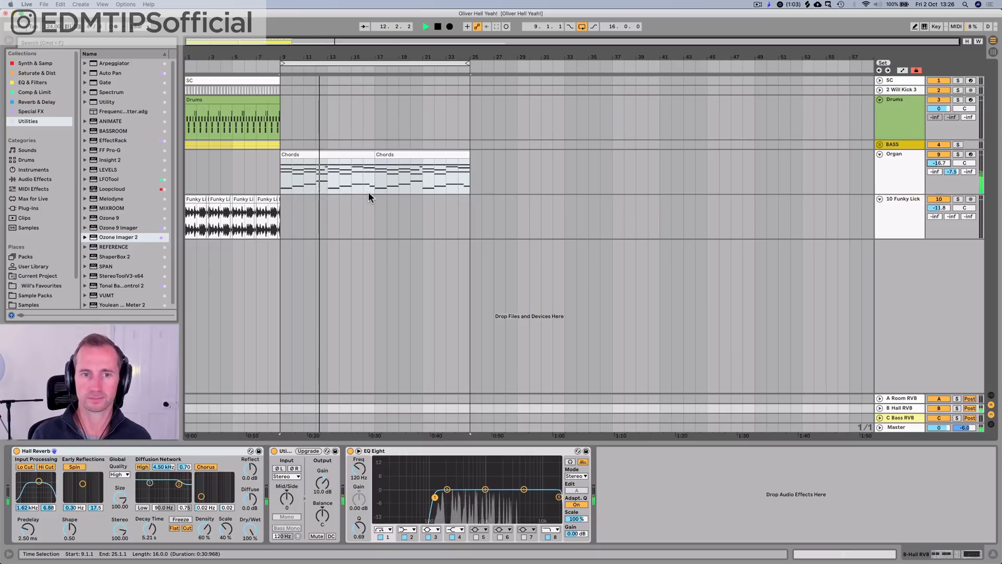
key(super+s)
key(space)
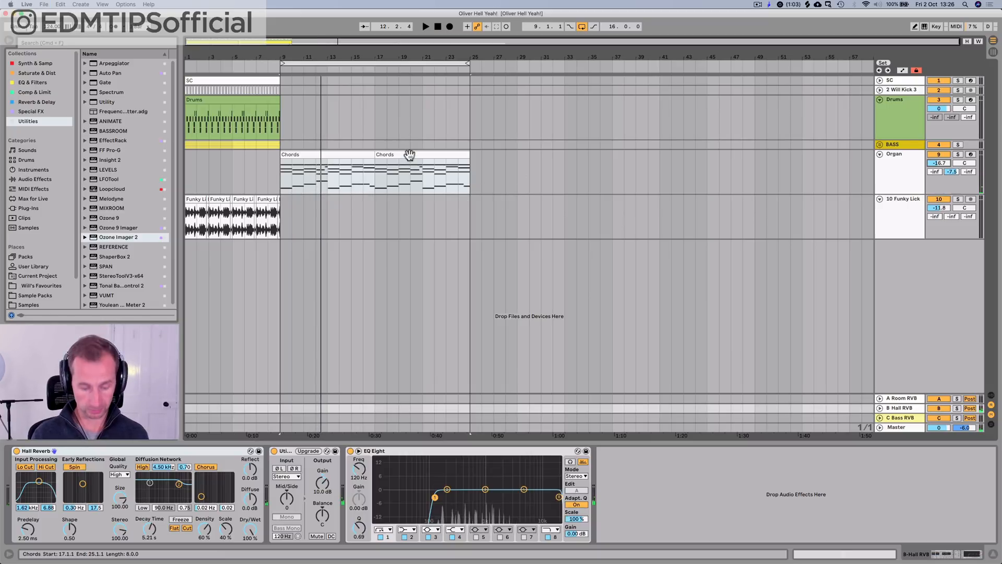
Step: Duplicate the second Chords clip on the Organ track to bar 25
click(409, 160)
key(super+d)
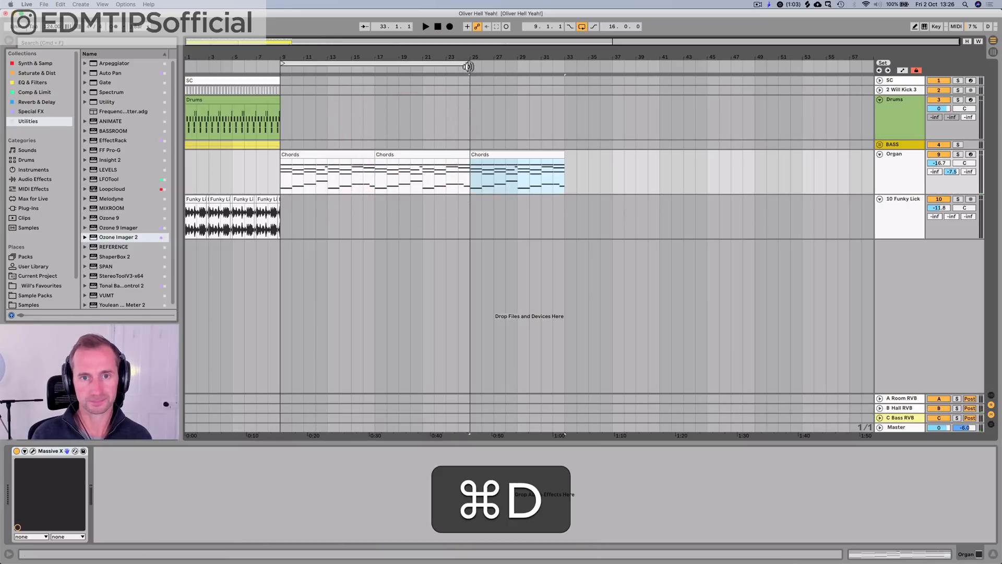
Step: Duplicate the Chords clip once more and undo both Chords copies placed from bar 25 onward
key(super+d)
key(super+z)
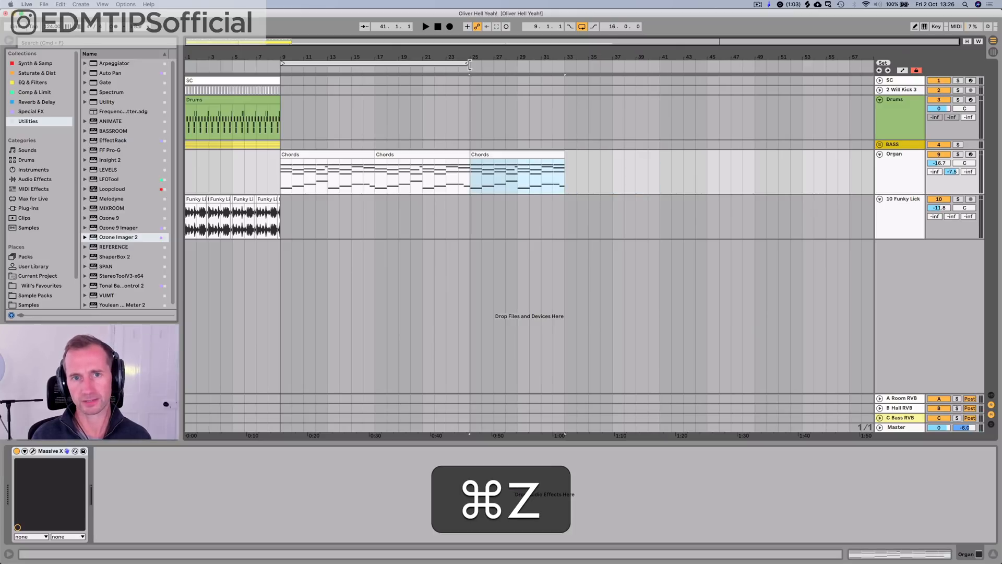
key(super+z)
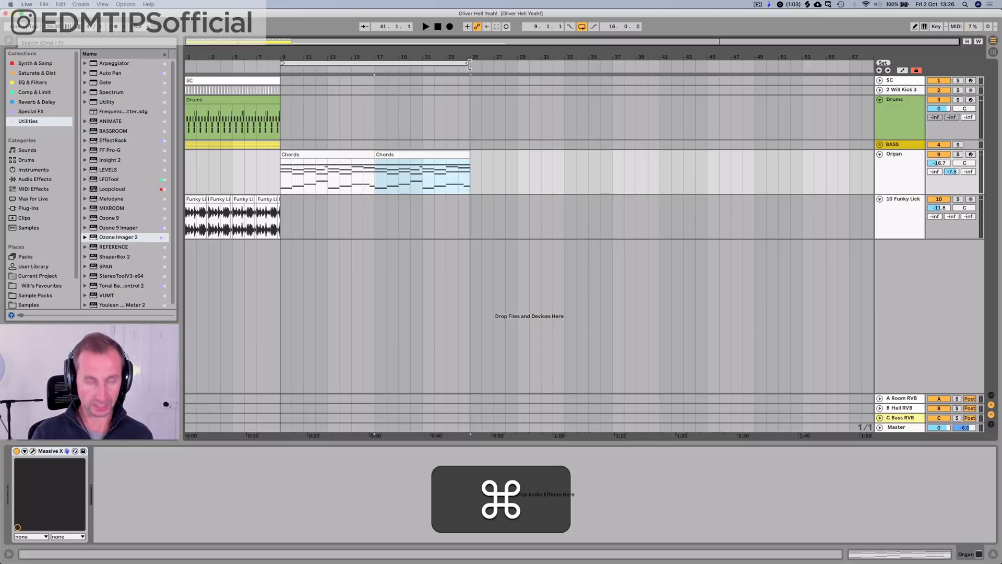
Step: Add an Auto Filter from the EQ & Filters collection to the Organ track after Massive X
click(894, 169)
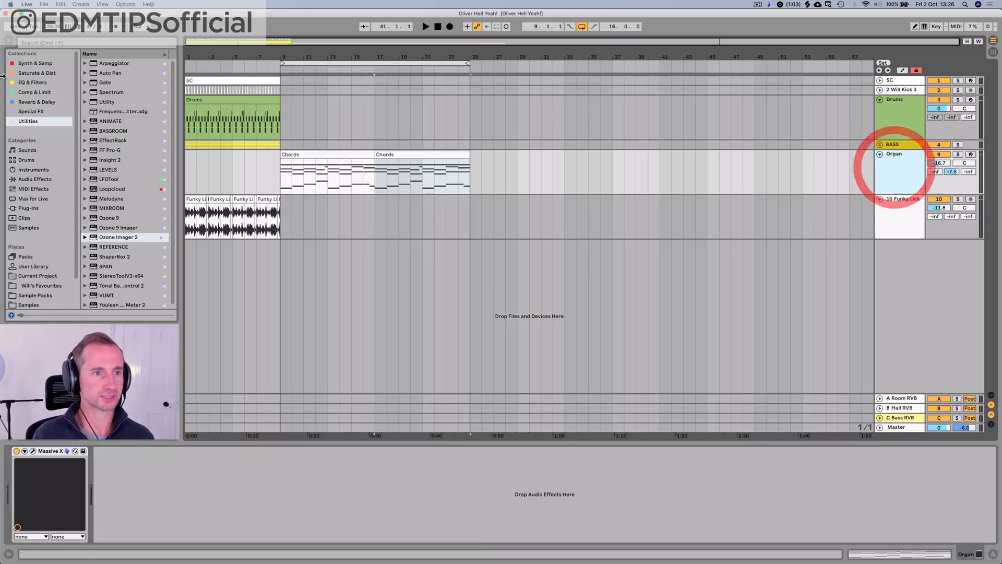
click(35, 83)
click(34, 92)
click(34, 102)
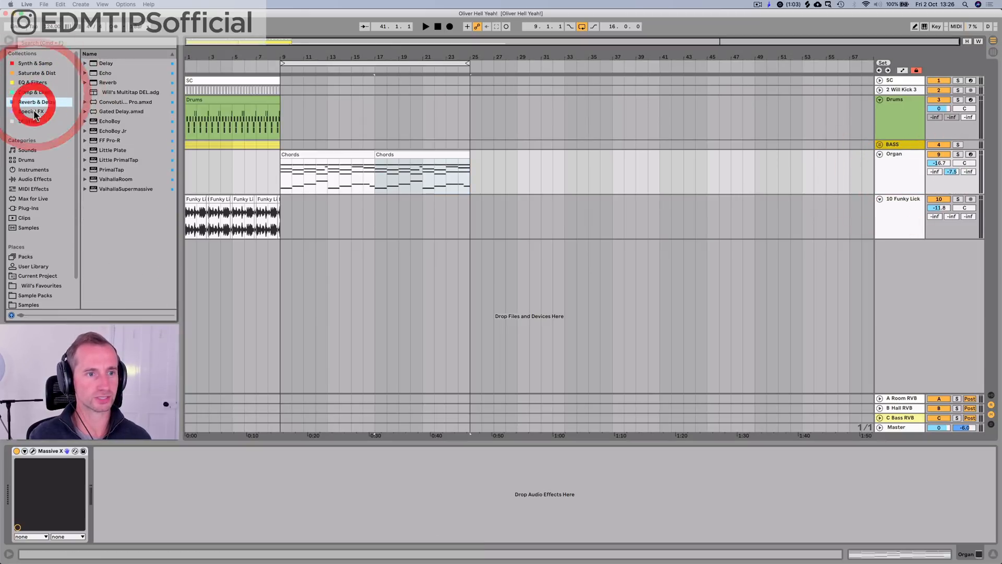
click(32, 111)
click(36, 82)
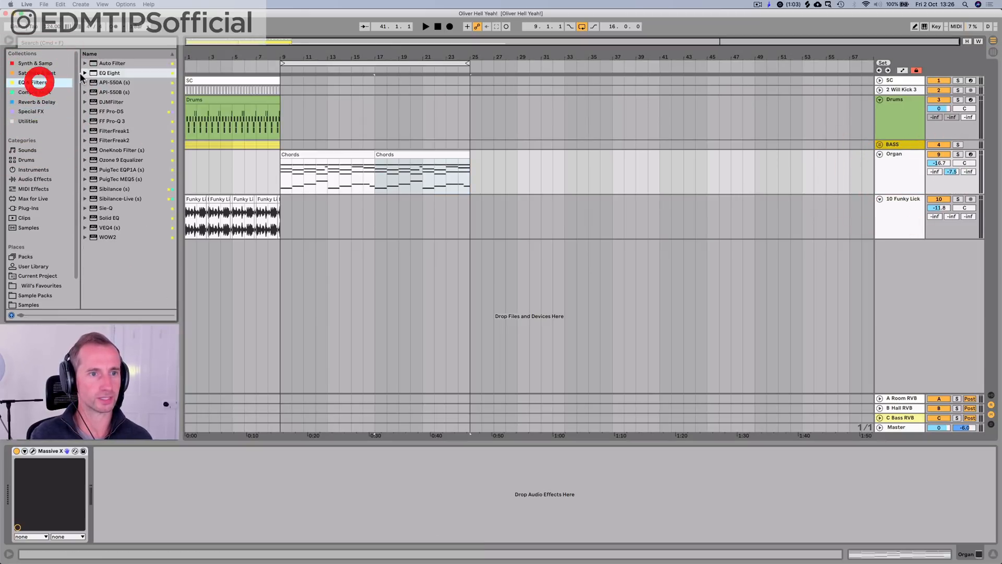
click(110, 64)
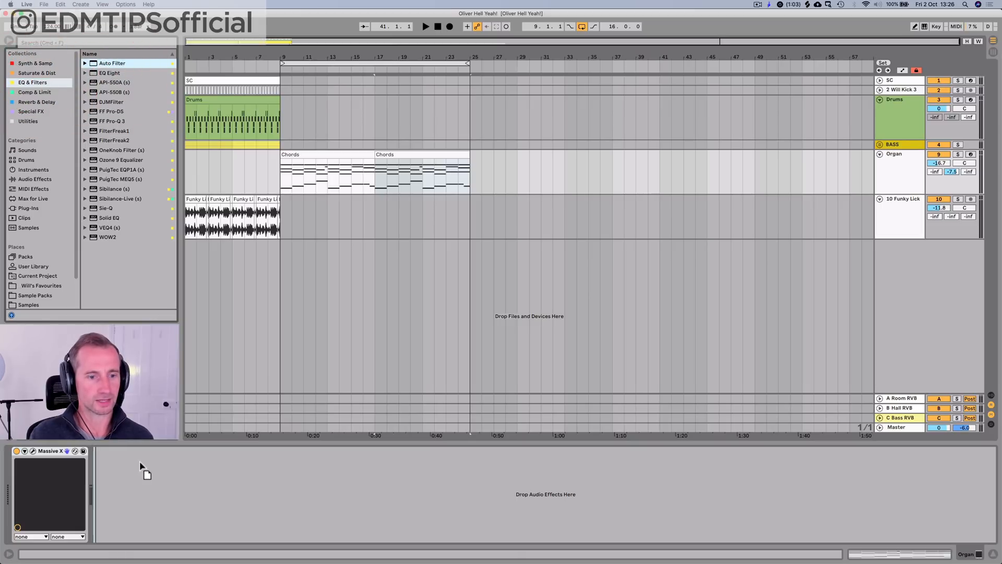
drag(140, 464, 139, 465)
Step: Automate the Organ's Auto Filter frequency to dip just before bar 9 and rise until fully open at bar 25, and audition it
right_click(241, 476)
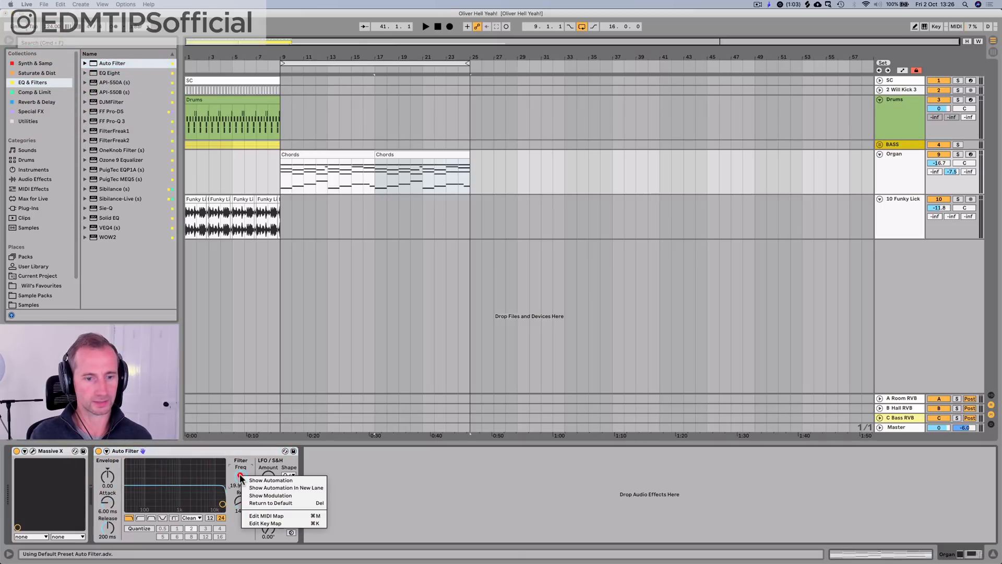
click(248, 479)
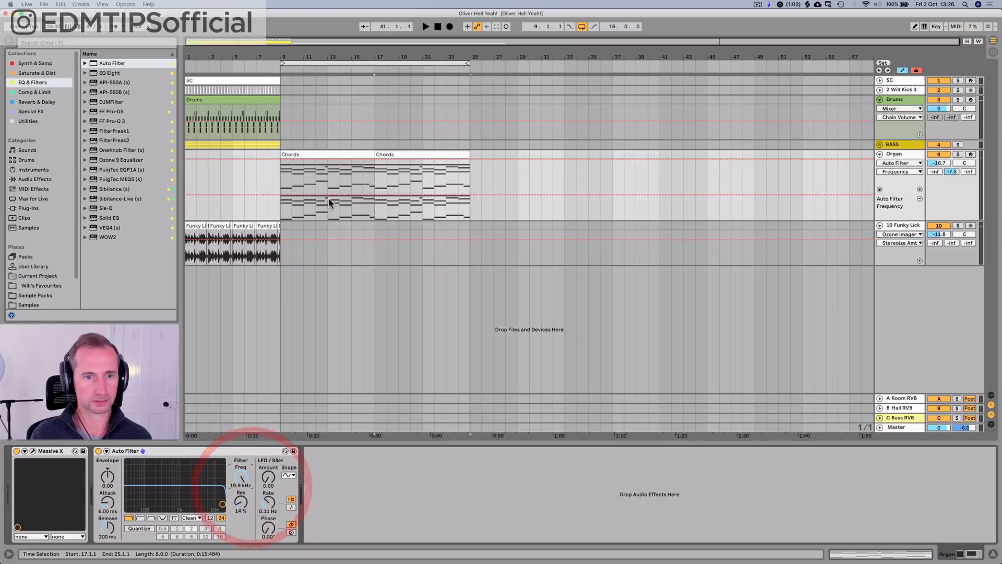
click(269, 194)
drag(276, 193, 280, 219)
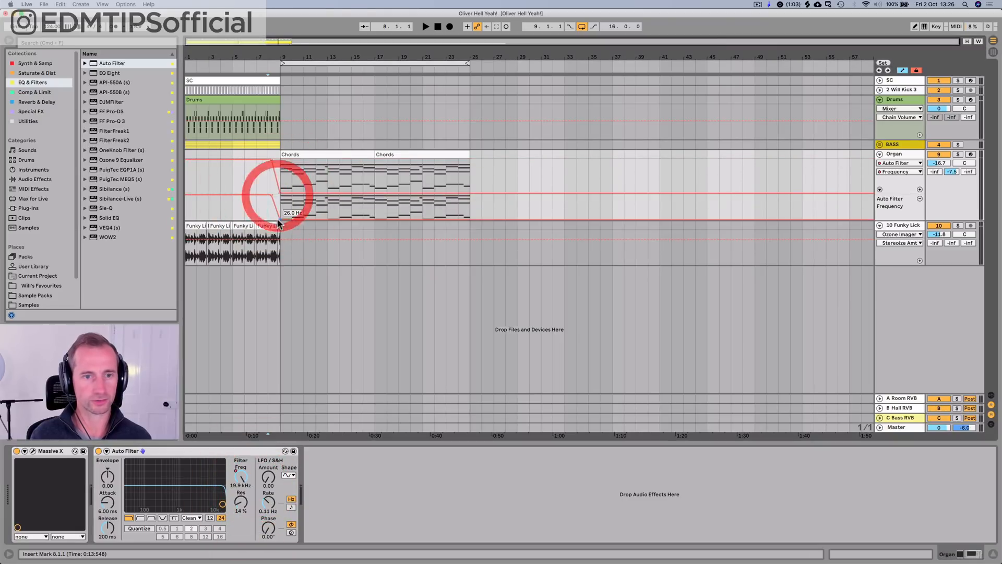
key(space)
click(470, 217)
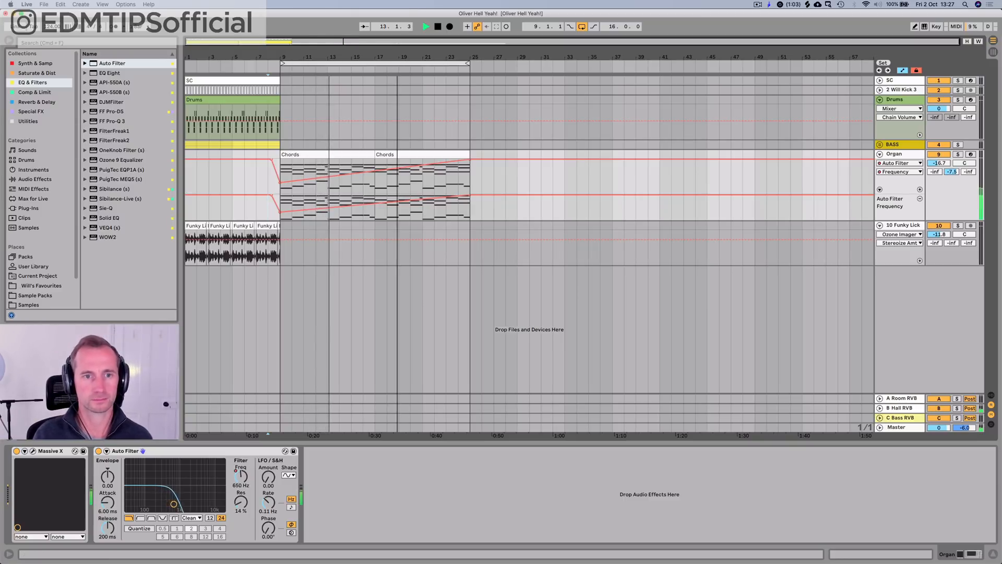
key(space)
Step: Expand the BASS group, duplicate the second Bass 1 clip three times from bar 9, and play from bar 9
click(880, 144)
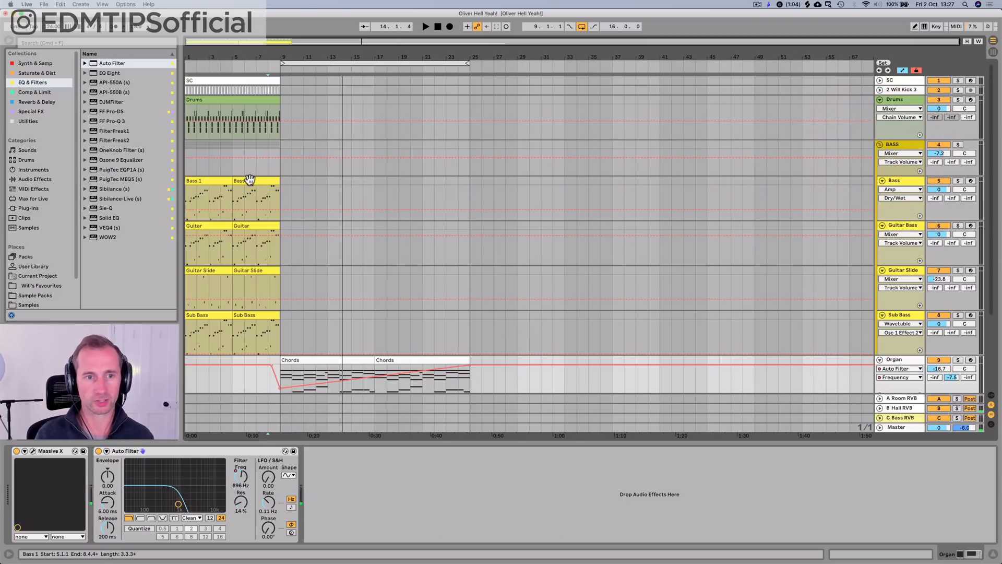
click(250, 180)
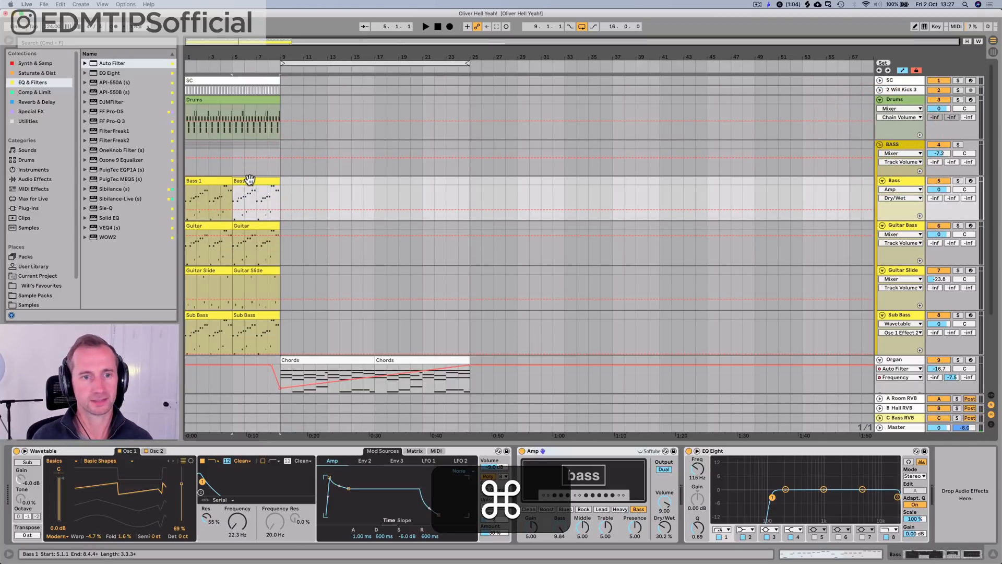
key(super+d)
key(super+d)
key(super+d)
key(super+a)
key(super+a)
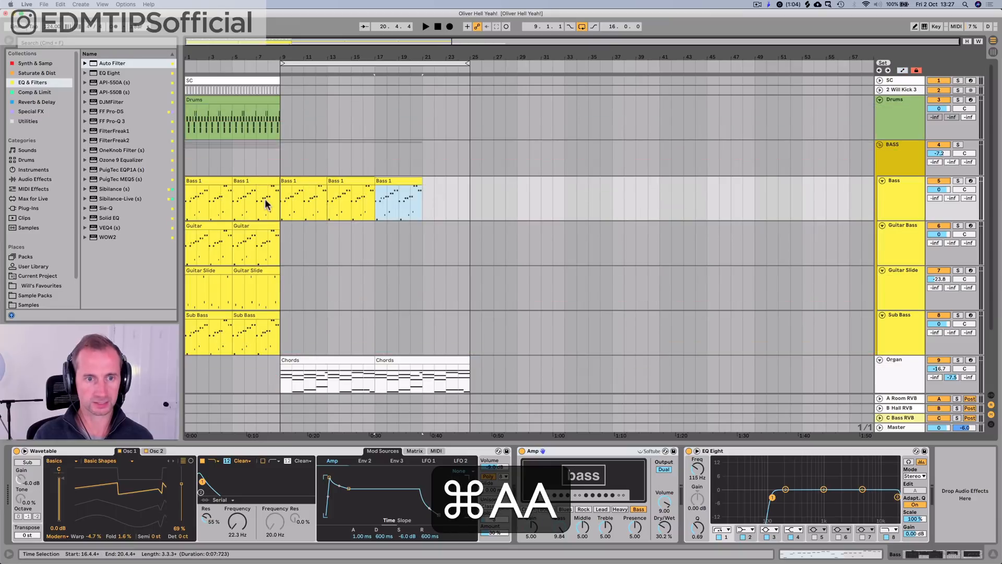
key(space)
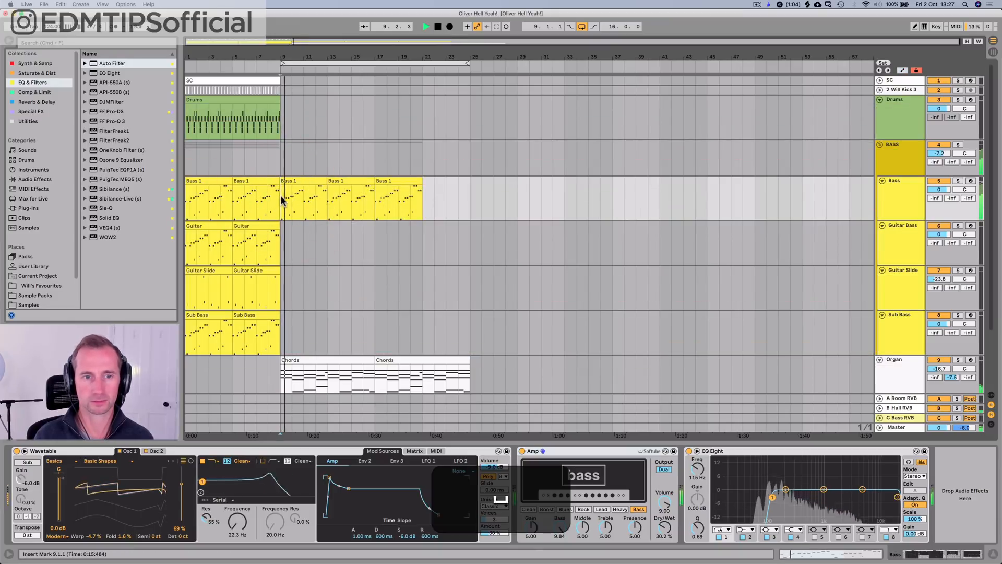
Step: Transpose all notes in the Bass 1 clip at bar 9 up two octaves and audition it
double_click(308, 179)
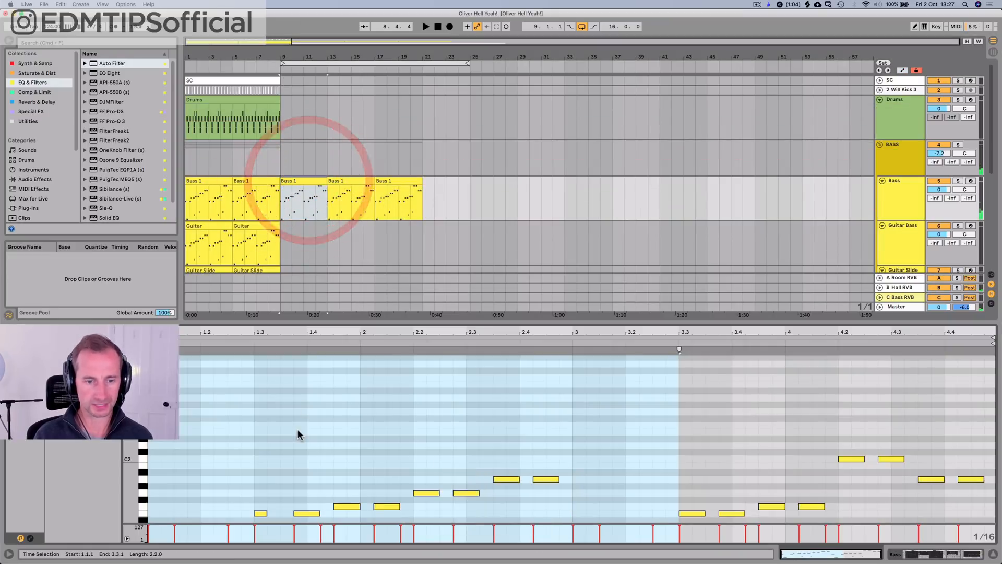
click(297, 430)
key(super+a)
key(super+shift+a)
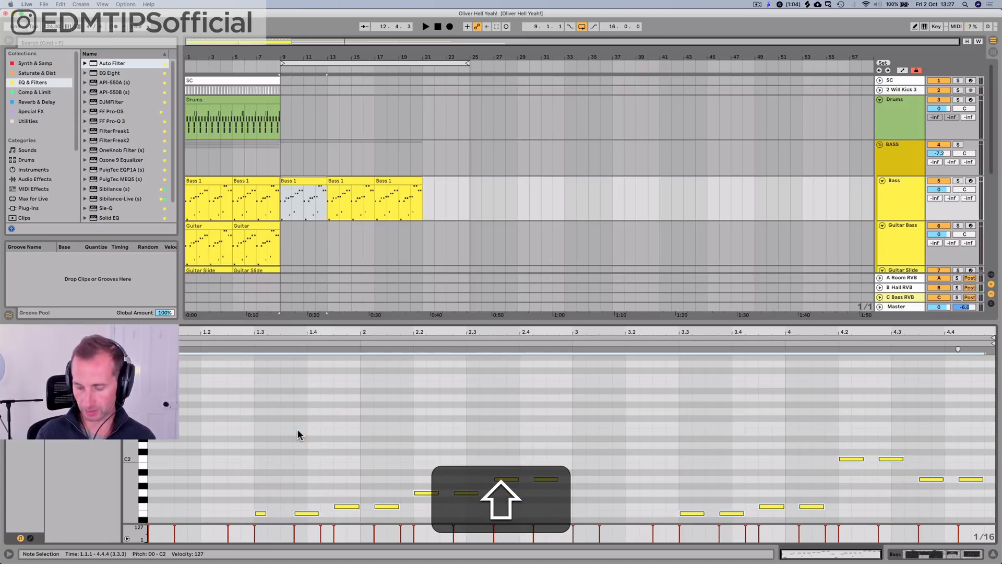
key(ctrl+shift+p)
key(shift+Up)
key(shift+Up)
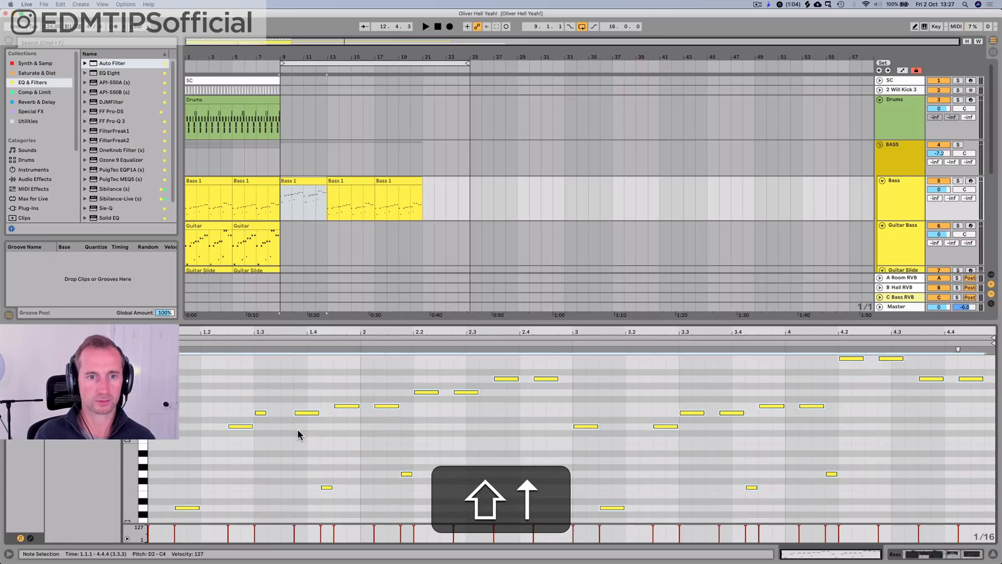
key(space)
key(space)
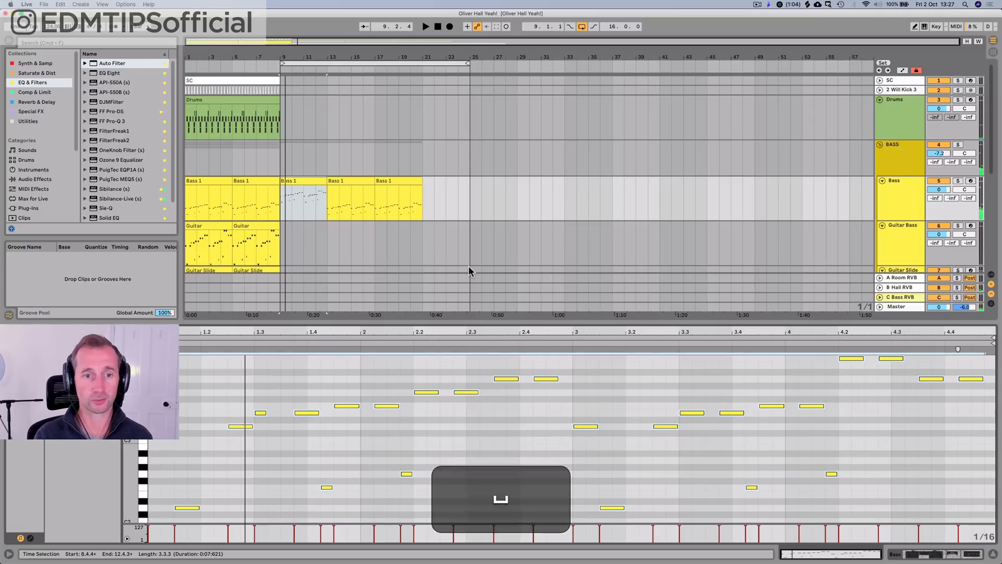
Step: Duplicate the transposed Bass 1 clip three times to fill the Bass track up to bar 25
key(shift+Tab)
click(316, 181)
key(super+d)
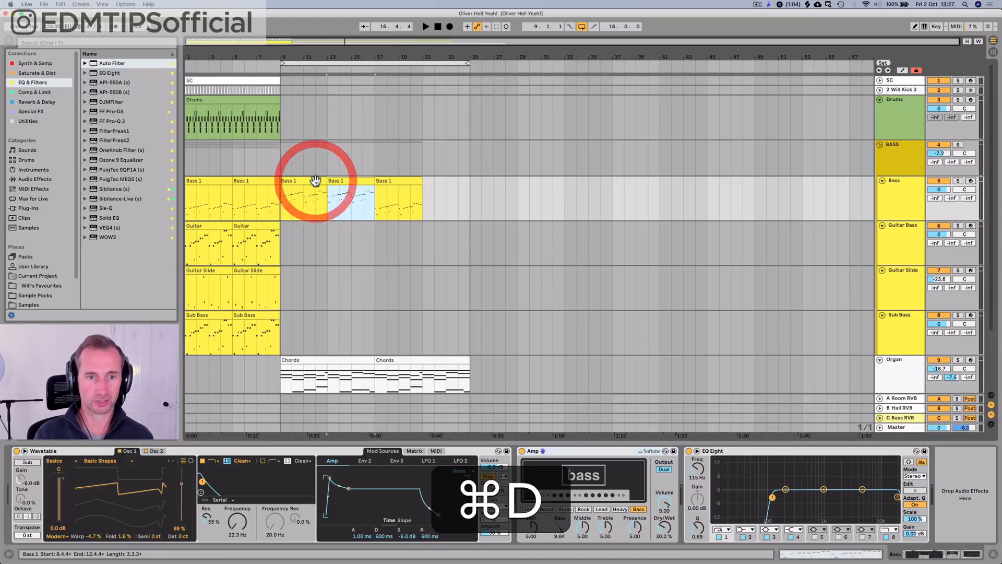
key(super+d)
key(super+d)
click(378, 208)
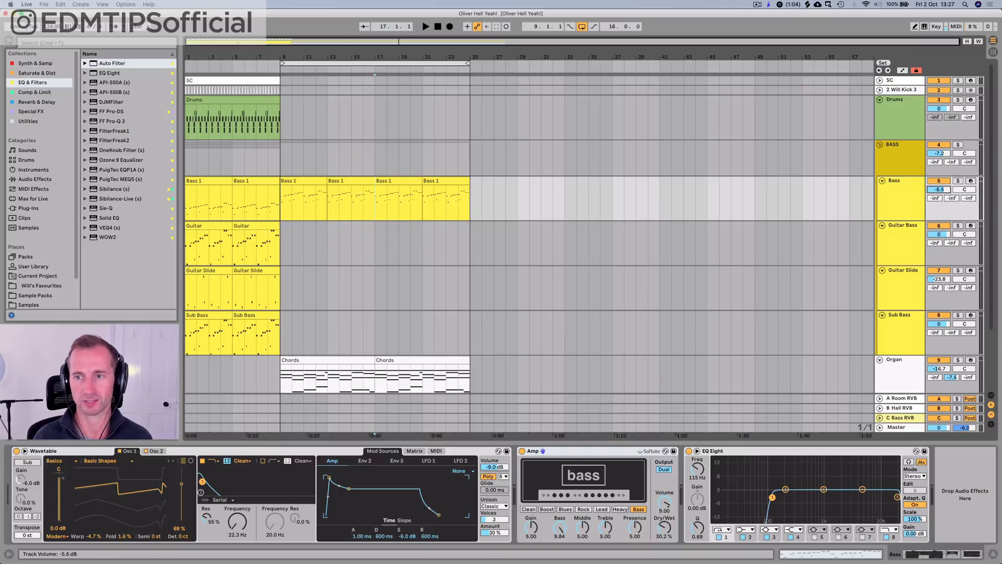
Step: Play the section from bar 17 with the Bass track volume at -4.5 dB, and undo the volume change
key(space)
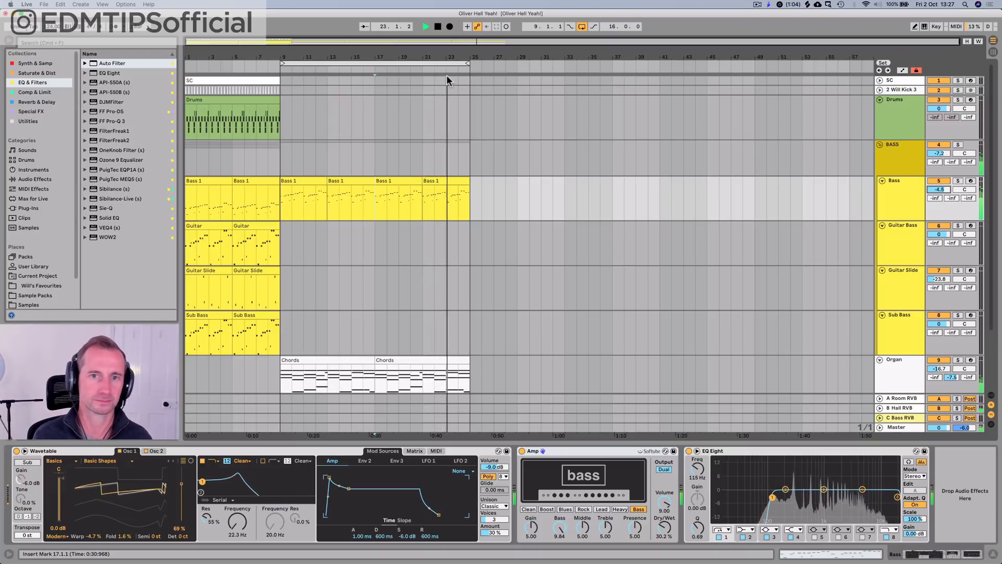
double_click(438, 28)
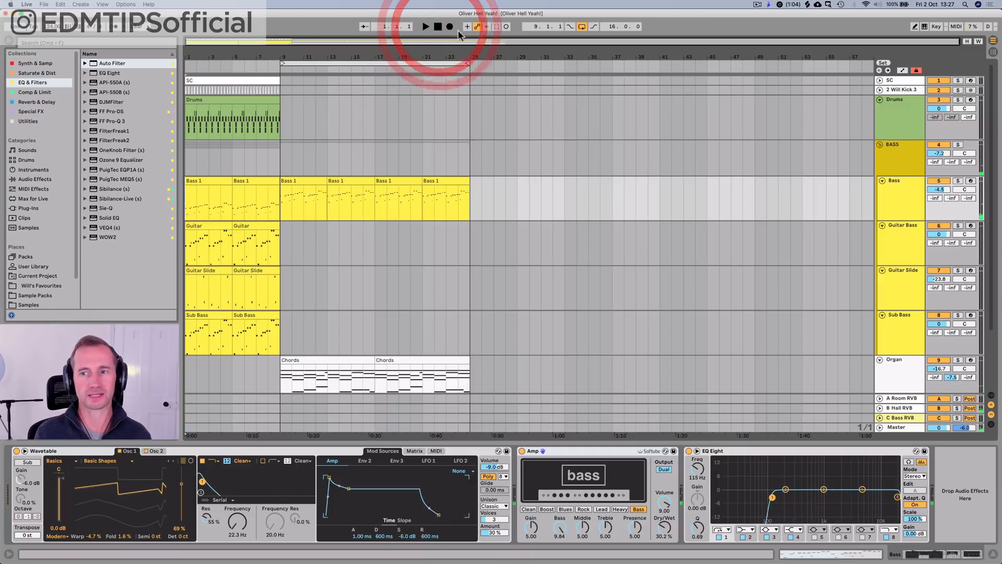
key(super+z)
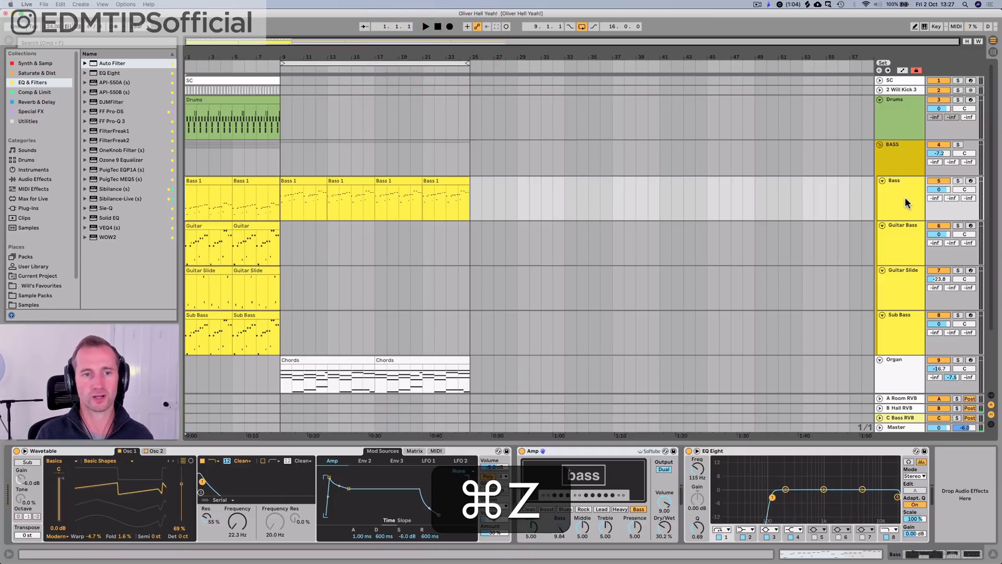
Step: Set the BASS group's SC COMPO ratio to 1:1 and then 2.03:1 while playing from bar 1, and save the set
key(space)
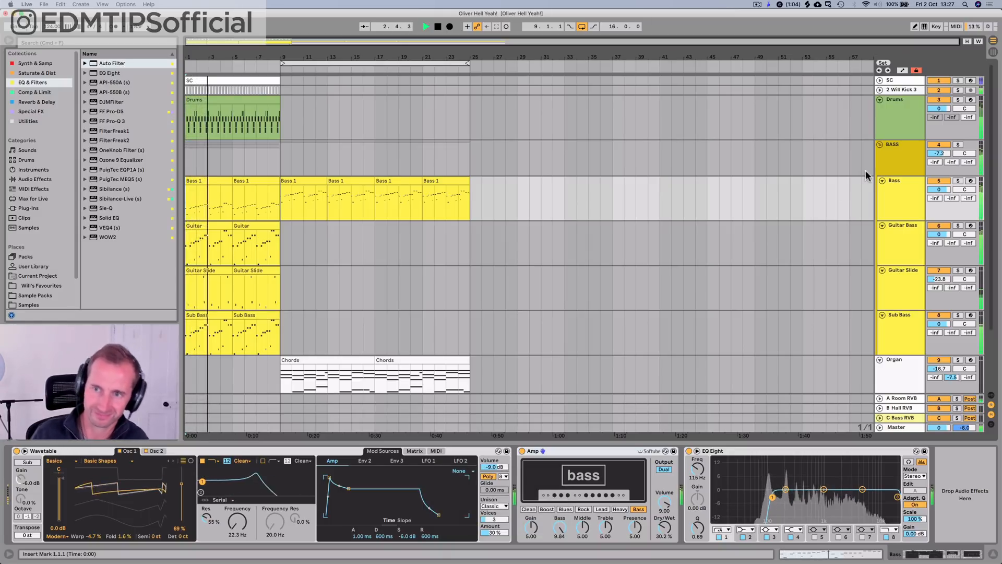
click(926, 153)
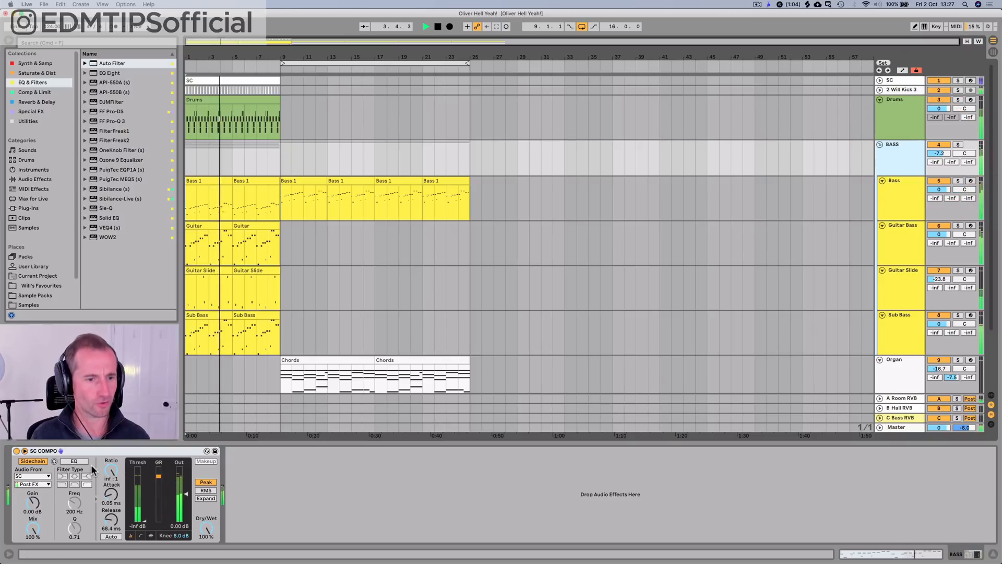
key(space)
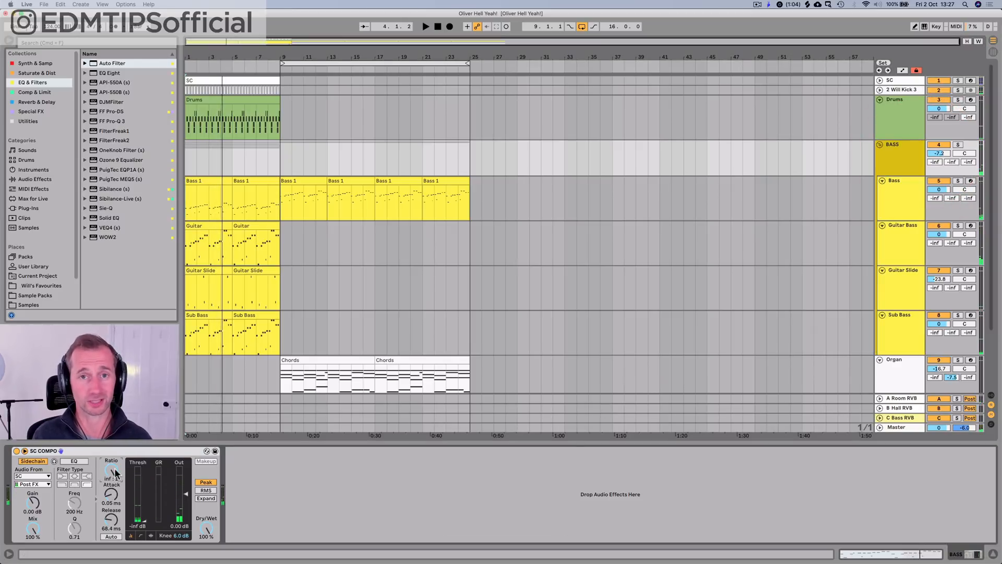
drag(116, 472, 115, 527)
key(space)
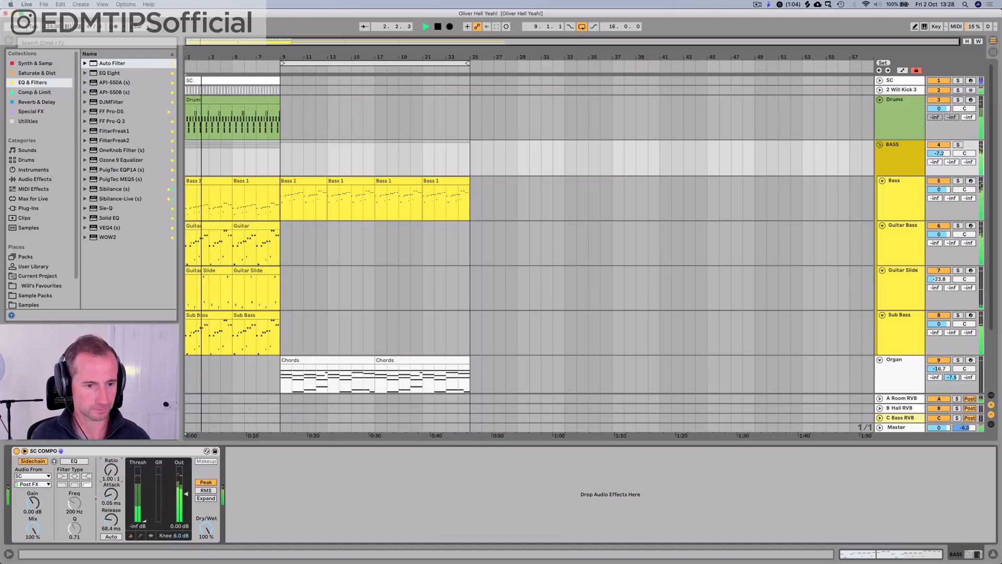
drag(119, 469, 119, 446)
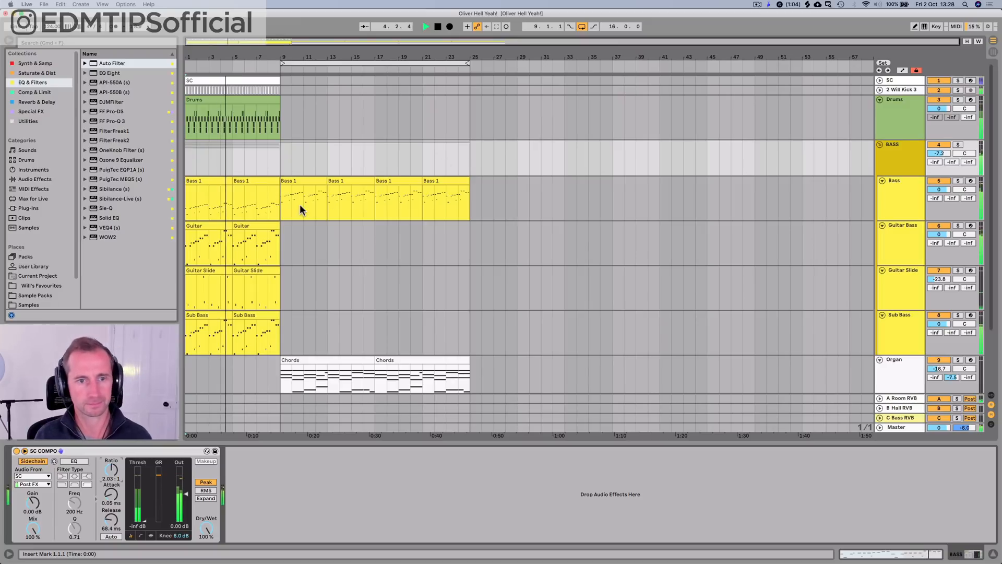
key(super+s)
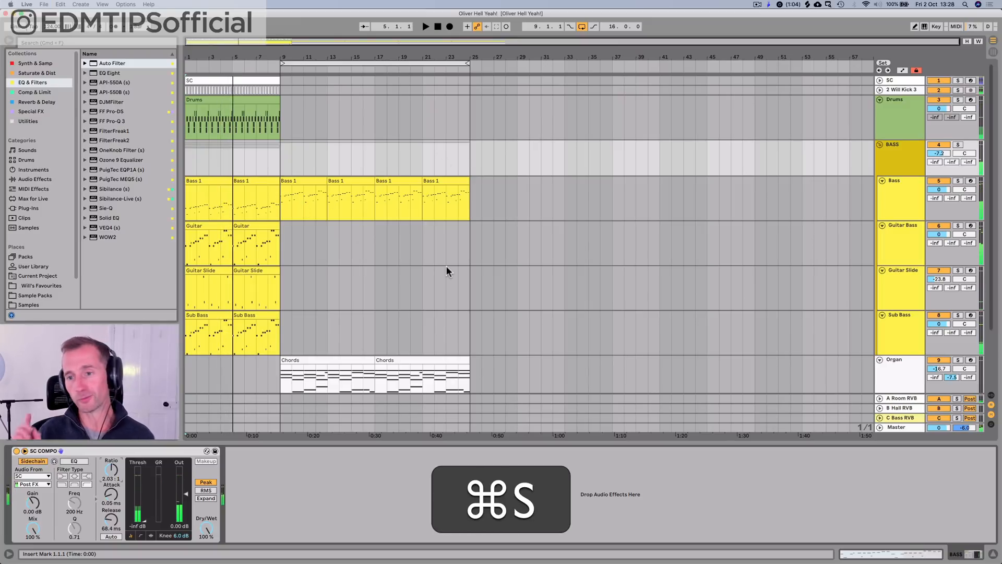
Step: Delete the four Bass 1 clips between bars 9 and 25 and save the set
click(290, 188)
key(BackSpace)
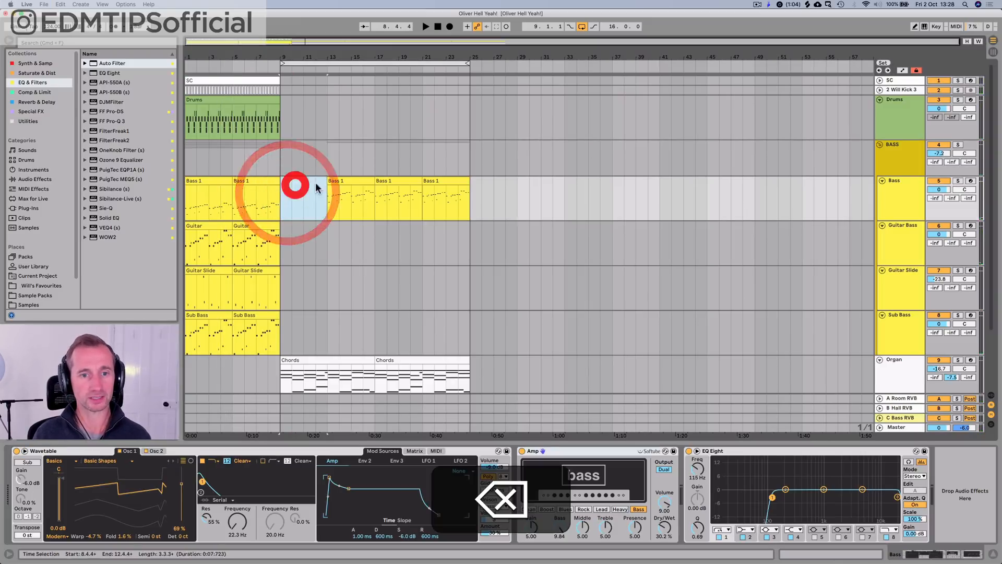
click(362, 185)
key(BackSpace)
click(394, 185)
key(BackSpace)
click(438, 186)
key(BackSpace)
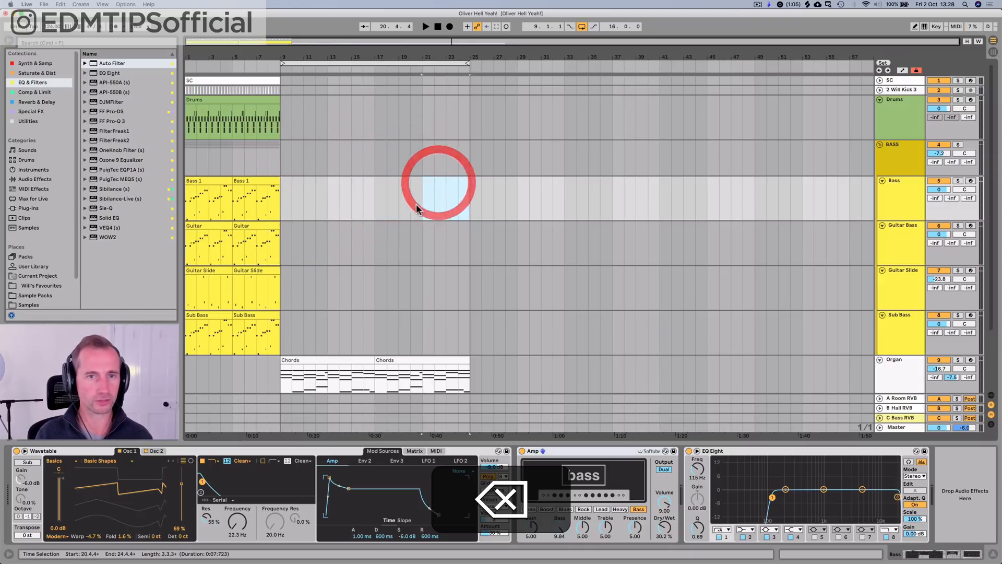
key(super+s)
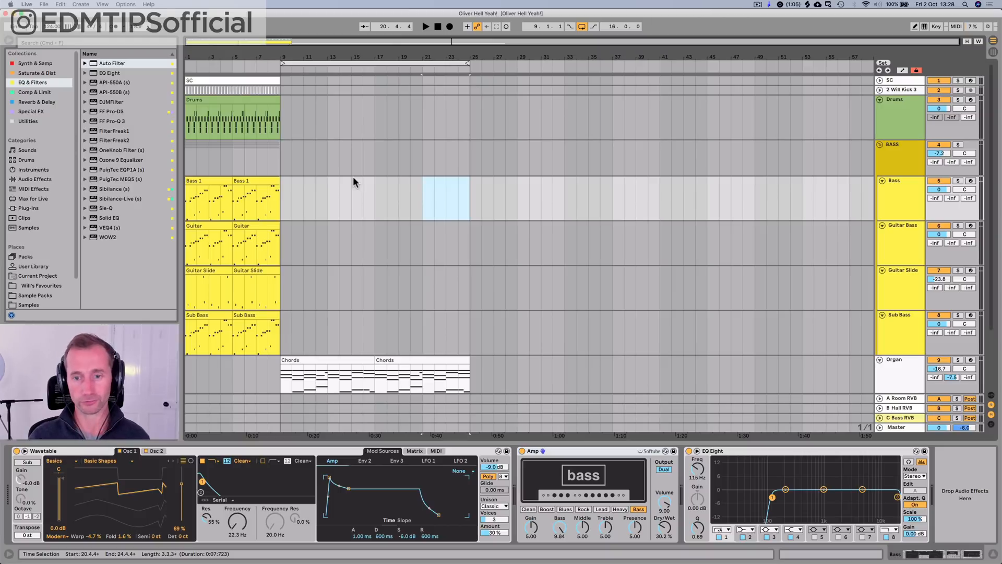
Step: Change the track colour of the Organ and Funky Lick tracks to light blue
scroll(913, 297, down, 3)
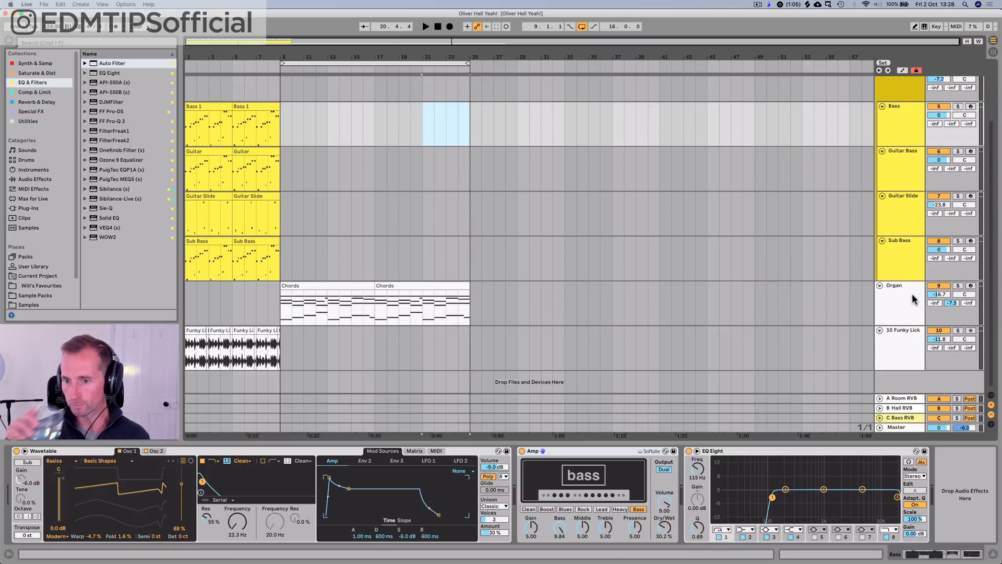
click(911, 294)
right_click(908, 298)
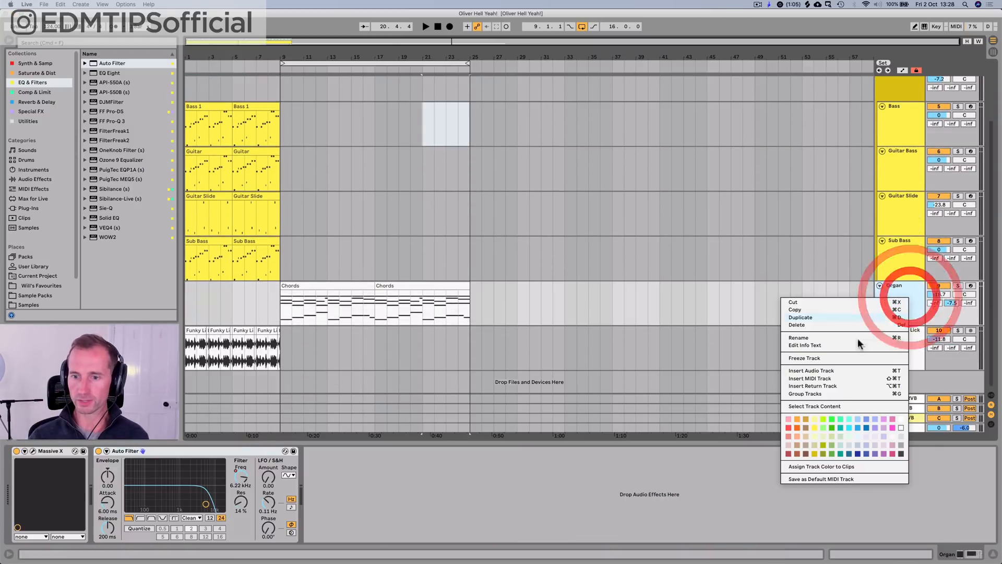
click(860, 422)
right_click(898, 342)
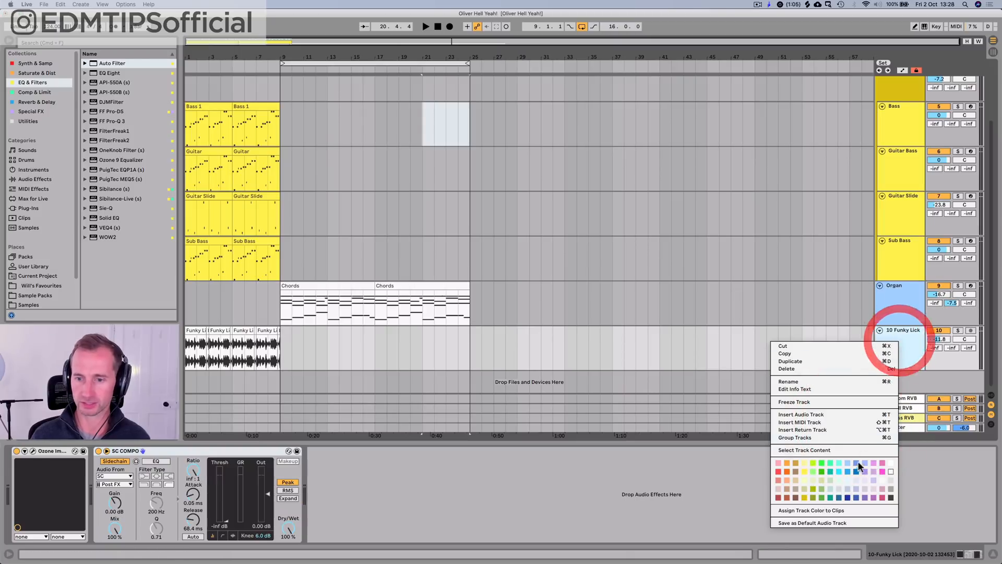
click(848, 465)
Step: Assign the track colour to the clips on the Funky Lick and Organ tracks
right_click(905, 346)
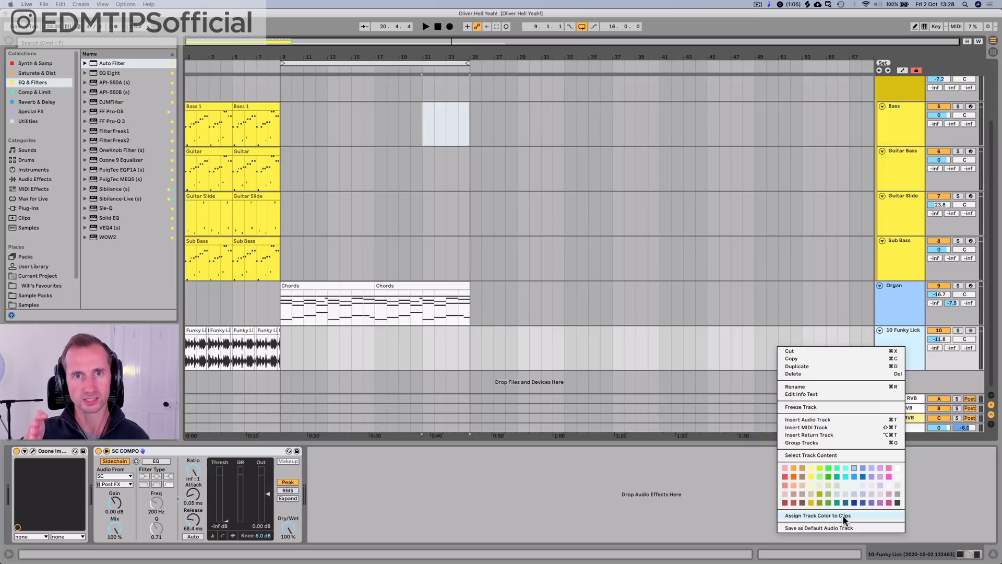
click(843, 516)
right_click(888, 322)
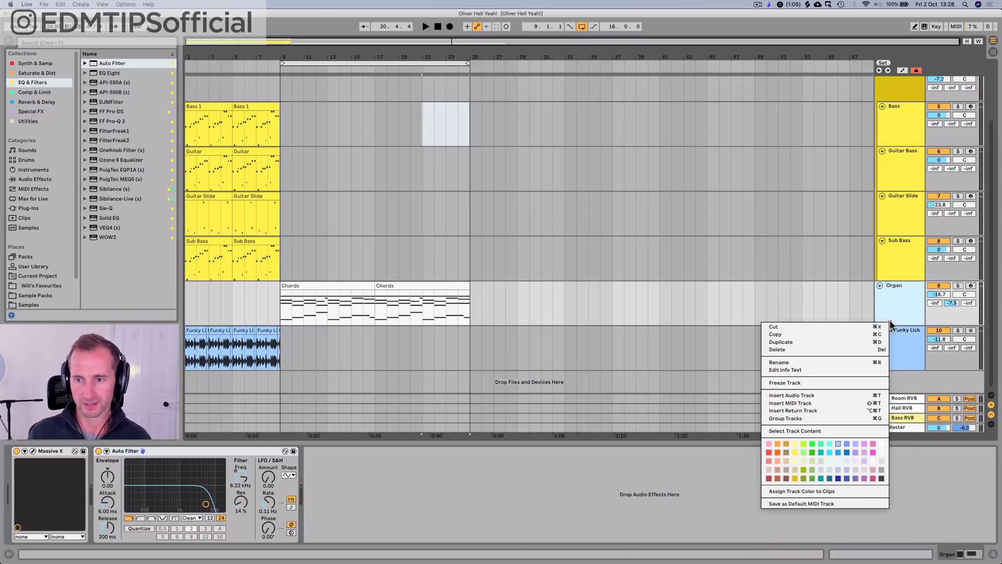
click(827, 491)
click(913, 307)
click(910, 355)
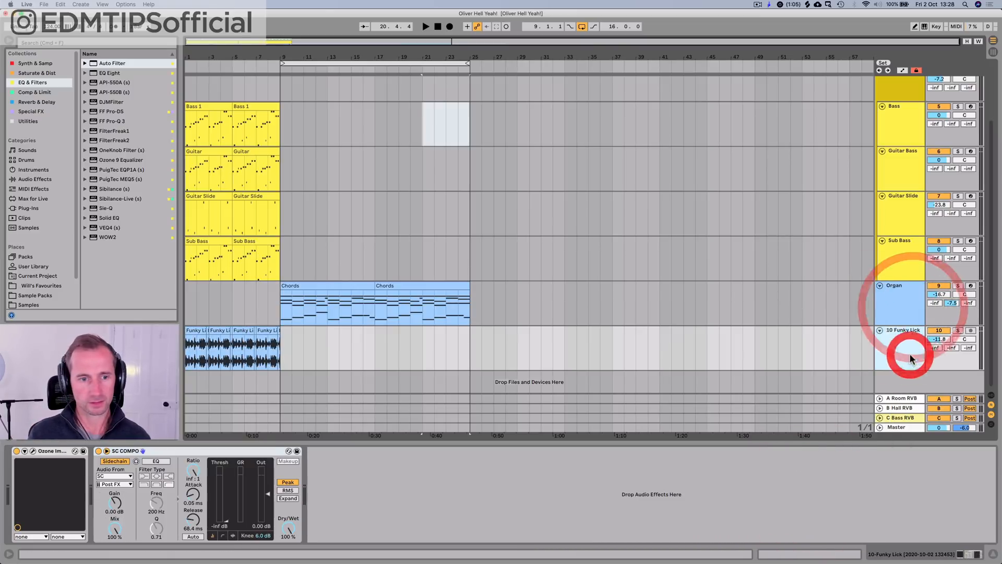
Step: Insert a MIDI track below the Organ track and load the Loopcloud plug-in on it
click(894, 292)
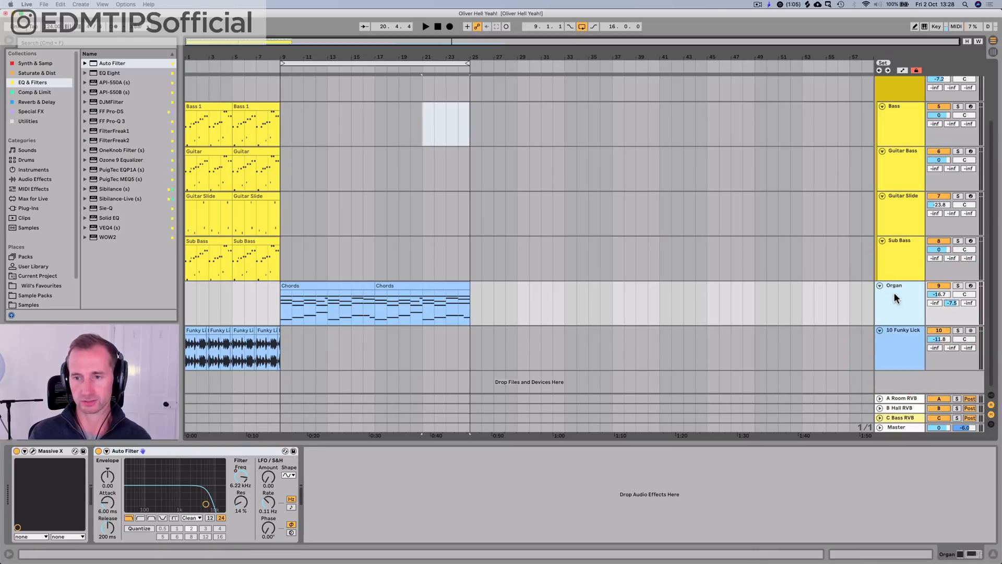
key(shift+super+t)
click(889, 338)
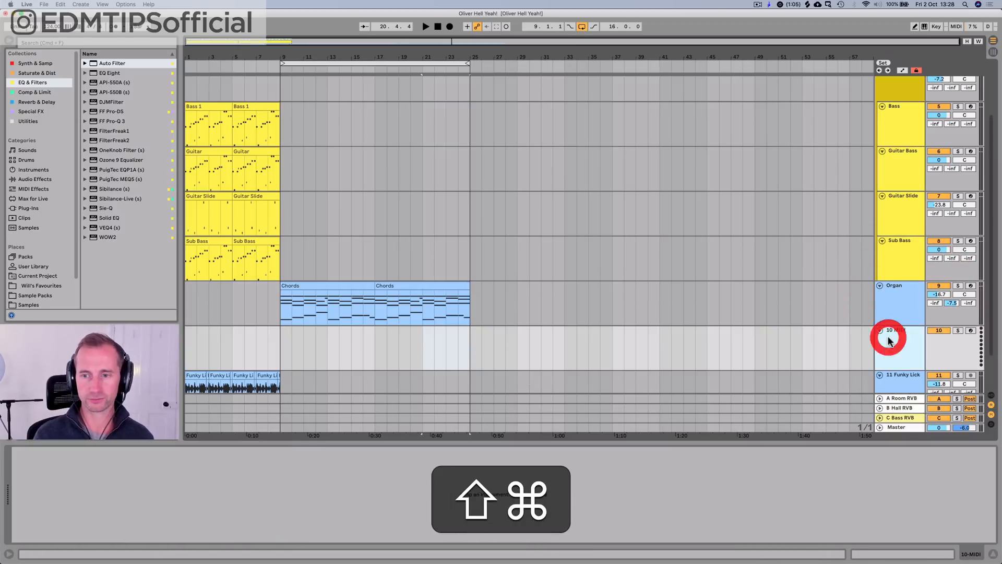
key(super+r)
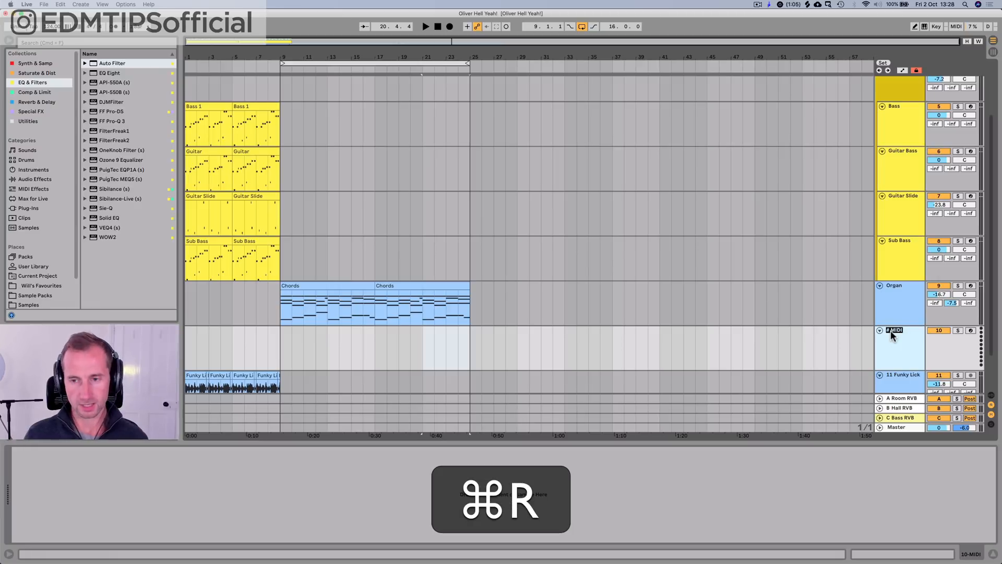
click(885, 341)
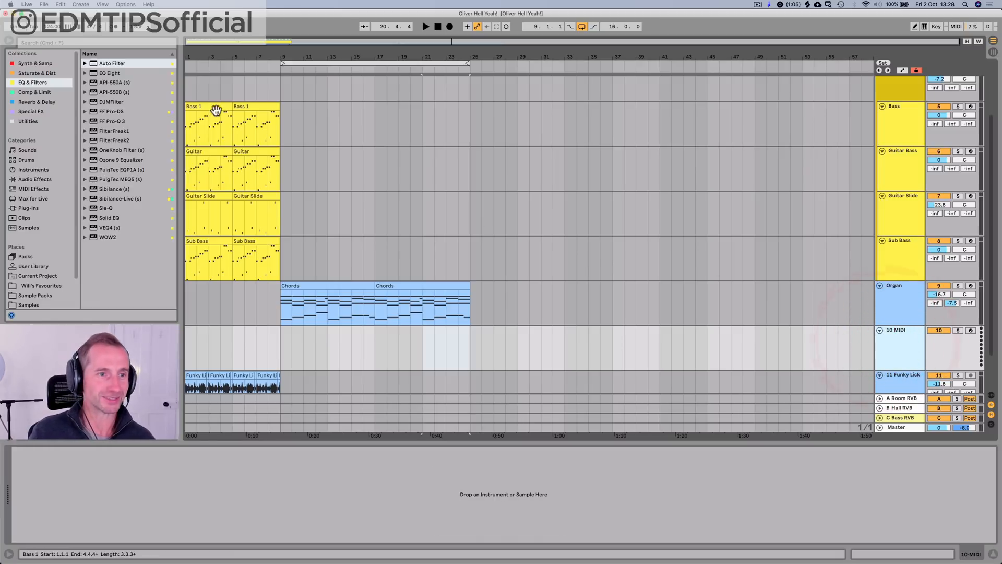
click(33, 63)
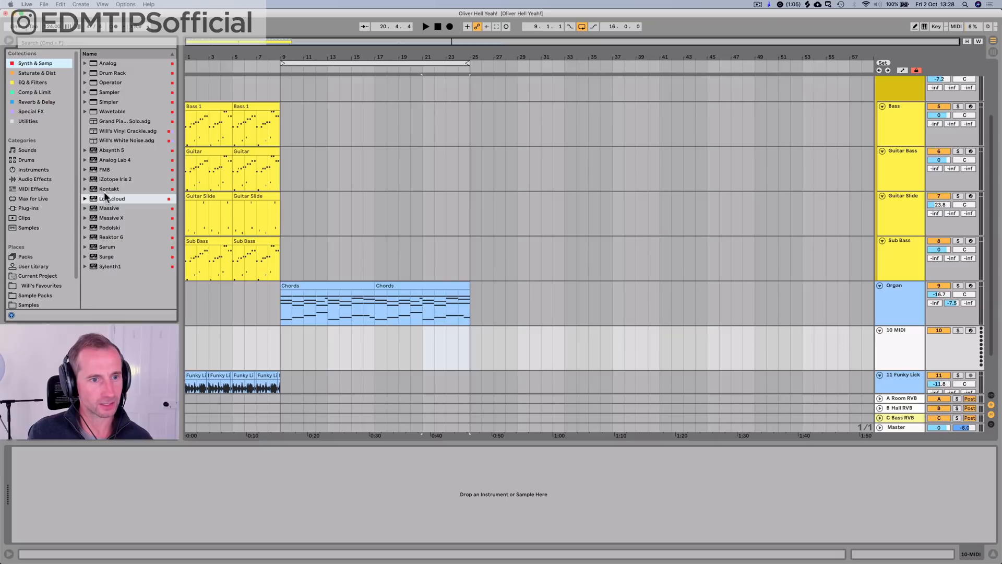
drag(105, 202, 224, 349)
Step: Switch to the Loopcloud app and close the existing Guitar search
key(alt+space)
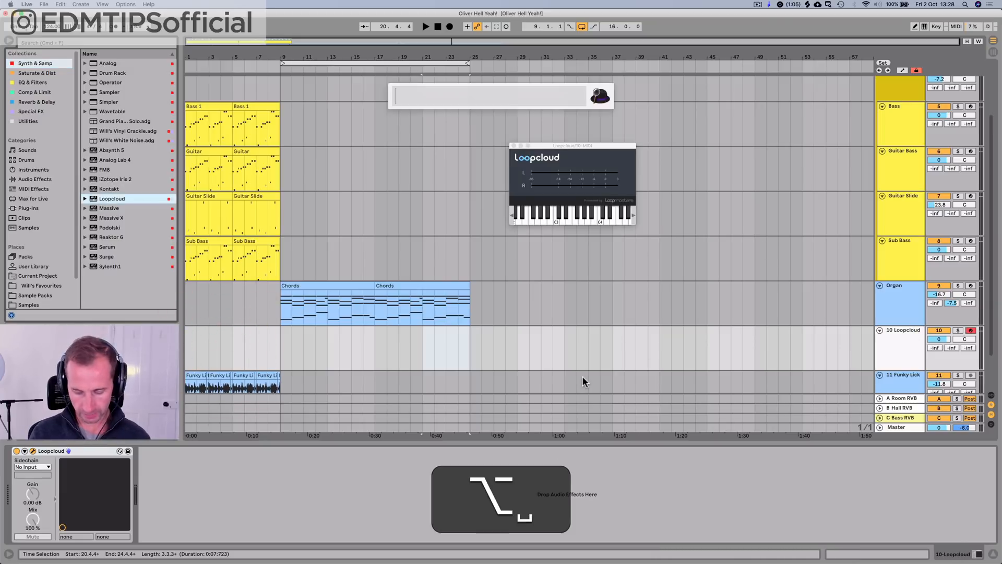
text(loo)
key(Return)
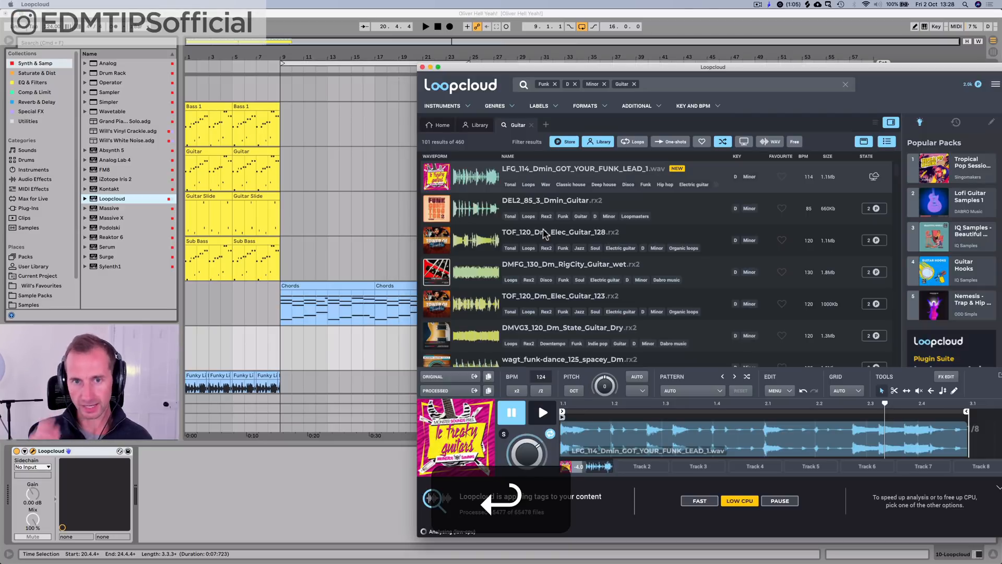
click(529, 126)
Step: Filter the Loopcloud samples by the instrument tags Vocal and Female
click(450, 104)
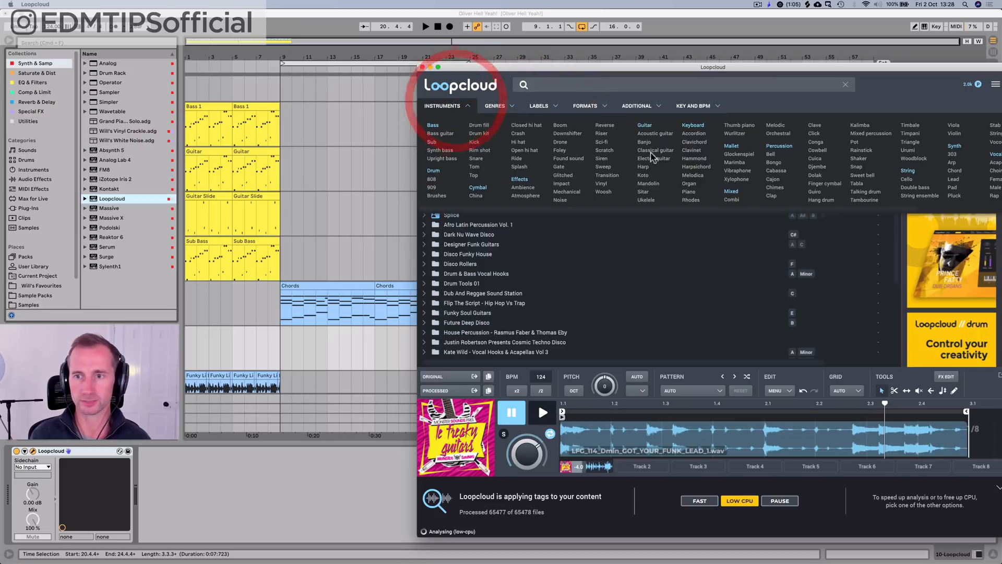
drag(880, 66, 720, 61)
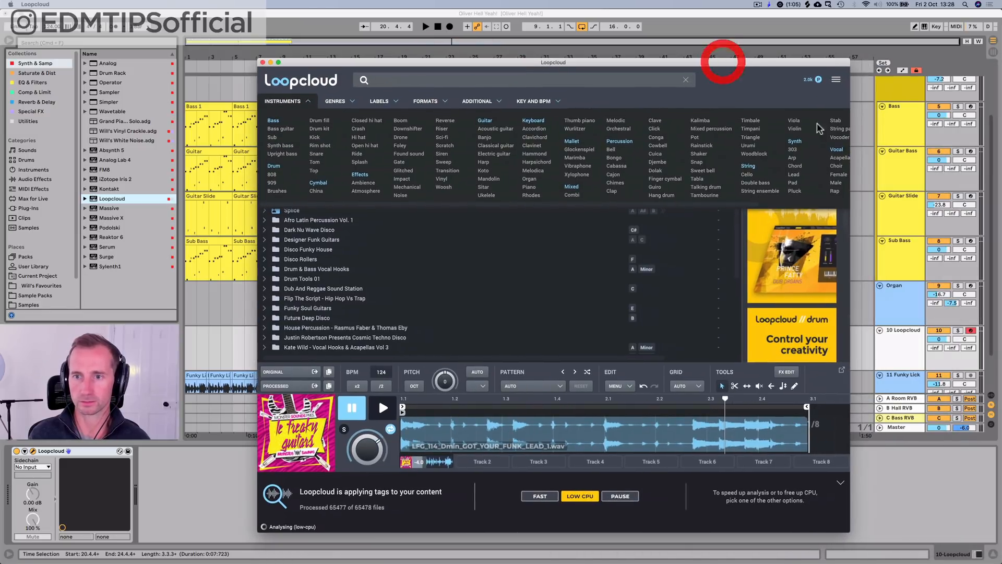
click(835, 151)
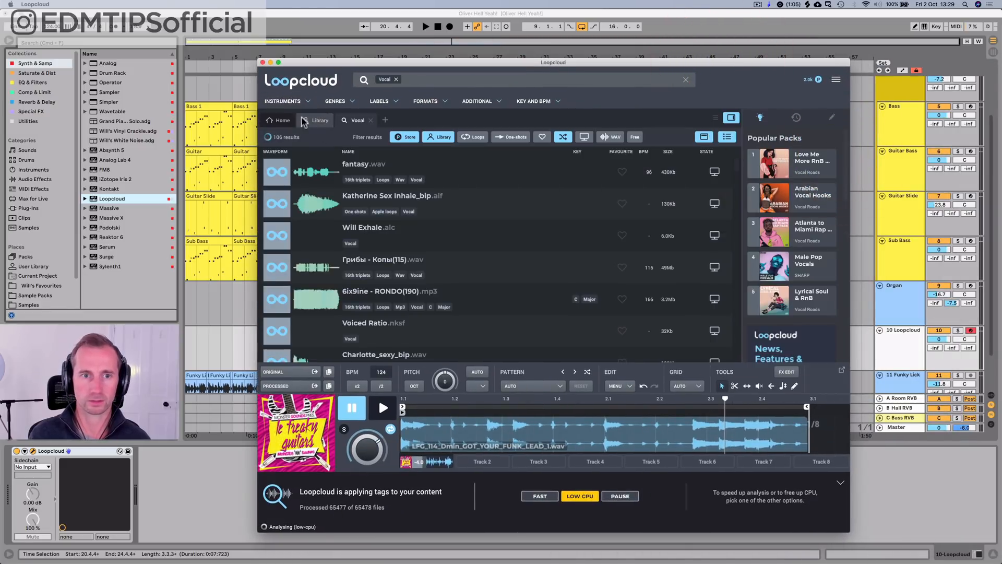
click(285, 103)
scroll(757, 167, right, 2)
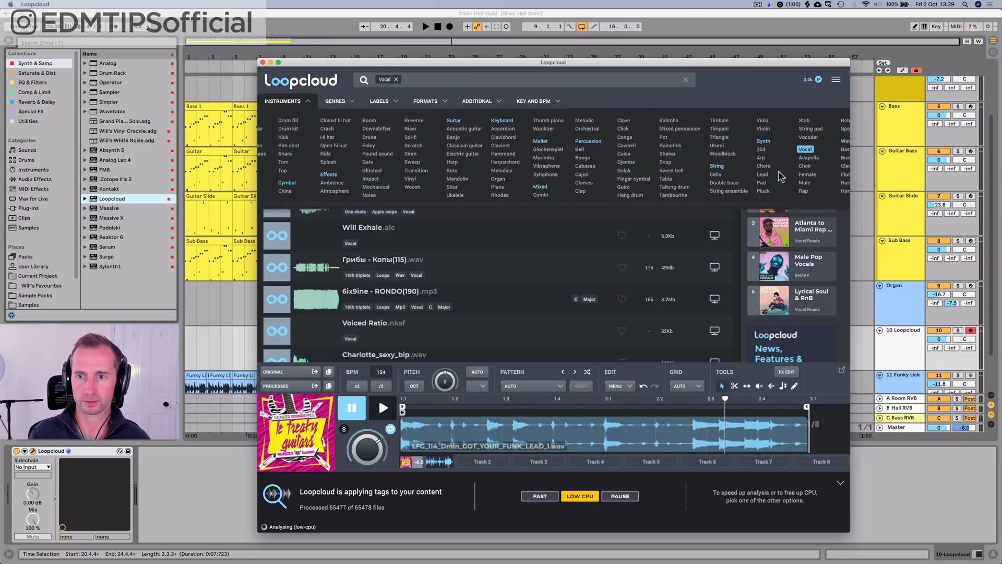
click(735, 173)
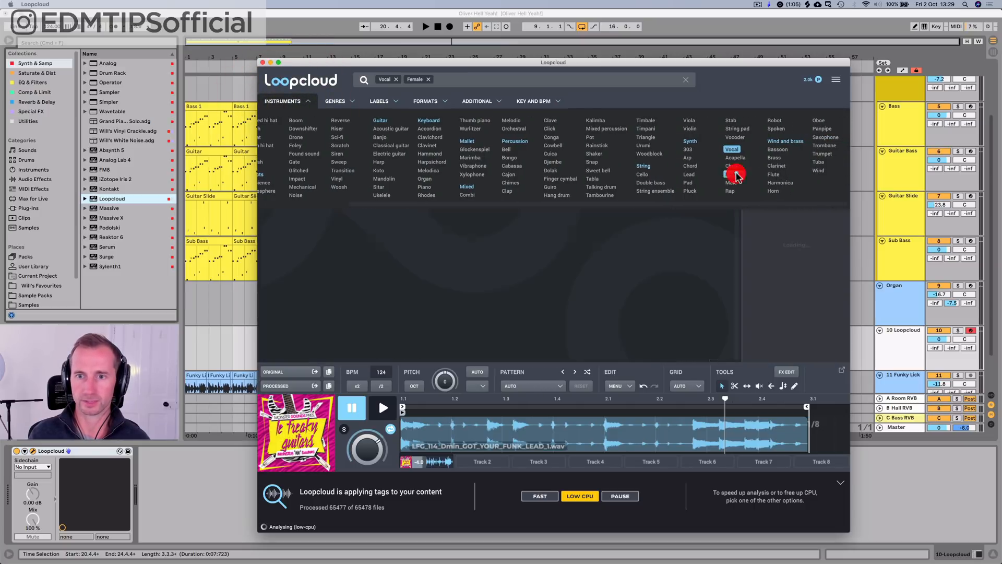
click(304, 105)
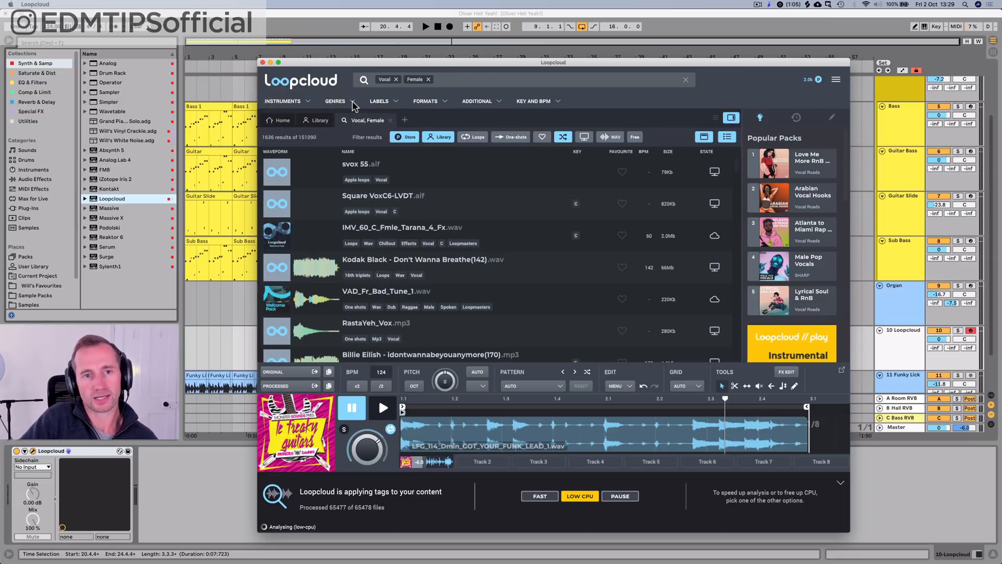
Step: Restrict the female vocal search to samples in the key of D Minor
click(516, 103)
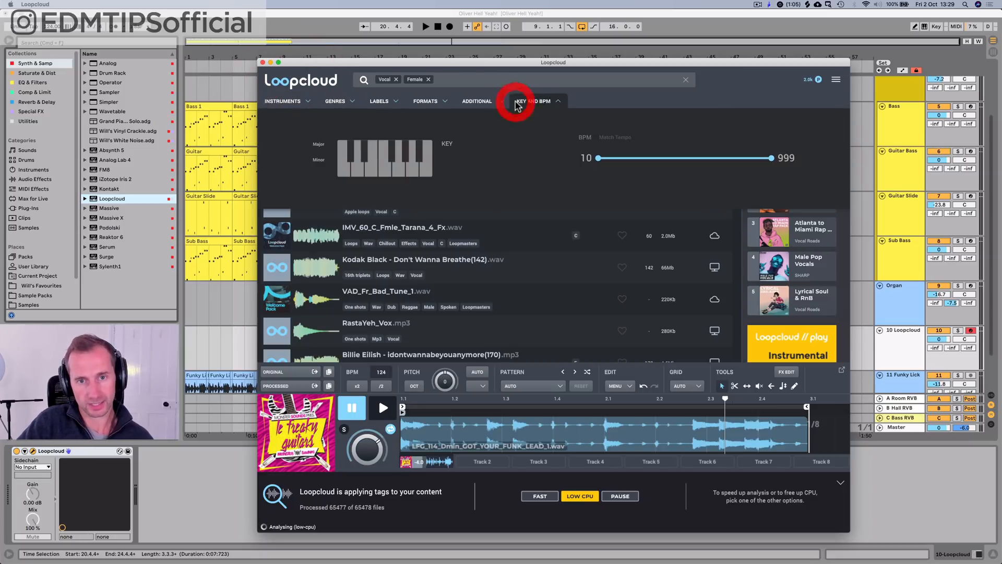
click(356, 168)
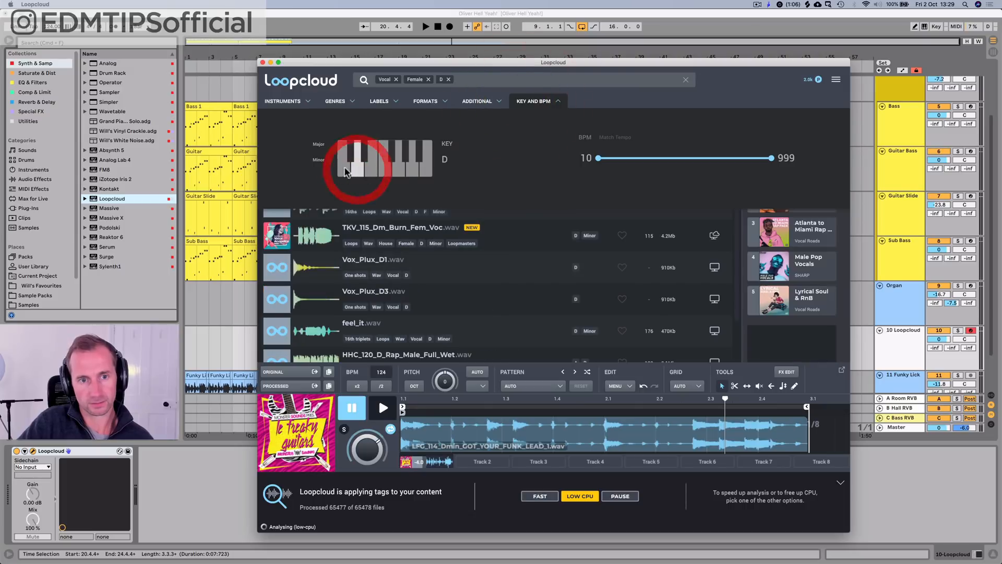
click(318, 160)
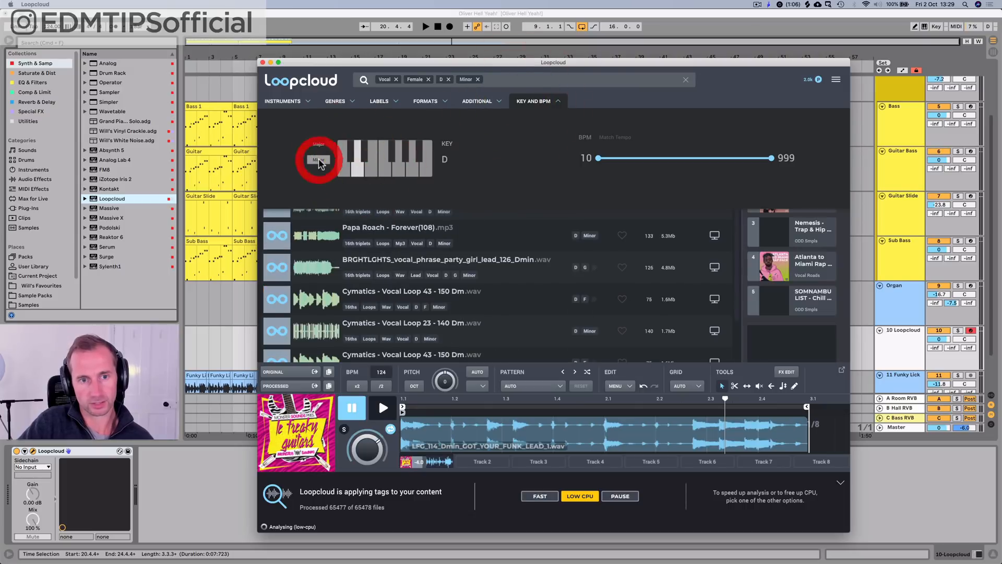
click(534, 103)
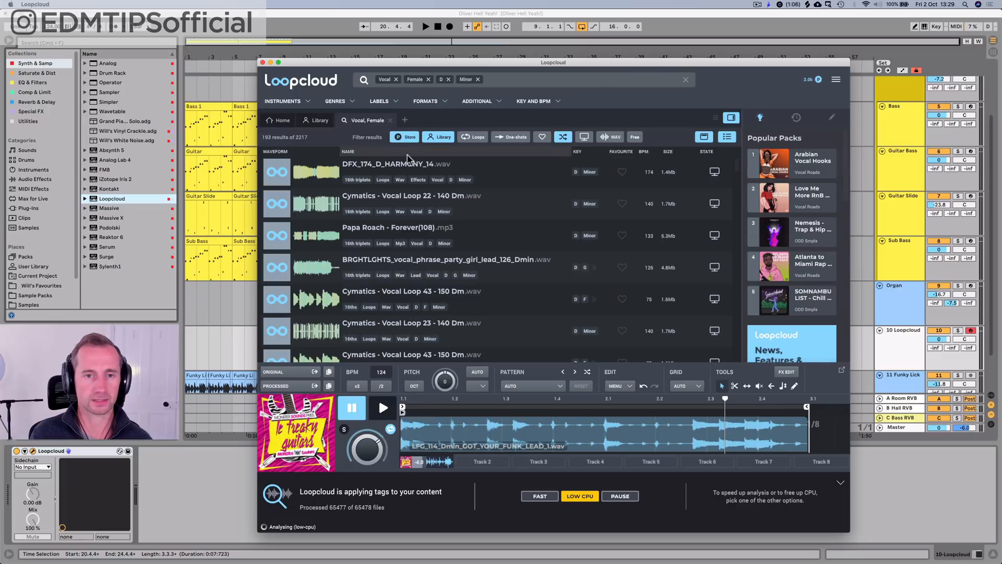
Step: Preview the vocal loop TKV_115_Dm_Dont_Fem_Voc_Dry.rx2 against the track playing from bar 1 in Ableton Live
scroll(406, 172, down, 8)
scroll(396, 193, down, 7)
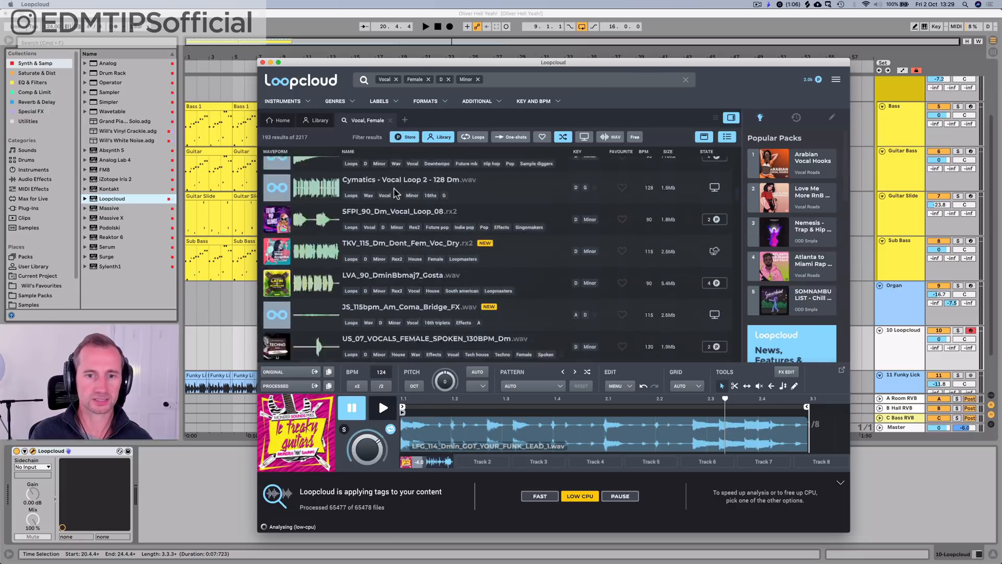
scroll(395, 193, up, 1)
scroll(396, 193, down, 2)
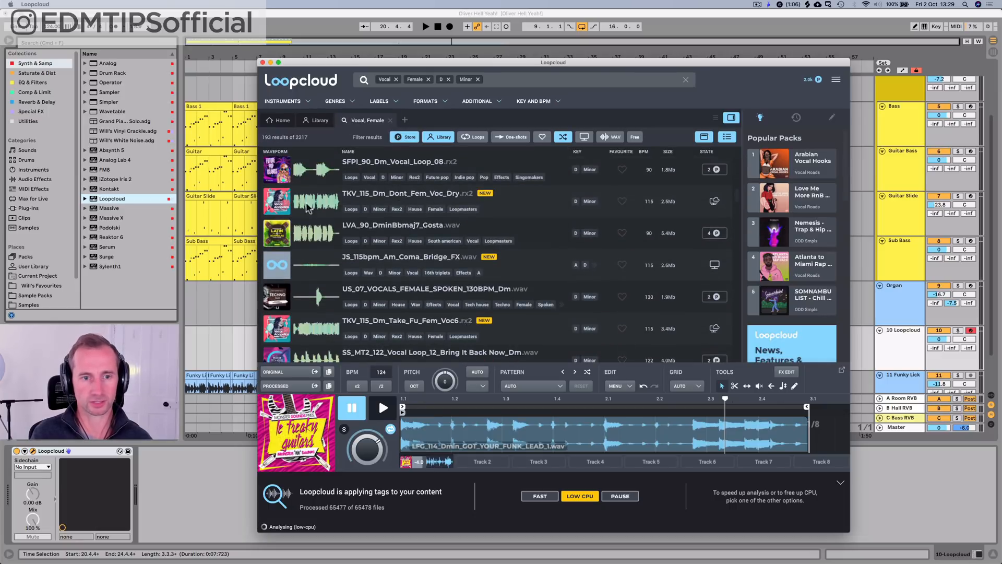
click(364, 194)
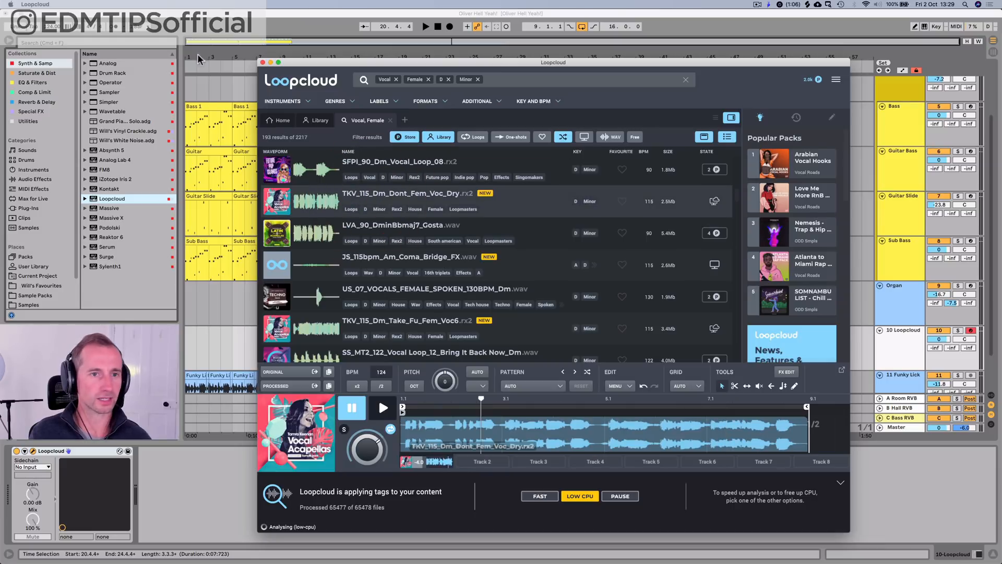
click(438, 28)
key(space)
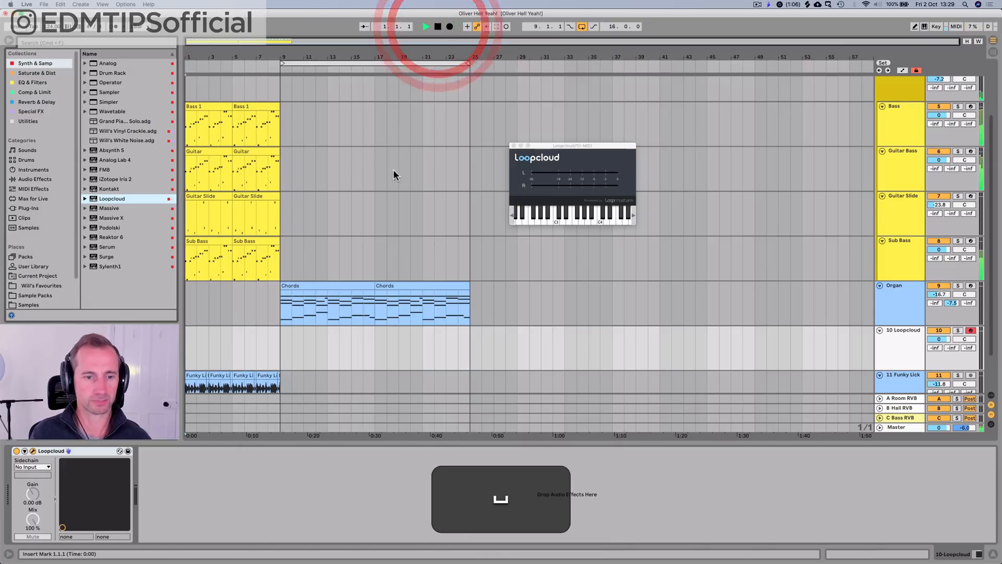
mouse_move(683, 551)
click(626, 544)
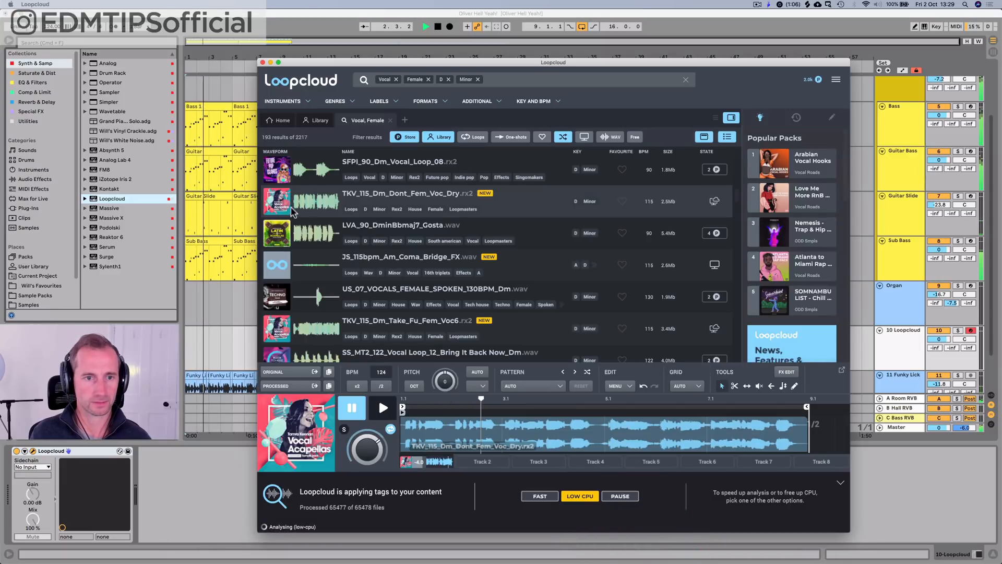
click(380, 408)
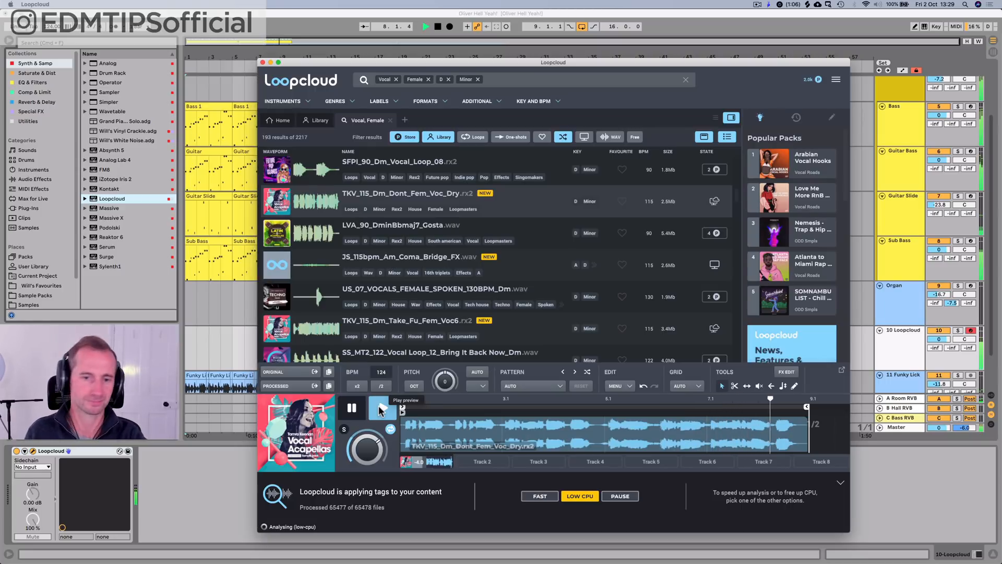
key(space)
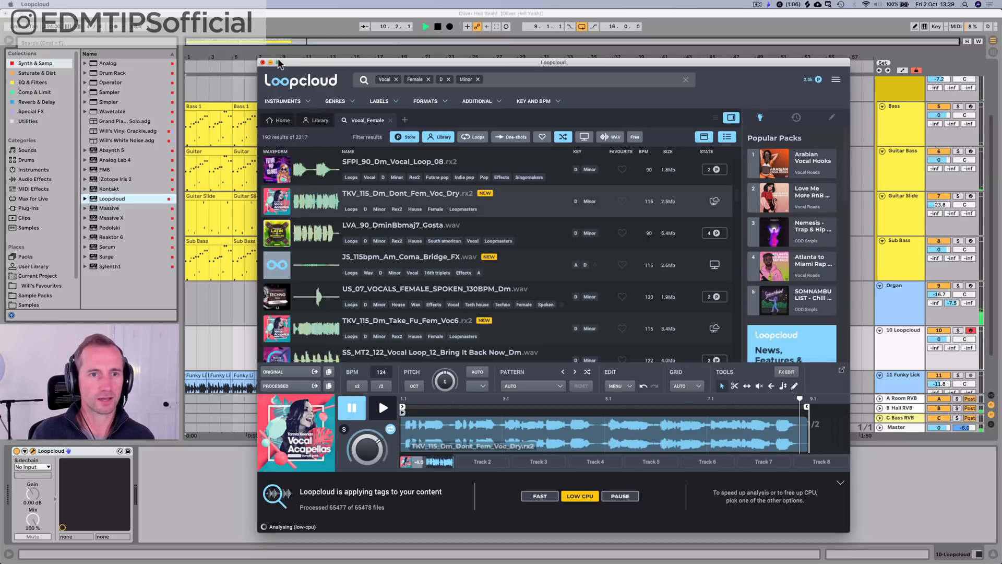
Step: Return to Ableton Live, stop playback and delete the Loopcloud track
drag(357, 64, 577, 73)
click(437, 27)
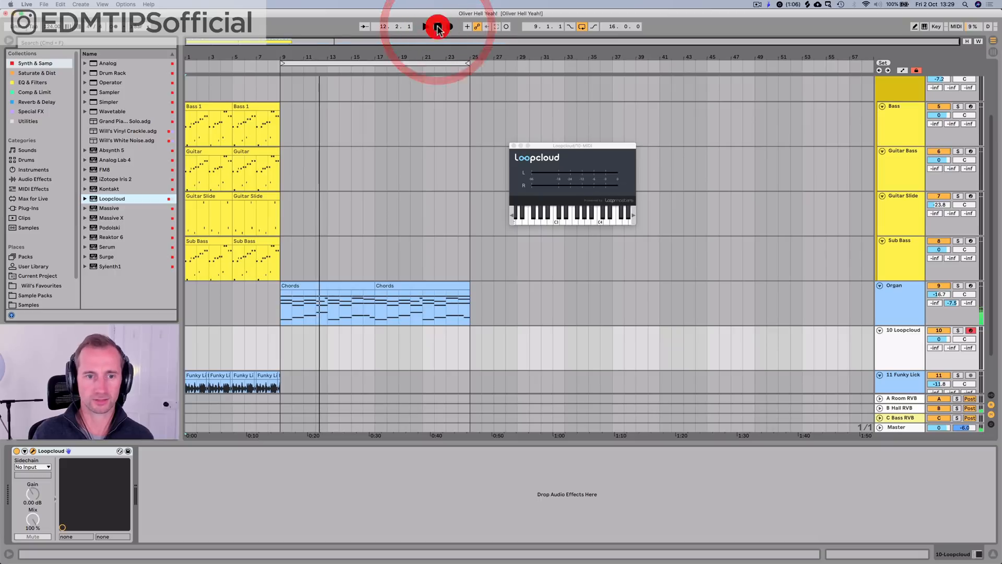
click(889, 344)
key(BackSpace)
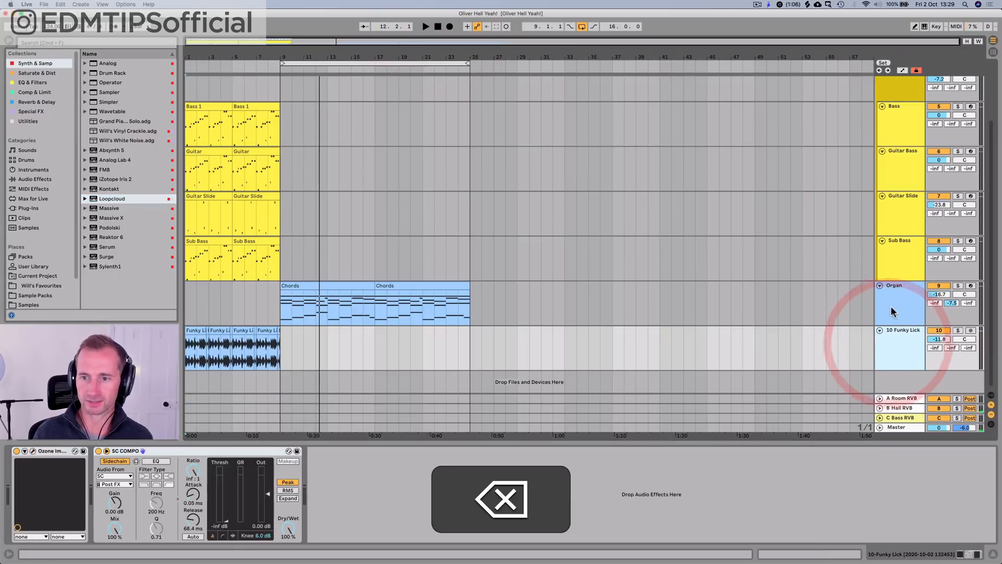
Step: Insert an audio track and move it between the Sub Bass and Organ tracks
click(894, 303)
key(super+t)
drag(900, 364, 894, 286)
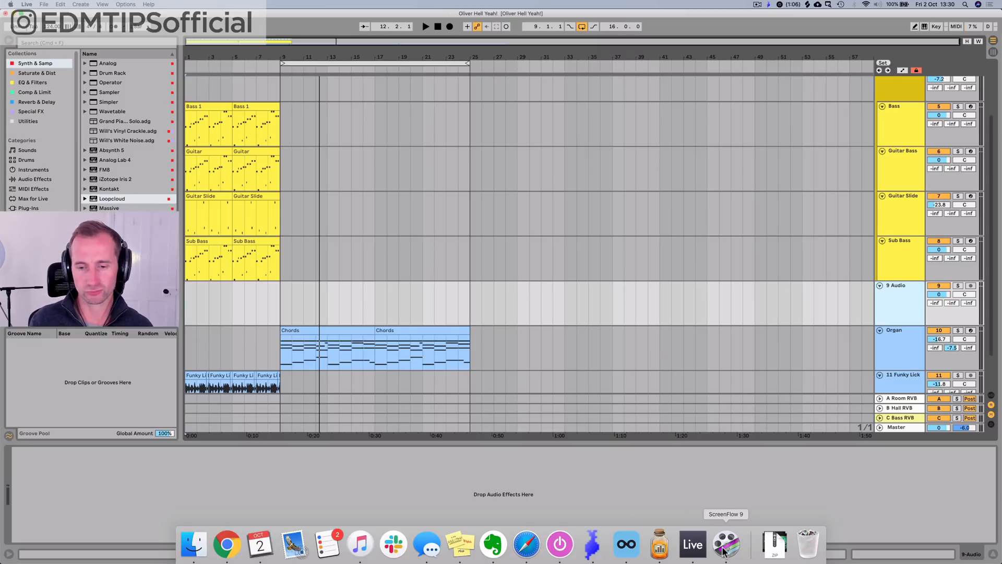
Step: Place the Loopcloud vocal loop TKV_115_Dm_Dont_Fem_Voc_Dry.rx2 on the new audio track at bar 1 in Ableton Live
click(627, 544)
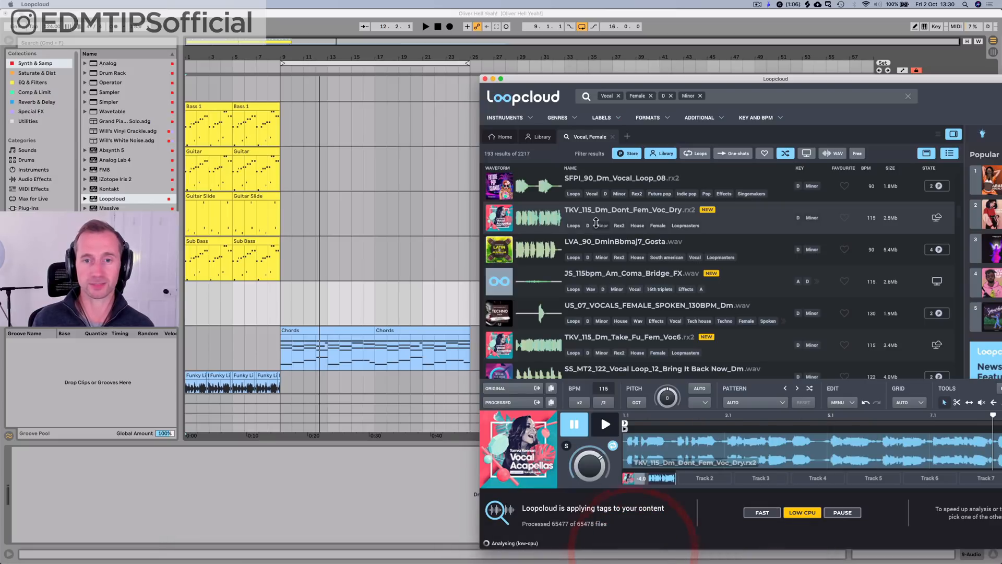
scroll(633, 243, down, 3)
scroll(633, 243, down, 3)
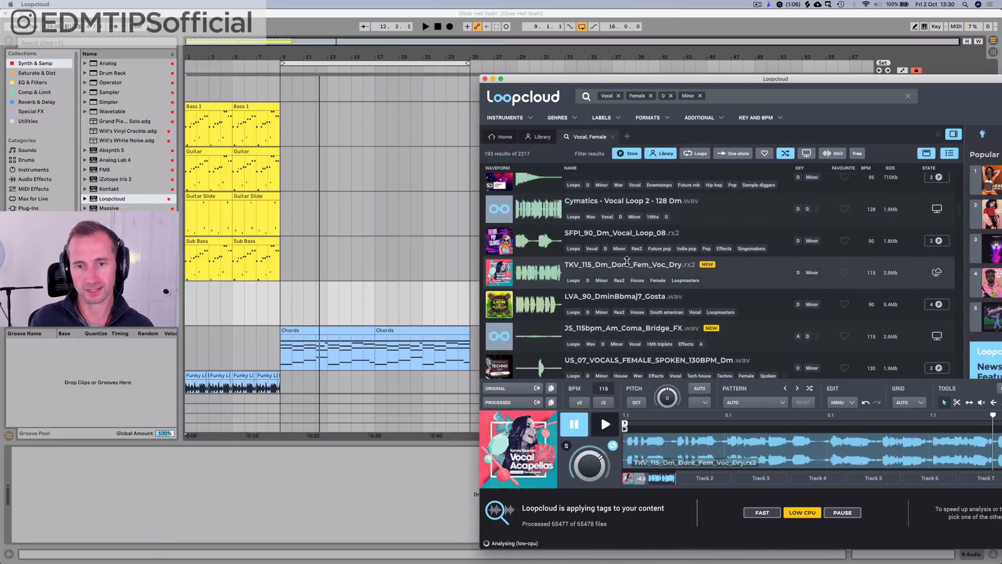
drag(601, 266, 190, 313)
click(238, 302)
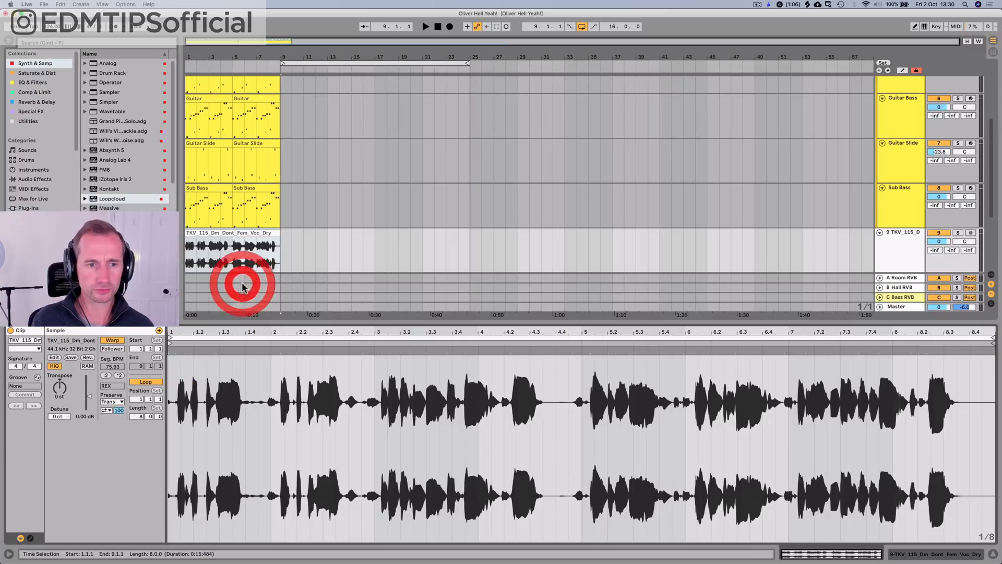
Step: Turn off warping on the vocal clip and set the project tempo to its original 115 BPM
click(117, 340)
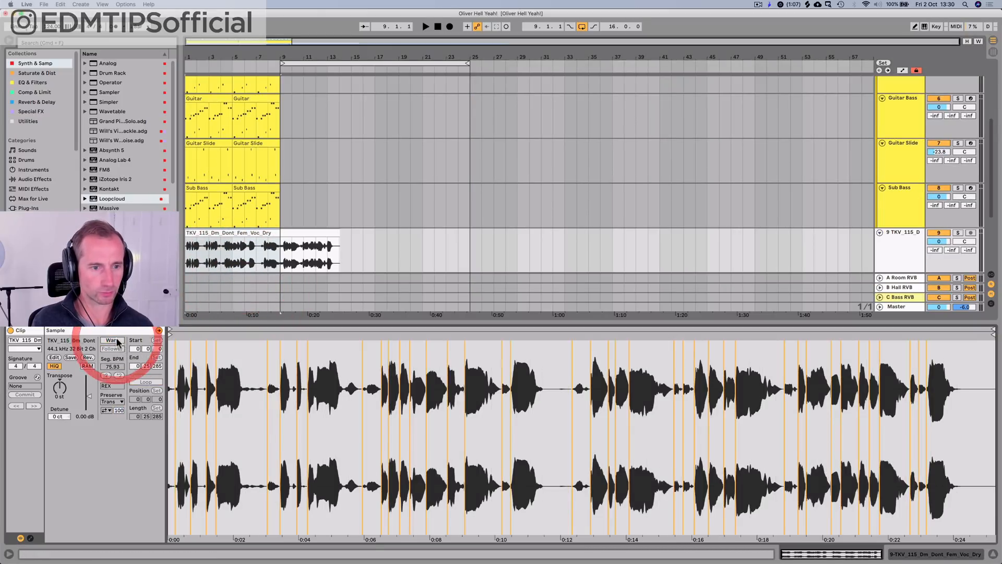
click(116, 340)
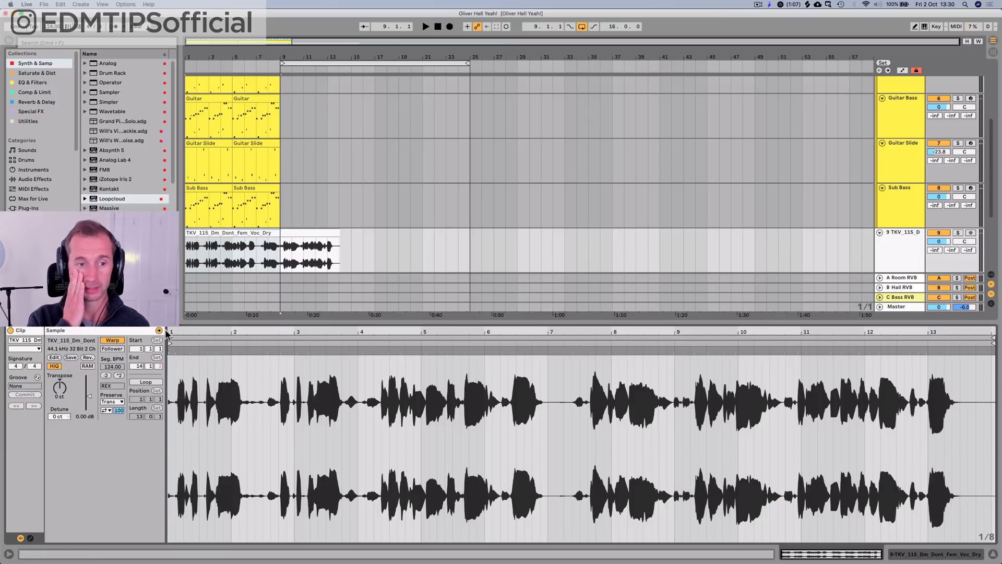
click(114, 340)
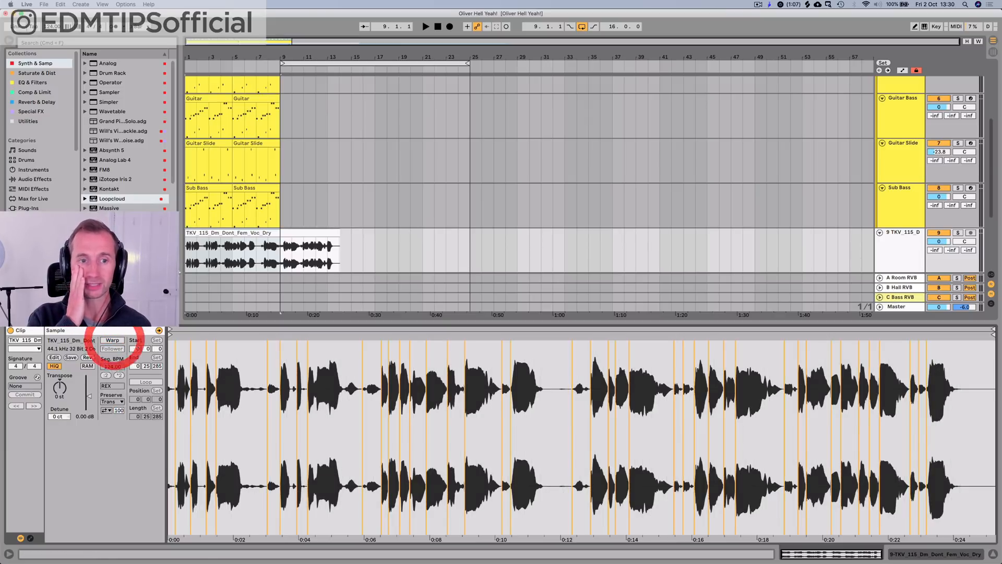
click(219, 232)
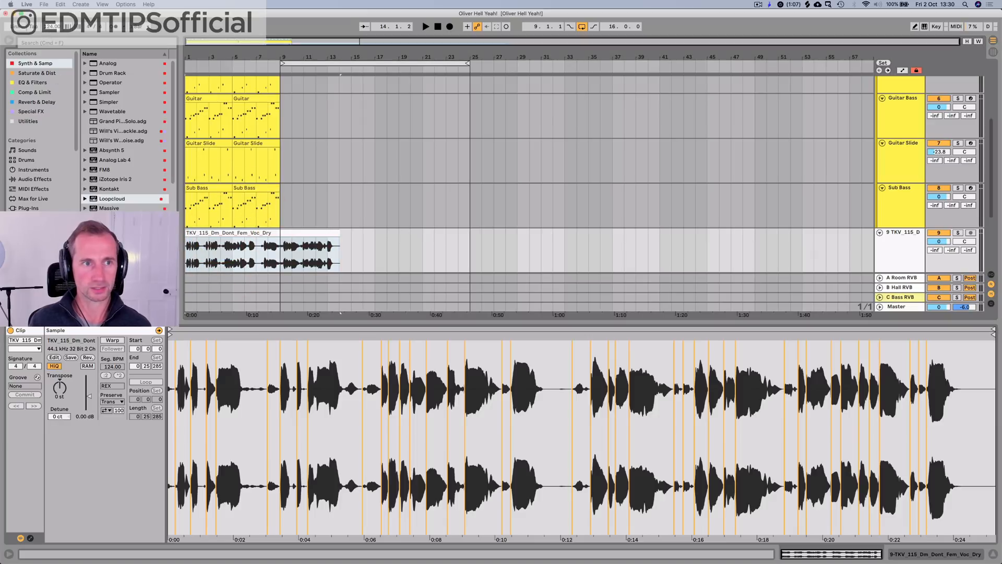
click(500, 498)
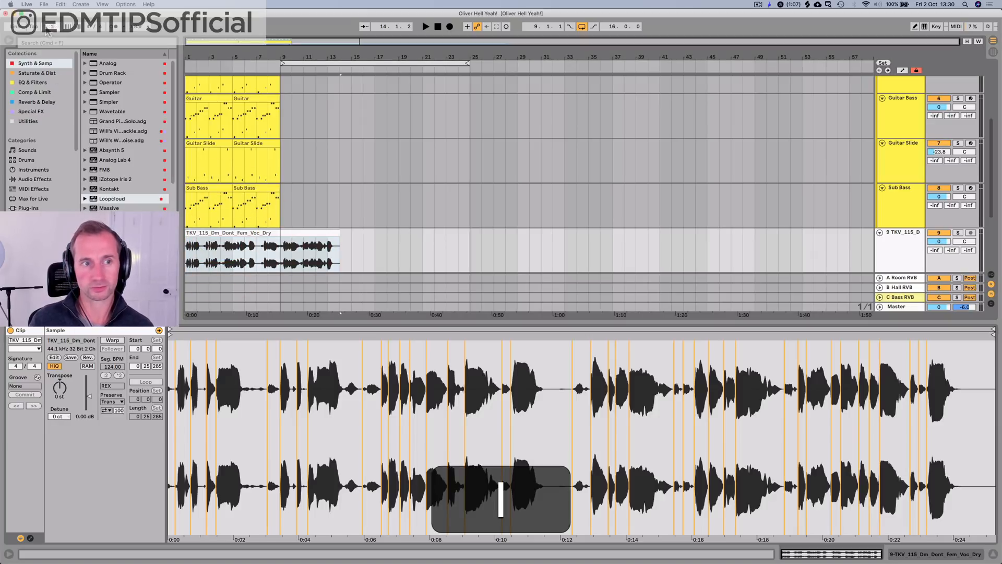
key(Return)
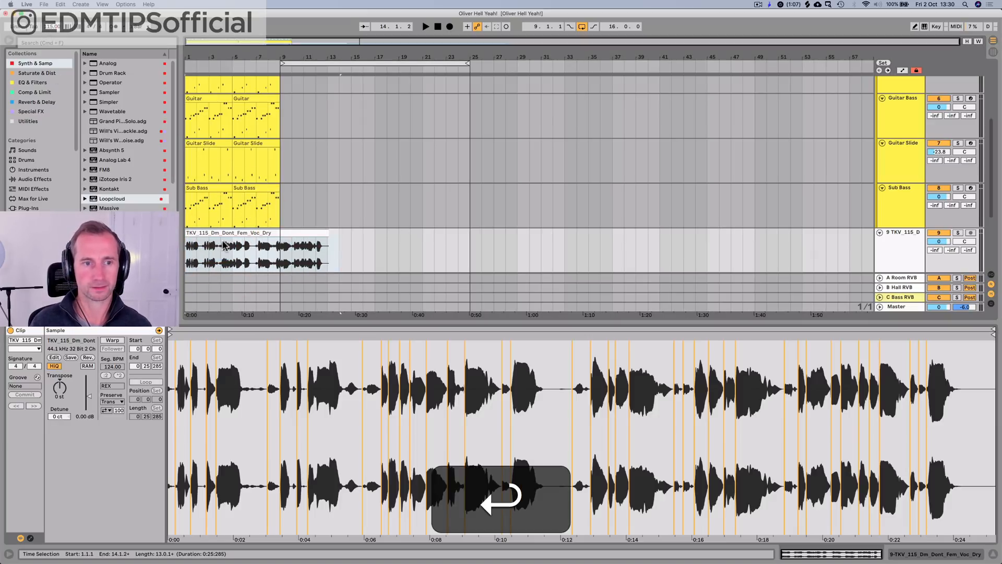
Step: Trim the vocal clip's excess beyond bar 13 and consolidate the clip into a new 12-bar audio file
click(220, 232)
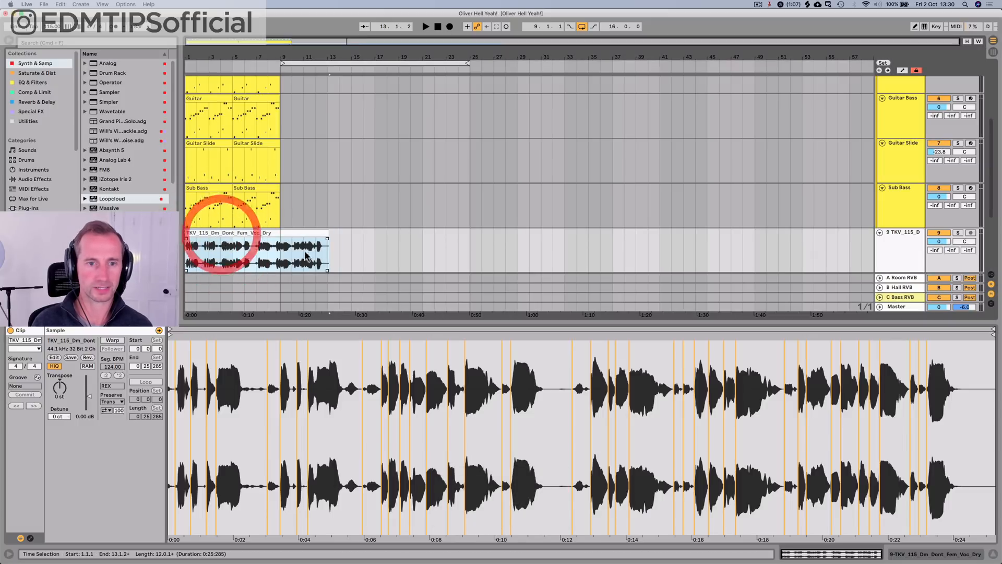
click(340, 245)
key(BackSpace)
click(242, 231)
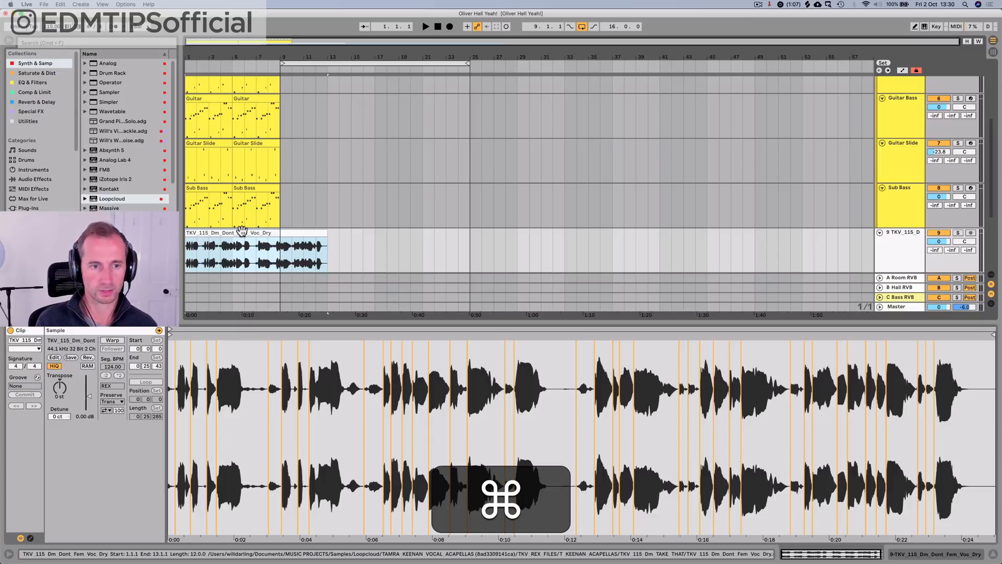
key(super+j)
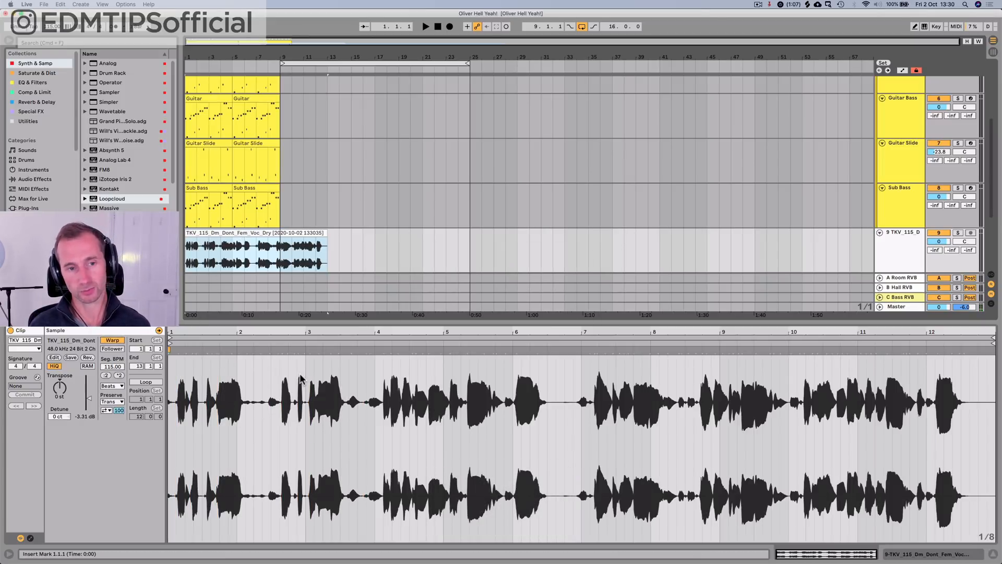
Step: Set the project tempo to 124 BPM
click(45, 28)
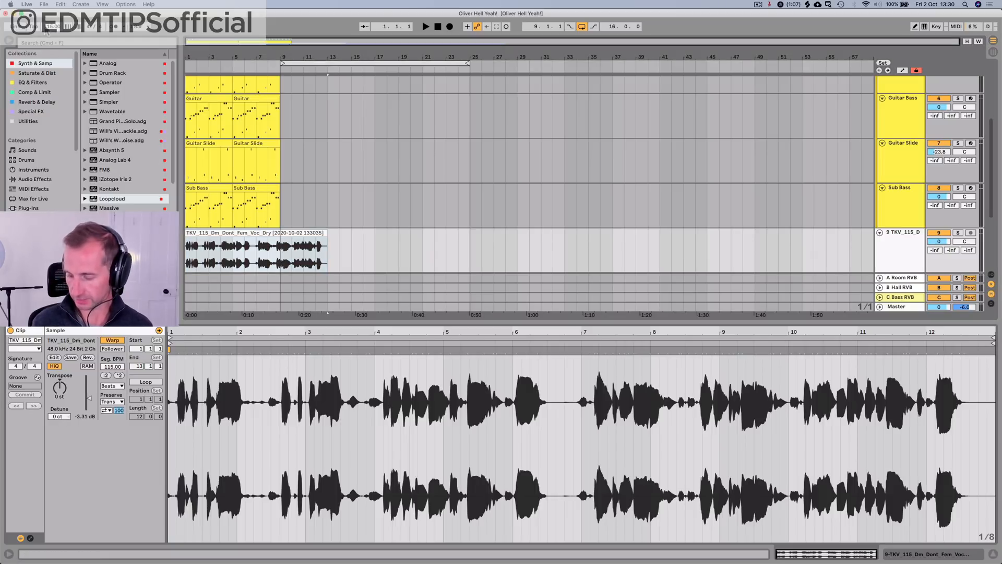
text(124)
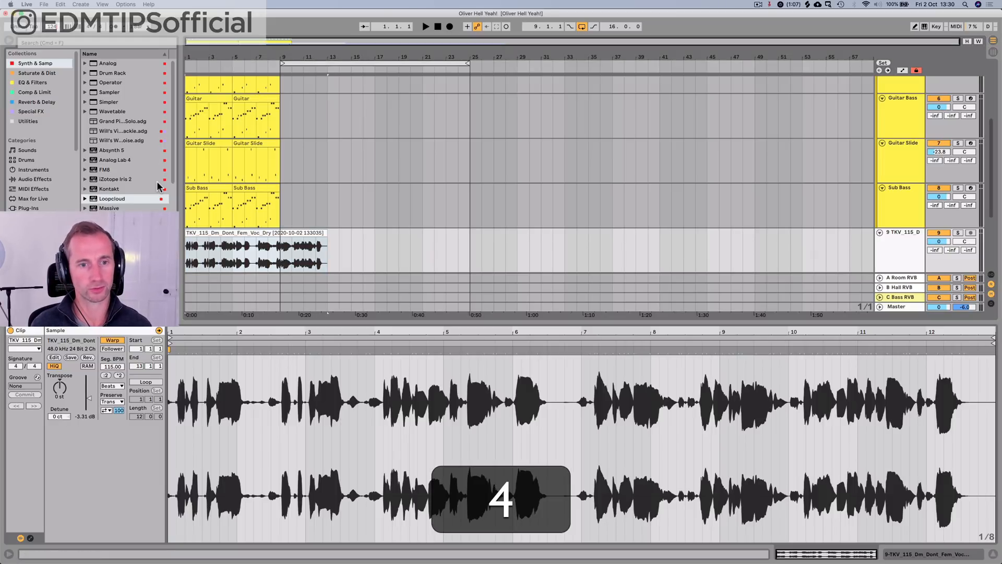
key(Return)
Step: Set the consolidated vocal clip's warp mode to Complex Pro
click(217, 261)
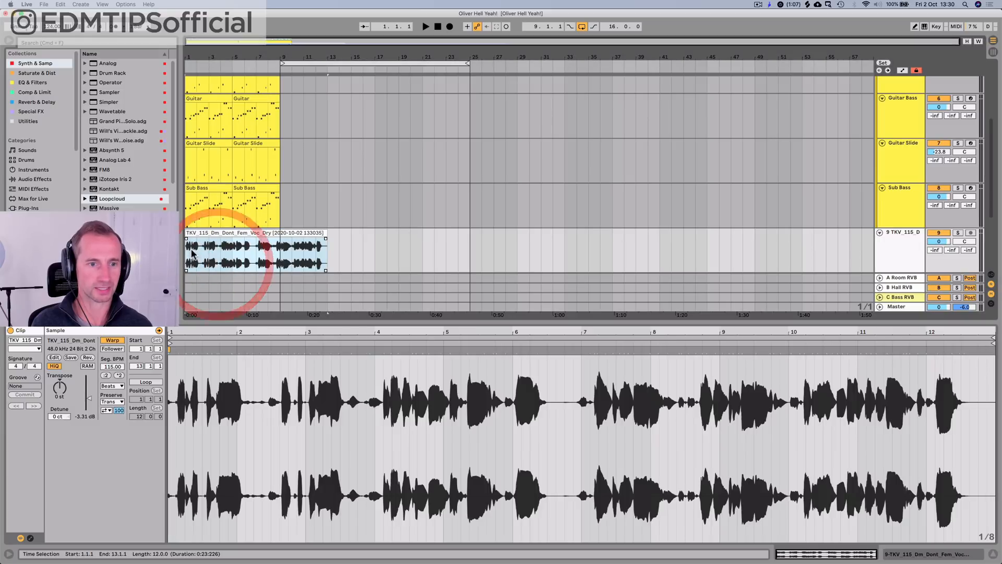
click(193, 255)
click(112, 386)
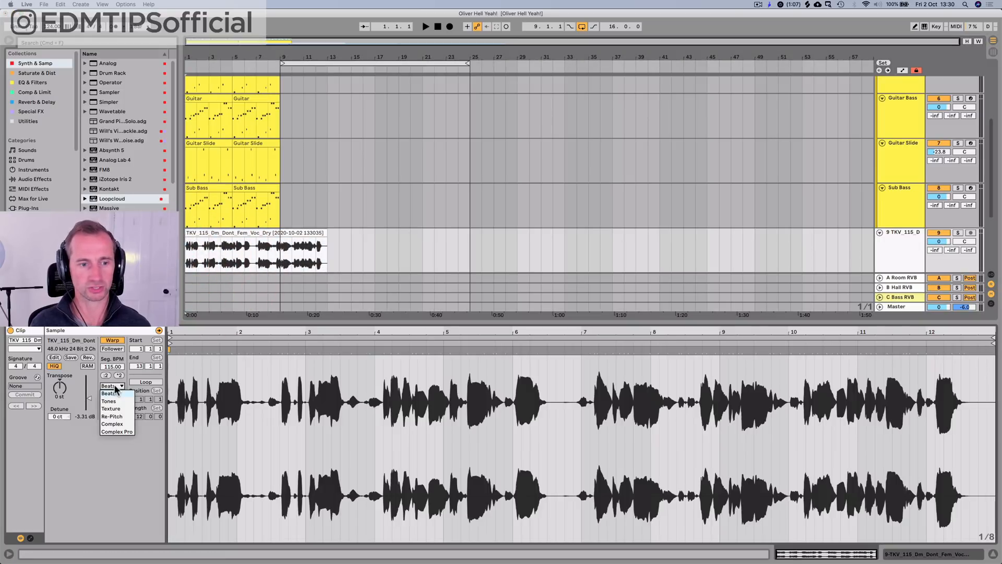
click(117, 433)
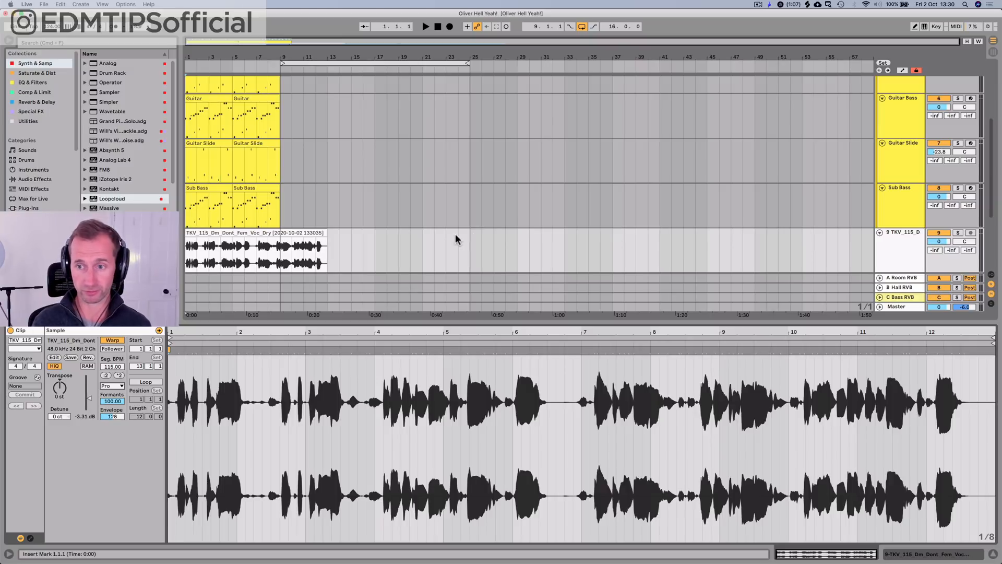
Step: Lower the vocal track's volume to -2.7 dB and play the vocal with the track from bar 1
drag(938, 241, 938, 239)
key(space)
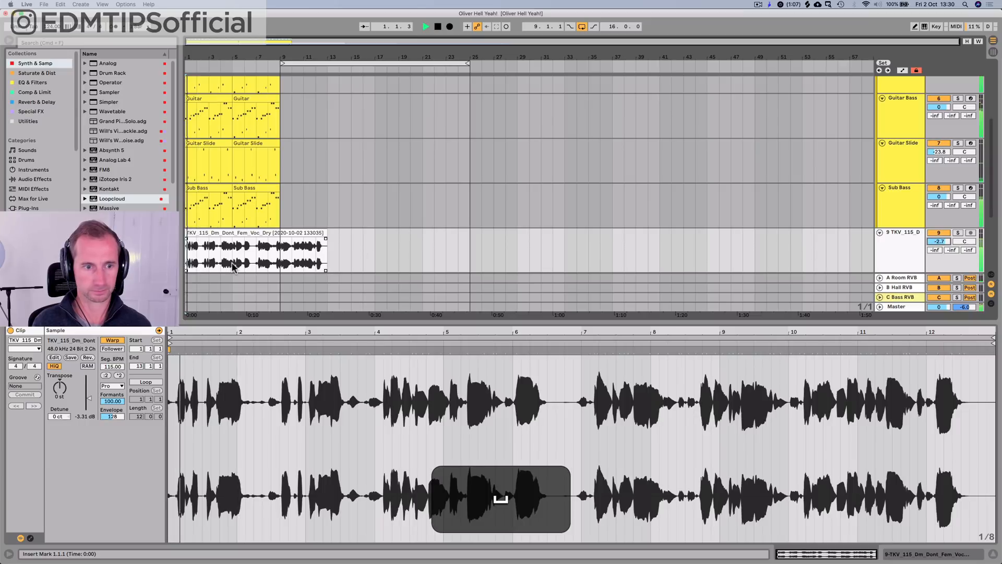
key(space)
Step: Try doubling the vocal clip's warp tempo to 230 BPM and halving it to 57.50 BPM while listening from bar 1
click(216, 236)
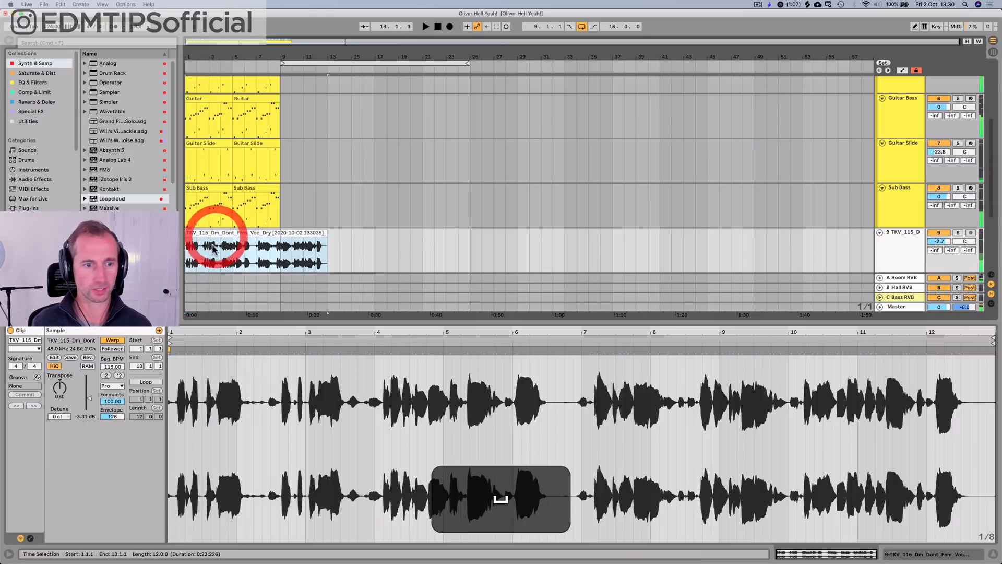
click(119, 376)
key(space)
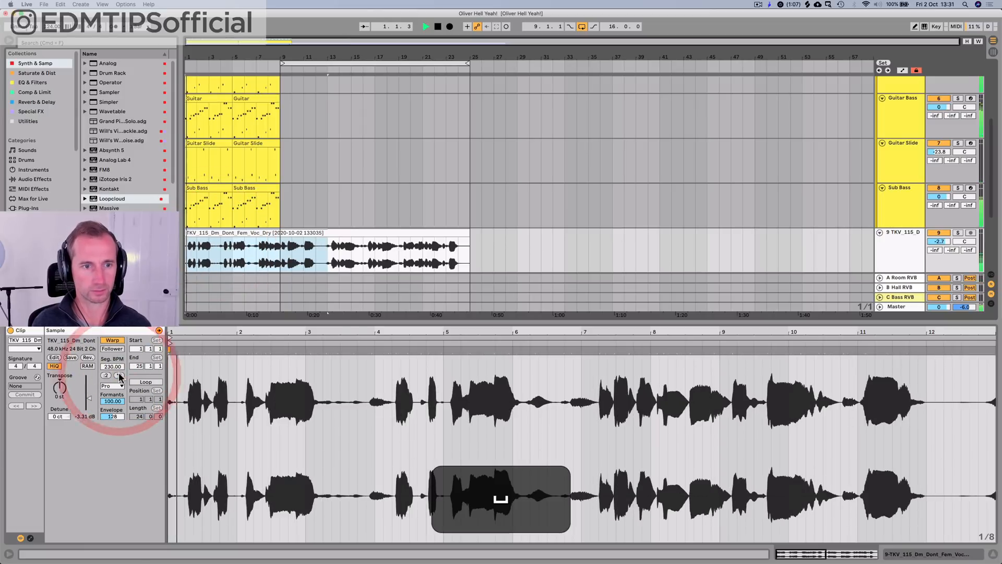
click(108, 376)
click(108, 376)
key(space)
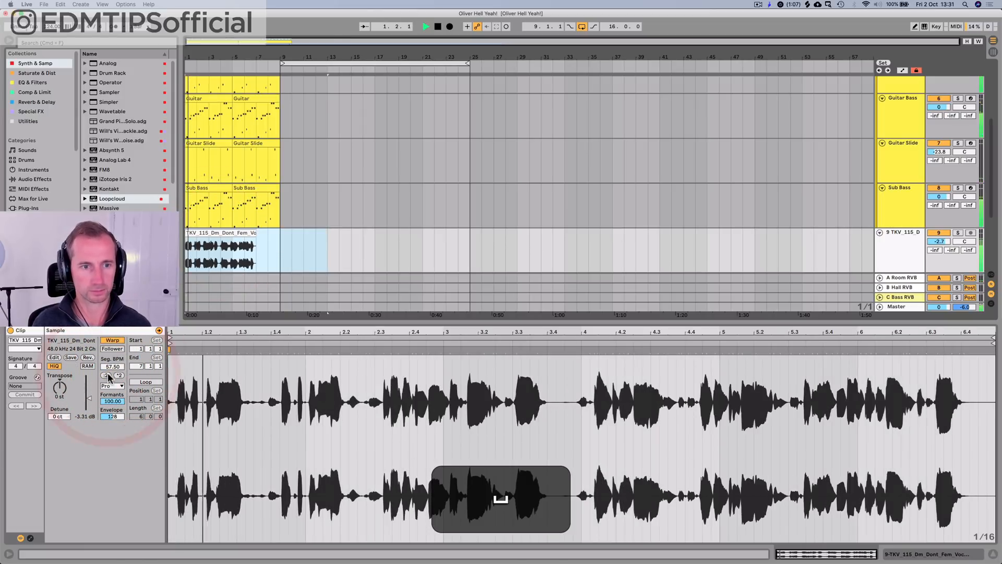
key(space)
key(space)
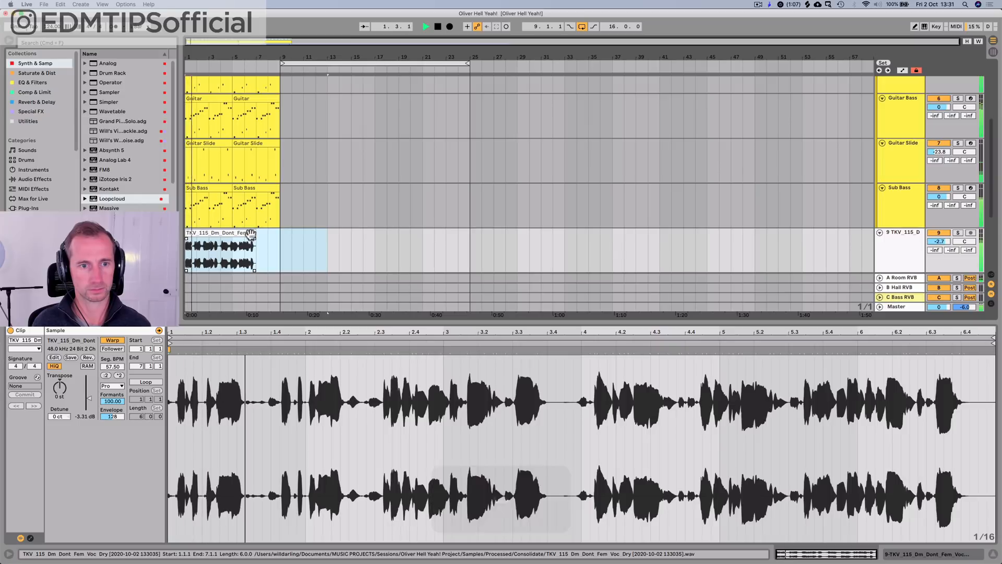
key(space)
Step: Stretch the vocal clip to span exactly eight bars, ending at bar 9, and play it with the track
drag(252, 234, 278, 233)
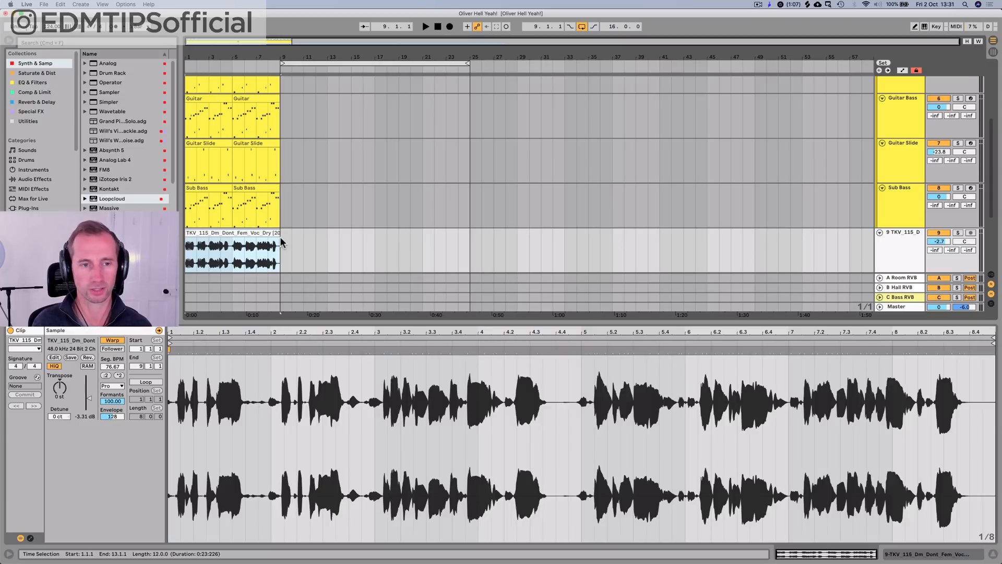
key(space)
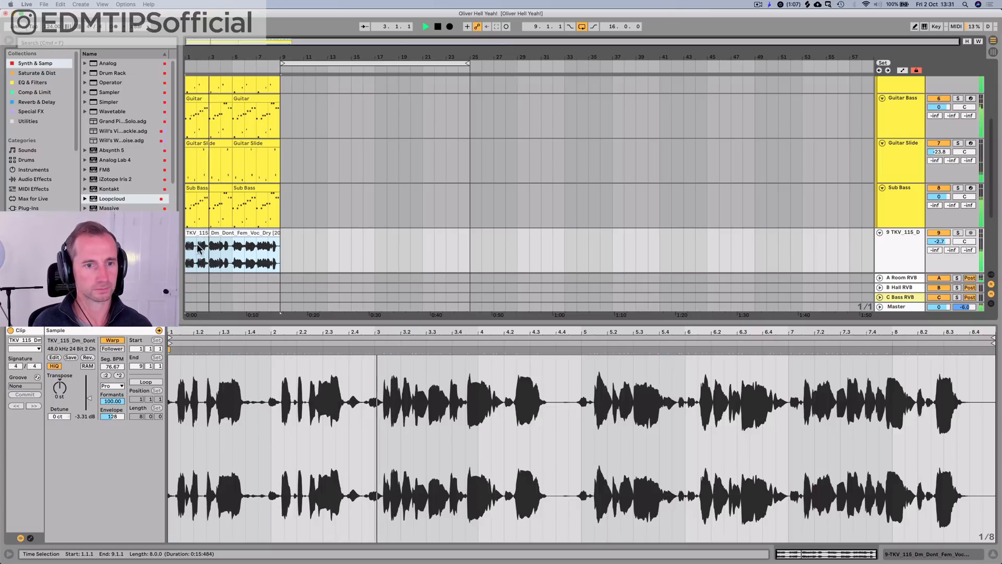
drag(188, 57, 188, 66)
key(space)
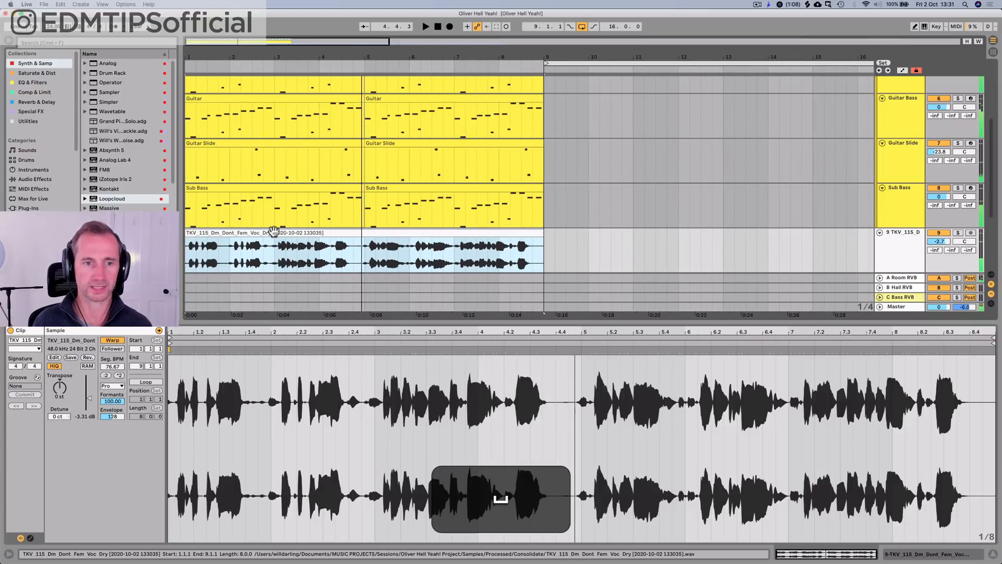
Step: Delete the consolidated vocal clip and place TKV_115_Dm_Dont_Fem_Voc_Dry.rx2 from Loopcloud on the same track at bar 1
click(273, 232)
key(BackSpace)
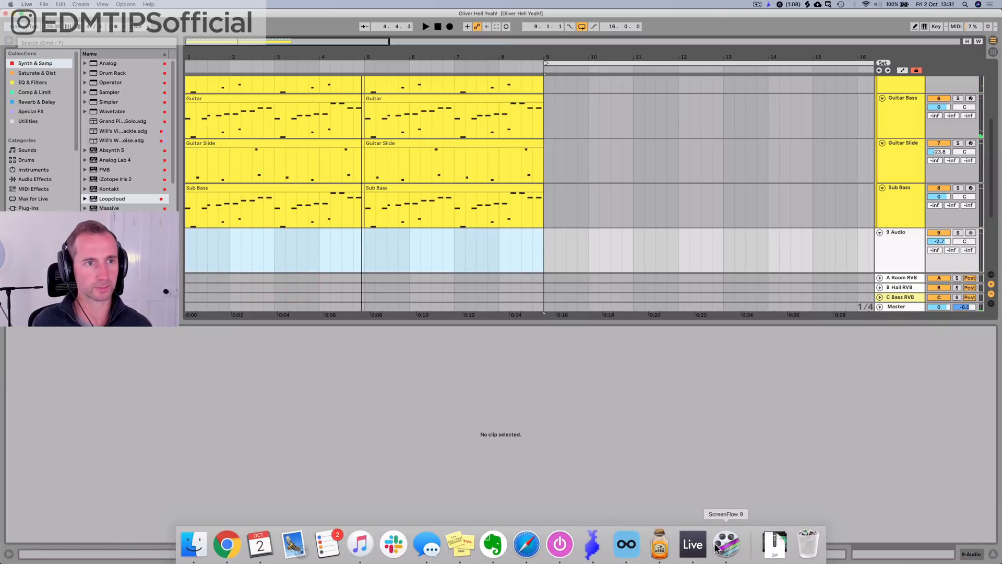
click(627, 544)
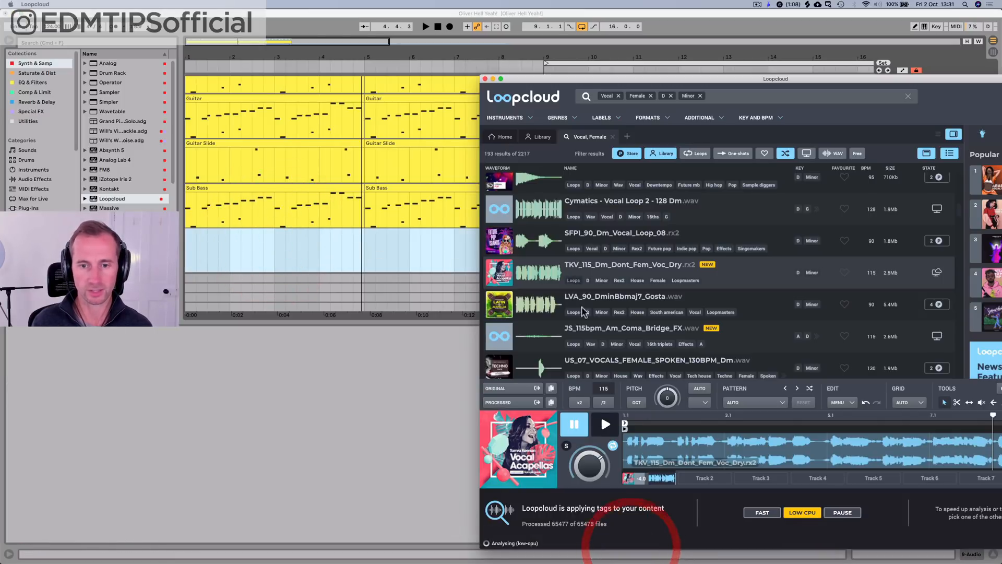
drag(589, 274, 191, 234)
click(190, 235)
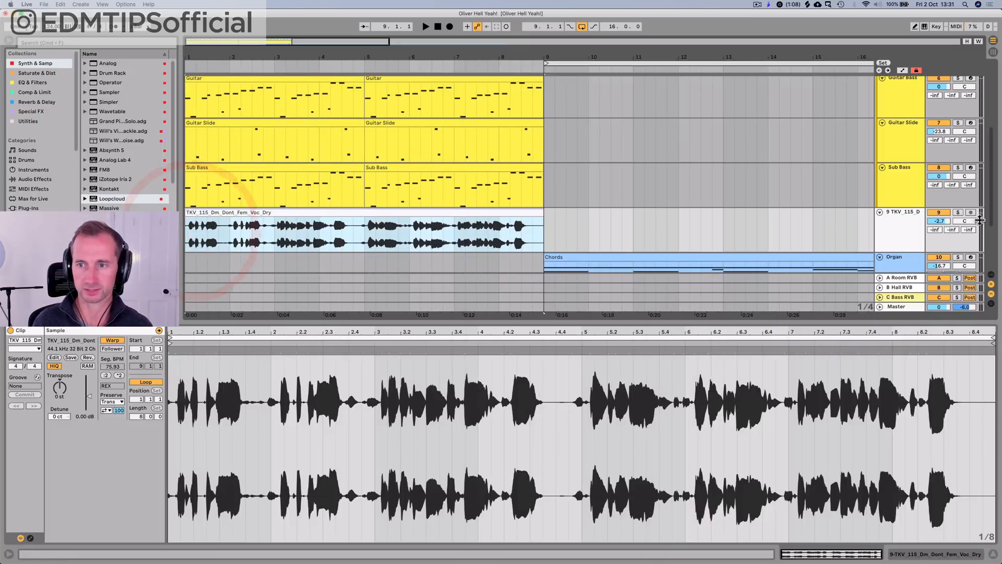
Step: Solo the vocal track and play it from bar 1 to check its timing
click(959, 213)
key(space)
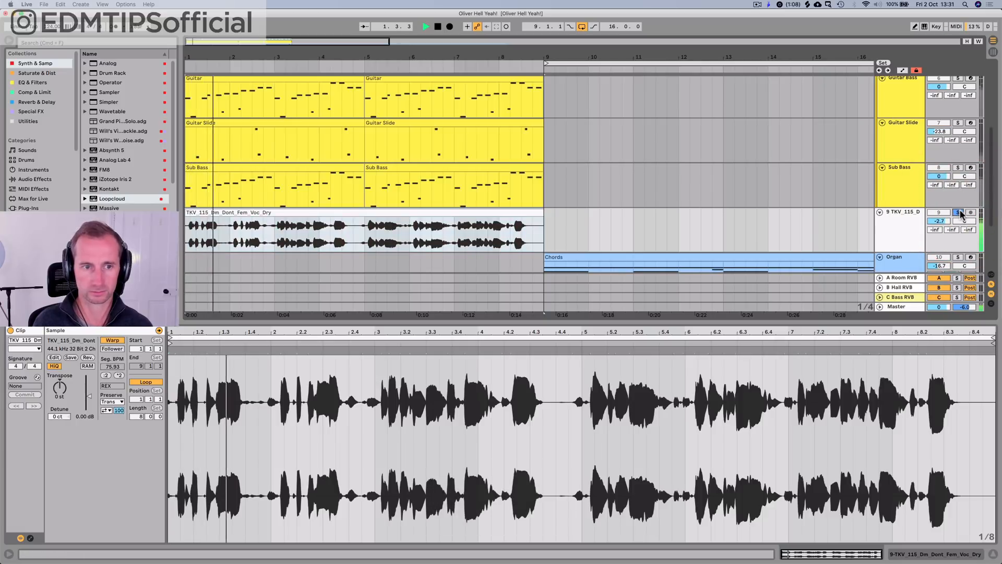
key(k)
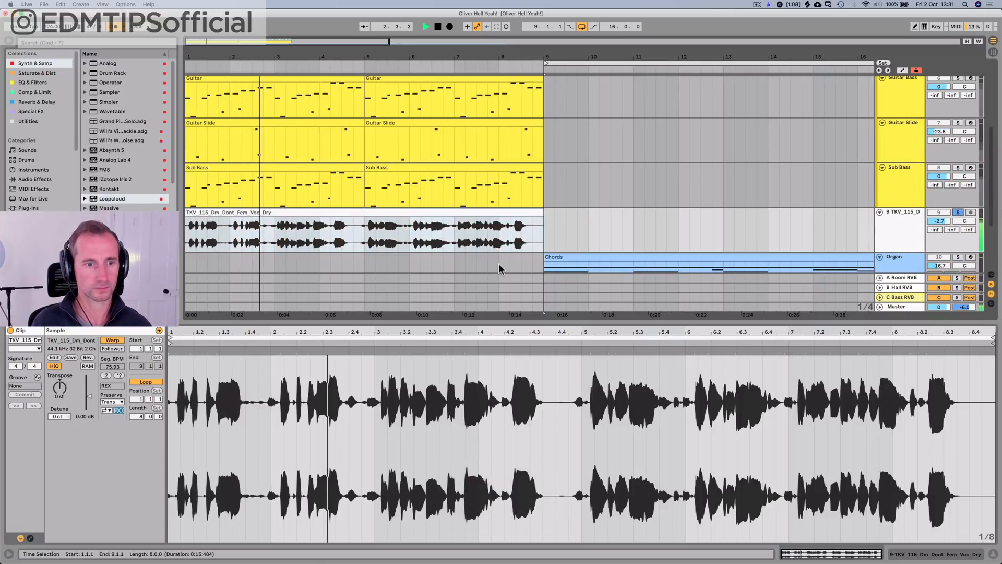
key(space)
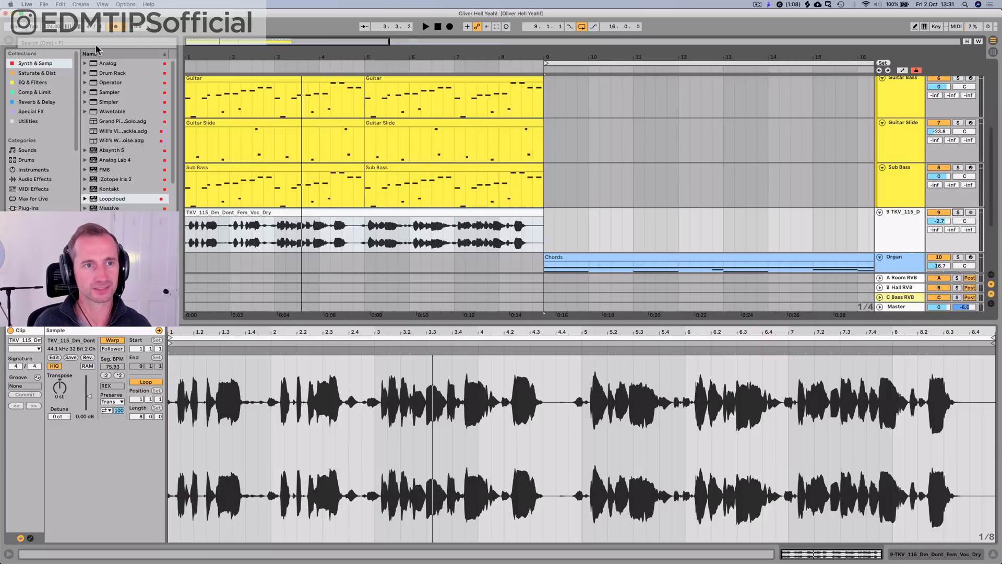
Step: Play the vocal with the full arrangement from bar 1 and open the vocal track's device chain
scroll(259, 182, down, 5)
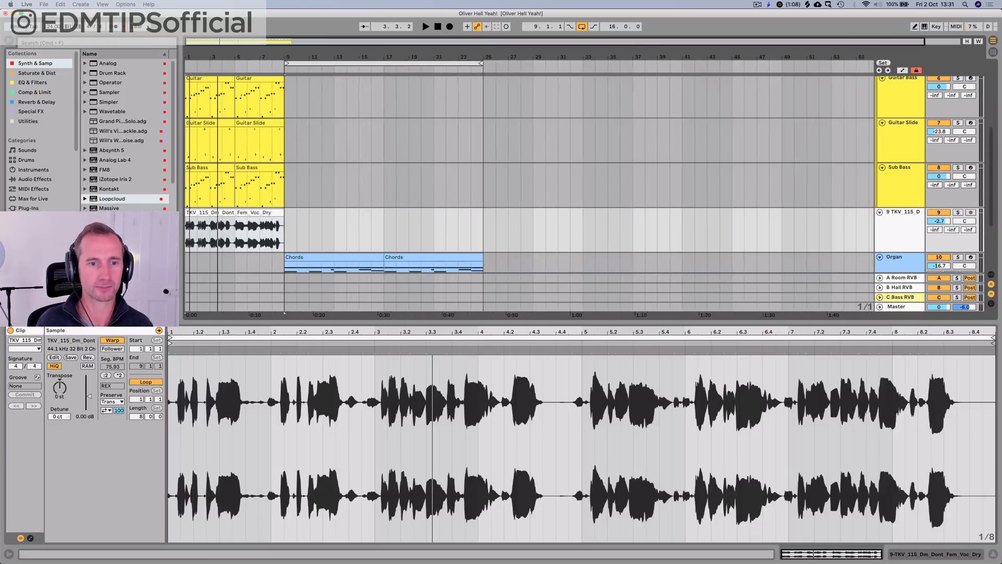
key(space)
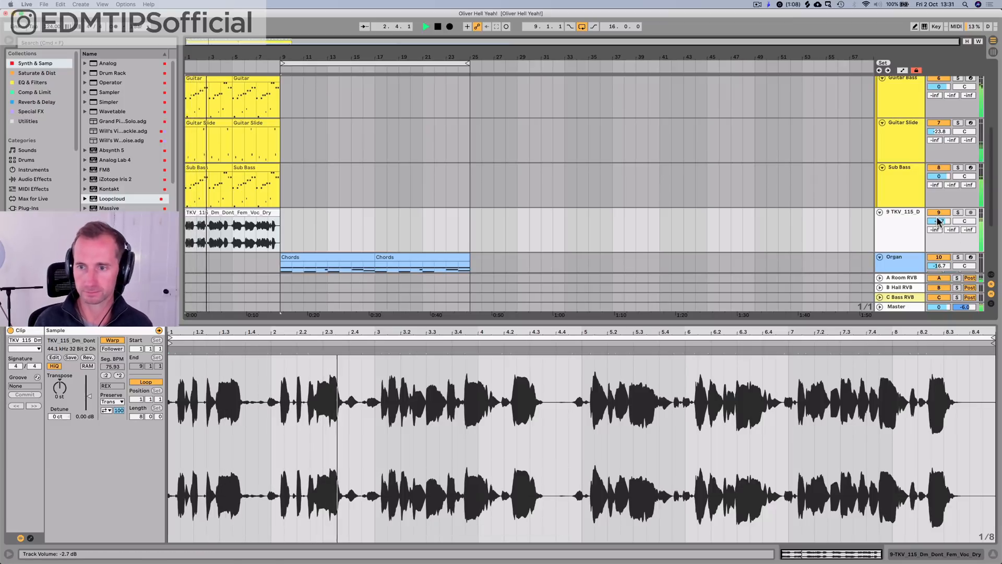
click(903, 228)
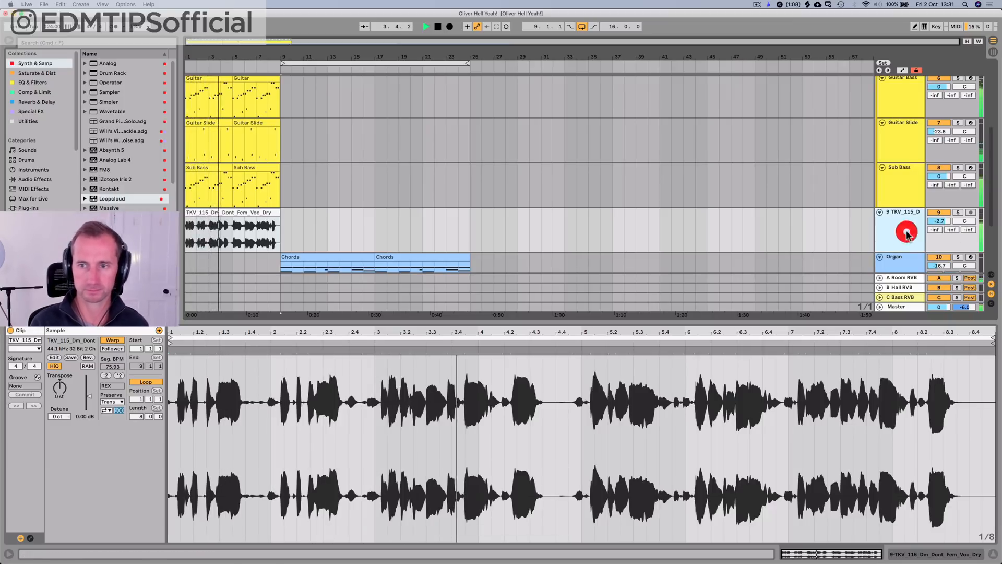
key(shift+Tab)
click(908, 260)
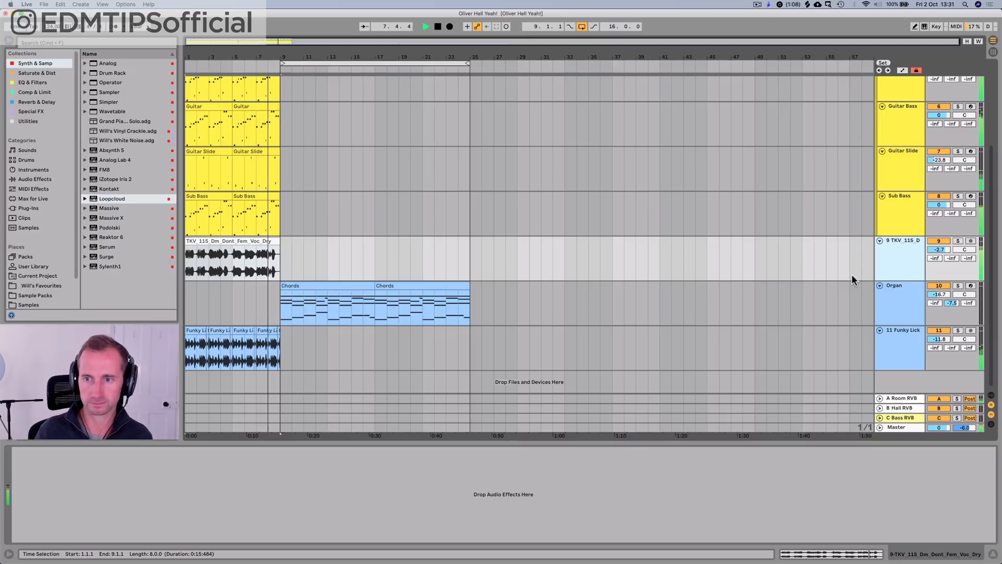
Step: Stop playback, save the set and insert a new audio track beneath the vocal track
key(space)
click(901, 263)
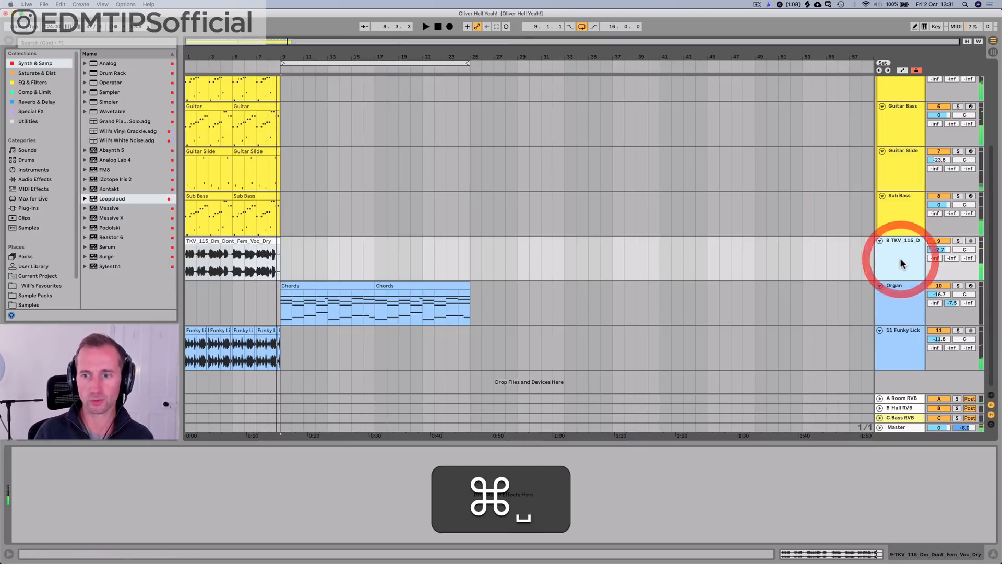
key(super+s)
click(901, 263)
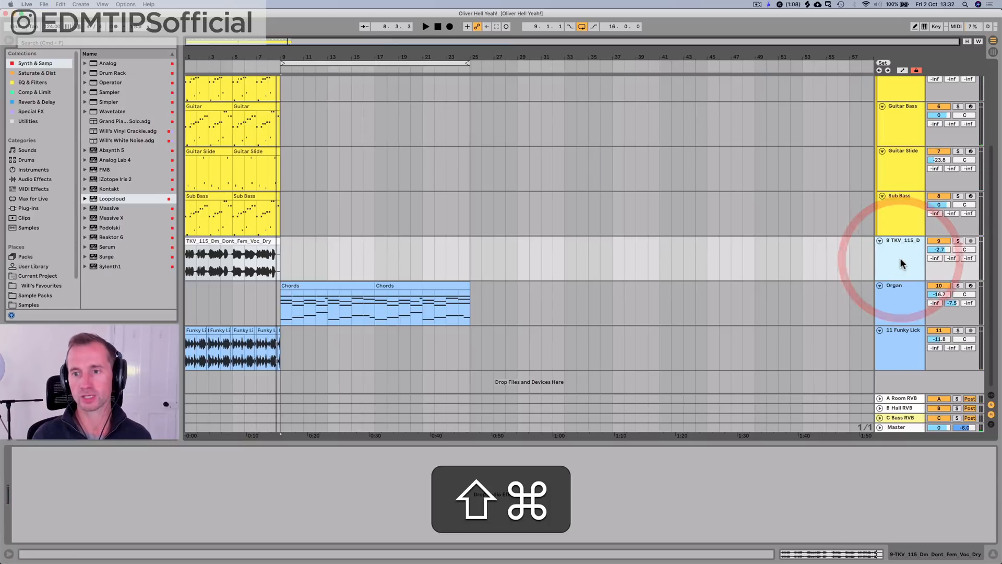
key(super+t)
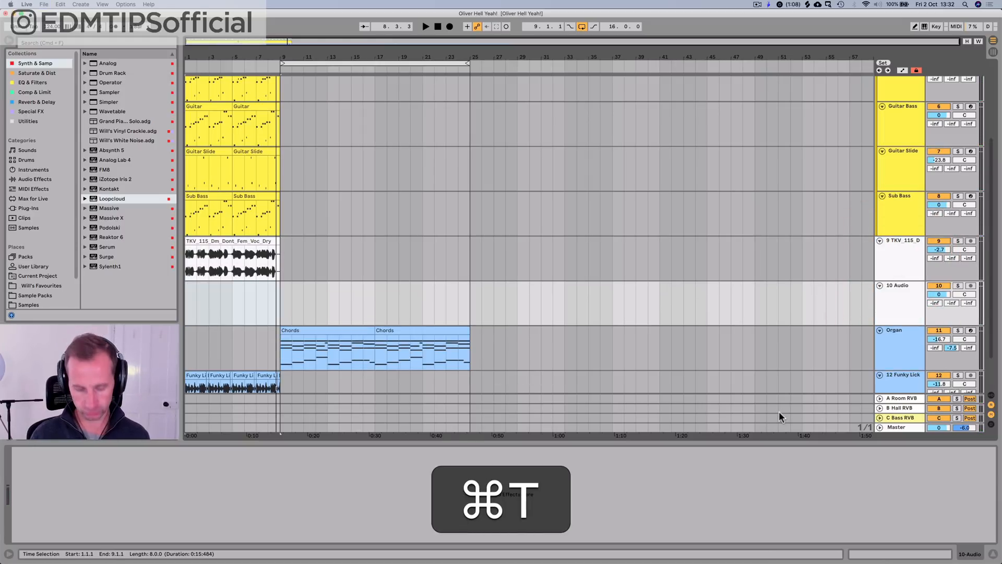
Step: Switch to Loopcloud and preview TKV_115_Dm_Take_Fu_Fem_Voc6.rx2 from the D minor female vocal results
key(super+alt+space)
text(loo)
key(Return)
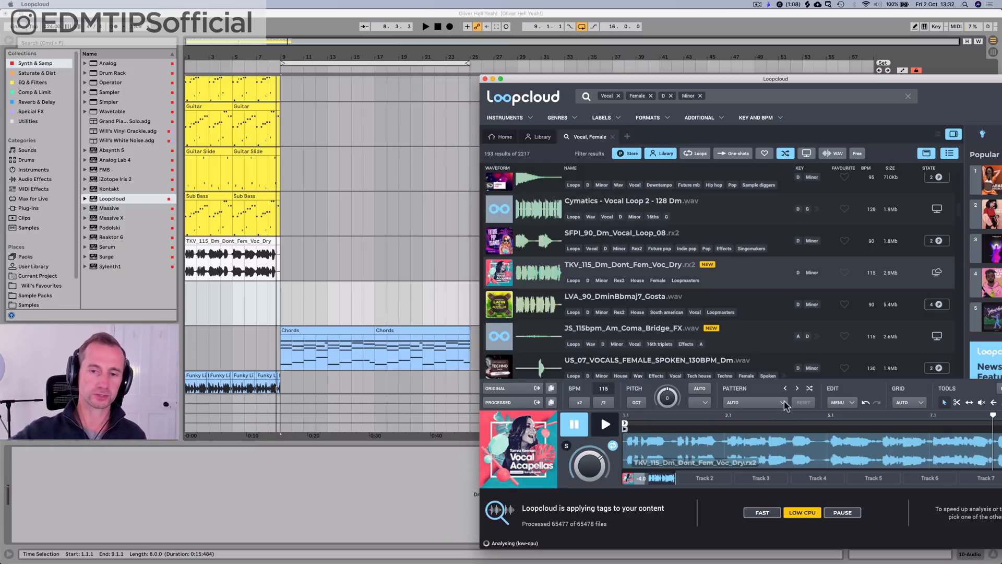
scroll(614, 277, down, 3)
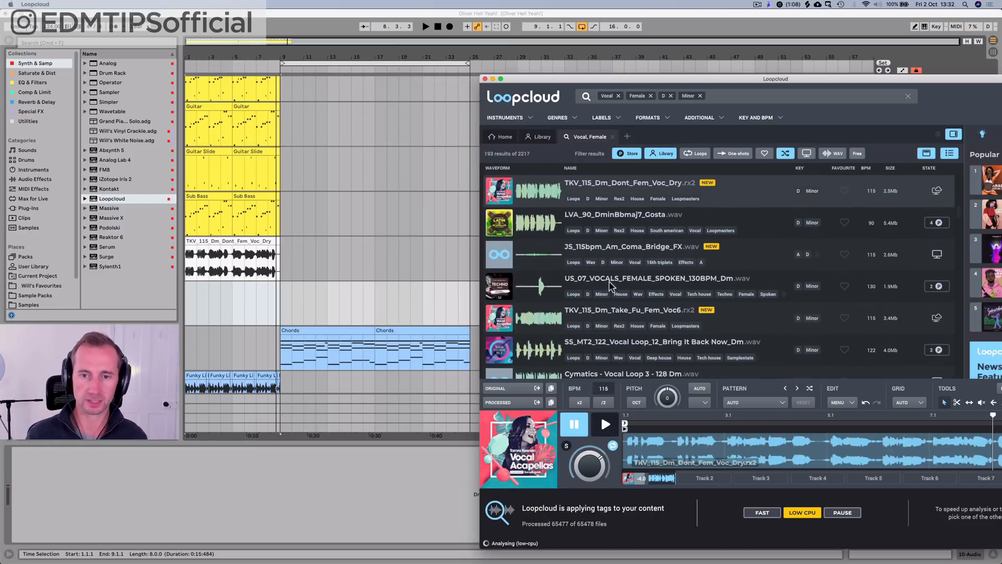
click(614, 249)
click(626, 312)
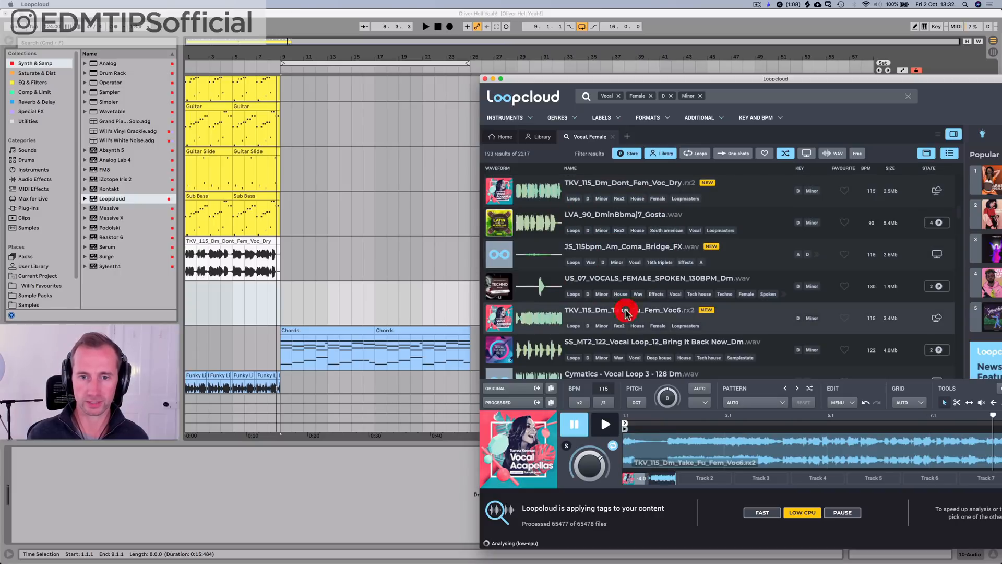
click(605, 424)
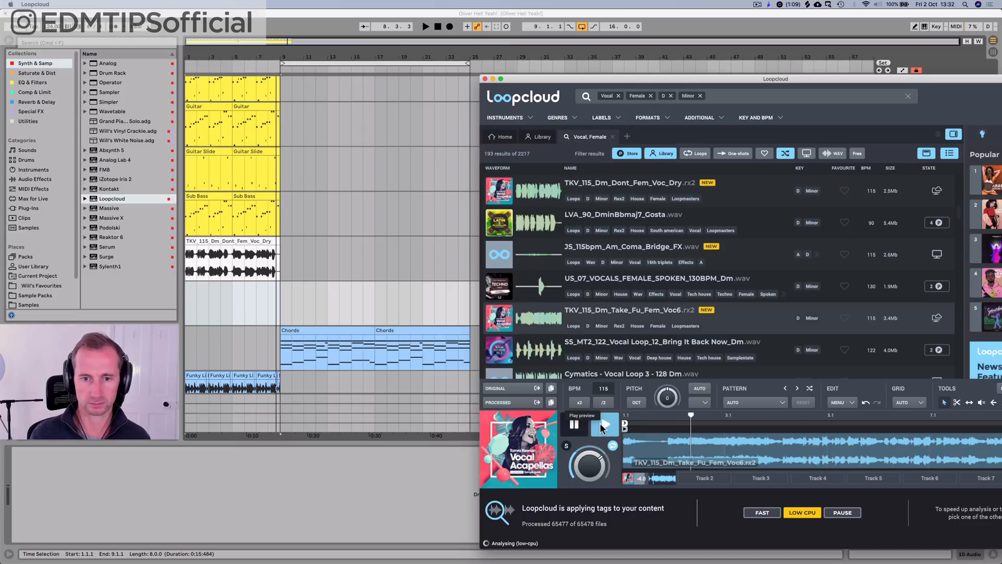
click(600, 423)
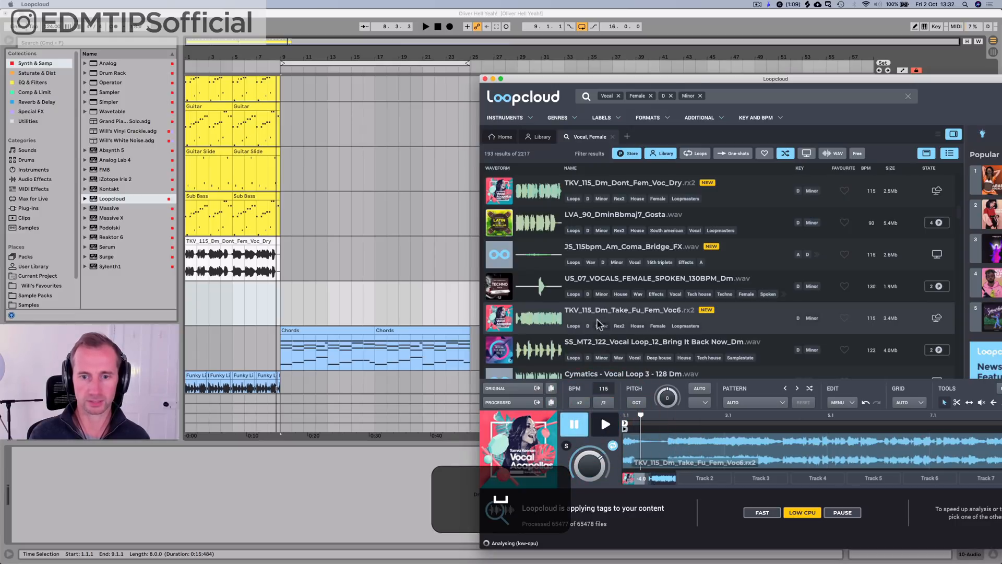
Step: Place TKV_115_Dm_Take_Fu_Fem_Voc6 on the new audio track, trim its start to bar 2 and play it from bar 9
drag(592, 313, 170, 288)
click(284, 311)
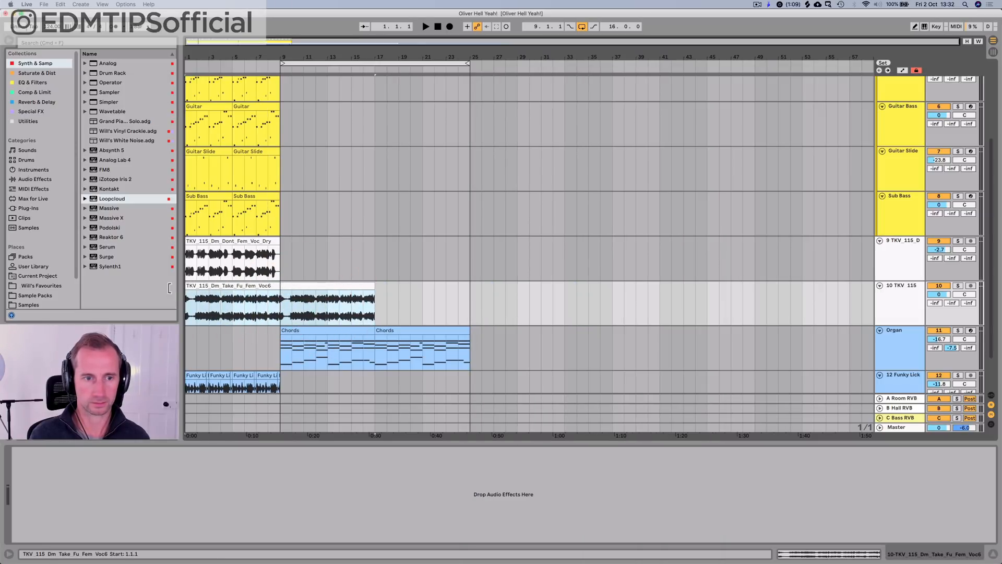
click(196, 287)
click(279, 305)
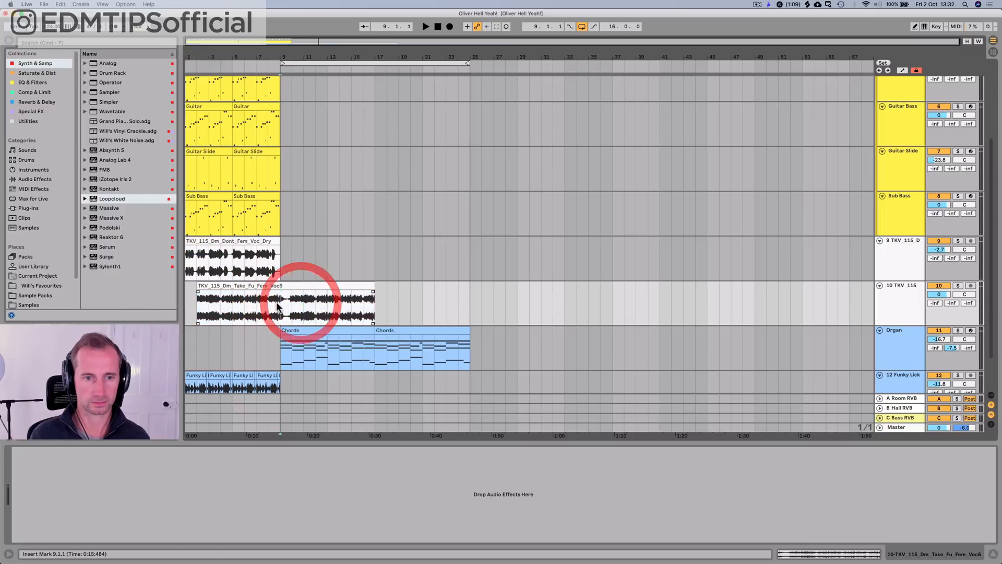
key(space)
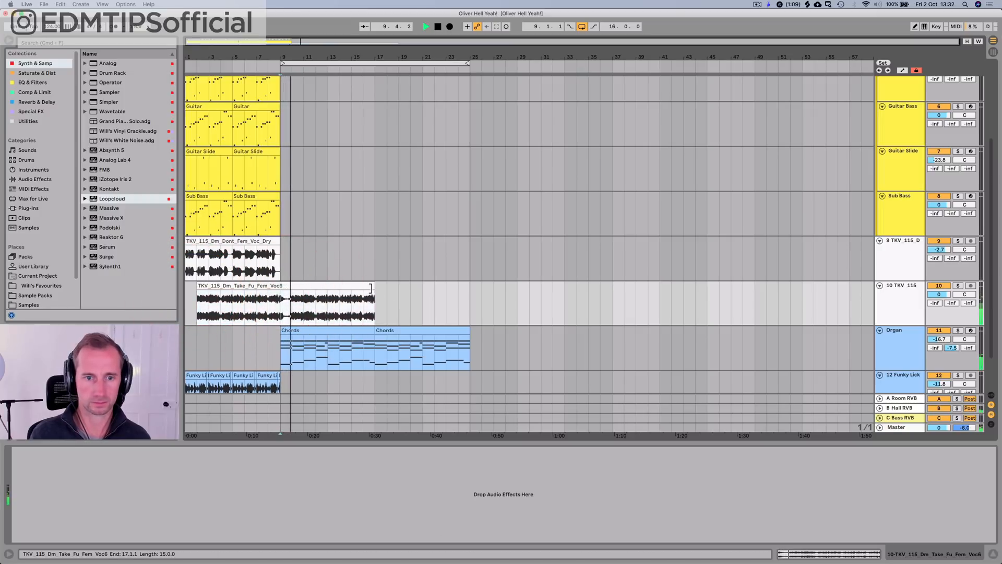
Step: Extend the end of the Take_Fu vocal clip slightly past bar 17 and open its sample settings during playback
drag(374, 287, 380, 287)
key(super)
click(380, 297)
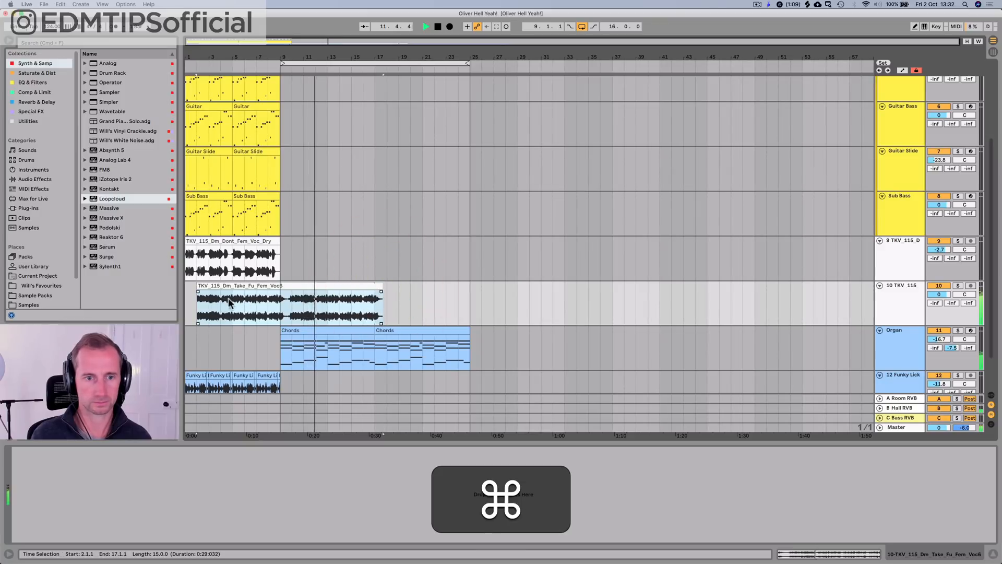
double_click(310, 289)
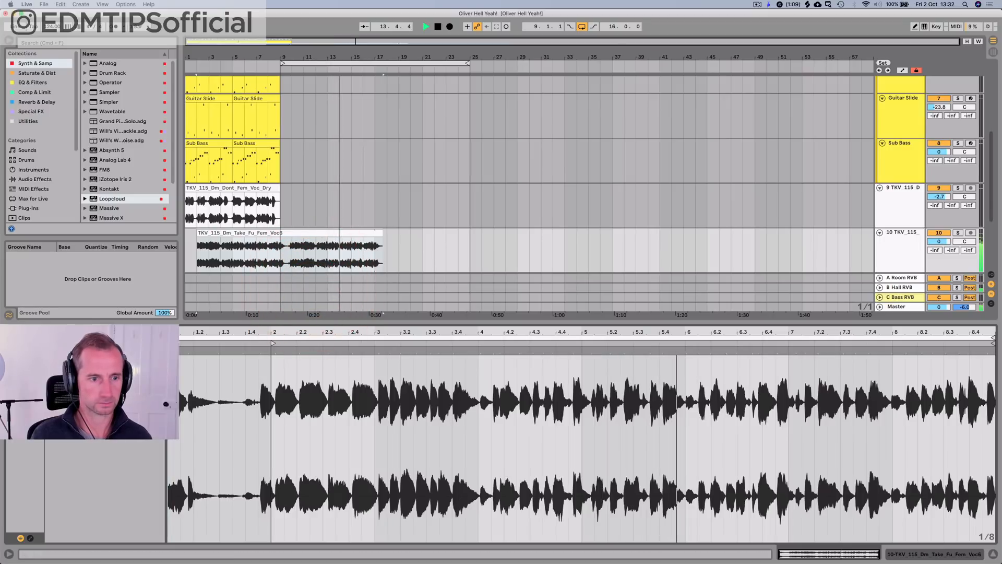
click(109, 444)
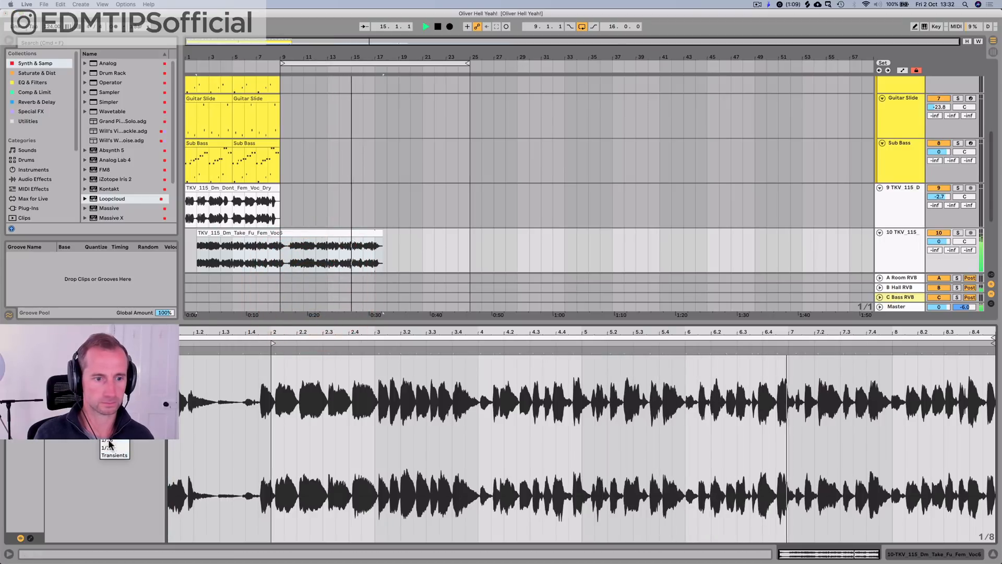
key(shift+Tab)
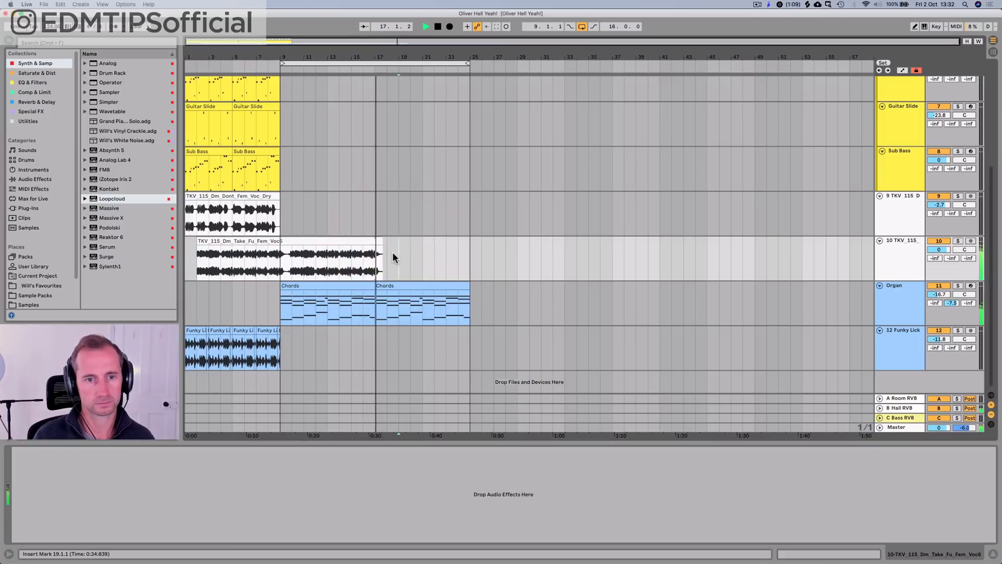
Step: Stop playback and delete the Take_Fu vocal clip from its track
key(space)
click(317, 243)
key(BackSpace)
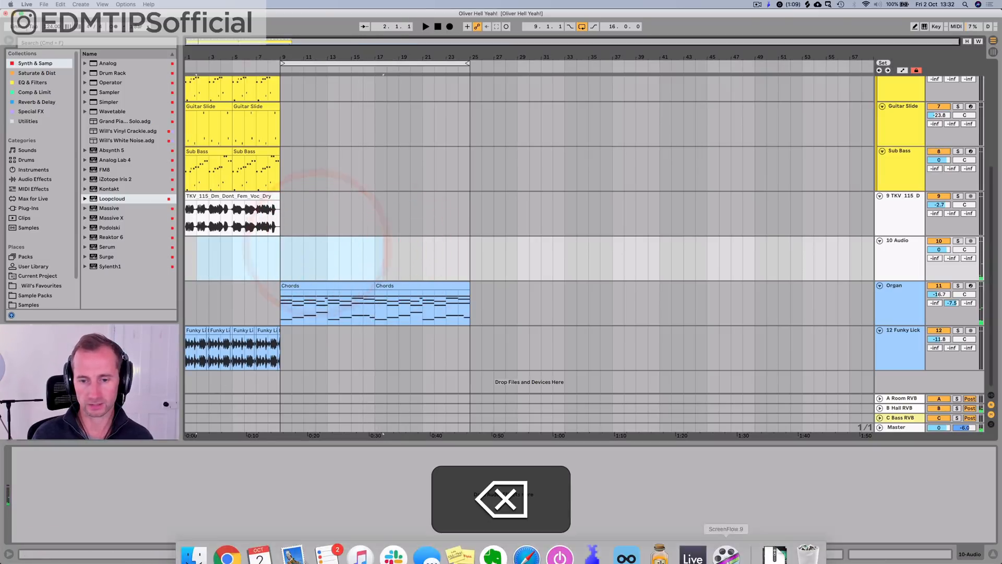
Step: Return to Loopcloud, preview TKV_115_Dm_Burn_Fem_Voc.wav and browse the other vocal results while it plays
click(629, 543)
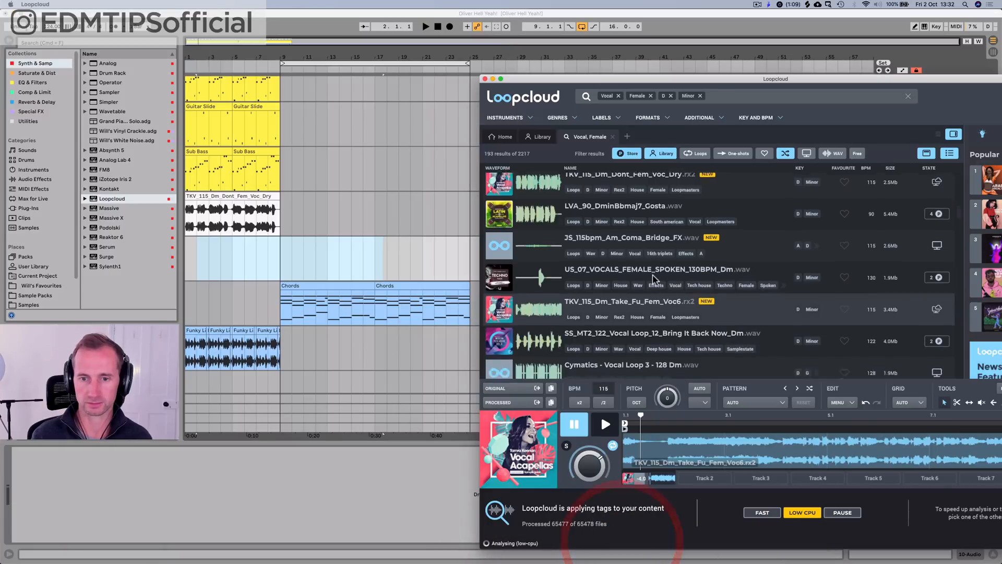
scroll(653, 278, down, 10)
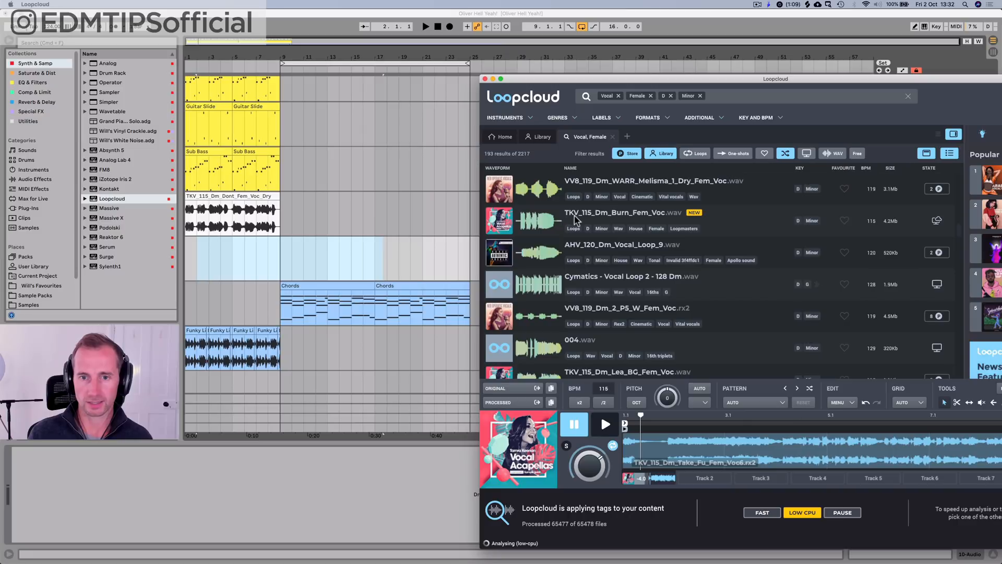
click(574, 219)
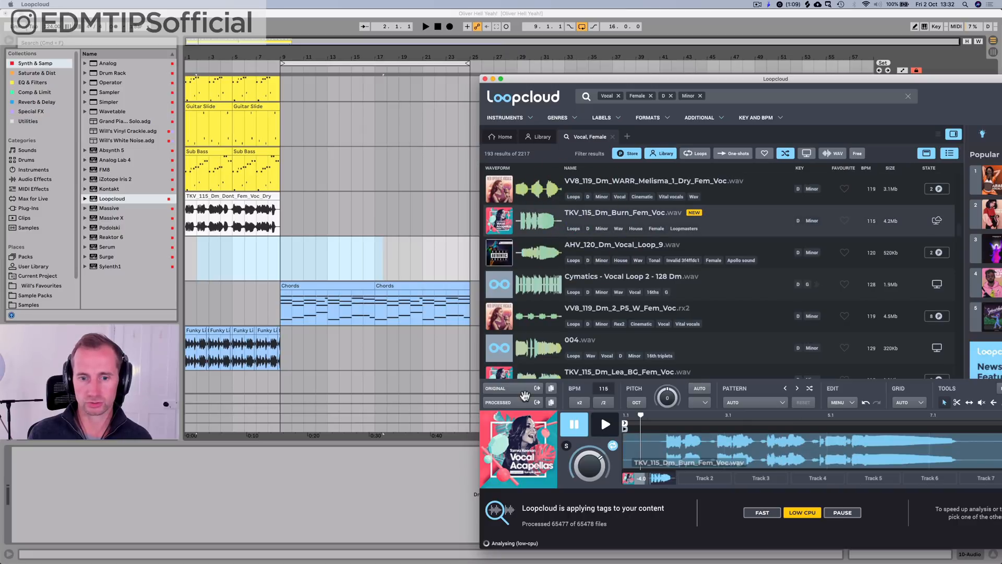
click(605, 423)
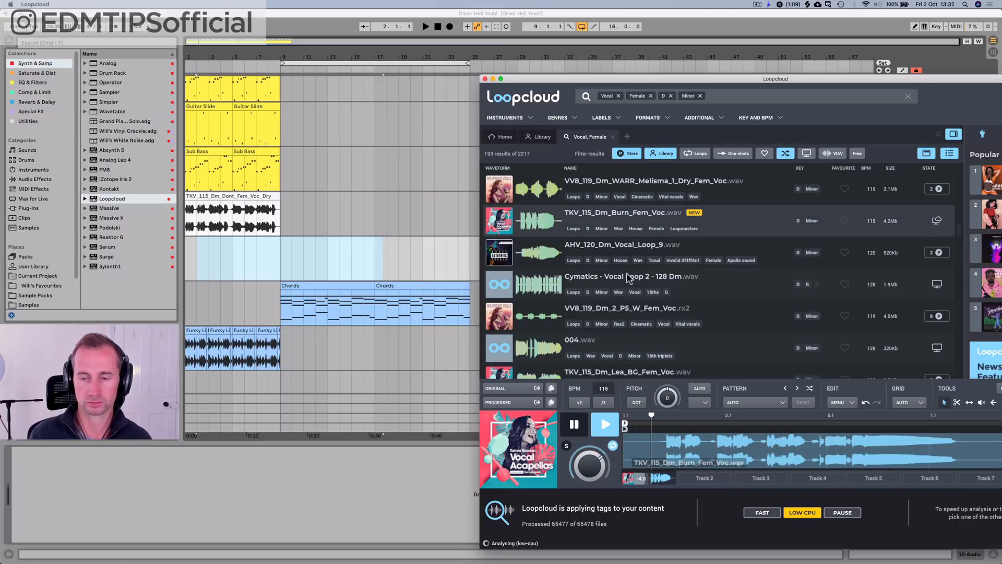
scroll(634, 229, down, 5)
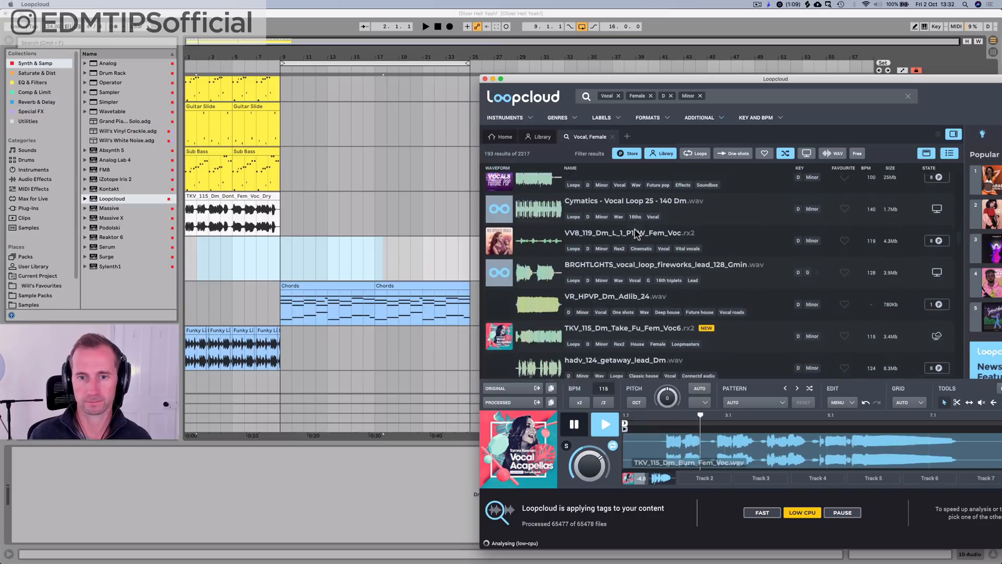
scroll(634, 230, down, 1)
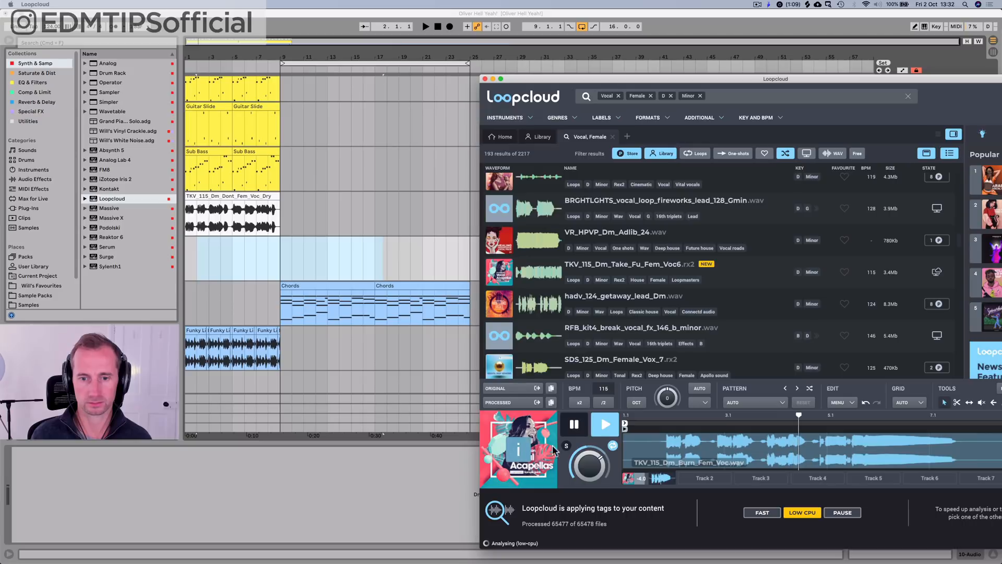
scroll(592, 297, up, 5)
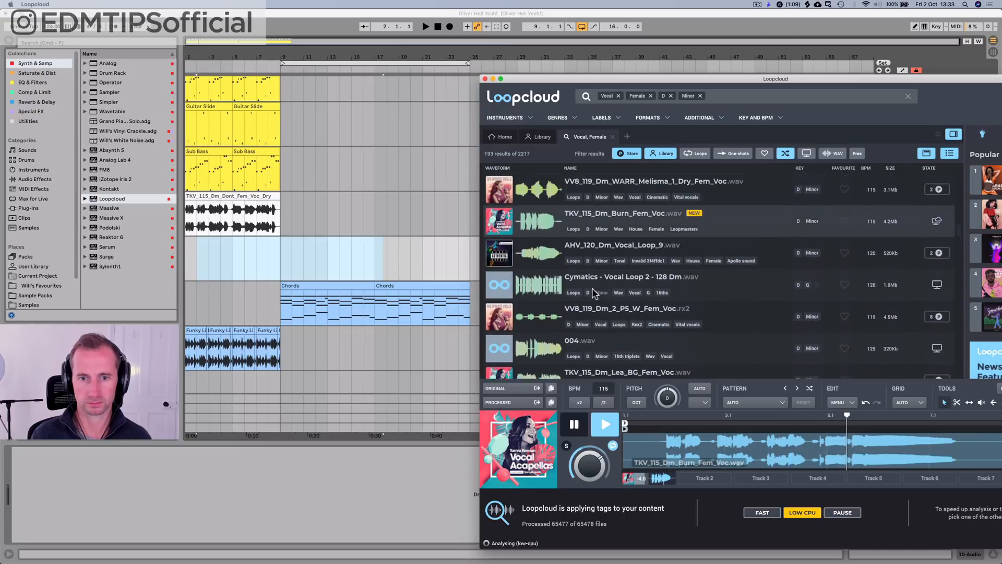
Step: Place TKV_115_Dm_Burn_Fem_Voc.wav at bar 9 on the empty audio track and quit Loopcloud
drag(587, 299, 278, 253)
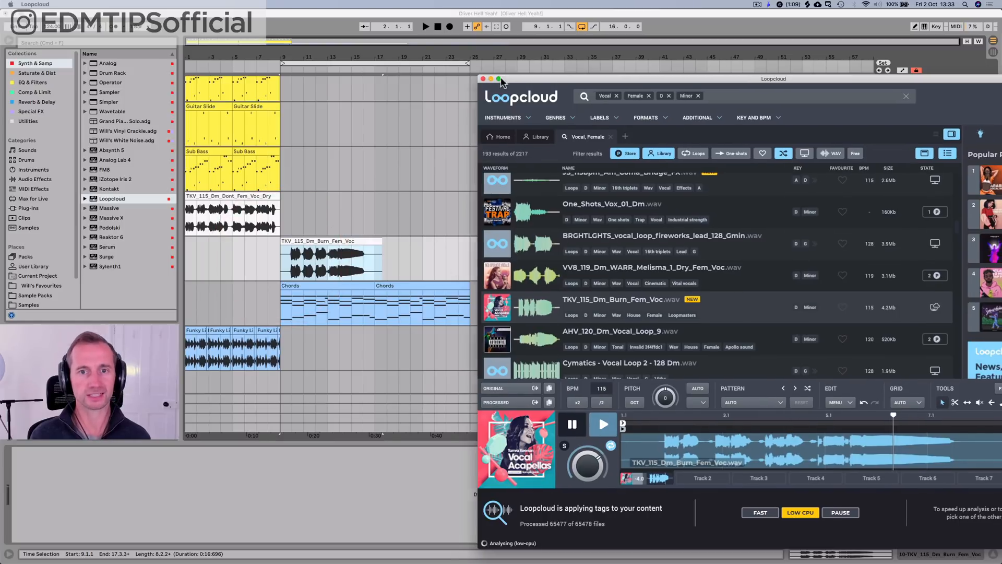
drag(501, 82, 476, 61)
mouse_move(629, 554)
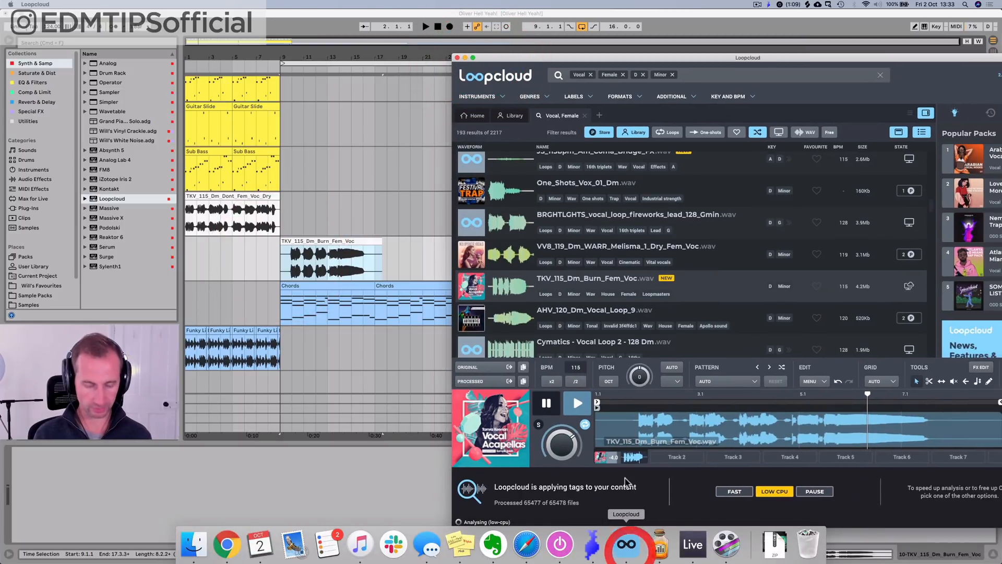
key(super+q)
click(730, 303)
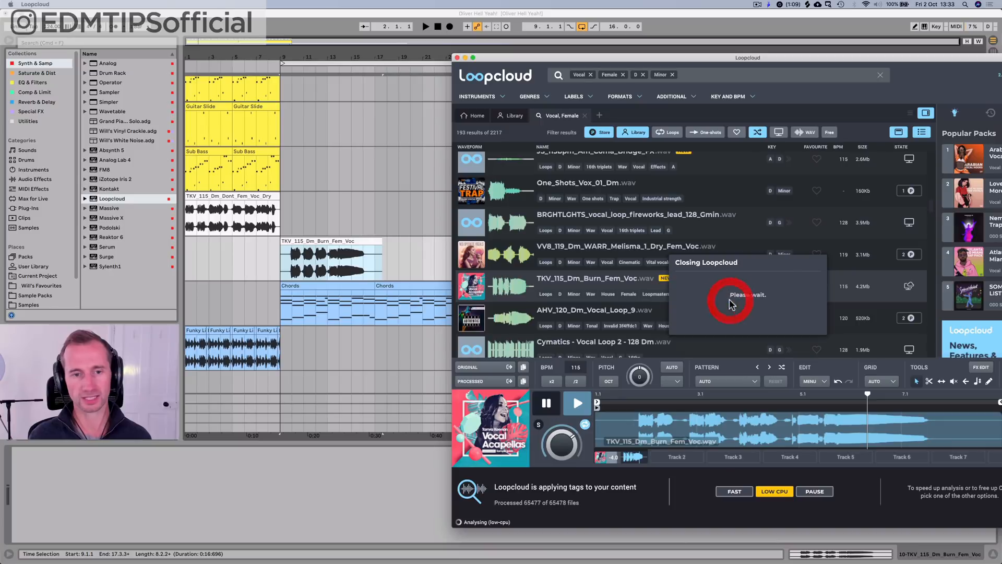
Step: Warp the Burn vocal clip with a segment tempo of 115 BPM in Complex Pro mode
click(286, 267)
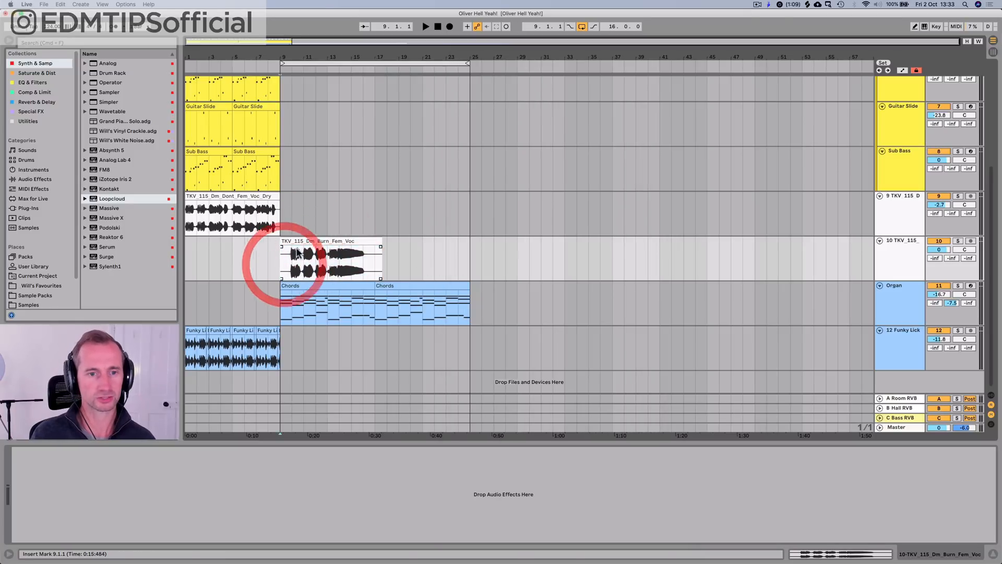
double_click(285, 268)
click(113, 341)
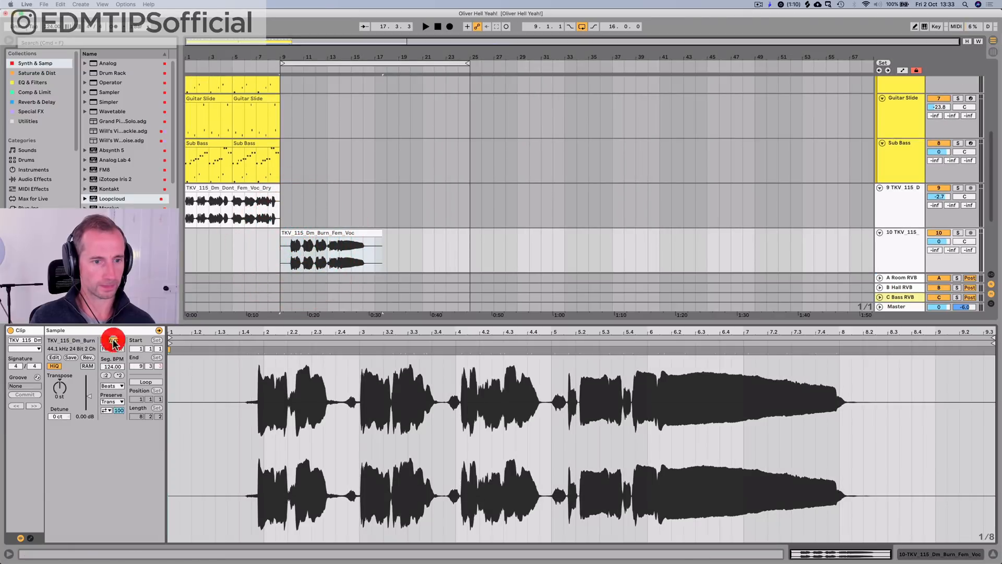
click(112, 367)
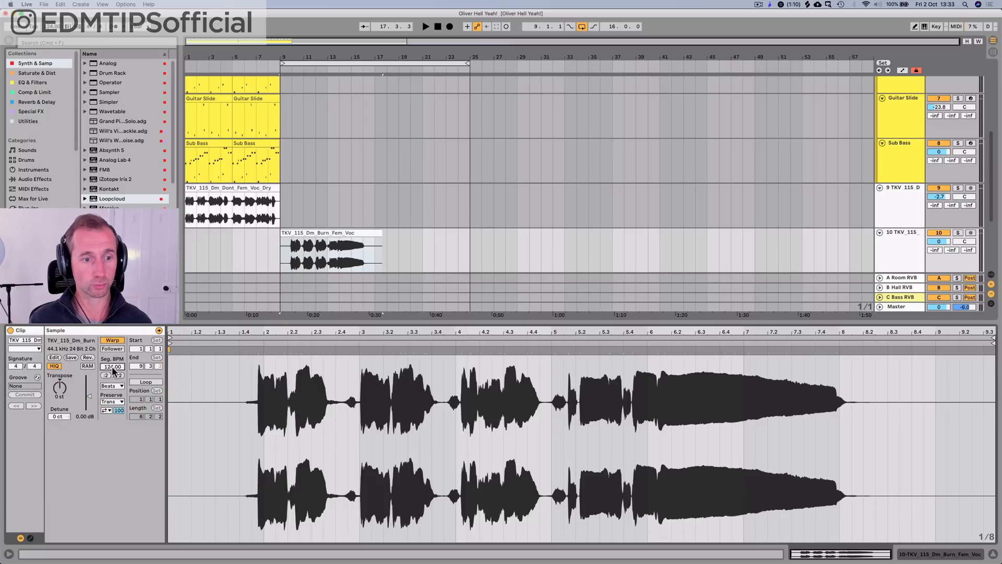
text(15)
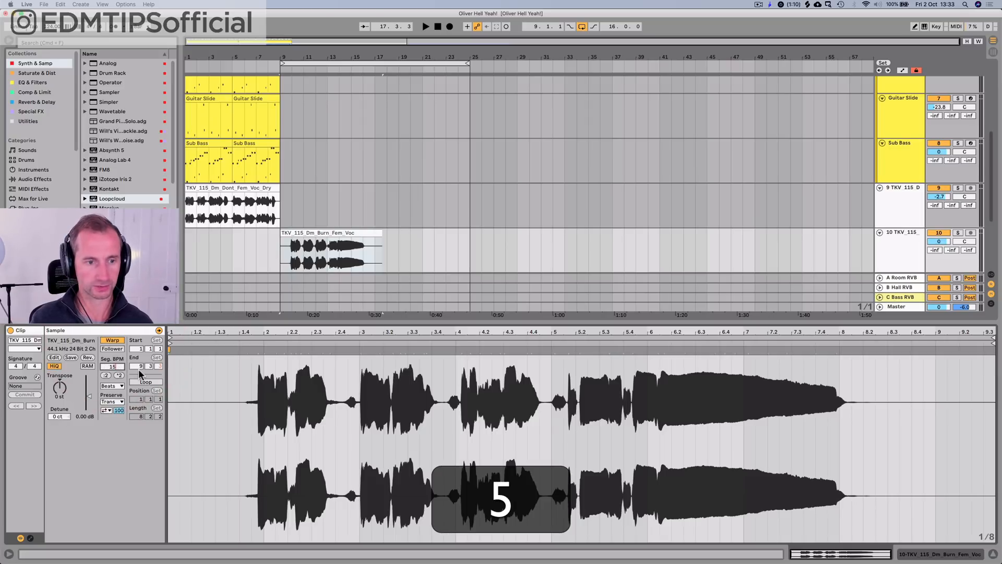
key(BackSpace)
text(15)
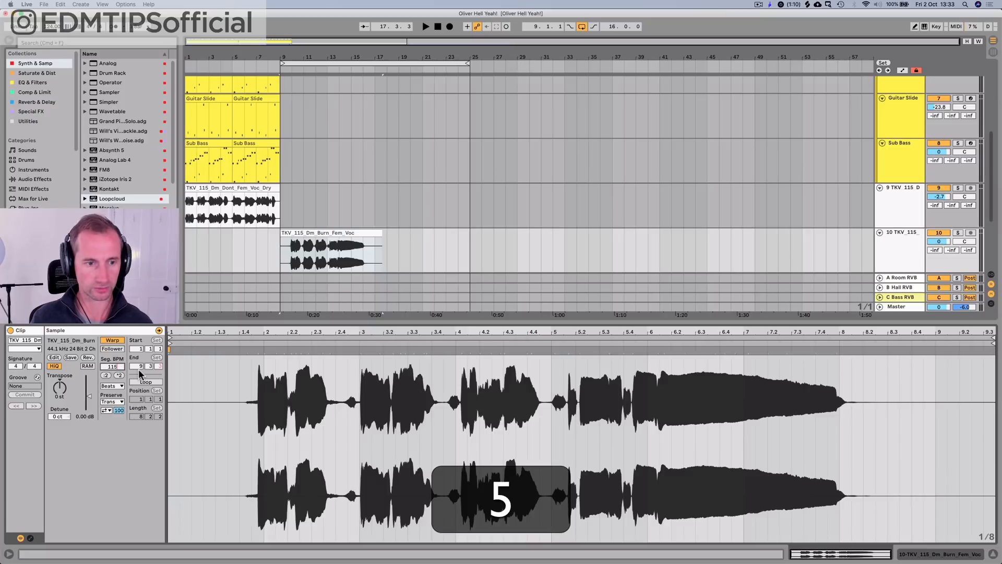
key(Return)
click(112, 386)
click(116, 435)
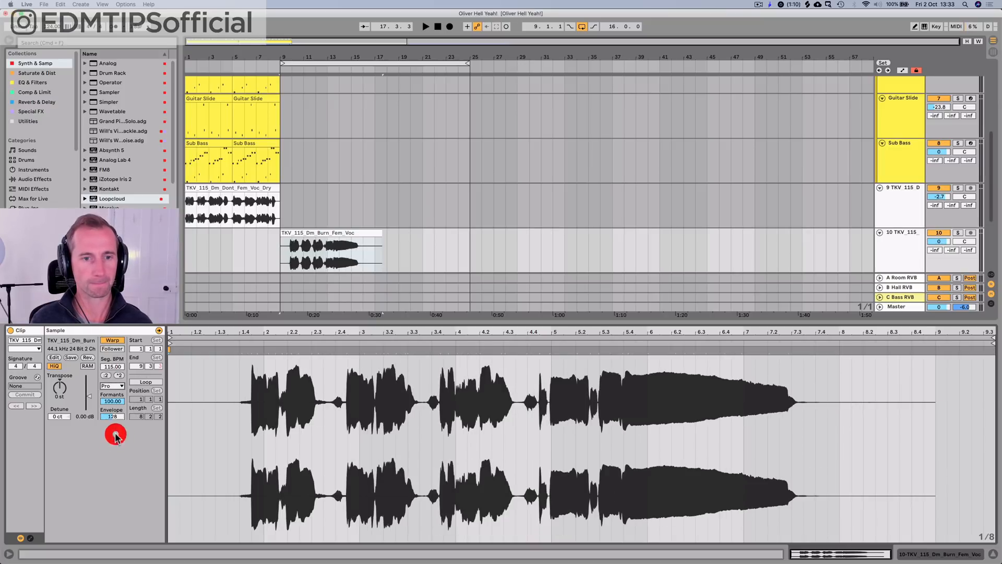
Step: Move the Burn vocal clip to start at bar 8 and play the transition into bar 9
key(space)
key(space)
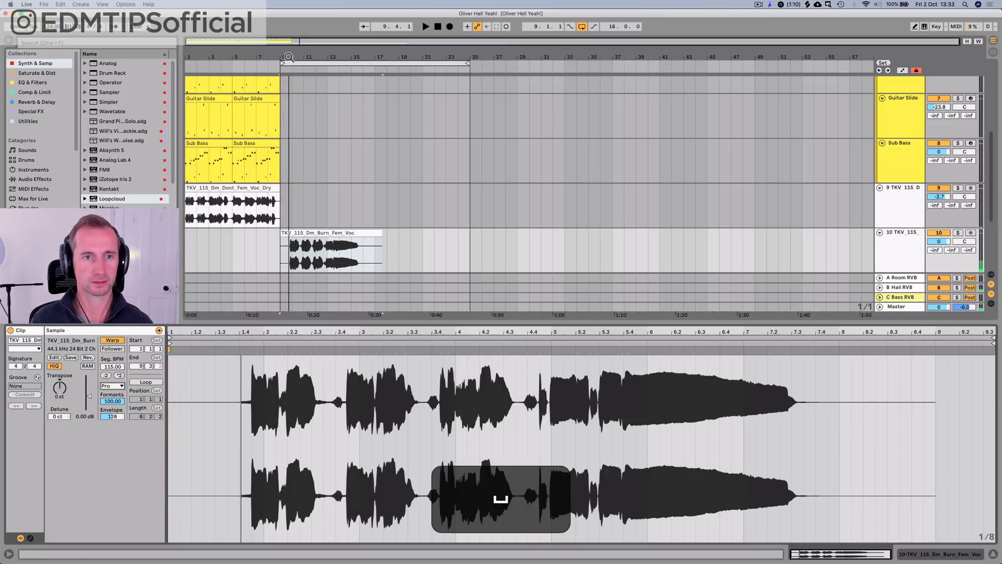
drag(289, 57, 349, 96)
mouse_move(363, 235)
mouse_down()
mouse_move(290, 239)
mouse_move(293, 230)
mouse_up()
key(space)
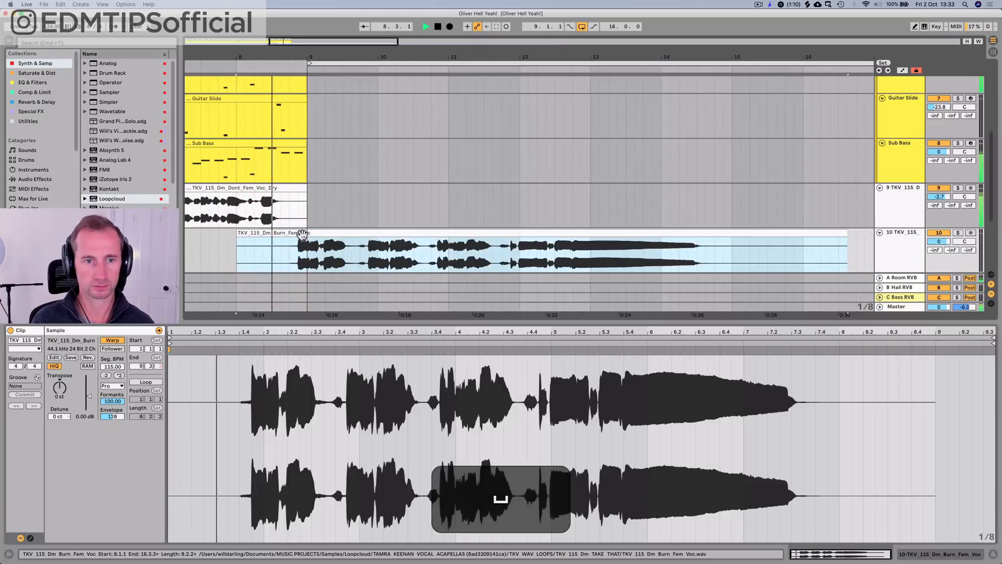
key(space)
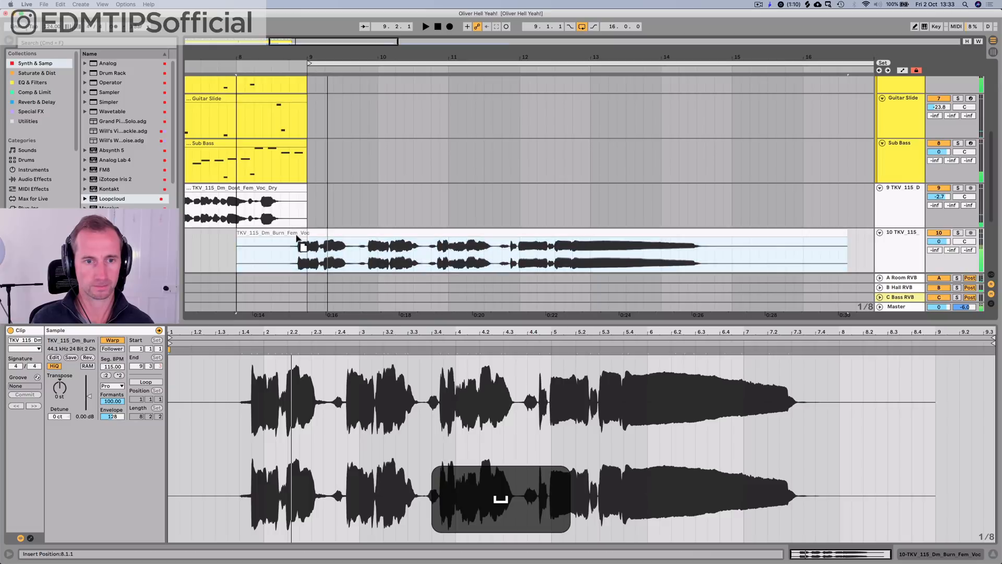
Step: Nudge the Burn vocal clip so its first phrase lands on bar 9 and lower its track volume to -7.7 dB during playback
drag(297, 237, 308, 233)
click(241, 258)
key(space)
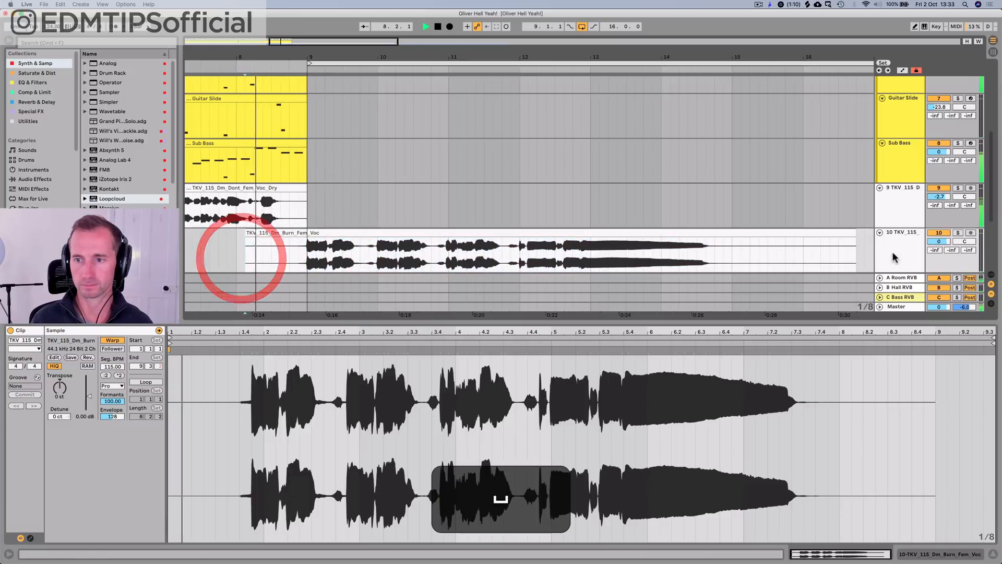
mouse_move(939, 241)
mouse_down()
mouse_move(938, 261)
mouse_move(939, 241)
mouse_up()
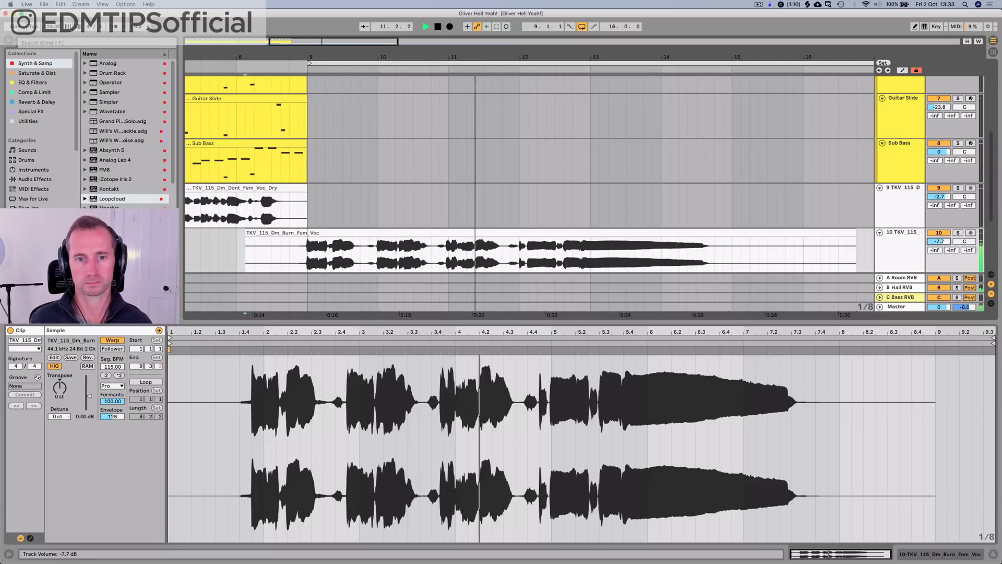
key(space)
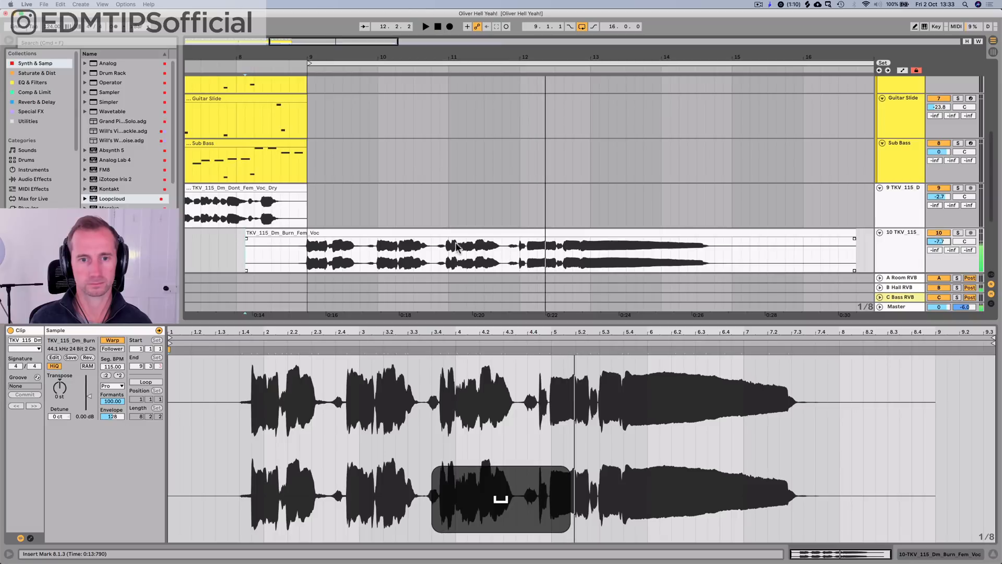
Step: Split the Burn vocal clip at 10.4.1 and shift the phrase after the cut slightly earlier, with the two parts still meeting at 10.4.1
click(431, 256)
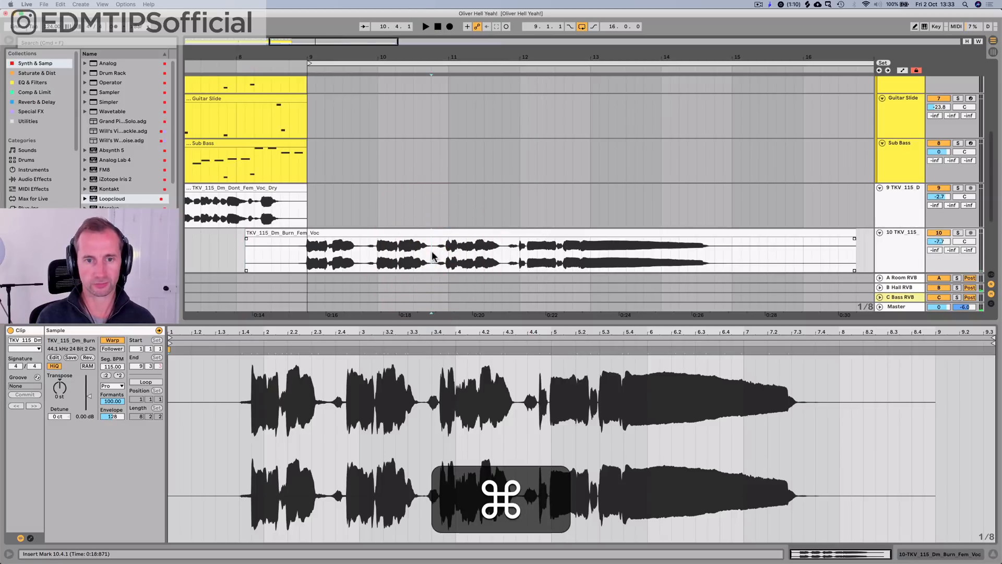
key(super+e)
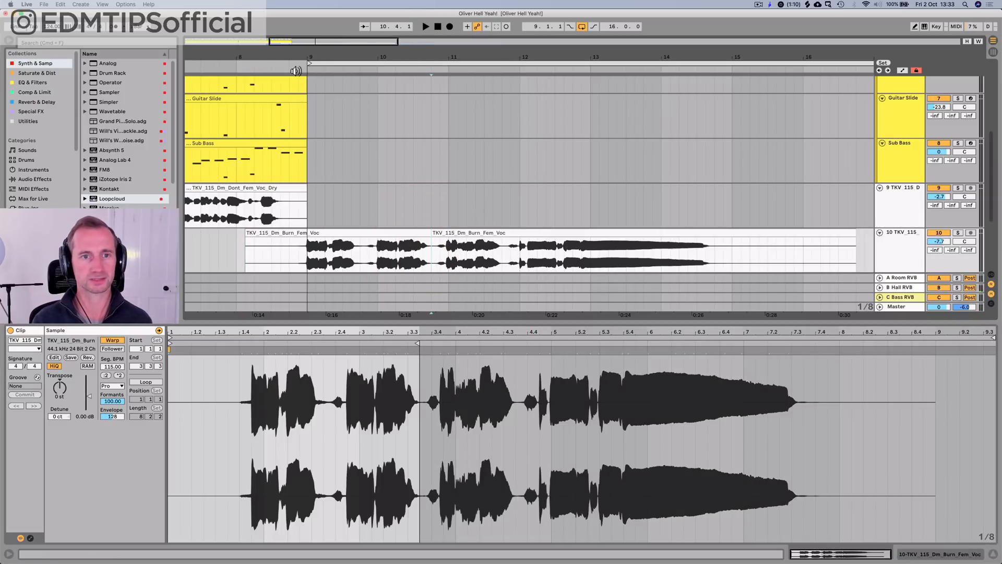
drag(446, 56, 518, 56)
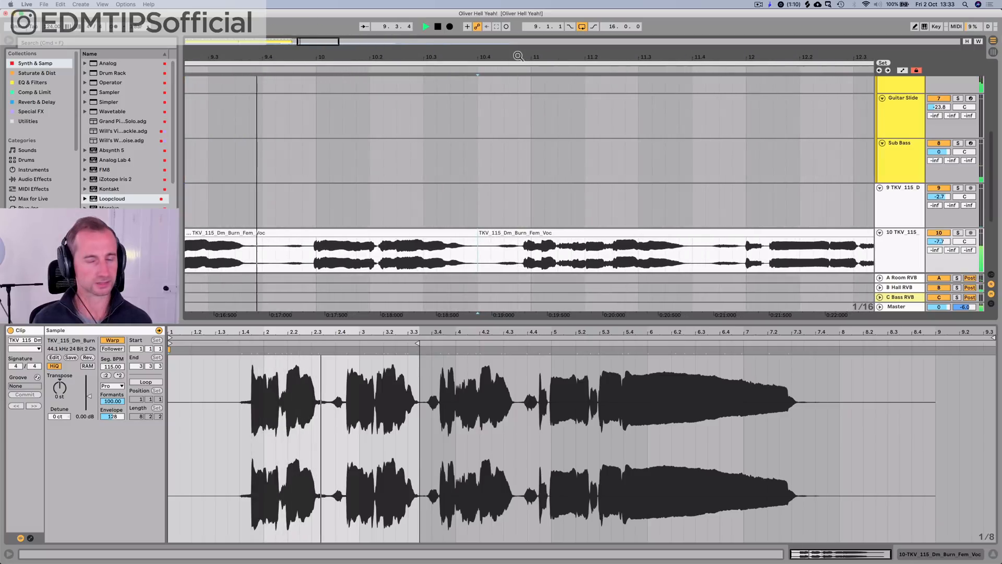
key(space)
click(551, 233)
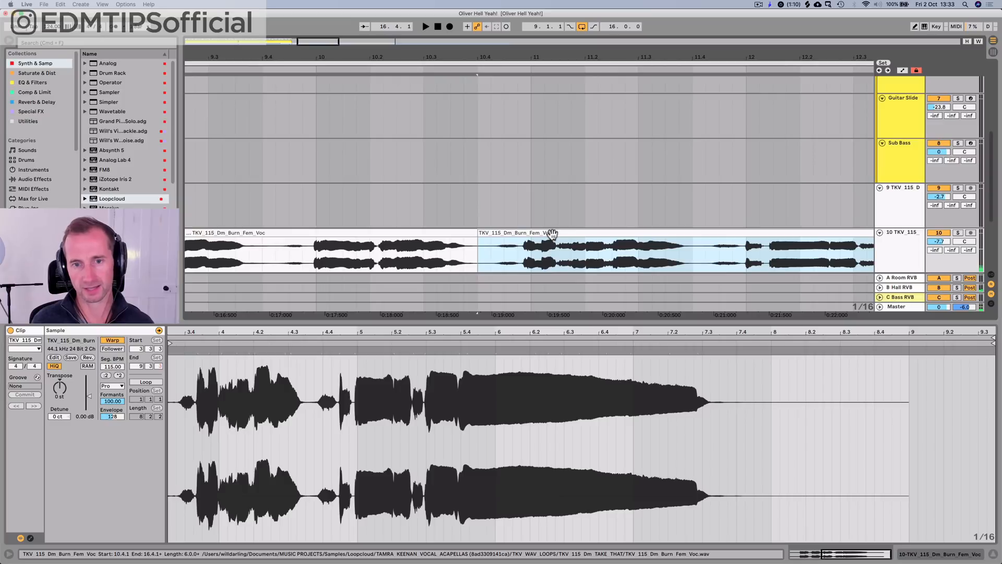
mouse_move(552, 233)
mouse_down()
mouse_move(542, 240)
mouse_move(542, 230)
mouse_up()
click(475, 232)
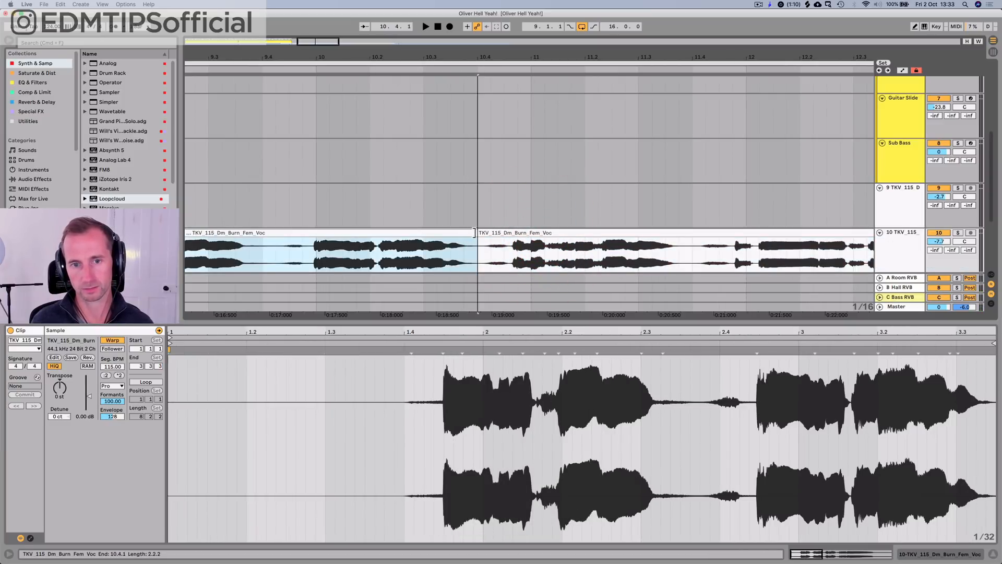
Step: Audition the Burn vocal, delete the section from 11.4.1 to 11.4.3 and move the final phrase earlier to start at about 11.4.2
click(348, 142)
key(space)
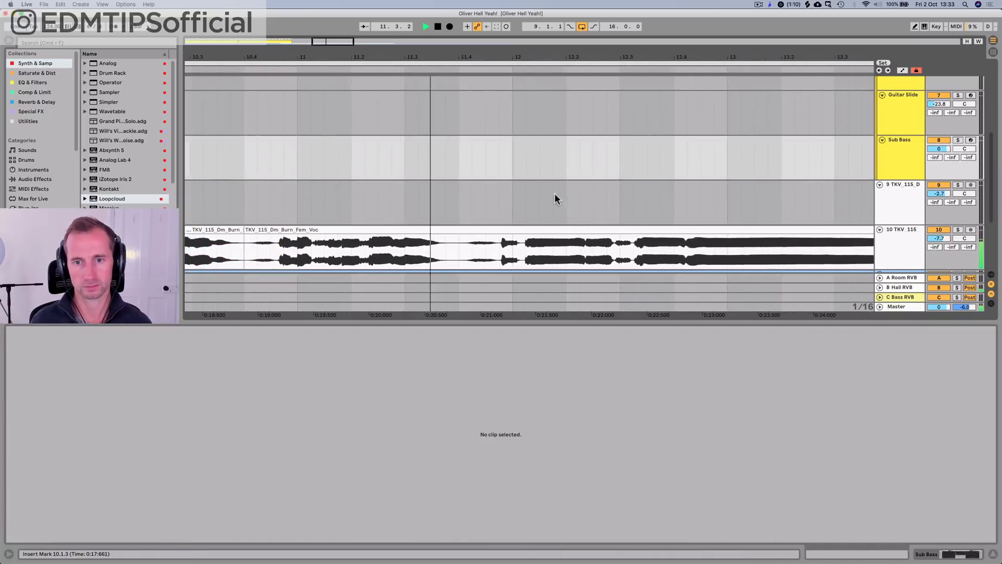
key(space)
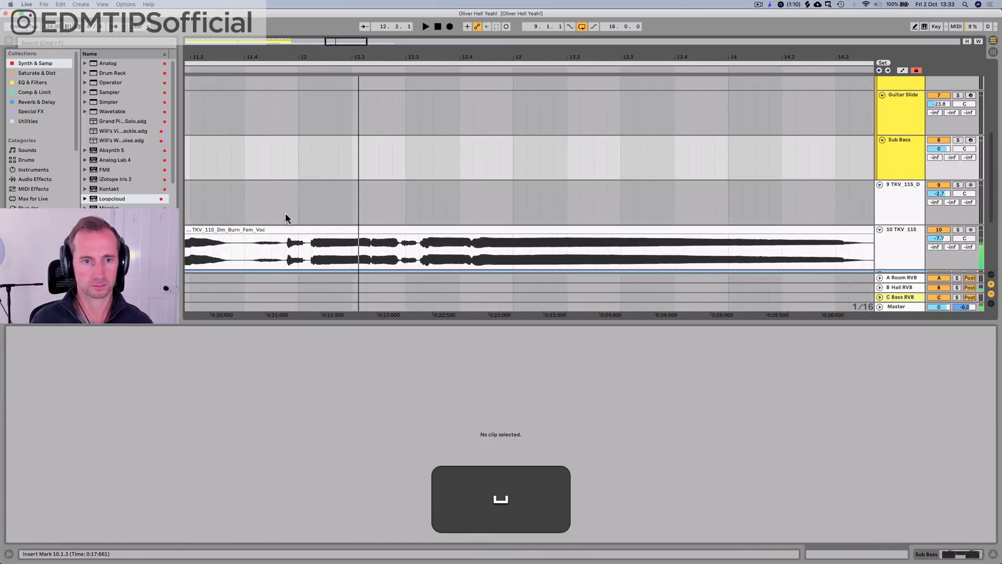
click(311, 246)
click(249, 253)
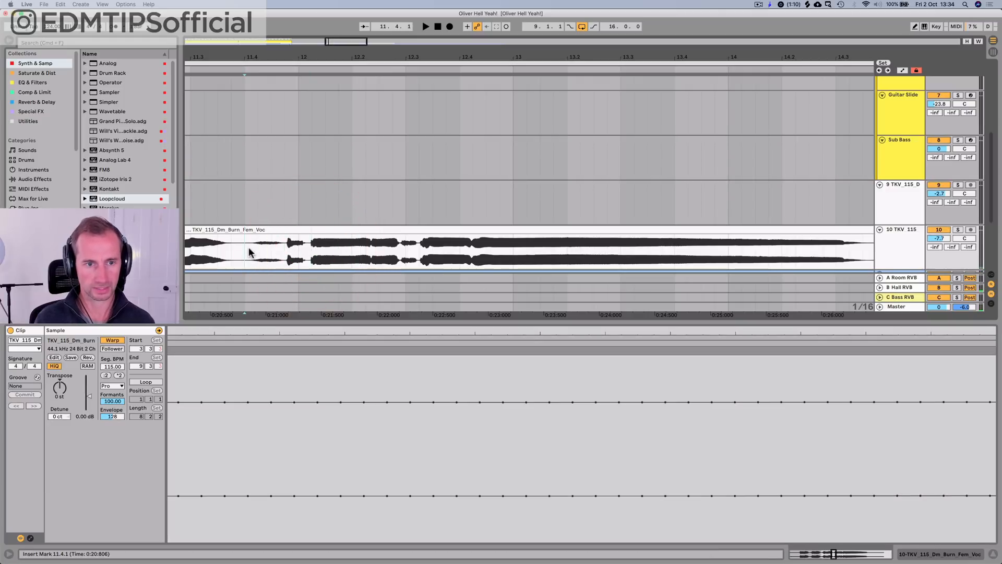
drag(249, 253, 265, 251)
key(BackSpace)
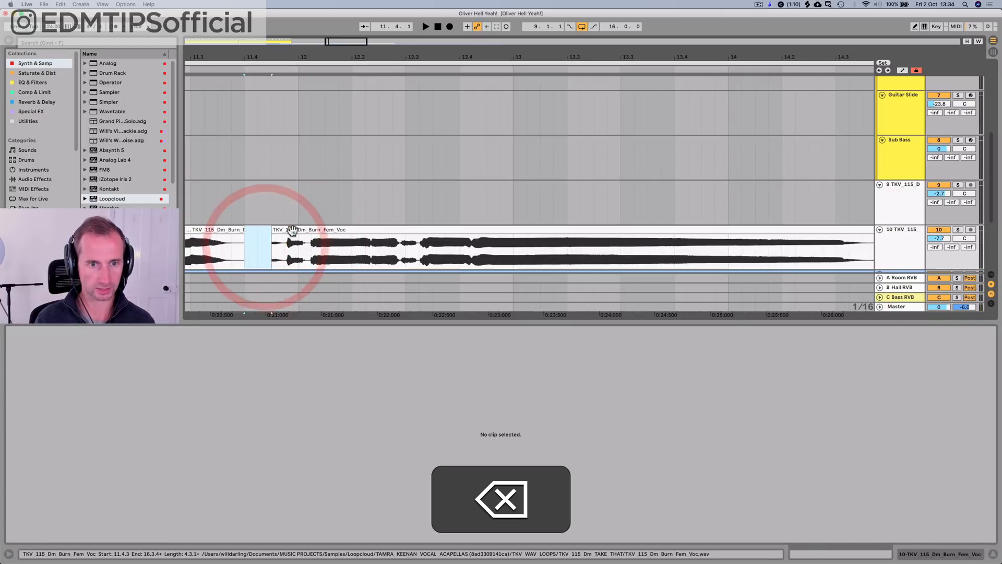
click(280, 233)
drag(280, 231, 269, 231)
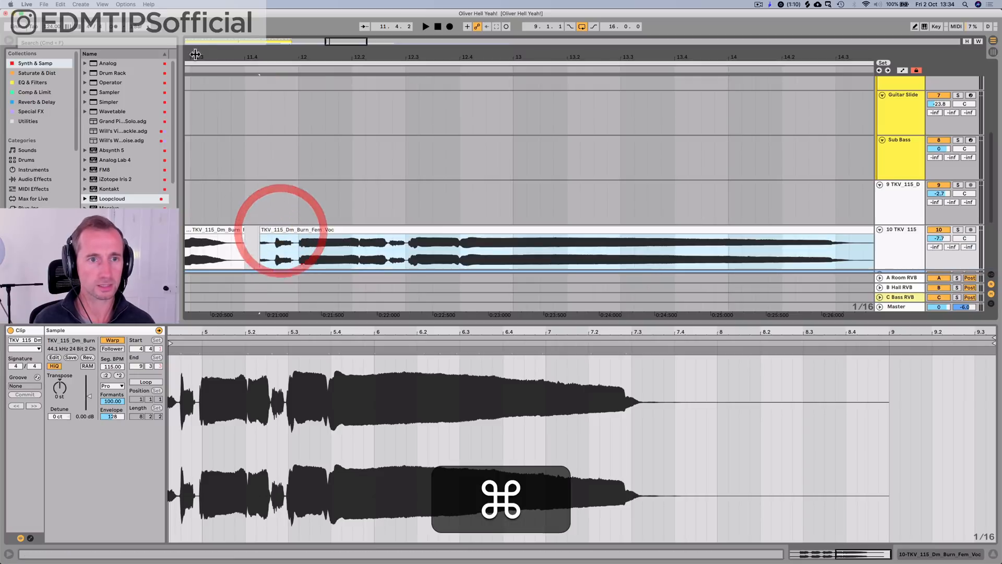
Step: Play the final Burn phrase, extend its clip start back to 11.4.1 and crossfade it with the preceding clip
click(200, 72)
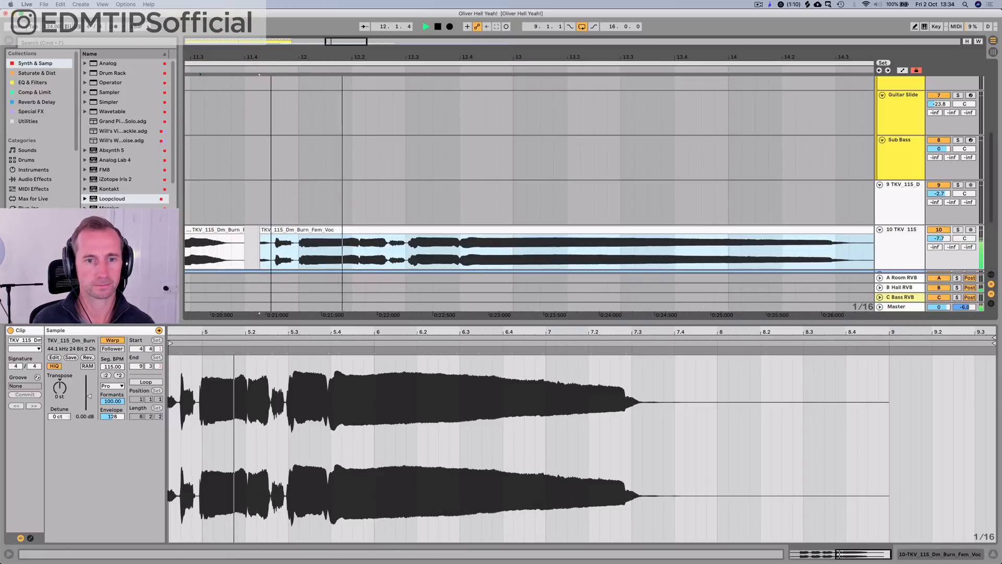
drag(272, 58, 527, 40)
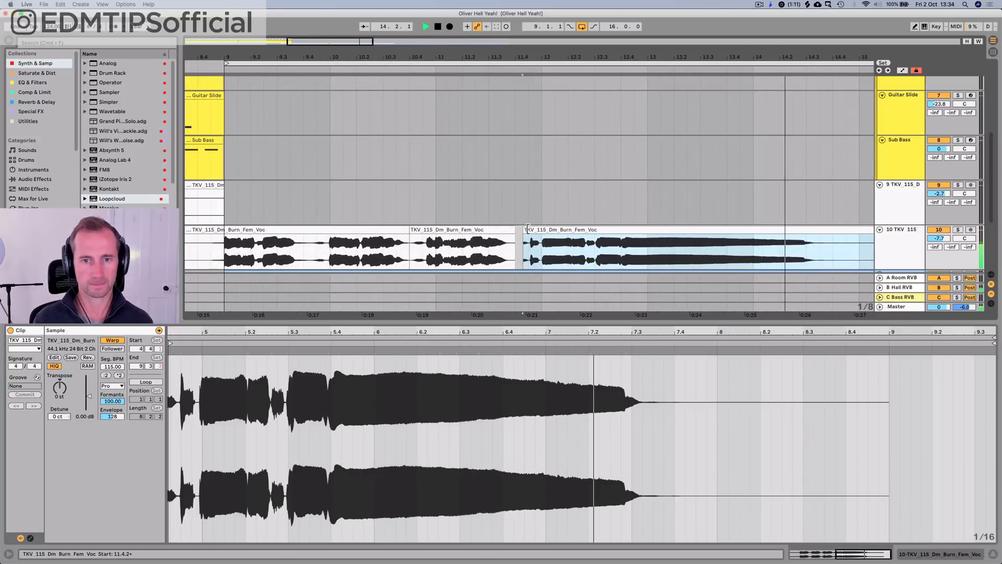
drag(524, 237, 512, 230)
drag(518, 239, 510, 239)
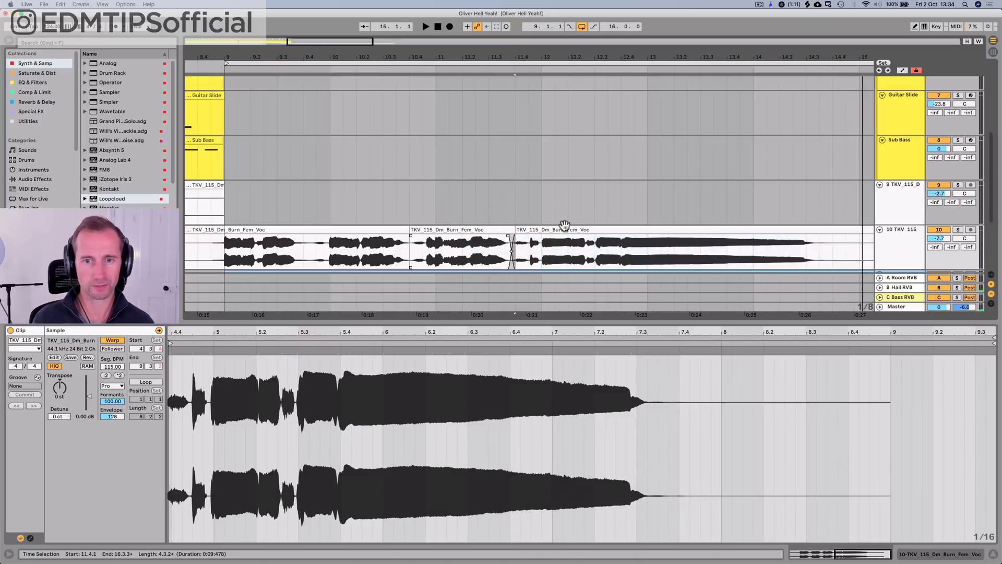
Step: Play the edited Burn vocal with the arrangement and lower its track volume to -9.1 dB
drag(521, 46, 399, 131)
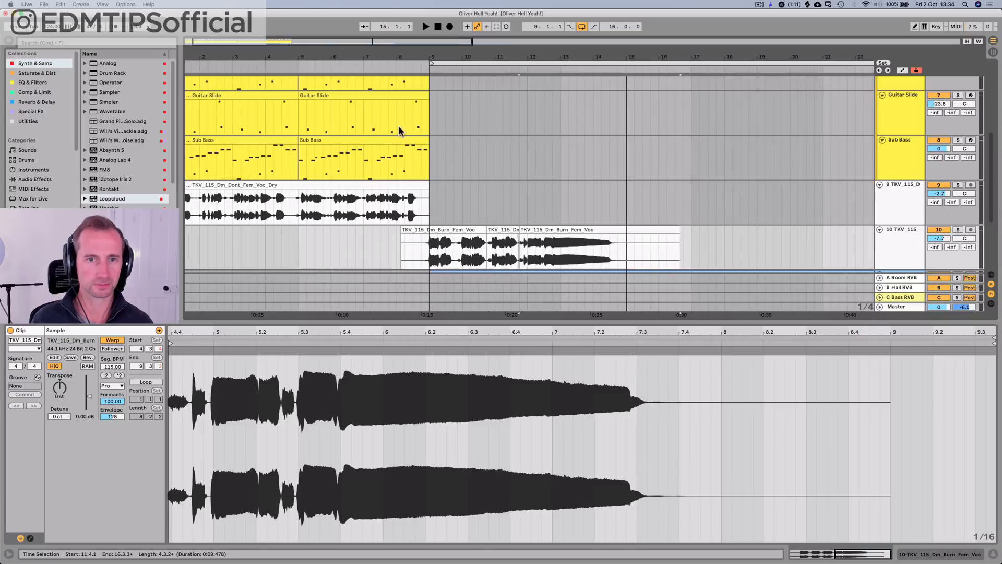
click(371, 62)
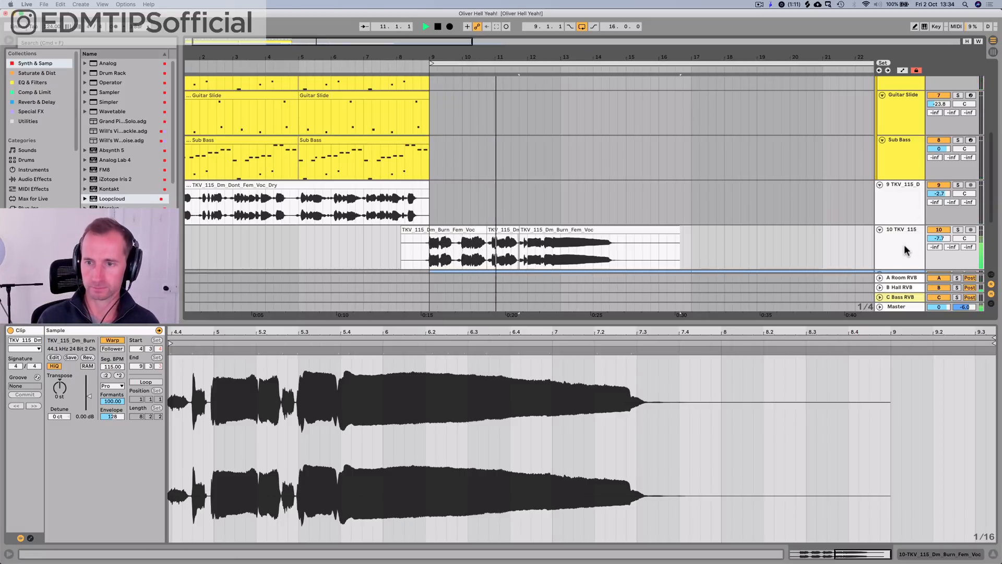
drag(640, 53, 392, 32)
scroll(403, 174, down, 3)
scroll(403, 180, down, 2)
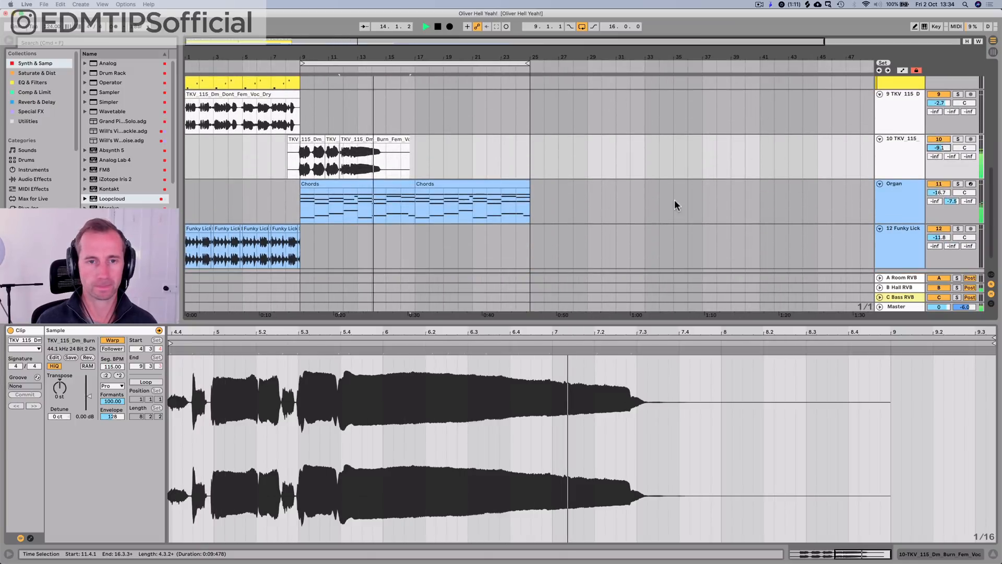
Step: Duplicate the whole set of Burn vocal clips and align the copy so its first phrase lands on bar 17
drag(418, 156, 290, 162)
key(super+d)
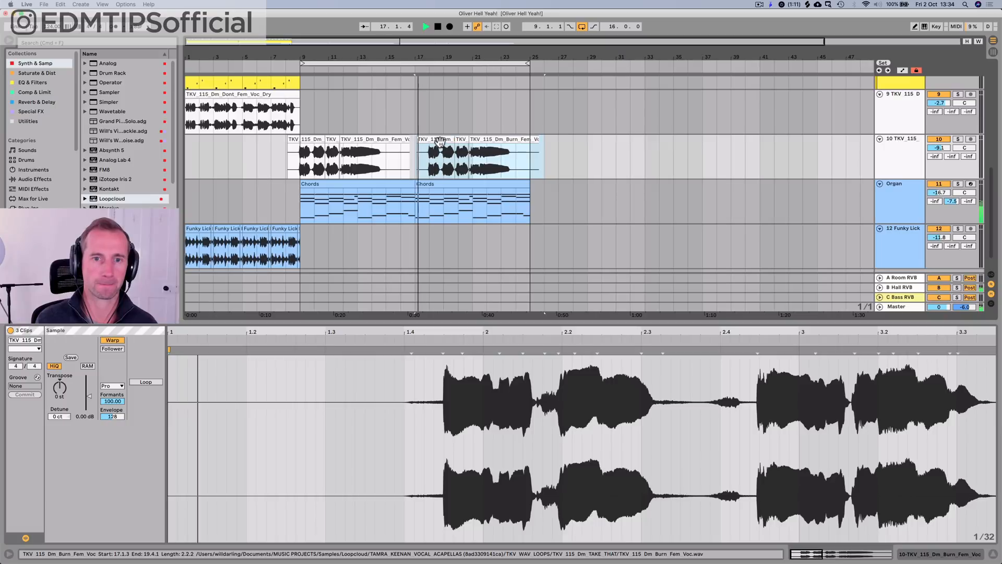
key(space)
click(425, 141)
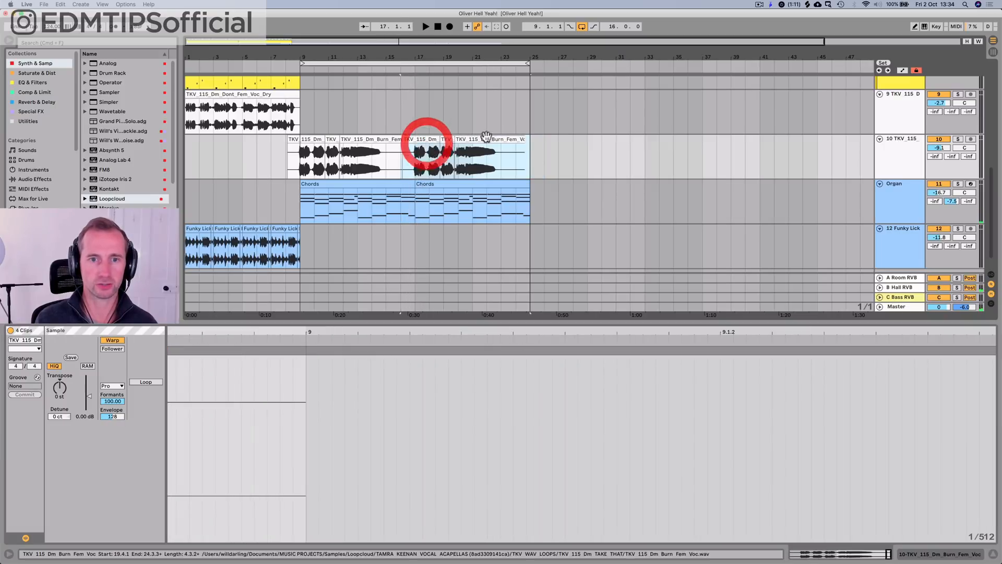
click(529, 140)
Step: Play from just before bar 9 and set the Burn vocal track's sends to -33.0 dB for Room RVB and -25.6 dB for Hall RVB
click(896, 152)
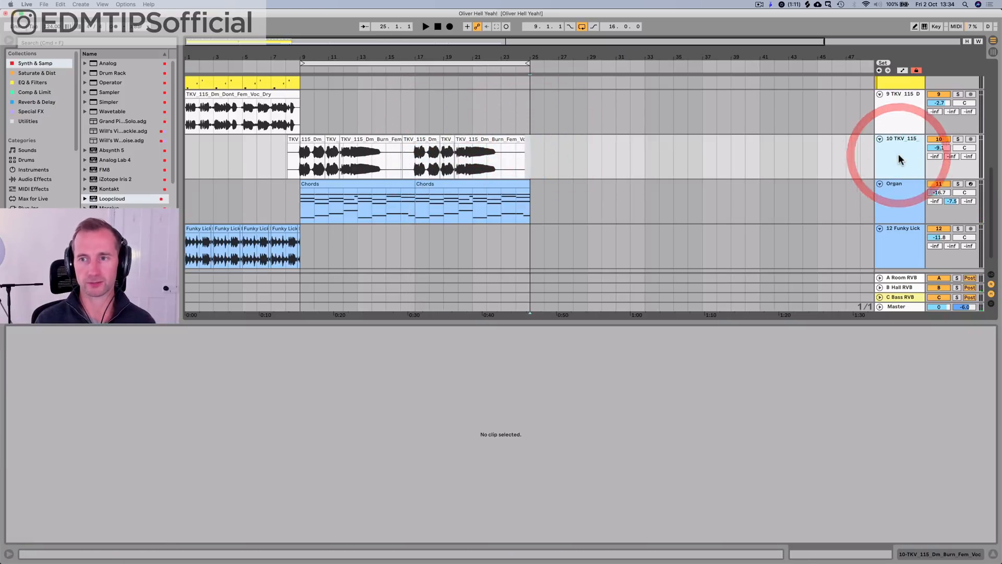
key(Tab)
click(858, 45)
key(Tab)
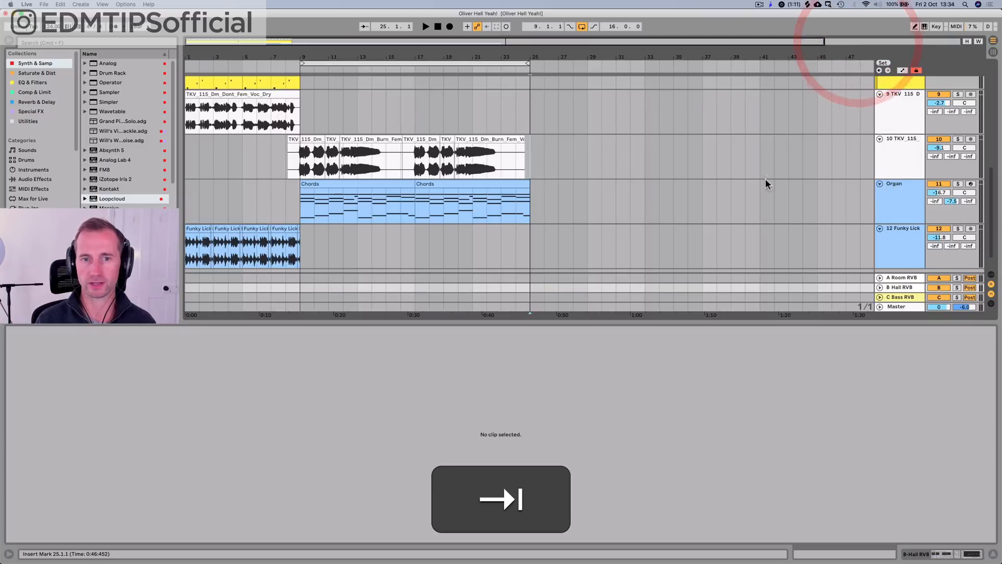
click(295, 64)
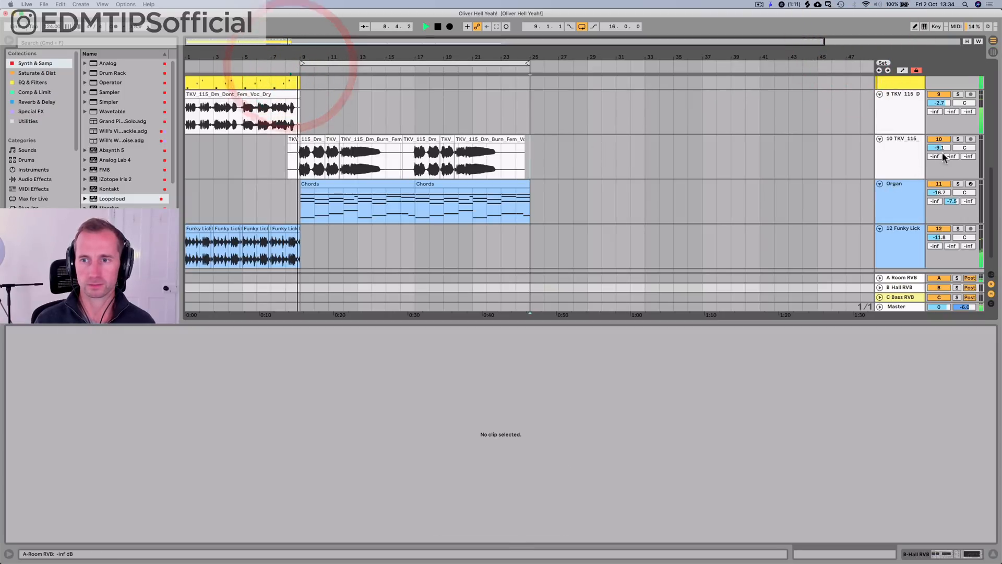
drag(936, 161, 944, 159)
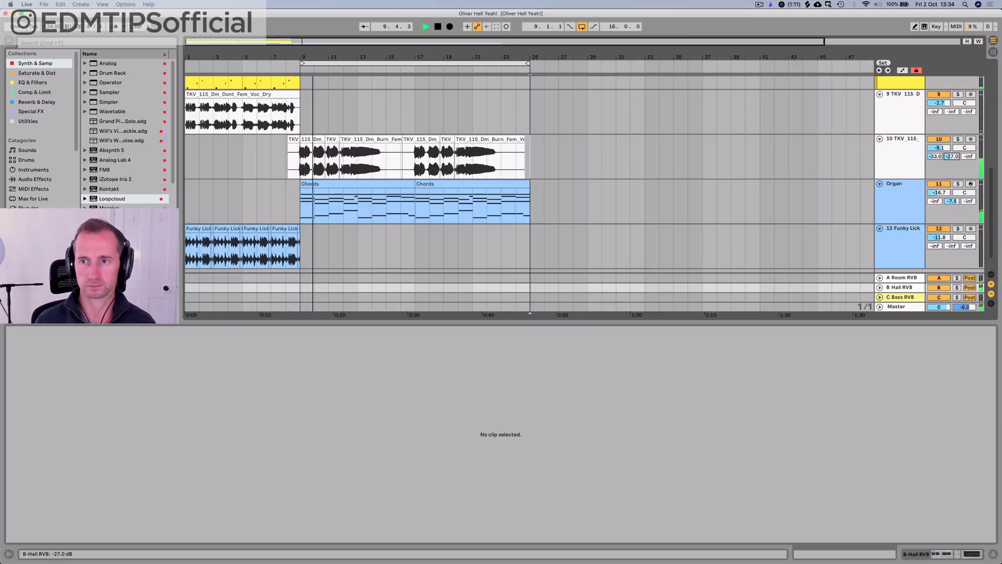
click(905, 158)
key(space)
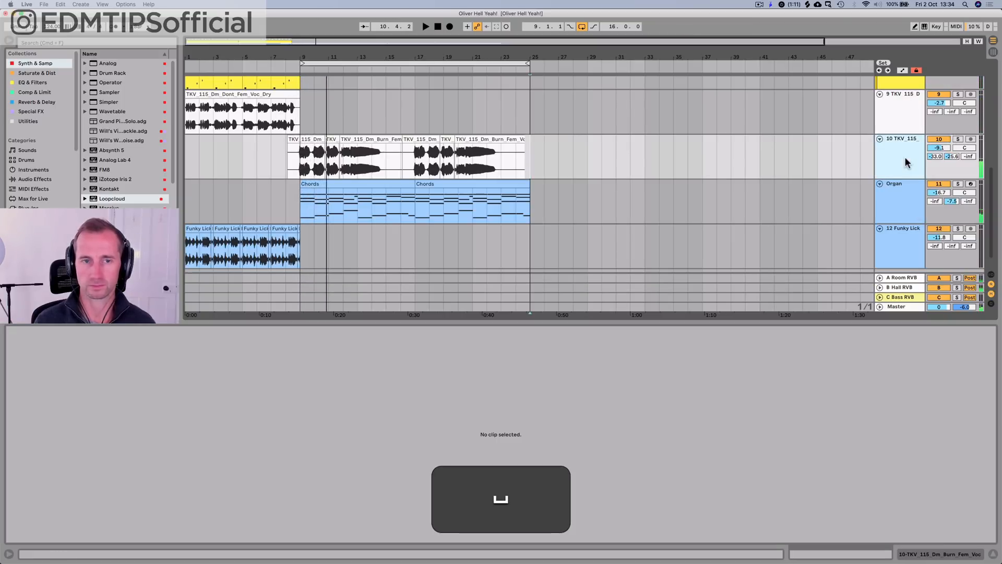
Step: Insert a new return track directly after Hall RVB and load the Echo effect from the Reverb & Delay collection onto it
click(30, 82)
click(36, 102)
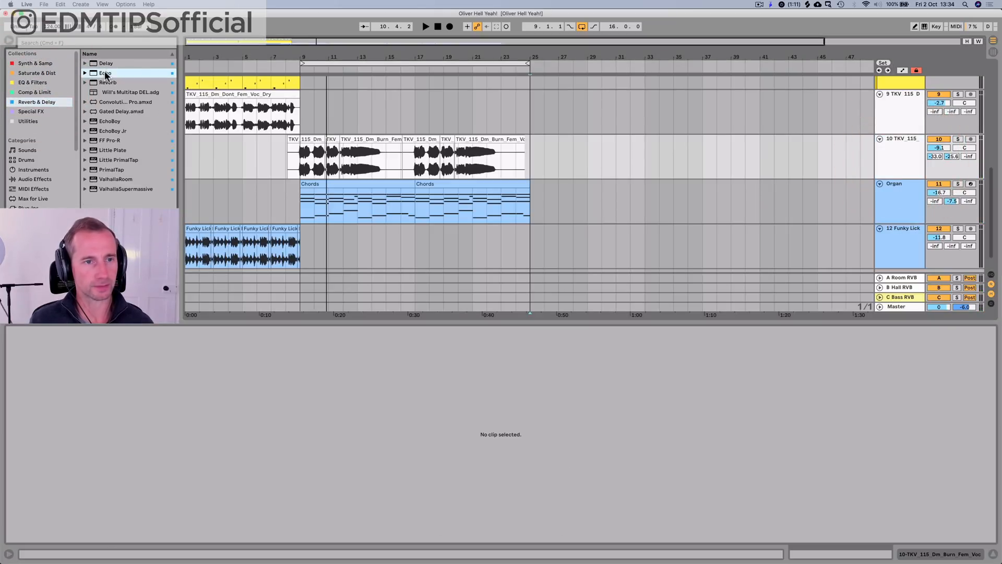
key(Tab)
click(868, 47)
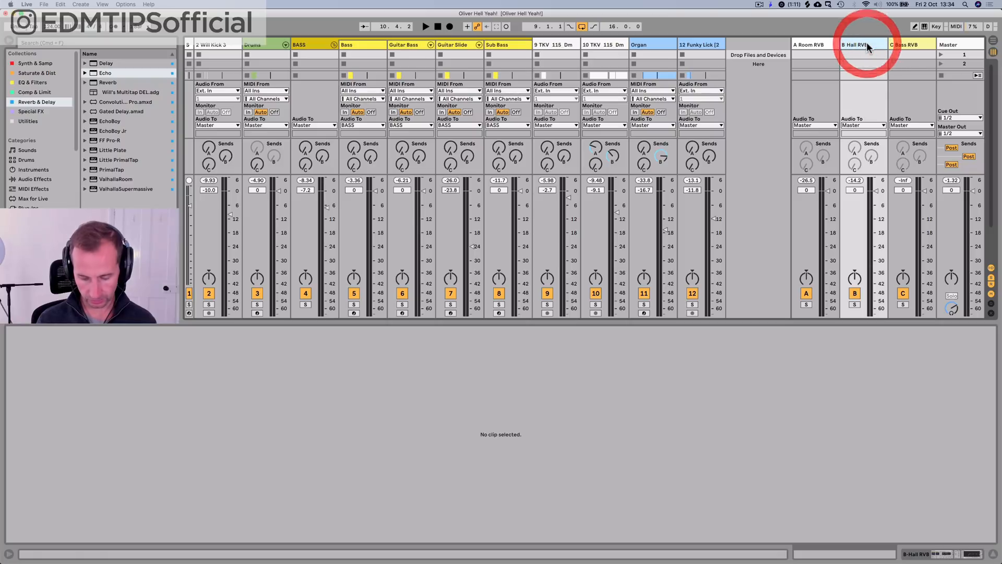
key(alt+super+i)
drag(137, 72, 345, 82)
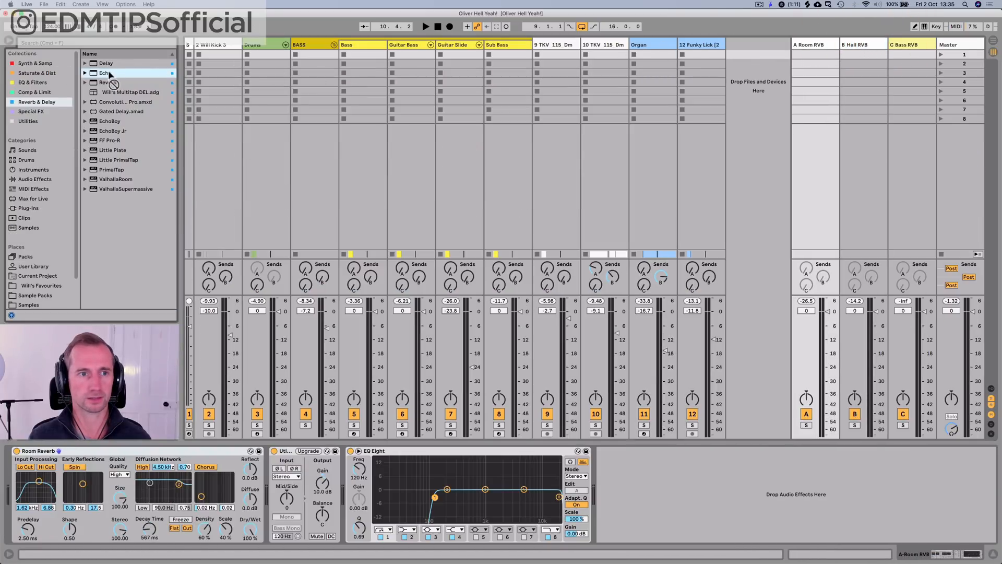
click(862, 46)
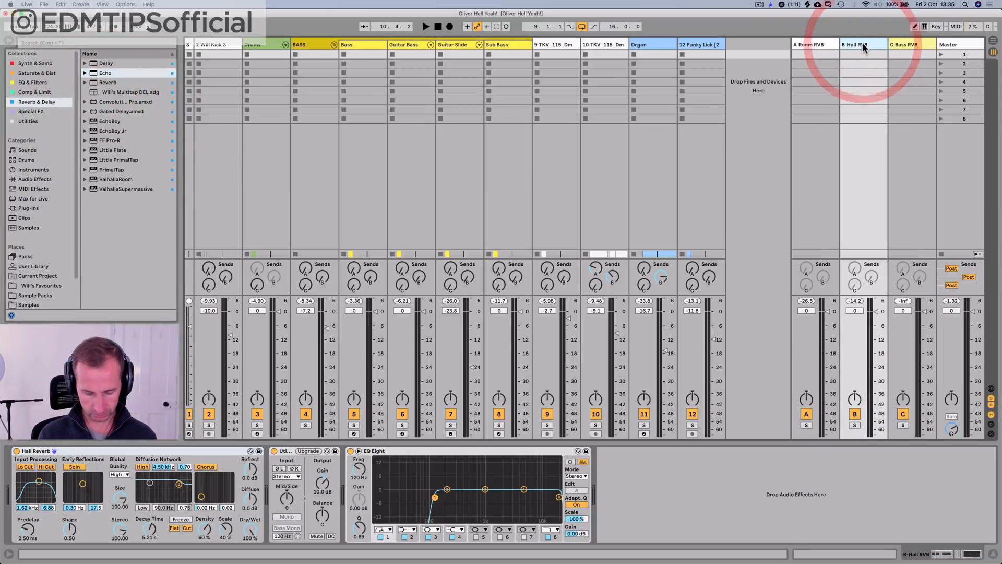
key(alt+super+t)
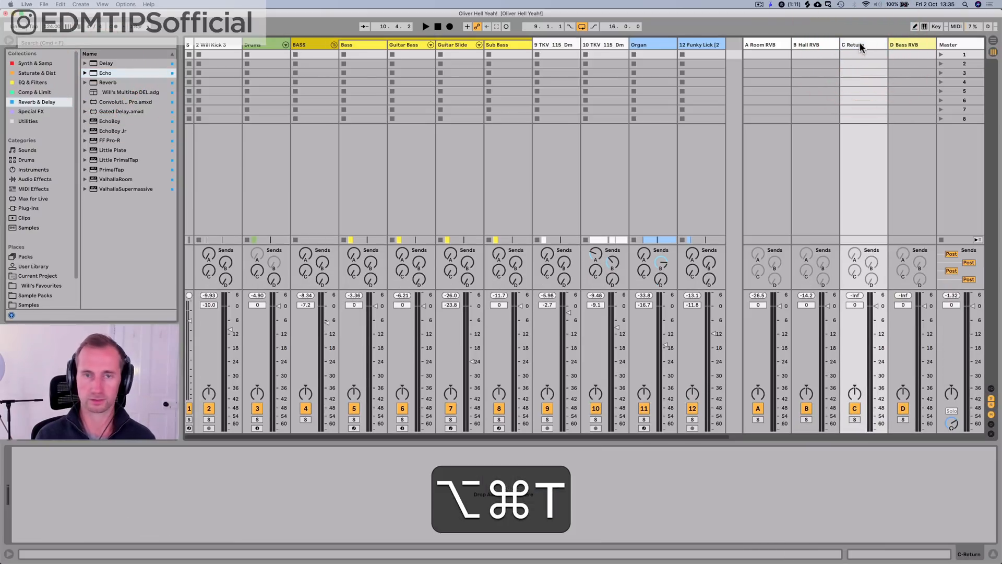
drag(107, 74, 843, 61)
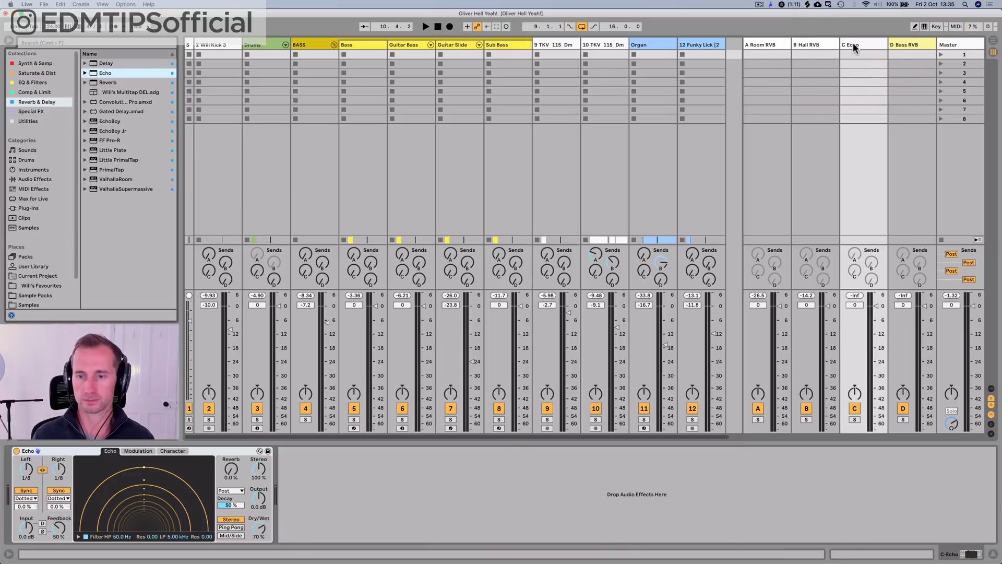
Step: Rename the Echo return track to Vox DEL and give it a pale purple colour
click(853, 45)
key(shift+super+r)
text(Vox DEL)
key(shift+Return)
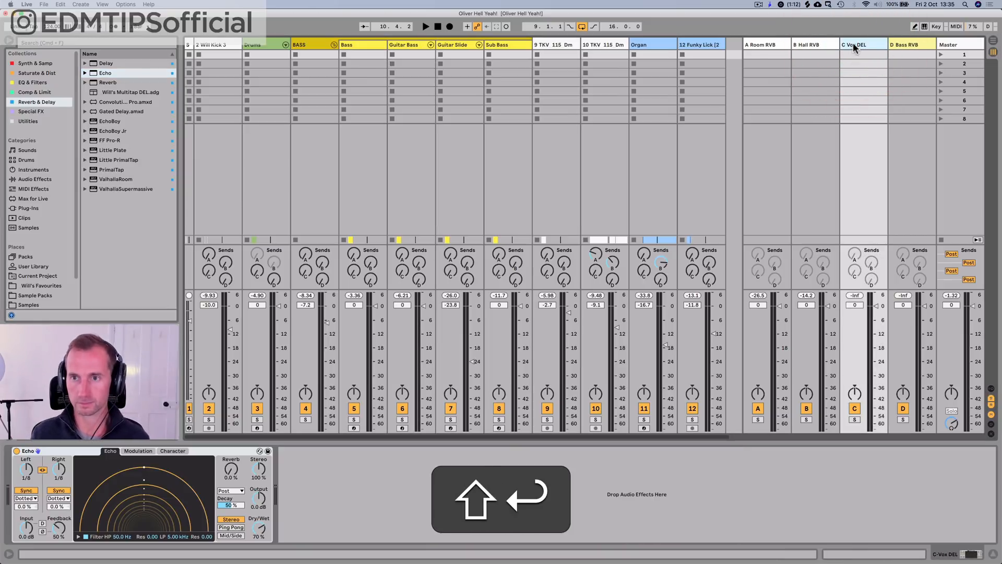
right_click(854, 45)
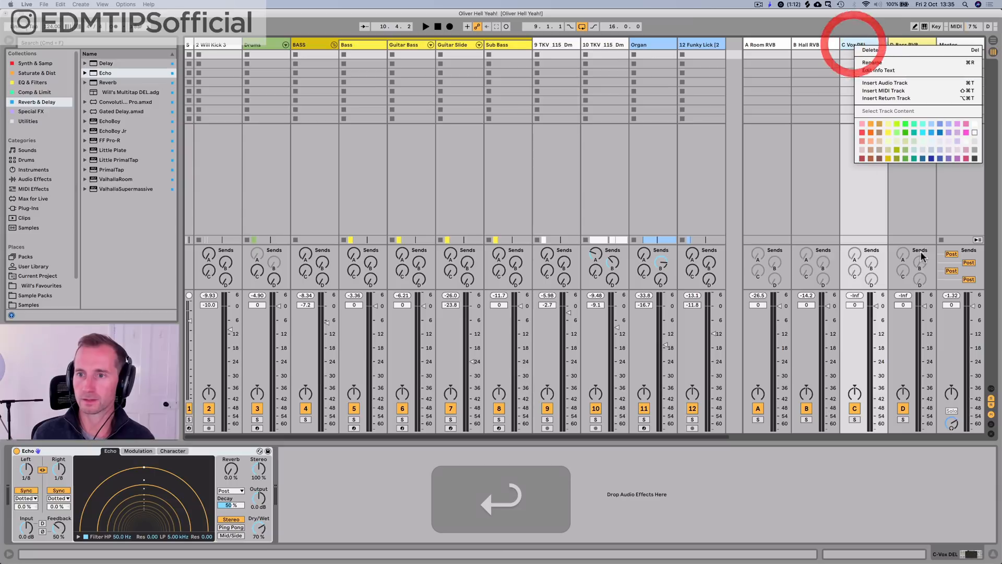
click(957, 152)
key(space)
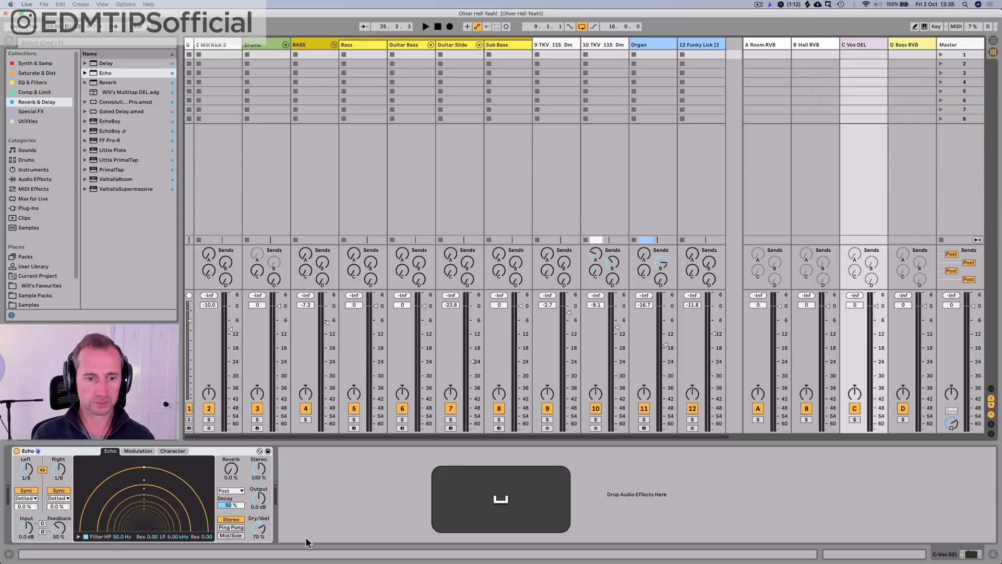
Step: Set Echo's dry/wet to 100% and raise the Burn vocal track's send to Vox DEL while playing from bar 9
key(Tab)
key(Tab)
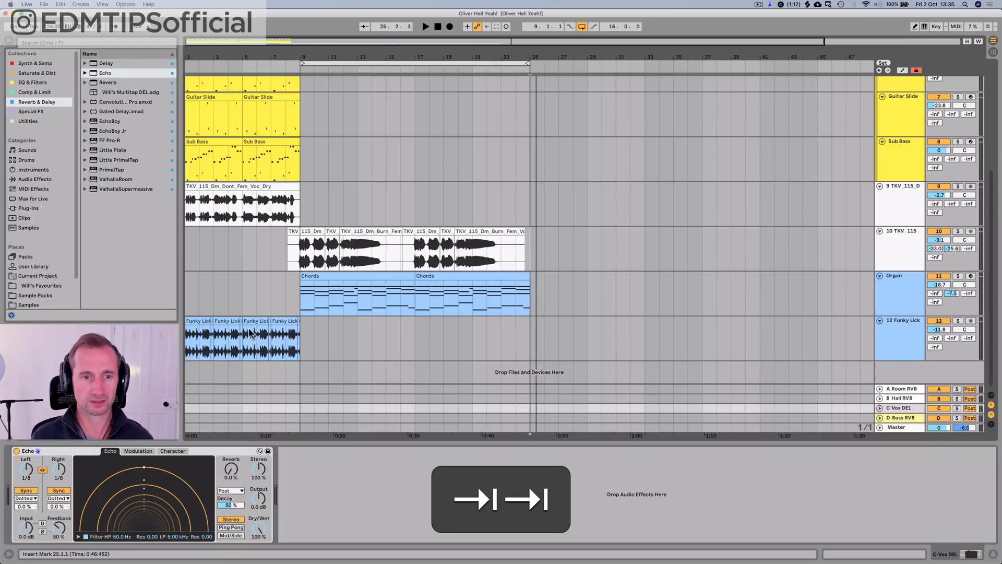
click(301, 261)
key(space)
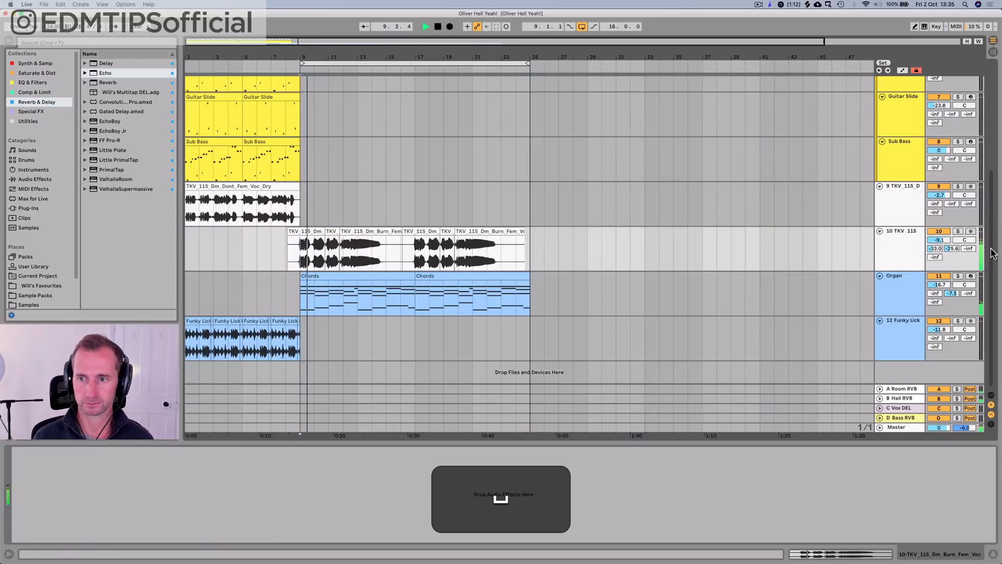
key(Tab)
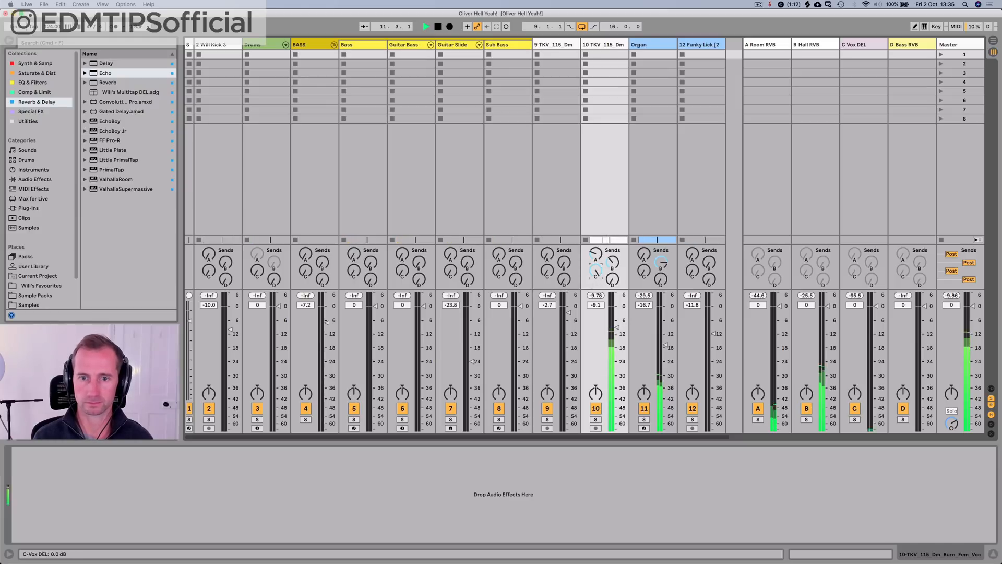
Step: Switch the Echo on the Vox DEL return to Ping Pong mode and audition the vocal delay
click(862, 46)
key(space)
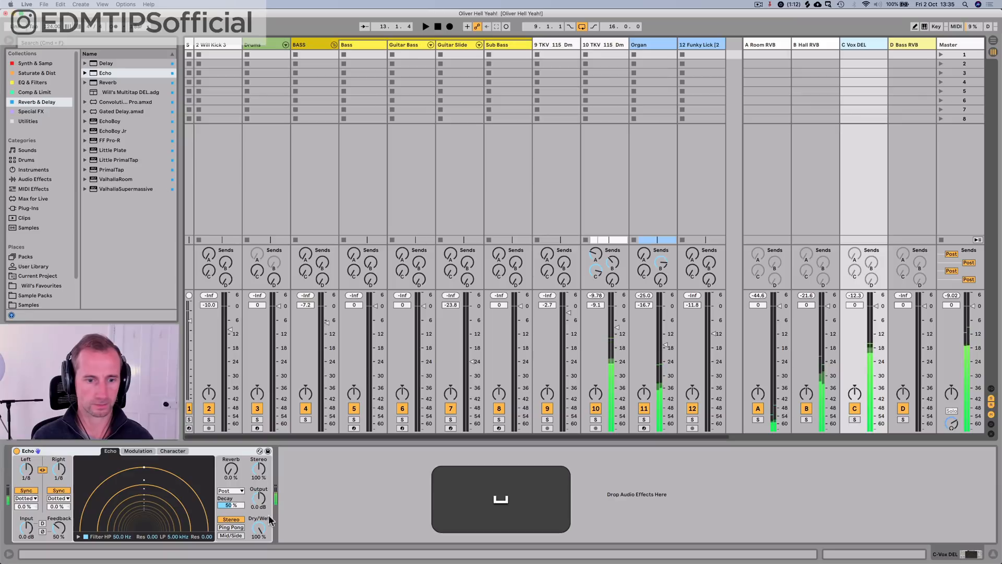
key(space)
click(238, 528)
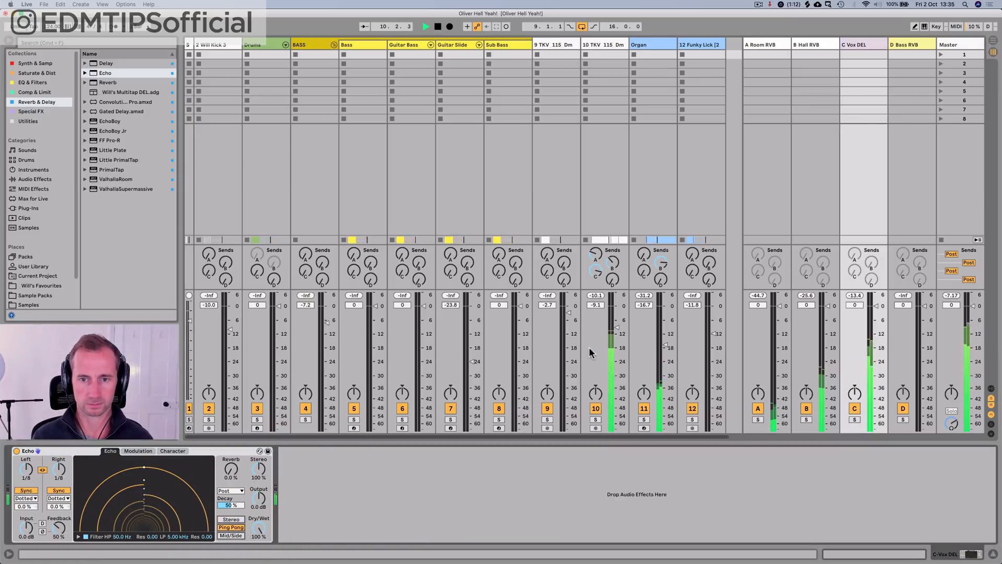
key(space)
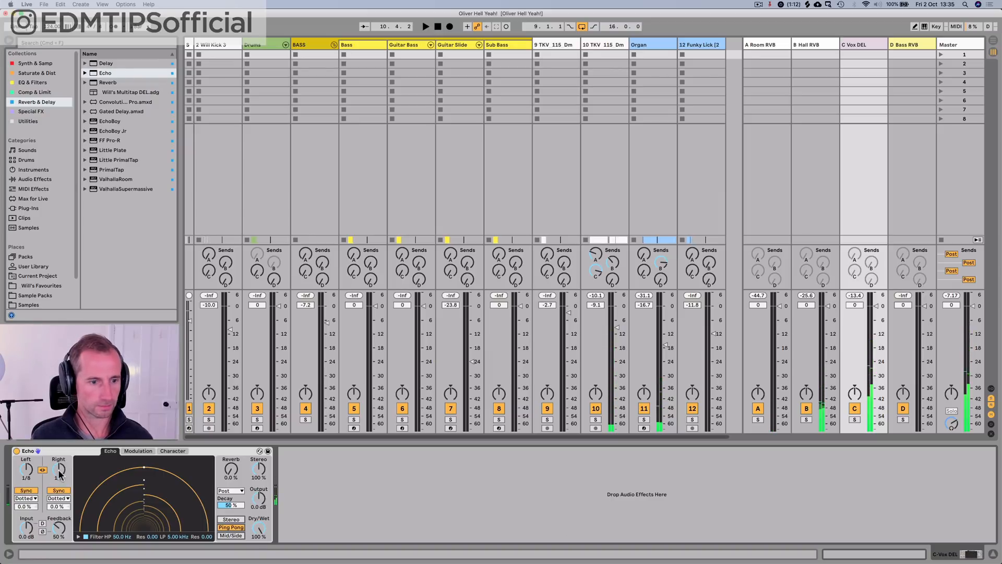
Step: Set Echo's linked left and right delay times to 1/32, auditioning the vocal delay during the change
mouse_move(58, 469)
mouse_down()
mouse_move(58, 486)
mouse_move(58, 462)
mouse_up()
key(space)
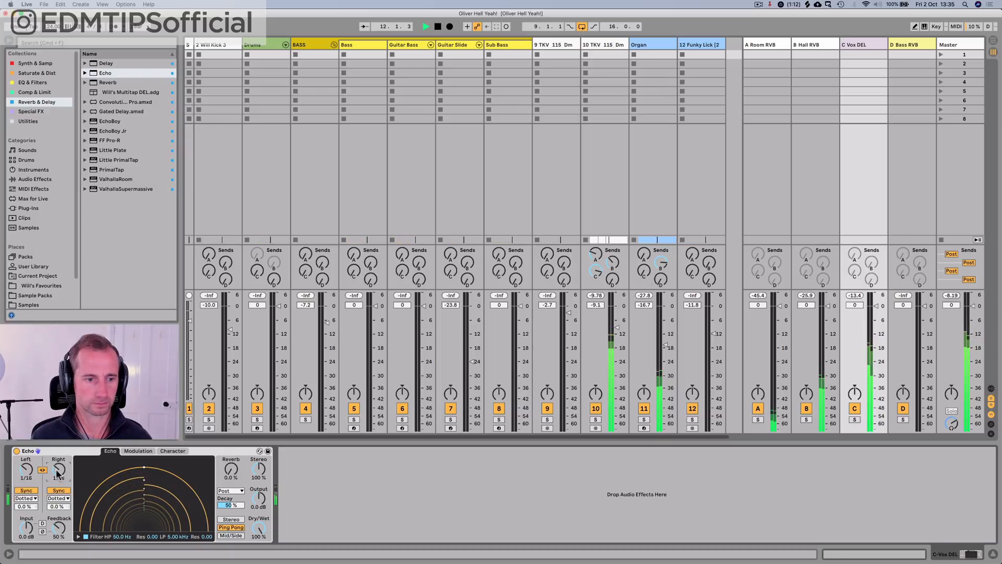
key(space)
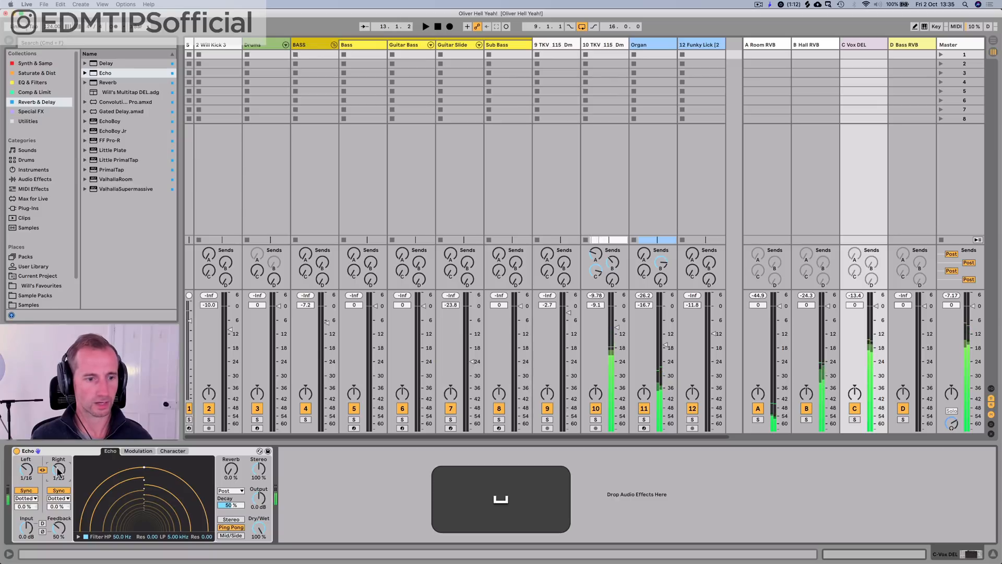
drag(58, 470, 59, 477)
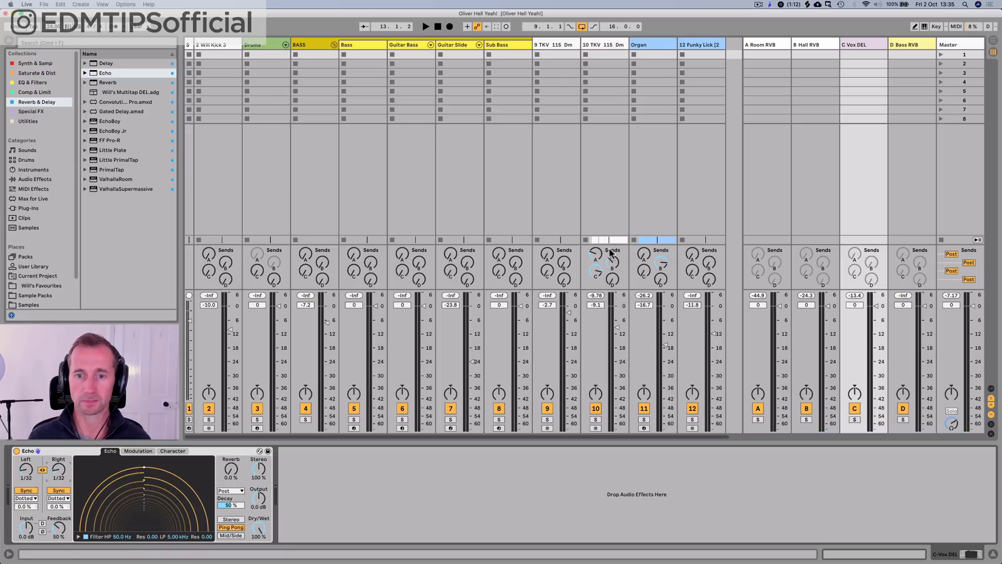
Step: Set the Burn vocal track's Vox DEL send to -17.5 dB during playback and save the project
key(space)
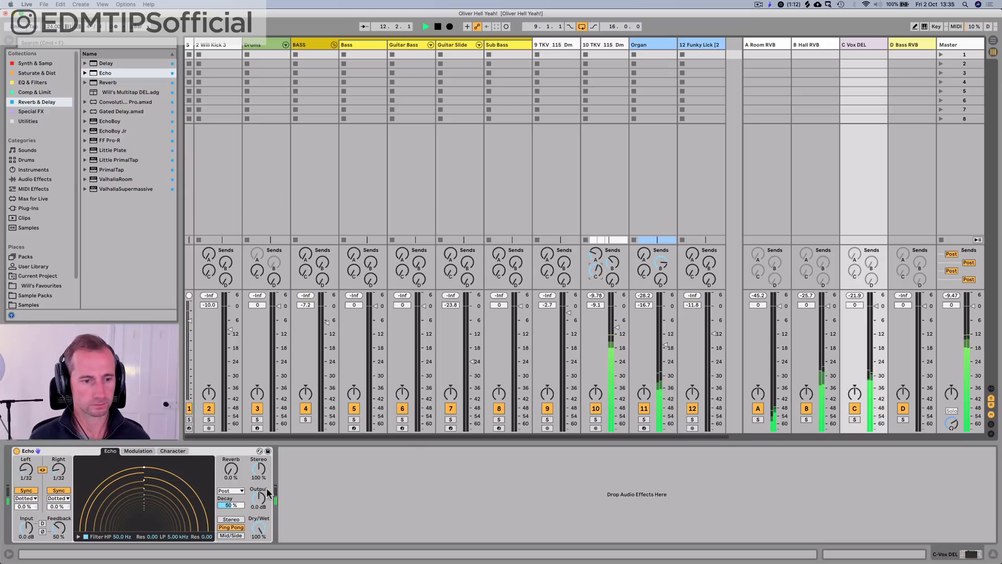
key(Tab)
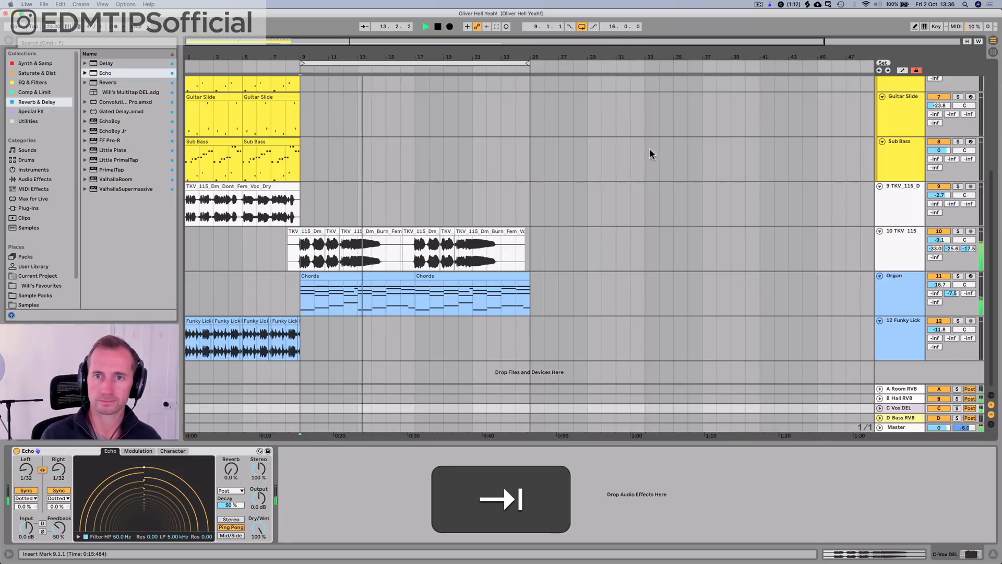
click(885, 238)
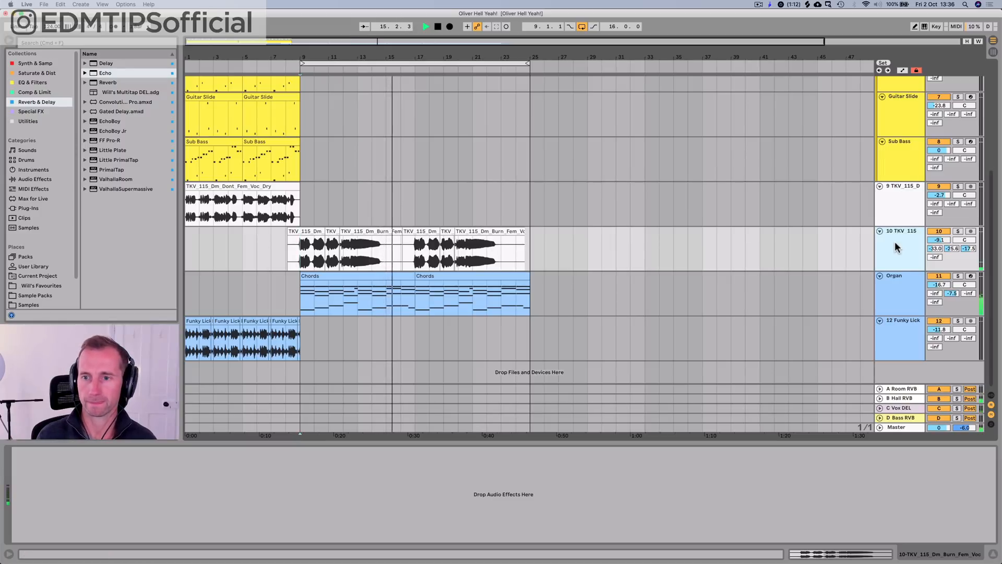
key(super)
key(super+s)
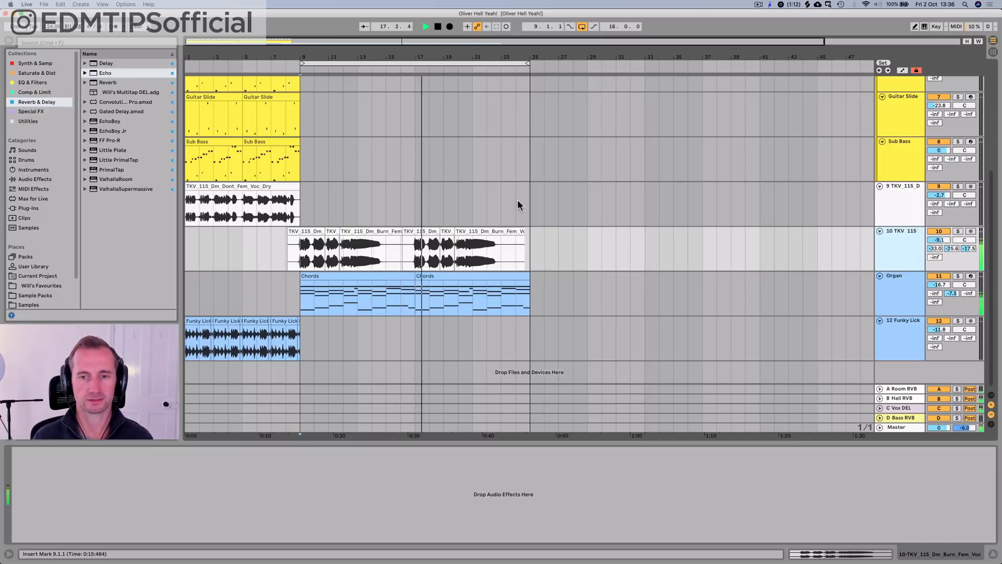
click(909, 244)
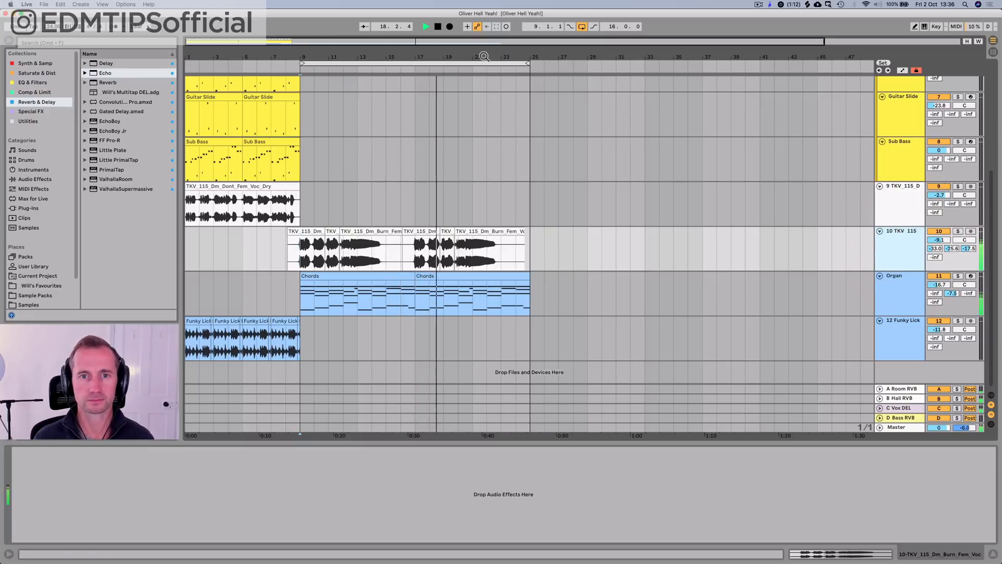
Step: Select a one-beat slice of the held Burn vocal note at bar 22 and duplicate it repeatedly up to bar 25
drag(485, 57, 486, 109)
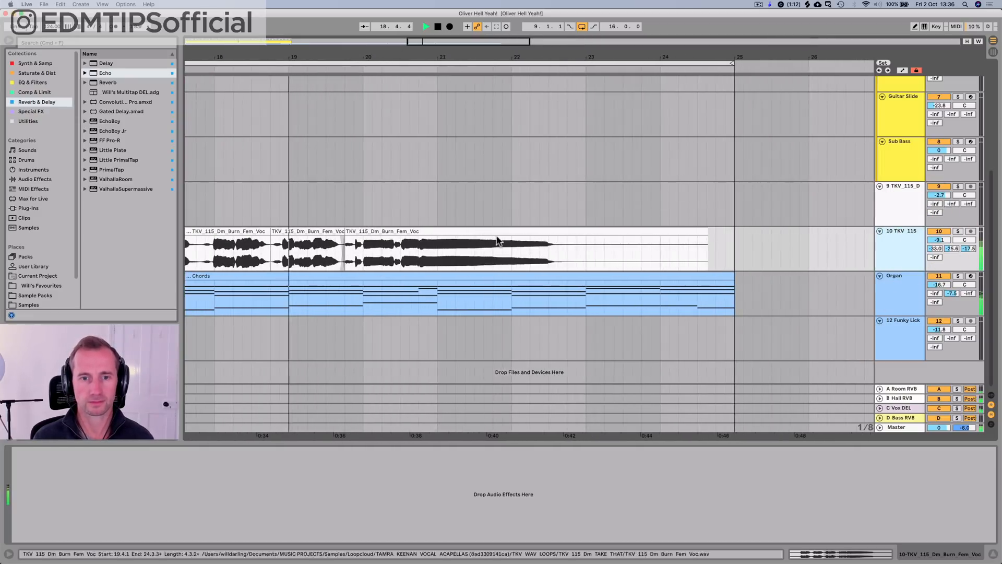
click(474, 254)
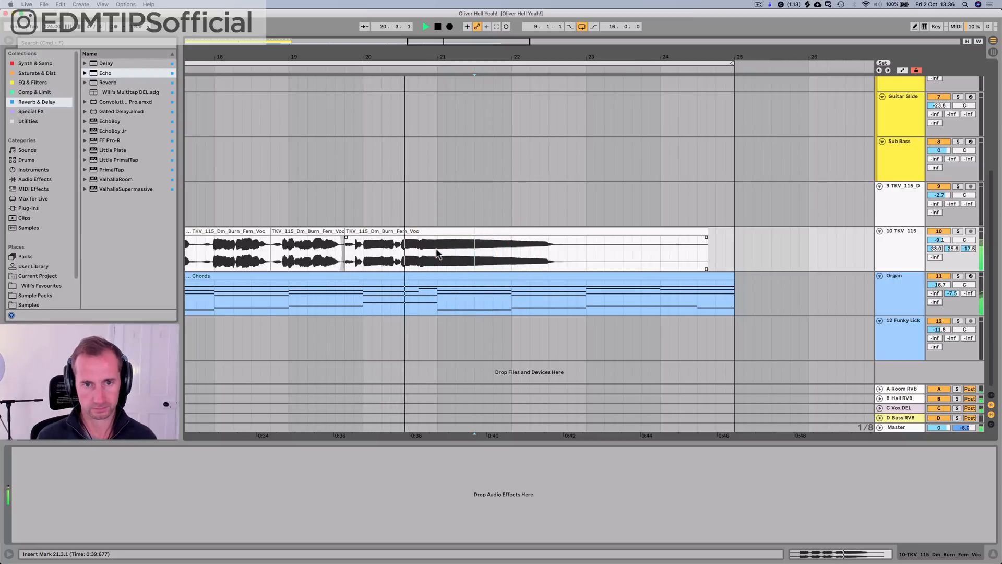
drag(445, 253, 453, 254)
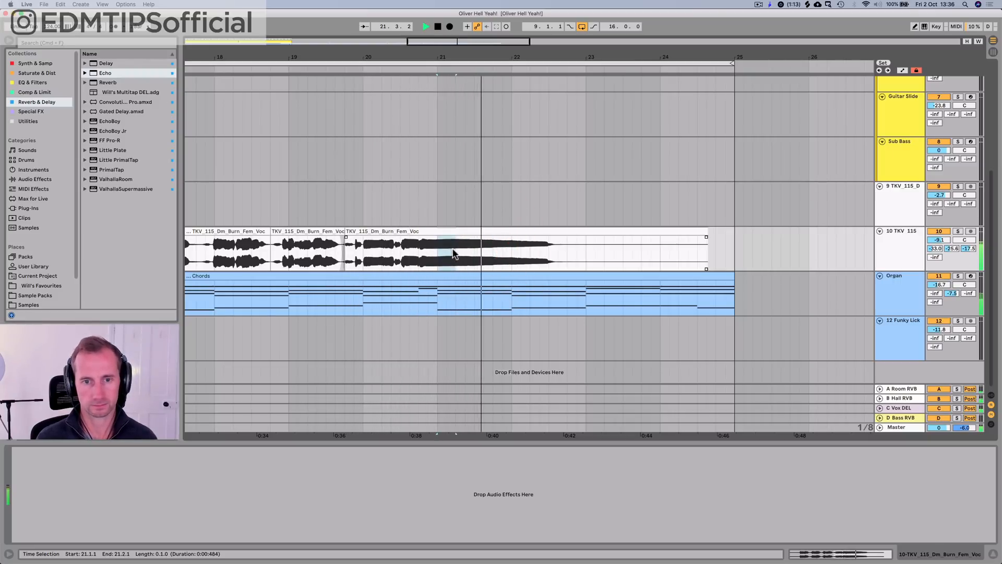
key(space)
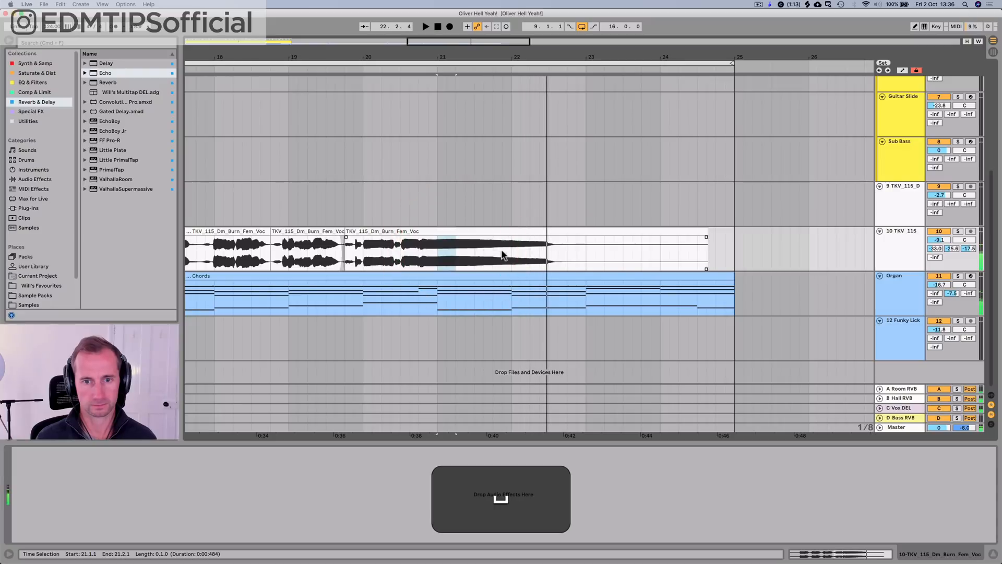
click(516, 256)
key(space)
mouse_move(515, 252)
mouse_down()
mouse_move(538, 250)
mouse_move(530, 250)
mouse_up()
key(space)
key(space)
key(super+d)
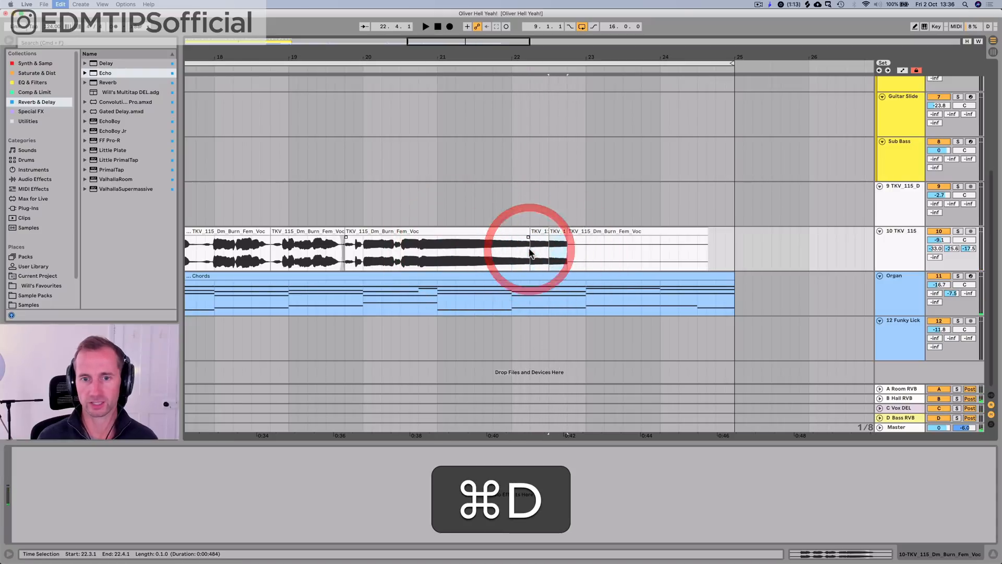
key(super+d)
key(super+d)
key(super+d)
key(super+d)
key(super+d)
key(super+d)
key(super+d)
key(super+d)
key(super+d)
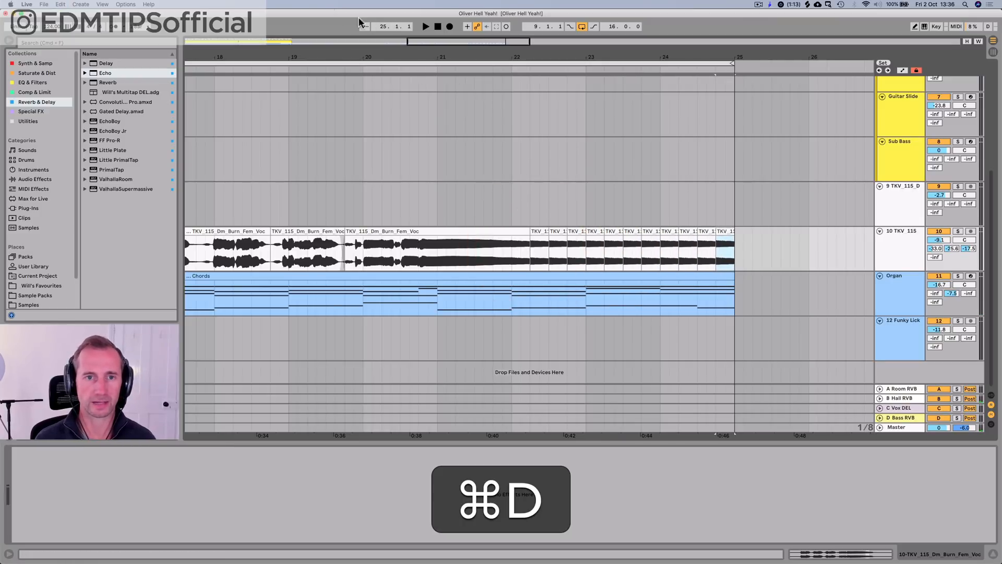
Step: Play the repeated vocal slices and extend the arrangement loop so it runs from bar 9 to bar 35
click(422, 70)
drag(481, 59, 493, 24)
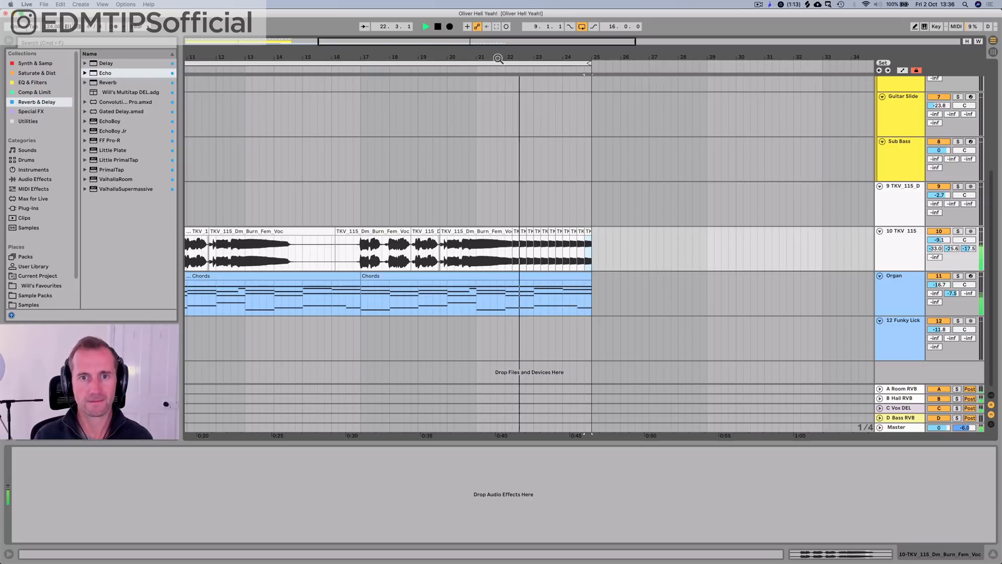
drag(498, 59, 548, 29)
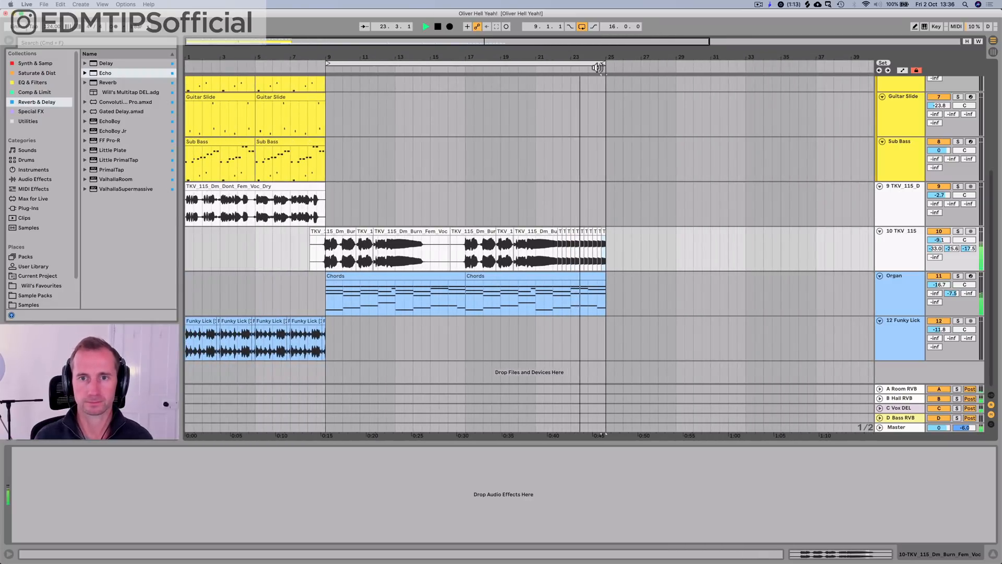
drag(598, 68, 778, 63)
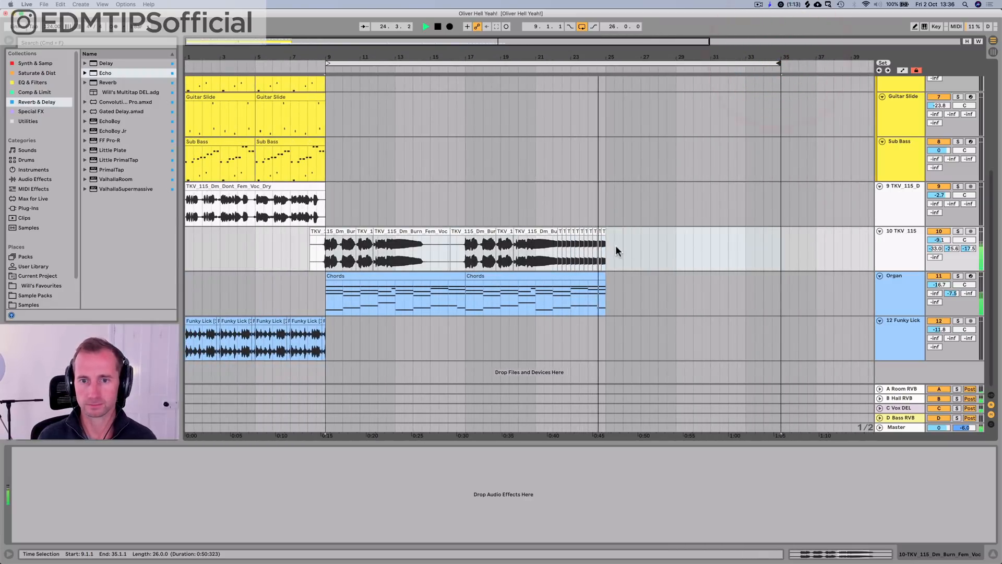
key(space)
Step: Insert a new audio track directly below the Burn vocal track
shift+super+click(889, 250)
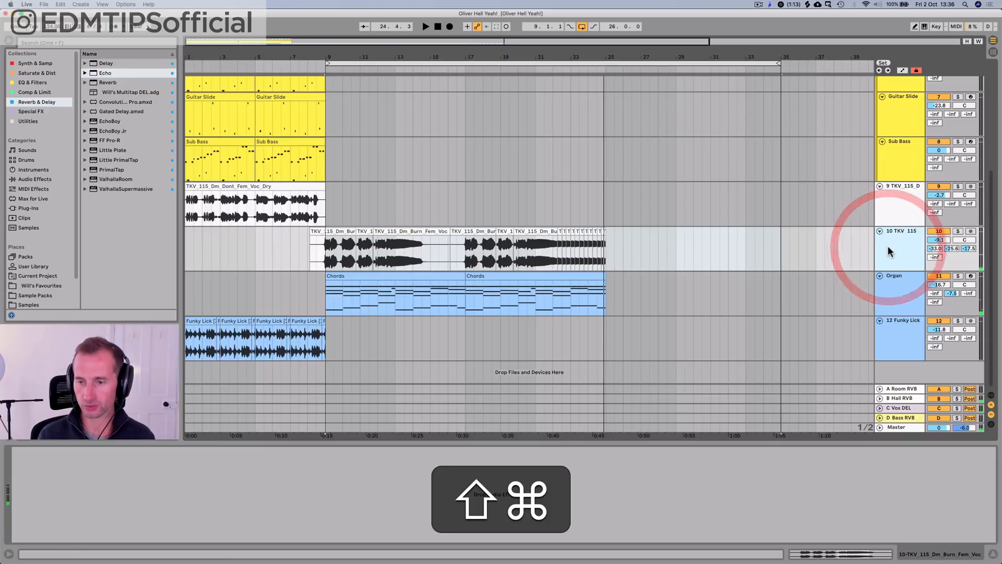
key(super+t)
click(894, 277)
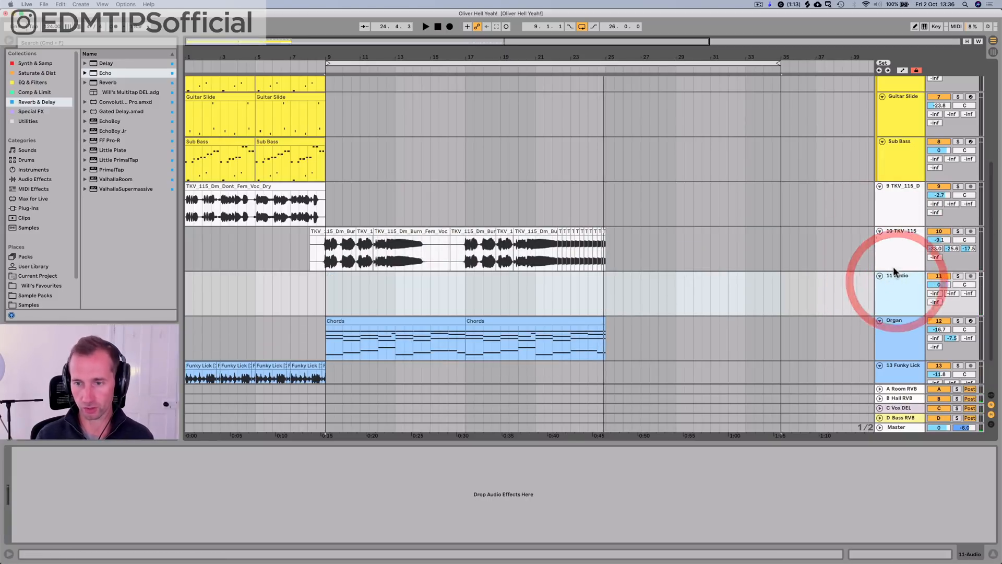
Step: Copy the repeated vocal slices from bars 23 to 25 and paste them at bar 1 of the new audio track
click(606, 250)
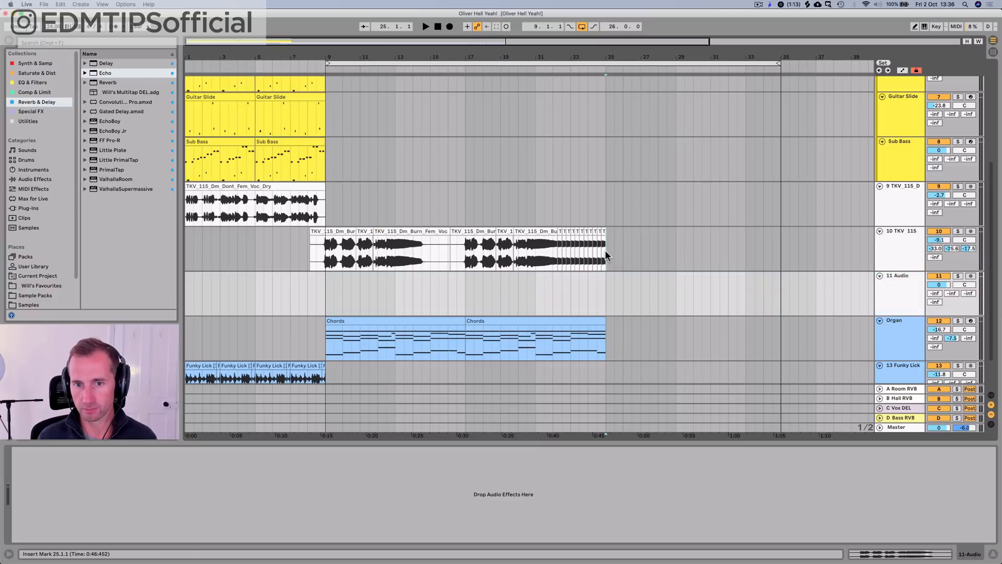
click(571, 249)
key(super+c)
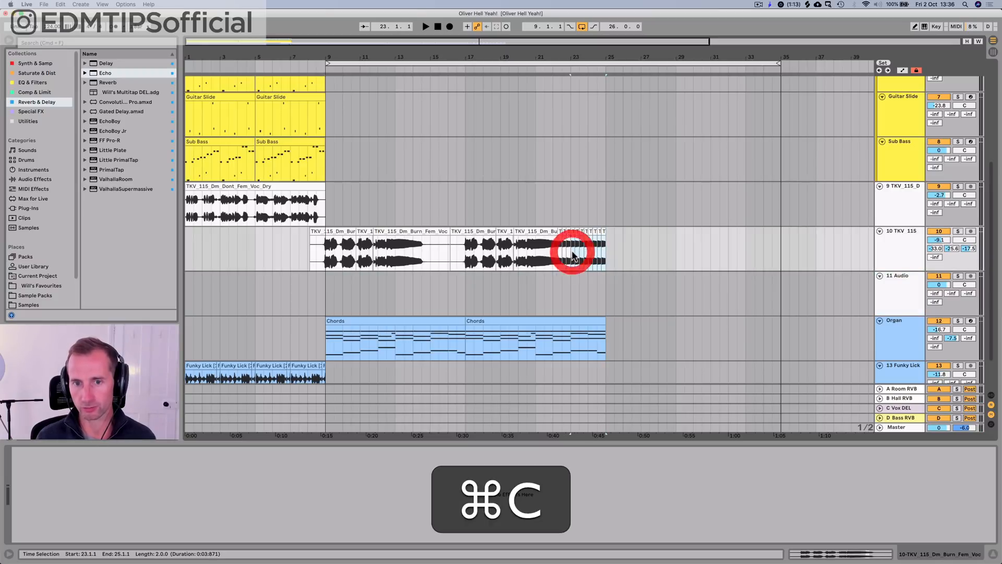
click(183, 298)
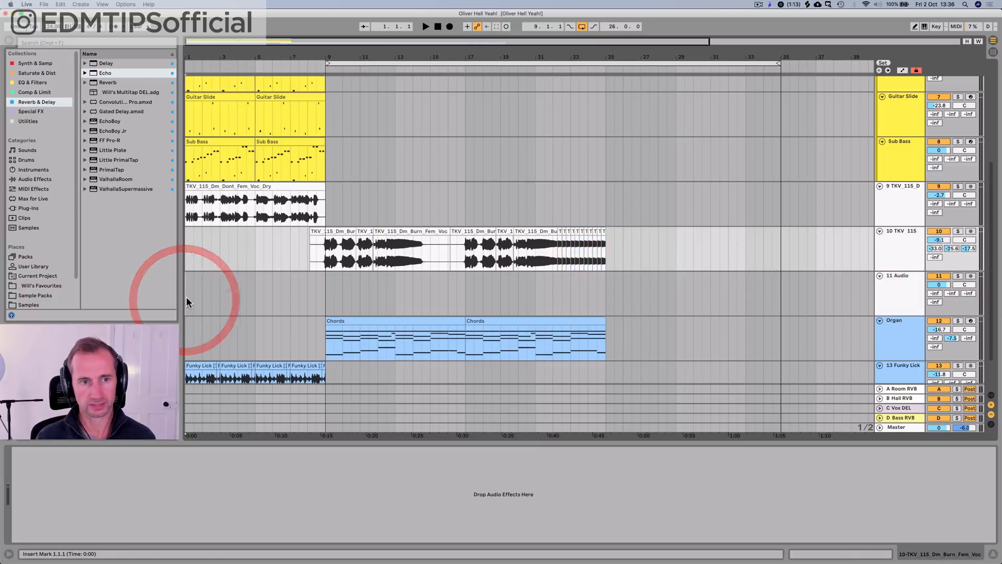
key(super+v)
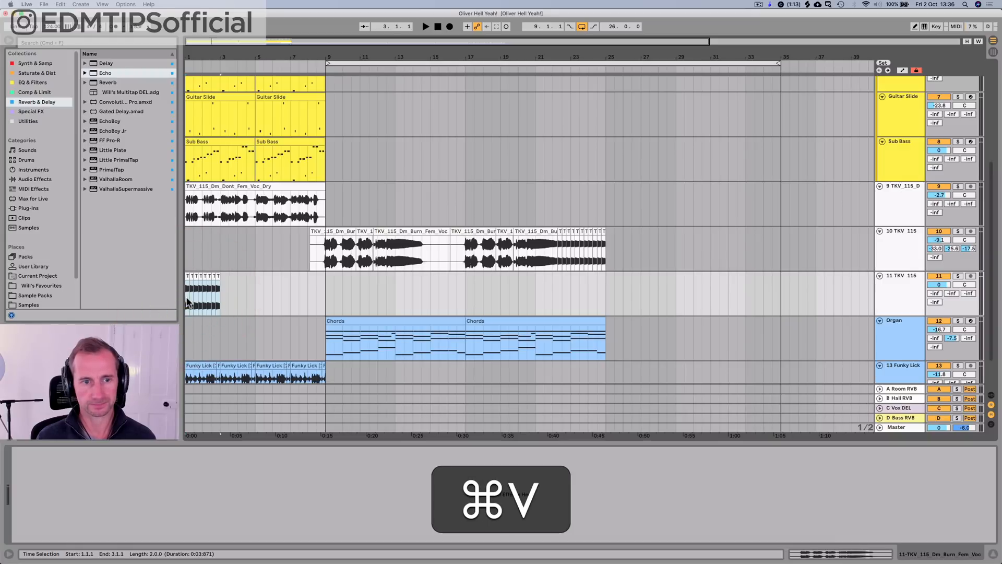
Step: Mute the Dont vocal track and set the volume of the new vocal slice track to -36.0 dB
click(939, 186)
click(883, 295)
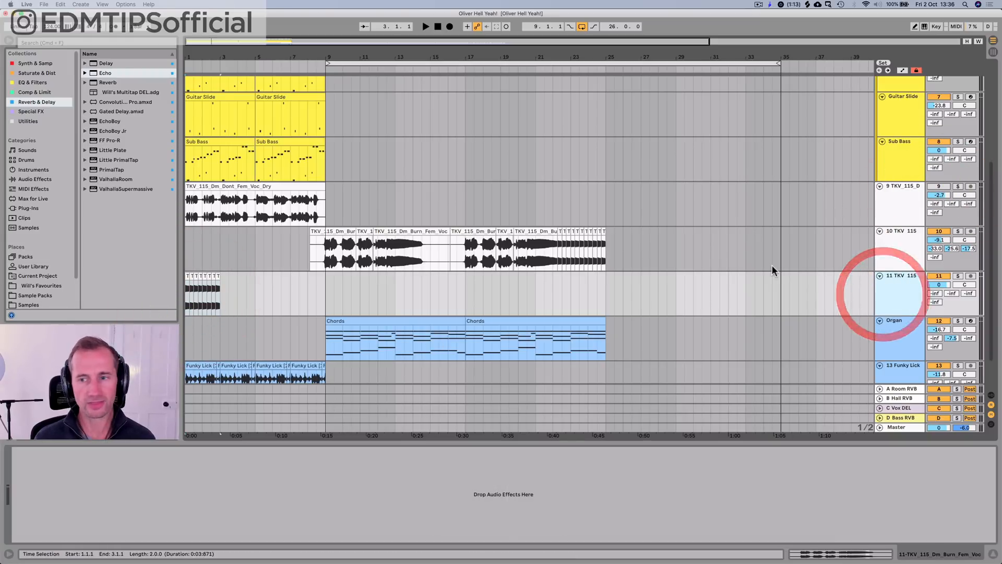
drag(939, 288, 939, 334)
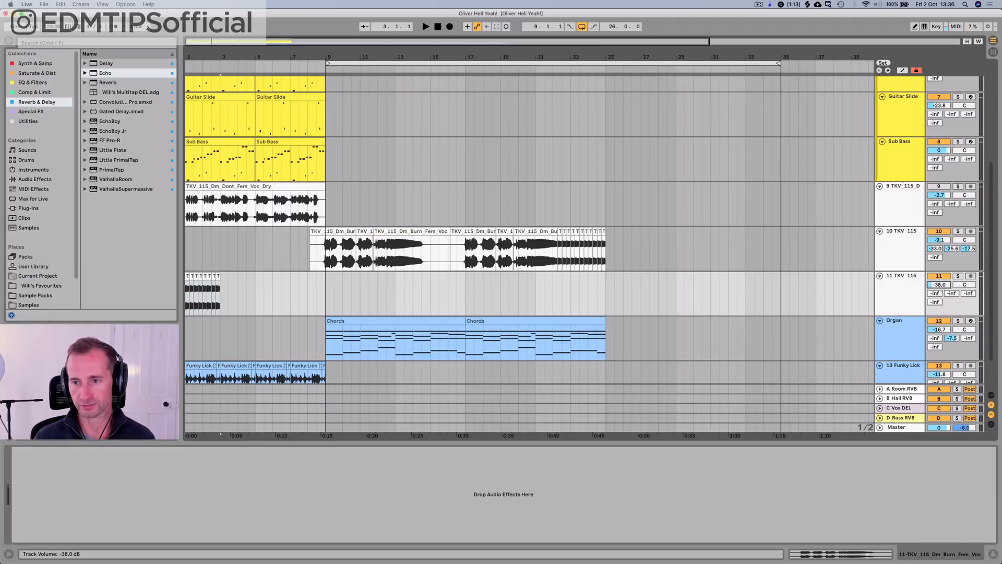
Step: Solo the new vocal slice track and audition its clips from bar 1
click(957, 276)
click(187, 297)
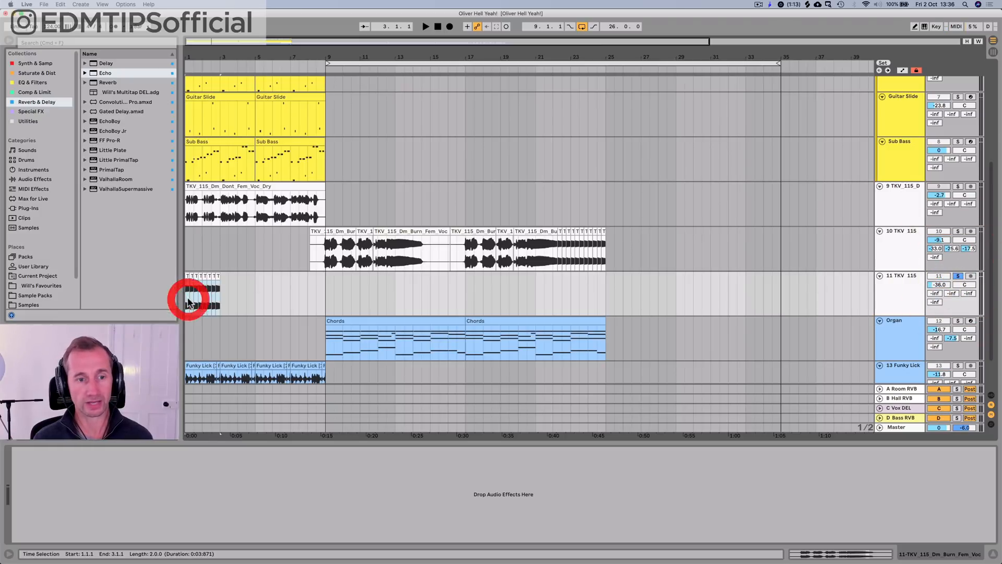
key(space)
drag(189, 62, 189, 113)
key(space)
Step: Load the Reverb effect from the Reverb & Delay collection onto the vocal slice track and play it from bar 1
click(897, 291)
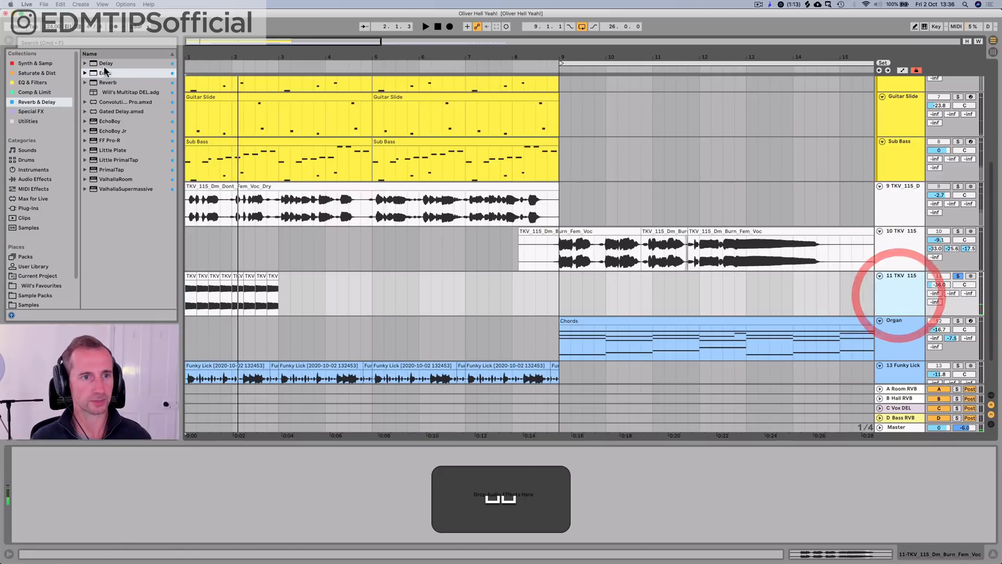
click(108, 83)
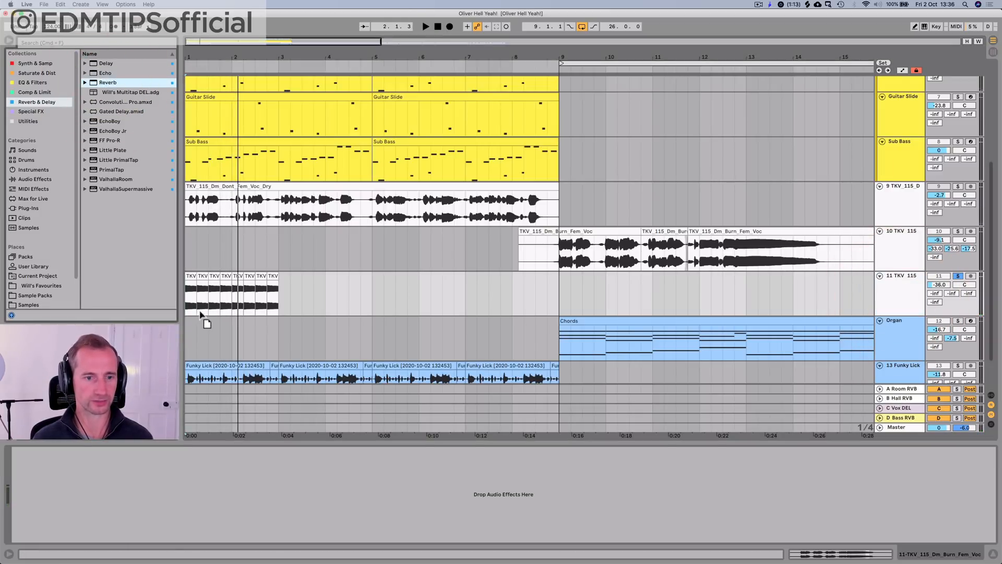
drag(200, 314, 199, 299)
key(space)
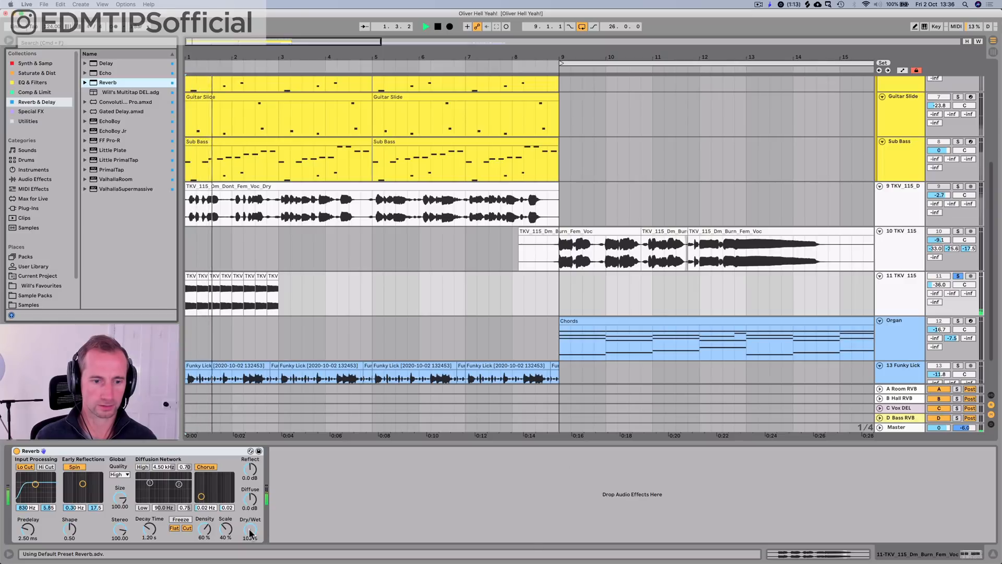
Step: Set the Reverb's decay time to 1.40 s on the vocal slice track and audition it from bar 1
drag(149, 529, 152, 522)
key(space)
key(space)
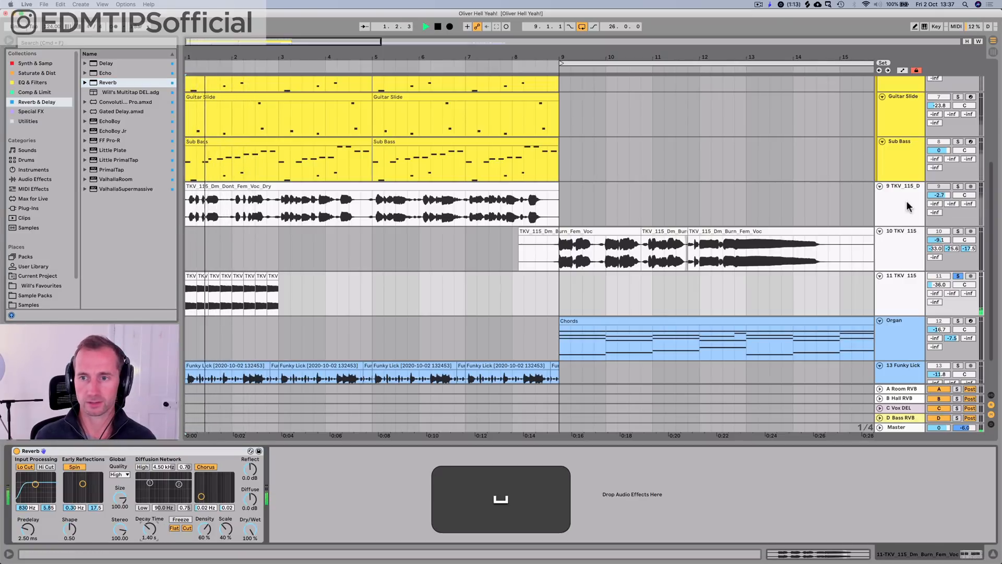
key(space)
Step: Copy the SC COMPO sidechain compressor from the BASS group, paste it after the vocal slice track's Reverb and audition the track
scroll(899, 213, up, 5)
click(896, 141)
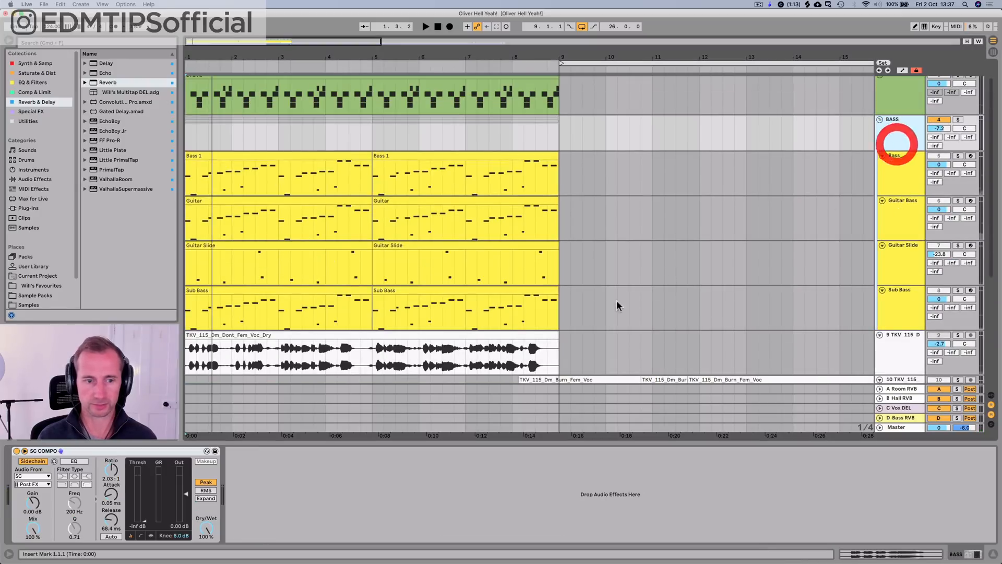
key(super+c)
scroll(291, 351, down, 6)
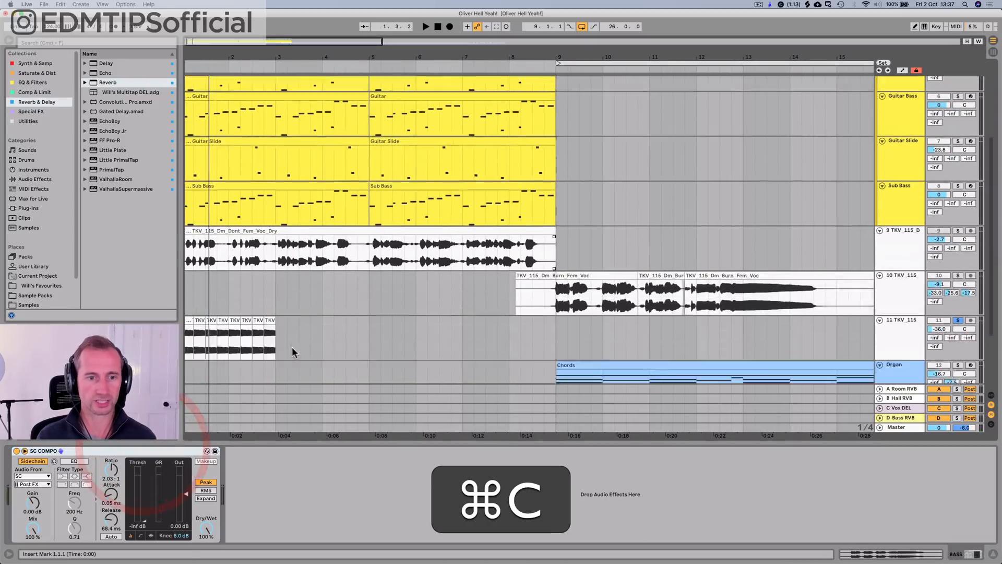
click(911, 272)
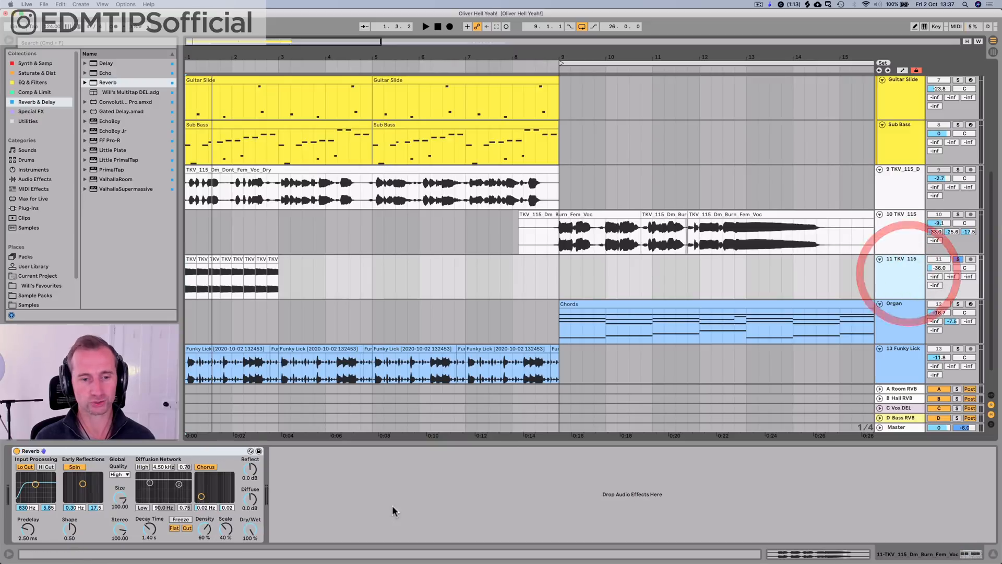
click(365, 508)
key(super+v)
key(space)
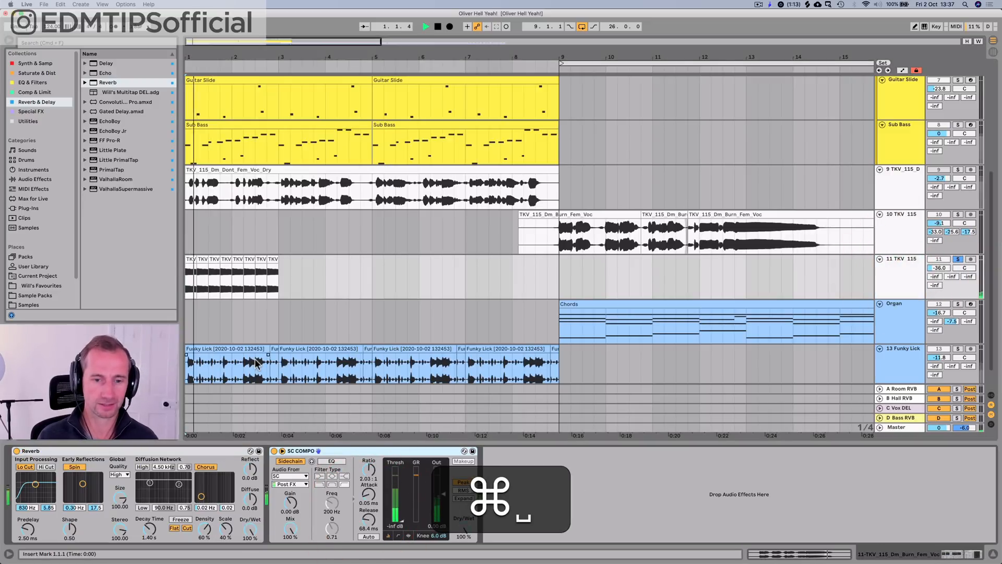
key(space)
Step: Duplicate the two bars of vocal slices three times to reach bar 9 and unsolo their track
drag(268, 288, 171, 283)
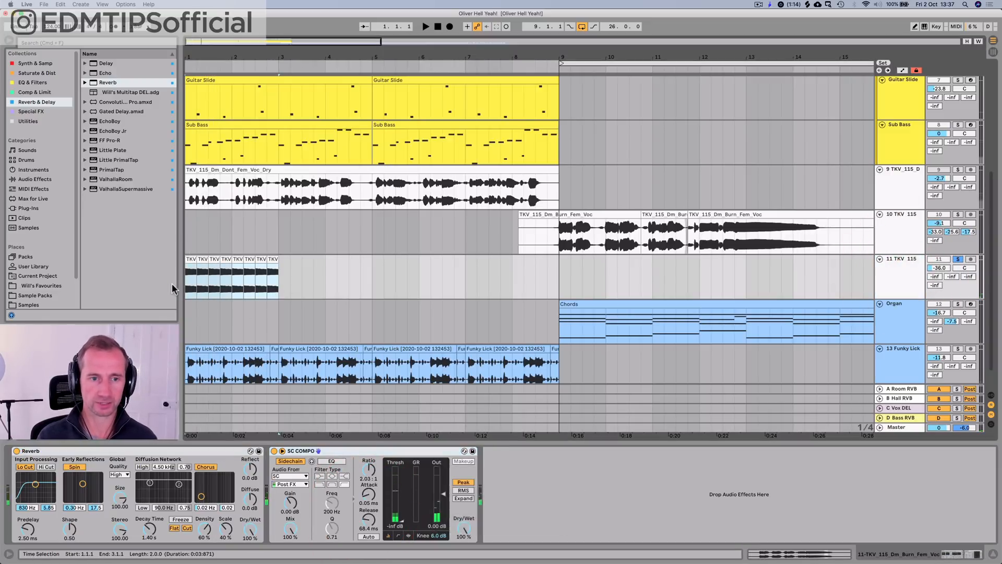
key(super+d)
key(super+d)
key(super+d)
scroll(316, 62, down, 5)
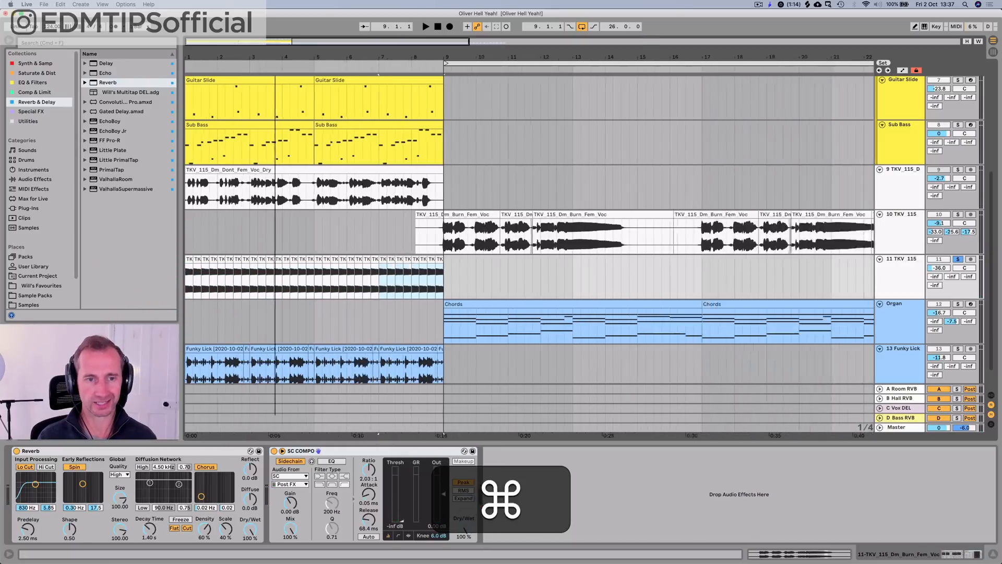
key(space)
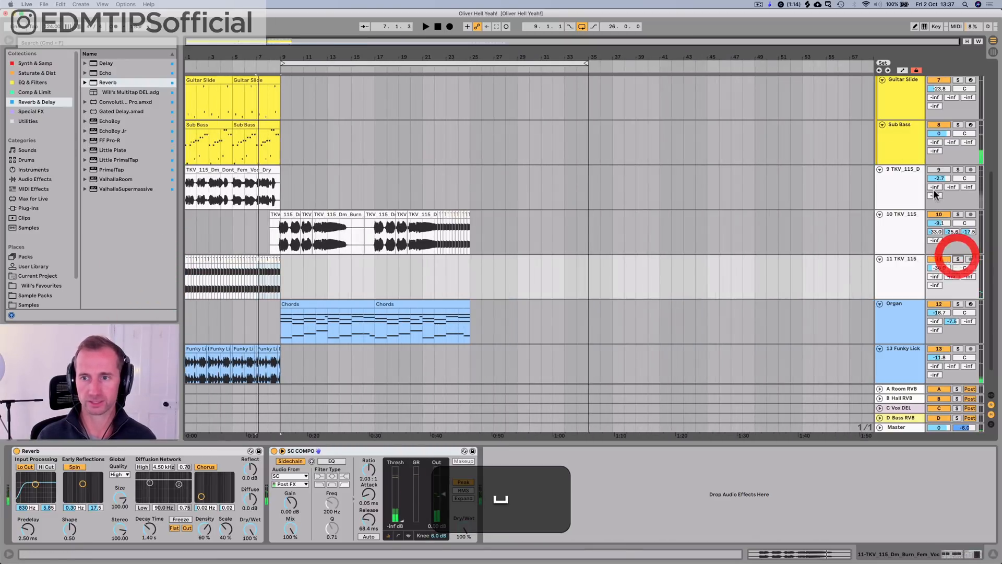
Step: Set the arrangement loop to bars 1 to 9 using the two Guitar Slide clips
scroll(490, 250, up, 2)
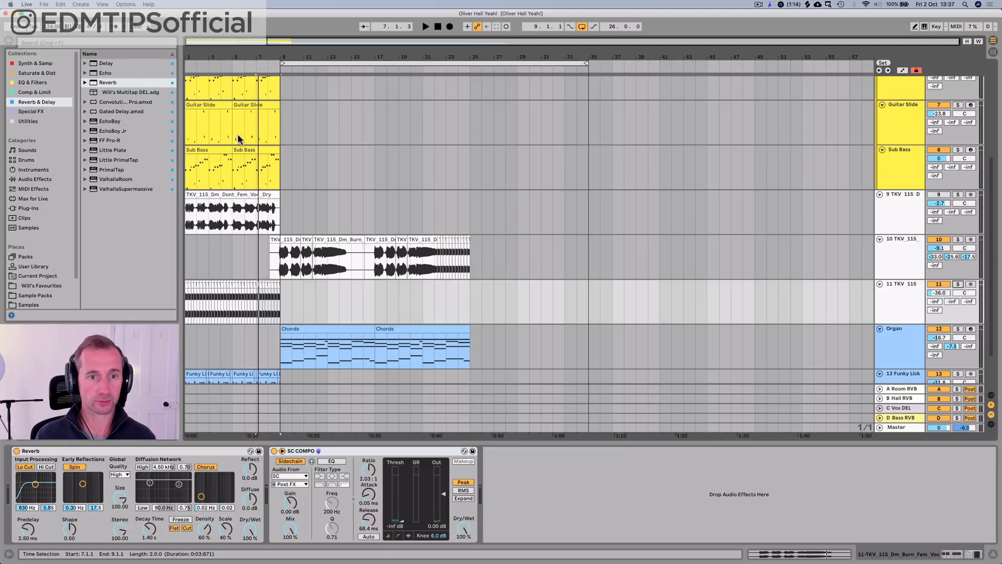
click(275, 138)
click(188, 128)
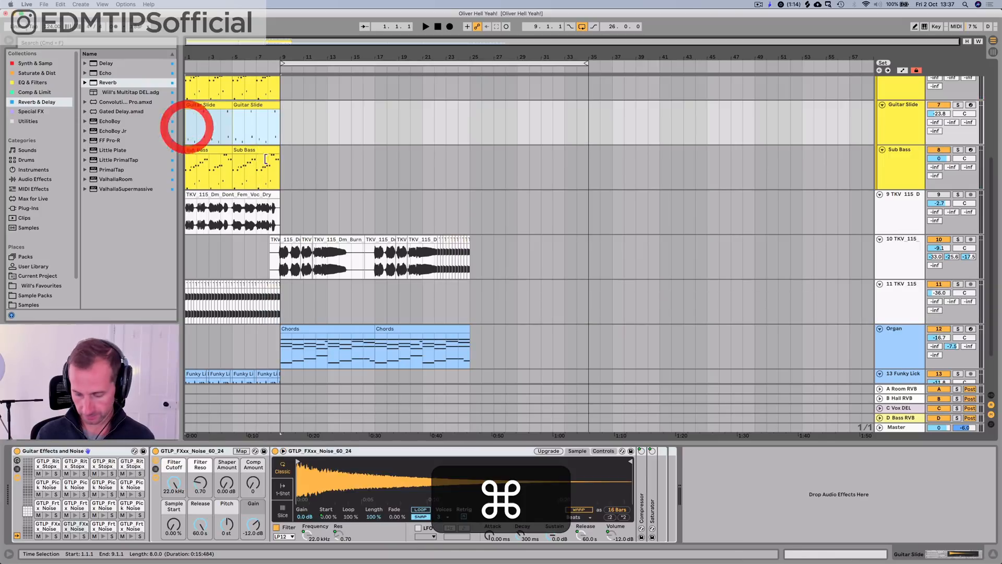
key(super+l)
Step: Mute the Drums track and play the loop from bar 1
scroll(407, 186, up, 6)
click(916, 105)
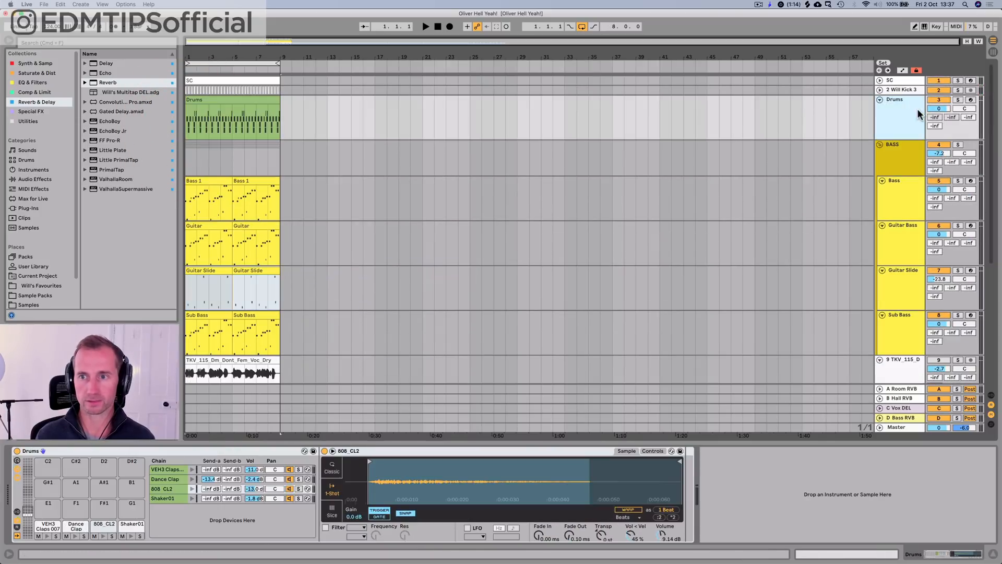
click(939, 100)
key(space)
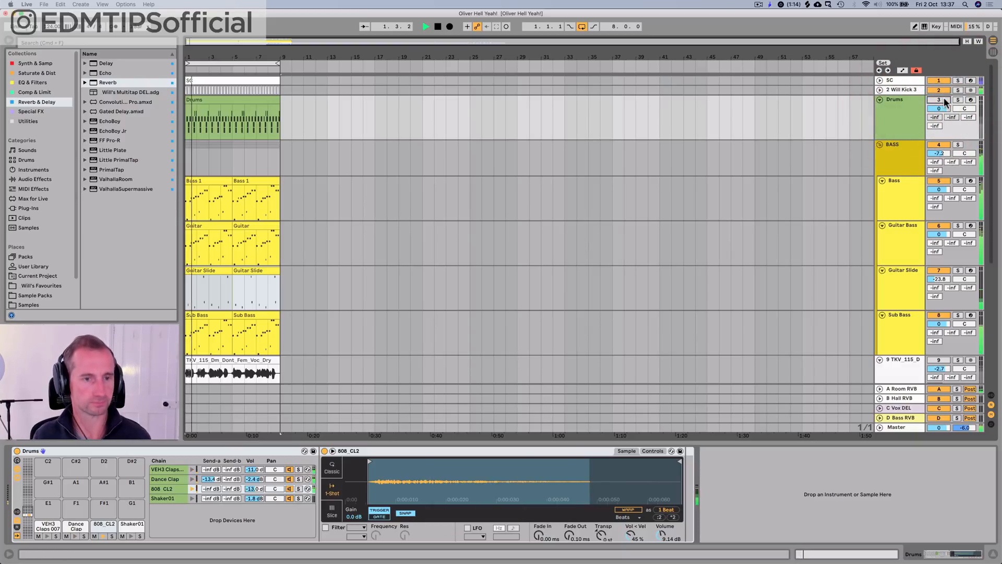
Step: Undo the trial move of the Drums clip and insert eight bars of silence at the start of the arrangement
drag(230, 114, 503, 102)
key(super+z)
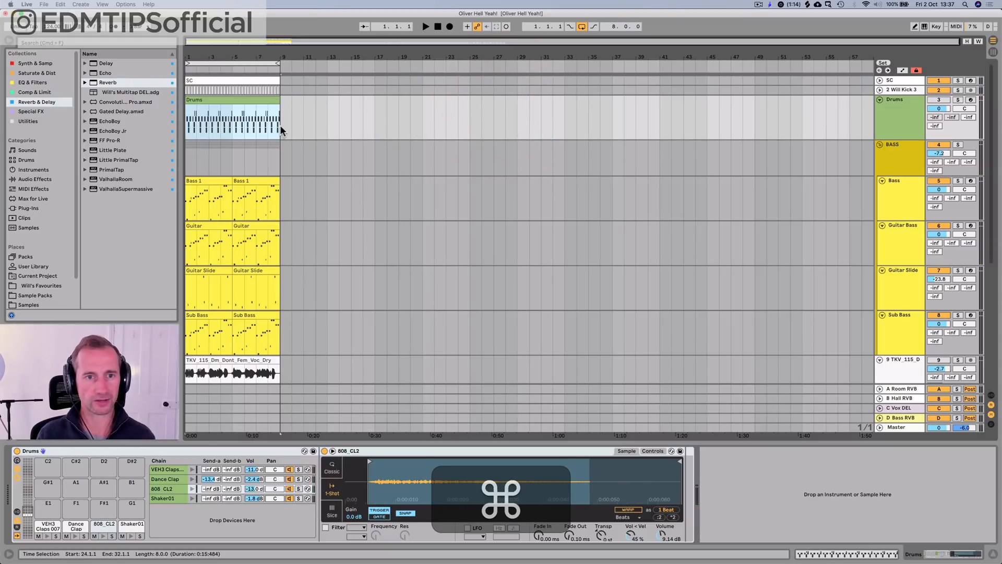
key(super+i)
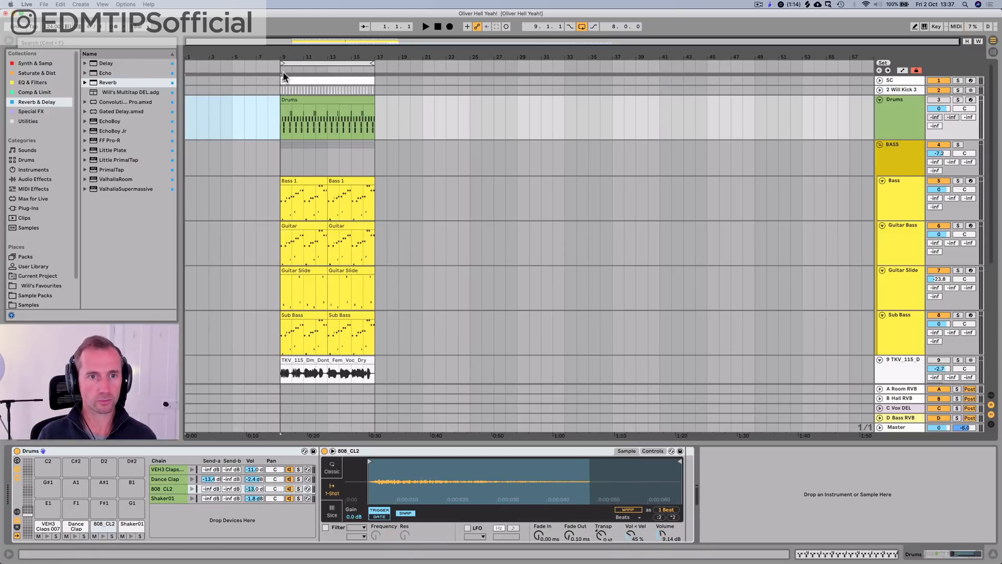
Step: Copy bars 9 to 17 across all tracks and paste them at bar 1
drag(279, 80, 366, 561)
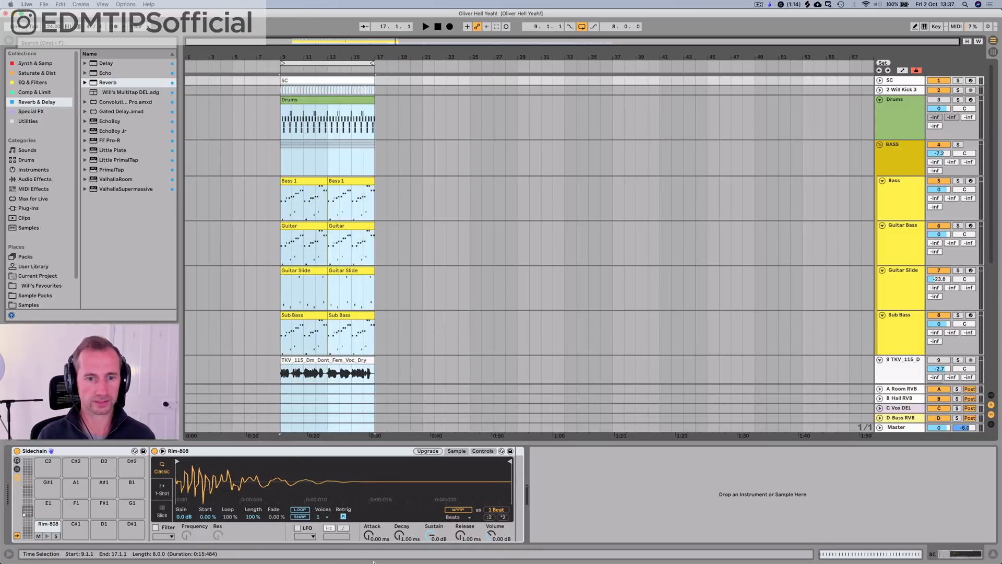
key(super+c)
click(185, 77)
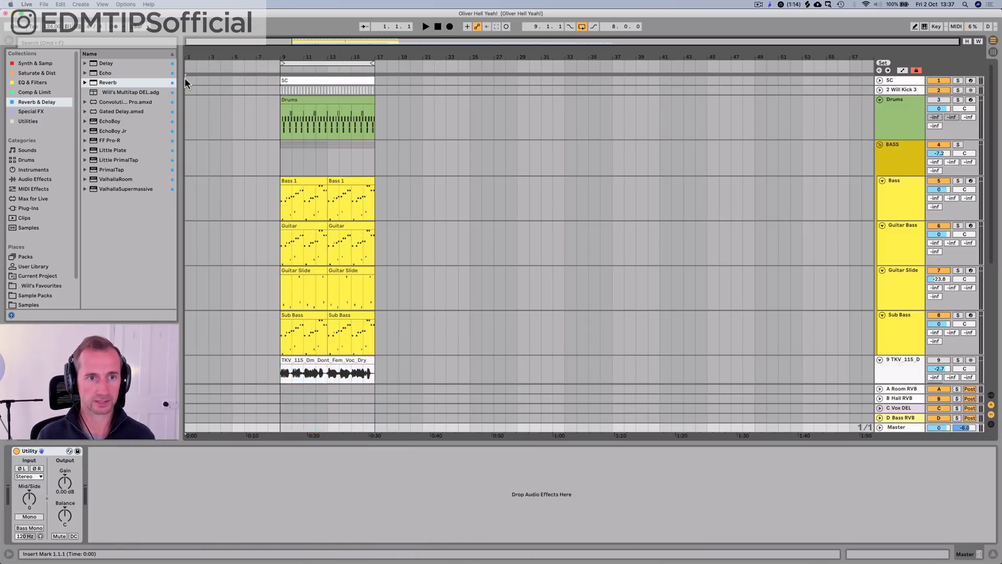
key(super+v)
Step: Delete the first four bars of the Drums clip that starts at bar 1
click(231, 107)
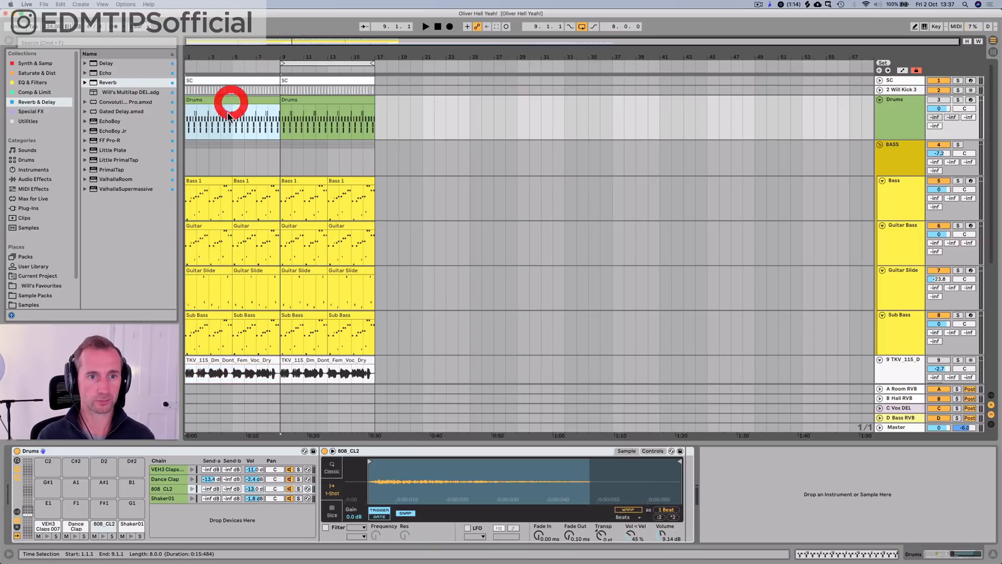
drag(228, 114, 180, 112)
key(BackSpace)
Step: Remove all Shaker01 and 808_CL2 notes from the Drums clip at bar 5, play it and return to the device view
double_click(256, 100)
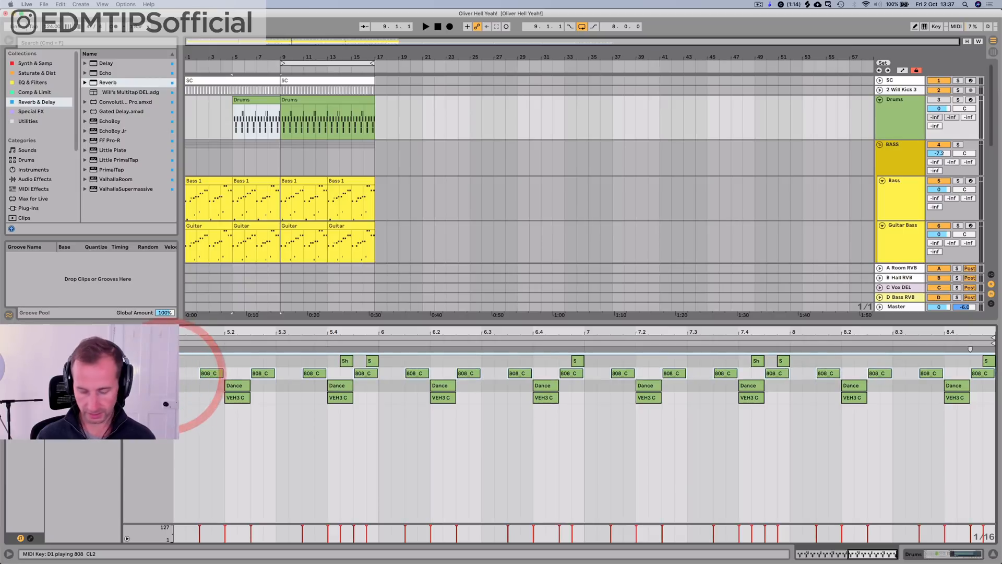
key(p)
click(166, 375)
click(167, 361)
key(BackSpace)
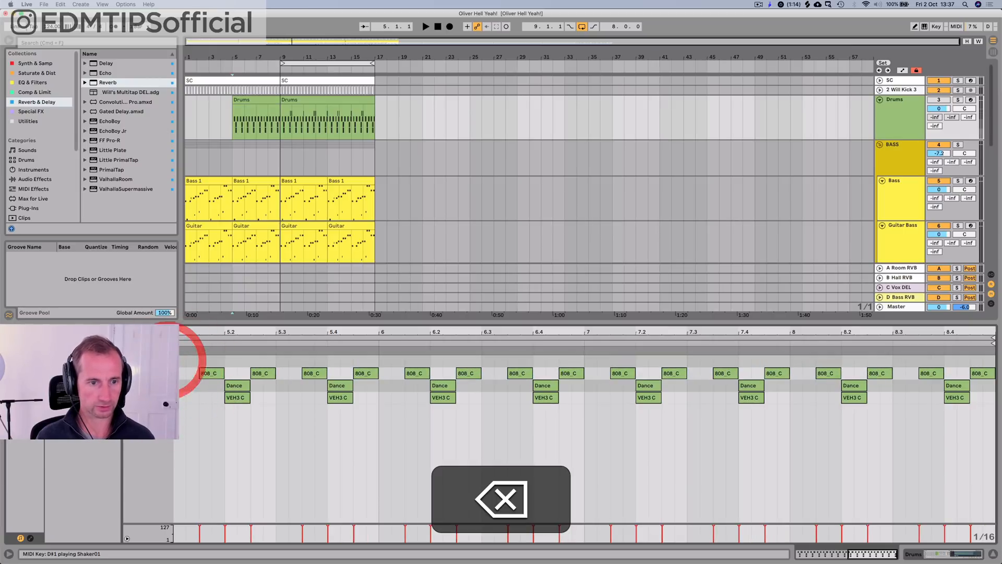
click(166, 376)
key(BackSpace)
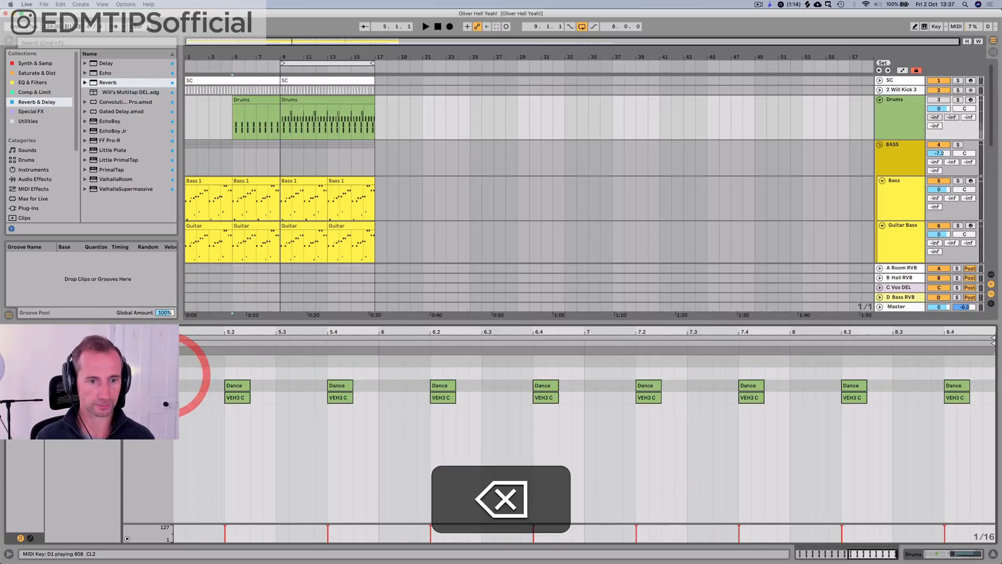
key(space)
key(shift+Tab)
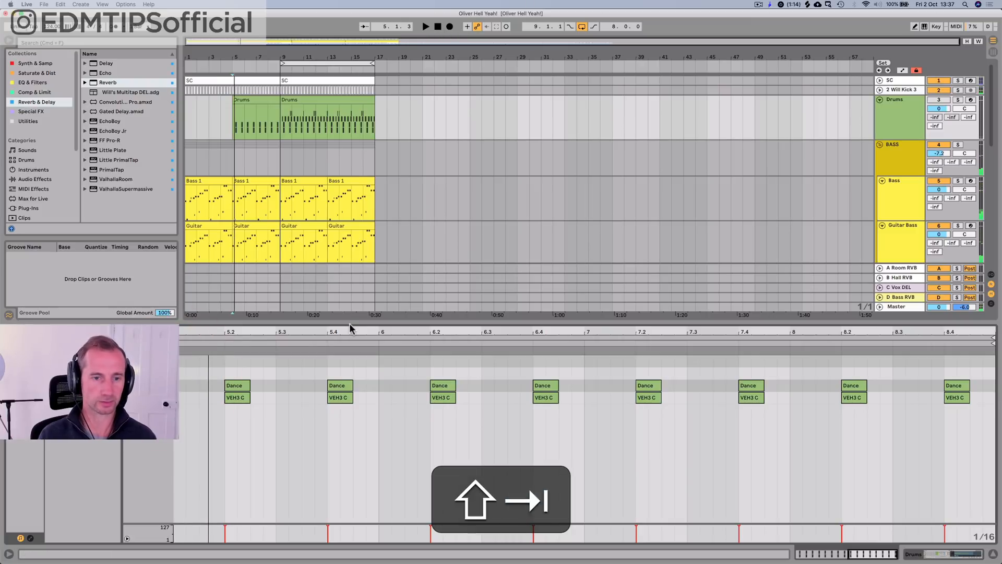
Step: Delete the Funky Lick clips from bars 1 to 9
scroll(279, 379, down, 5)
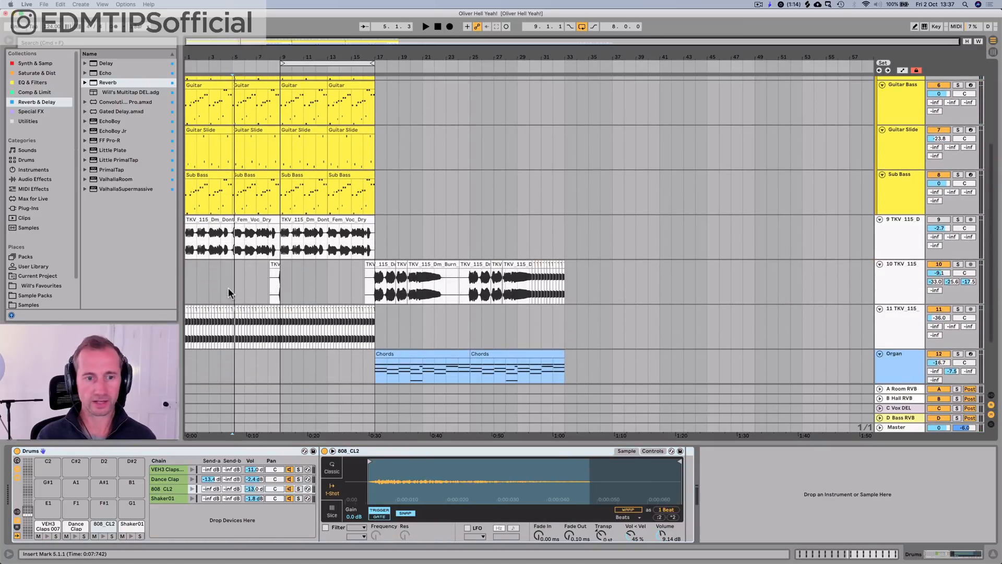
scroll(227, 288, down, 3)
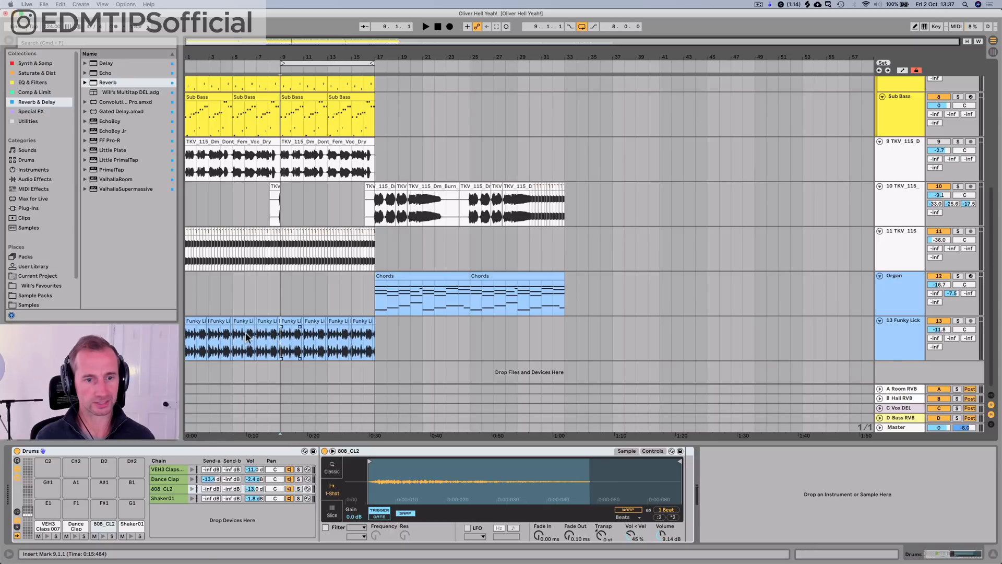
key(BackSpace)
Step: Delete the kick clips in bar 8 on the Will Kick 3 track to leave a gap before bar 9
scroll(225, 313, up, 8)
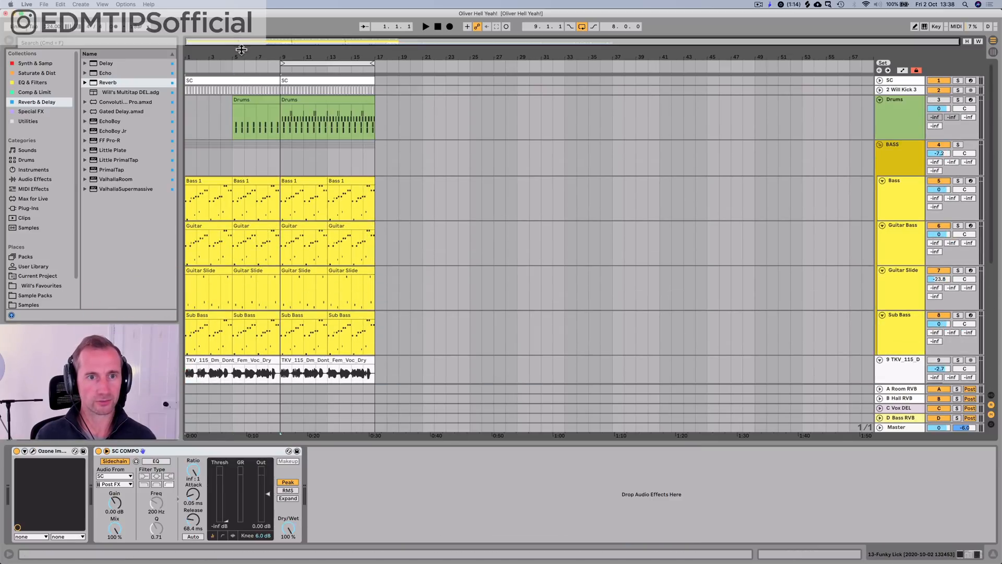
drag(241, 49, 241, 84)
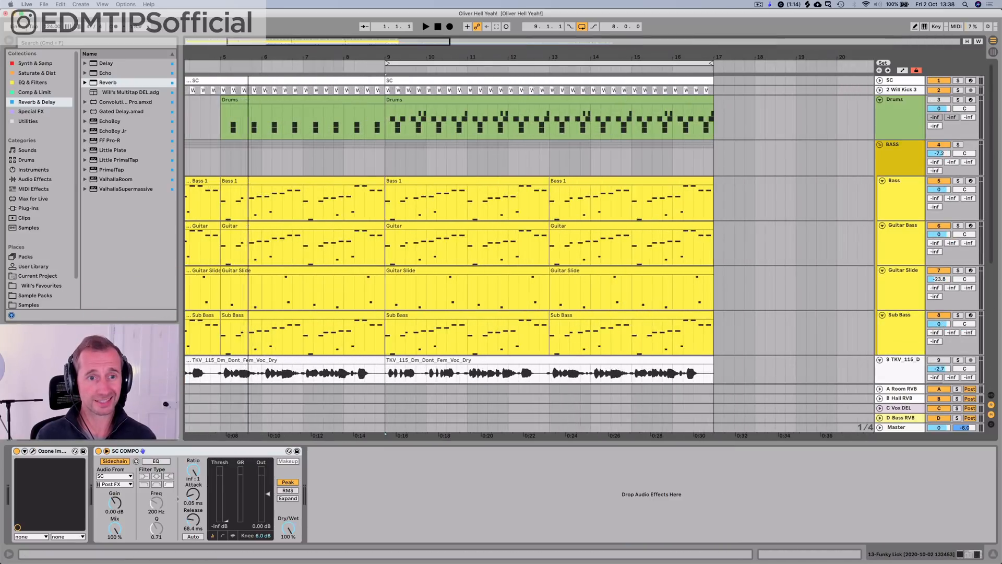
click(345, 90)
key(BackSpace)
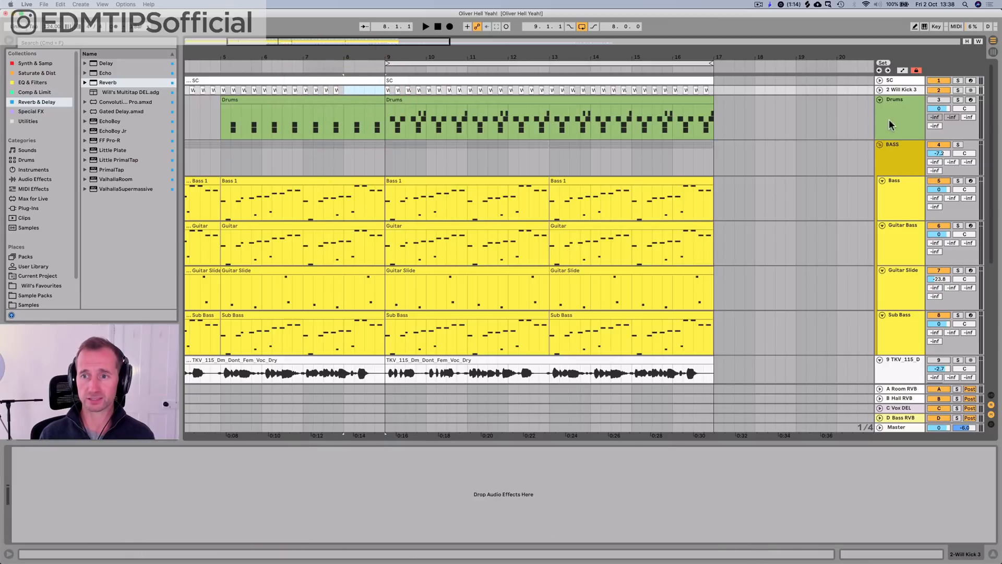
Step: Insert a new audio track below Drums and name it "Intro"
click(890, 123)
key(super+t)
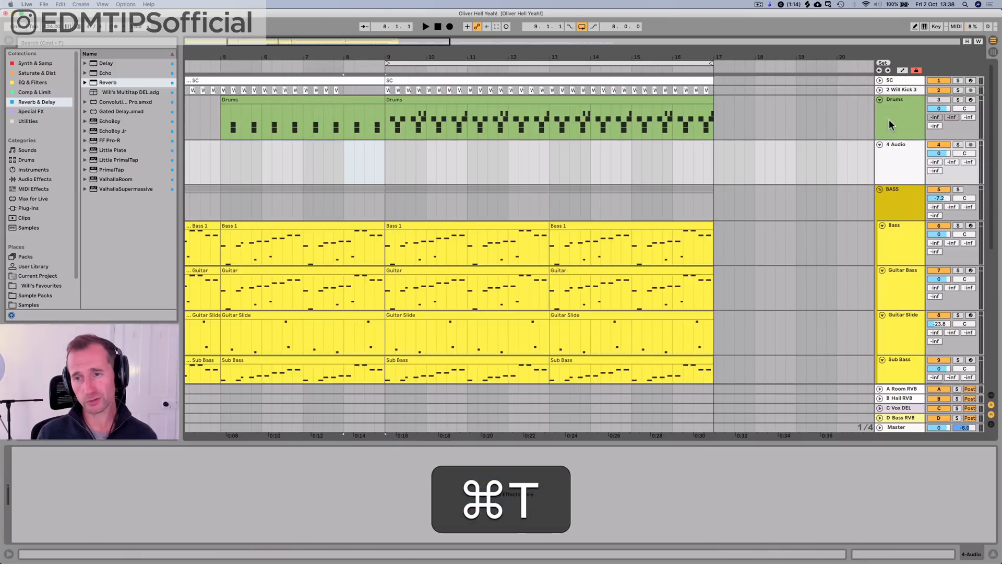
click(891, 151)
key(shift+super+r)
text(Intr)
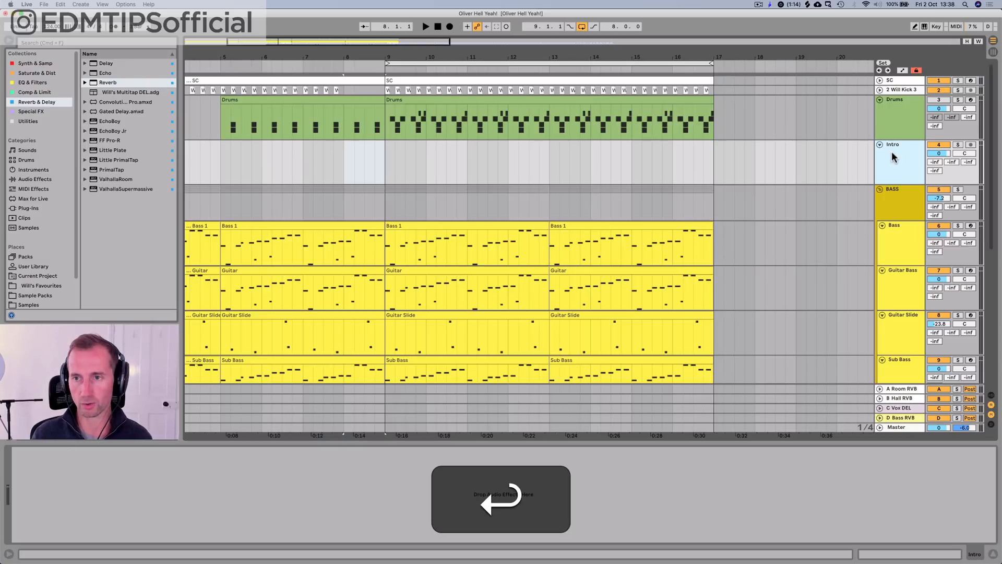
Step: Switch to the Splice app
key(alt+space)
text(splice)
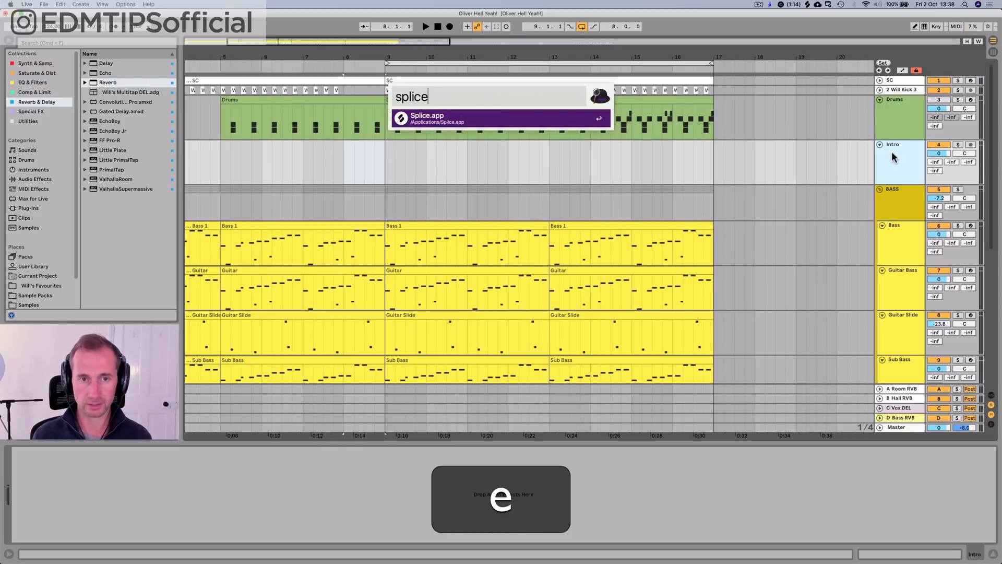
key(Return)
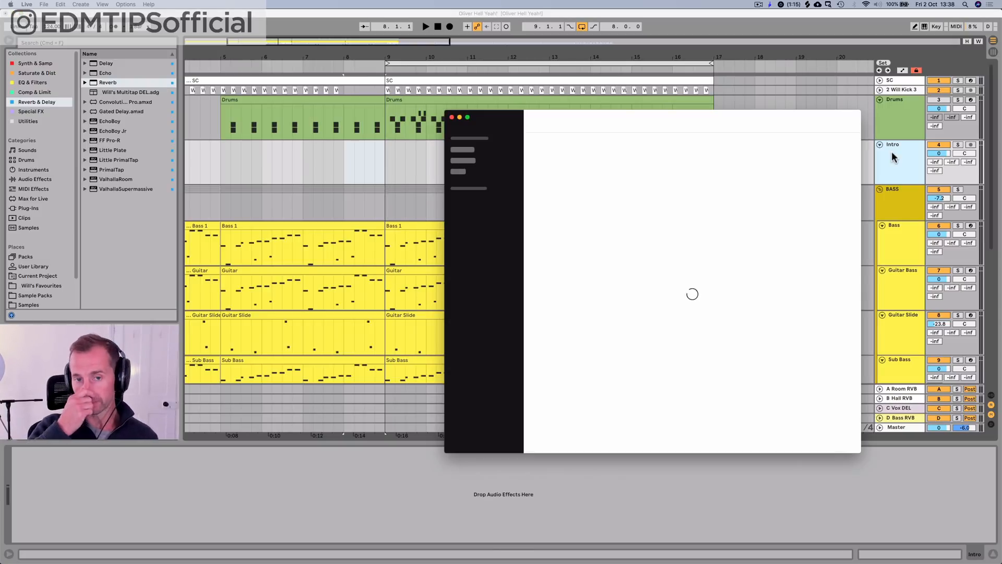
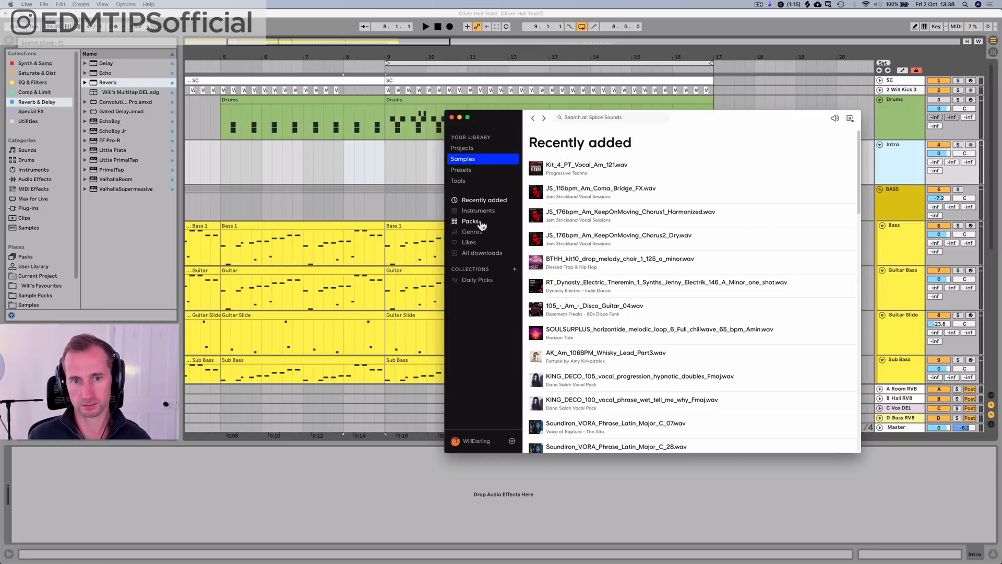
Step: Preview Kit_4_PT_Vocal_Am_121.wav among the recently added Splice samples, and quit Splice to return to the Live set
click(477, 211)
click(477, 199)
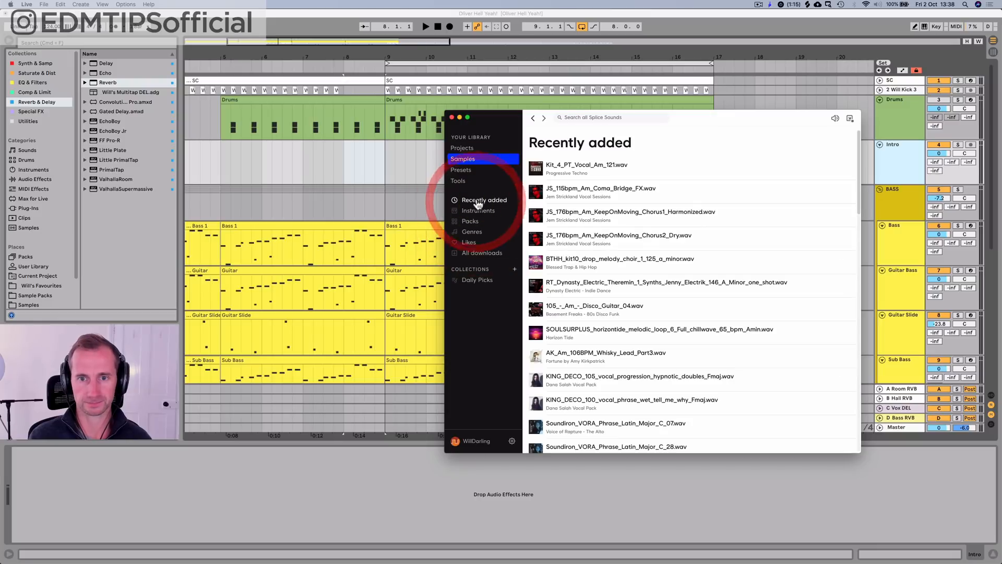
click(536, 169)
click(535, 169)
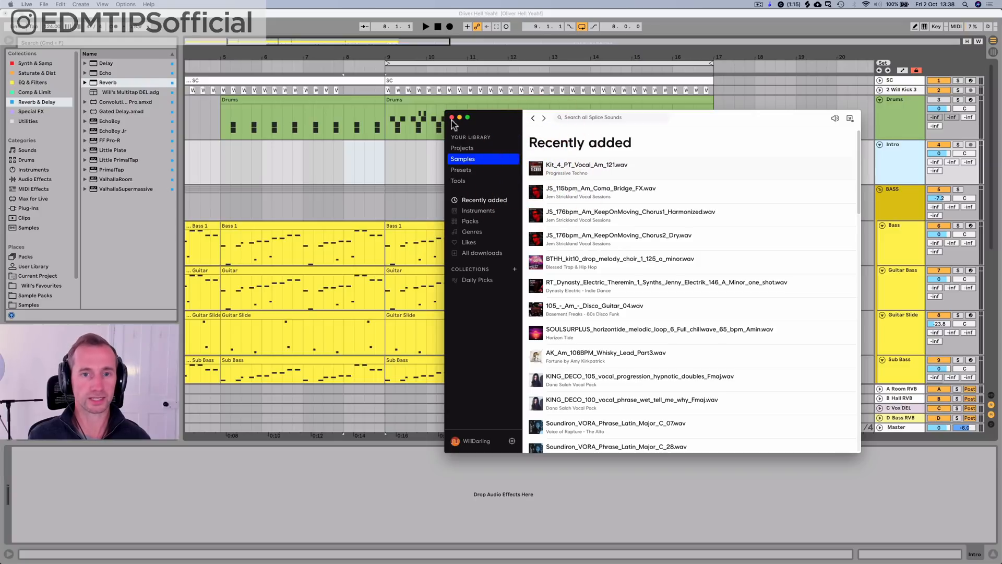
click(488, 118)
key(super+q)
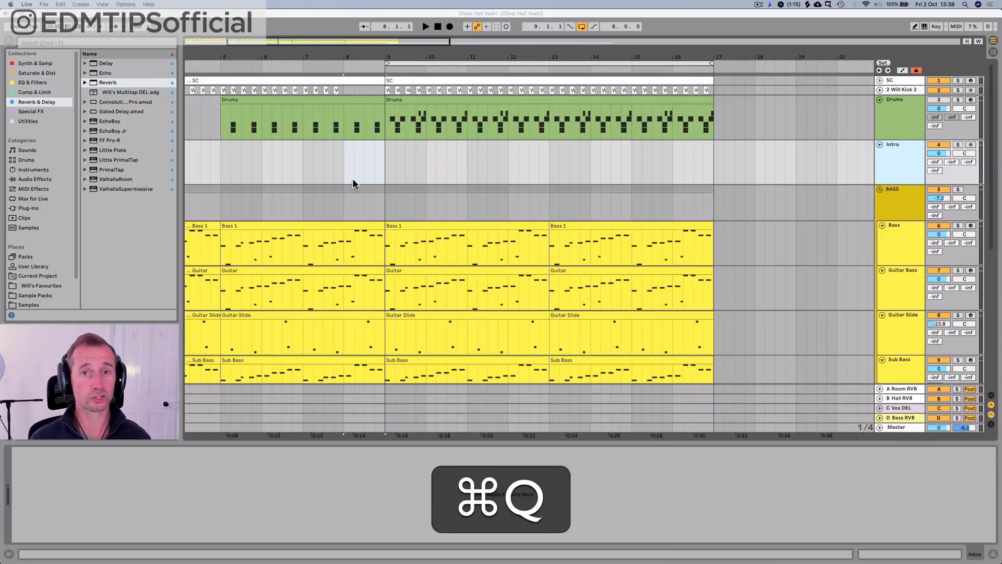
Step: Open the Drum Loops folder in the browser and expand its Drum Rolls / Intros subfolder
scroll(27, 266, down, 2)
click(29, 277)
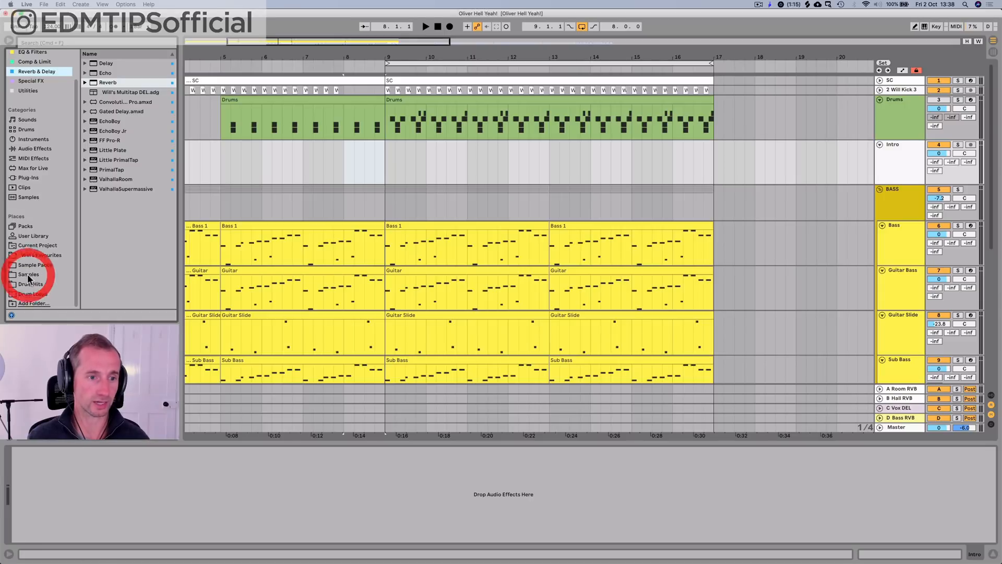
click(33, 293)
click(107, 102)
key(Right)
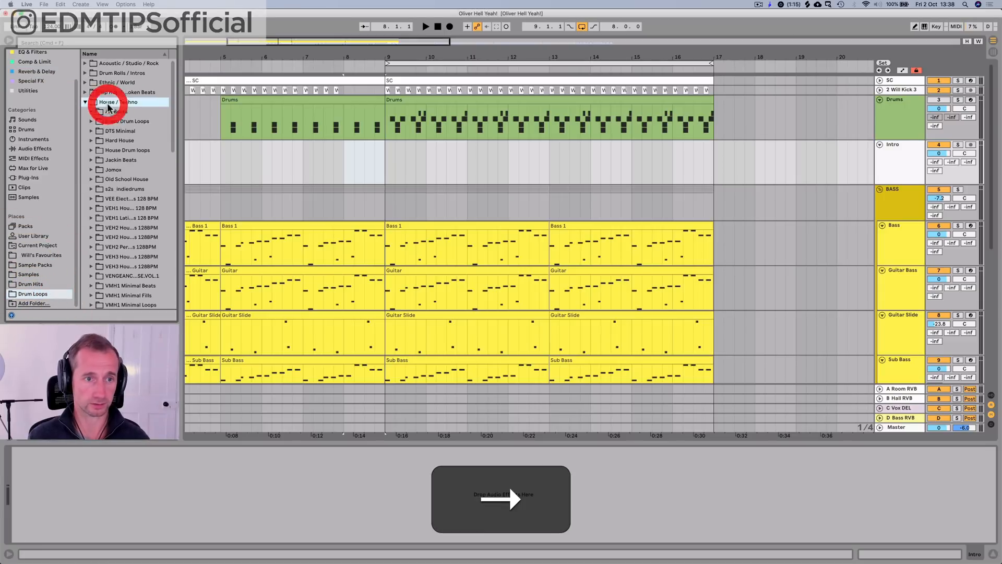
key(Left)
key(Up)
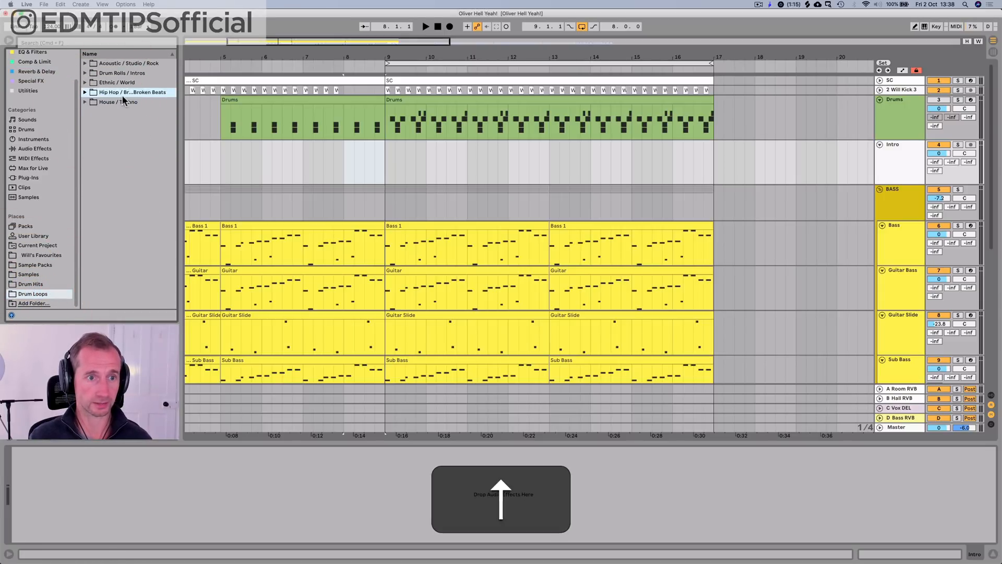
key(Up)
key(Right)
Step: Audition some DHS Drum Fill and K1Fill samples in the Drum Rolls / Intros folder
key(Down)
key(Down)
key(Down)
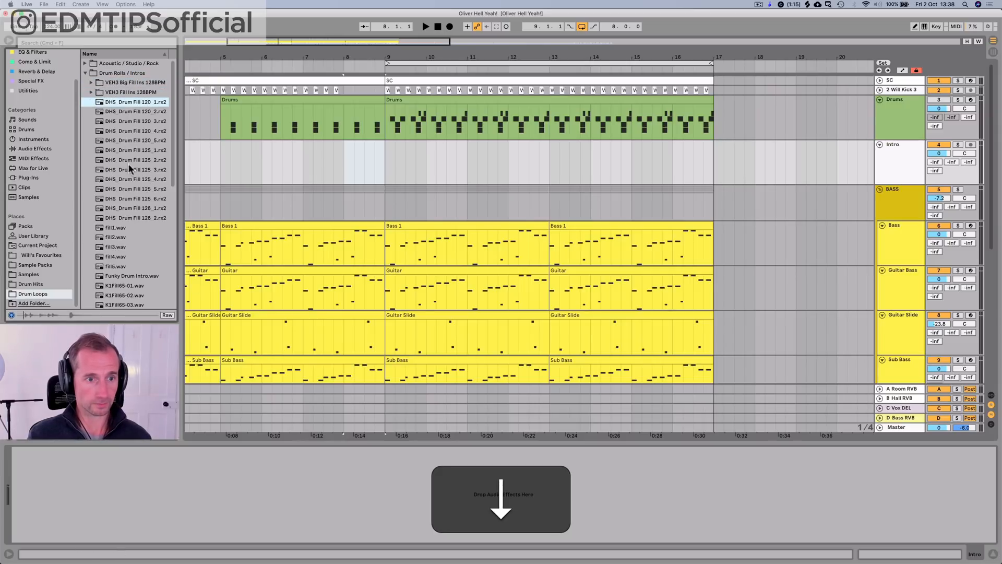
click(133, 218)
scroll(132, 218, down, 5)
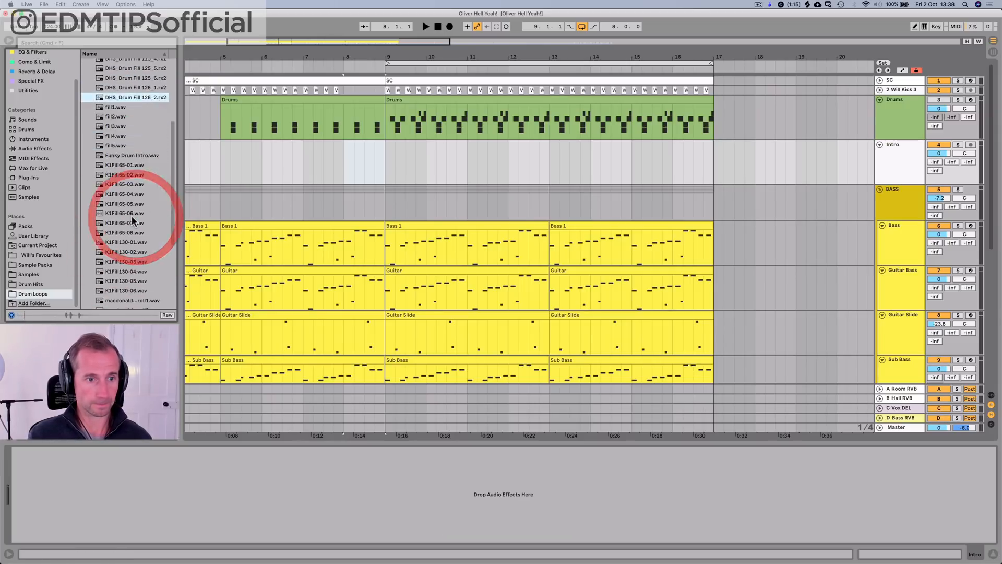
click(131, 215)
click(132, 158)
scroll(128, 167, down, 5)
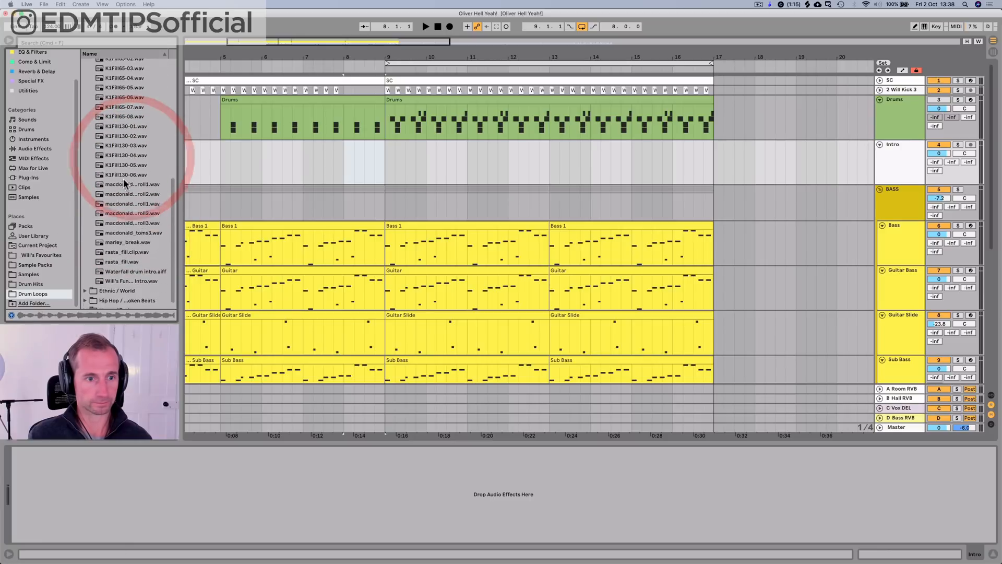
Step: Audition the macdonald rolls, rasta_fill.wav and the drum intro samples at the end of the Drum Rolls / Intros folder
click(124, 178)
click(124, 217)
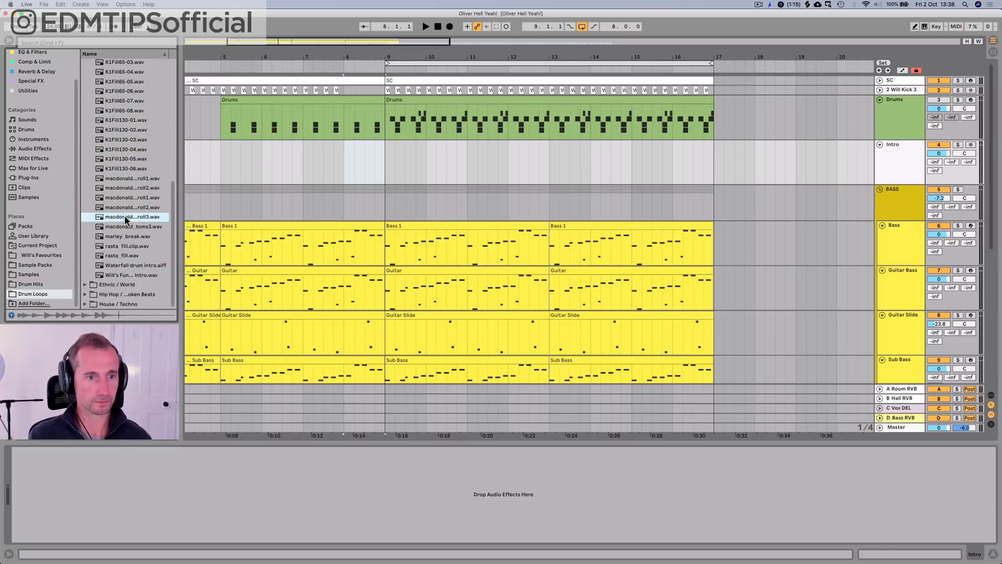
click(124, 159)
click(125, 256)
key(Down)
key(Down)
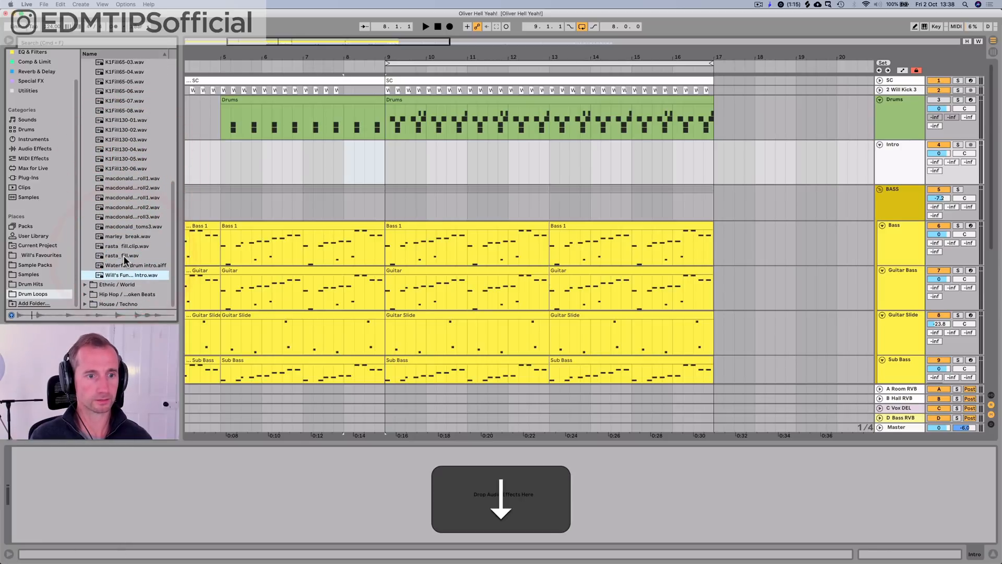
click(123, 256)
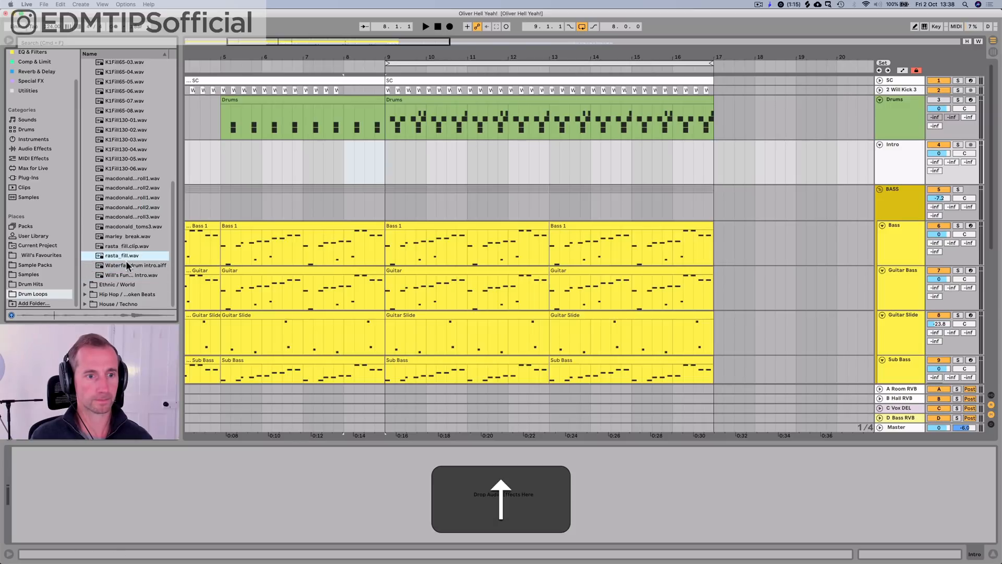
Step: Expand the VEH3 Fill Ins 128BPM folder and audition its fills from 001 to 011
scroll(131, 240, up, 8)
scroll(129, 235, up, 2)
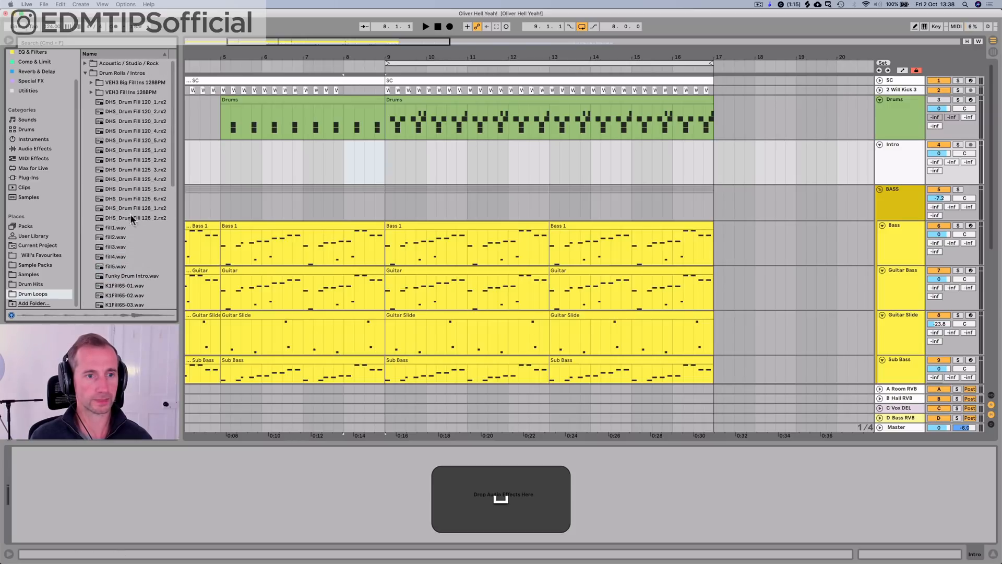
click(132, 84)
scroll(125, 134, down, 10)
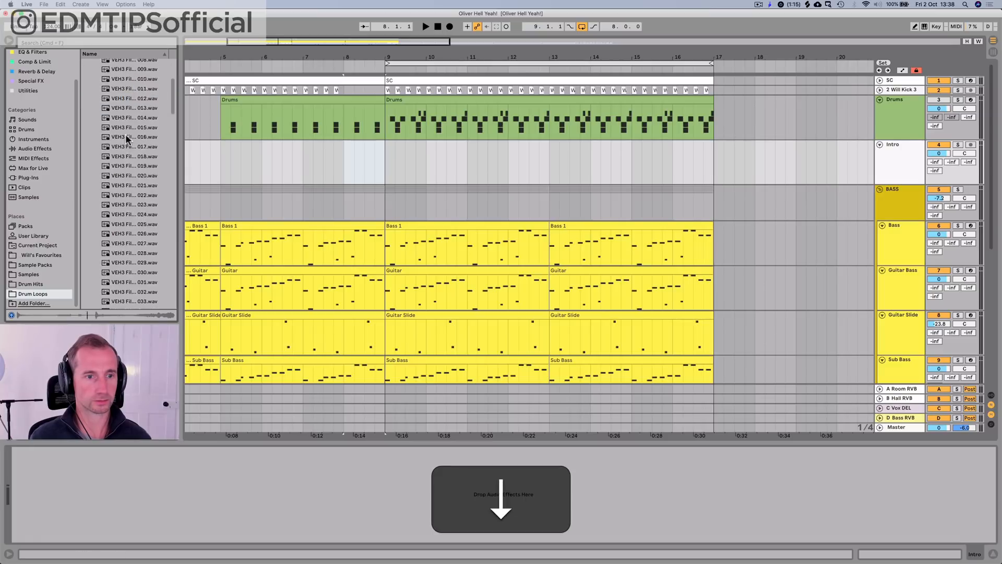
scroll(126, 134, up, 12)
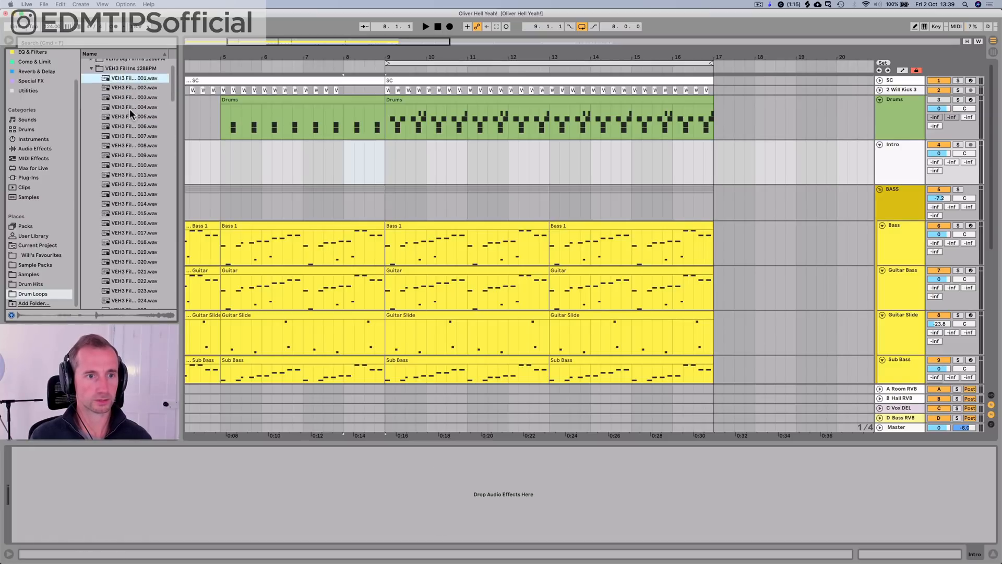
key(Down)
key(Down)
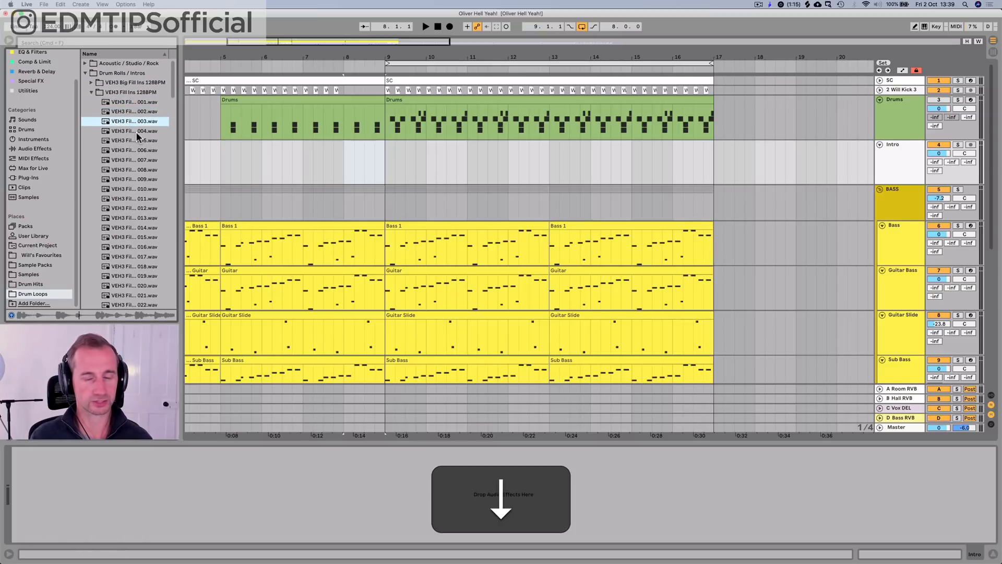
key(Down)
key(Down)
key(Down)
key(Down)
key(Down)
key(Down)
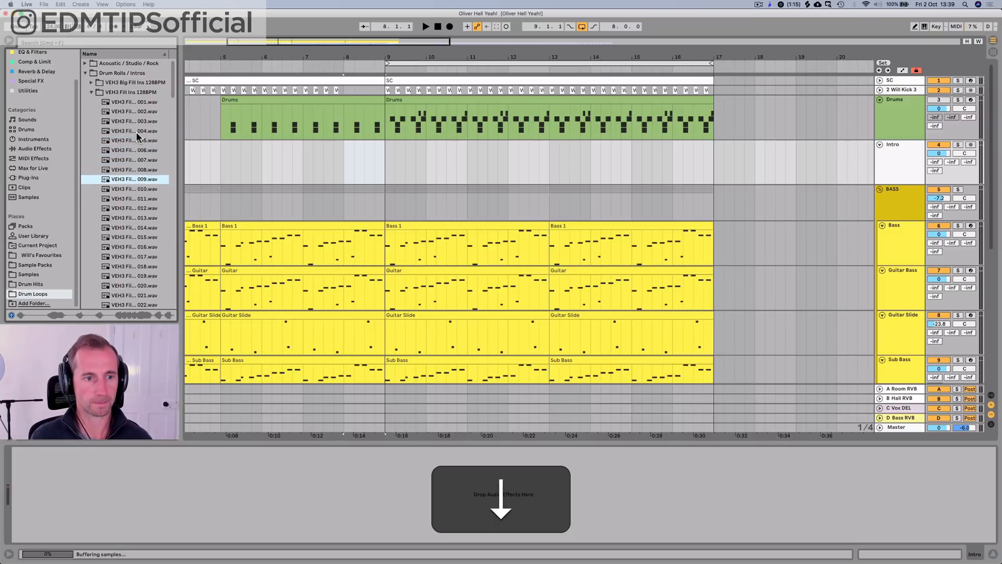
key(Down)
key(Down)
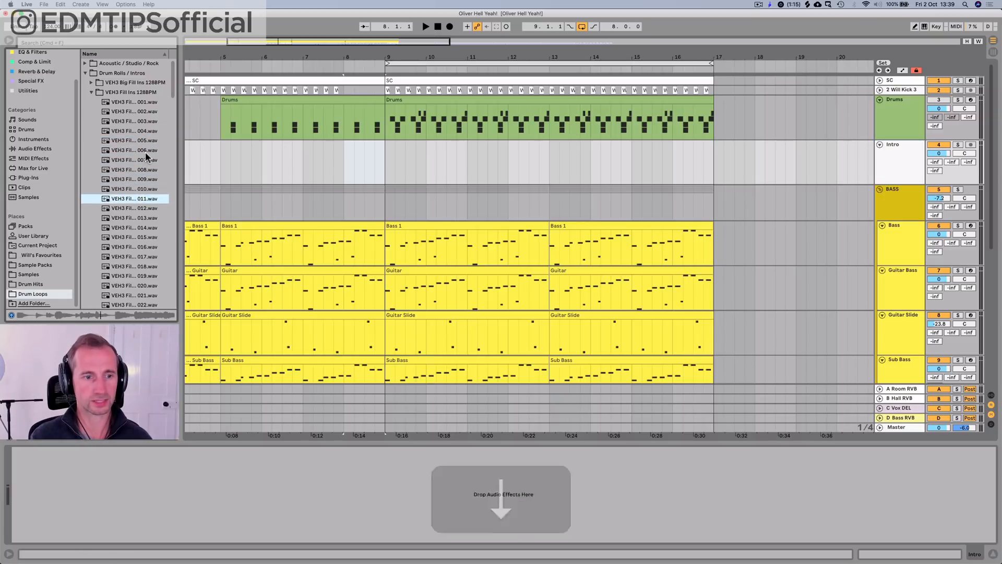
key(Up)
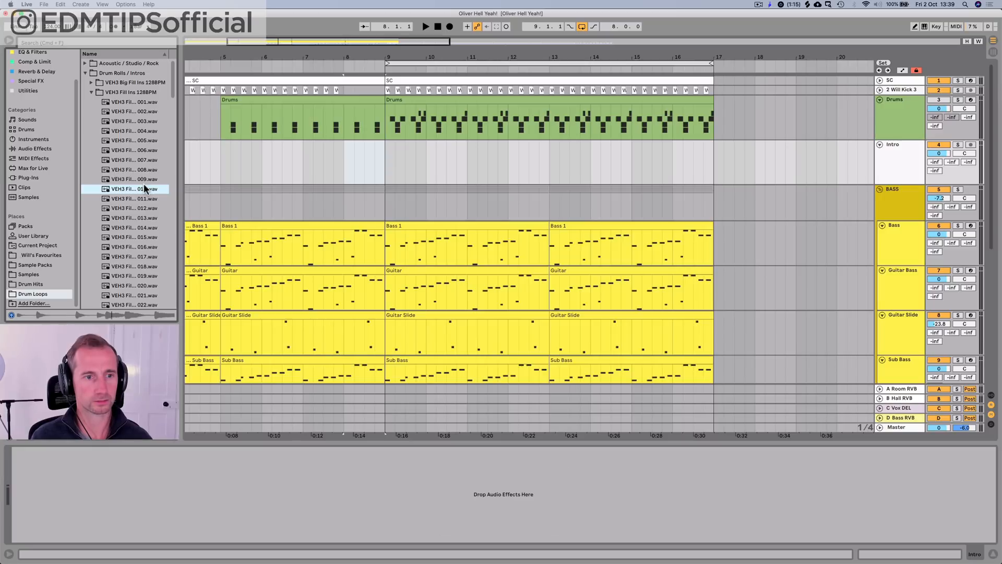
key(Up)
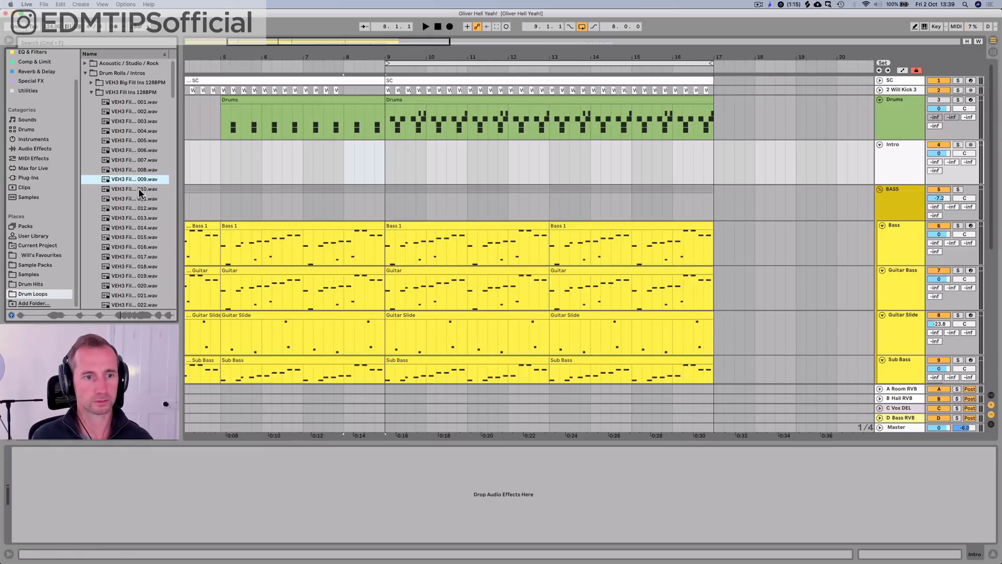
Step: Audition a selection of the remaining VEH3 fills, from about 020 through 120
scroll(136, 191, down, 3)
click(138, 196)
key(Down)
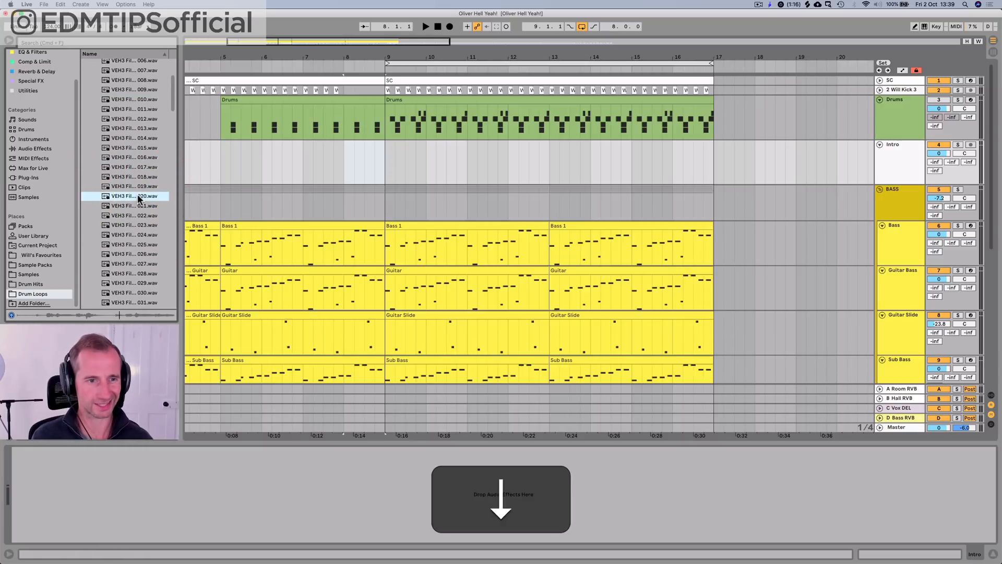
key(Down)
scroll(138, 198, down, 2)
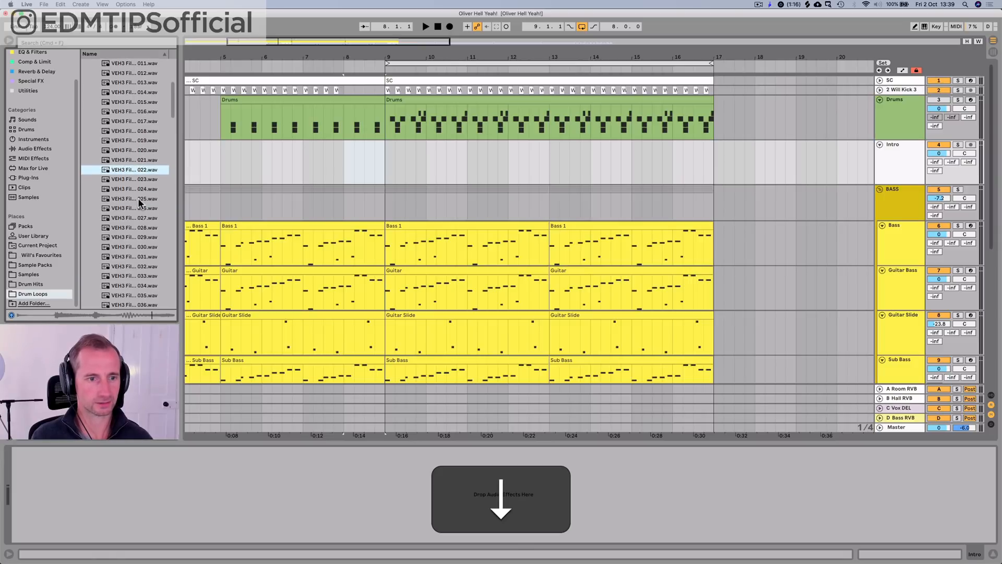
key(Down)
scroll(136, 201, down, 3)
click(134, 202)
scroll(131, 202, down, 5)
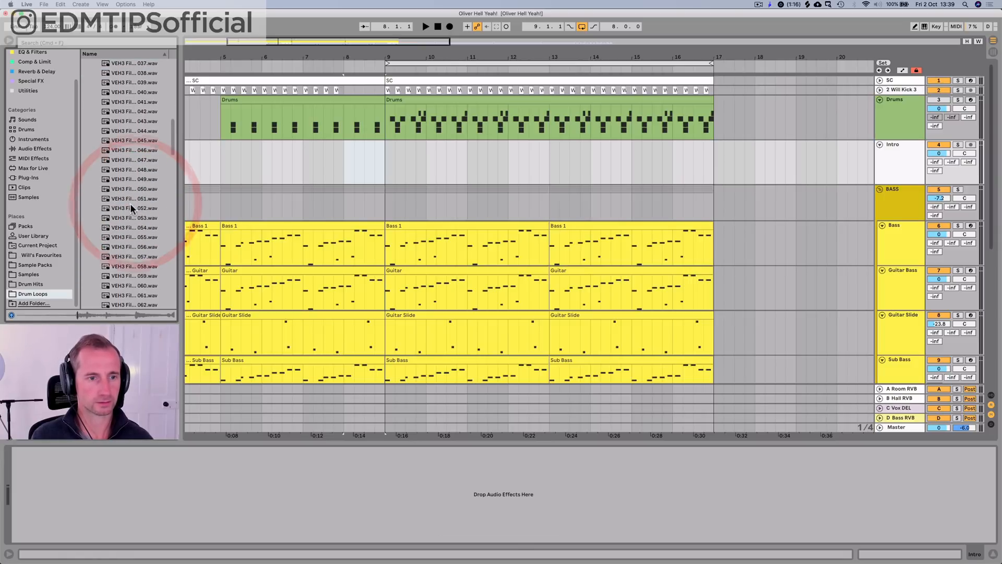
click(130, 202)
scroll(128, 202, down, 5)
click(127, 202)
scroll(126, 204, down, 5)
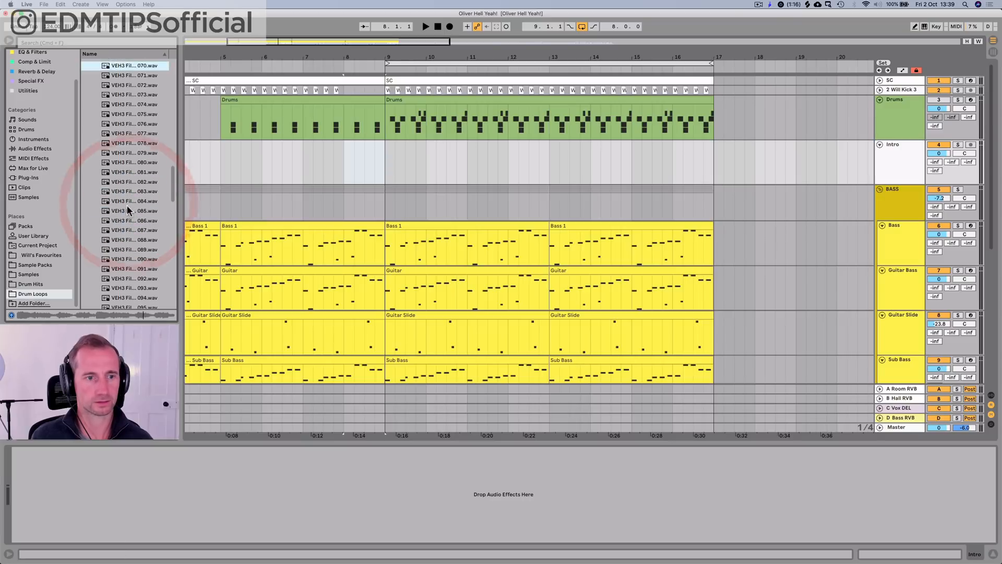
click(124, 204)
scroll(123, 205, down, 4)
click(123, 205)
scroll(123, 207, down, 5)
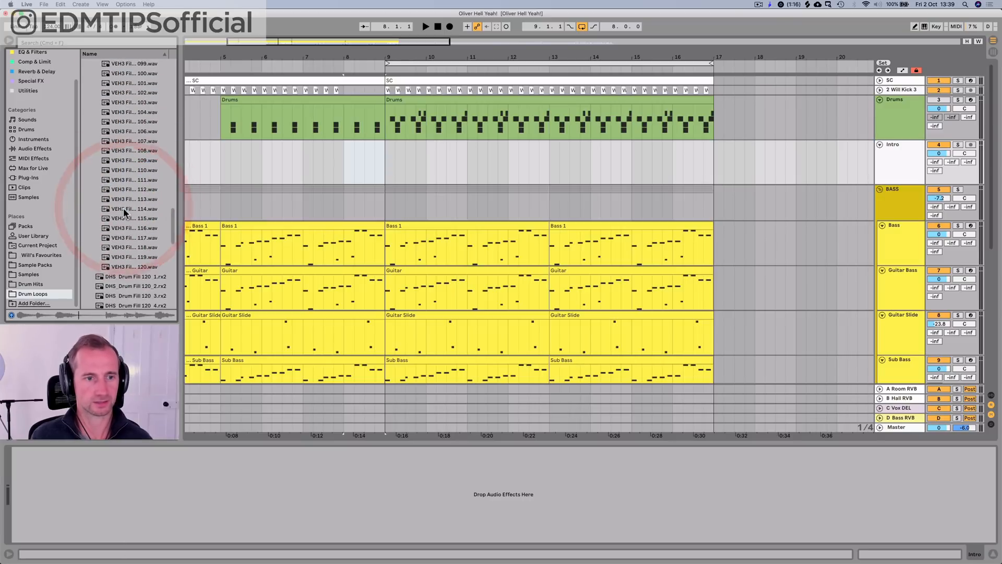
click(123, 208)
click(124, 264)
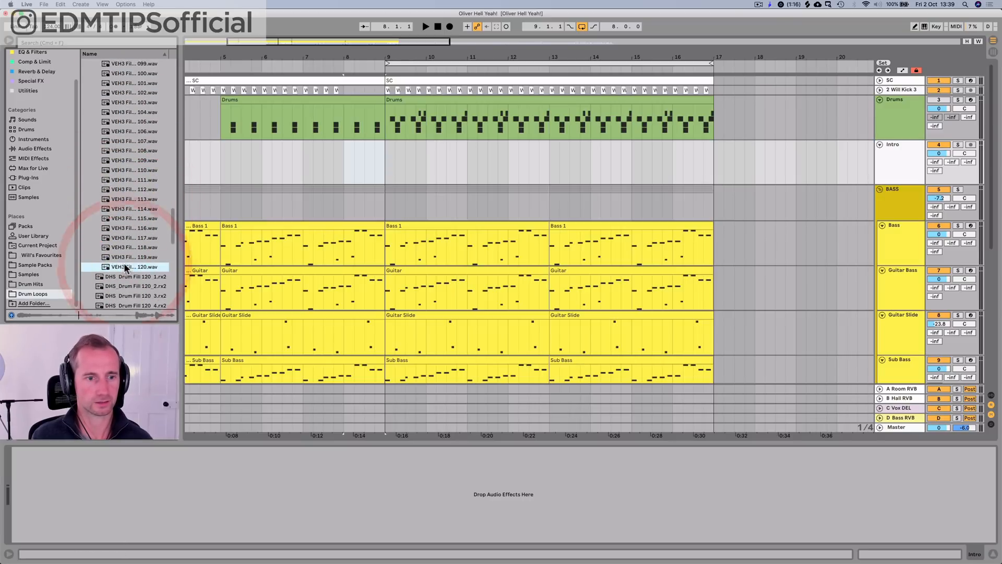
key(Up)
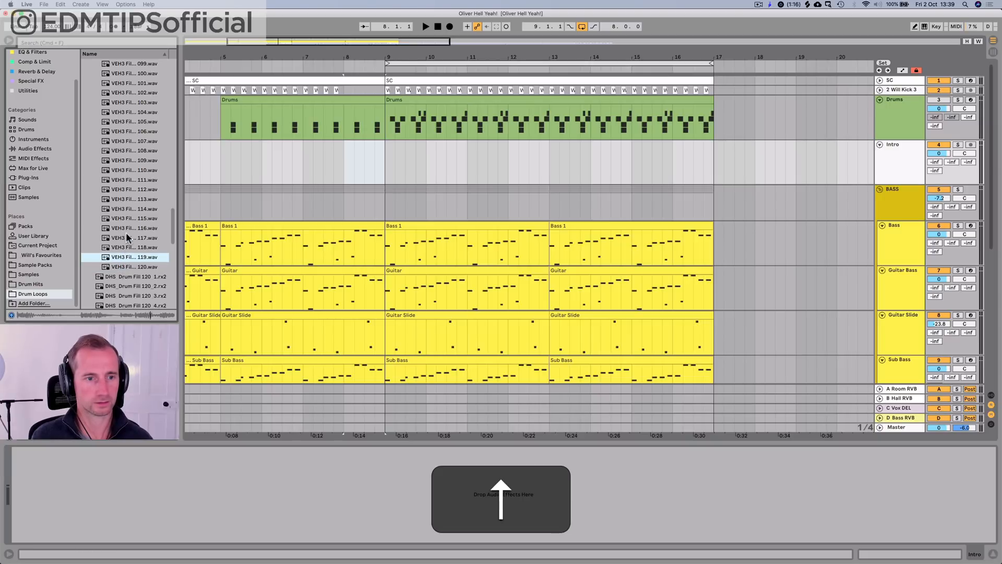
Step: Audition fill1.wav, DHS Drum Fill 128_1.rx2, K1Fill130-04.wav and neighbouring fills below the VEH3 folder
scroll(123, 233, down, 6)
click(117, 214)
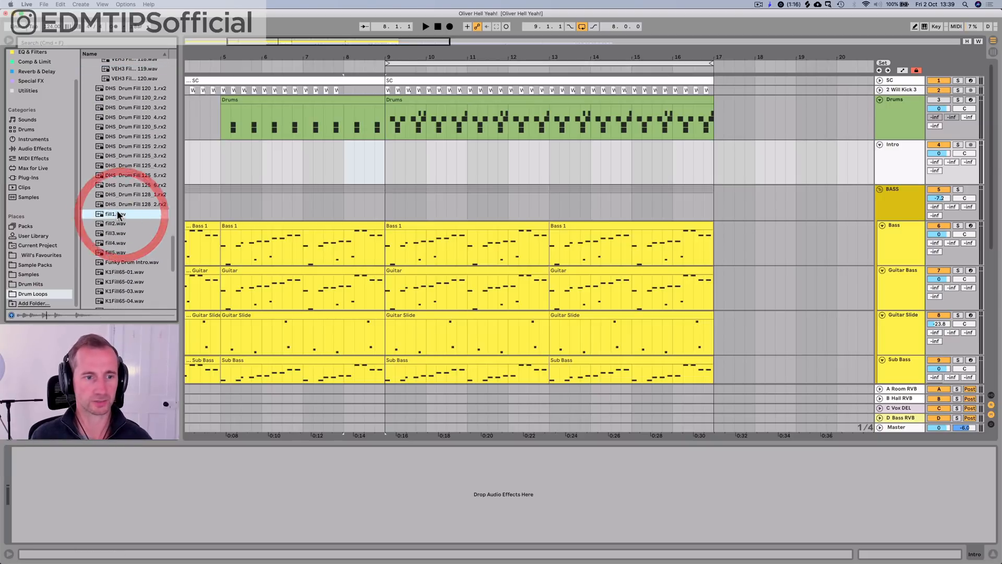
key(Down)
click(122, 201)
key(Up)
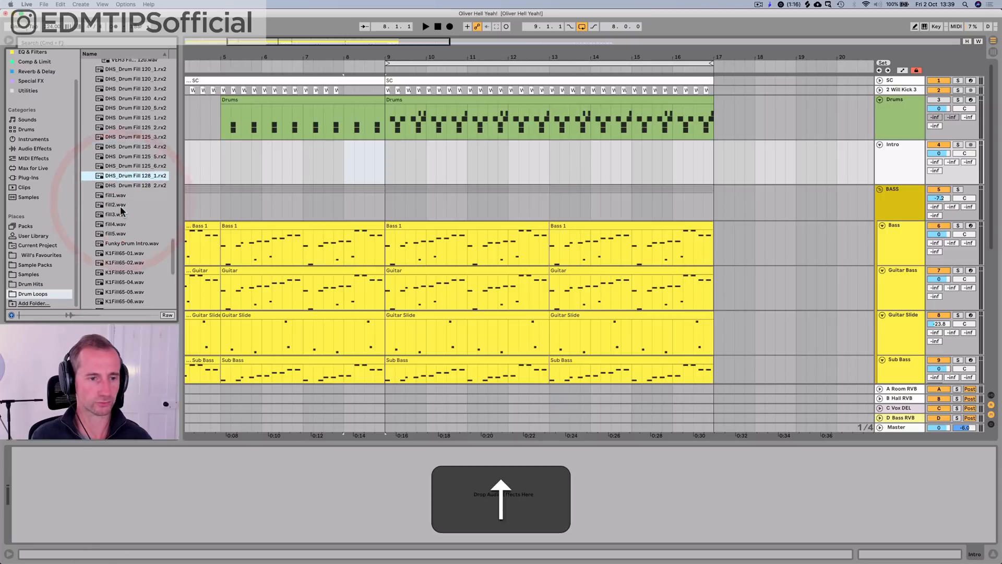
click(120, 204)
scroll(121, 210, down, 7)
click(126, 151)
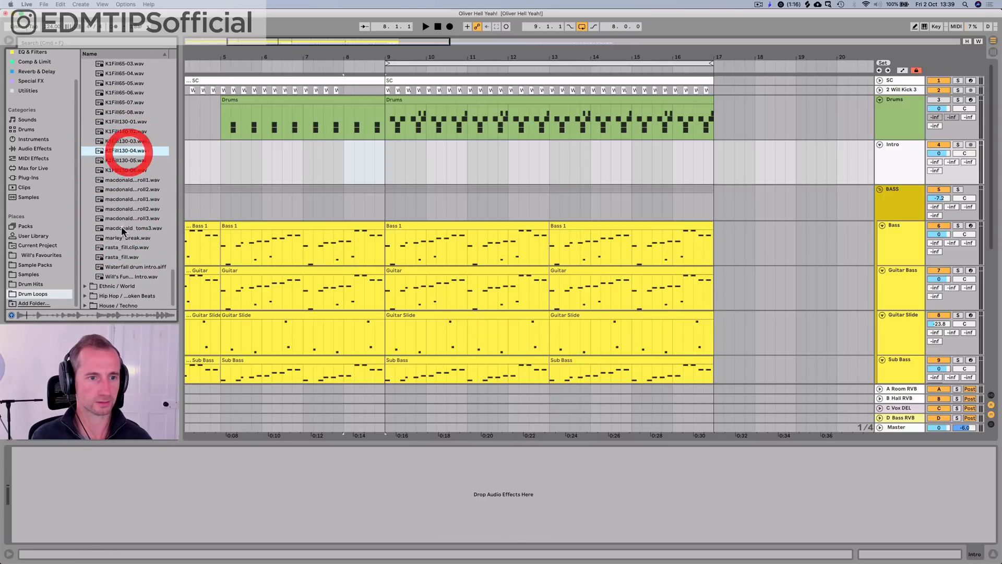
Step: Compare the rasta fills with Waterfall drum intro.aiff and the intro sample next to it by auditioning them
click(117, 253)
key(Up)
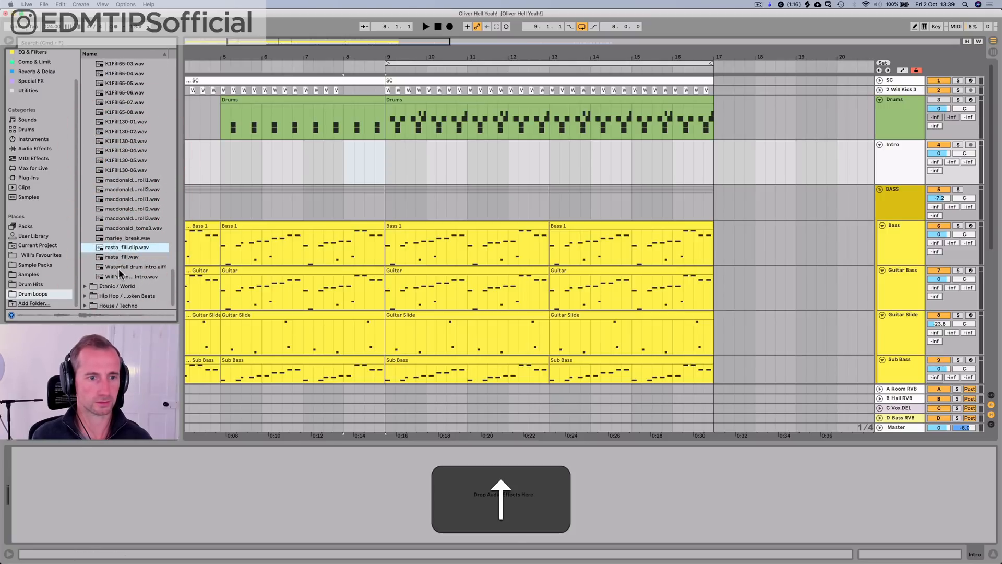
click(118, 270)
key(Down)
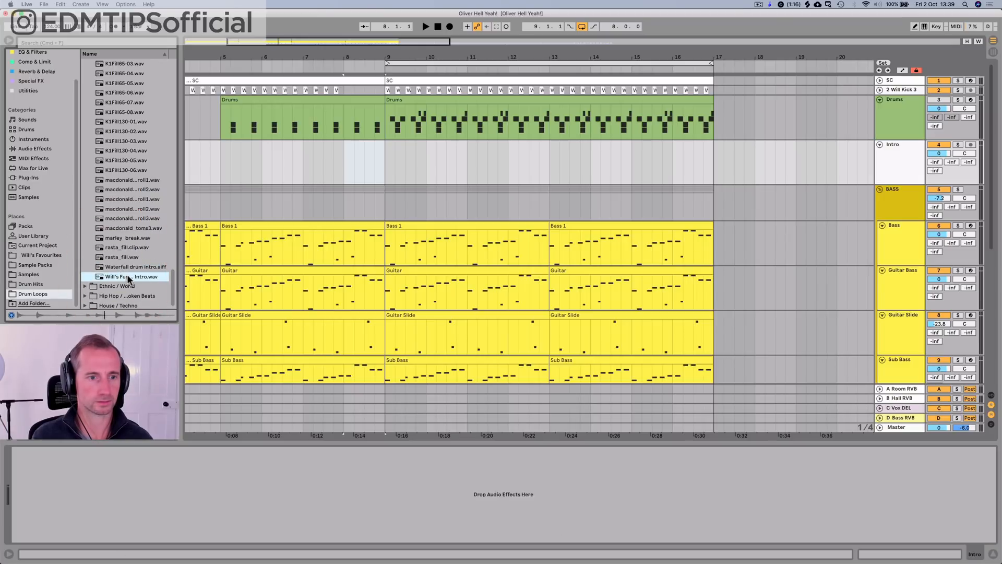
key(Up)
Step: Play the arrangement leading into bar 9 while previewing Waterfall drum intro.aiff over it, and stop playback
key(space)
click(127, 270)
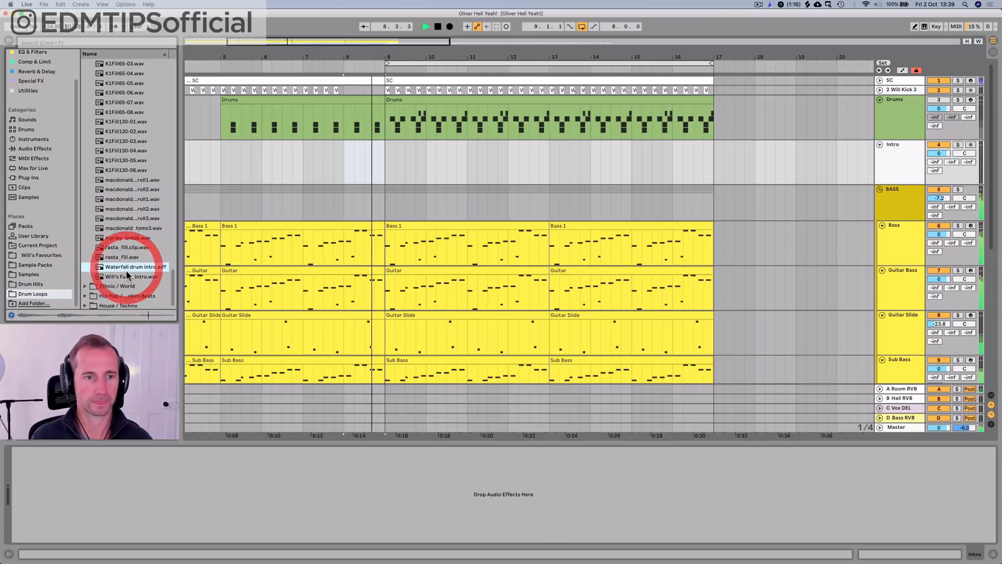
key(space)
Step: Place Waterfall drum intro.aiff on the Intro track at 8.4.1, just before bar 9, and open the clip's waveform for a close look
drag(127, 271, 376, 163)
double_click(379, 145)
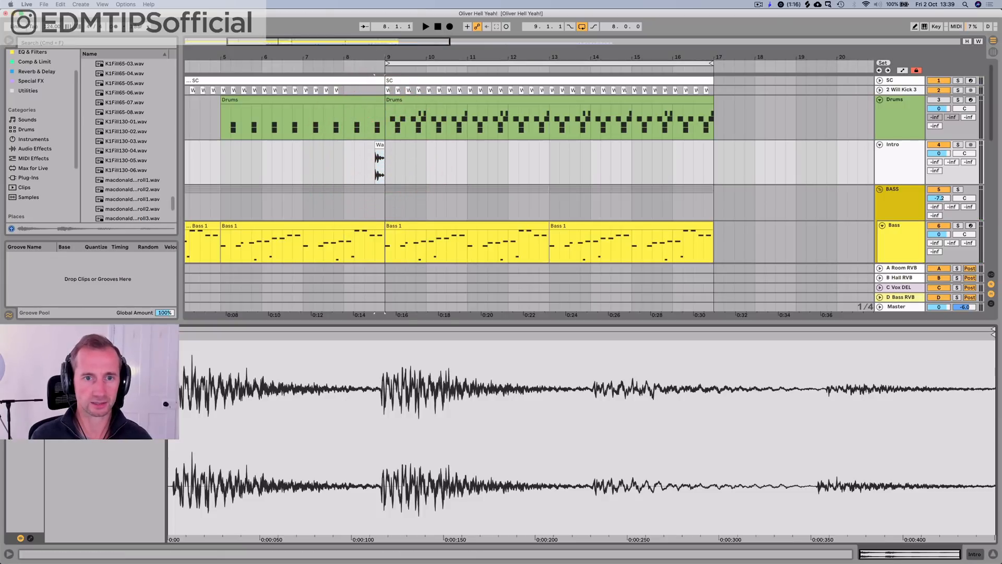
drag(379, 57, 390, 57)
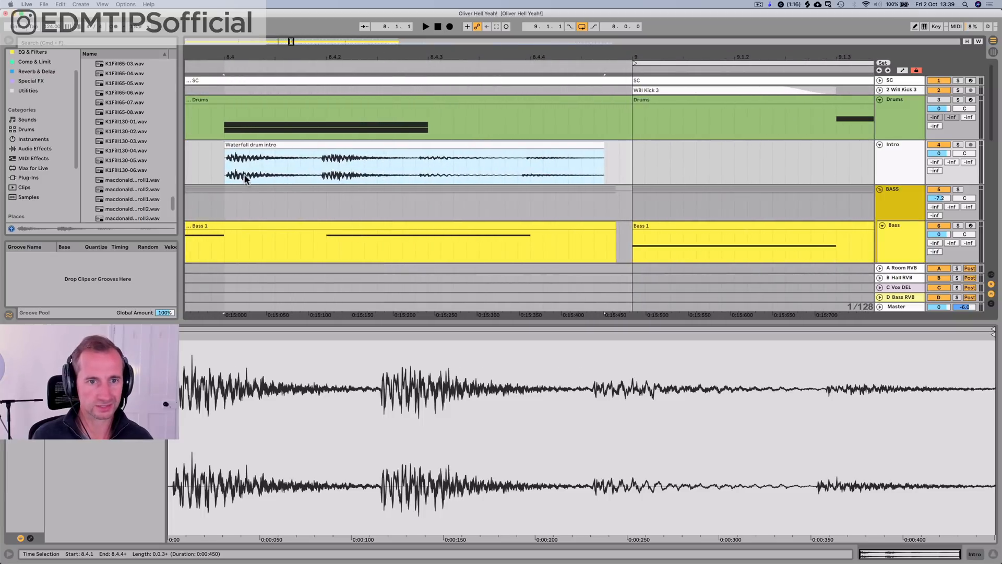
Step: Play the Waterfall drum intro fill against the track and set the Intro track's volume to -11.2 dB
click(226, 172)
key(space)
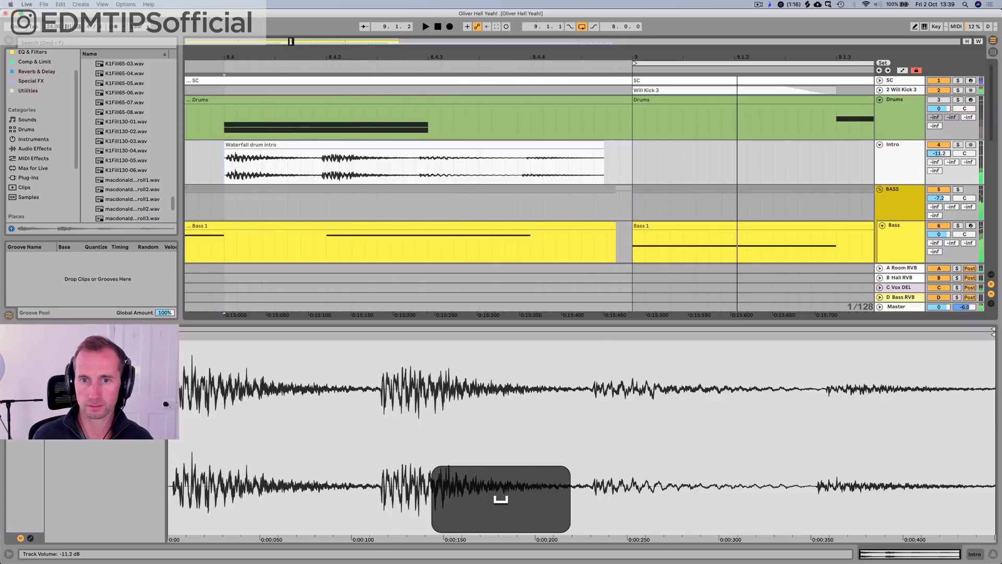
Step: Warp the Waterfall drum intro clip, extend its end to 9.1.1 and adjust its tempo so the hits line up with the grid
click(105, 343)
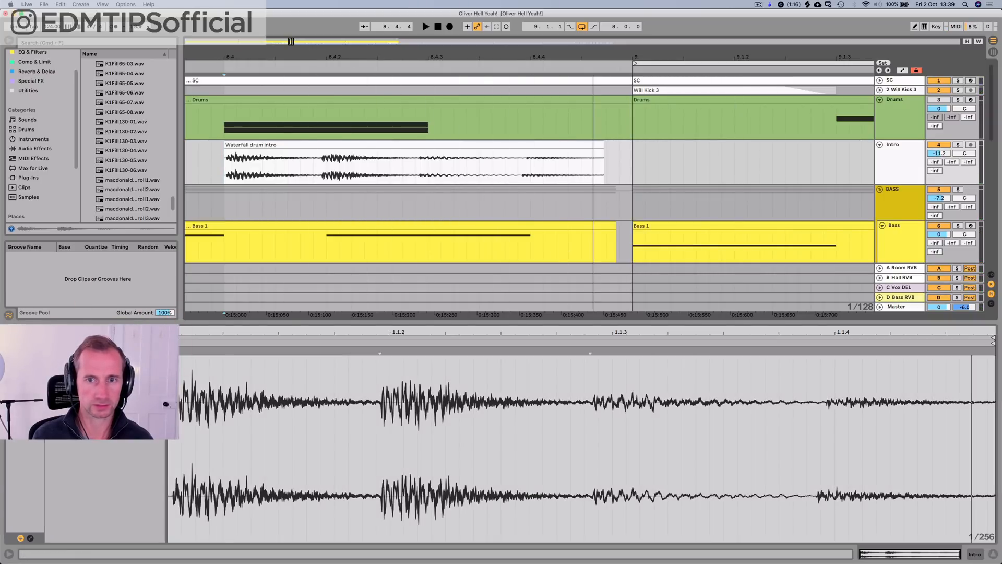
drag(104, 372, 104, 380)
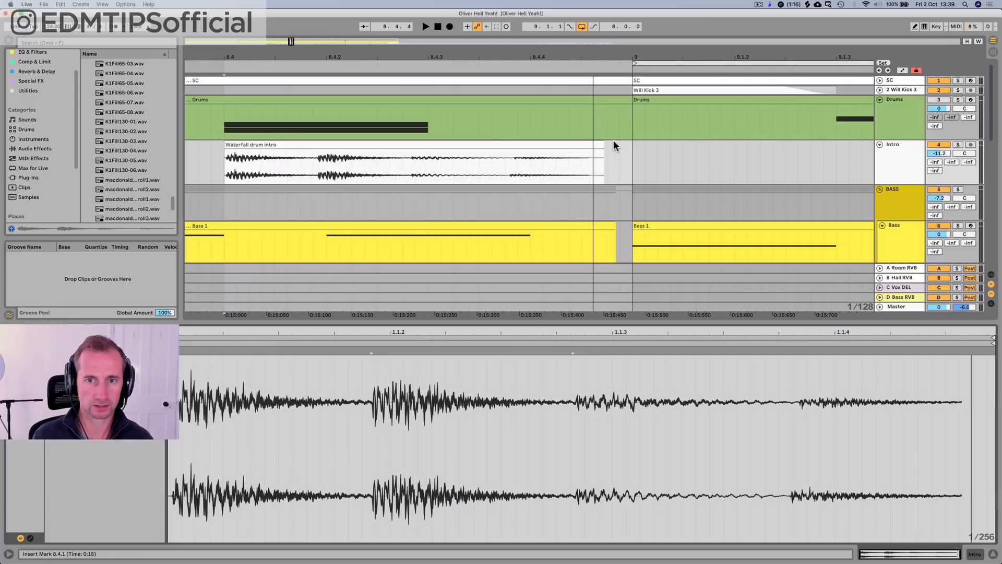
drag(600, 142, 630, 143)
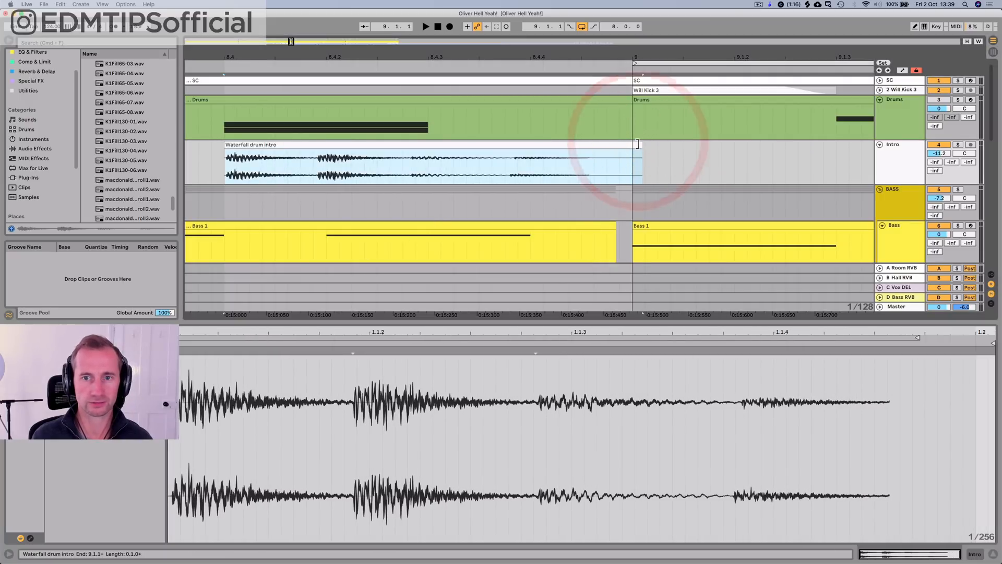
click(633, 144)
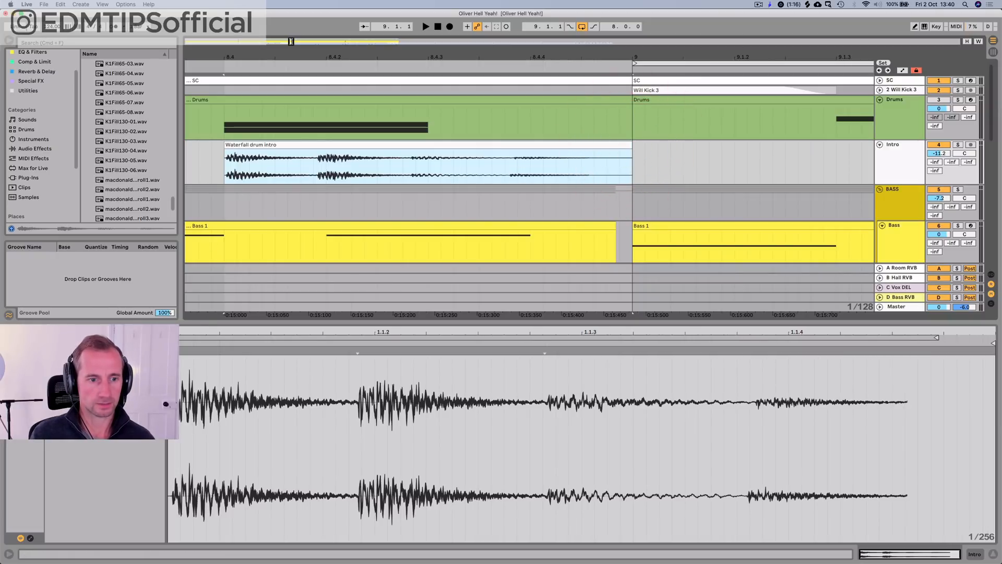
mouse_move(104, 372)
mouse_down()
mouse_move(104, 380)
mouse_move(104, 370)
mouse_up()
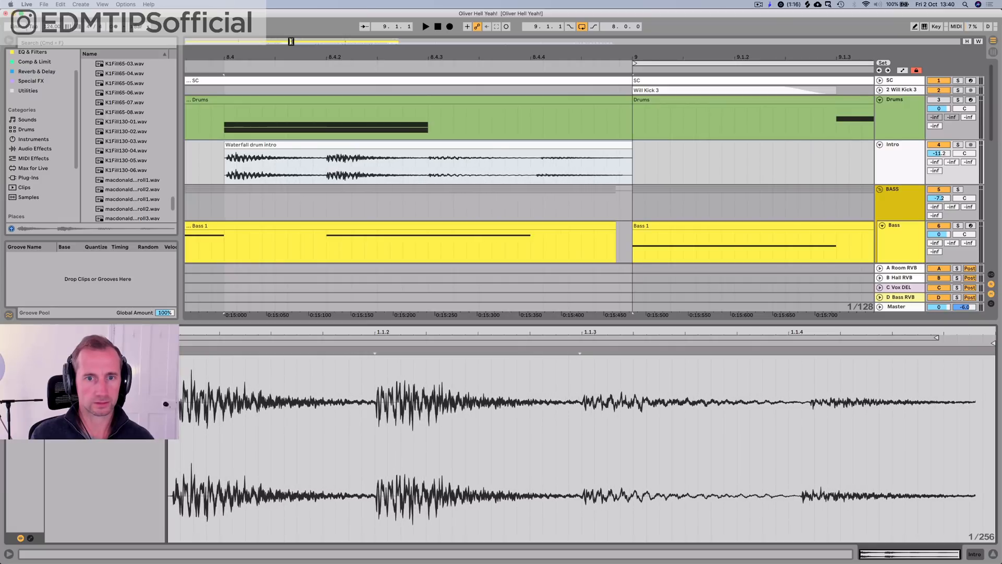
Step: Replay the fill from 8.4.1 with the rest of the track, and again with the Intro track soloed
key(space)
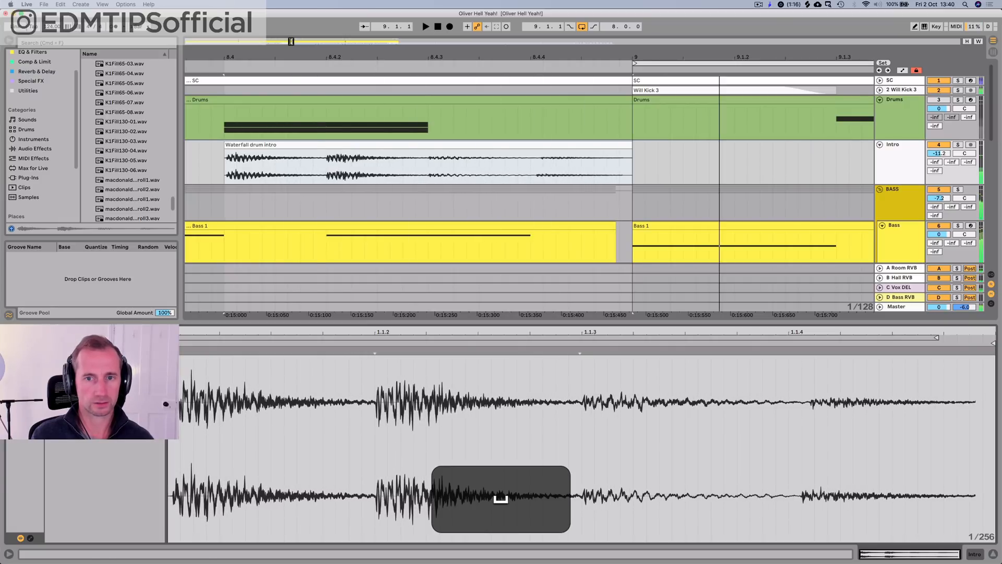
click(961, 144)
key(space)
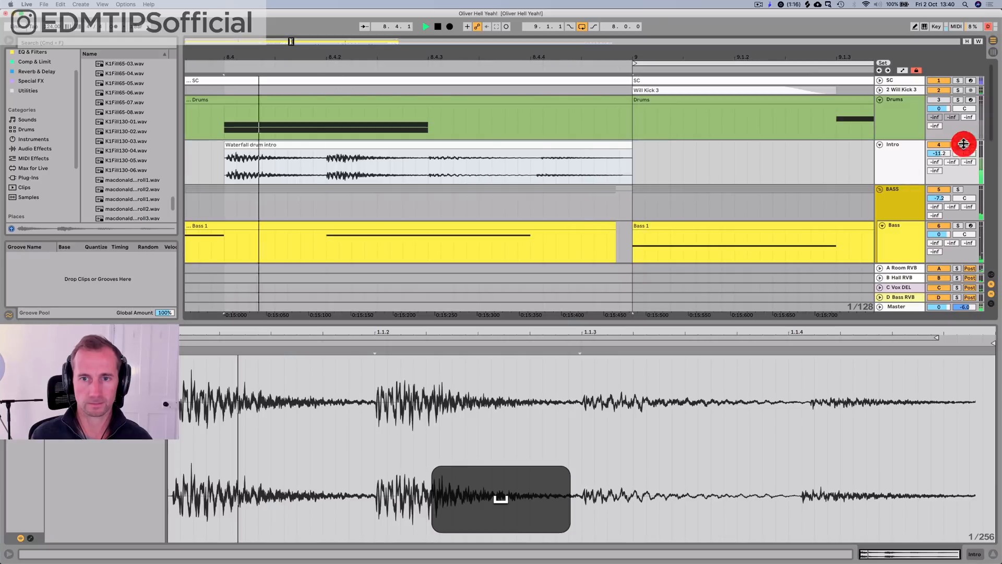
key(space)
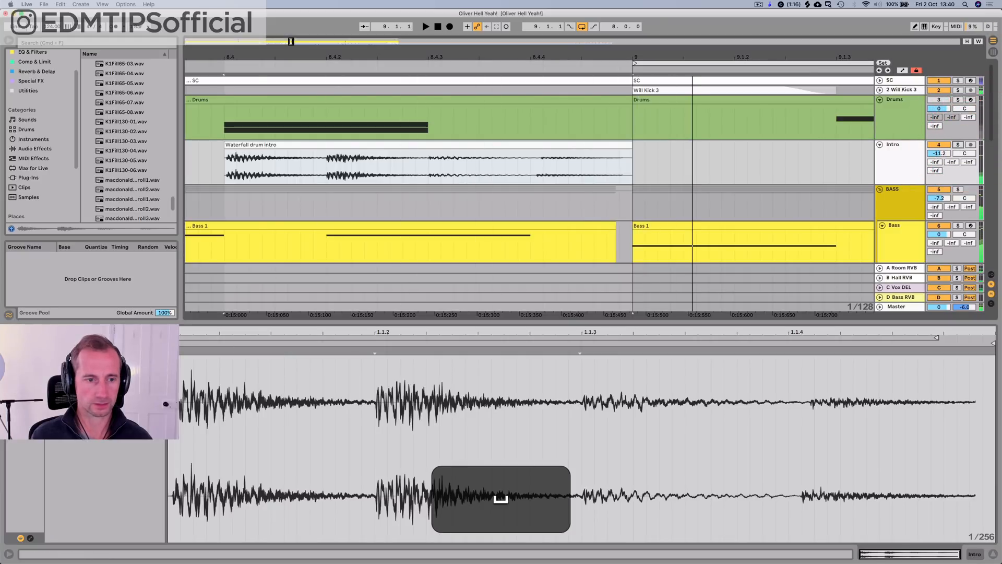
click(956, 145)
key(space)
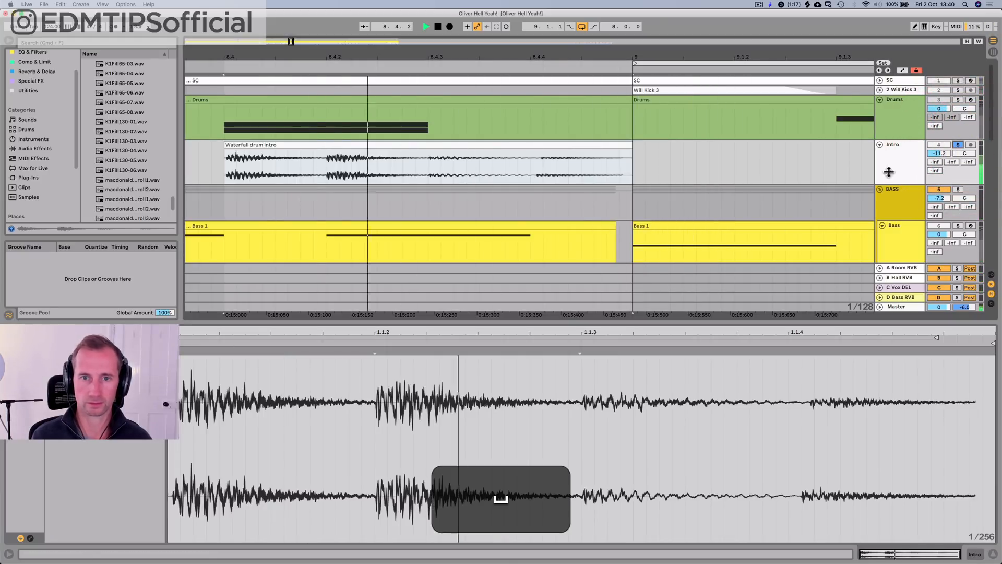
key(space)
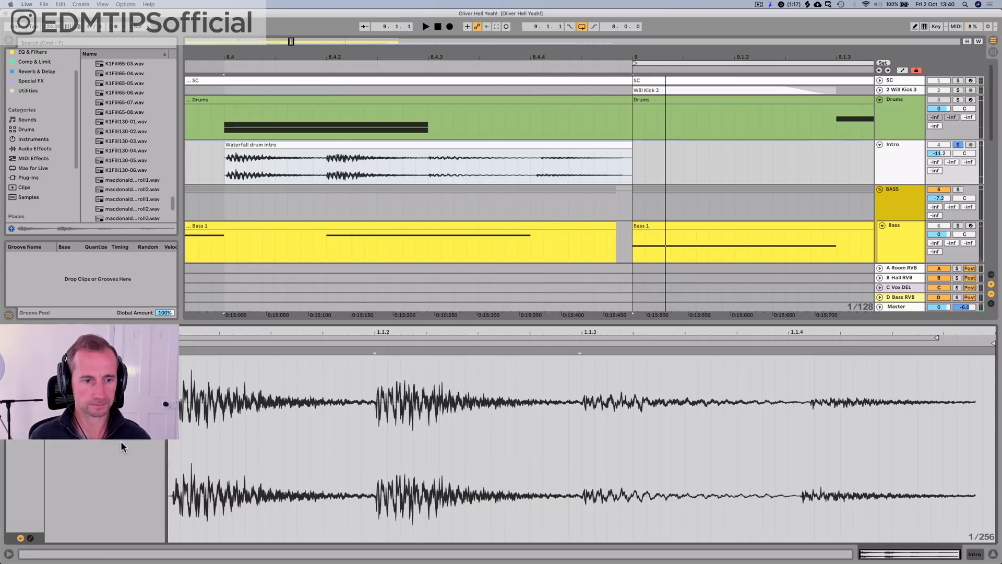
key(space)
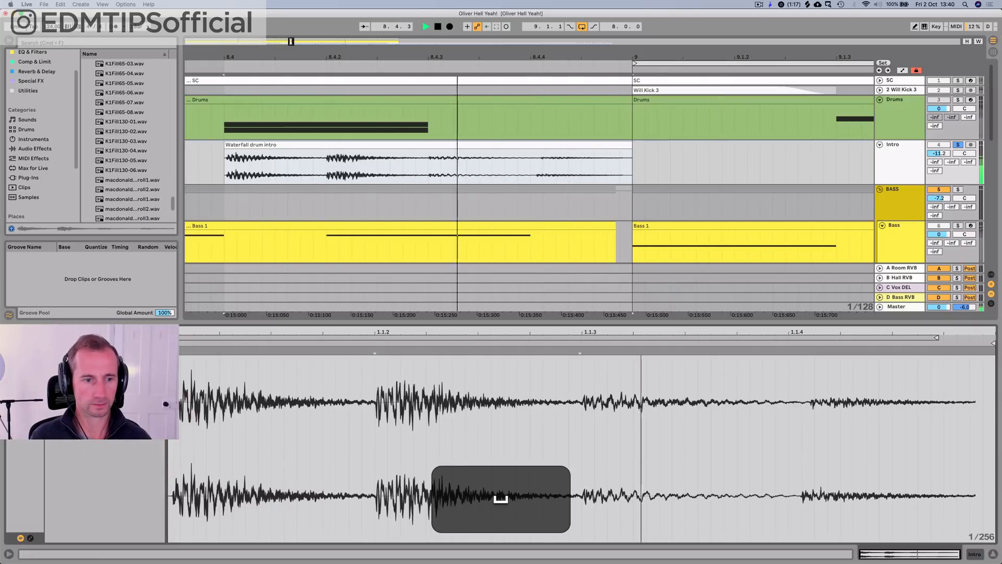
Step: Trim the Waterfall drum intro clip to end at 8.4.4 with a short fade-out, replaying it to check
mouse_move(402, 59)
mouse_down()
mouse_move(403, 6)
mouse_move(403, 58)
mouse_up()
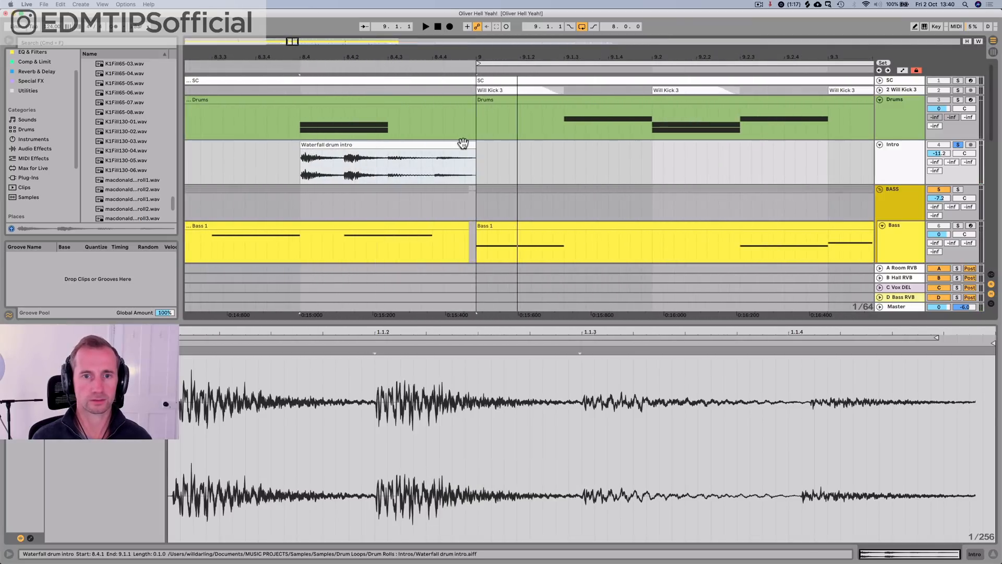
key(space)
drag(472, 146, 432, 152)
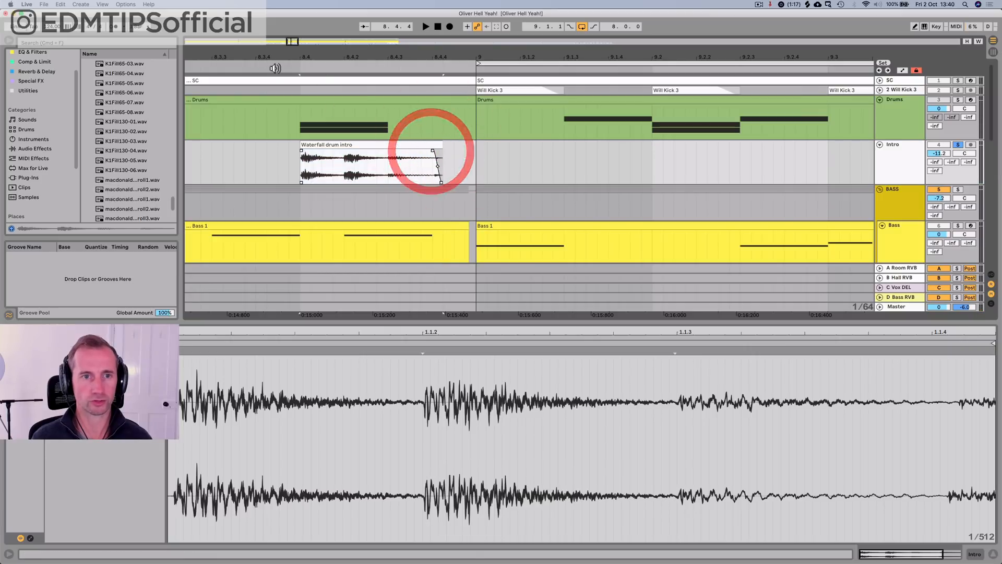
click(261, 67)
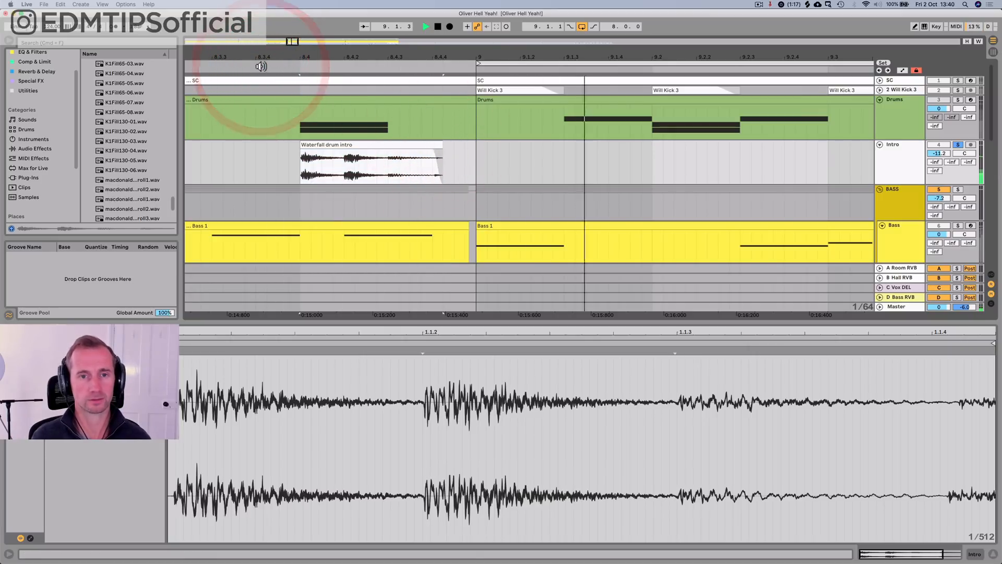
key(space)
drag(442, 143, 432, 143)
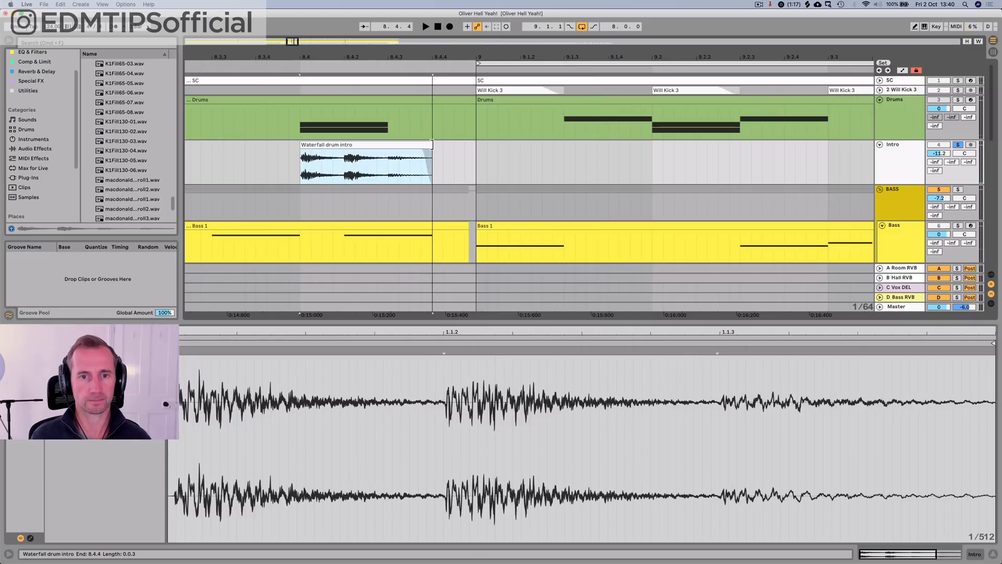
key(space)
key(space)
Step: Unsolo the Intro track and shorten the first Drums clip to about 8.3, leaving a gap before bar 9
drag(455, 56, 301, 54)
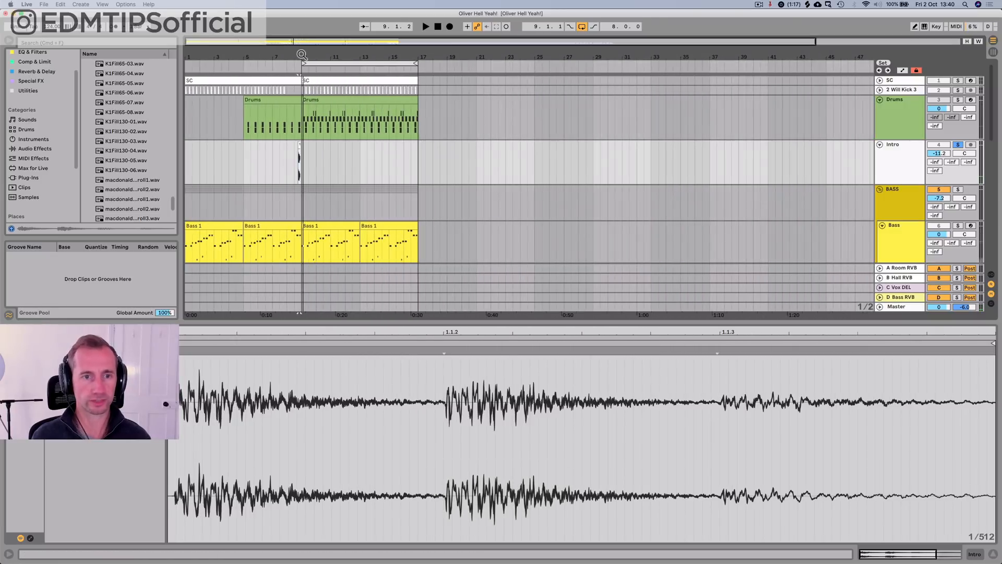
click(957, 145)
click(261, 66)
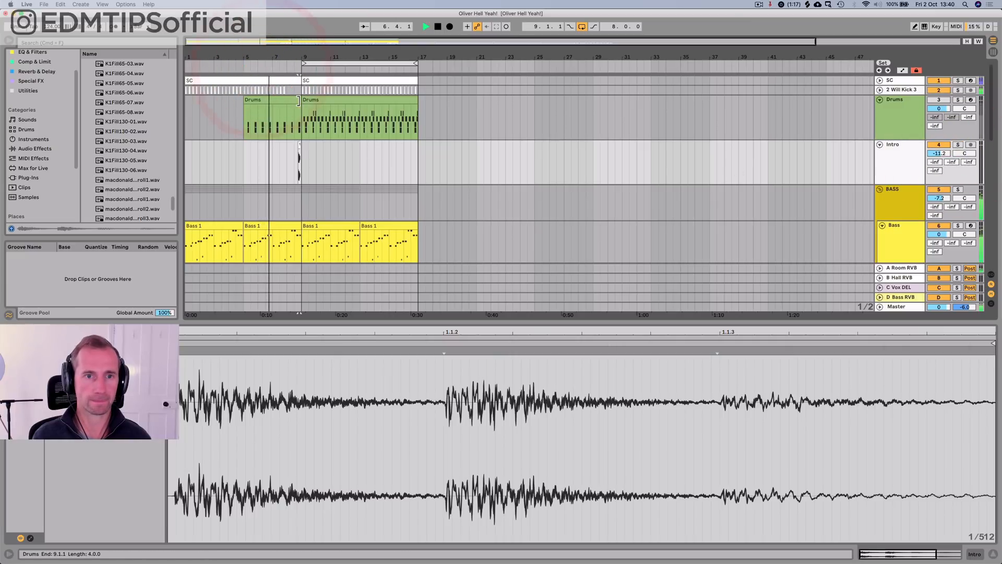
click(290, 99)
key(space)
Step: Play the arrangement from the beginning through the entry of the first Drums clip, and stop playback
click(933, 103)
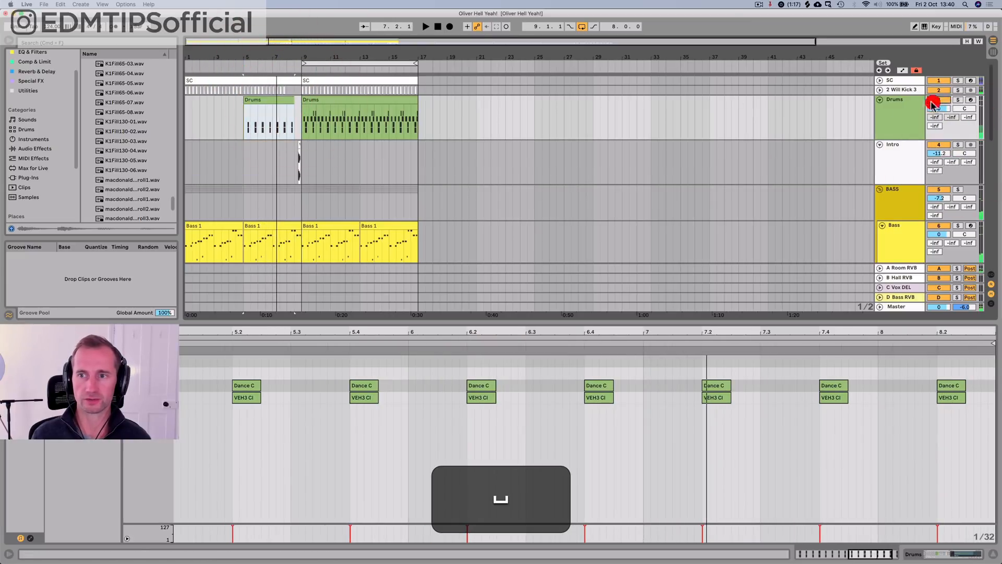
click(440, 27)
key(space)
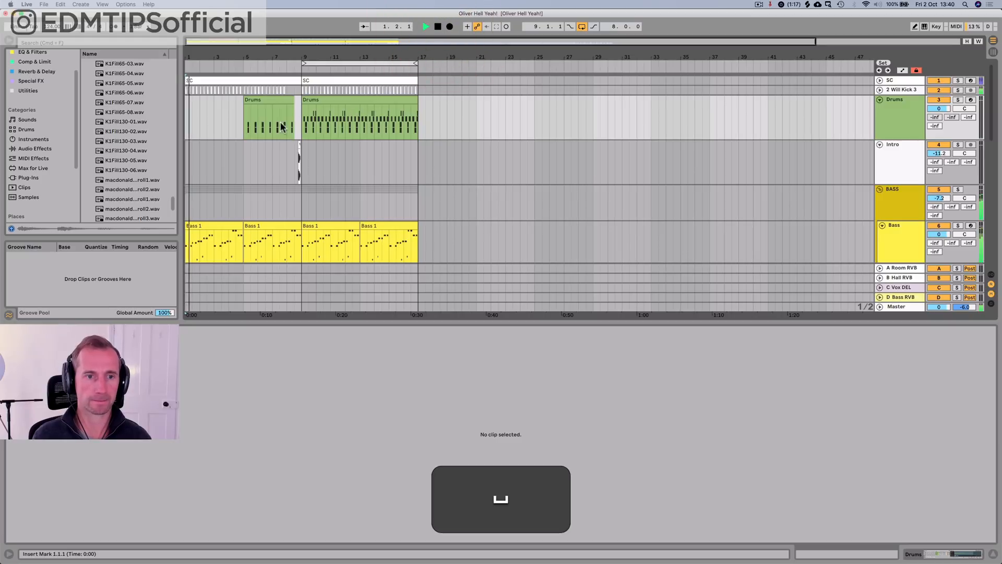
scroll(277, 134, down, 10)
scroll(277, 135, up, 10)
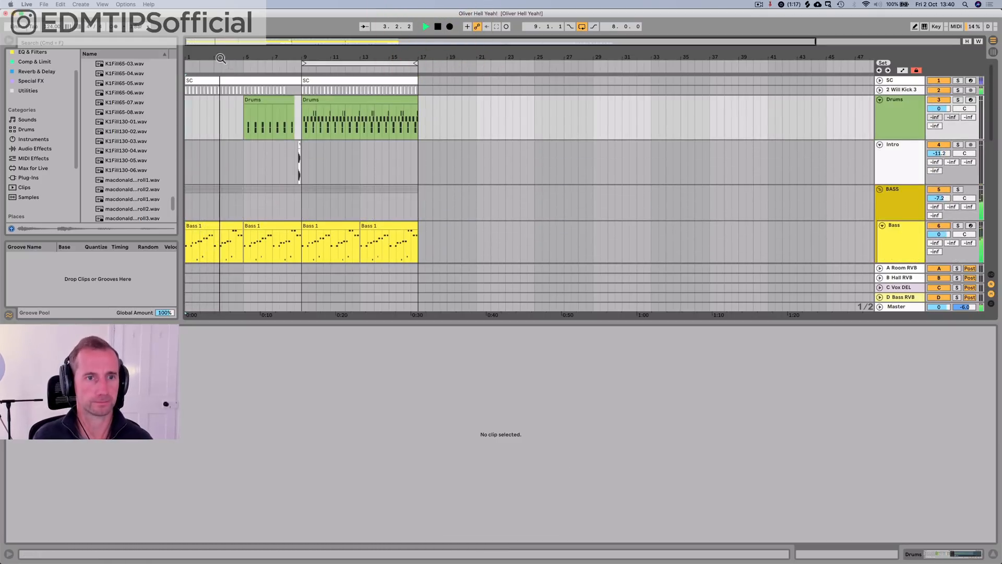
drag(221, 58, 233, 59)
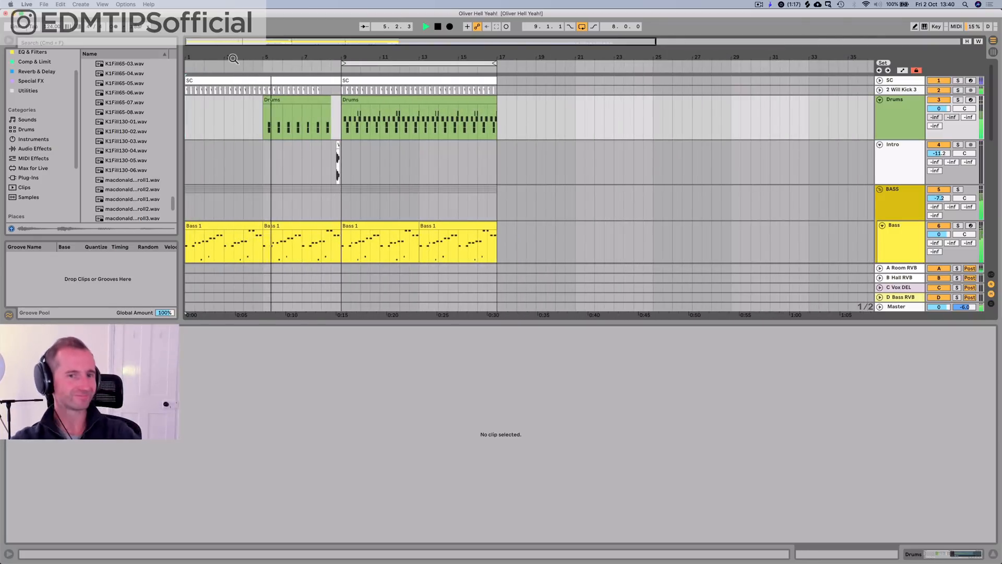
key(space)
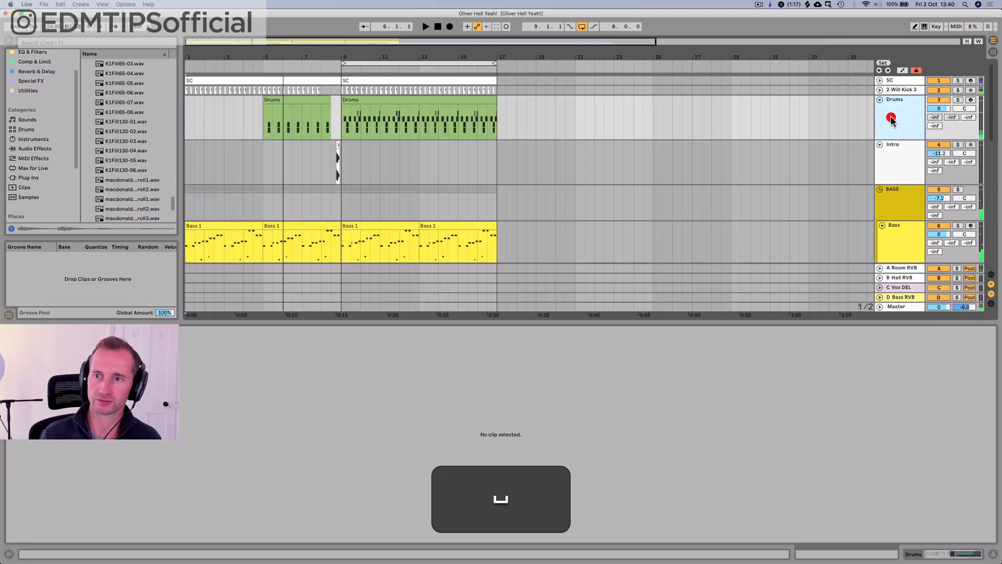
Step: Open the Drums rack, select the VEH3 Claps and Dance Clap chains, and undo the volume change made to them
click(891, 120)
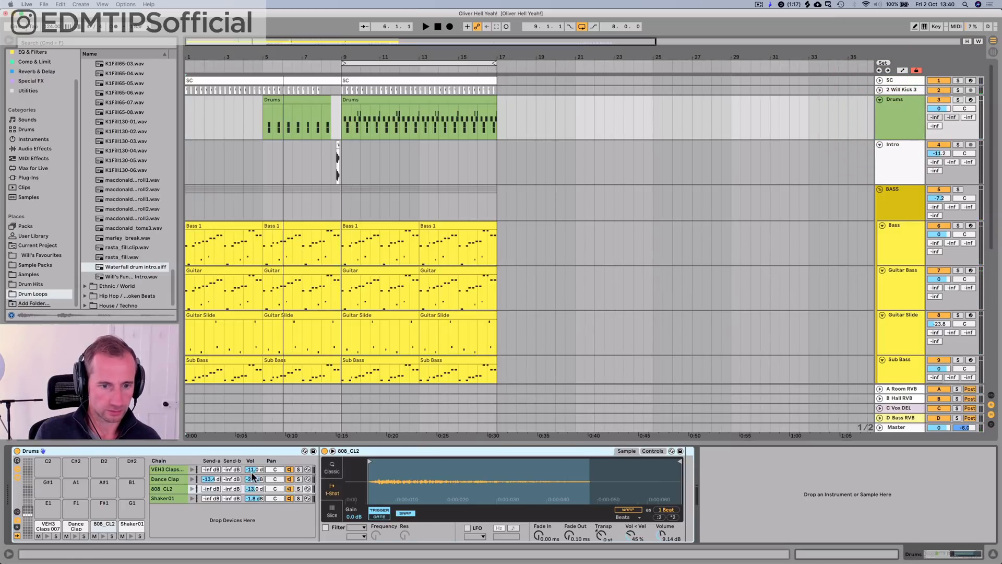
click(178, 477)
super+click(174, 469)
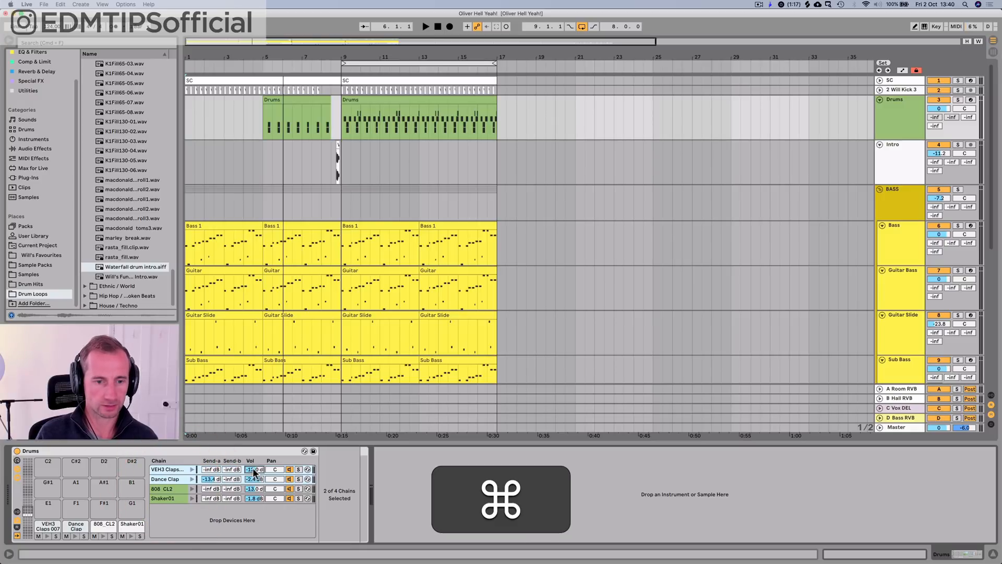
key(super+z)
key(super+z)
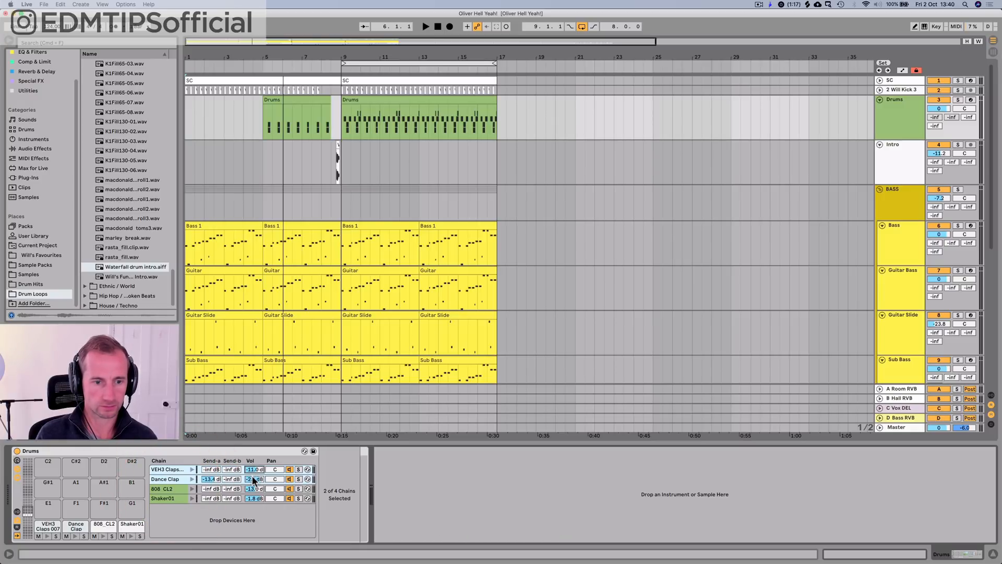
Step: During playback from bar 4, set Dance Clap to -11.2 dB and VEH3 Claps to -18.8 dB panned 30L
key(space)
key(space)
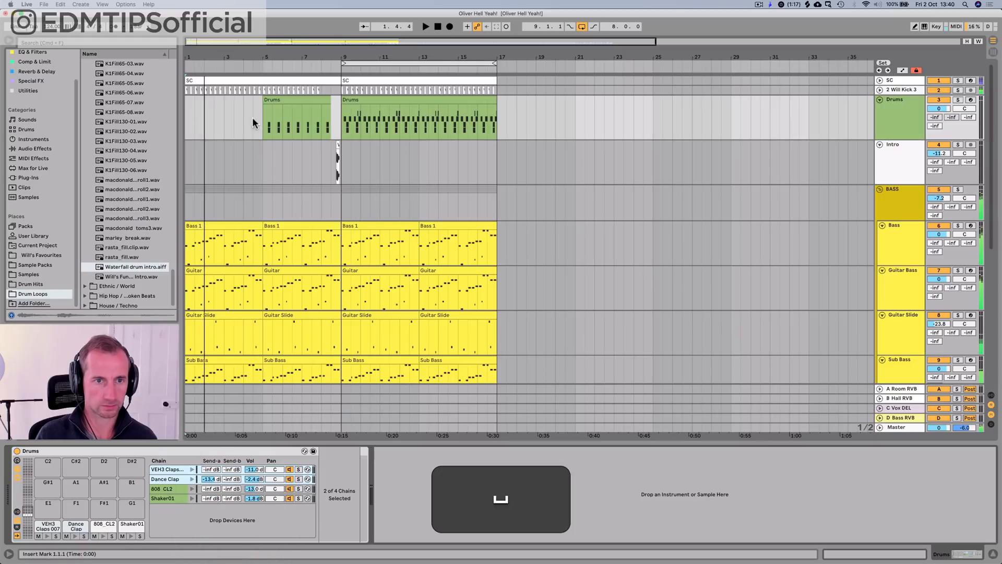
click(248, 121)
key(space)
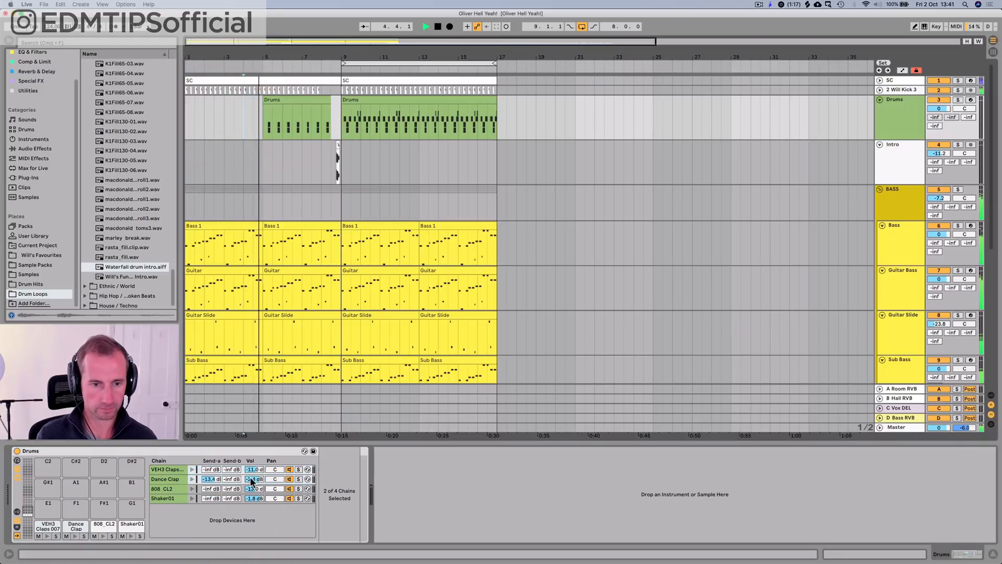
drag(250, 478, 250, 527)
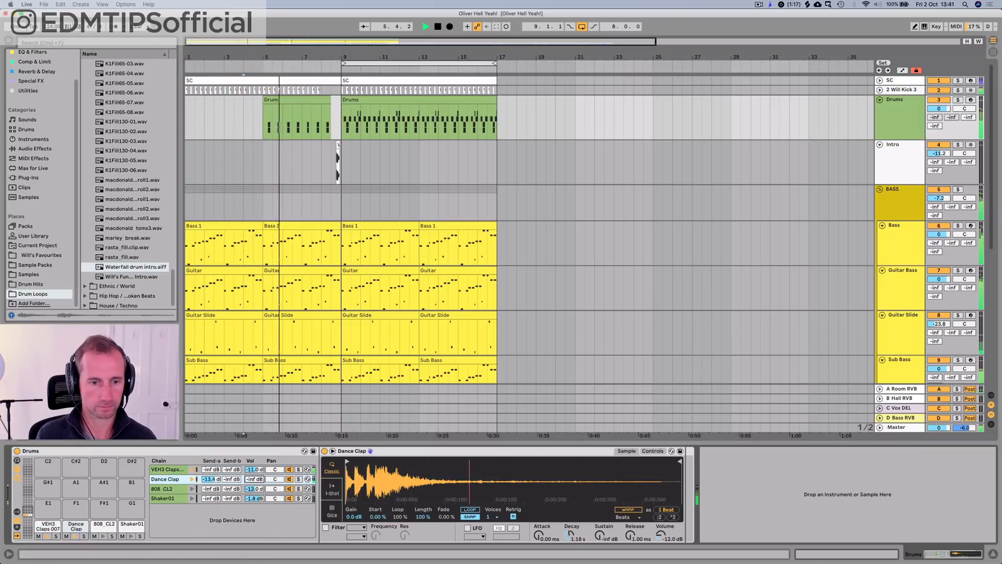
mouse_move(254, 469)
mouse_down()
mouse_move(255, 481)
mouse_move(273, 485)
mouse_move(253, 469)
mouse_up()
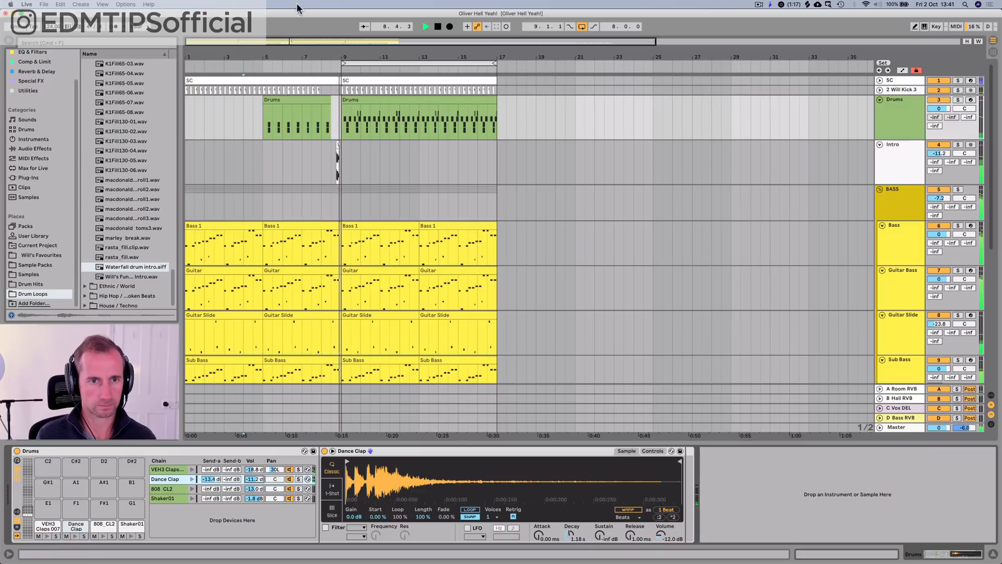
Step: Replay the lead-in to bar 9, set Dance Clap to -6.5 dB panned slightly to the right, and save the project
click(256, 67)
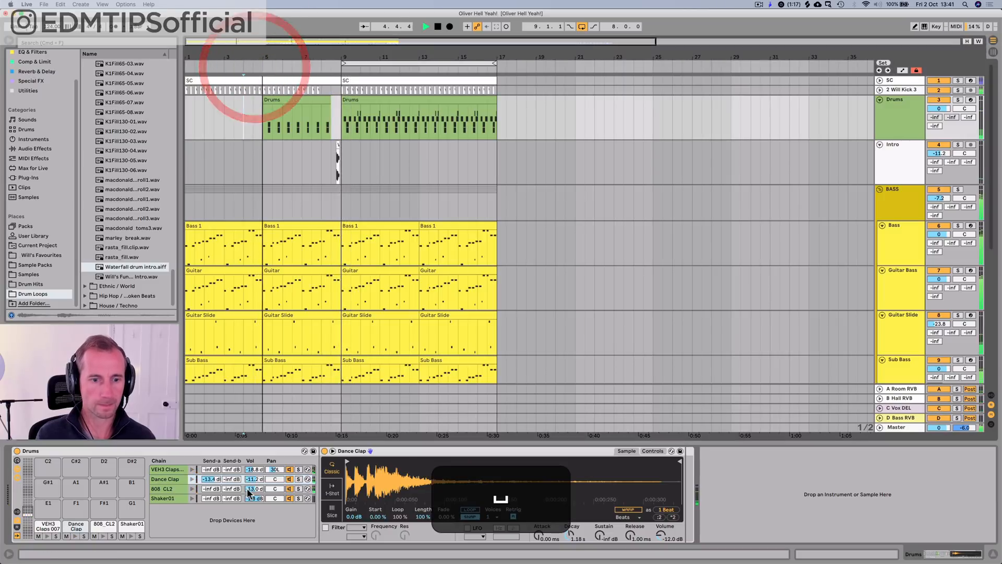
mouse_move(255, 478)
mouse_down()
mouse_move(268, 472)
mouse_move(255, 480)
mouse_up()
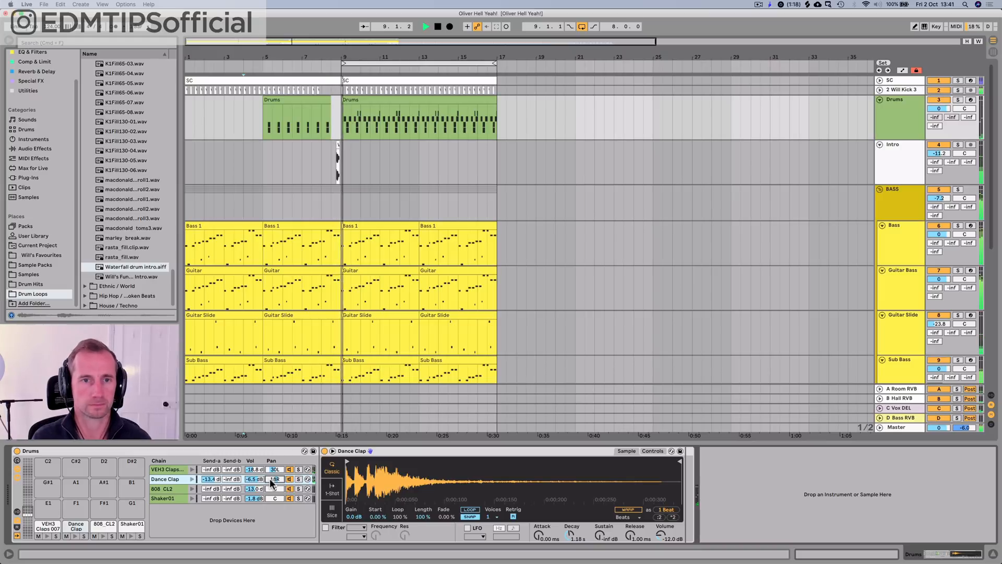
key(space)
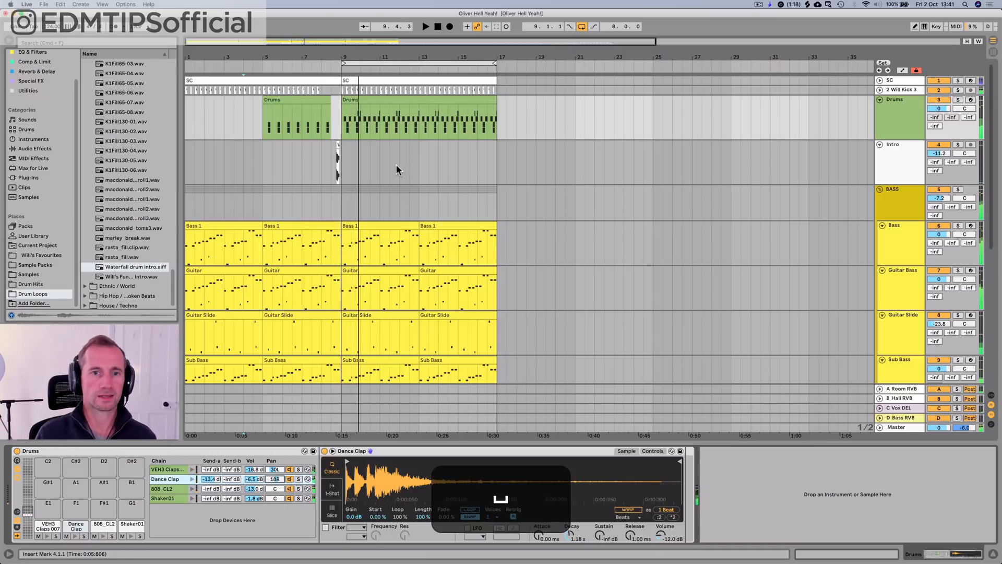
key(super+s)
Step: Check the Drums clip at bar 9, open the Drum Hits samples, and play the section from bar 9
double_click(369, 100)
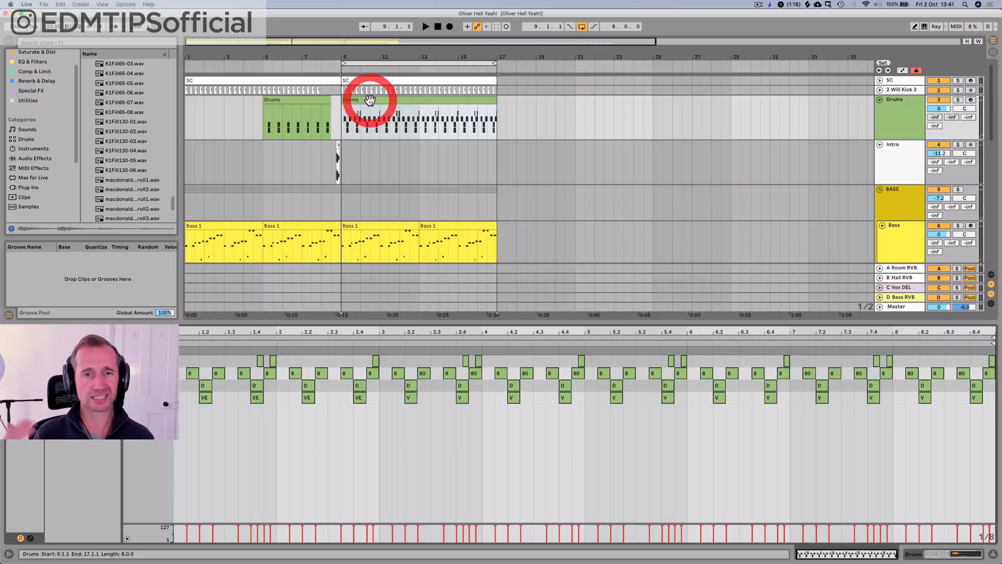
key(shift+Tab)
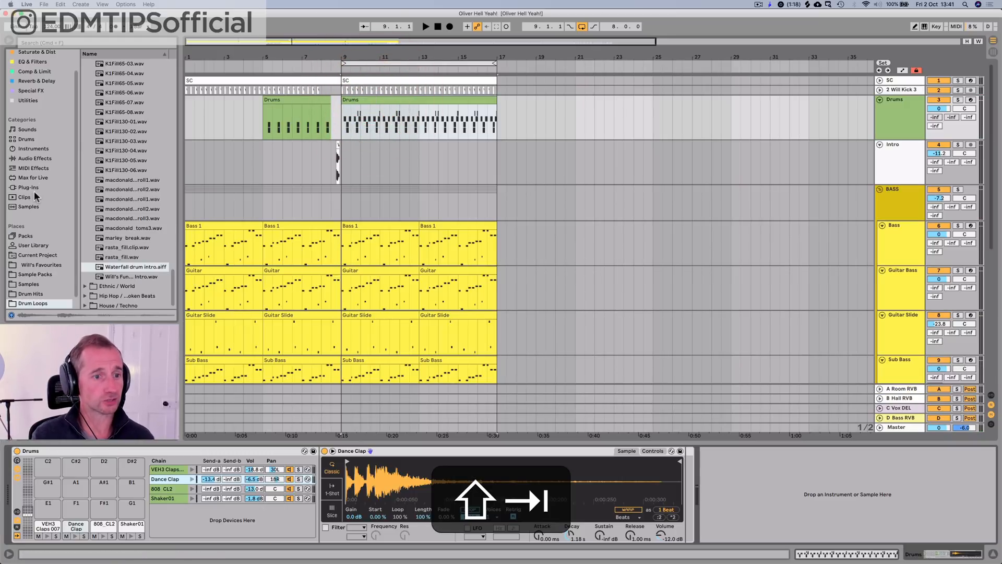
click(35, 285)
click(35, 293)
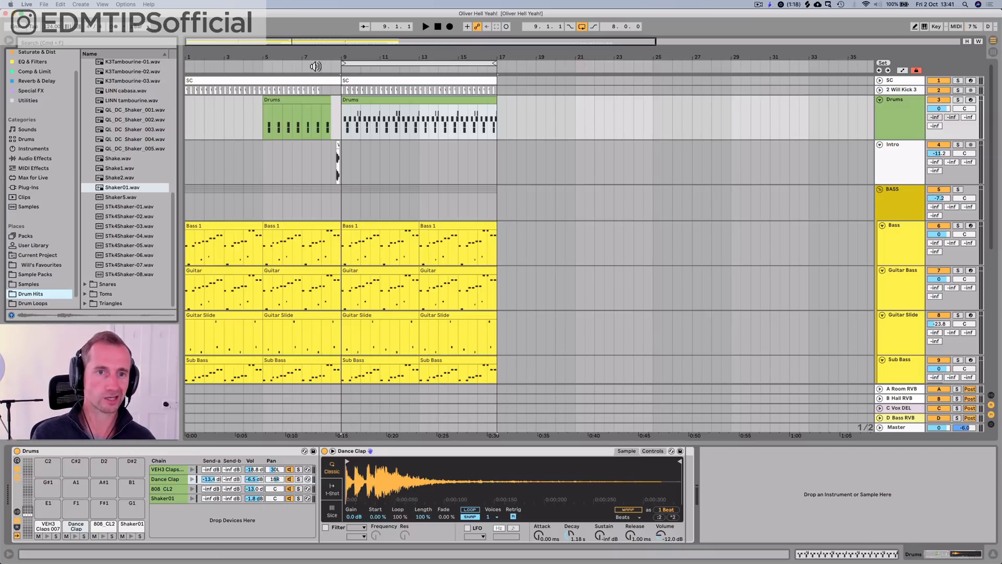
key(space)
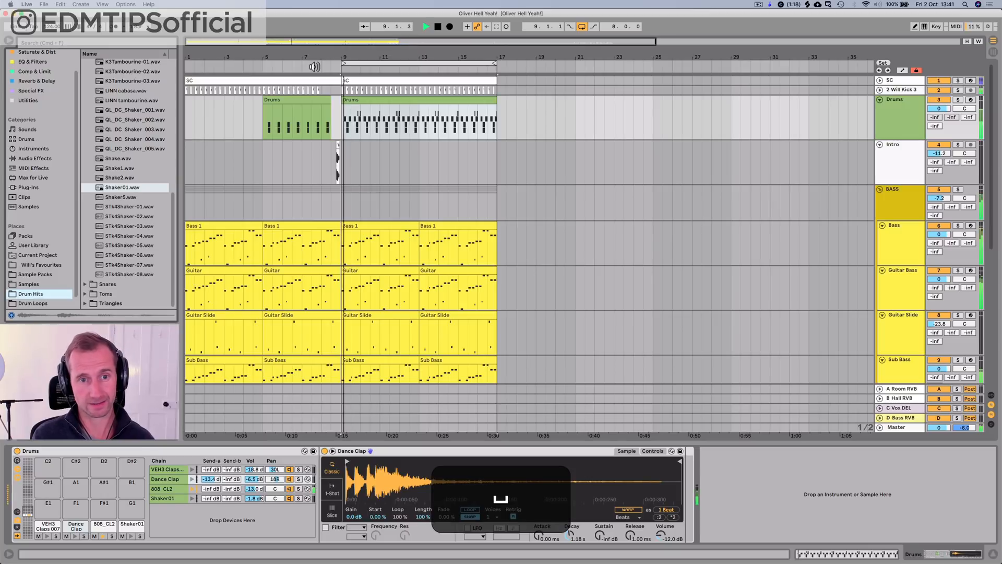
Step: In Drum Hits, collapse the Shakers / Tambourines folder and expand the Hi Hats (Open) folder
scroll(93, 202, up, 10)
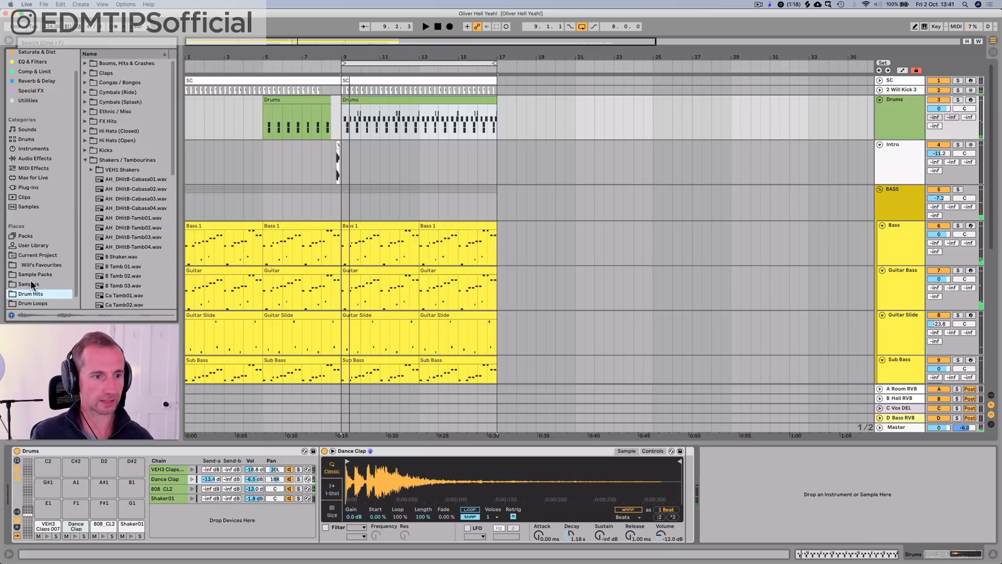
click(32, 284)
click(32, 293)
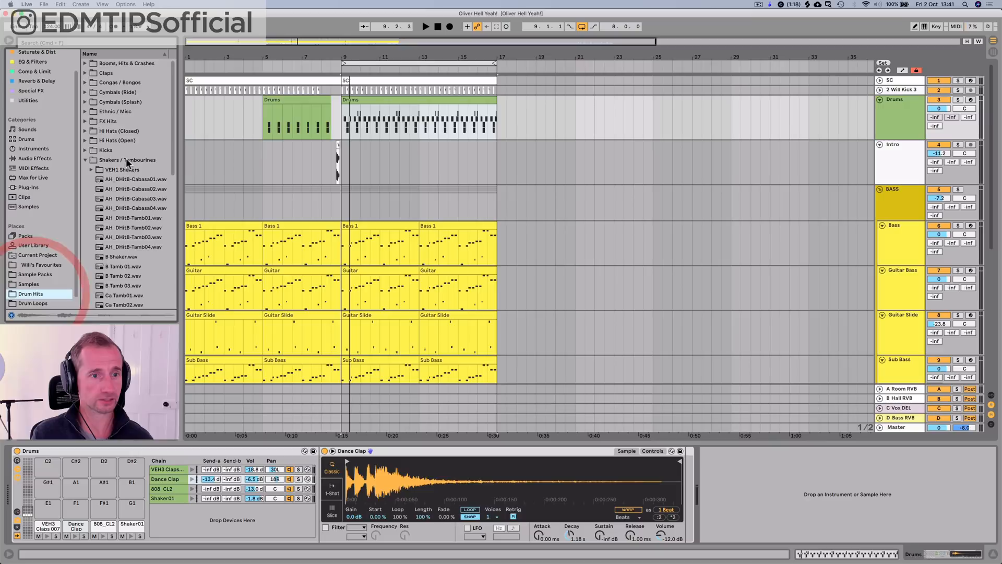
click(126, 159)
key(Left)
key(Up)
key(Up)
key(Right)
key(Down)
click(110, 202)
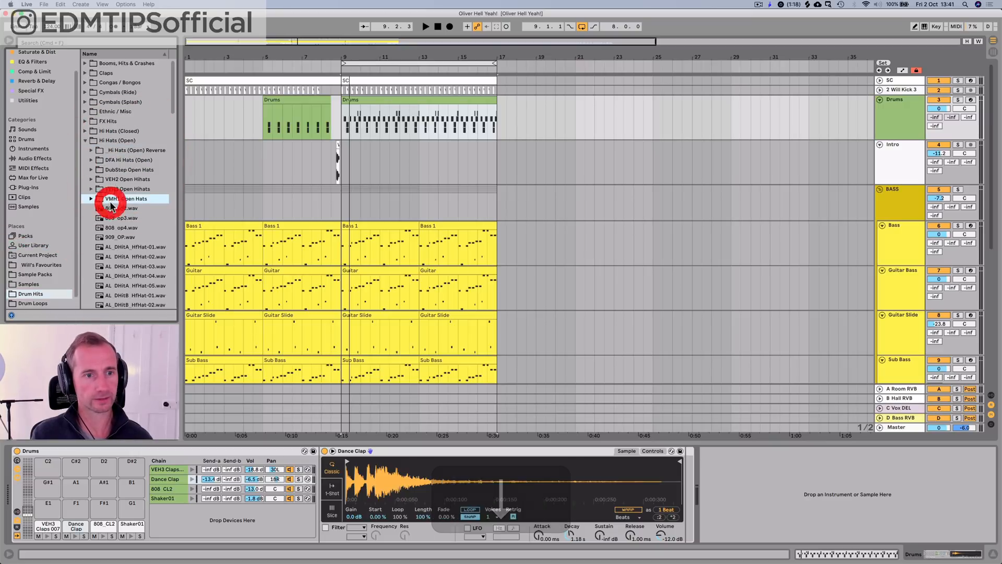
Step: Check the VEH2 Open Hihats folder, expand VEH3 Open Hihats, and preview sample 002
key(Up)
key(Up)
key(Right)
key(Down)
key(Down)
key(Up)
key(Up)
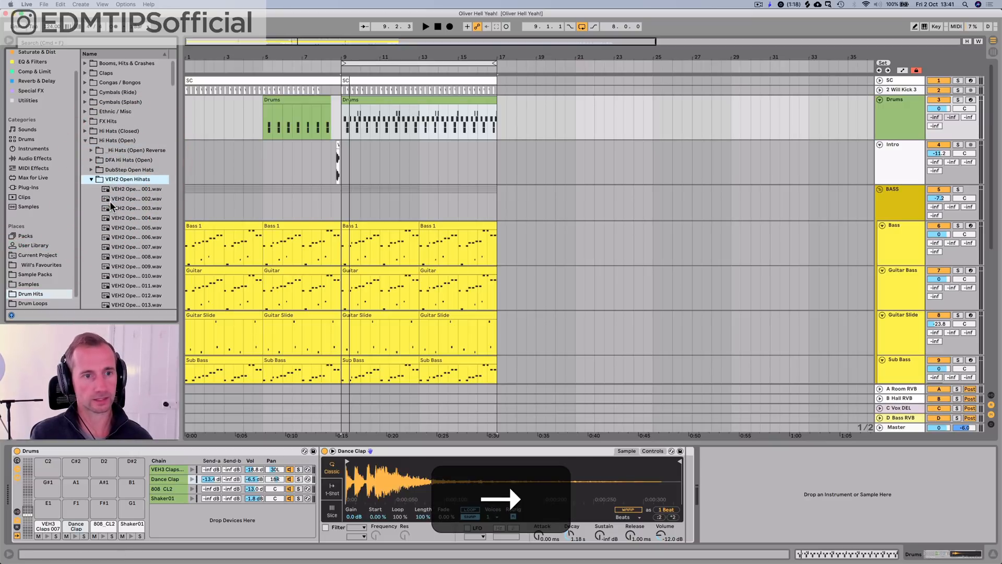
key(Left)
key(Down)
key(Right)
key(Down)
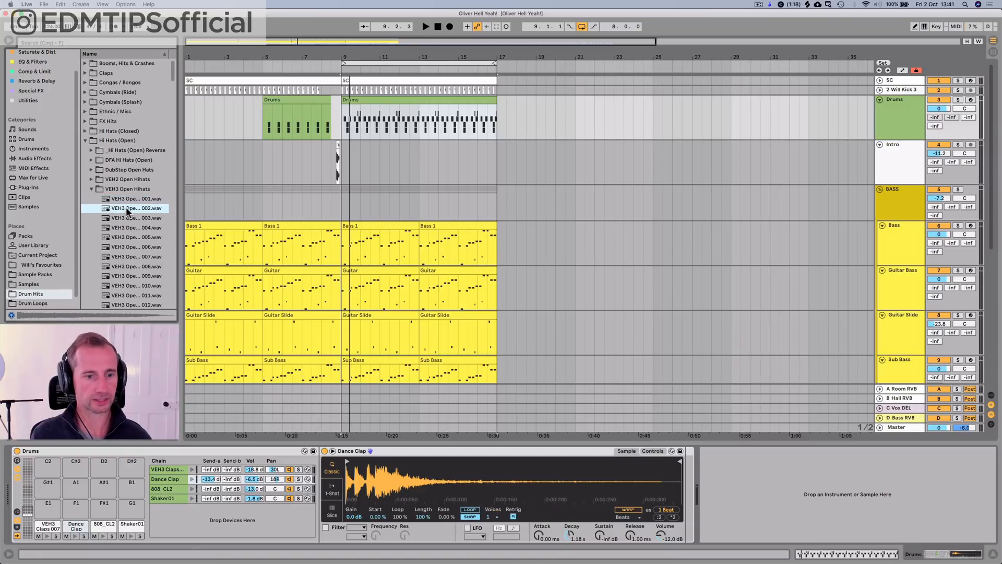
Step: Load VEH3 Open Hihats 002 onto the E1 pad of the Drums rack and set its Simpler to Classic mode
drag(126, 207, 45, 504)
key(super+z)
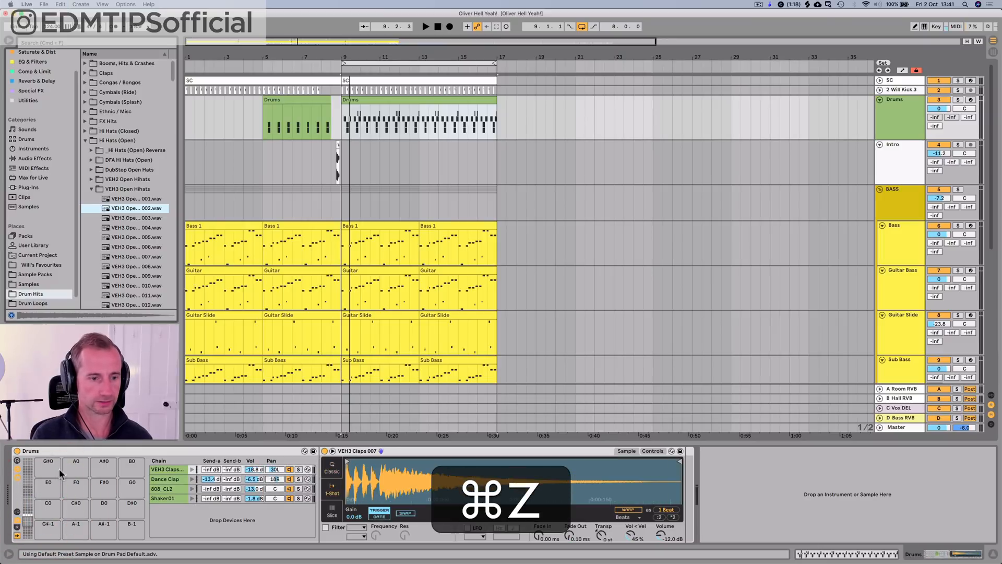
click(28, 510)
click(137, 208)
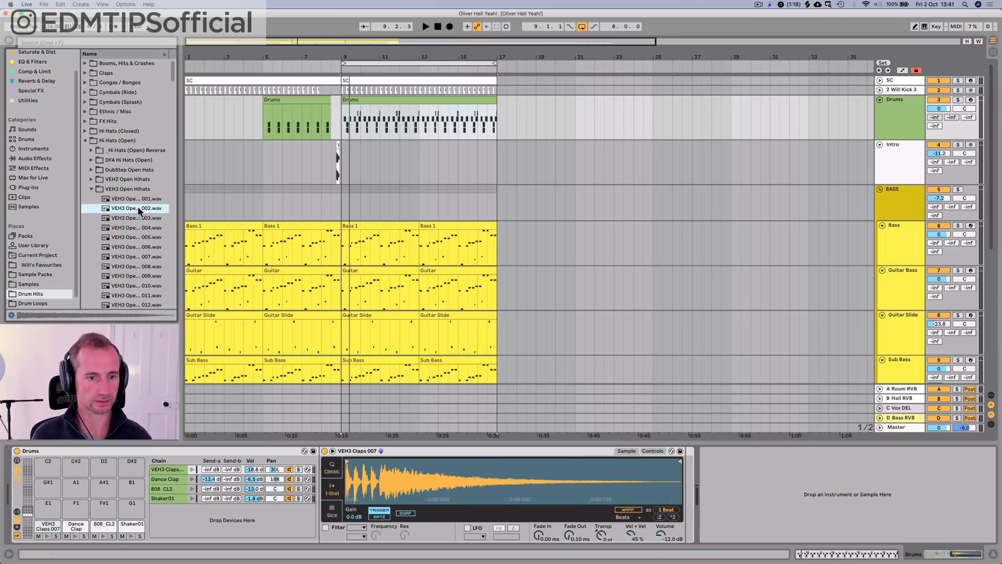
drag(138, 207, 191, 529)
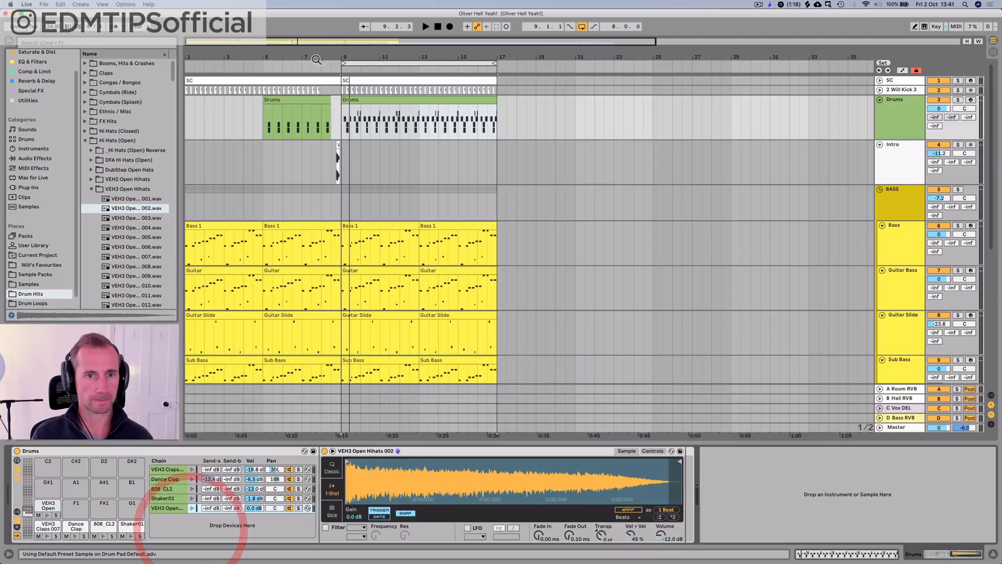
click(332, 466)
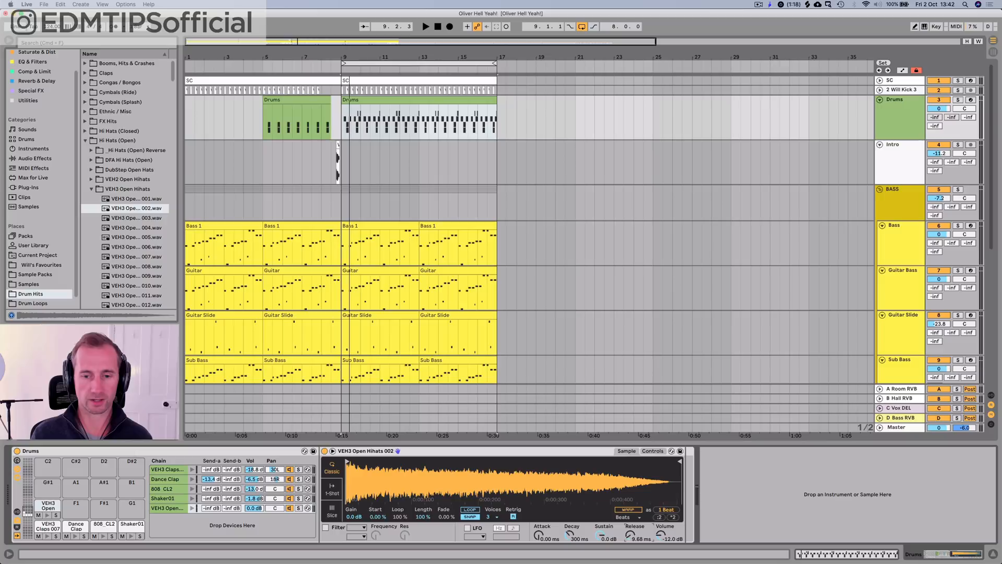
Step: In the bar 9 Drums clip, add an open hat note on E1 at 1.1.3 and duplicate it on every off-beat across the eight bars
double_click(368, 102)
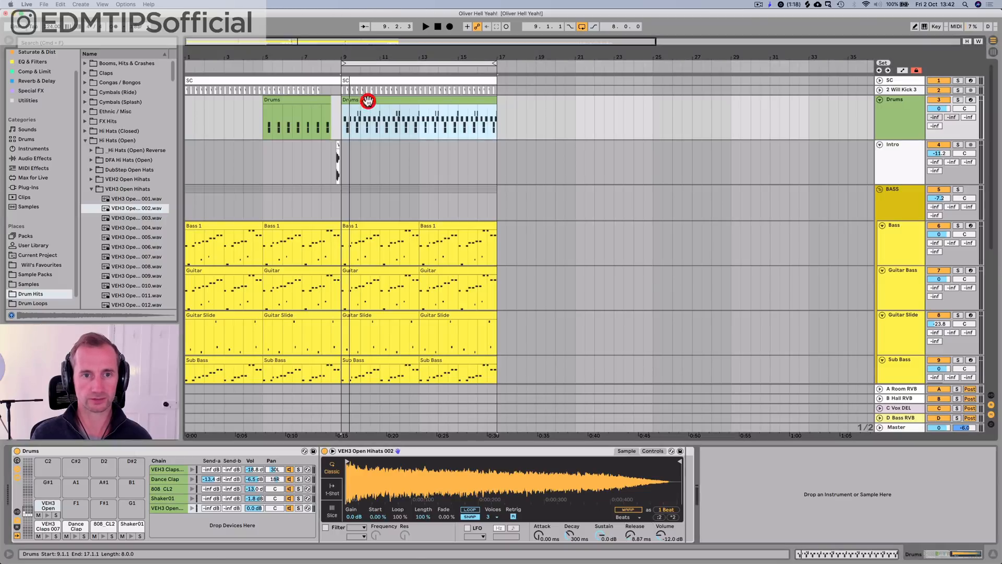
click(207, 360)
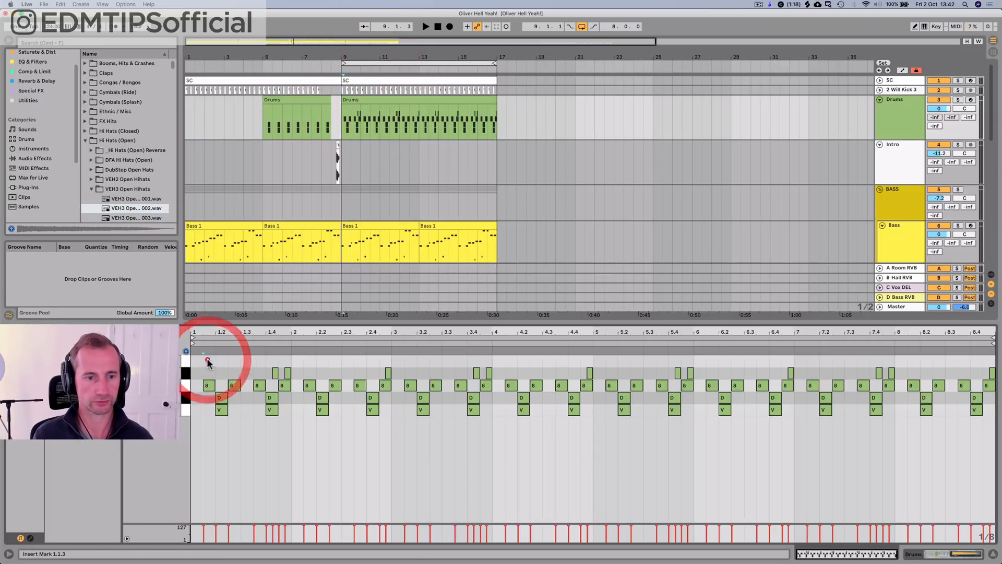
double_click(208, 360)
key(super+d)
key(super+d)
key(super+d)
key(super+d)
key(super+d)
key(super+d)
key(super+d)
key(super+d)
key(super+d)
key(super+d)
key(super+d)
key(super+d)
key(super+d)
key(super+d)
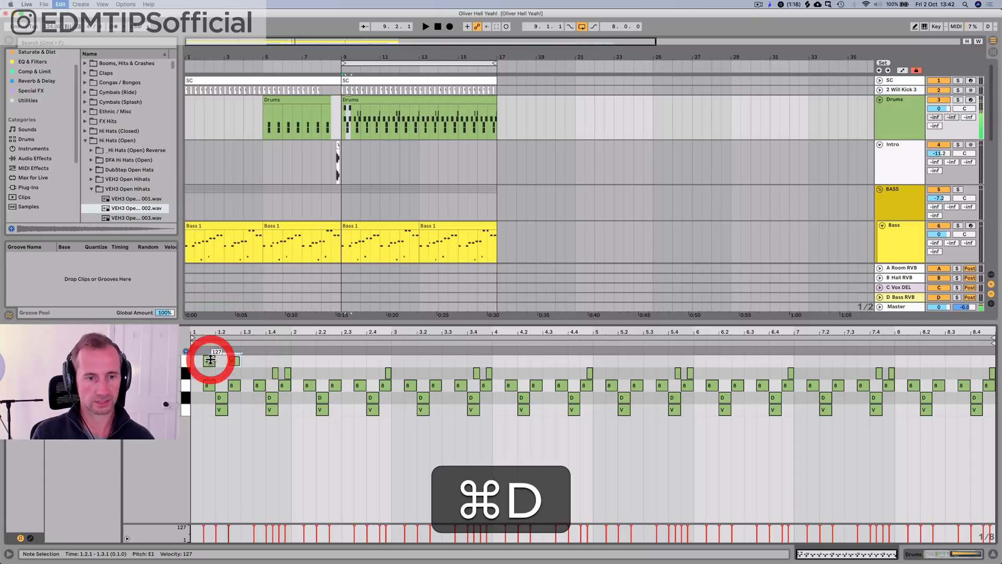
key(super+d)
key(super+d)
key(super+d)
key(super+d)
key(super+d)
key(super+d)
key(super+d)
key(super+d)
key(super+d)
key(super+d)
key(super+d)
key(super+d)
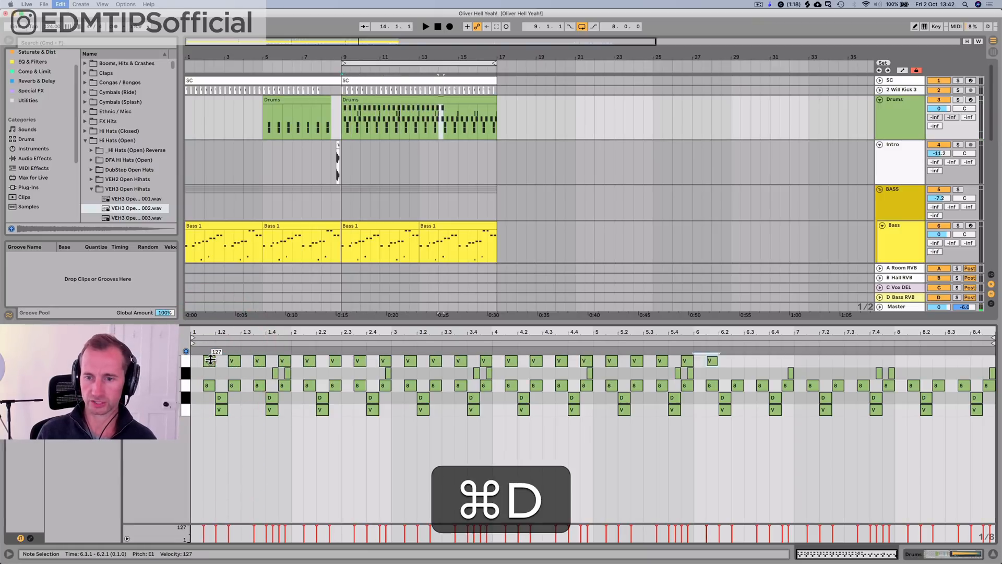
key(super+d)
Step: Select the VEH3 Open Hihats chain in the Drums rack and set its volume to -14.6 dB while playing from bar 9
key(shift+Tab)
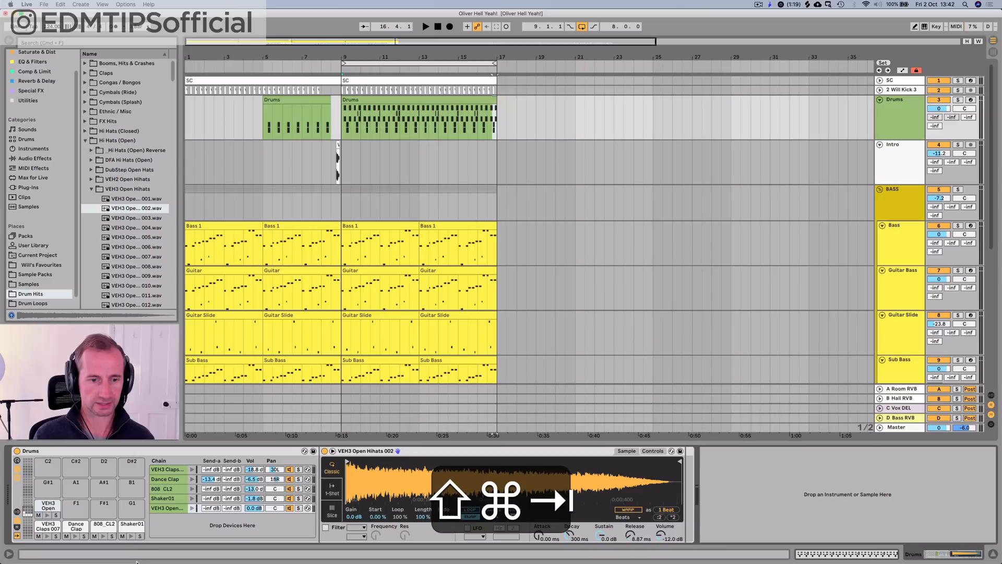
click(210, 521)
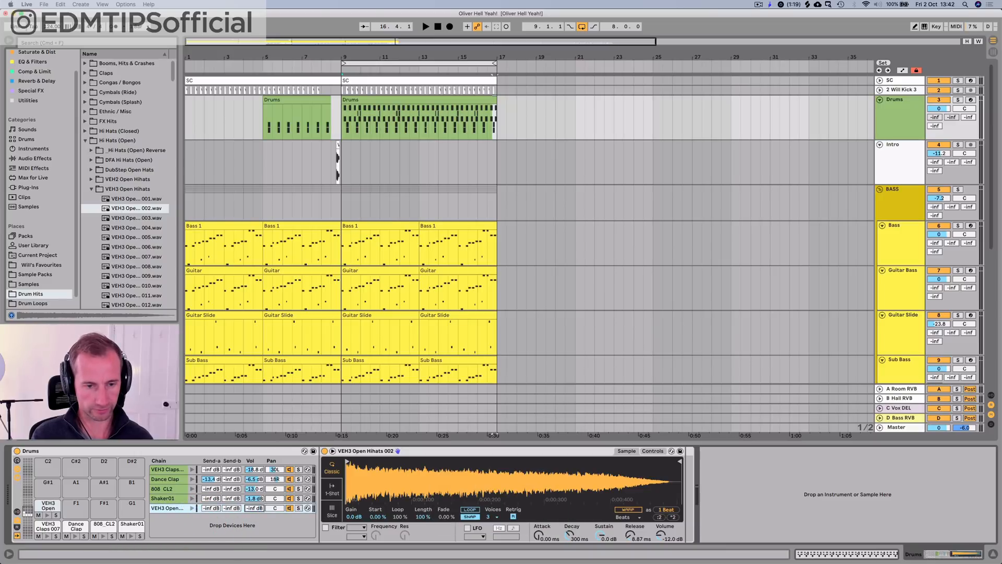
key(space)
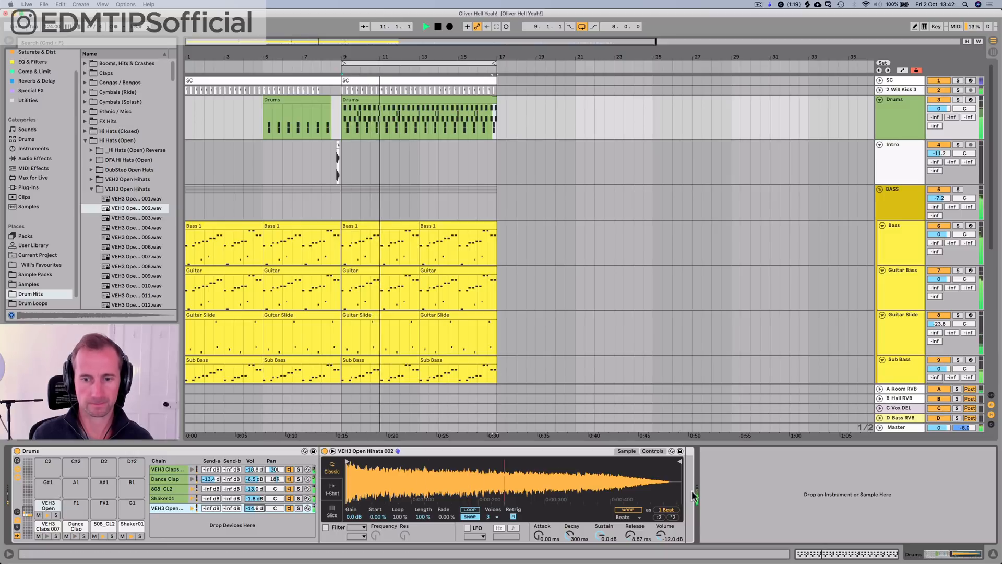
Step: Hot-swap the open hat for VEH3 Open Hihats 003, turn off browser preview, and set the chain volume to -11.2 dB
key(q)
key(Down)
key(Return)
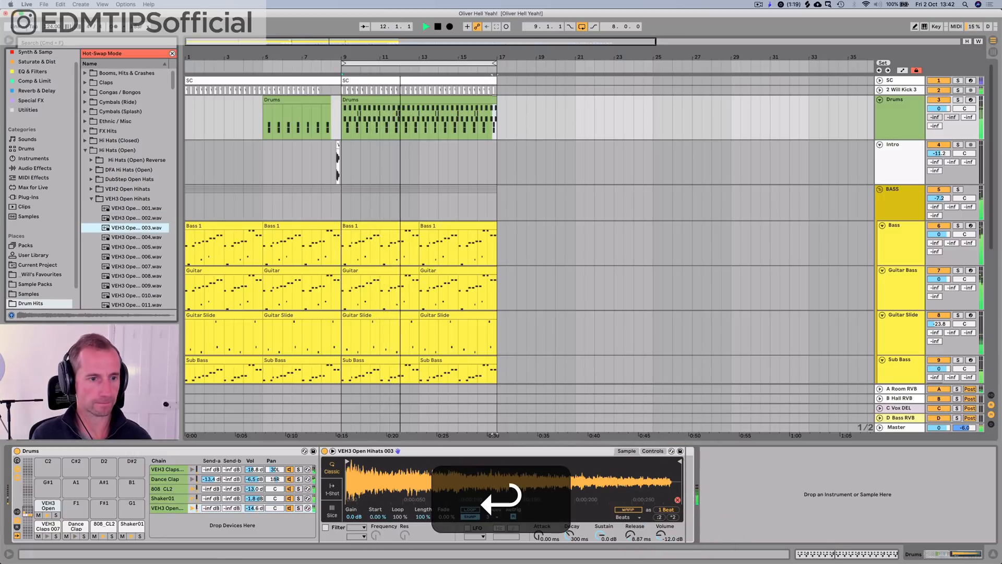
click(10, 314)
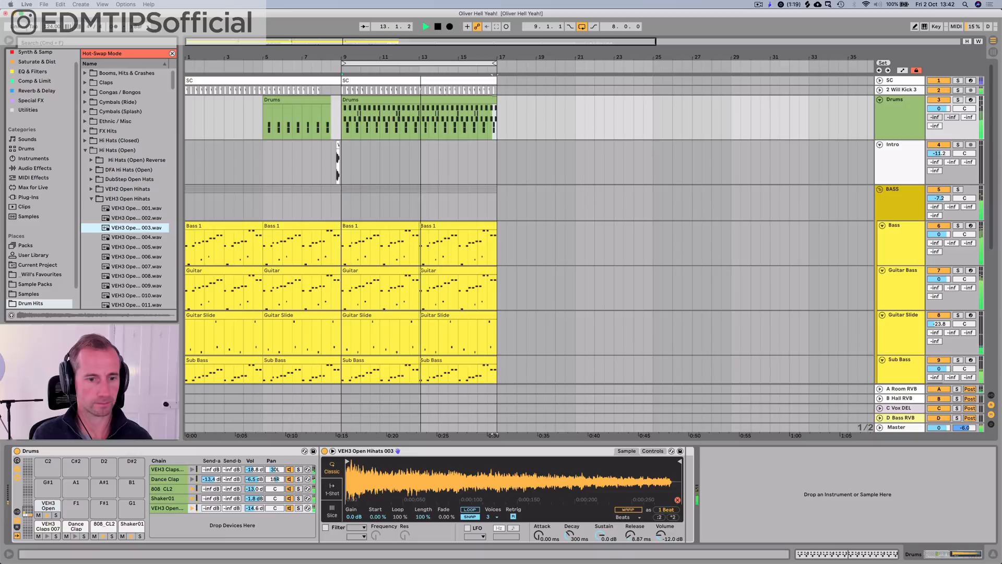
drag(255, 508, 255, 500)
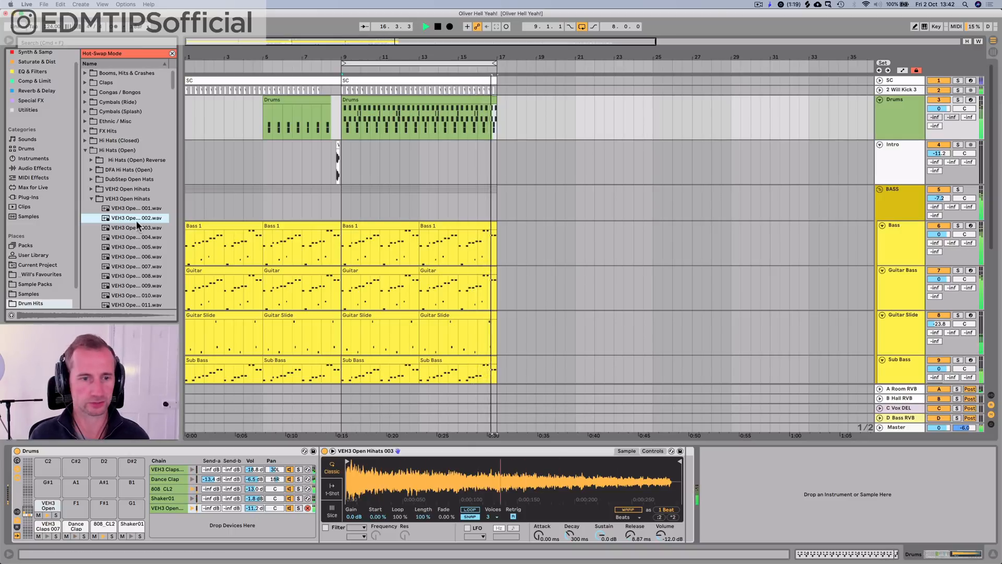
Step: Audition VEH3 Open Hihats 004 through 014 one by one in the open hat's Simpler during playback
click(680, 502)
key(Down)
key(Return)
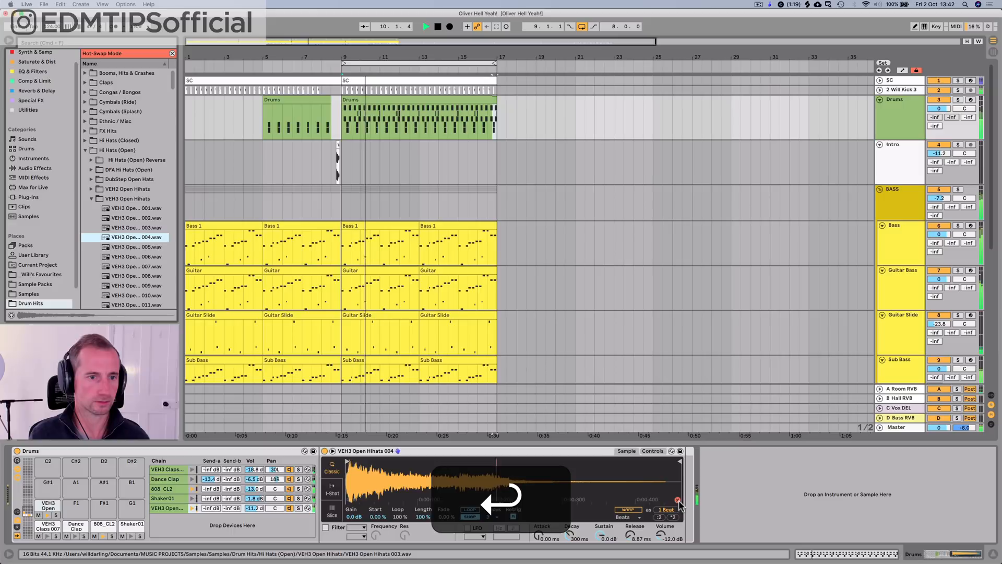
key(Down)
key(Return)
key(Down)
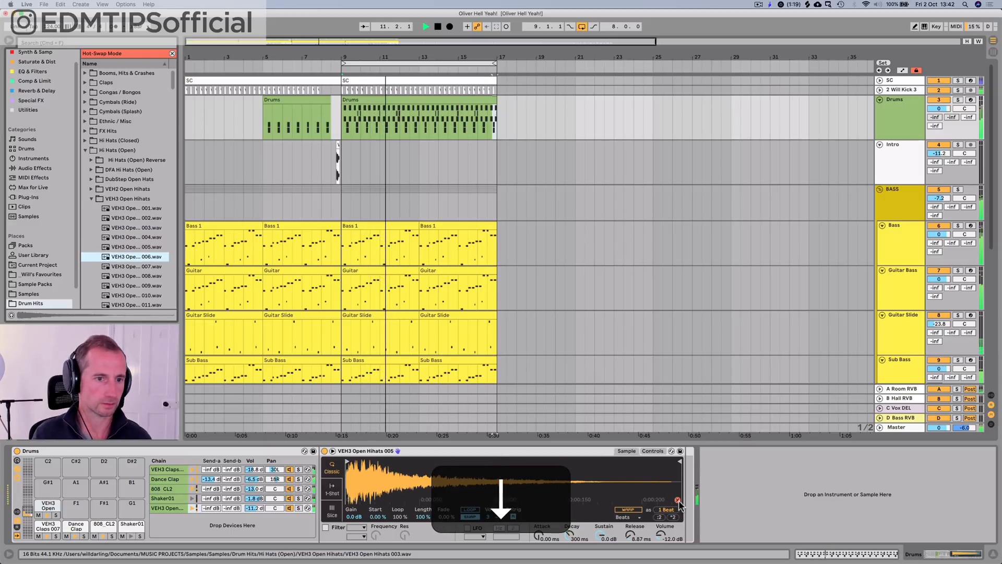
key(Return)
key(Down)
key(Return)
key(Down)
key(Return)
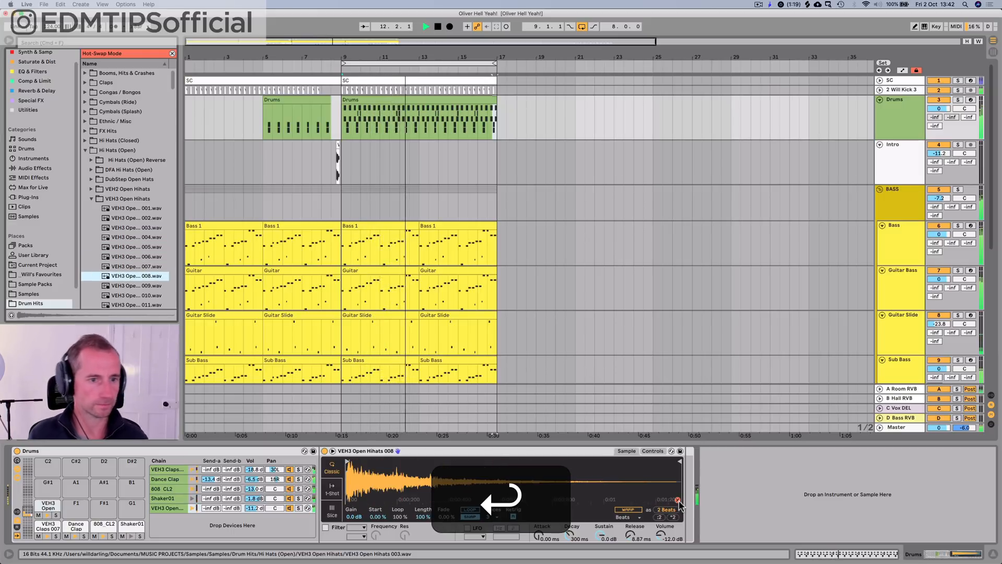
key(Down)
key(Return)
key(Down)
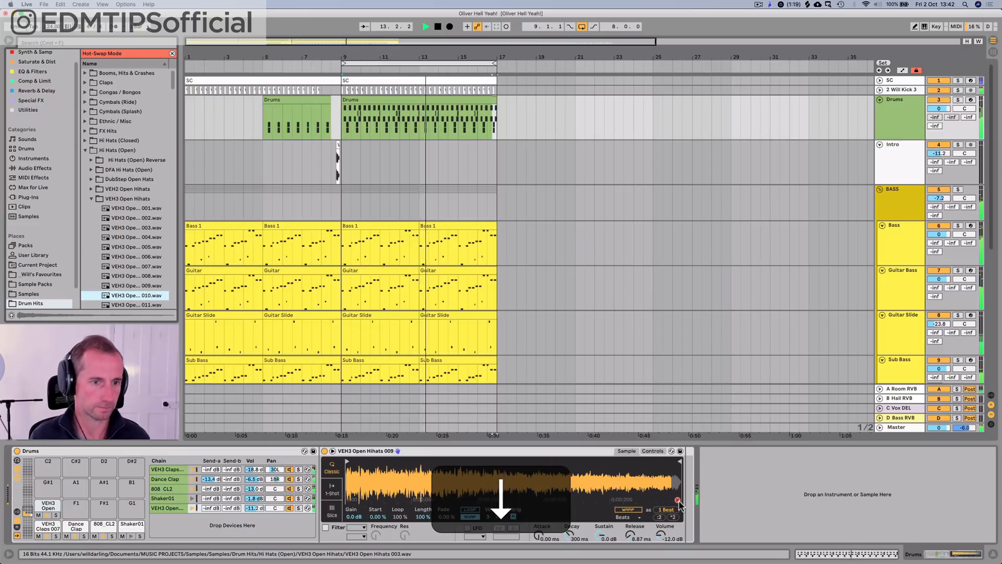
key(Return)
key(Down)
key(Return)
key(Down)
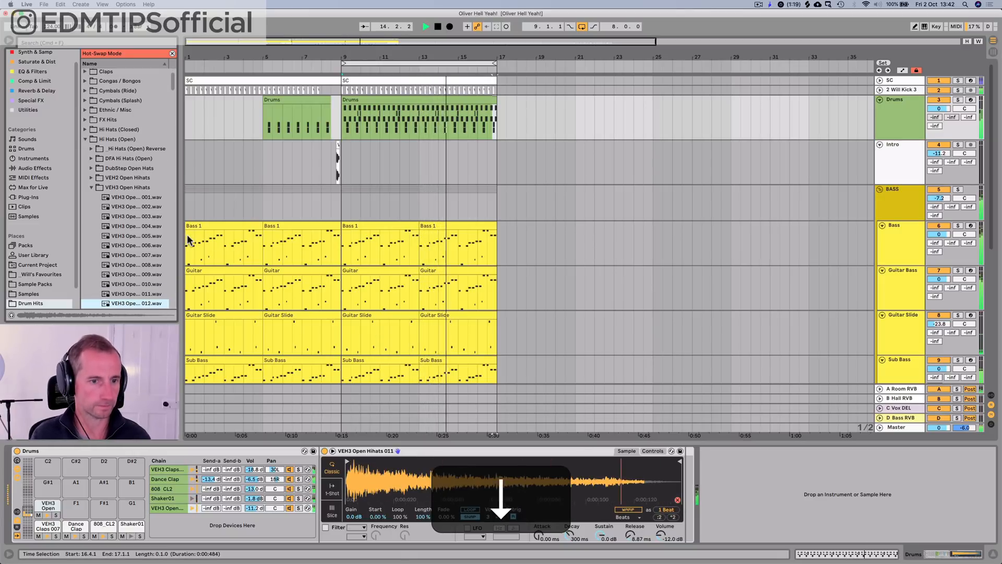
key(Return)
key(Down)
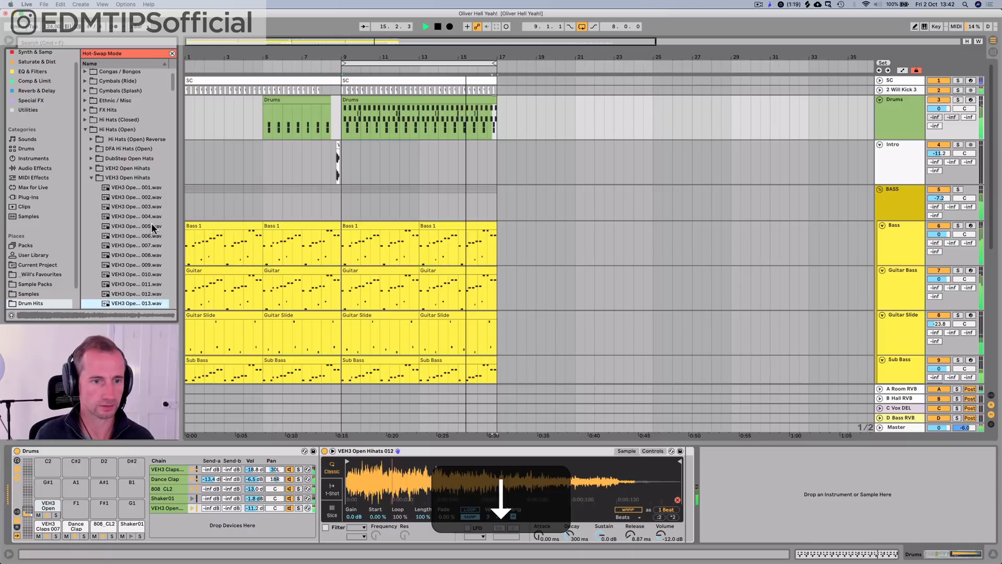
key(Return)
key(Down)
key(Return)
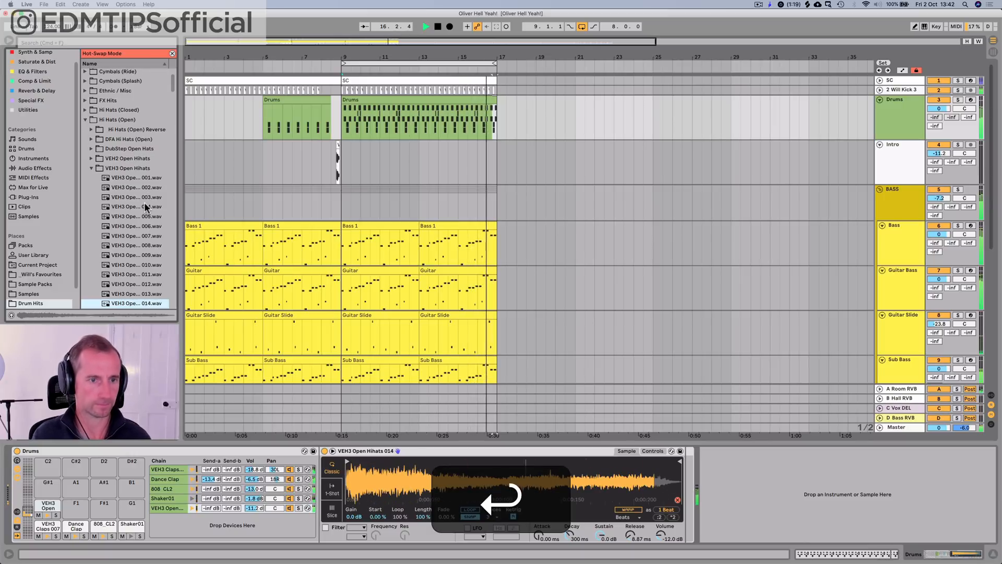
Step: Compare VEH3 Open Hihats 003 with samples 018 and 017 in the playing loop
click(143, 197)
key(Return)
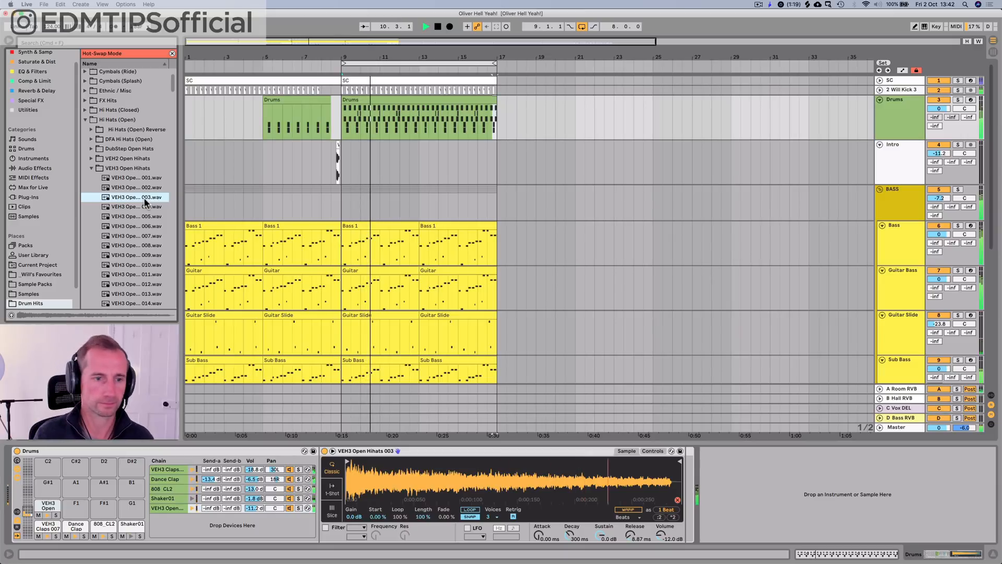
scroll(162, 256, down, 4)
click(144, 257)
key(Down)
key(Return)
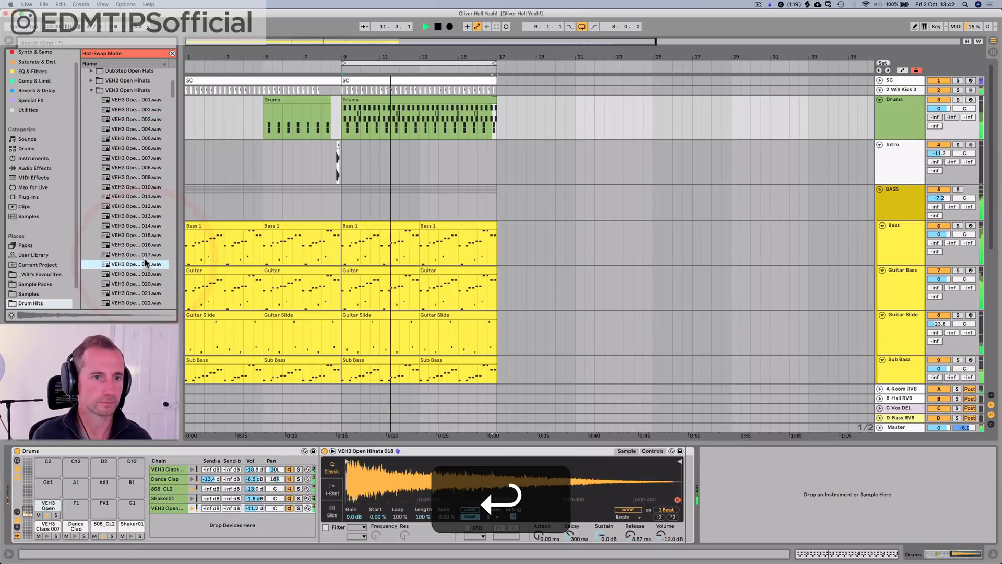
key(Up)
key(Return)
Step: Load VEH3 Open Hihats 003 for the open hat, return the stopped transport to the song start, and save the project
click(135, 117)
key(Return)
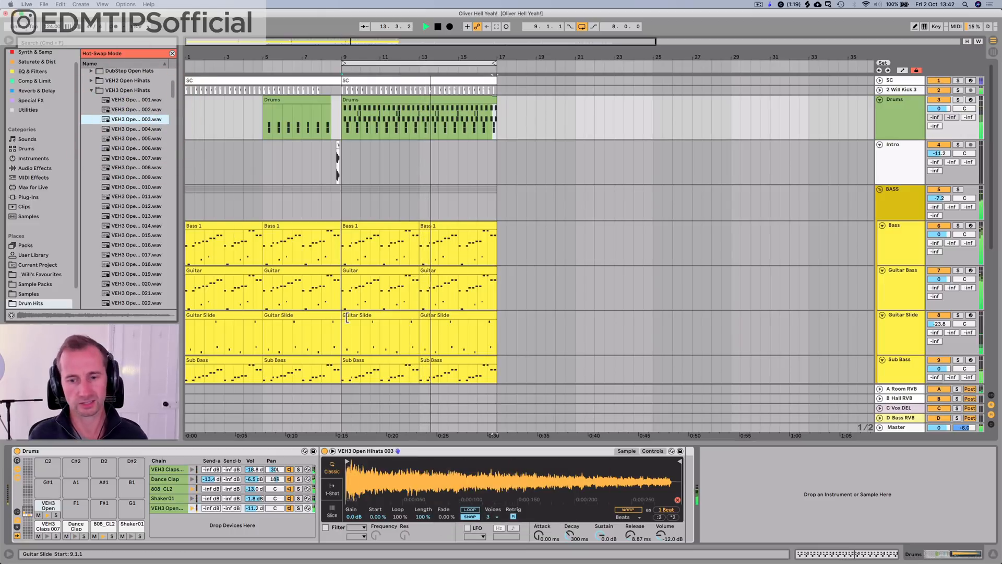
key(space)
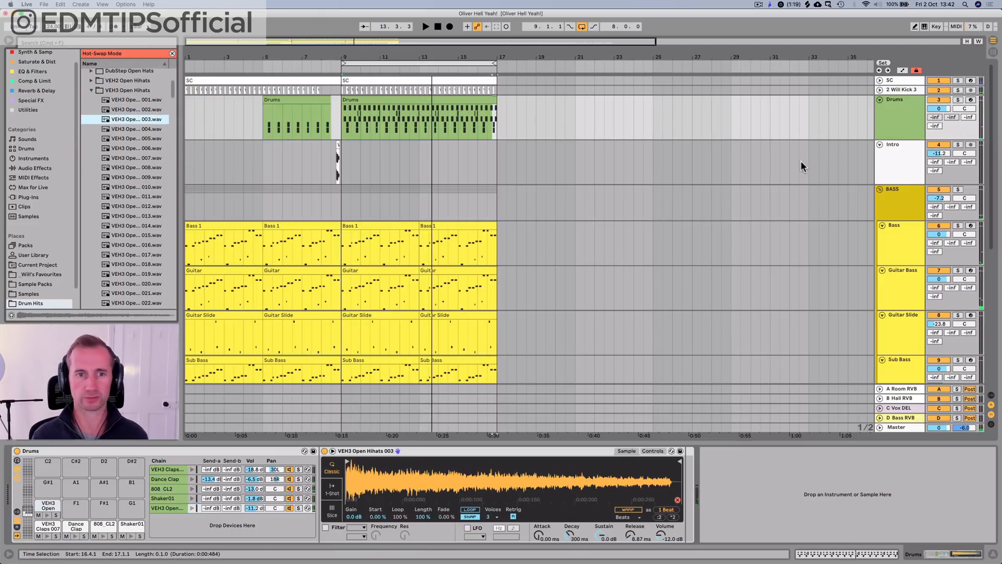
click(436, 27)
key(super+s)
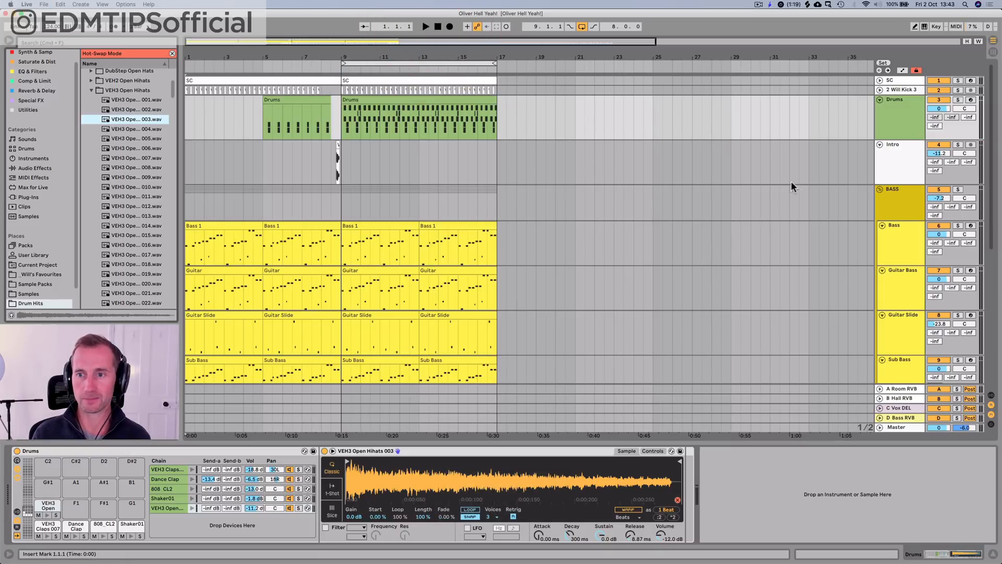
Step: Add a MIDI track below the Intro track and rename it White Noise
click(894, 157)
key(ctrl+shift+t)
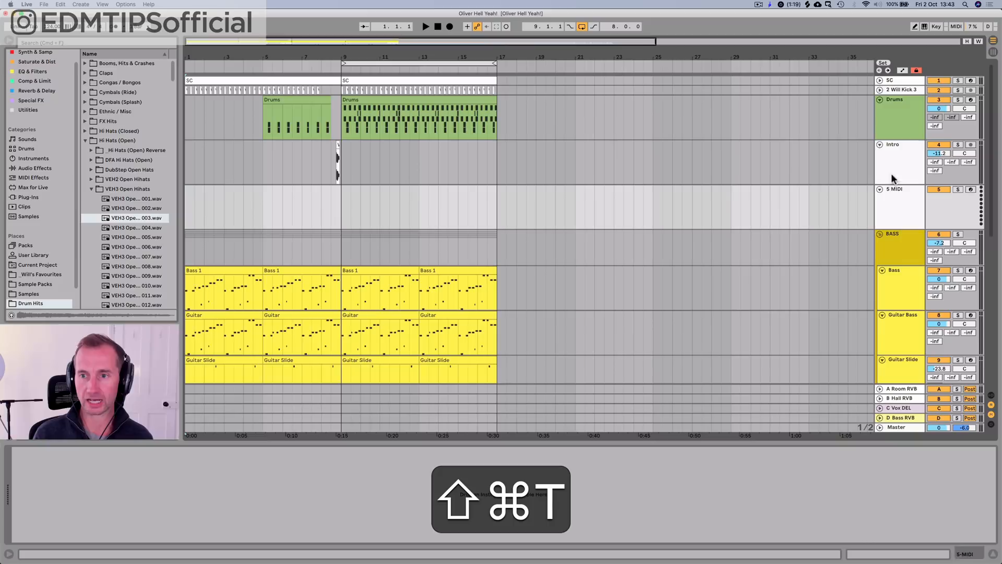
click(889, 208)
key(ctrl+shift+r)
text(White Noi)
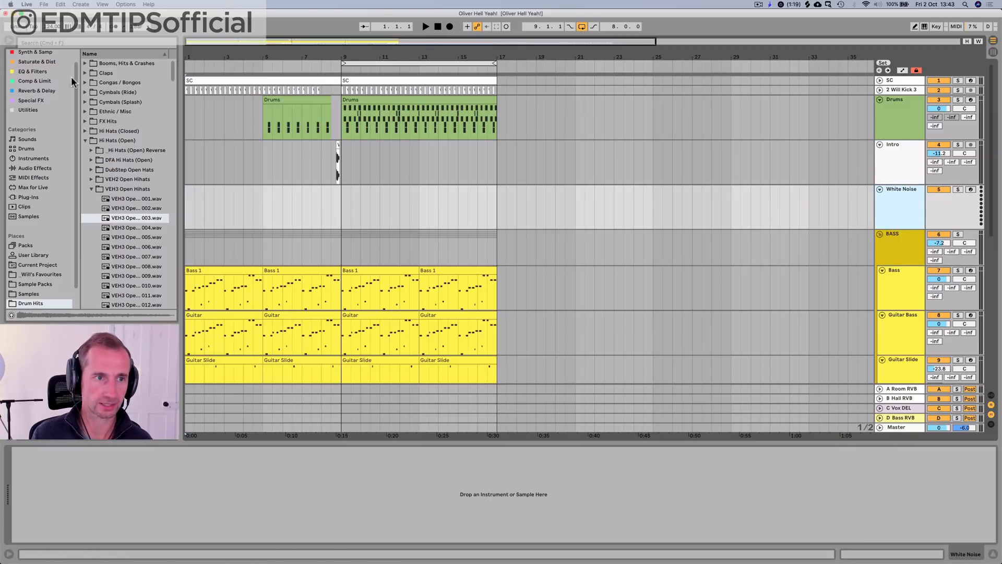
Step: Browse the Instruments category and expand the Instrument Rack folder to find the saved rack presets
click(32, 128)
scroll(31, 129, up, 1)
click(35, 62)
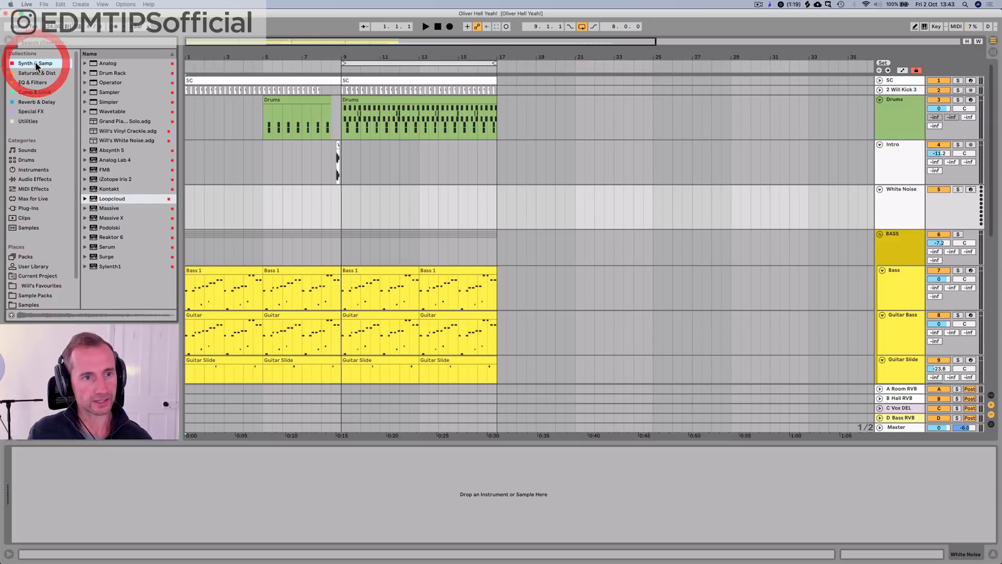
click(27, 72)
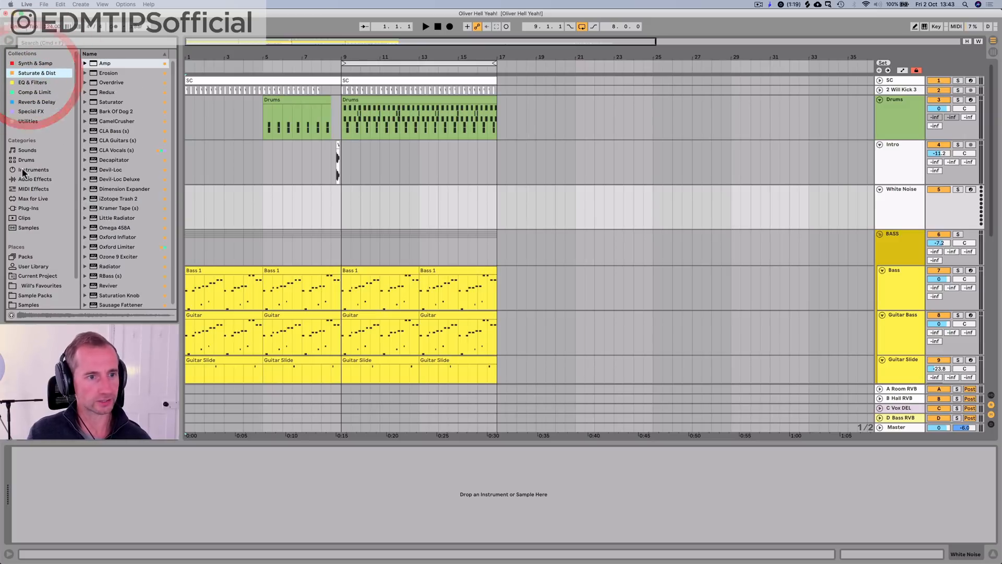
click(31, 188)
key(Up)
key(Up)
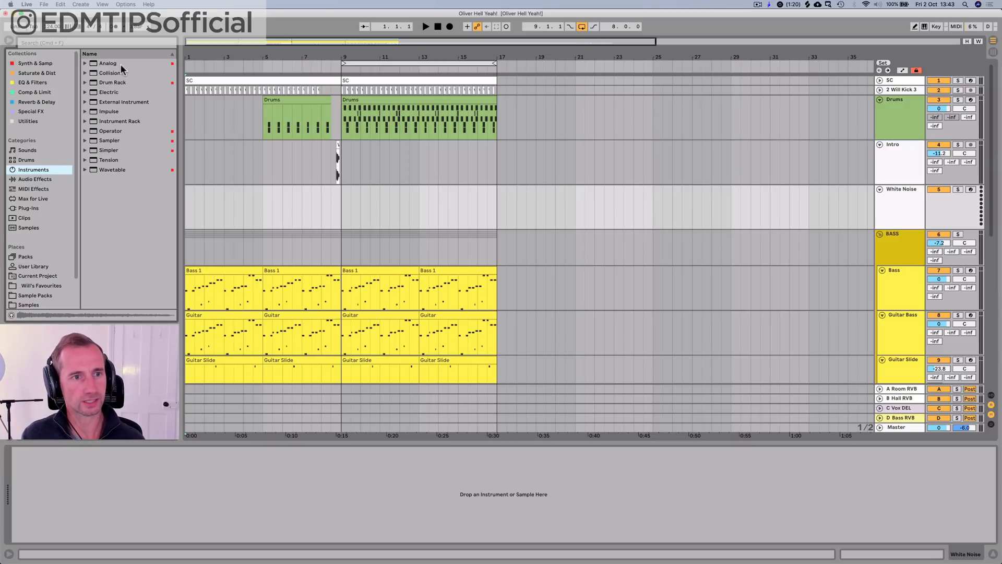
click(114, 121)
key(Right)
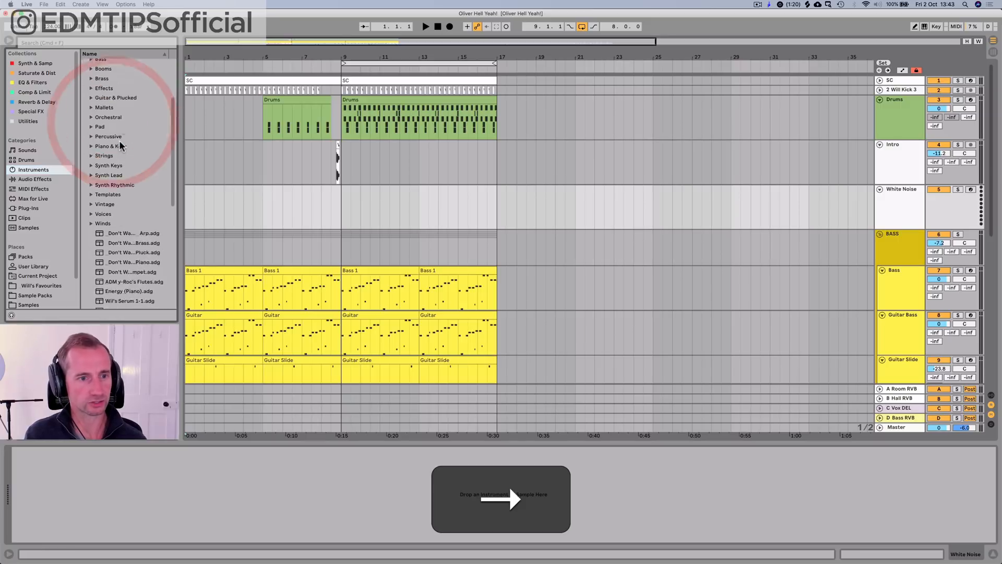
scroll(119, 140, down, 10)
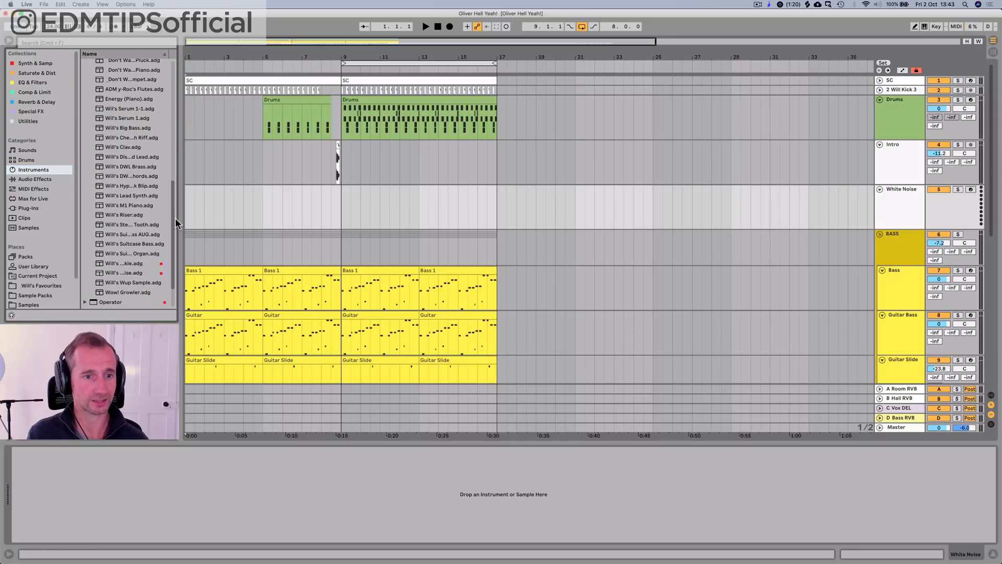
Step: Load the Will's White Noise.adg rack onto the White Noise track, briefly widening the browser to read the preset names
click(124, 254)
key(Down)
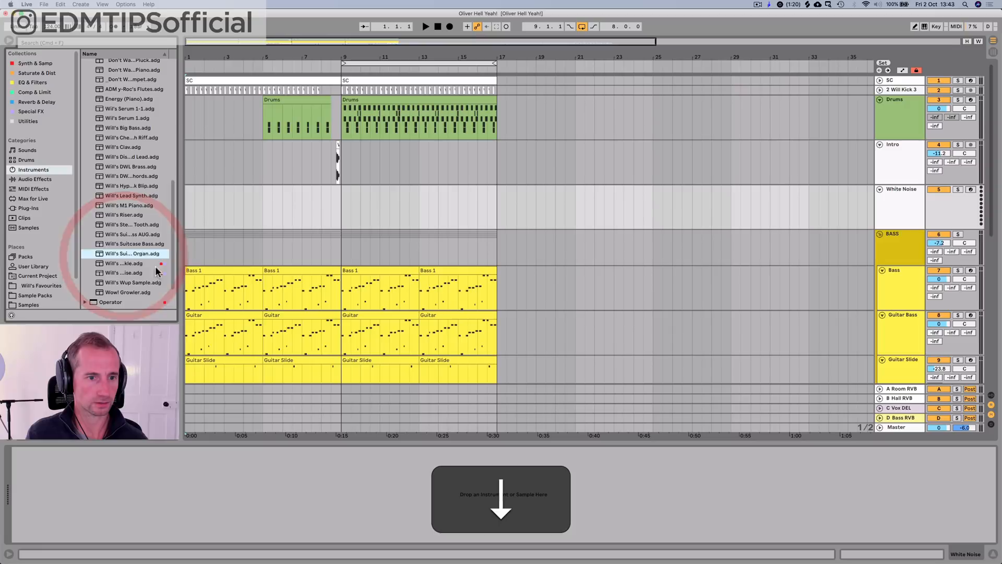
drag(212, 259, 255, 259)
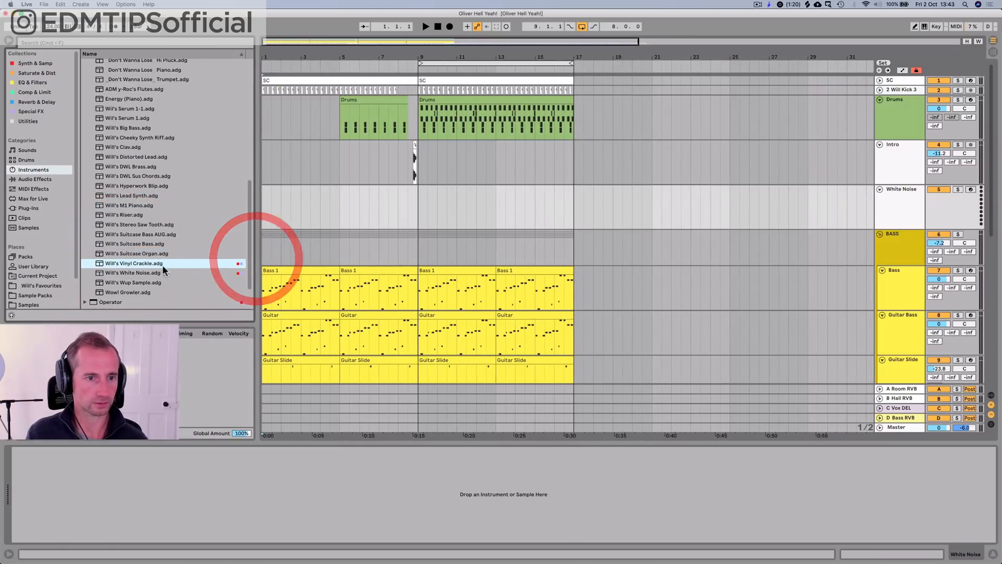
drag(156, 272, 199, 259)
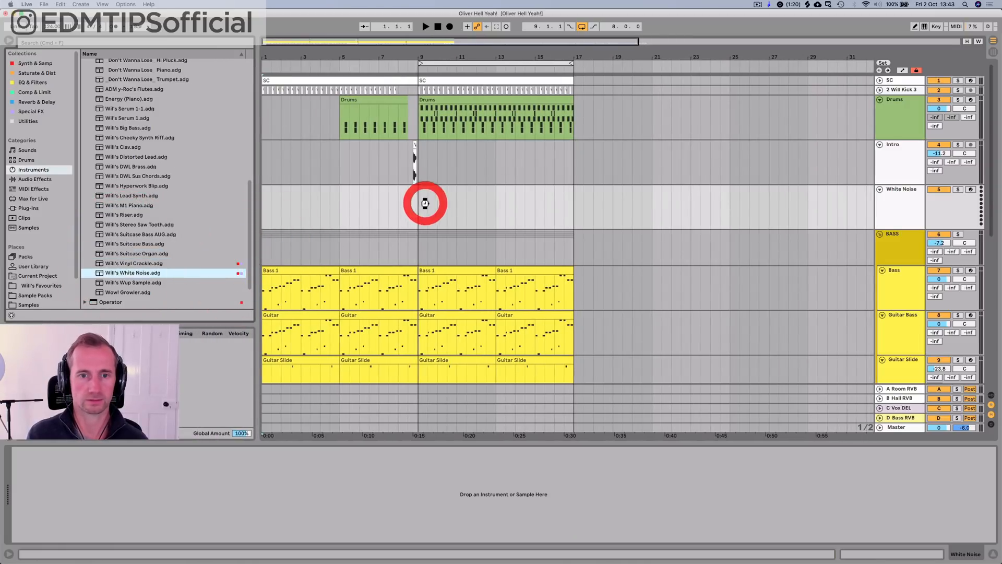
drag(424, 203, 424, 202)
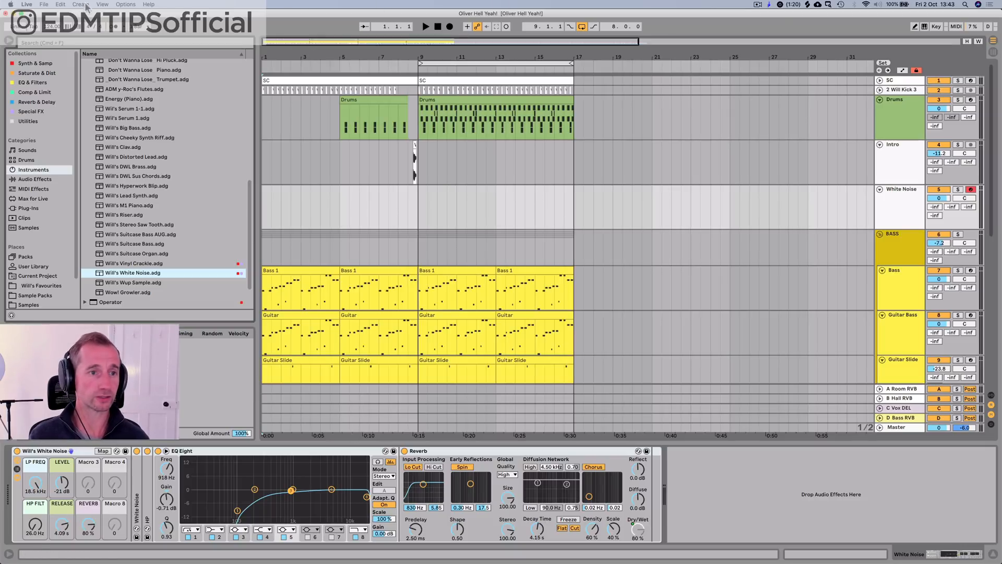
drag(250, 153, 180, 159)
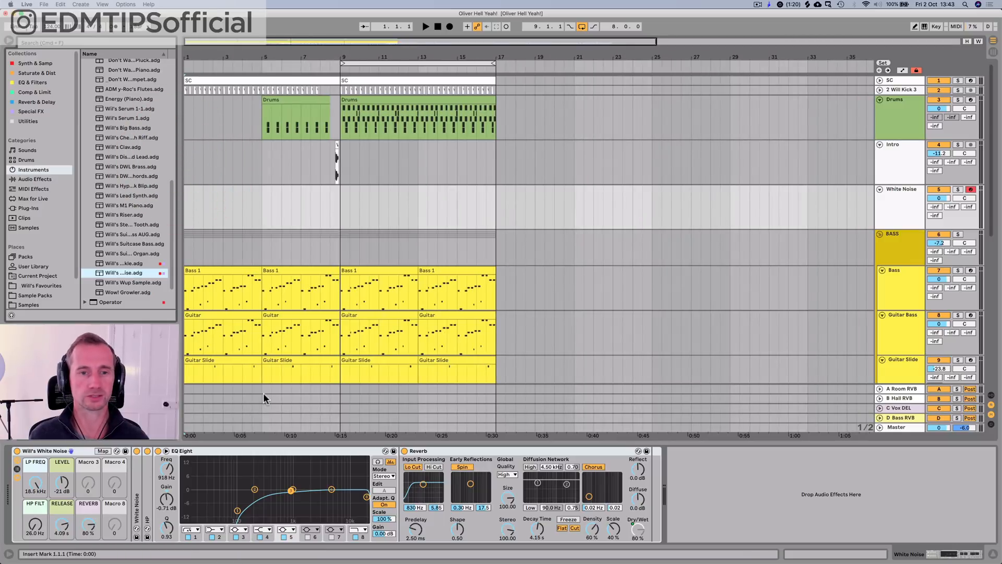
Step: Create a four-bar MIDI clip at bar 9 on White Noise, add a one-bar G3 note at its start, and play it
drag(343, 204, 351, 203)
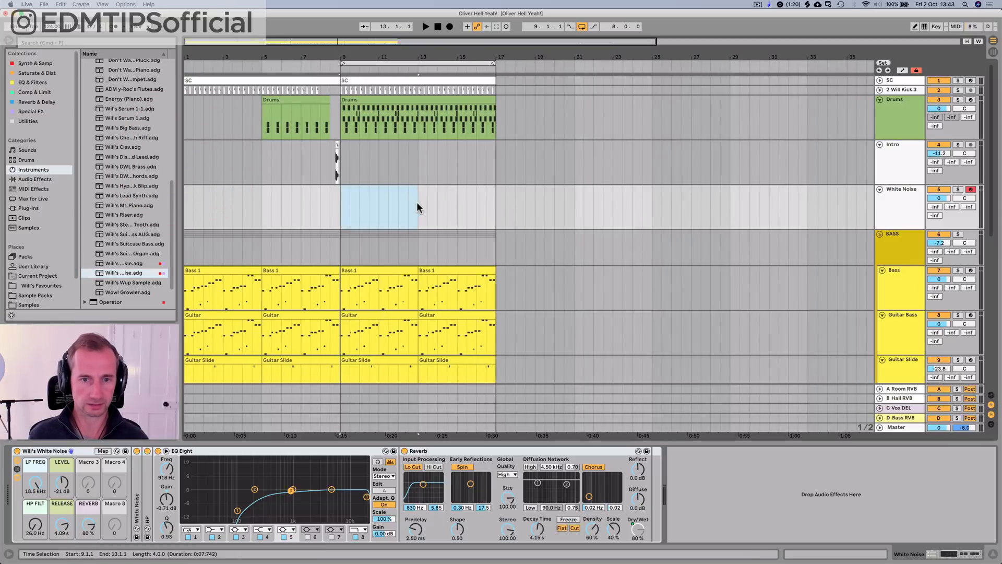
key(shift+super+m)
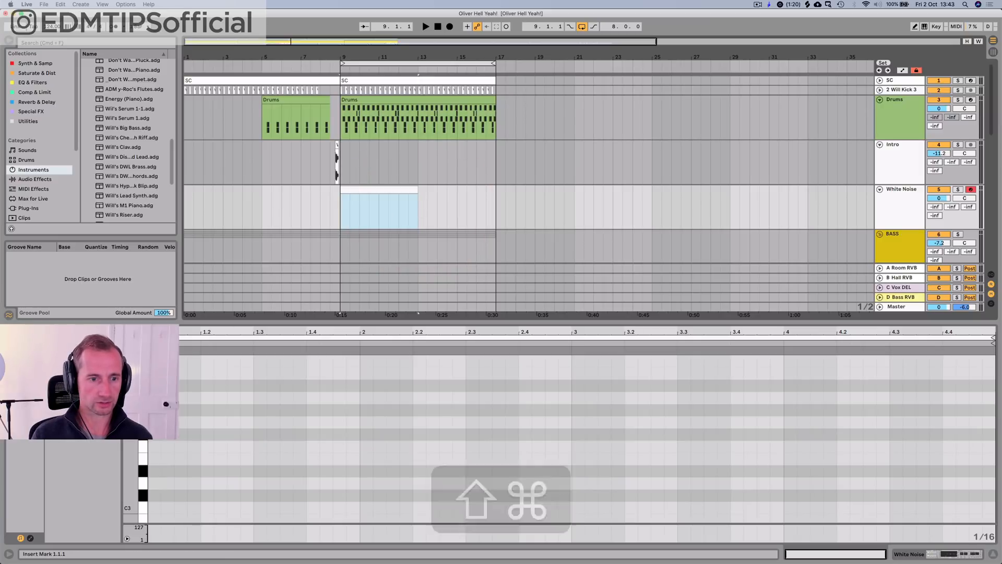
double_click(156, 422)
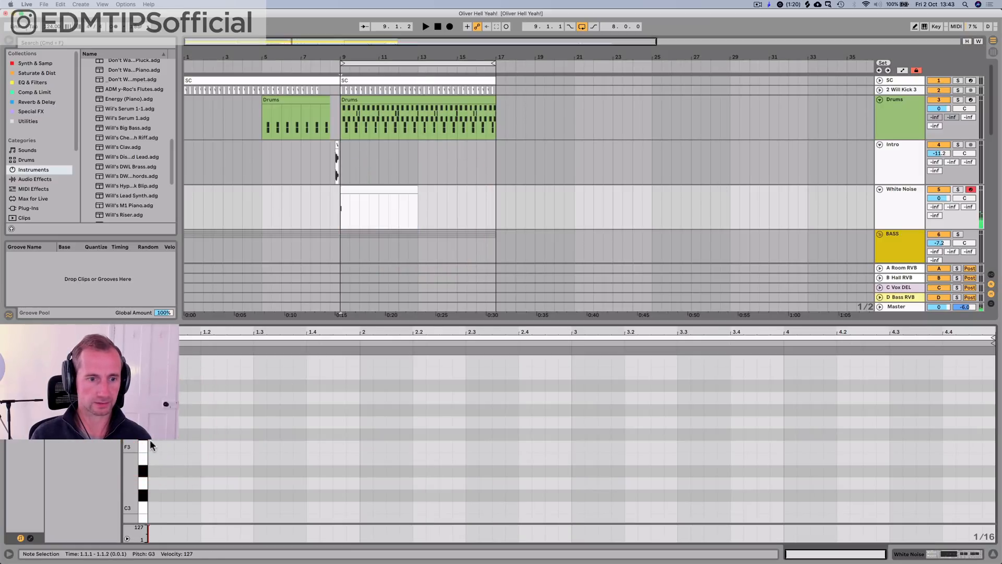
drag(201, 422, 360, 413)
key(space)
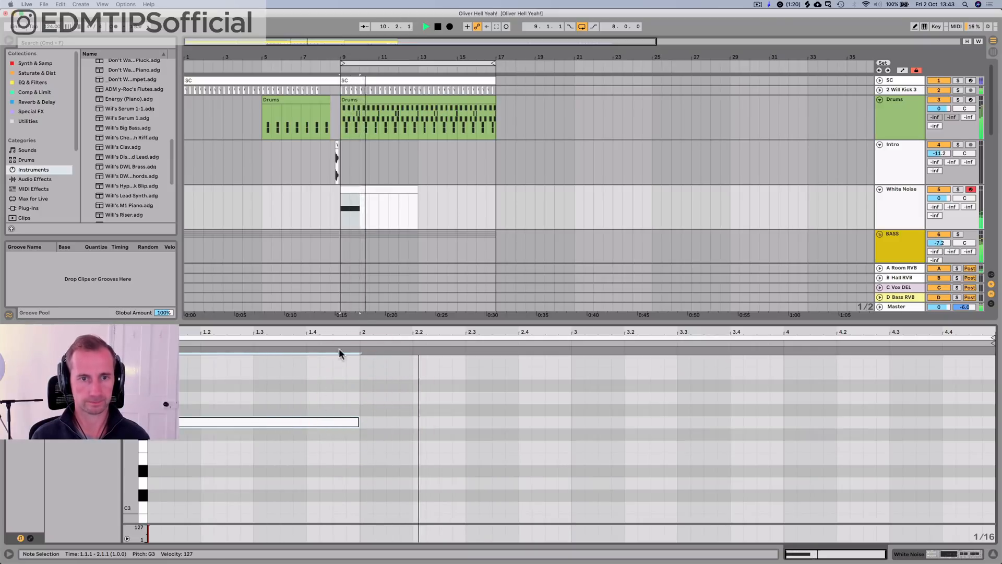
Step: Move the White Noise clip to bar 1, play it from there, and show the track's devices
key(space)
click(386, 207)
drag(386, 206, 221, 197)
key(space)
key(shift+Tab)
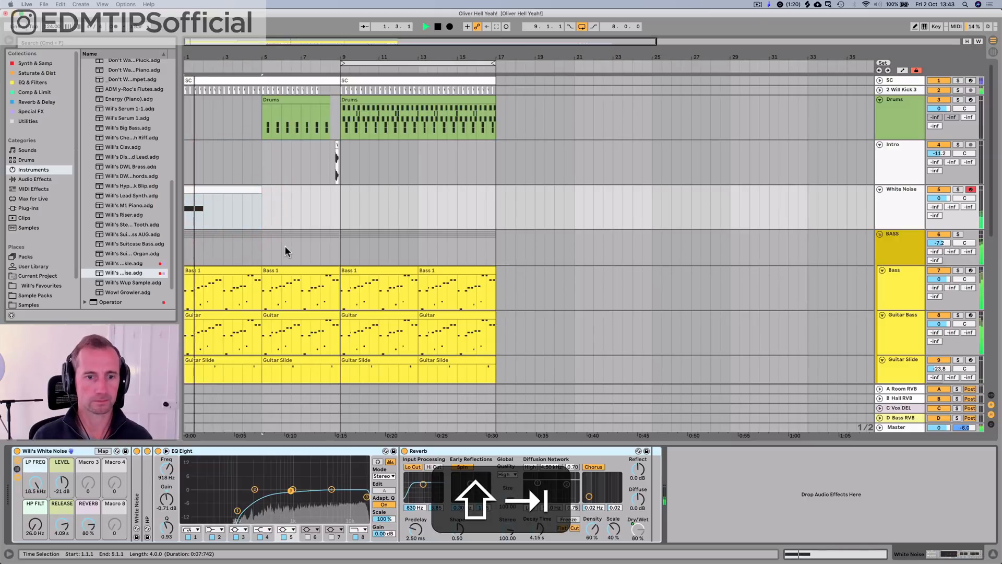
key(space)
Step: Copy the SC COMPO sidechain compressor from the BASS group to the end of the White Noise device chain
click(895, 250)
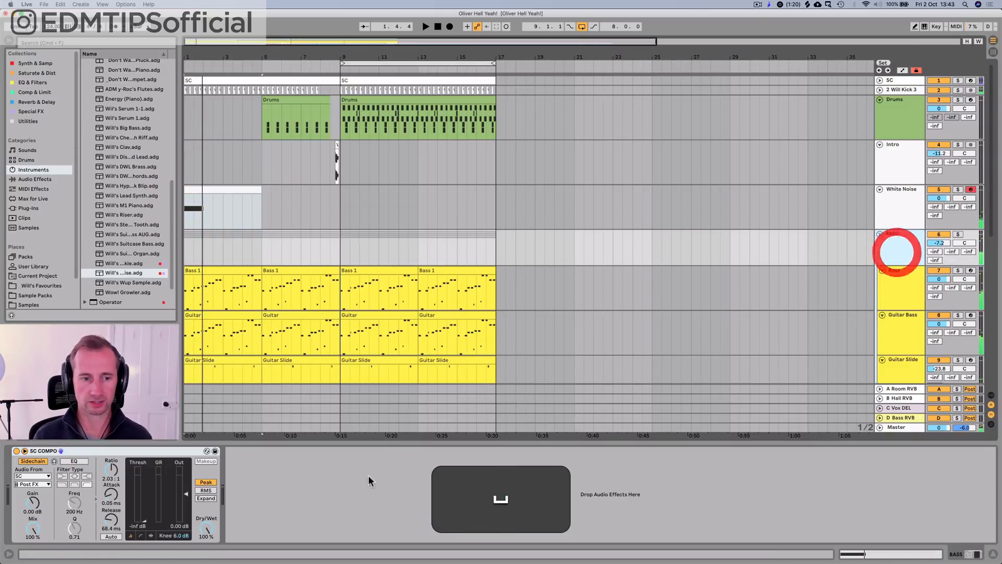
click(159, 452)
key(super+c)
click(895, 201)
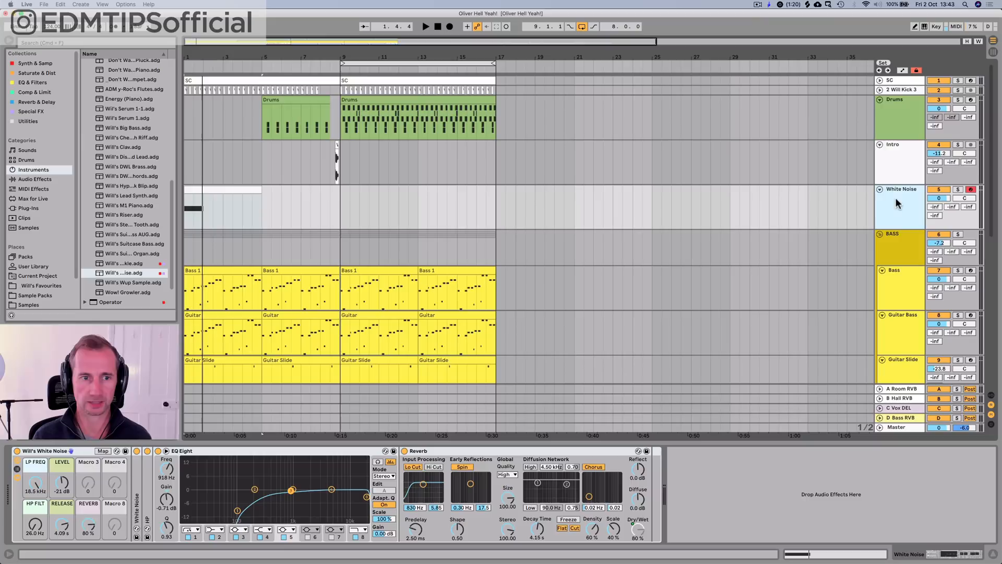
click(711, 496)
key(super+v)
Step: Raise the White Noise sidechain compressor's ratio to 2.10:1 while playing the track, then collapse the device and stop playback
key(space)
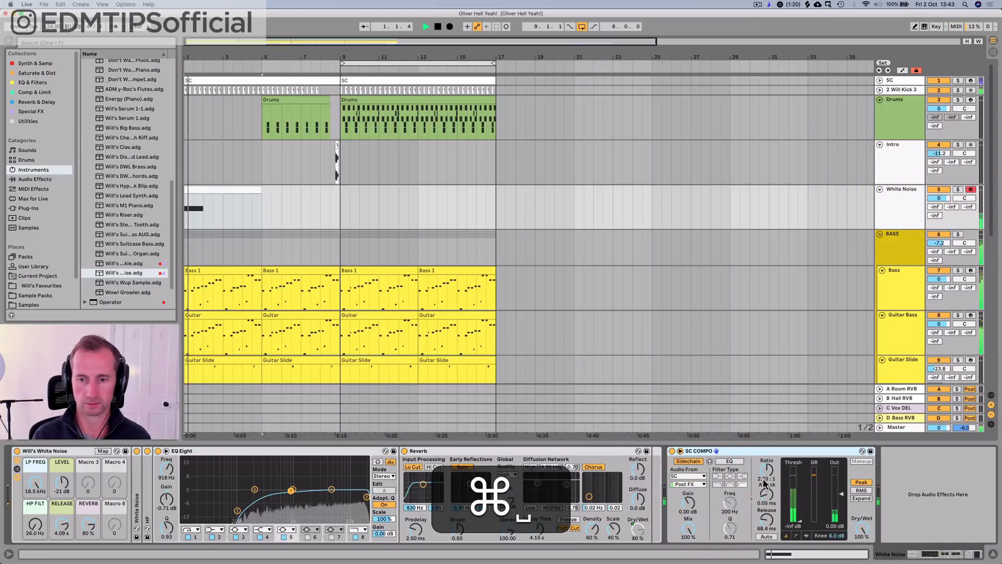
mouse_move(769, 470)
mouse_down()
mouse_move(769, 445)
mouse_move(768, 462)
mouse_up()
key(space)
key(space)
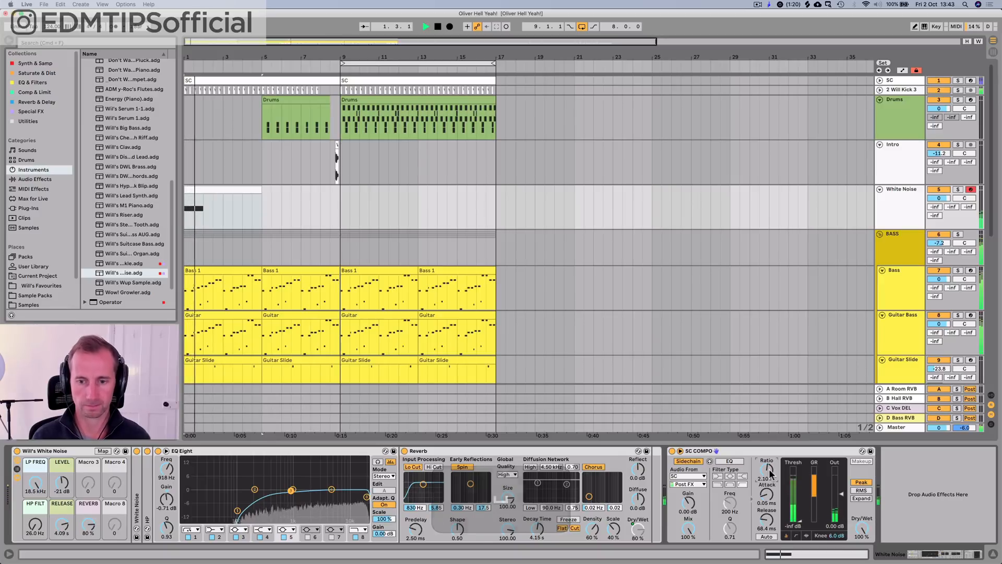
double_click(745, 452)
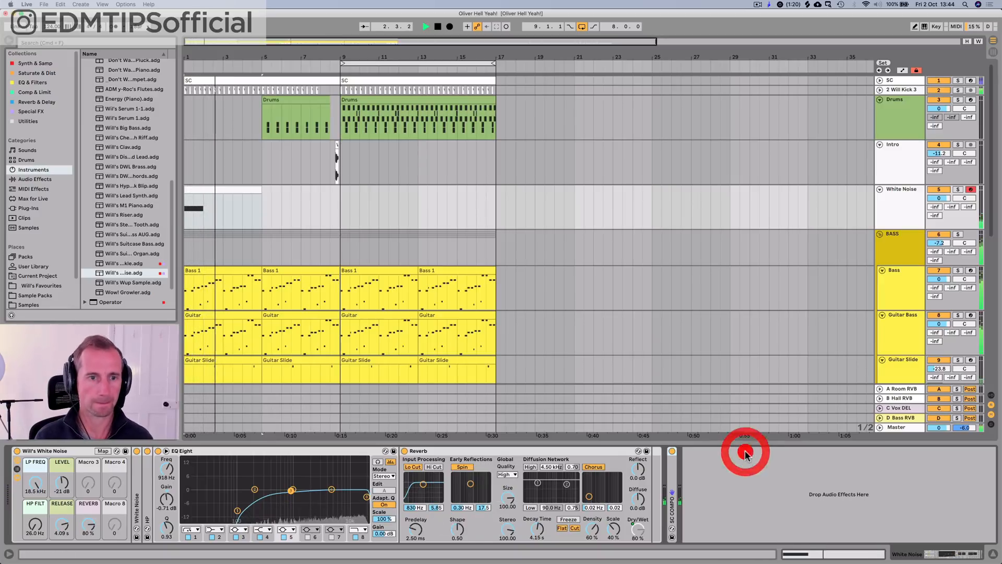
key(space)
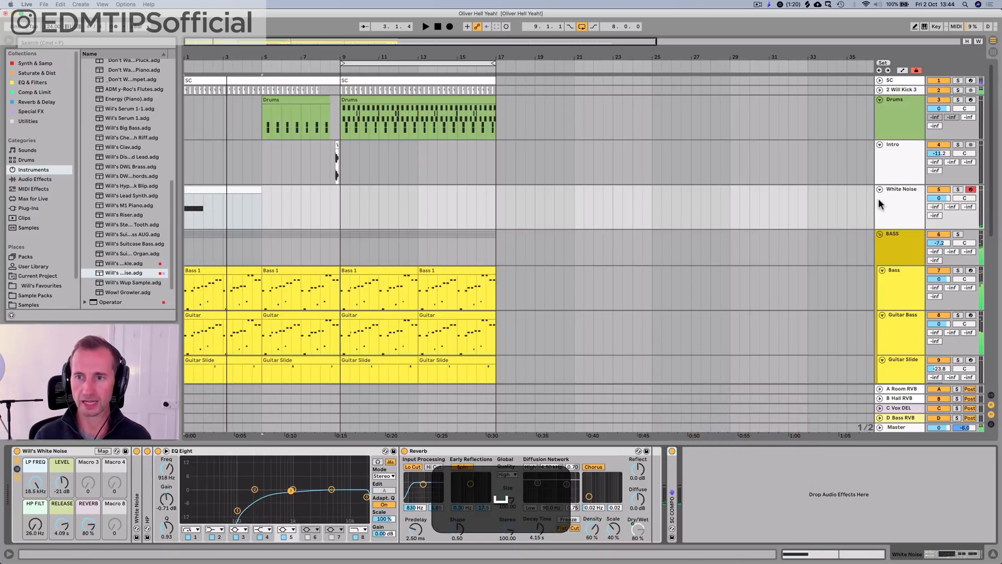
Step: Insert an audio track below Drums and open the Drum Hits sample folder
click(909, 130)
key(super+t)
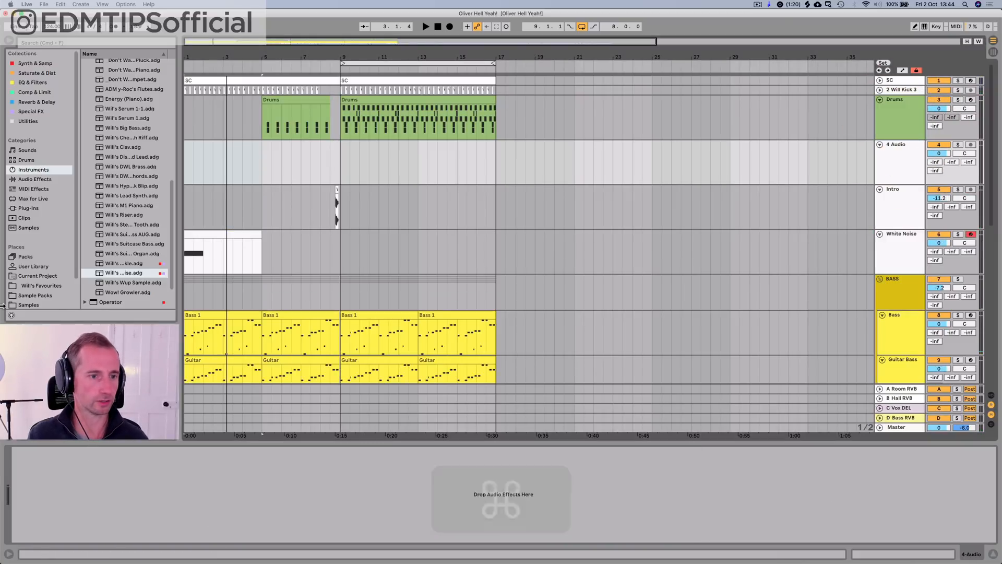
scroll(20, 200, down, 2)
click(29, 274)
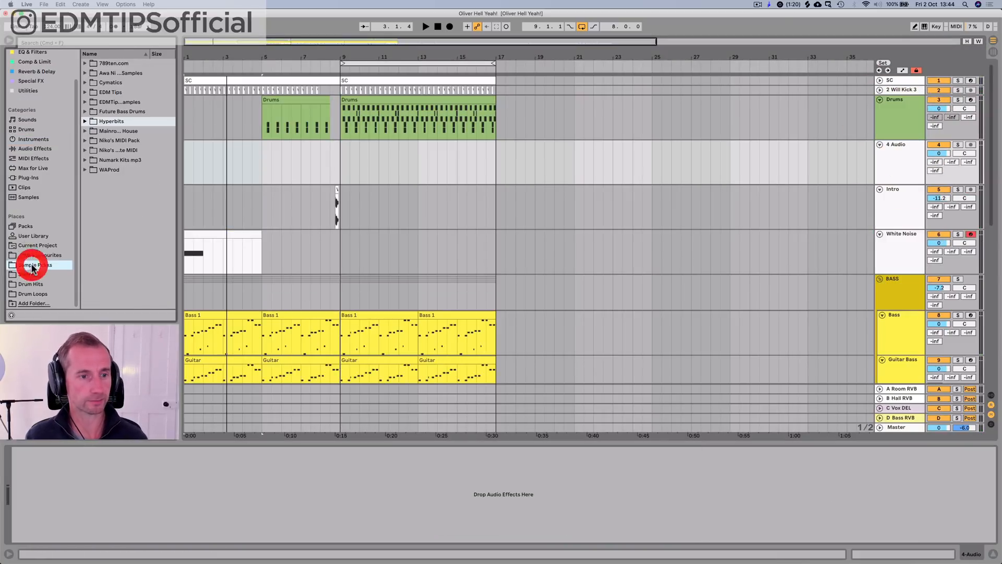
click(31, 273)
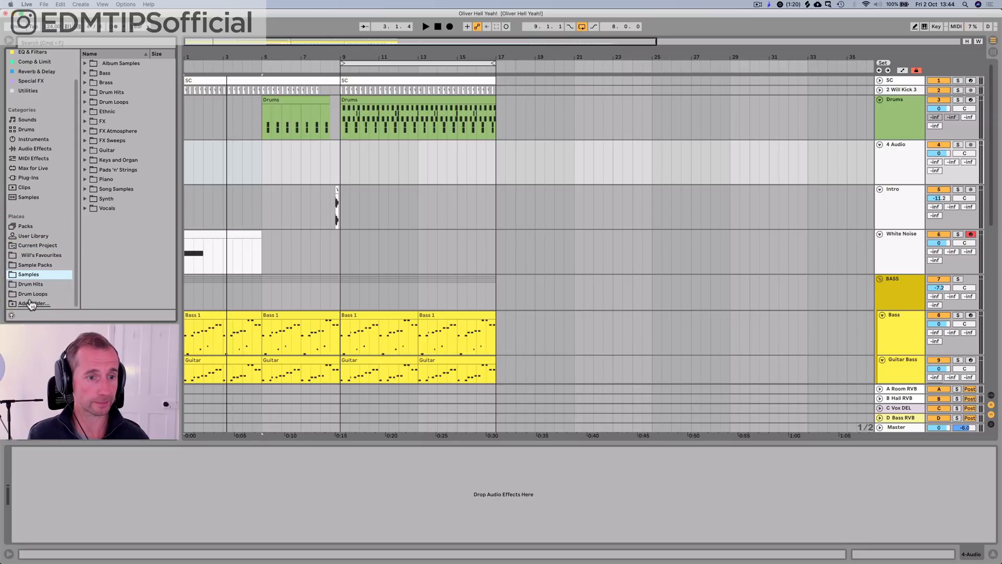
click(34, 284)
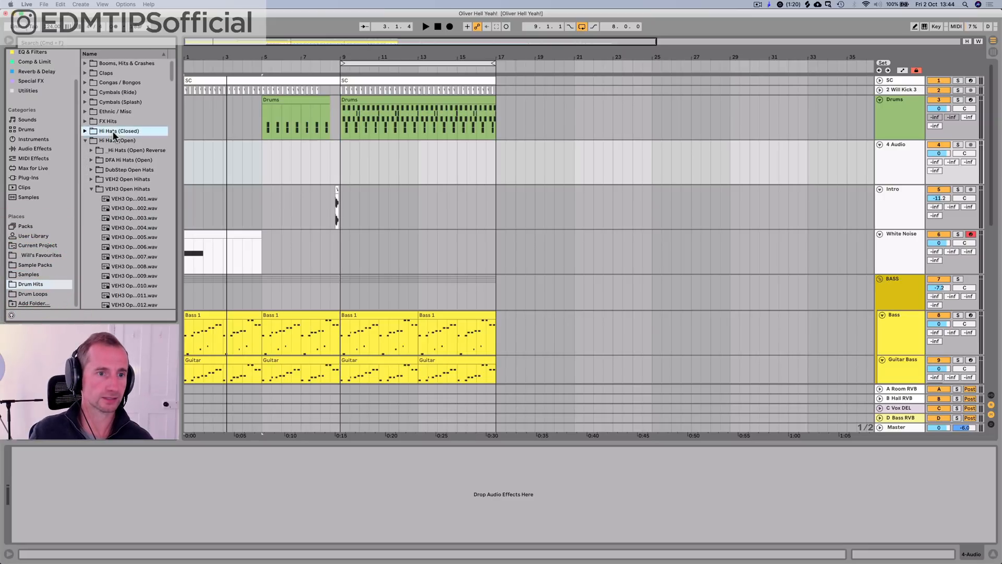
Step: Collapse the open hi-hats folder and expand the VMH1 Crash folder inside Cymbals (Splash)
key(Down)
key(Left)
click(118, 82)
key(Down)
key(Down)
key(Right)
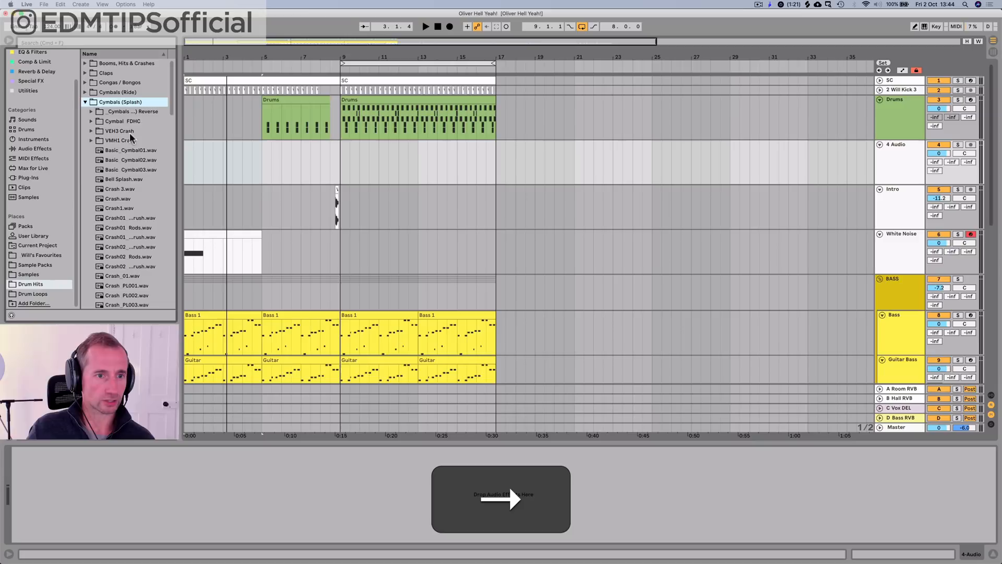
click(128, 147)
Step: Turn on browser preview and audition the VMH1 Crash samples from 01 to 07
key(Up)
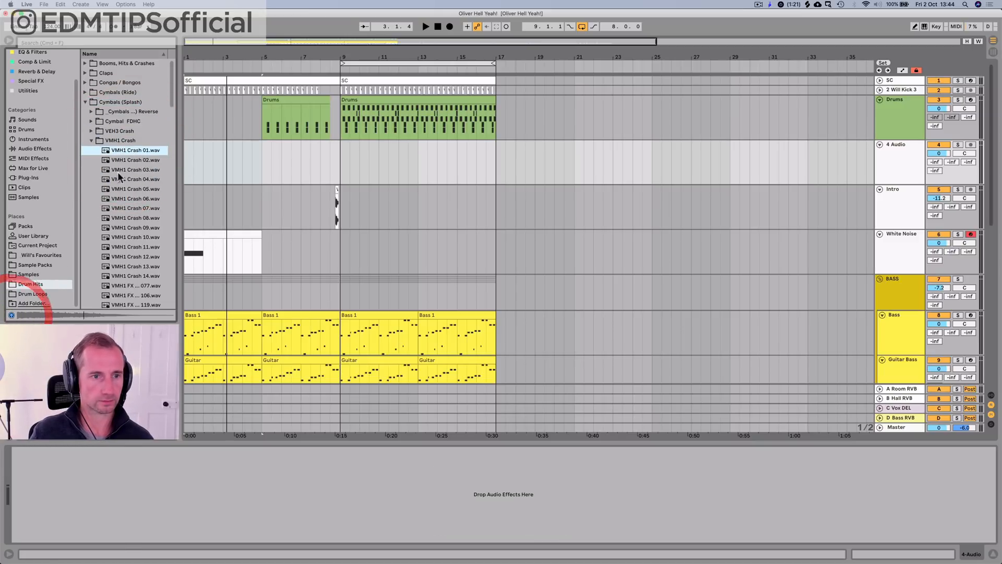
click(141, 170)
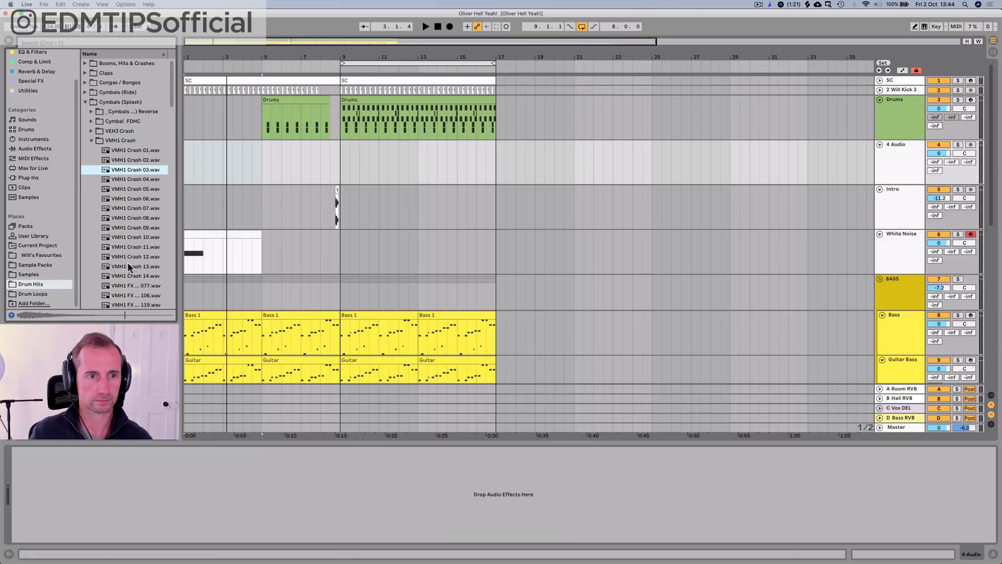
key(Down)
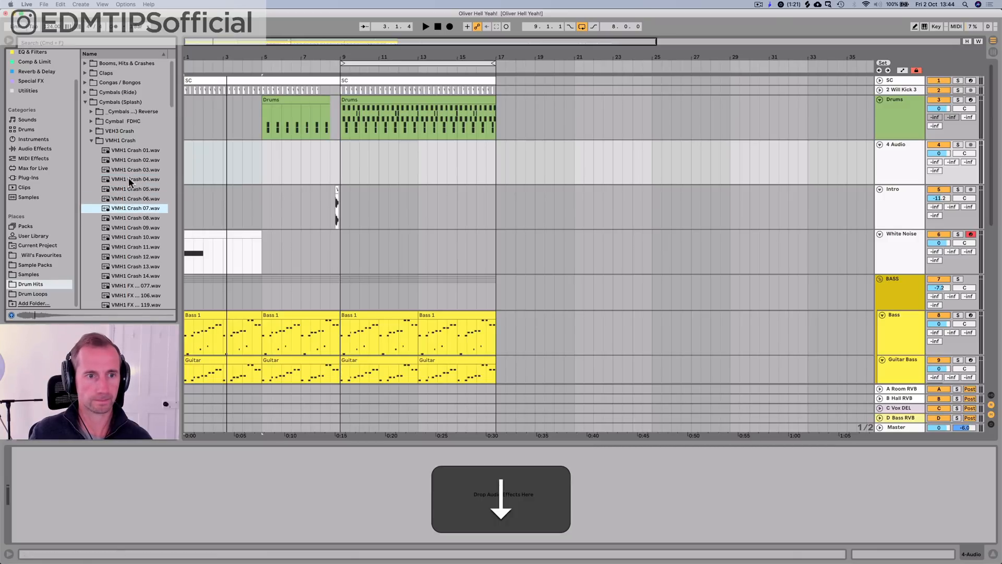
click(130, 179)
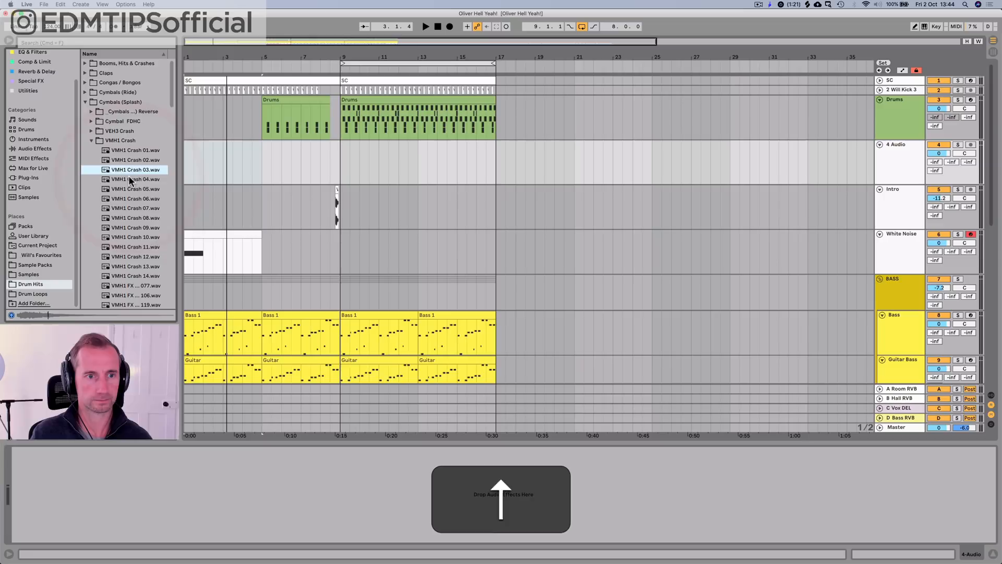
key(Down)
Step: Compare the first VMH1 Crash samples again and place VMH1 Crash 04 at bar 9 on the new audio track
key(Down)
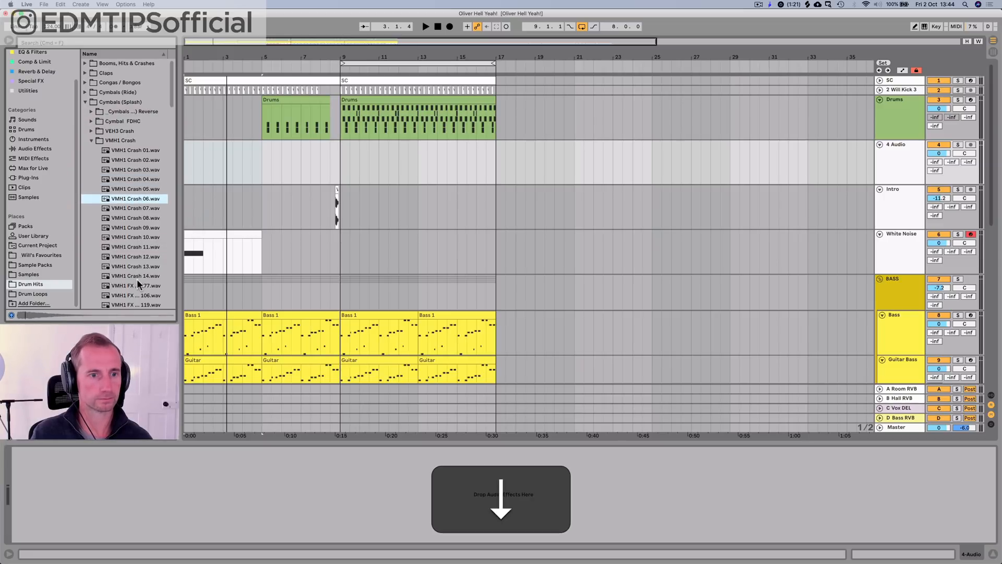
click(146, 160)
key(Up)
key(Down)
key(Down)
key(Down)
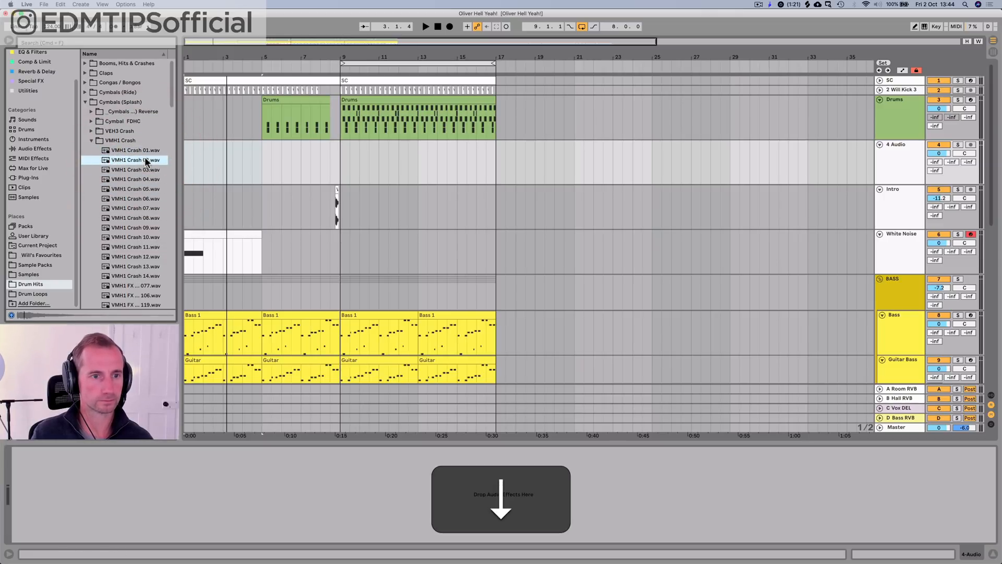
drag(137, 181, 341, 165)
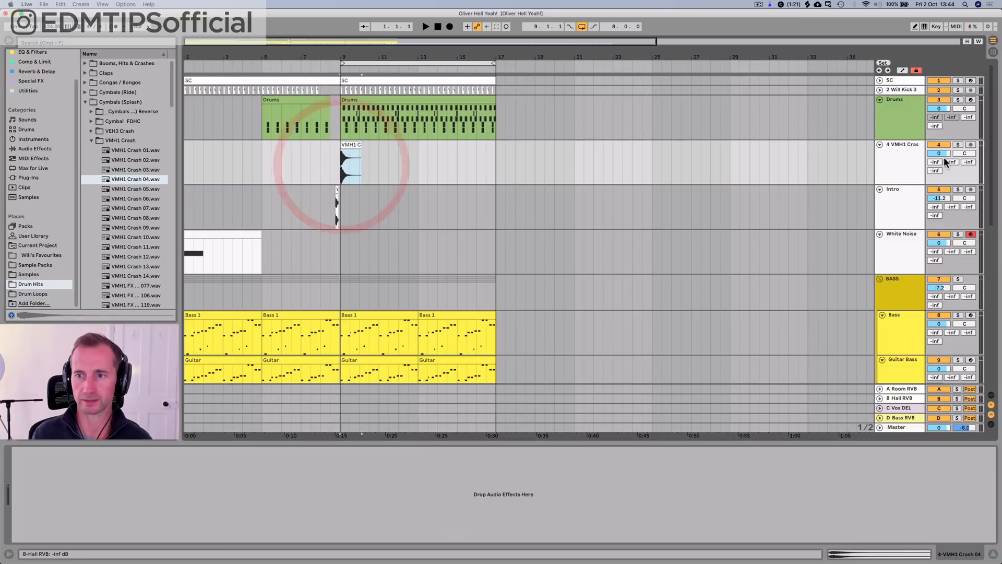
Step: Lower the VMH1 Crash track's volume to -19.2 dB while playing the transition at bar 9
drag(942, 154, 942, 209)
key(space)
key(space)
drag(938, 153, 939, 141)
key(space)
key(space)
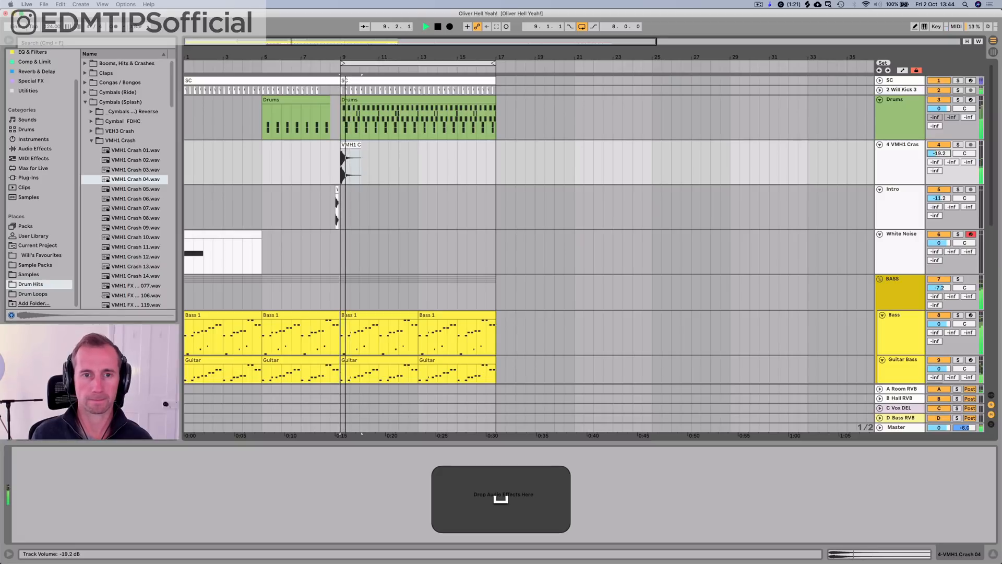
key(space)
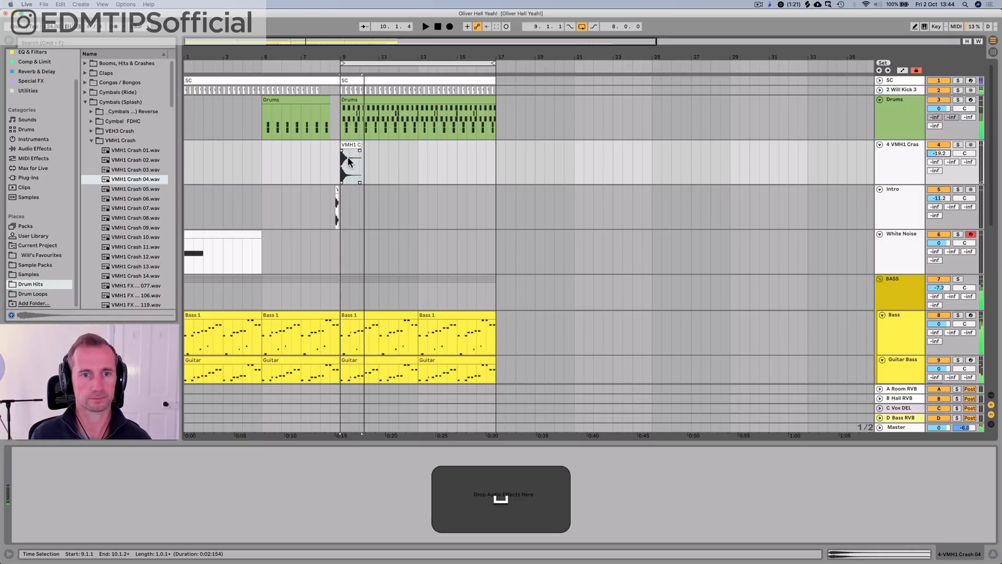
Step: Move the VMH1 Crash 04 clip from bar 9 to bar 1 and play the opening
drag(348, 157, 191, 154)
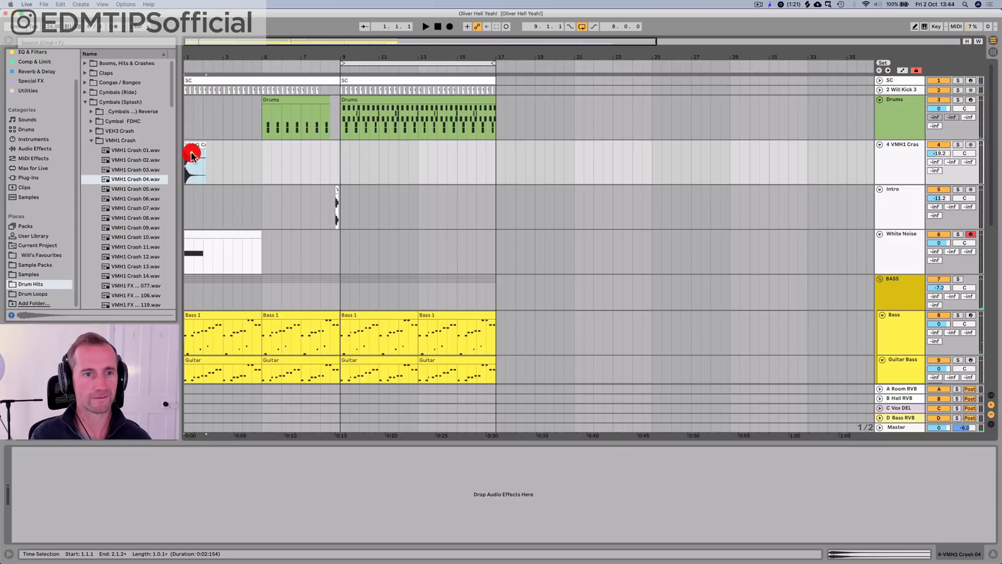
key(space)
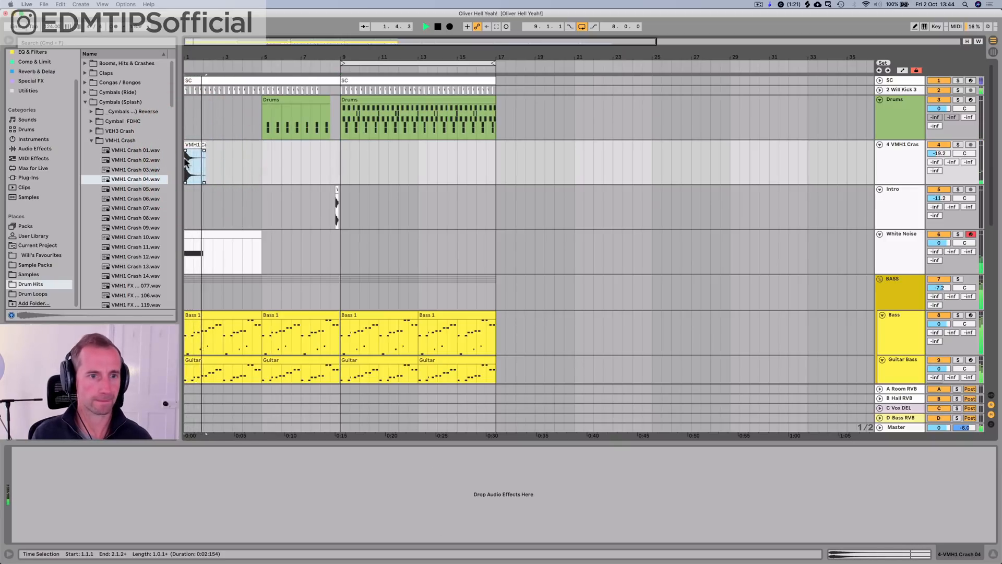
key(space)
Step: Audition the VMH1 FX samples between 106 and 144 in the VMH1 Crash folder
click(127, 187)
scroll(127, 187, down, 5)
click(130, 193)
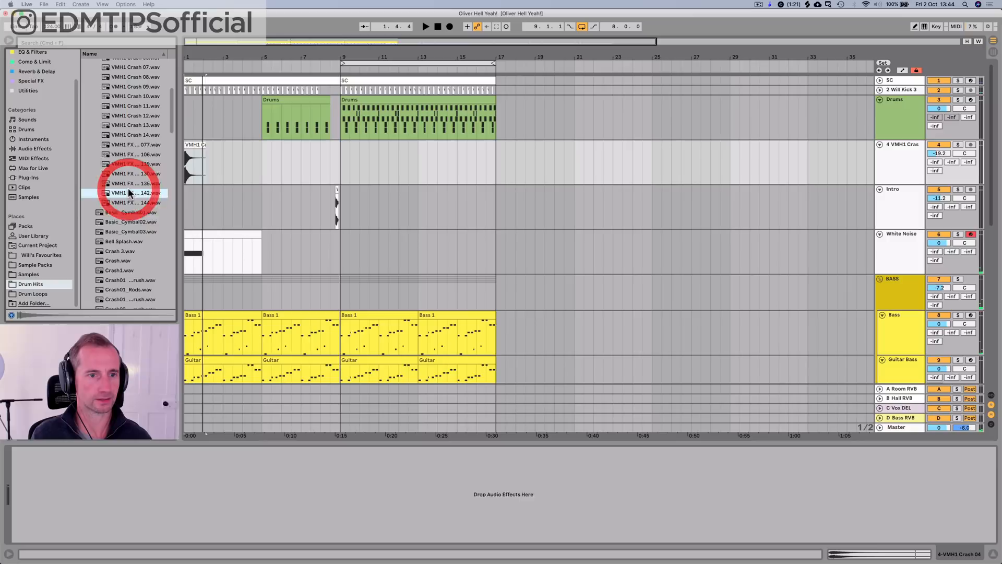
key(Down)
click(130, 185)
key(Up)
key(Up)
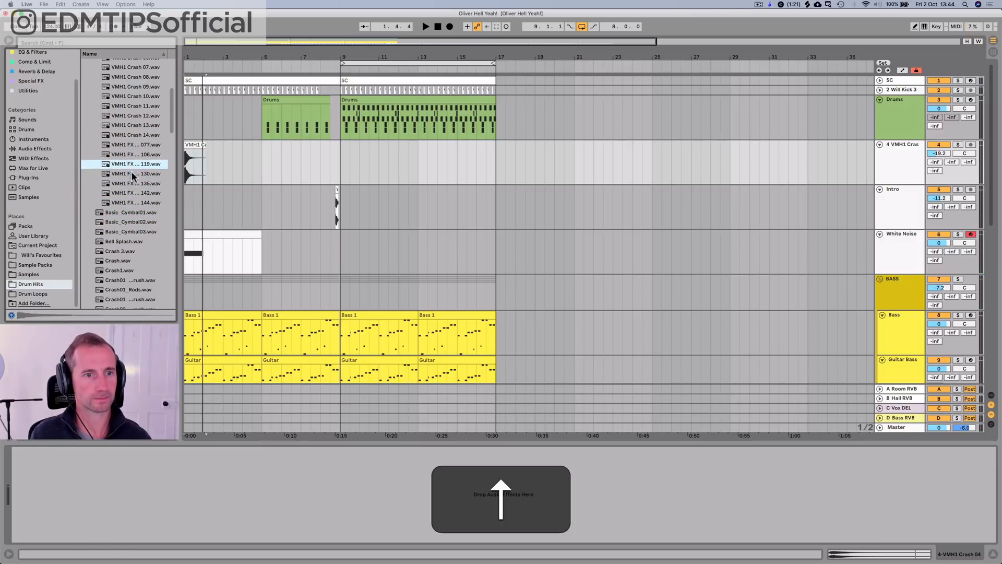
key(Up)
key(Up)
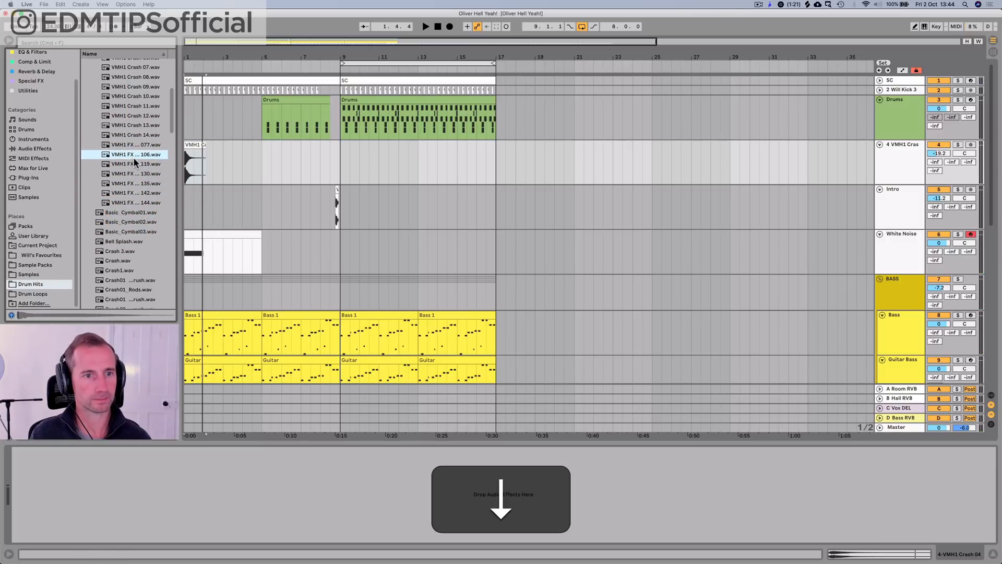
key(Left)
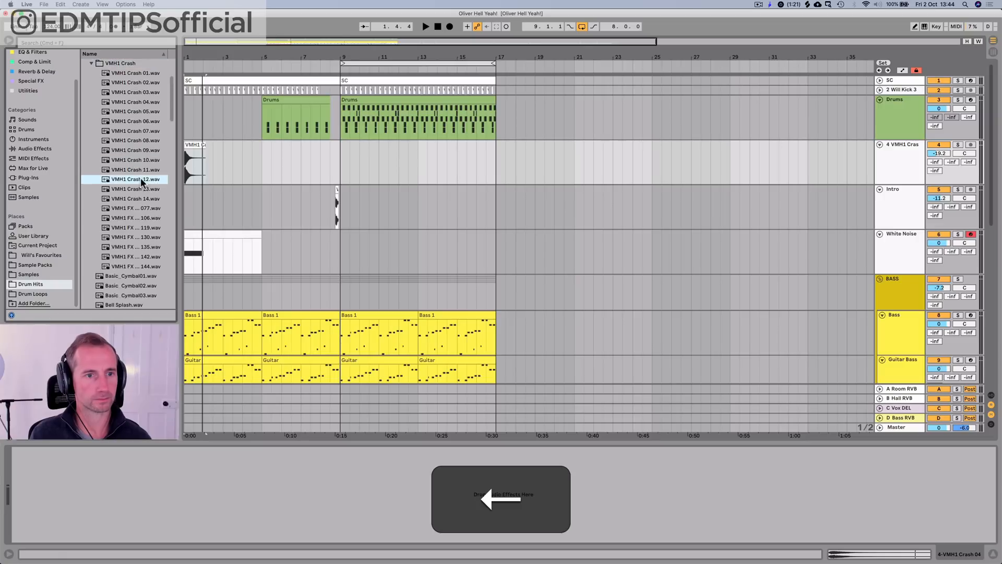
Step: Compare VMH1 Crash 12 and the first VMH1 Crash samples with VMH1 FX samples 077 to 144
click(141, 179)
click(140, 183)
click(141, 73)
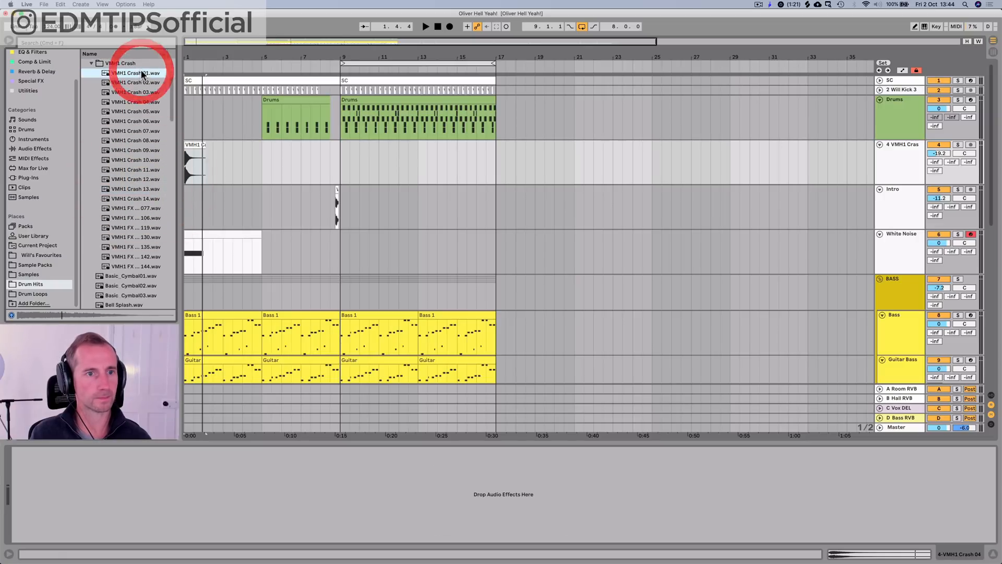
key(Down)
key(Down)
click(127, 266)
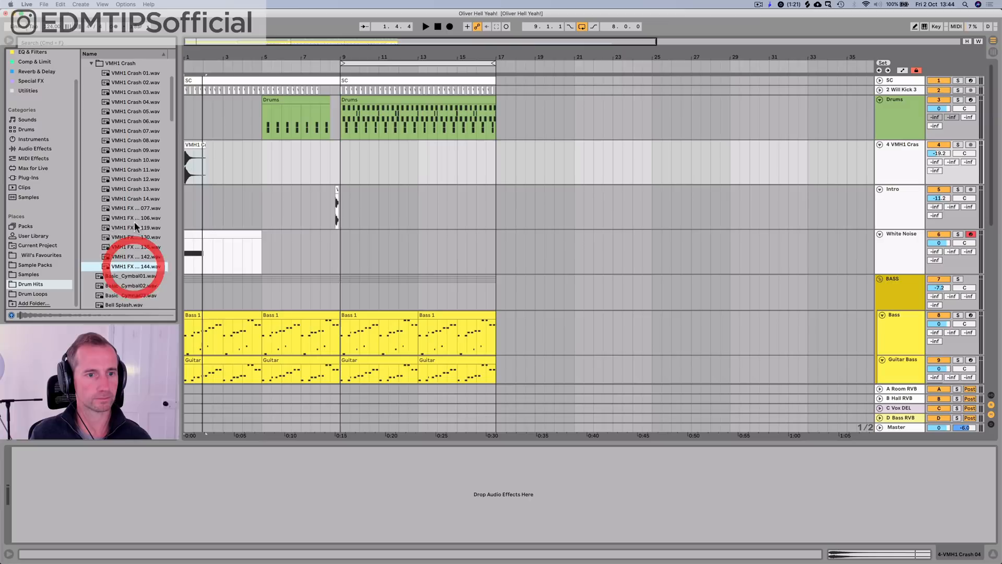
click(139, 218)
key(Up)
key(Down)
key(Down)
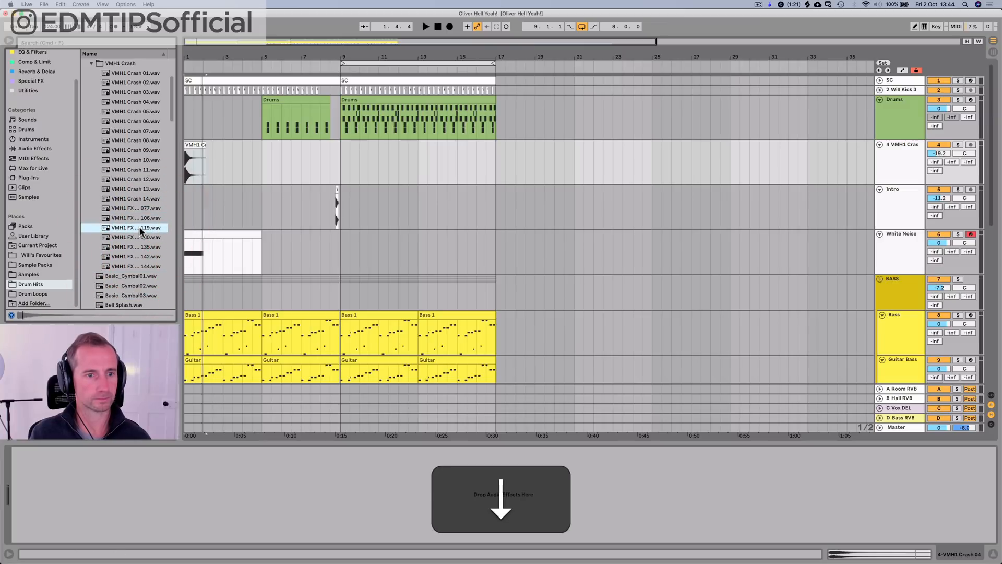
key(Down)
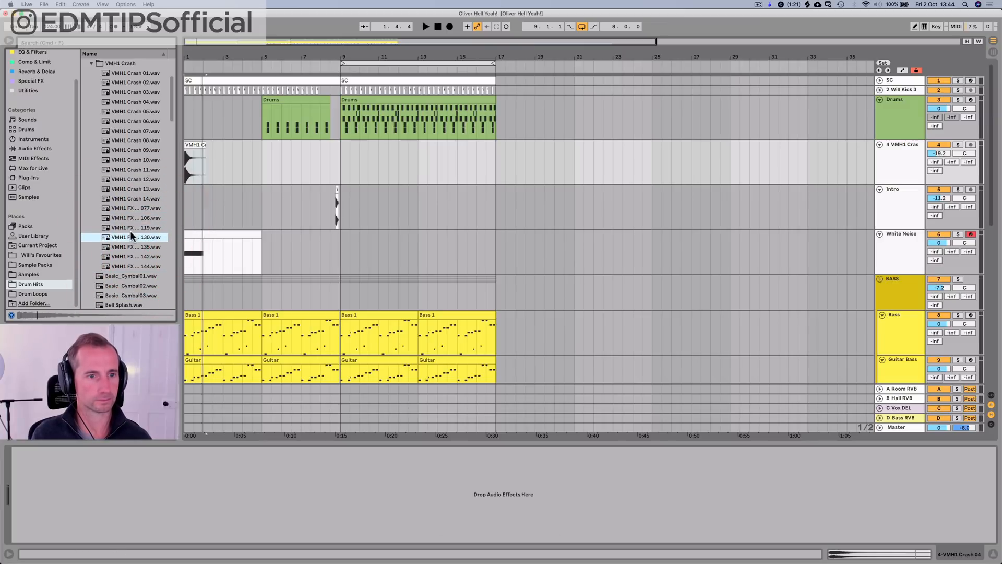
Step: Play the arrangement from bar 1 to hear the crash with the other tracks
click(186, 160)
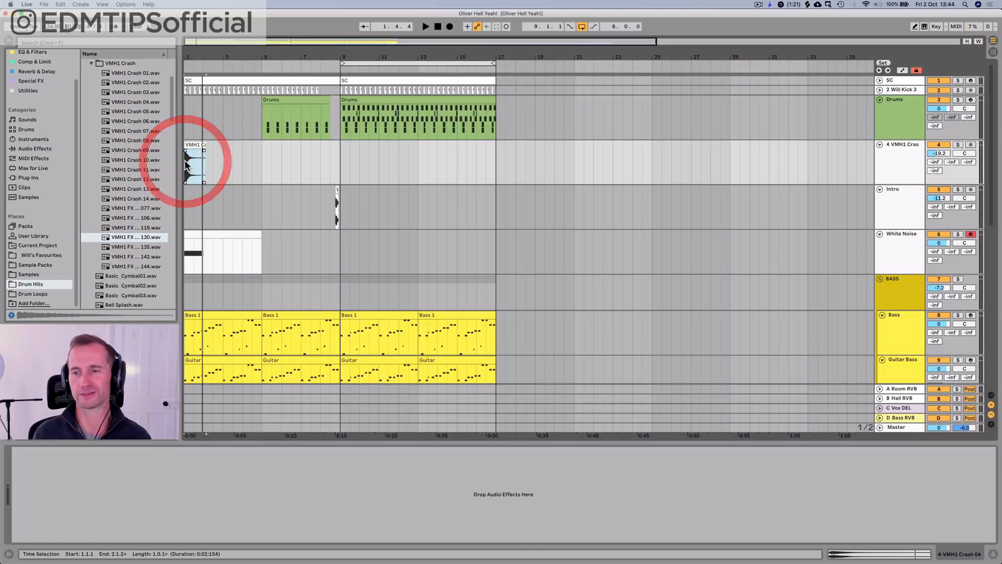
key(space)
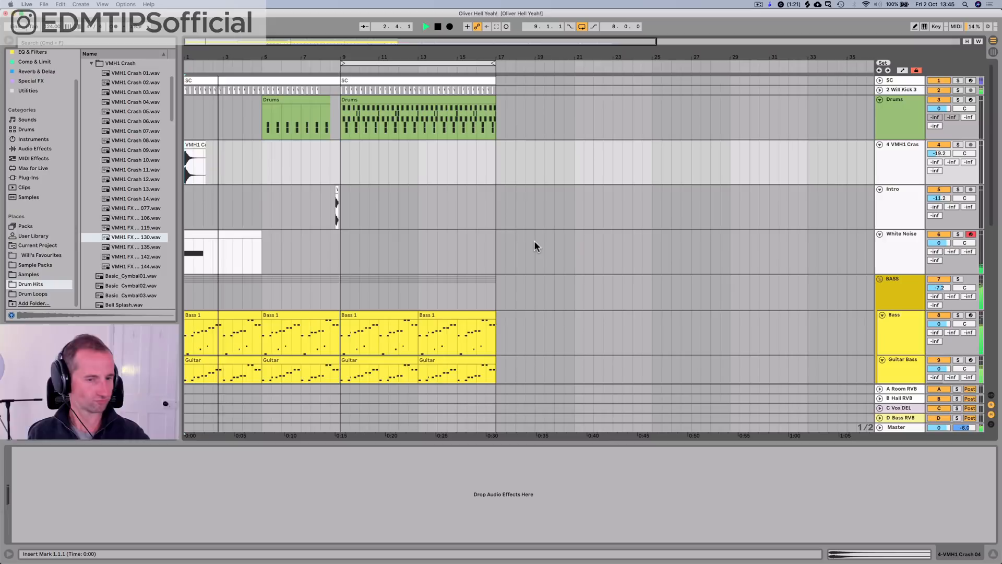
key(space)
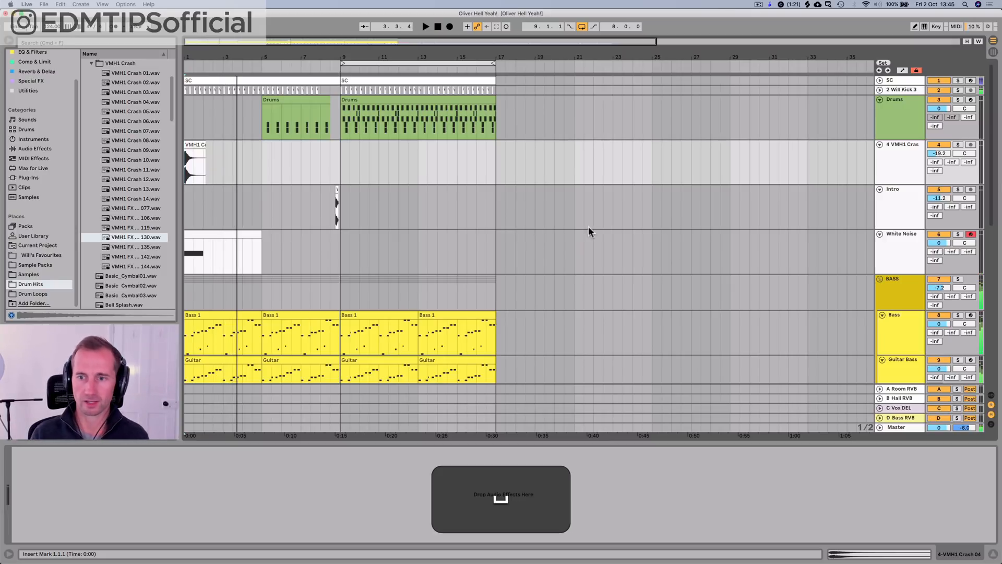
Step: Group the Will Kick 3 track and the BASS group into a new group track
click(876, 293)
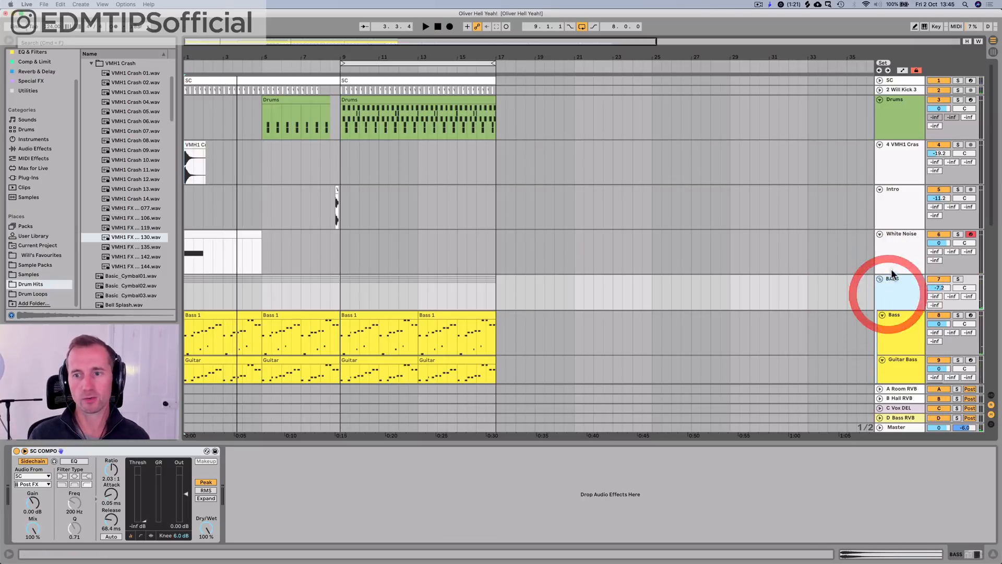
super+click(906, 92)
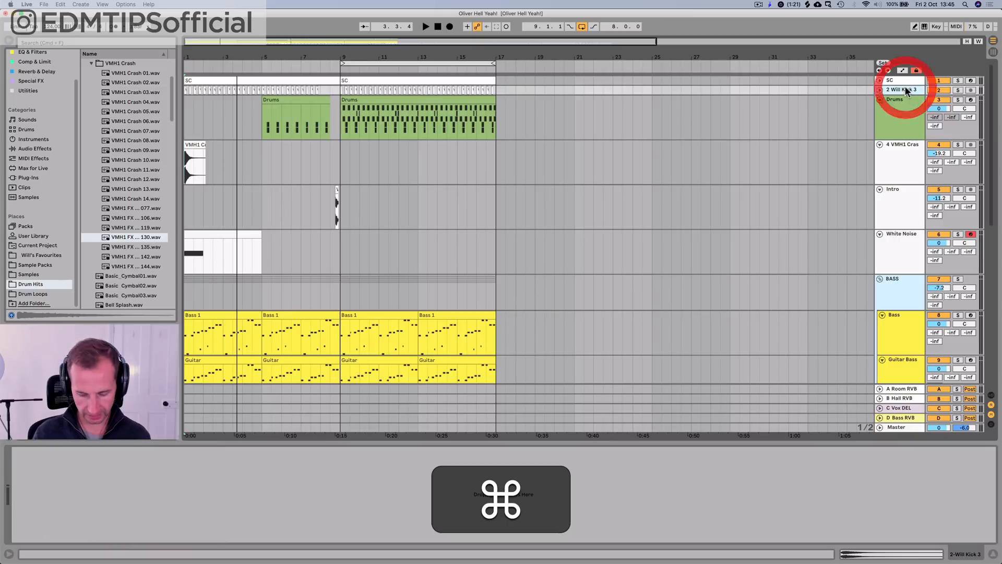
key(super+g)
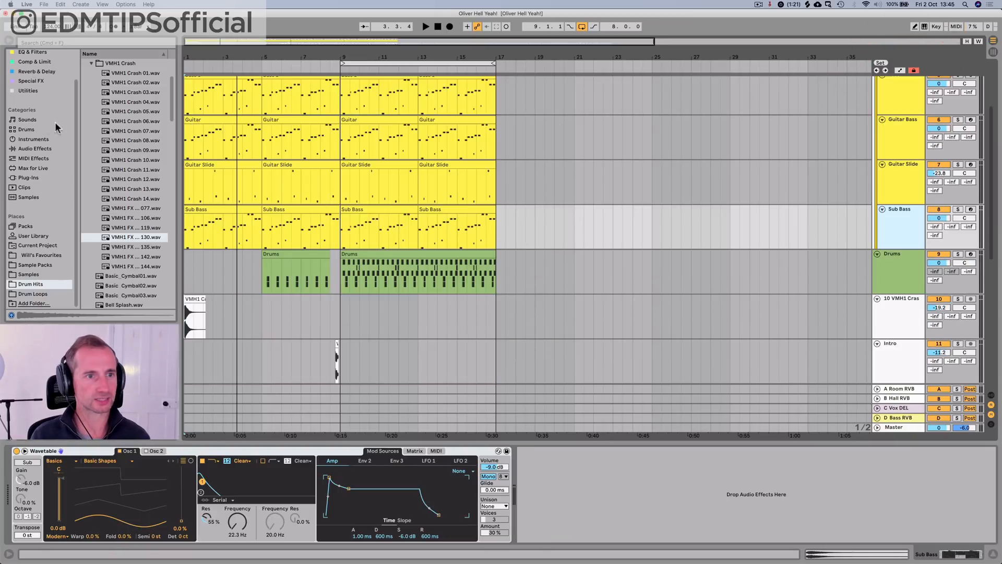
Step: Add a Saturator from the Saturate & Dist collection to the new kick and bass group
scroll(42, 112, up, 2)
click(30, 73)
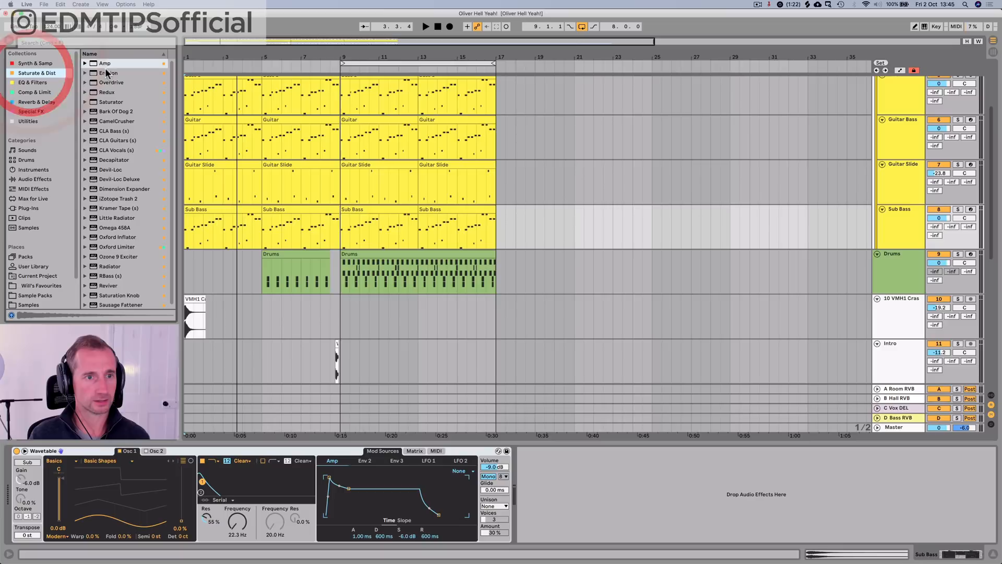
click(108, 103)
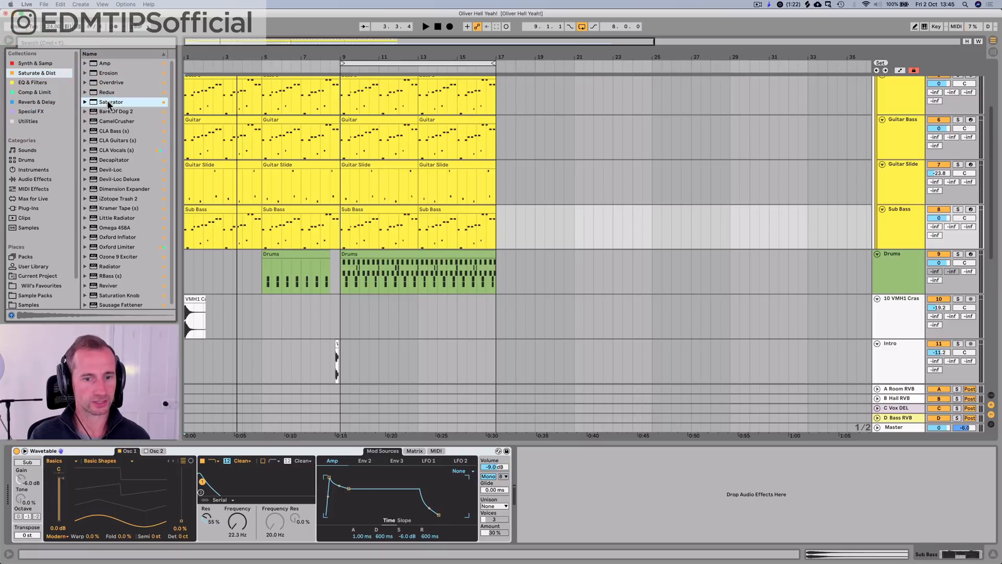
drag(922, 77, 884, 117)
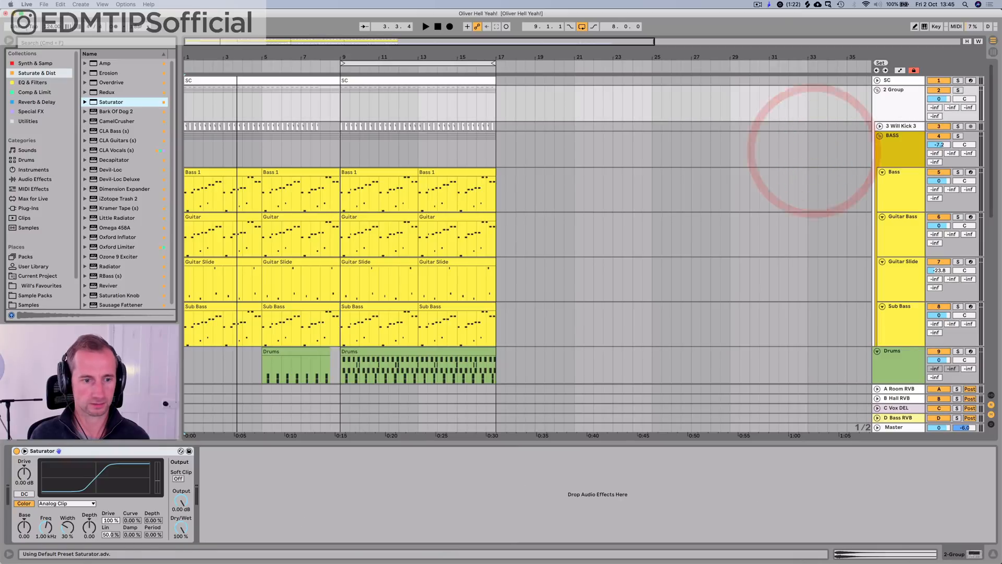
Step: Set the Saturator's drive to 2.86 dB and its output to -3.43 dB during playback
key(space)
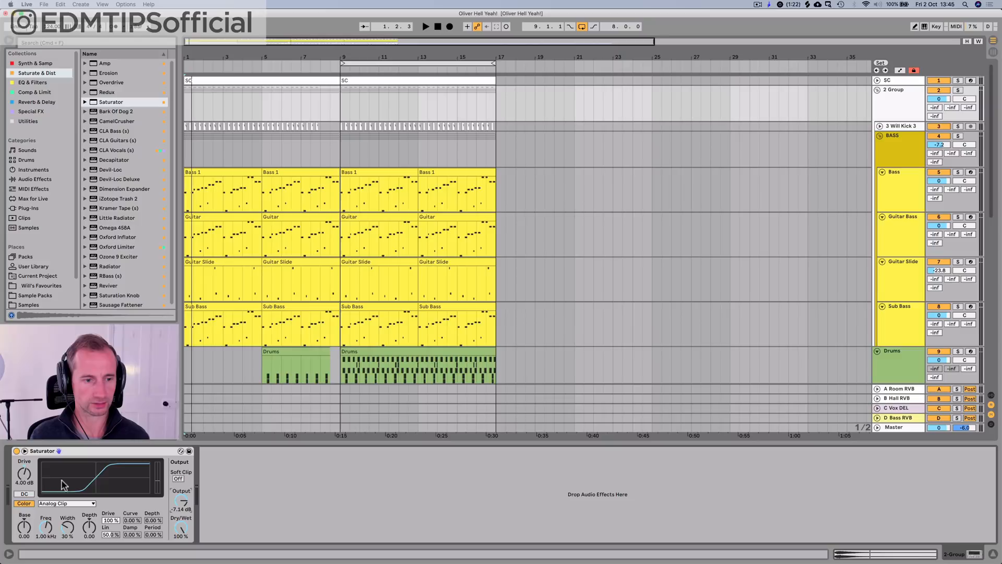
key(space)
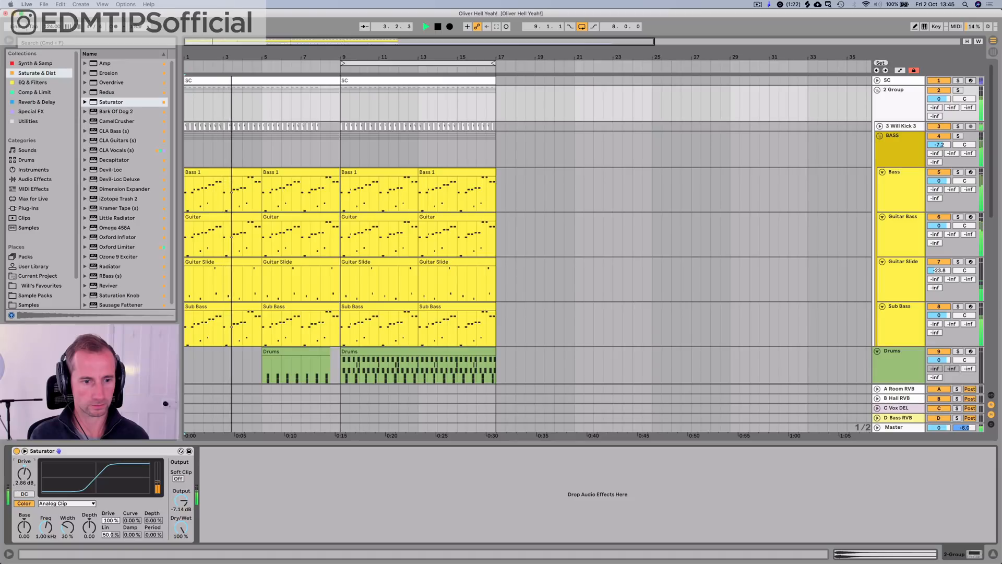
drag(181, 501, 181, 499)
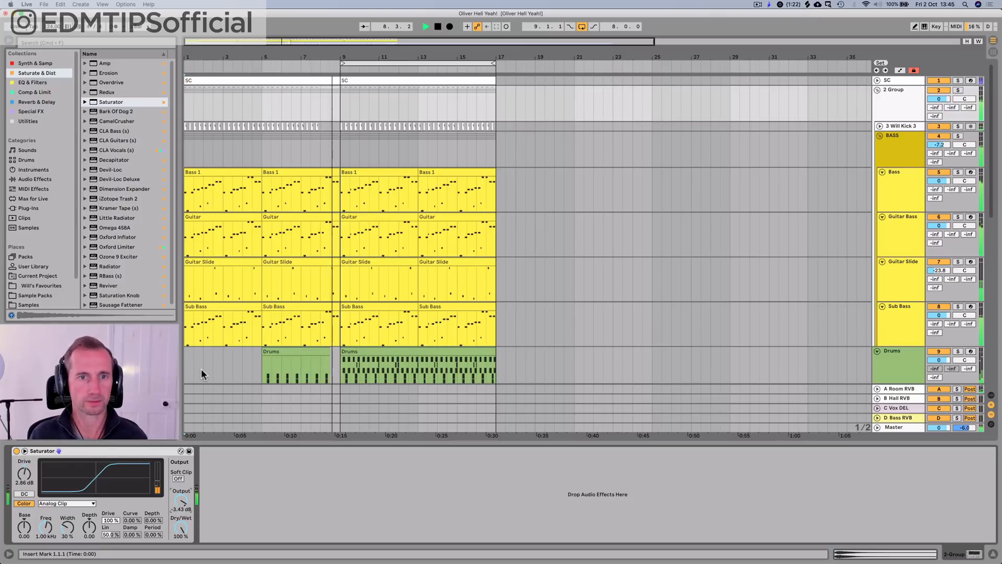
Step: Set the Intro track's volume to -6.7 dB and replay its clip just before bar 9
click(312, 65)
scroll(642, 145, down, 3)
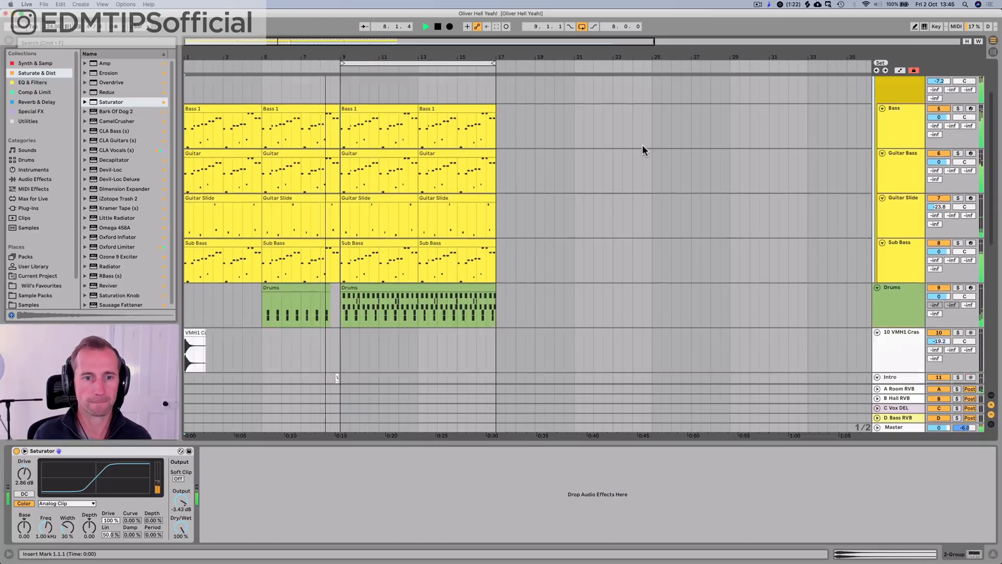
scroll(642, 145, down, 5)
key(space)
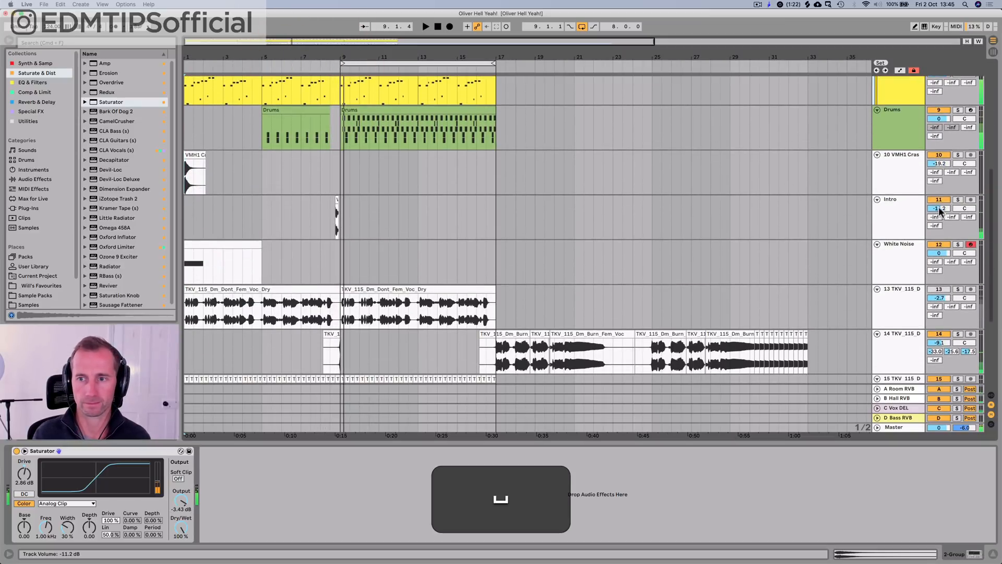
click(939, 207)
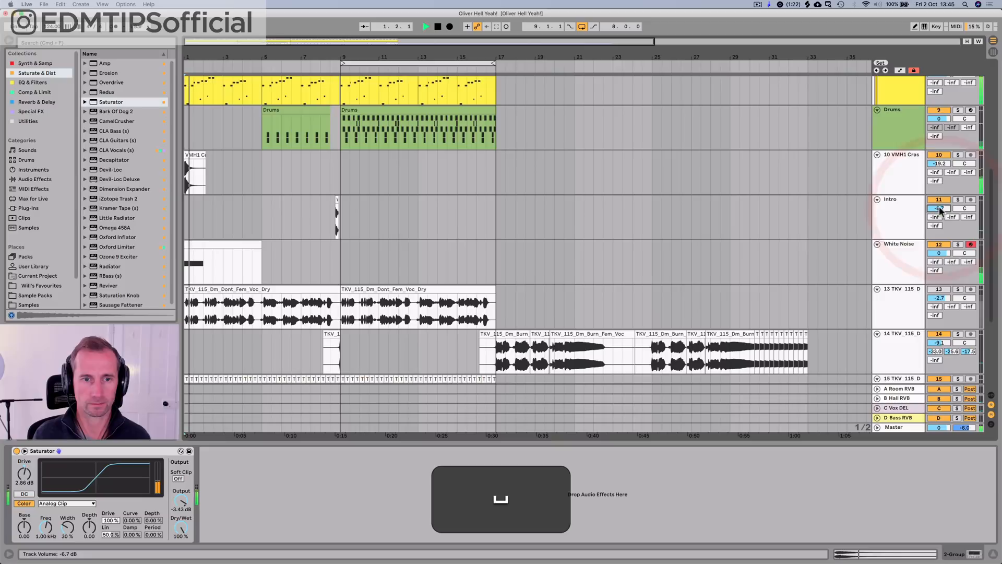
click(332, 217)
key(space)
Step: Copy the White Noise clip and the VMH1 Crash 04 clip from bar 1 to bar 9
drag(199, 244, 360, 250)
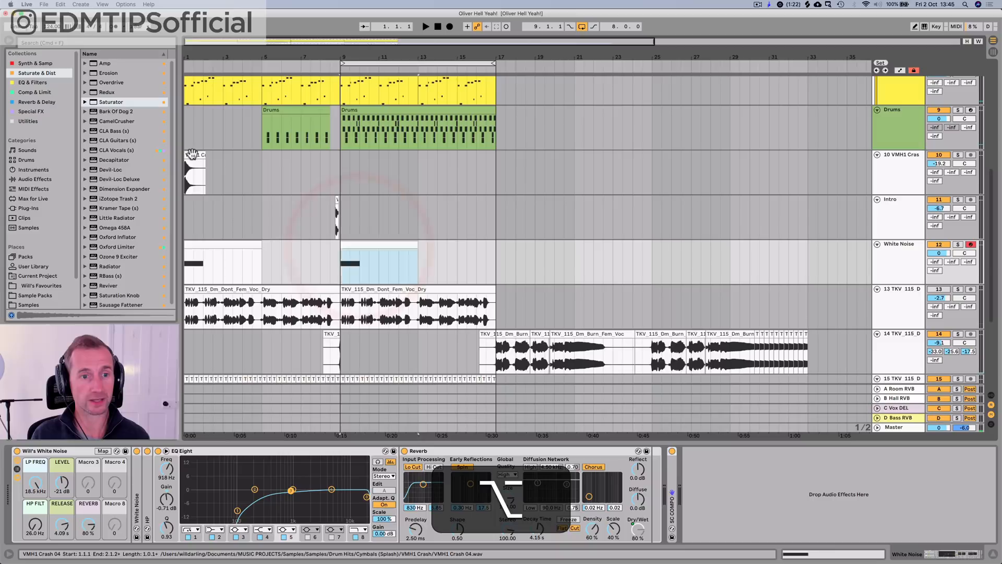
drag(193, 159, 346, 152)
scroll(420, 152, up, 5)
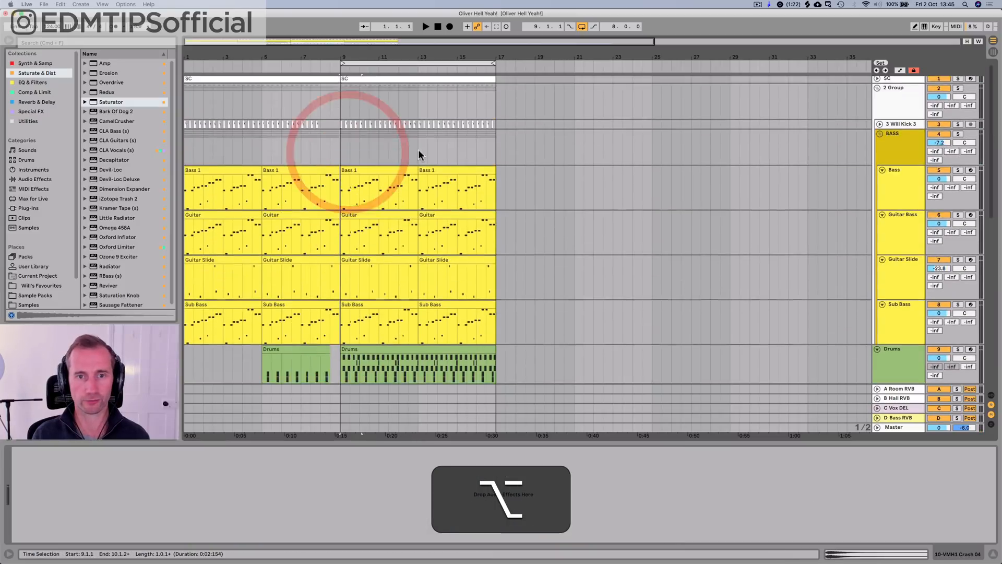
Step: Save the set and check the track levels in the Session View mixer
click(906, 154)
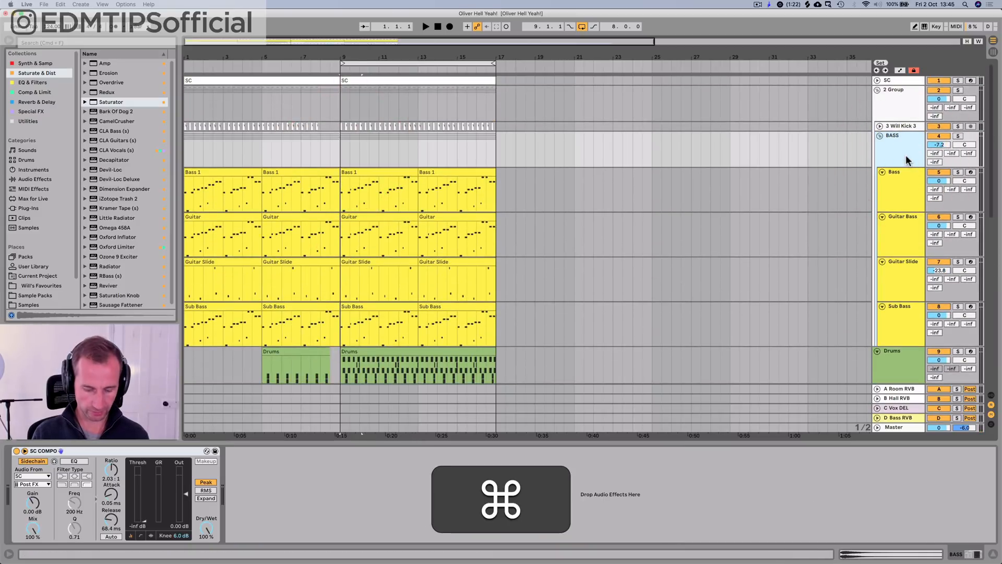
key(super+s)
click(904, 190)
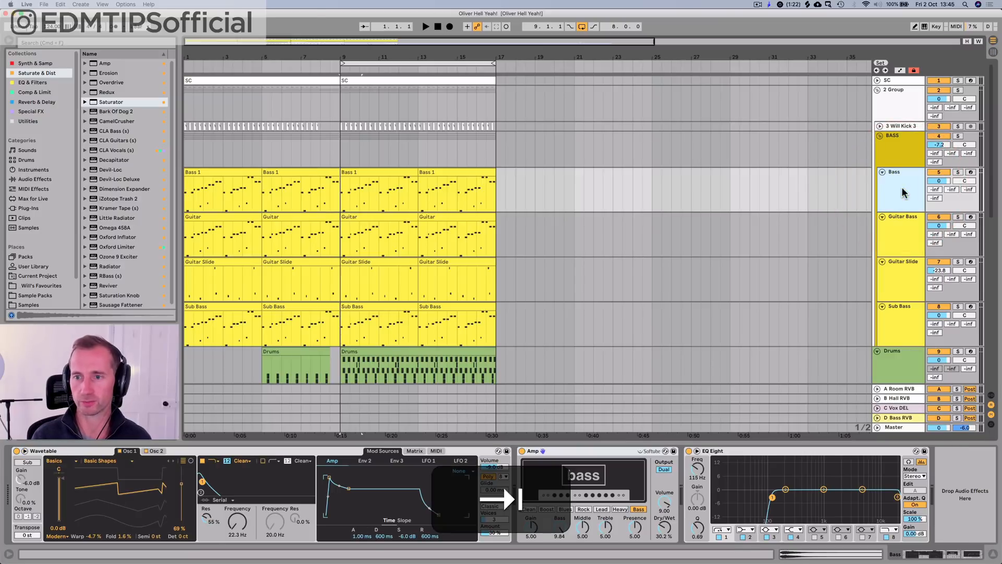
click(902, 188)
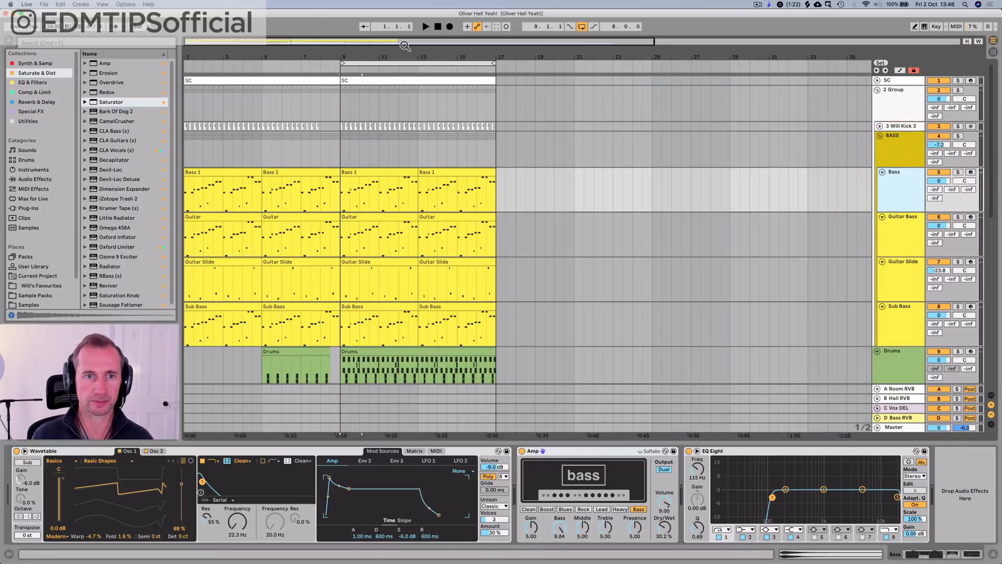
Step: Play through the transition into bar 9 and review the track levels in the mixer
click(279, 65)
mouse_move(969, 190)
mouse_down()
mouse_move(969, 157)
mouse_move(969, 192)
mouse_up()
key(space)
key(Tab)
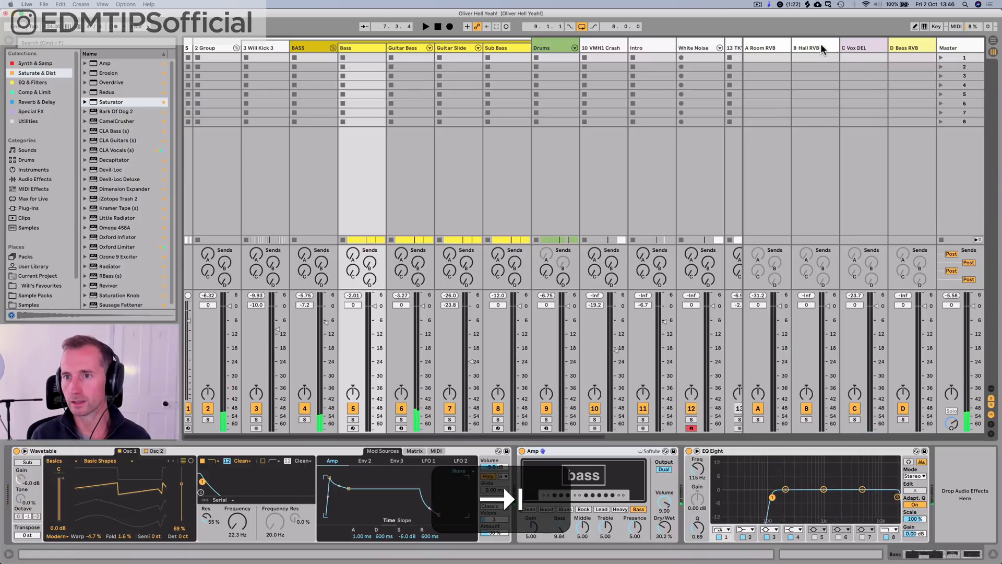
key(Tab)
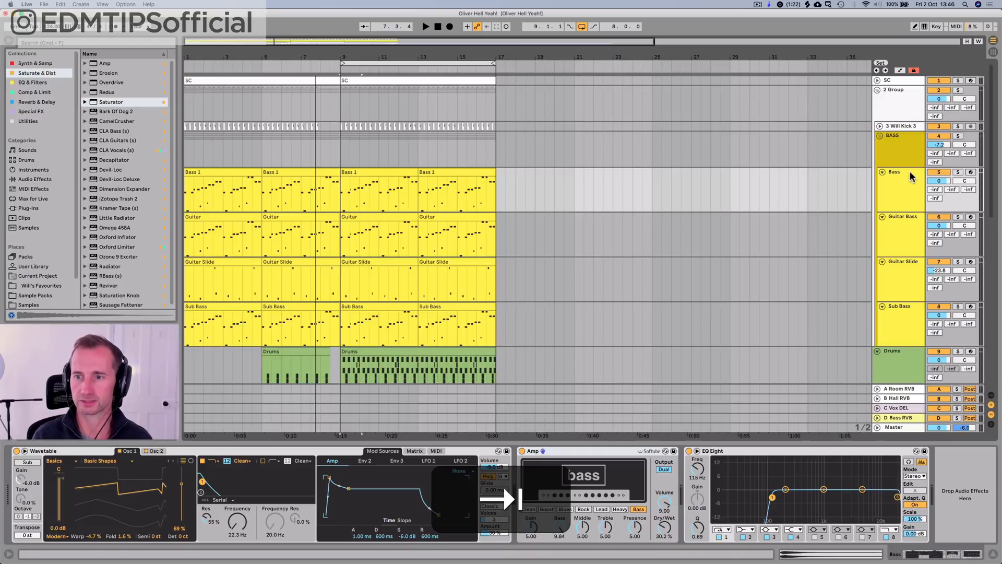
key(space)
drag(935, 198, 935, 251)
key(space)
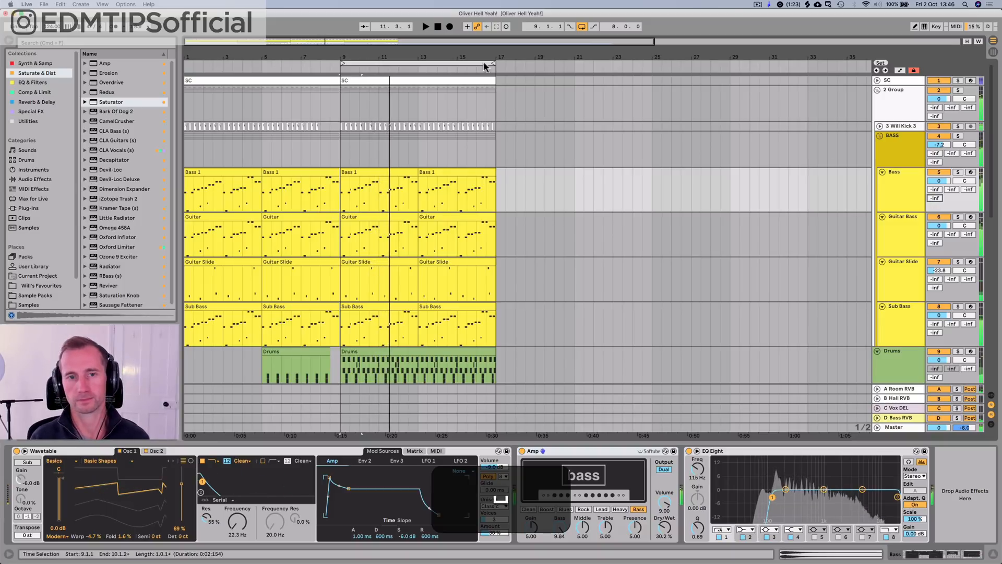
Step: Send the Bass track to the D Bass RVB return at -7.5 dB and set that return's Room Reverb Decay Time to 620 ms
click(425, 26)
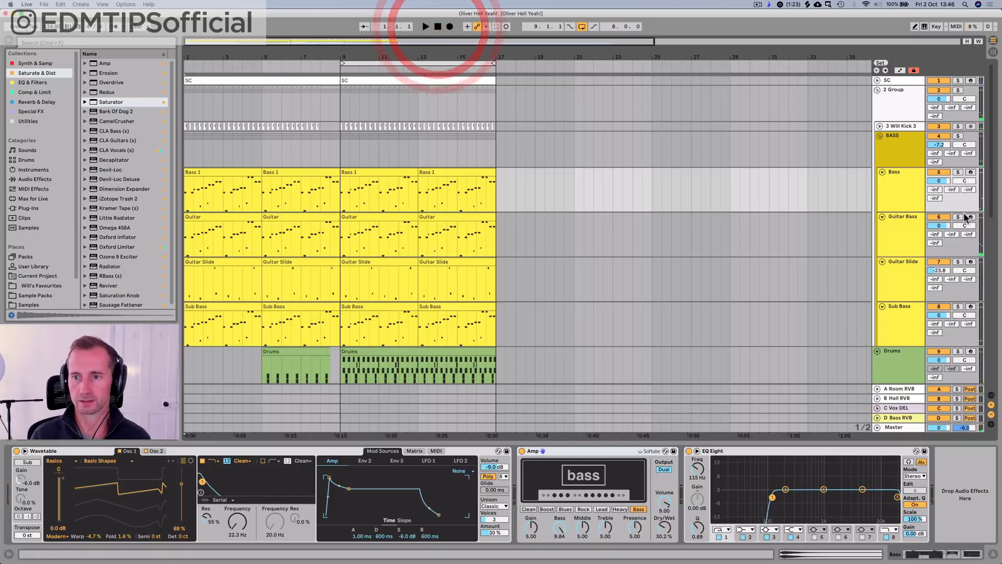
drag(934, 198, 934, 162)
key(Tab)
click(910, 45)
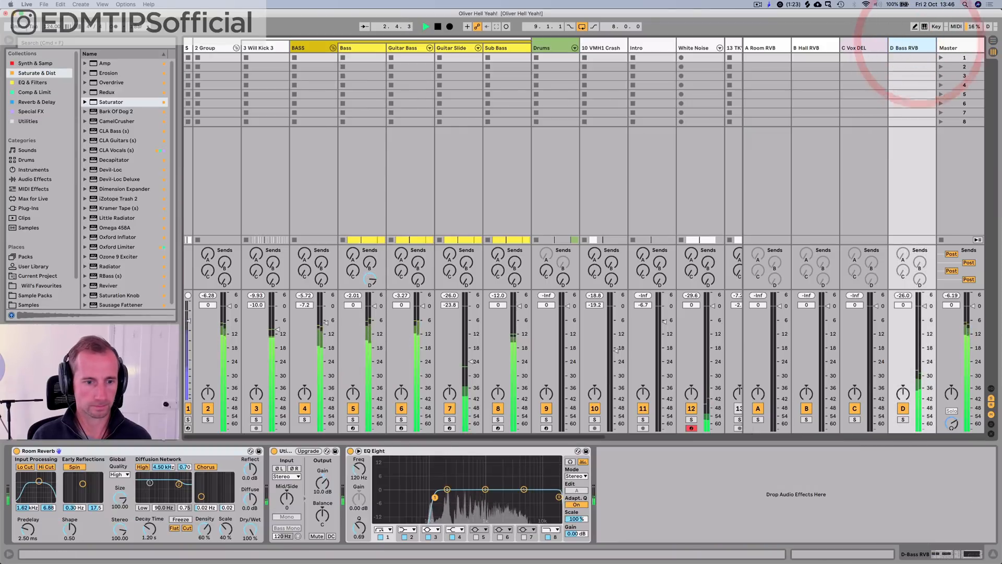
drag(149, 529, 149, 535)
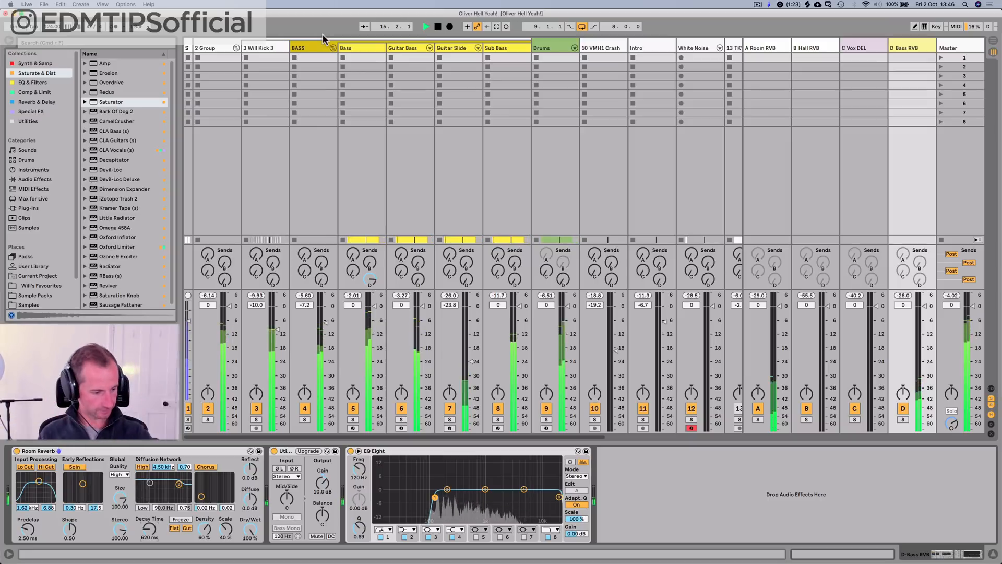
key(space)
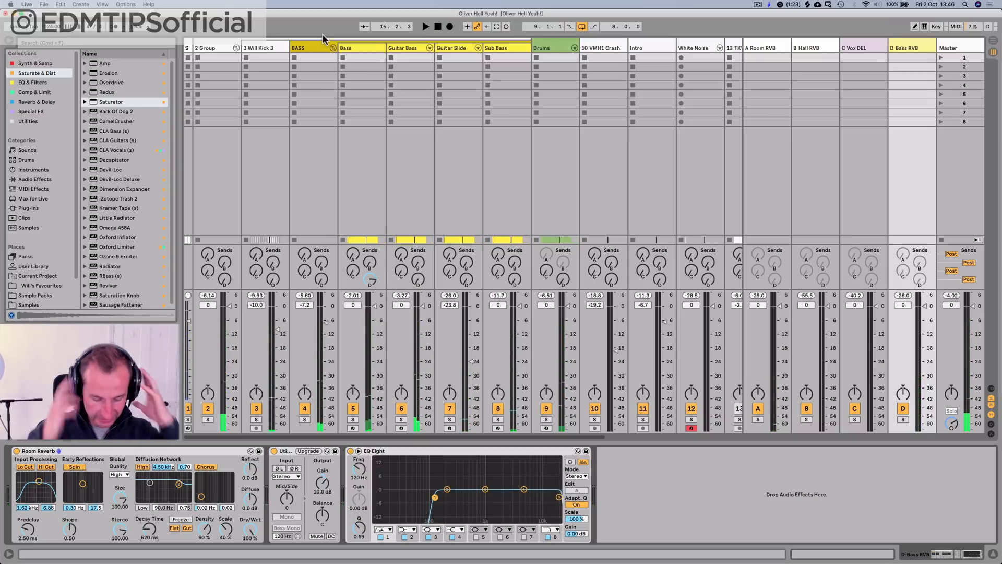
Step: Save the set from the Arrangement View and move the eight-bar loop brace to start at bar 23
key(Tab)
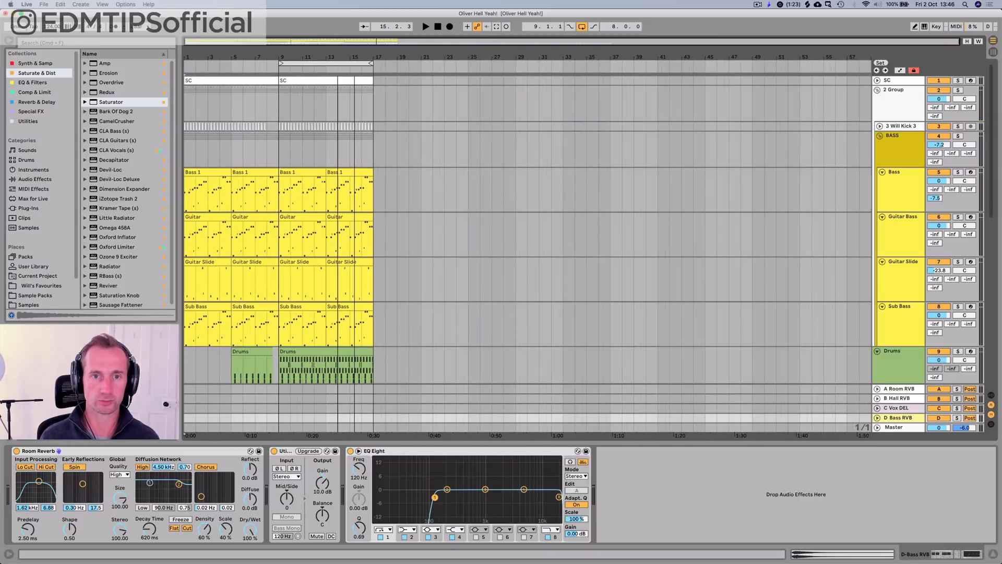
key(super+s)
drag(326, 62, 493, 71)
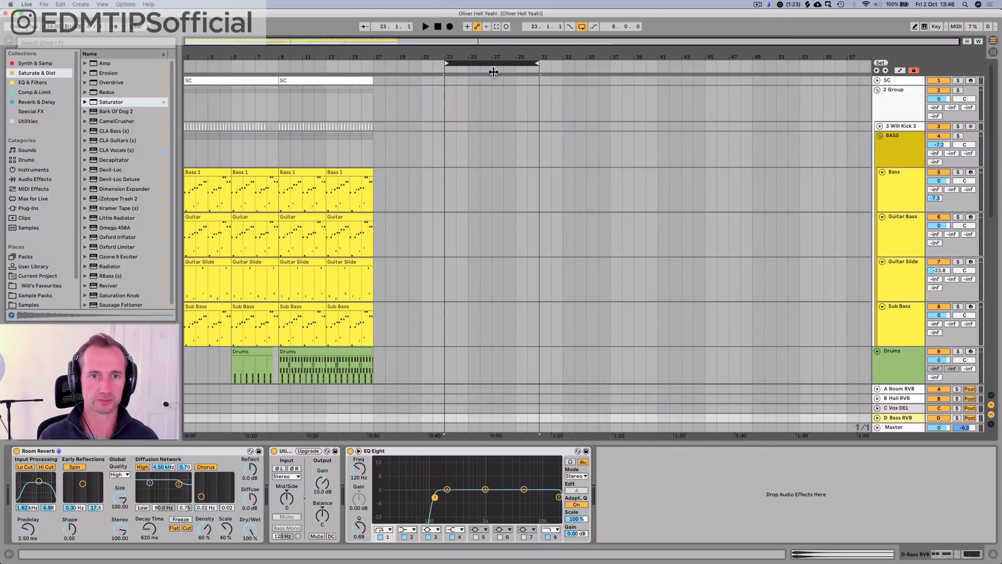
Step: Play through the transition into bar 17 and set the 14 TKV vocal track's volume to -9.5 dB
click(358, 61)
scroll(380, 123, down, 8)
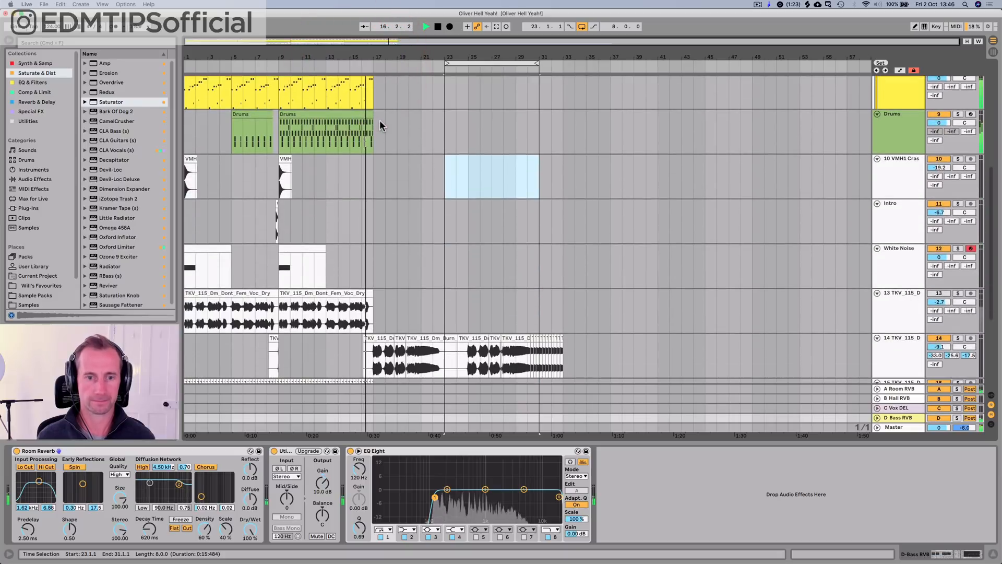
scroll(380, 123, down, 4)
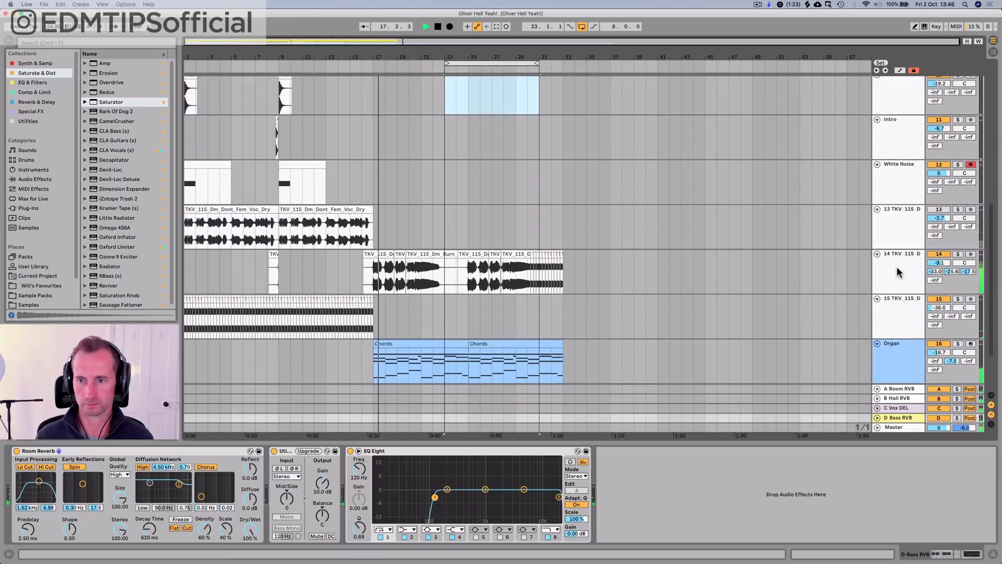
click(898, 272)
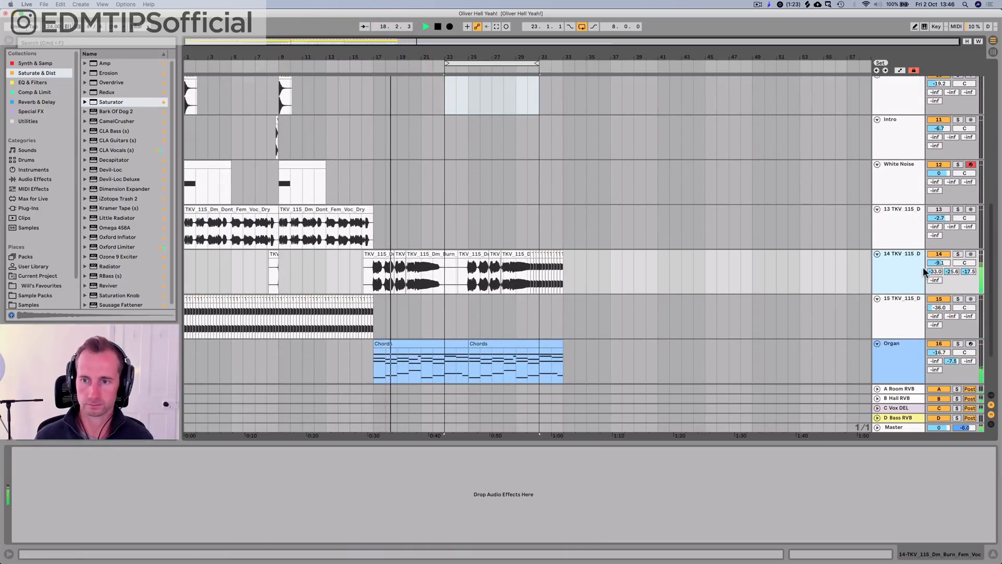
super+click(891, 275)
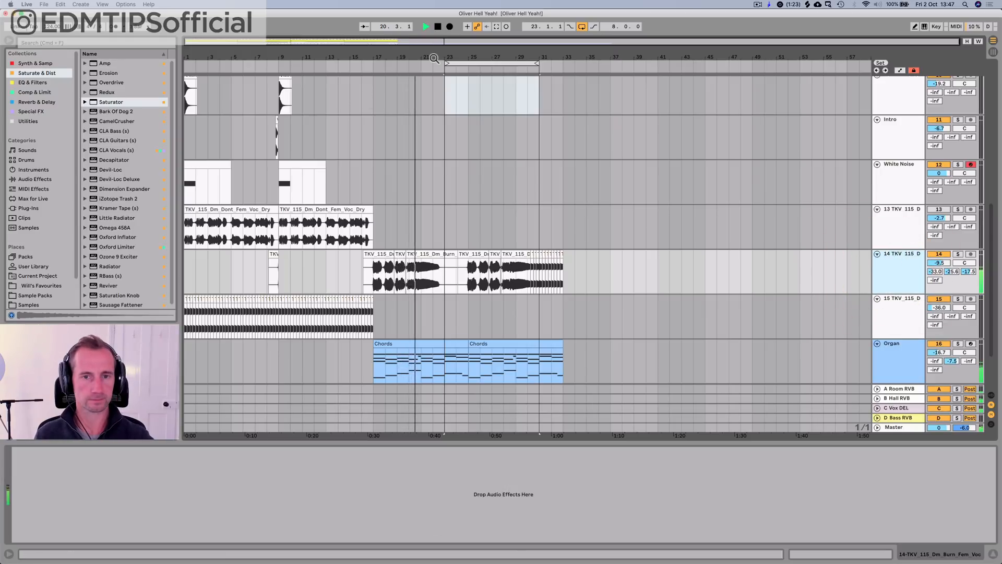
Step: Stop playback and copy the Drums clip from bar 9 to bar 17
scroll(452, 126, up, 10)
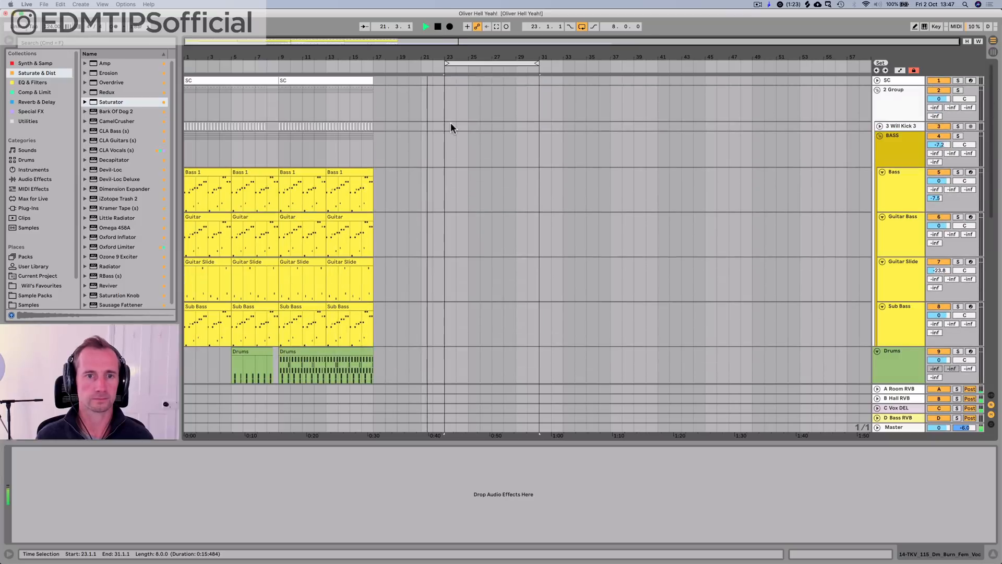
click(376, 102)
key(space)
click(900, 355)
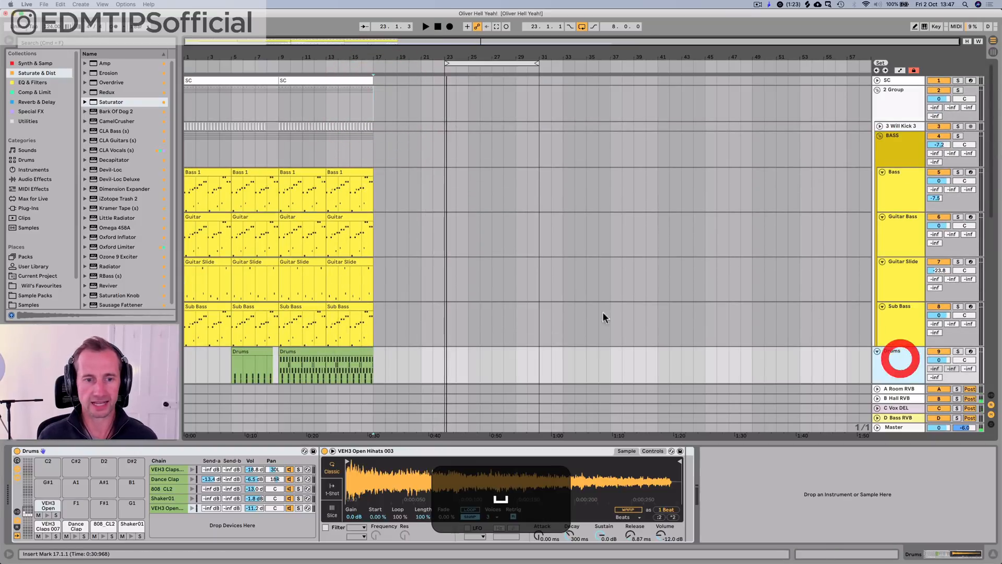
scroll(584, 305, down, 3)
click(299, 288)
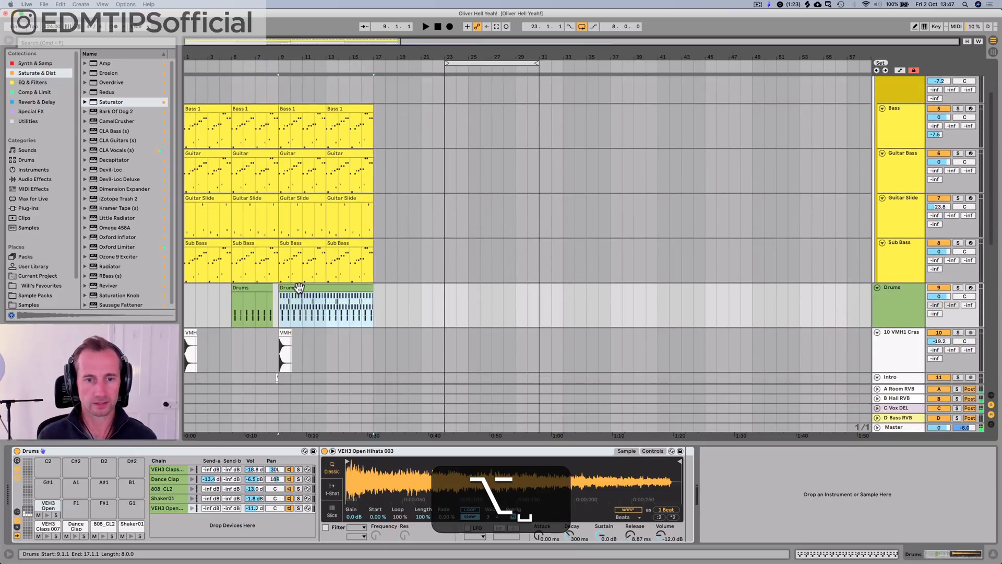
alt+drag(298, 288, 395, 288)
Step: Delete all notes from the copied Drums clip at bar 17 and return to the drum rack's device view
double_click(395, 287)
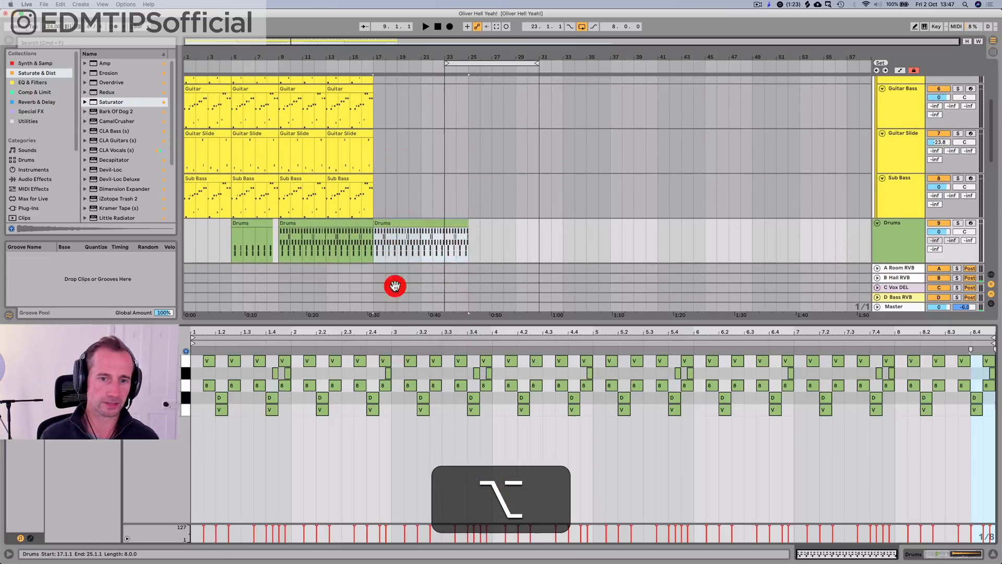
click(200, 414)
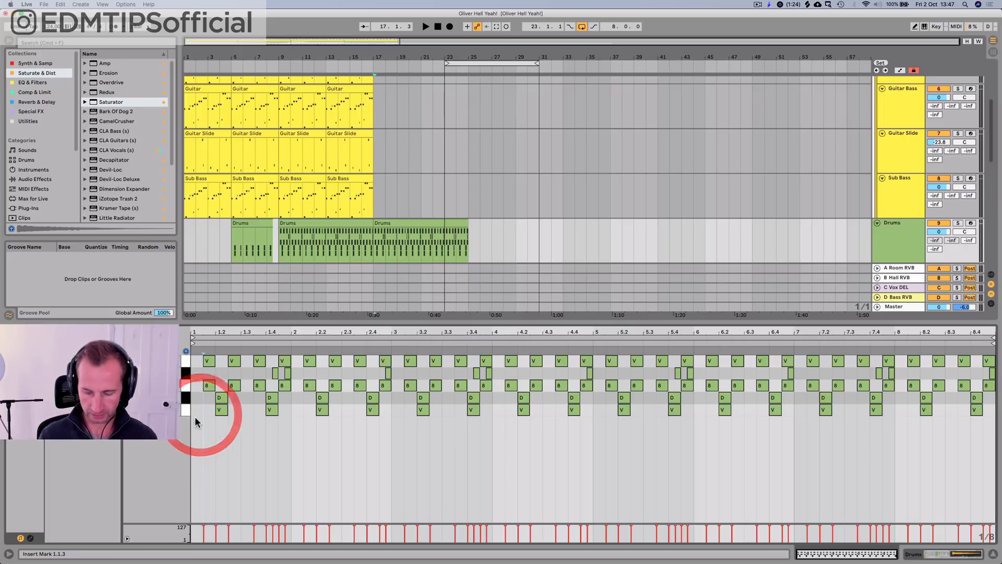
key(p)
key(BackSpace)
key(shift+Tab)
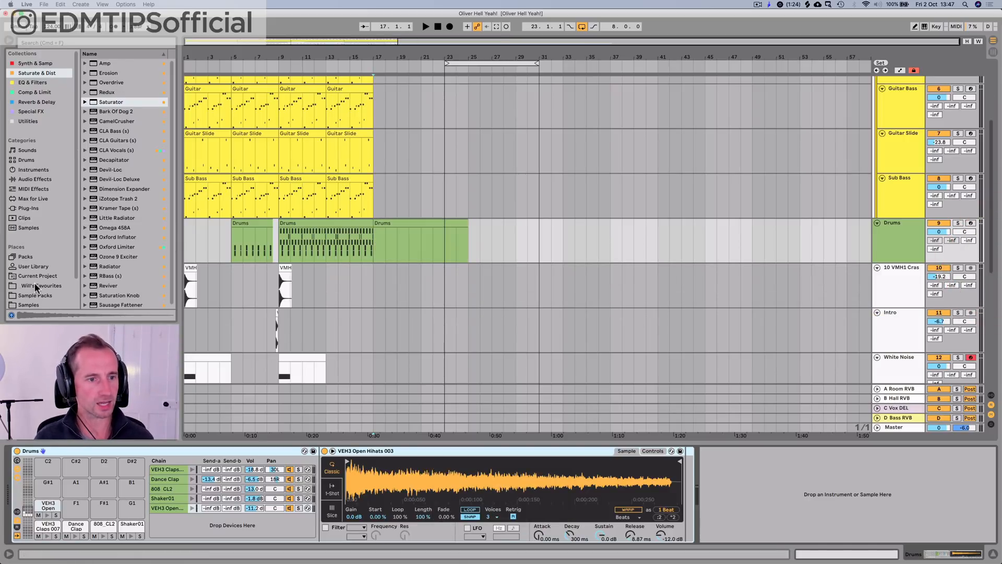
Step: Open the Drum Hits folder in the browser and collapse its VMH1 Crash and Cymbals (Splash) folders
scroll(34, 281, down, 1)
click(31, 300)
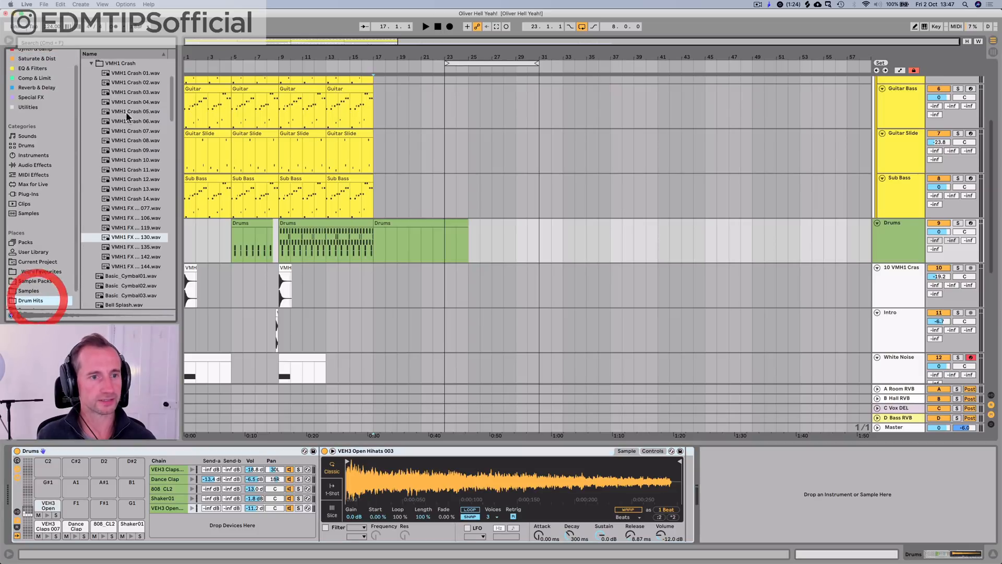
click(118, 63)
key(Left)
scroll(125, 85, up, 3)
click(117, 102)
key(Left)
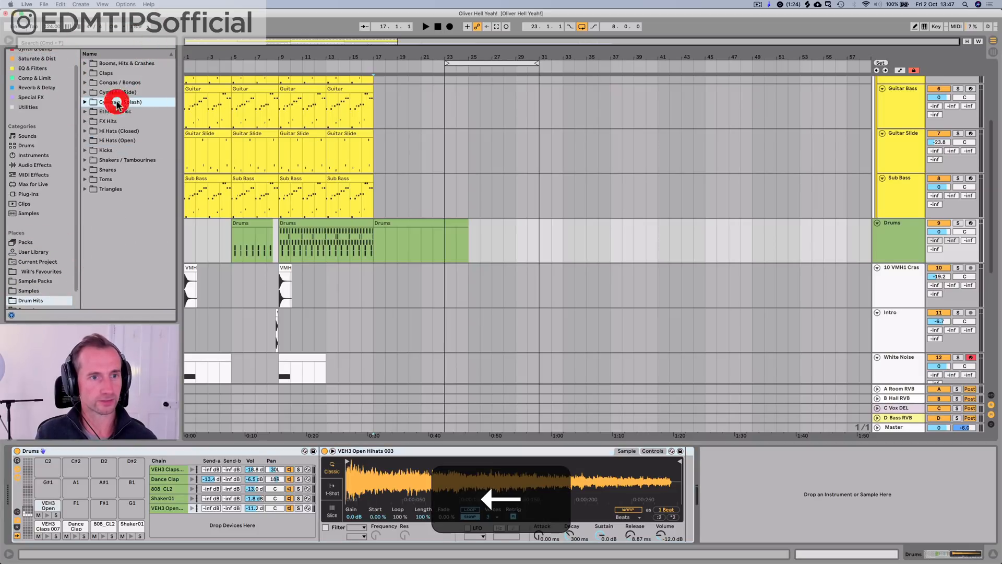
Step: Look through the Drum Hits categories and expand the Ethnic / Misc folder
key(Up)
key(Up)
key(Up)
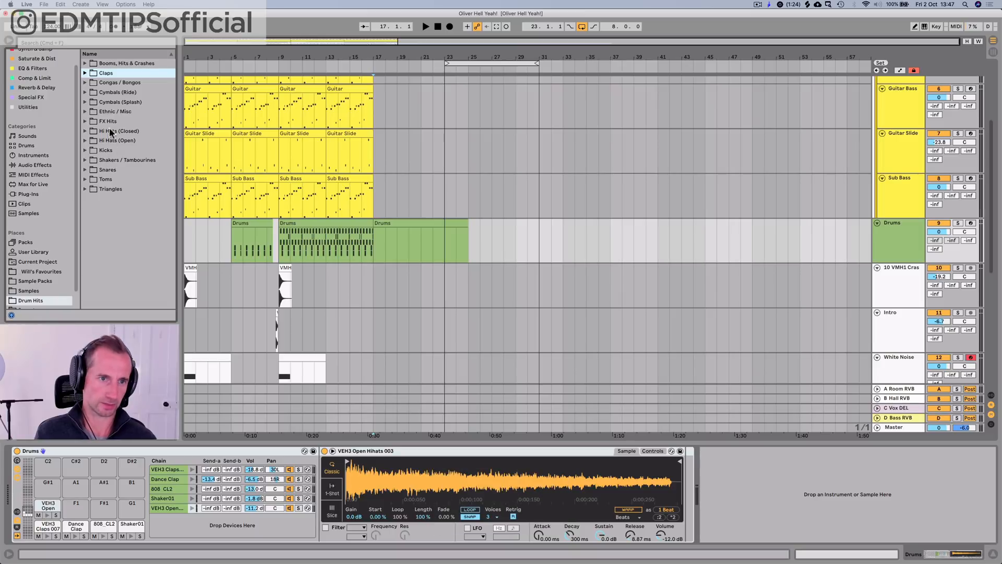
key(Down)
key(Up)
key(Up)
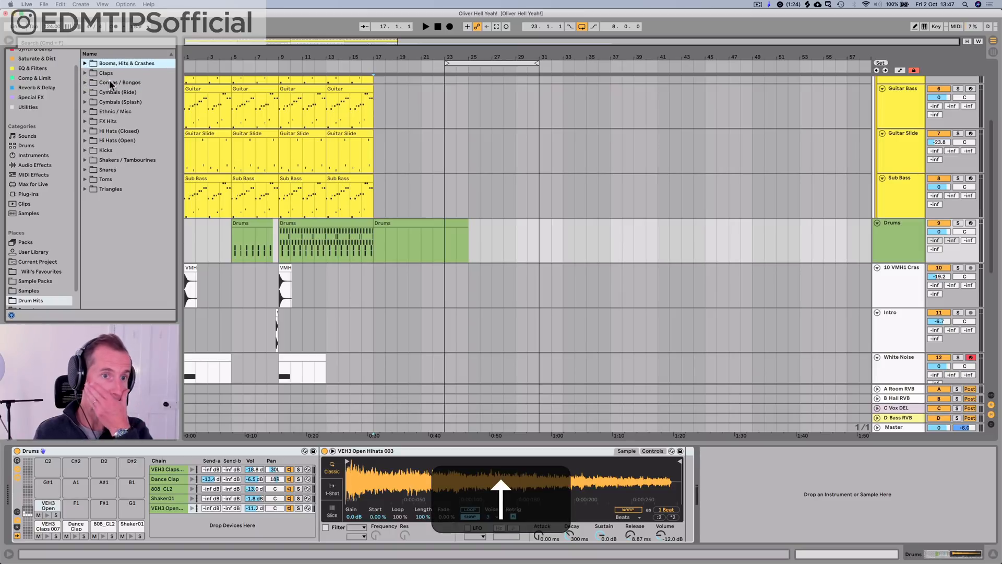
key(Down)
key(Down)
key(Down)
key(Down)
key(Down)
key(Right)
Step: Audition the percussion samples in the Ethnic / Misc folder, from the 808 claves down to DubStep_Perc05.wav
click(116, 199)
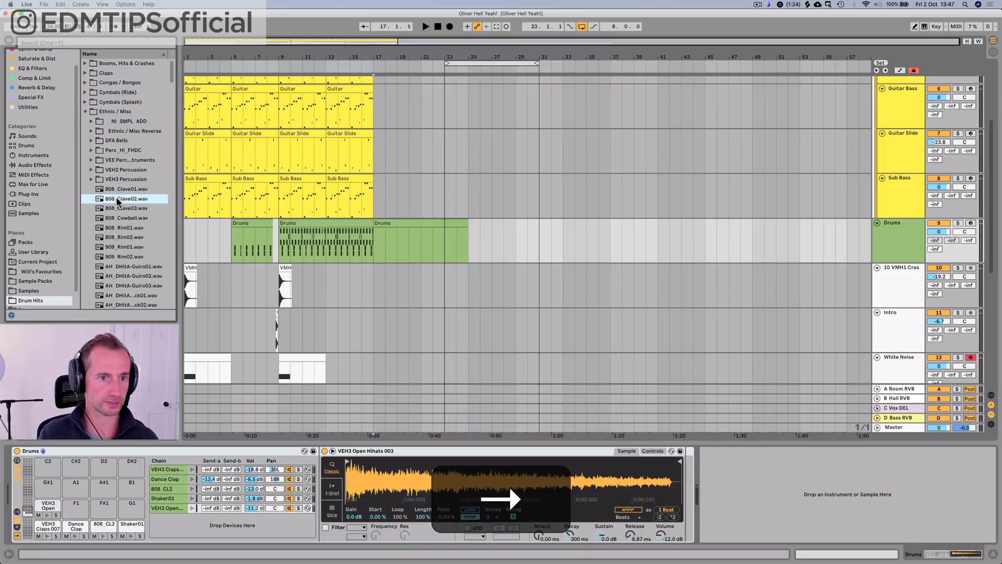
key(Up)
key(Up)
click(116, 264)
key(Down)
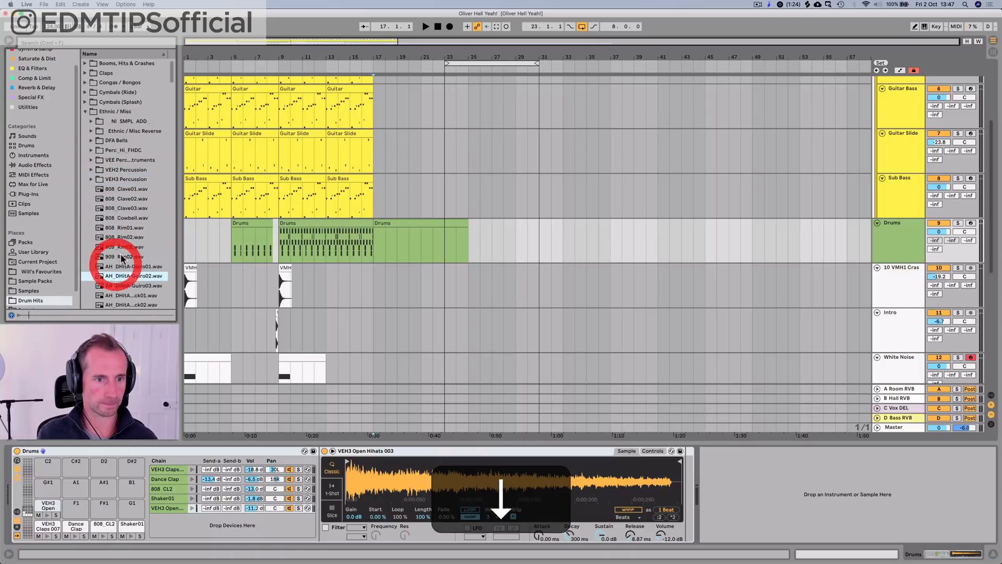
scroll(130, 238, down, 5)
key(Down)
key(Down)
key(Down)
key(Down)
key(Down)
key(Down)
key(Down)
key(Down)
key(Down)
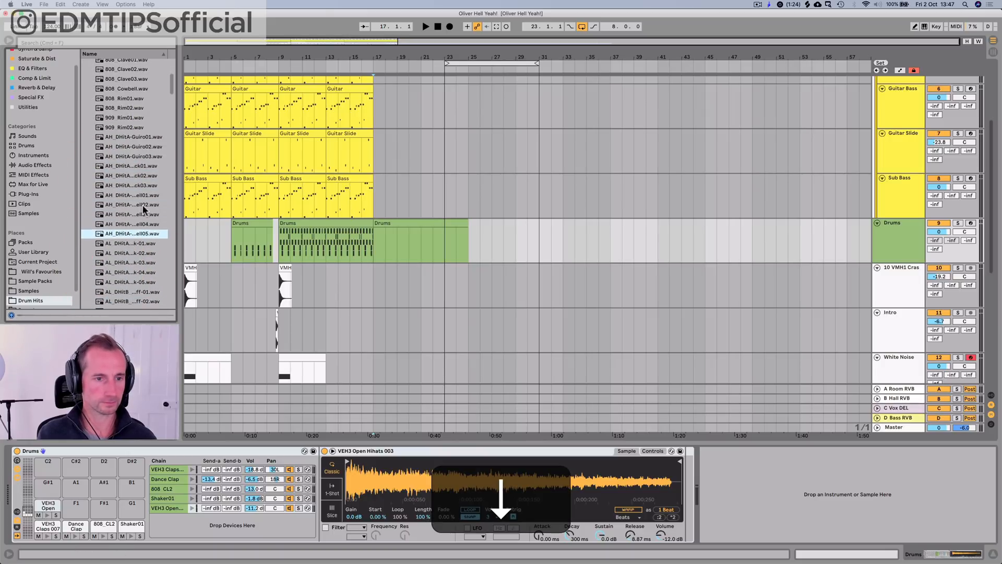
key(Down)
key(Down)
key(Down)
key(Down)
key(Down)
key(Down)
key(Down)
key(Down)
key(Down)
key(Down)
key(Down)
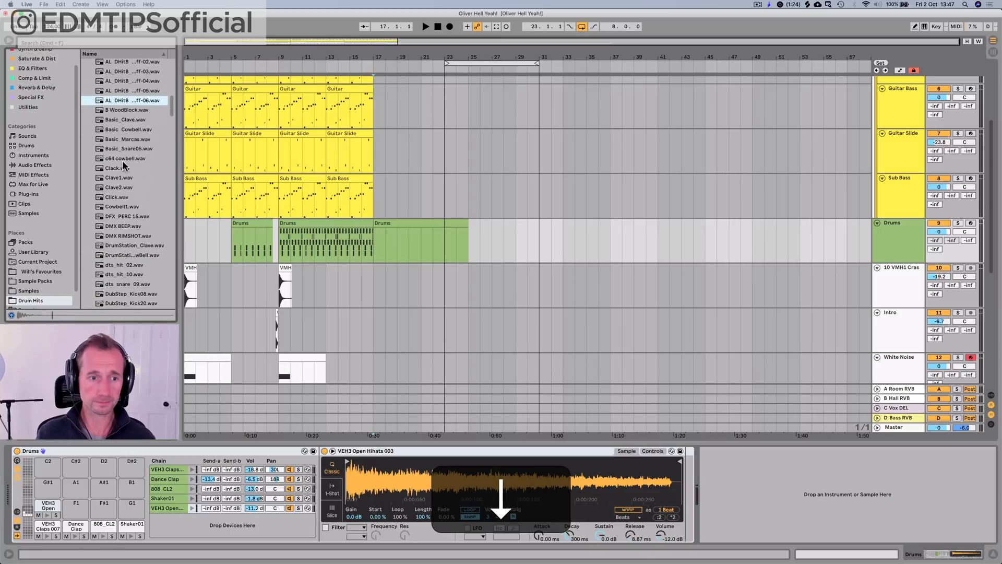
key(Down)
key(Down)
key(Down)
key(Down)
key(Down)
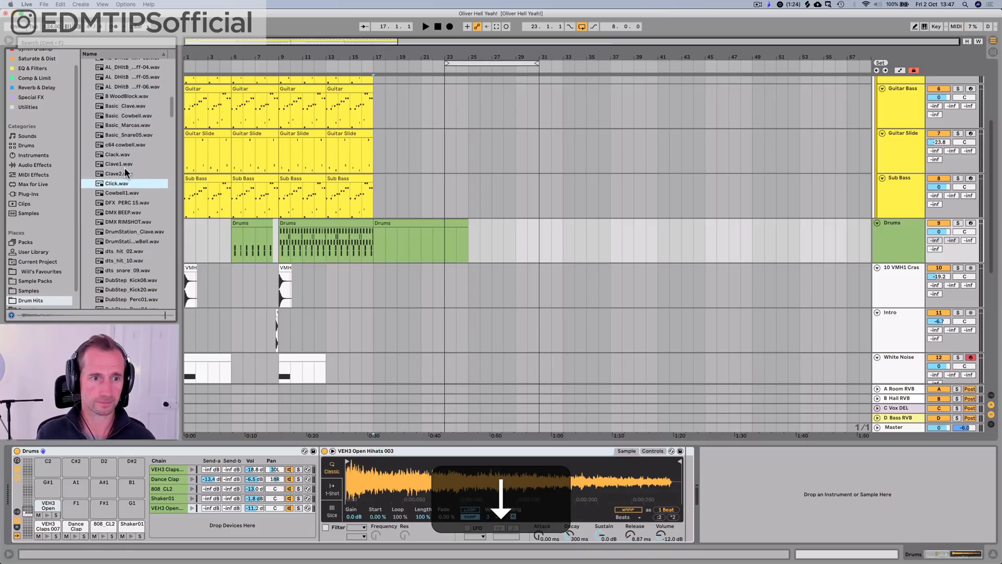
key(Down)
key(Down)
key(Down)
key(Down)
key(Down)
key(Down)
key(Down)
key(Down)
key(Down)
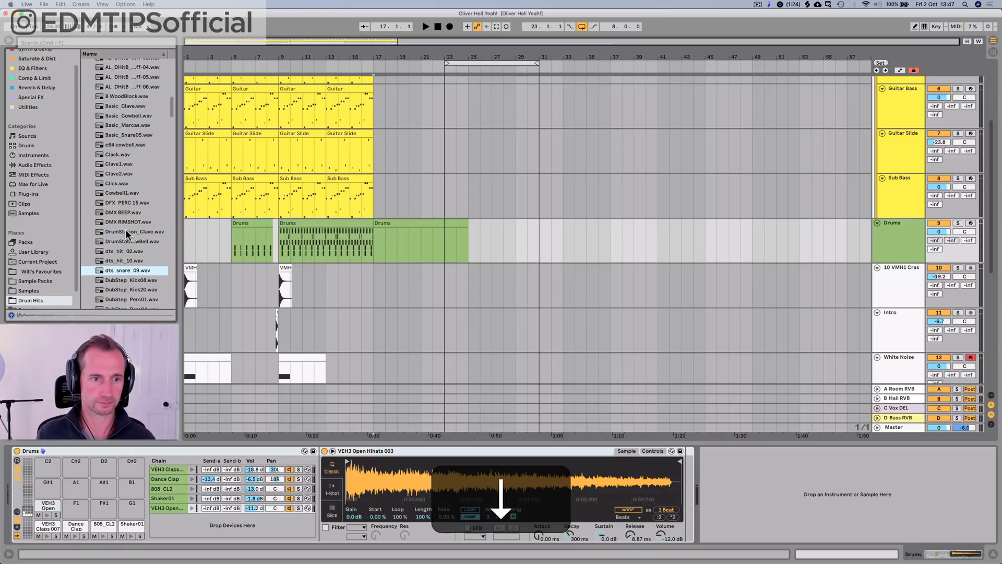
key(Down)
key(Down)
key(Down)
key(Down)
key(Down)
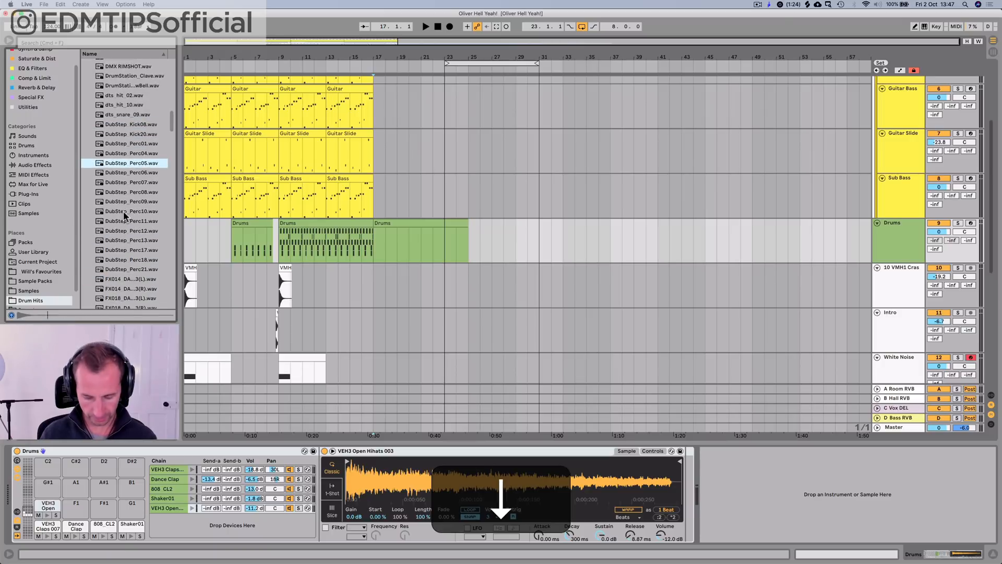
Step: Switch to Splice and search its samples for "finger snap"
key(alt+s)
text(splice)
key(Return)
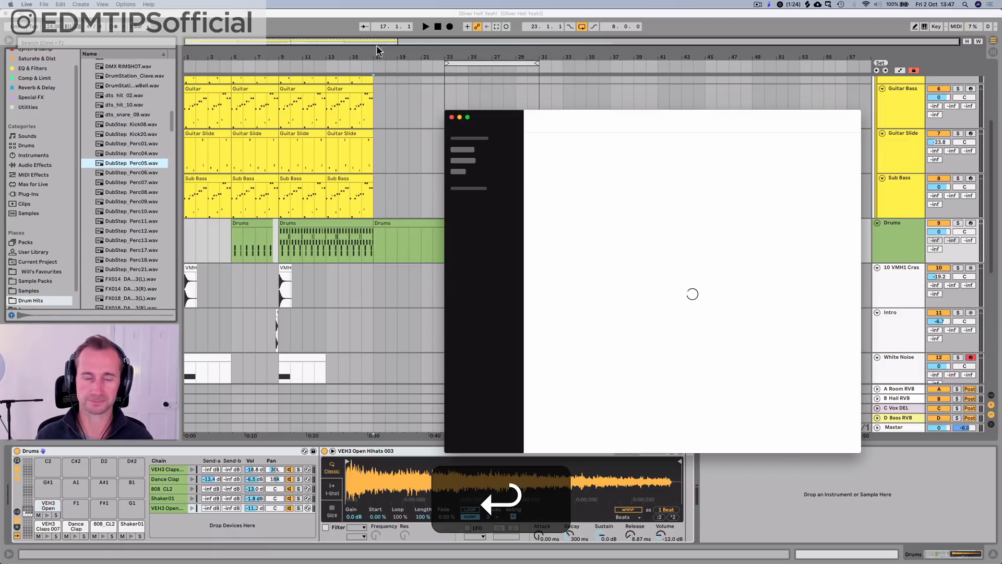
click(580, 117)
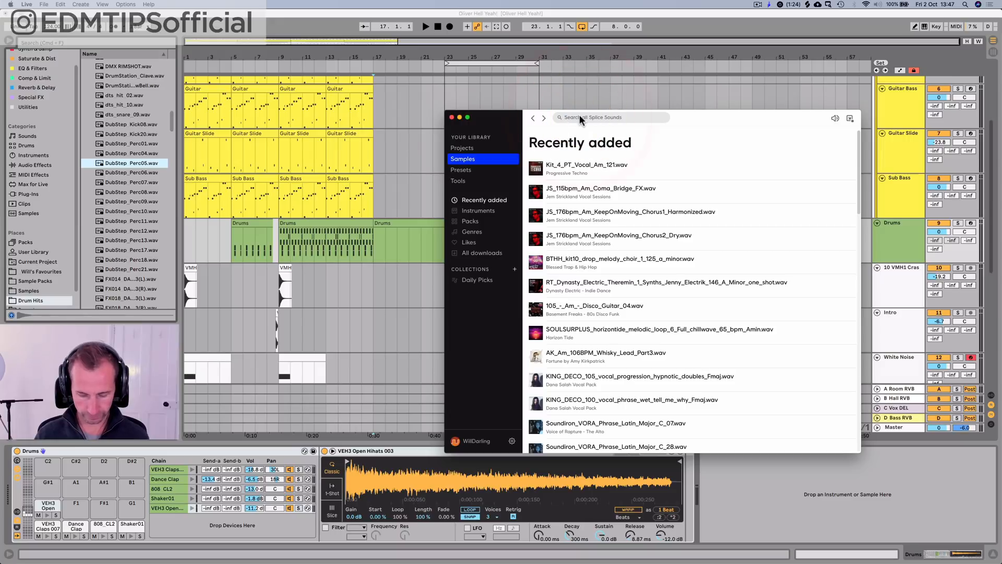
text(finger snap)
key(Return)
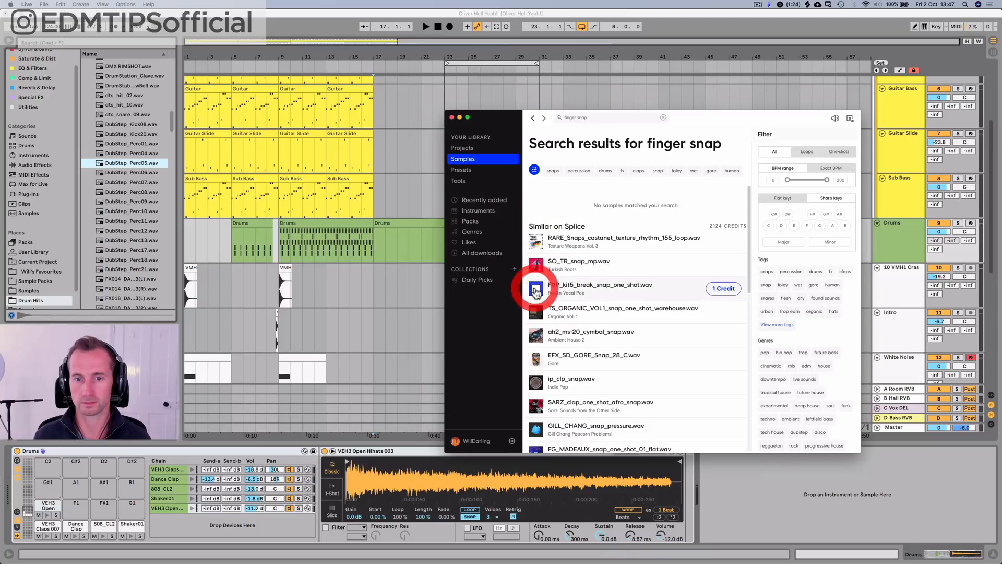
Step: Audition the finger snap results from TS_ORGANIC_VOL1_snap_one_shot_warehouse.wav to GILL_CHANG_snap_pressure.wav
click(536, 312)
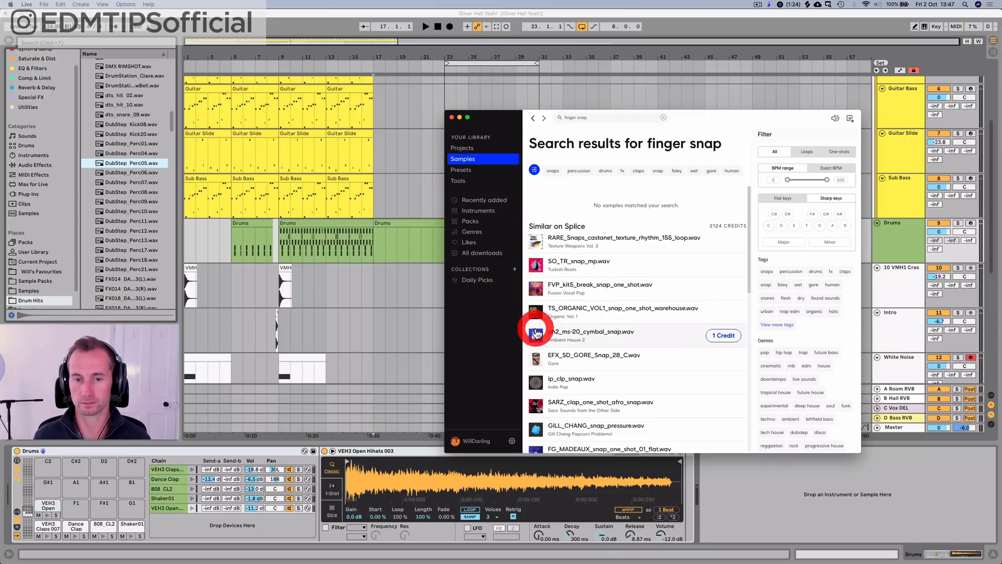
click(536, 358)
click(536, 383)
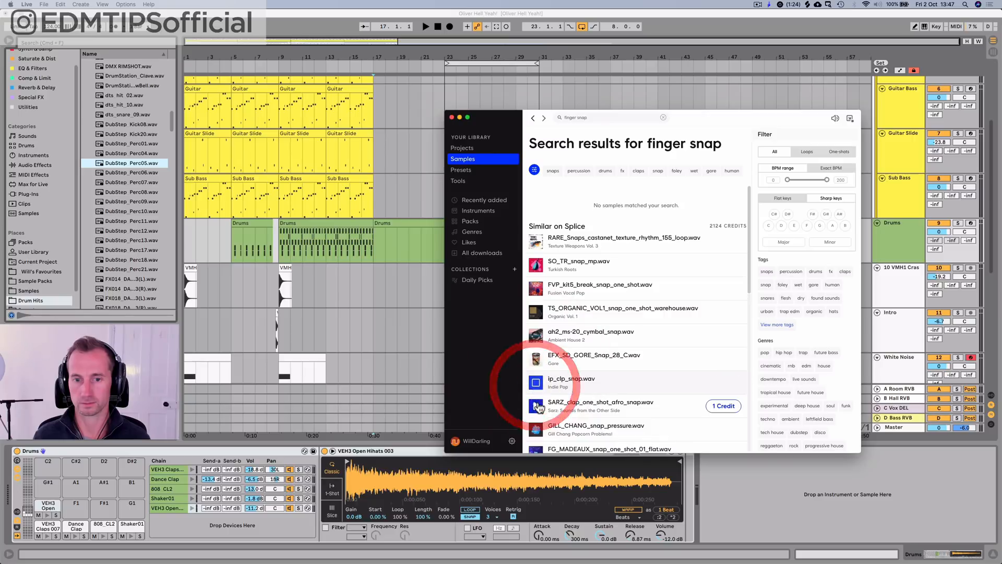
click(536, 406)
click(536, 429)
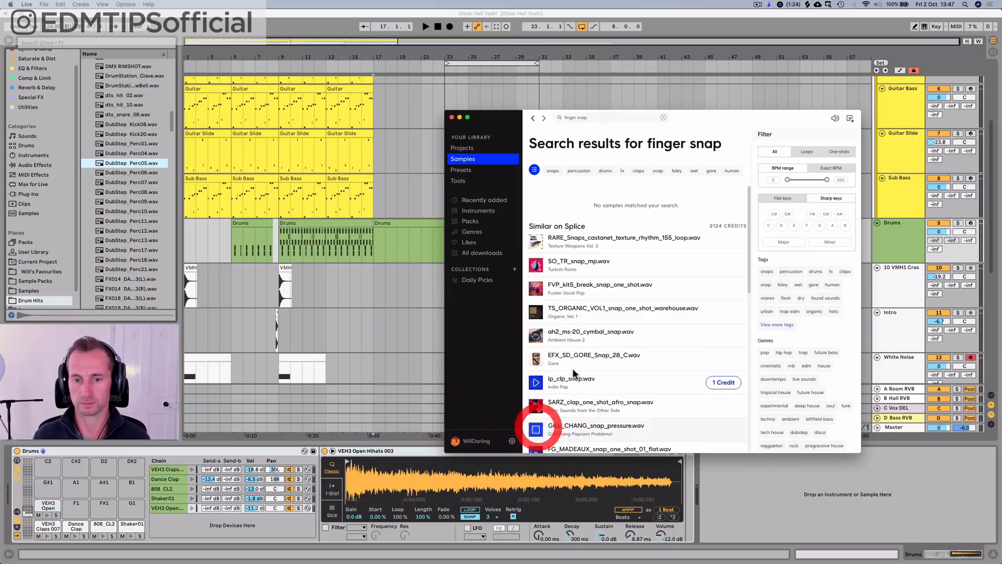
Step: Preview FG_MADEAUX_snap_one_shot_01_flat.wav and get it for 1 credit
scroll(574, 372, down, 3)
click(535, 376)
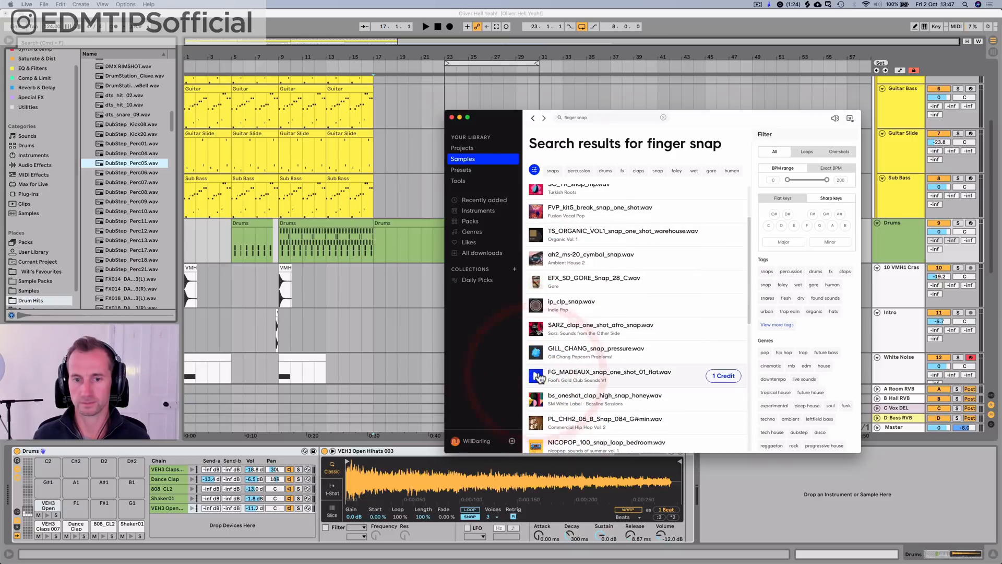
click(713, 386)
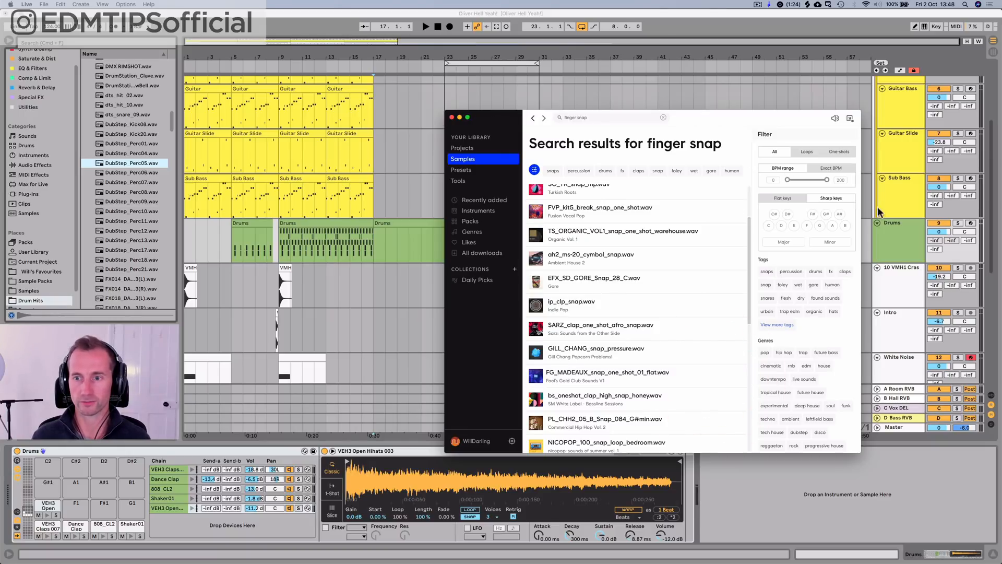
Step: Add an audio track below Drums and place FG_MADEAUX_snap_one_shot_01_flat.wav from Splice's recently added samples on it at bar 17
click(895, 250)
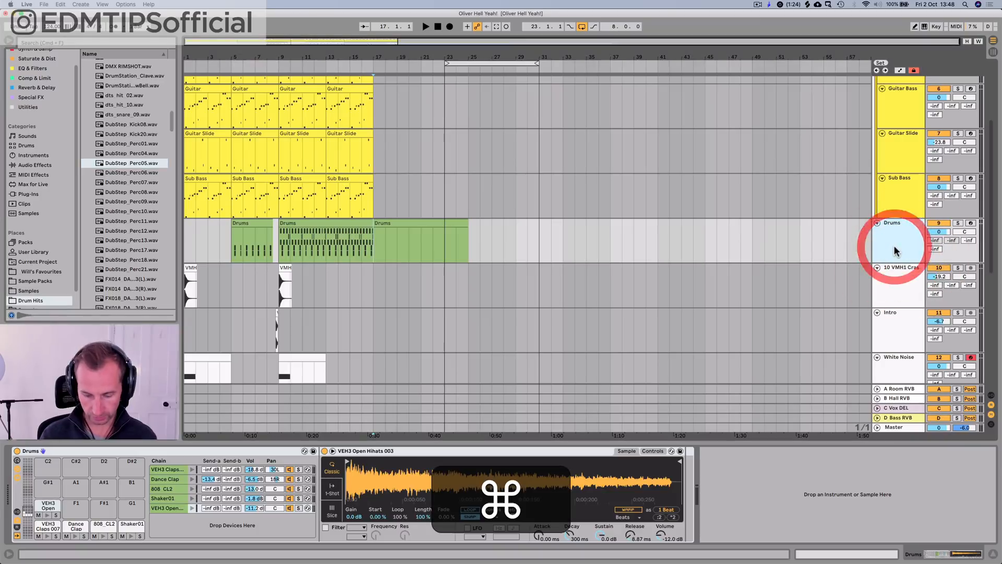
key(ctrl+t)
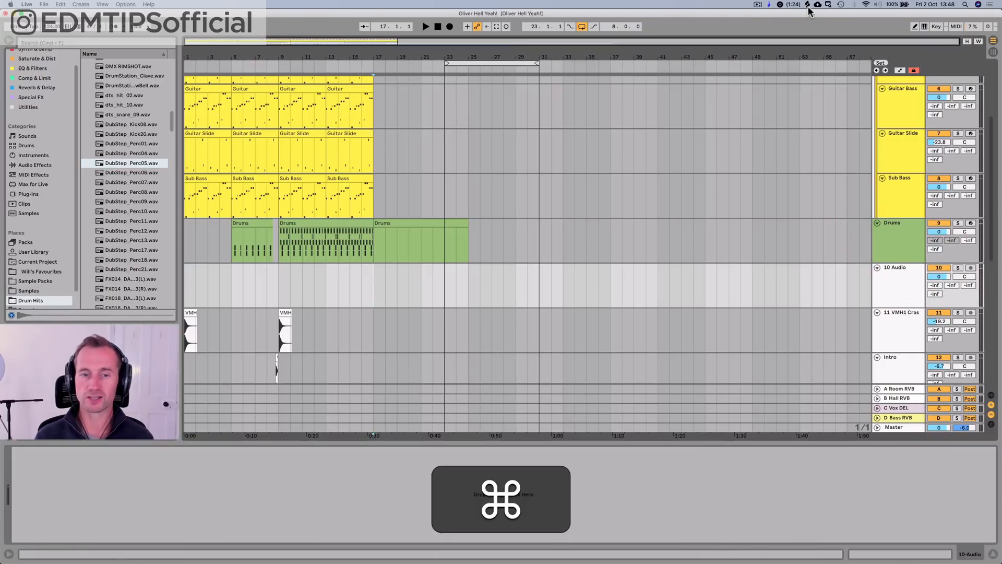
key(super+Tab)
key(super+Tab)
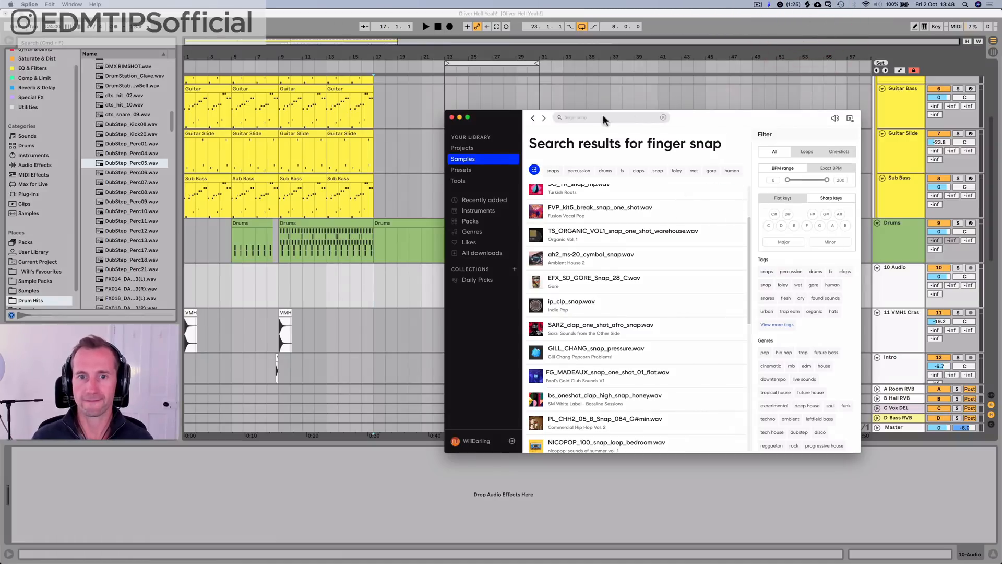
scroll(606, 270, up, 3)
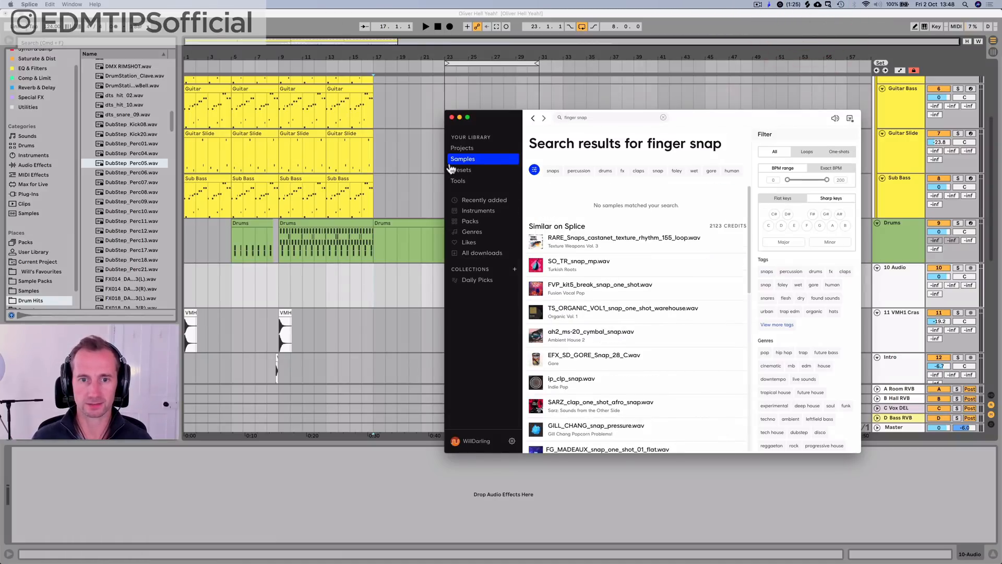
click(476, 202)
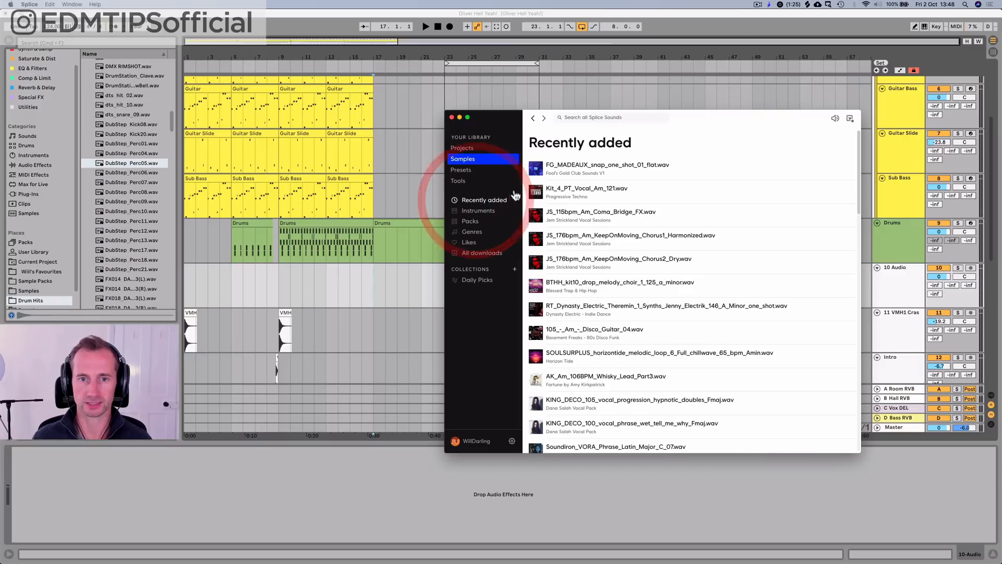
click(535, 170)
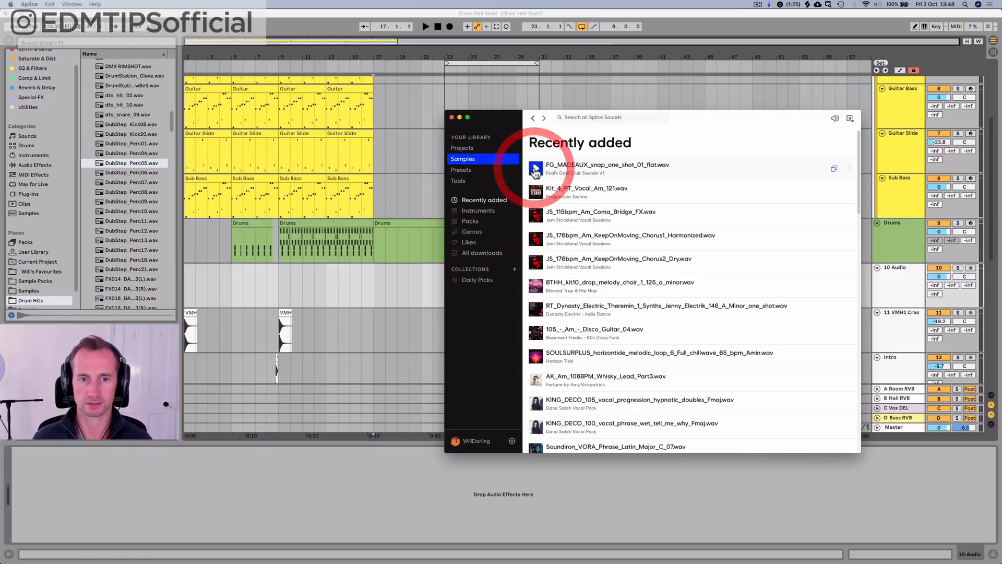
drag(553, 170, 381, 294)
click(451, 118)
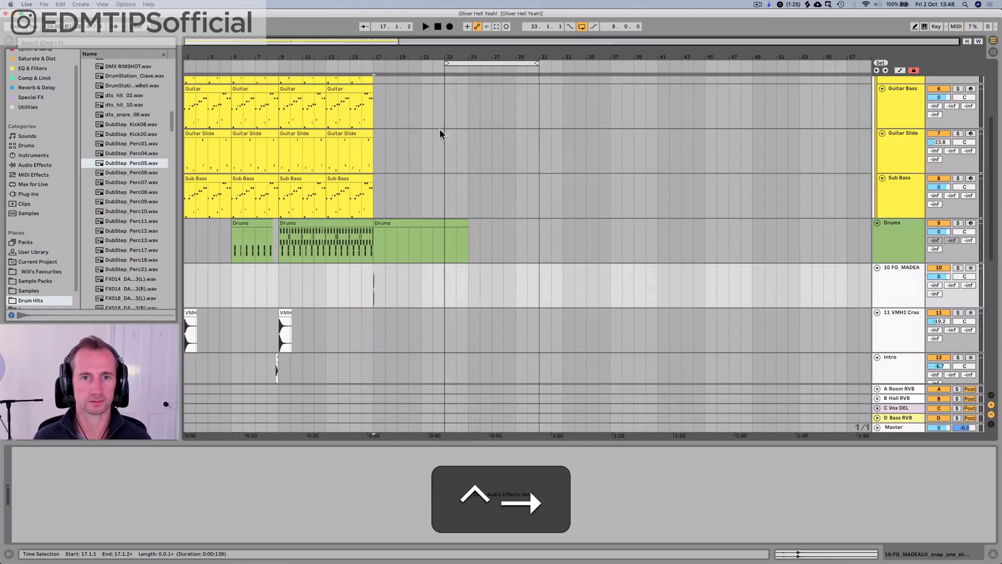
Step: Move the finger snap clip to beat 2 of bar 17 and listen to it from the start of the bar
drag(380, 55, 361, 172)
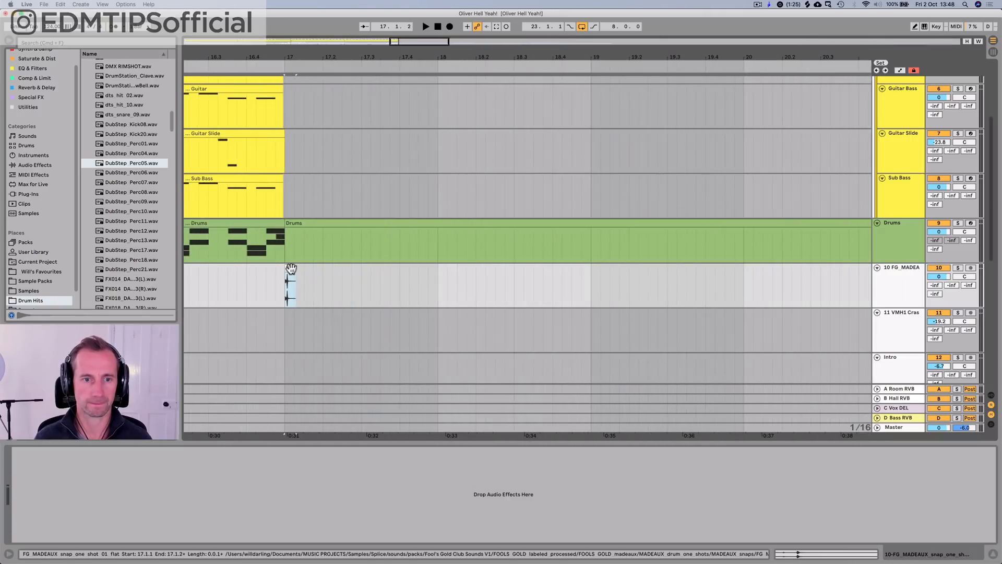
drag(290, 268, 326, 266)
click(283, 284)
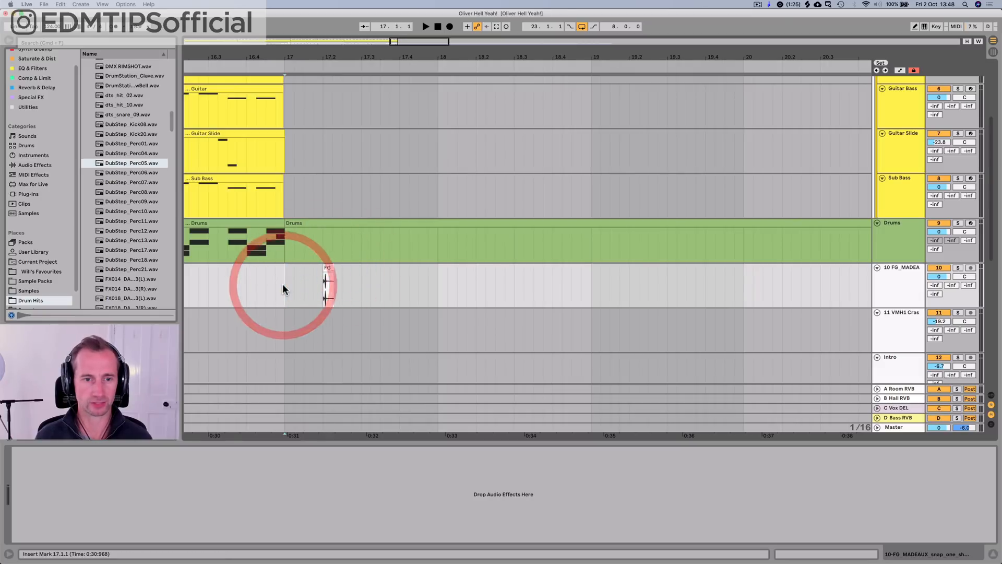
key(space)
key(space)
Step: Duplicate the first half-bar with the snap repeatedly, placing snaps on beats 2 and 4 up to bar 20
drag(283, 283, 346, 282)
key(super+d)
key(super+d)
key(super+d)
key(super+d)
key(super+d)
key(super+d)
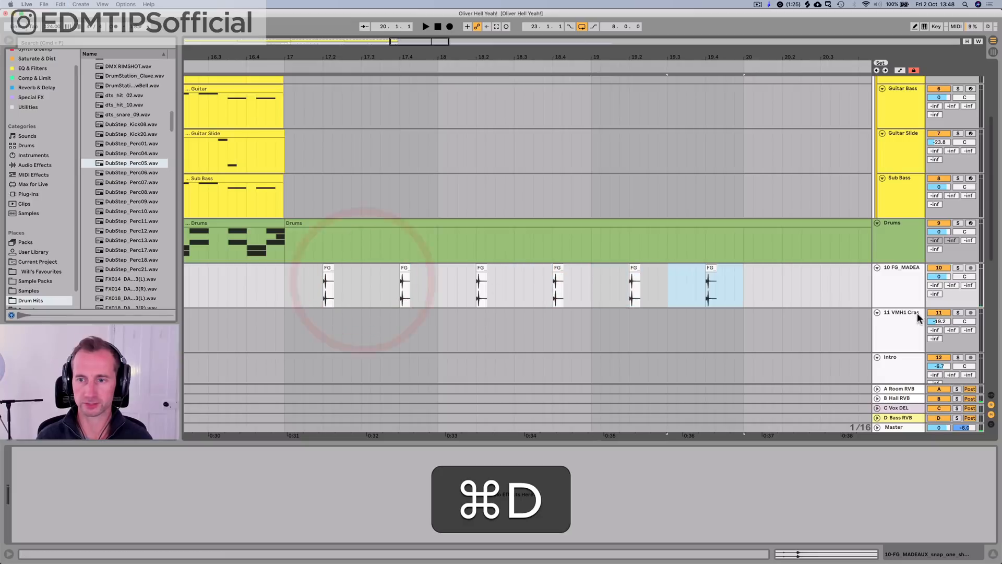
Step: Set the snap track's Room RVB send to -16.2 dB while listening to the pattern
key(space)
drag(951, 285, 935, 266)
key(space)
key(space)
key(space)
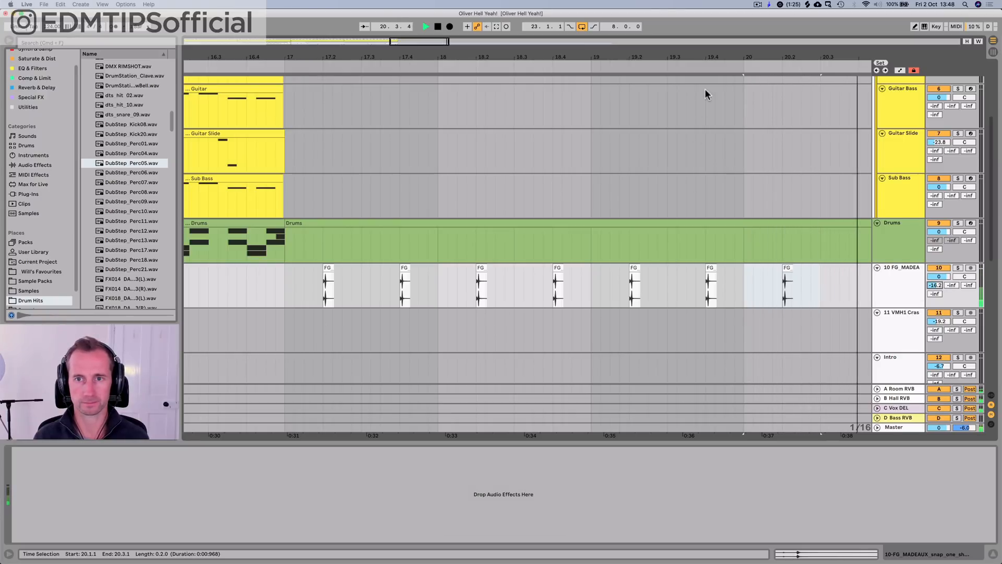
key(space)
Step: Continue duplicating the half-bar snap pattern along its track up to bar 31
drag(704, 58, 701, 21)
click(732, 290)
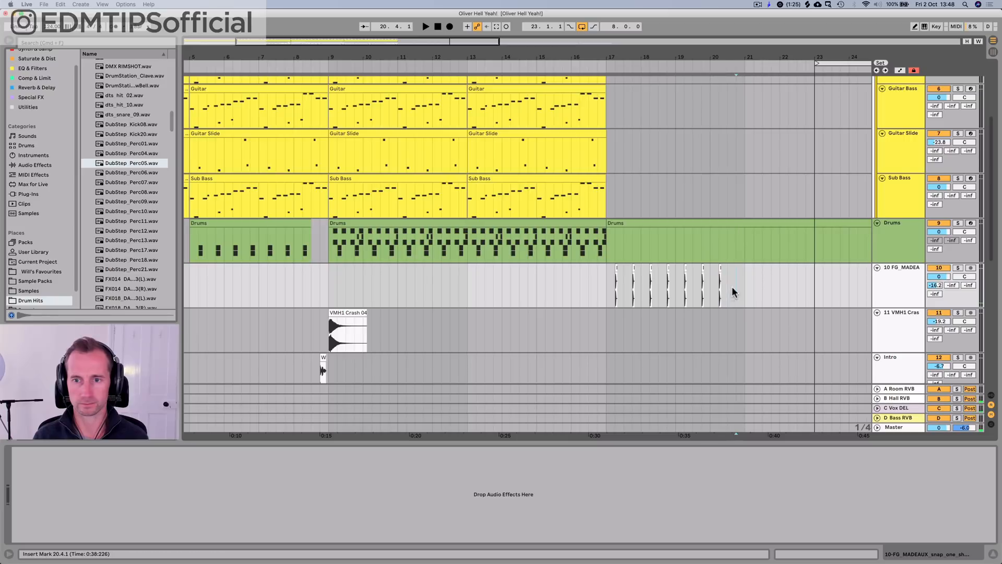
click(712, 286)
key(super+d)
key(super+d)
key(super+d)
key(super+d)
key(super+d)
key(super+d)
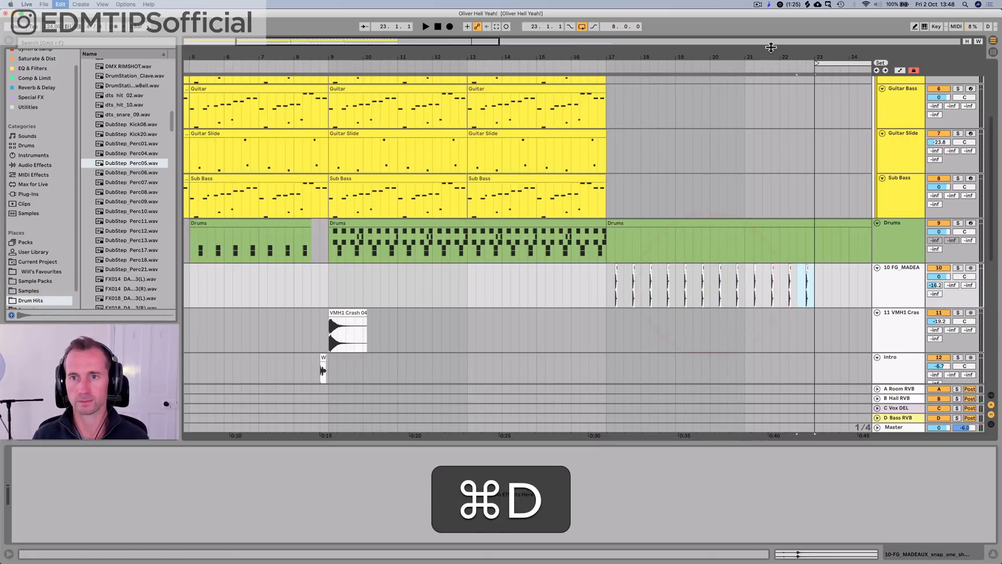
drag(774, 57, 774, 20)
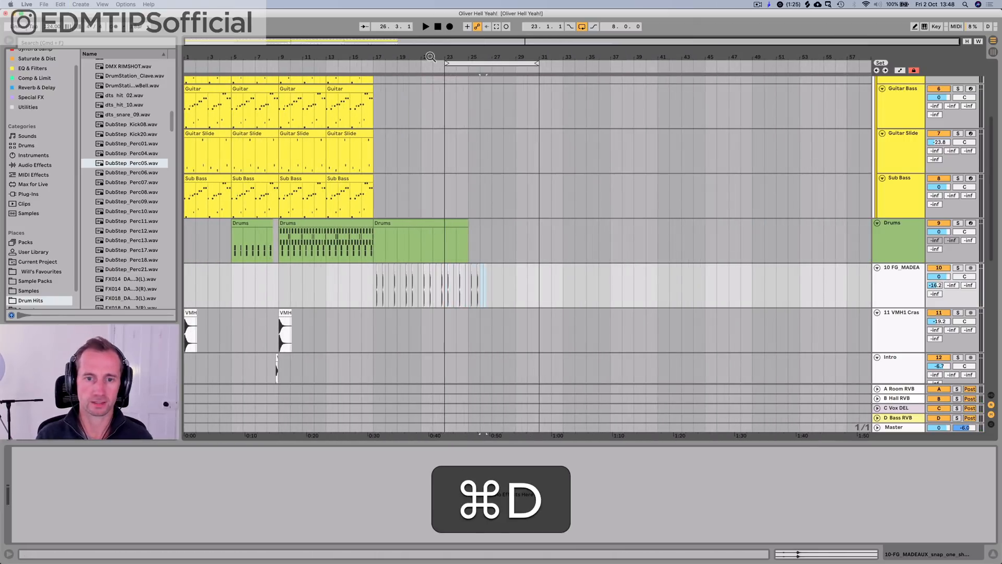
key(super+d)
key(super+d)
key(super+d)
key(super+d)
key(super+d)
key(super+d)
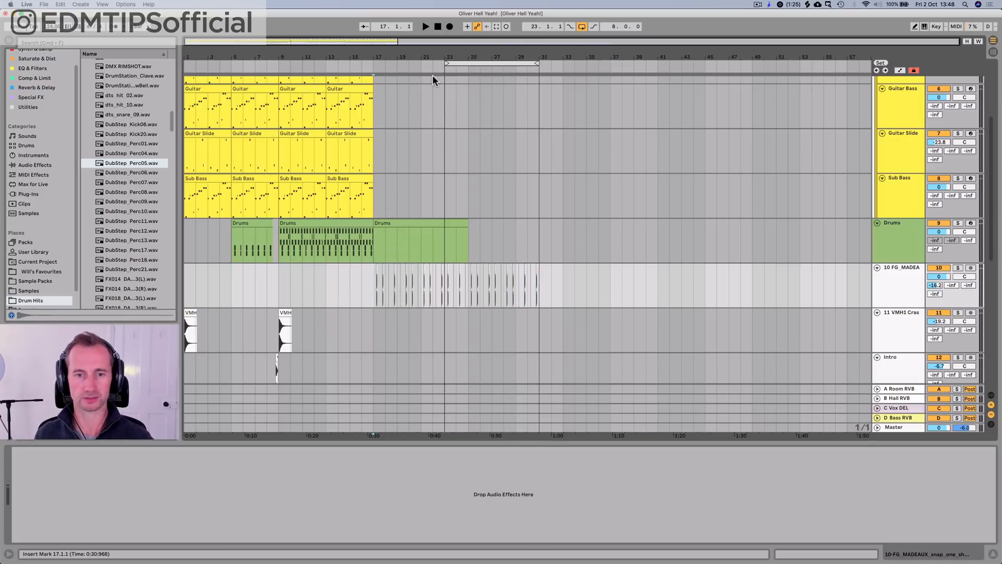
Step: Play the breakdown from bar 17 and extend the loop's start back to bar 17
key(space)
drag(447, 63, 374, 63)
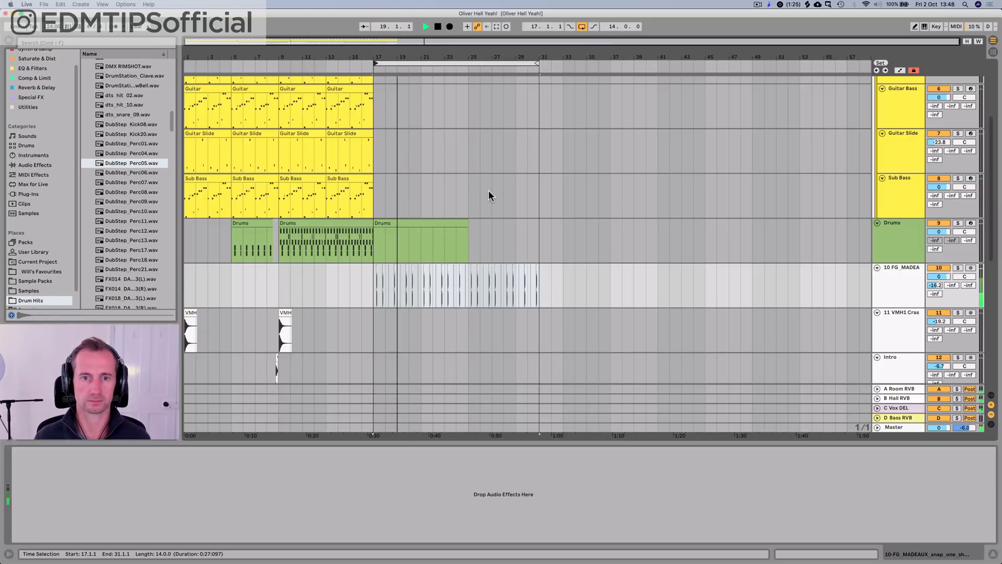
scroll(487, 190, up, 3)
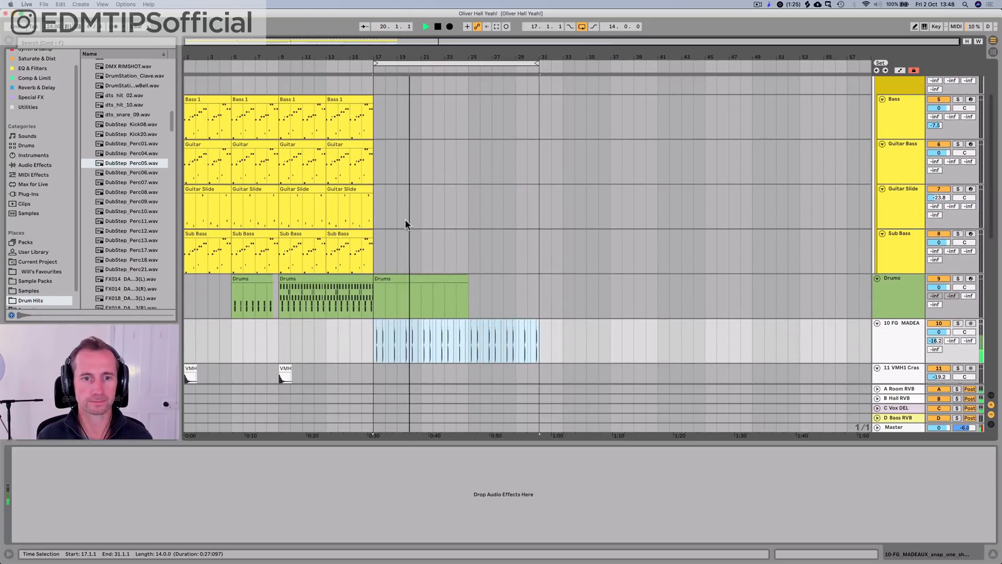
scroll(405, 217, up, 3)
scroll(405, 214, down, 15)
scroll(405, 214, up, 15)
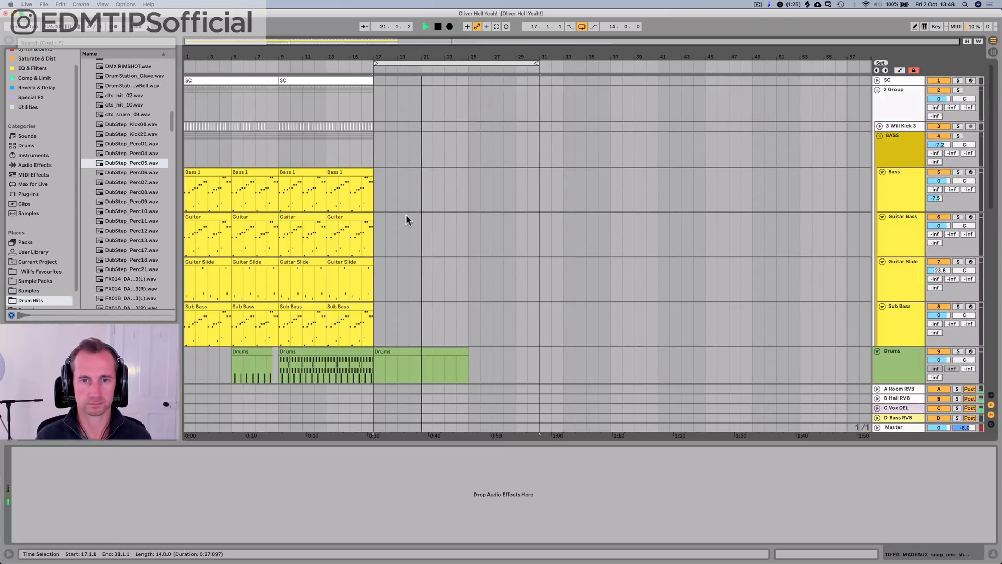
scroll(909, 274, down, 7)
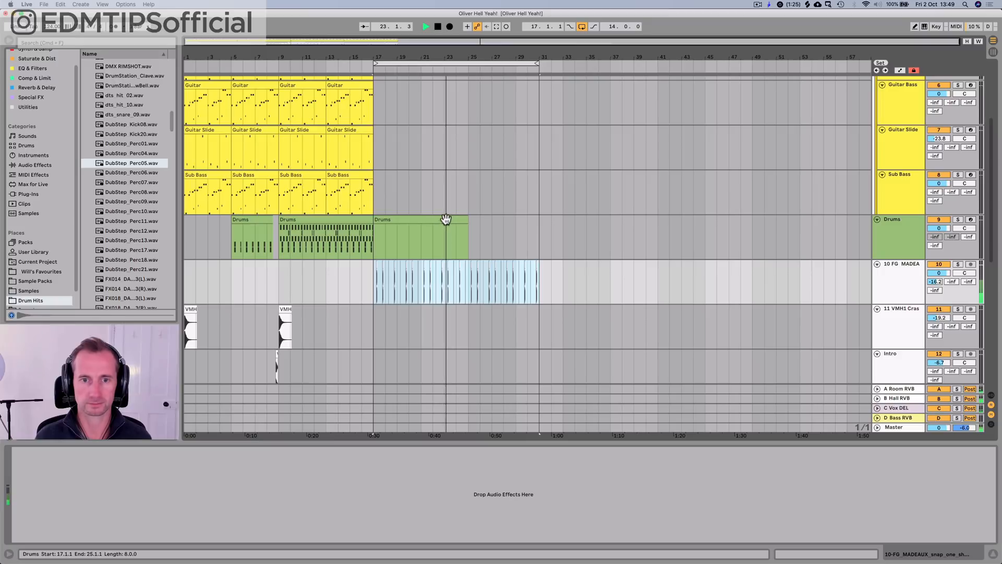
Step: Shift the empty Drums clip to run from bar 24 to bar 31 and extend the loop's end to bar 33
mouse_move(446, 219)
mouse_down()
mouse_move(525, 226)
mouse_move(521, 217)
mouse_up()
click(538, 219)
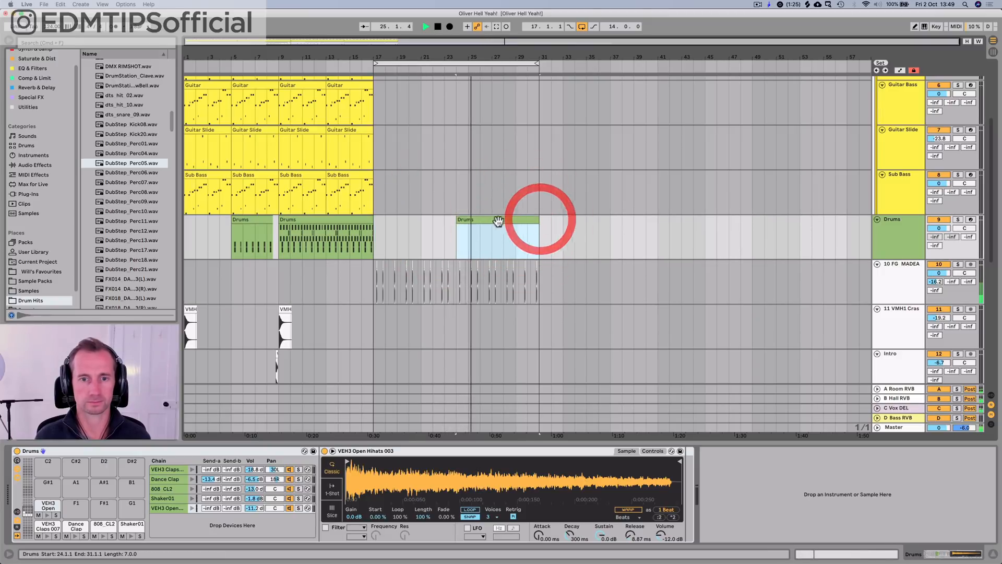
scroll(908, 297, down, 15)
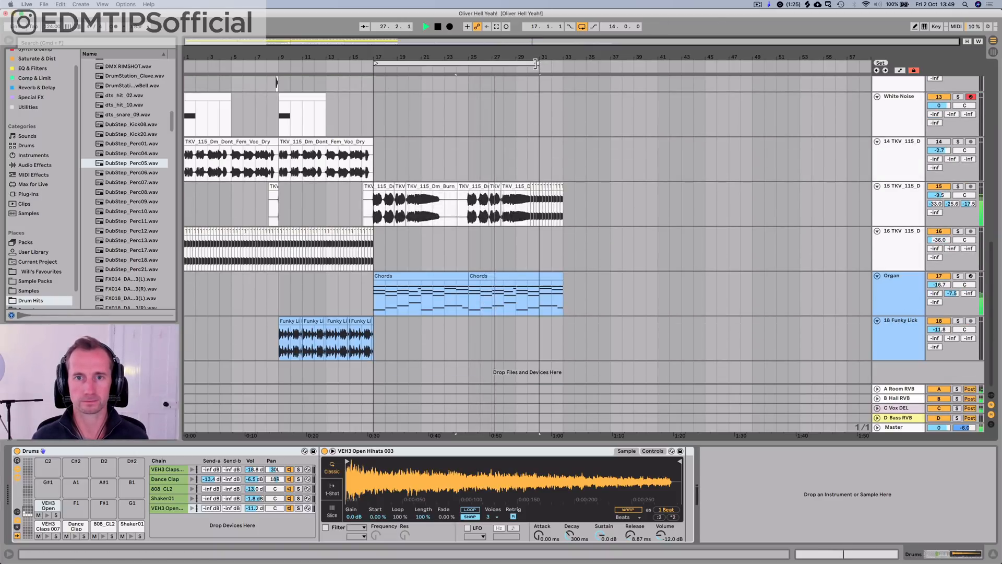
drag(535, 63, 566, 63)
scroll(563, 146, up, 10)
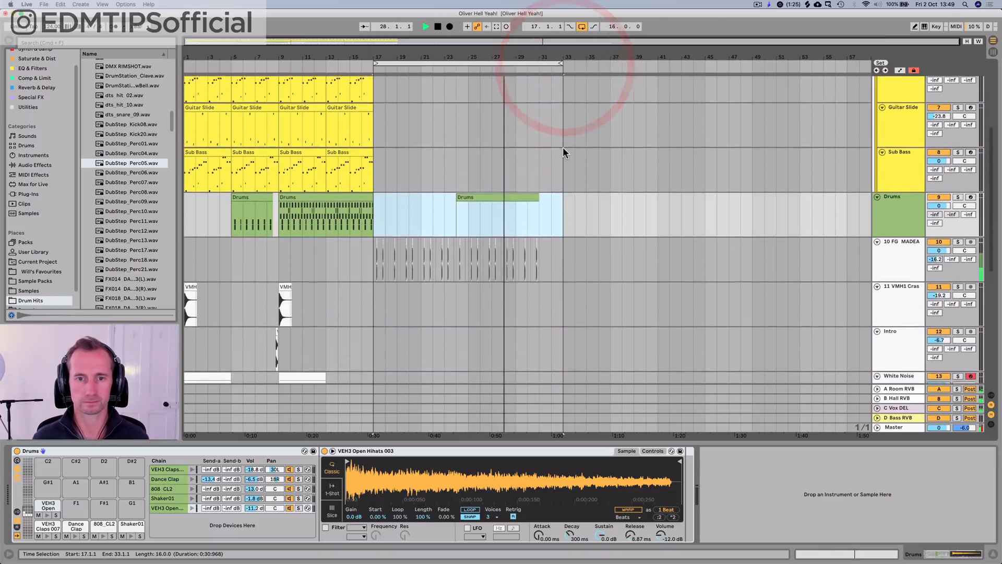
Step: Duplicate the last bar of finger snaps twice so the pattern runs up to bar 33
click(525, 209)
click(508, 196)
click(538, 245)
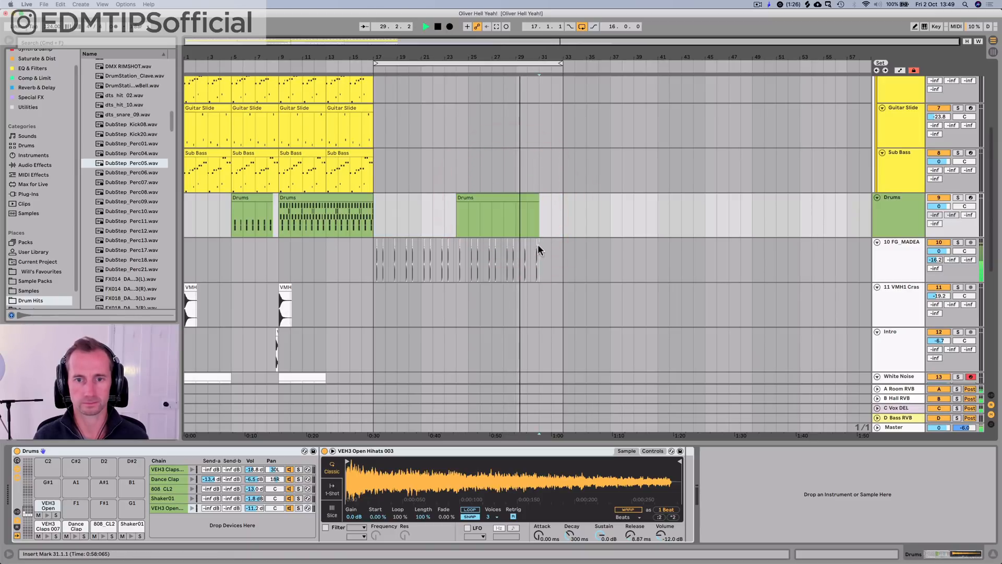
drag(538, 250, 529, 250)
key(super+d)
key(super+d)
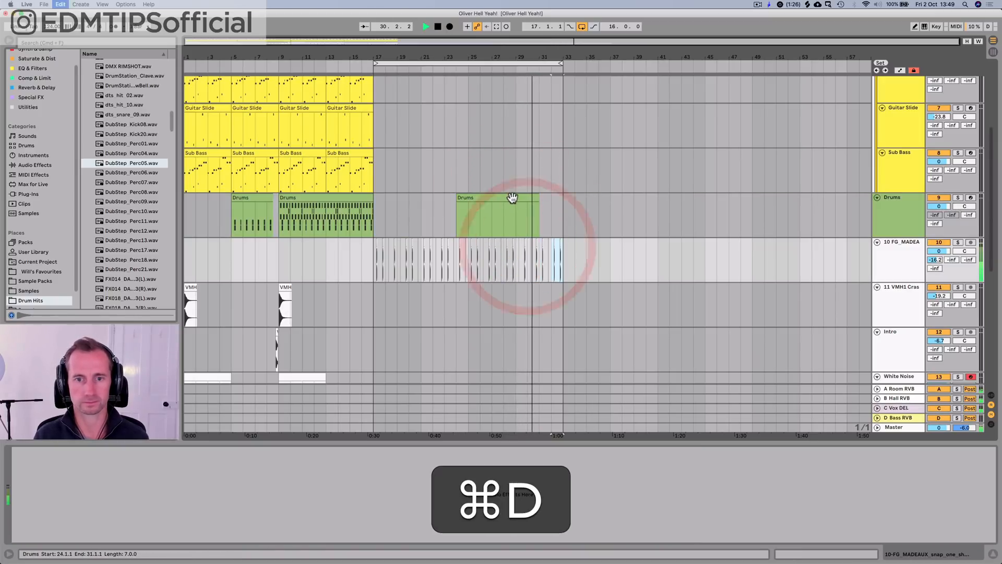
Step: Extend the loop's end to bar 51 and move the empty Drums clip to start at bar 33
click(509, 197)
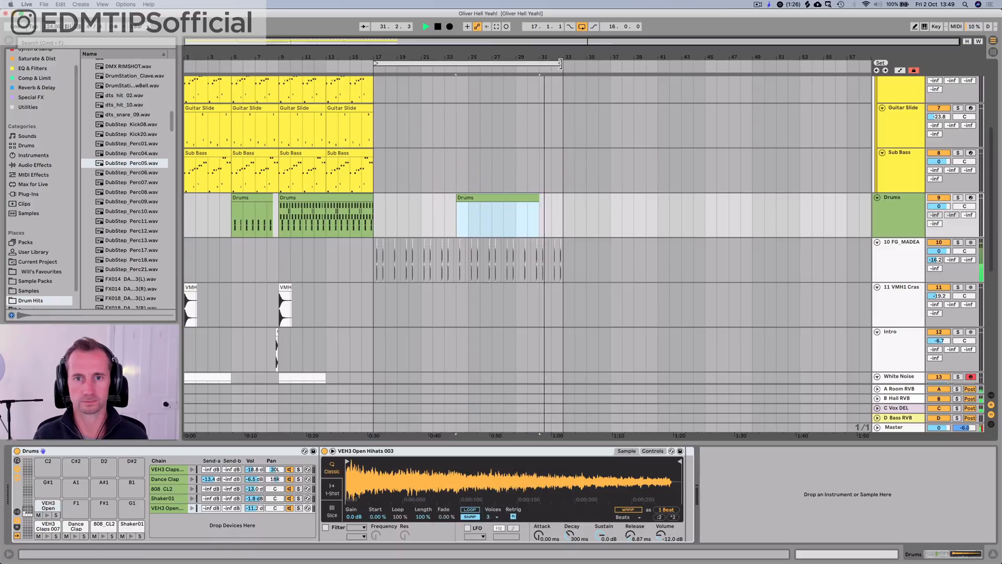
drag(560, 63, 772, 63)
drag(518, 197, 589, 195)
key(super+z)
click(609, 174)
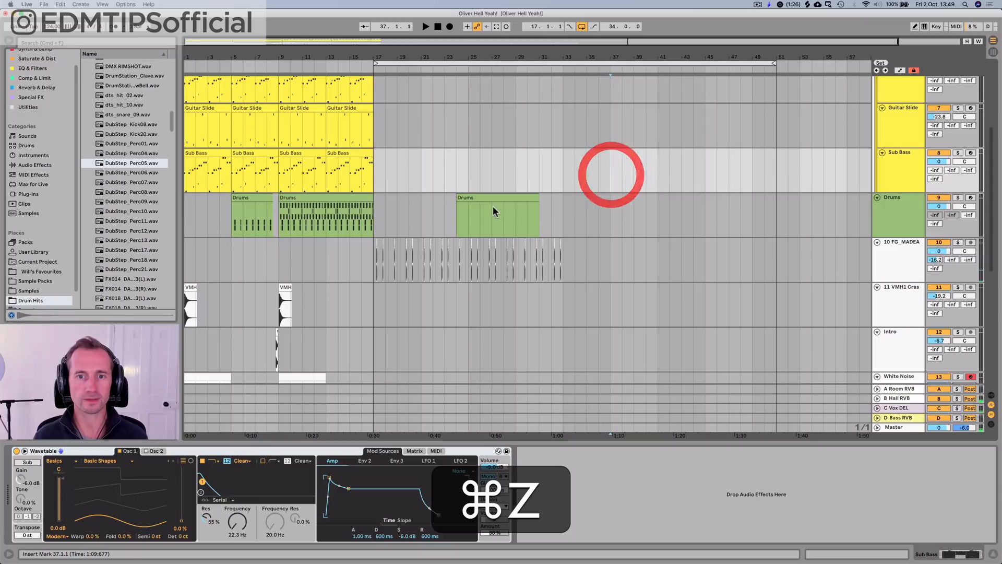
drag(492, 211, 594, 205)
Step: Duplicate the last two bars of chopped vocal on track 15 twice, extending the chops to bar 37
scroll(593, 211, down, 5)
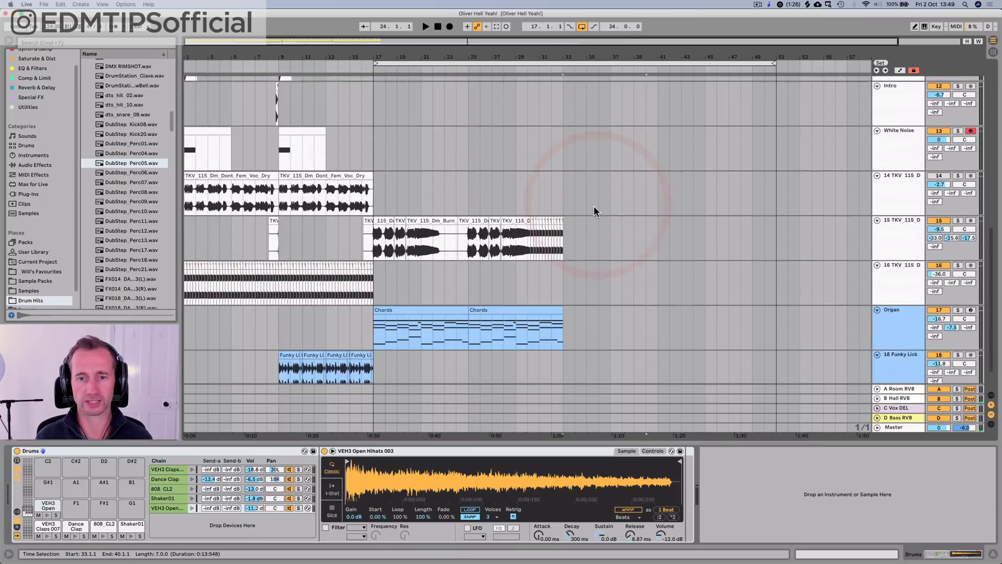
scroll(595, 211, down, 1)
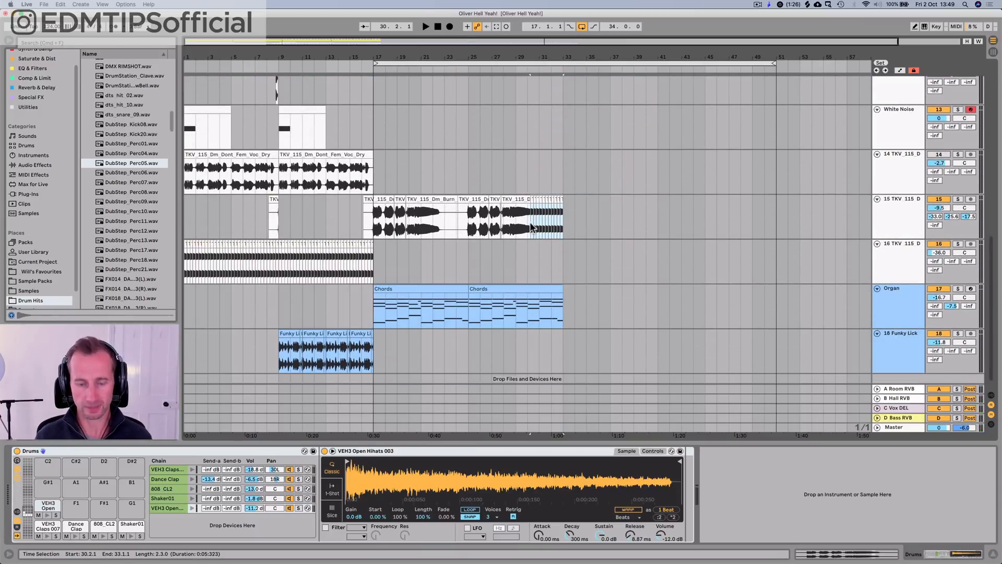
click(530, 226)
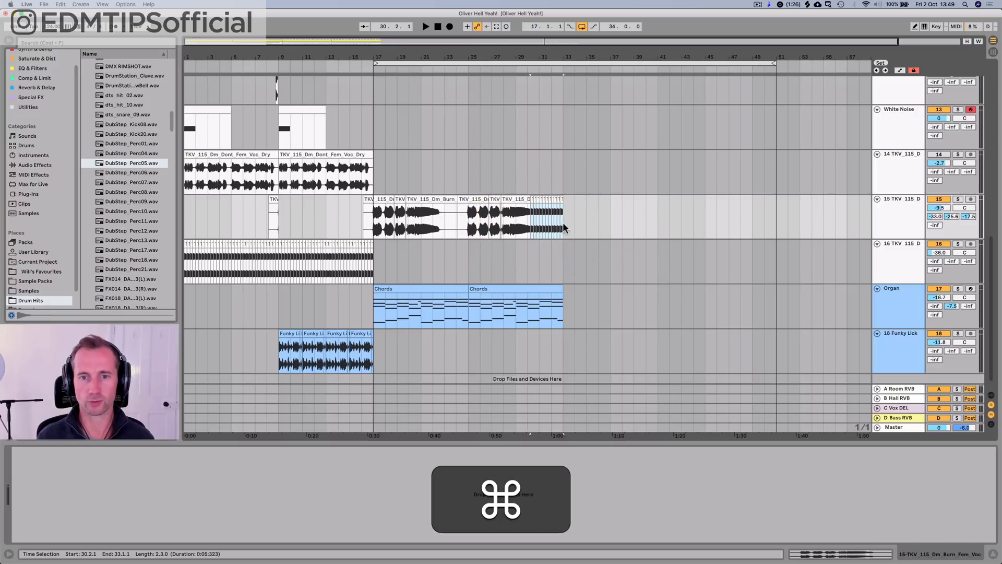
click(539, 223)
key(super+d)
key(super+d)
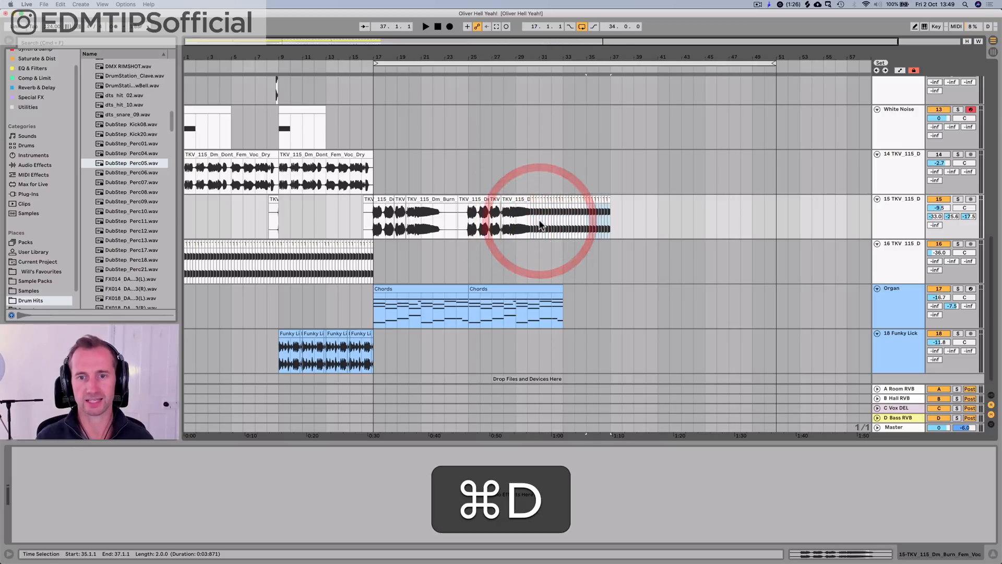
Step: Copy the BASS group's clips from bars 1 to 9 and paste them at bar 33
scroll(561, 203, up, 10)
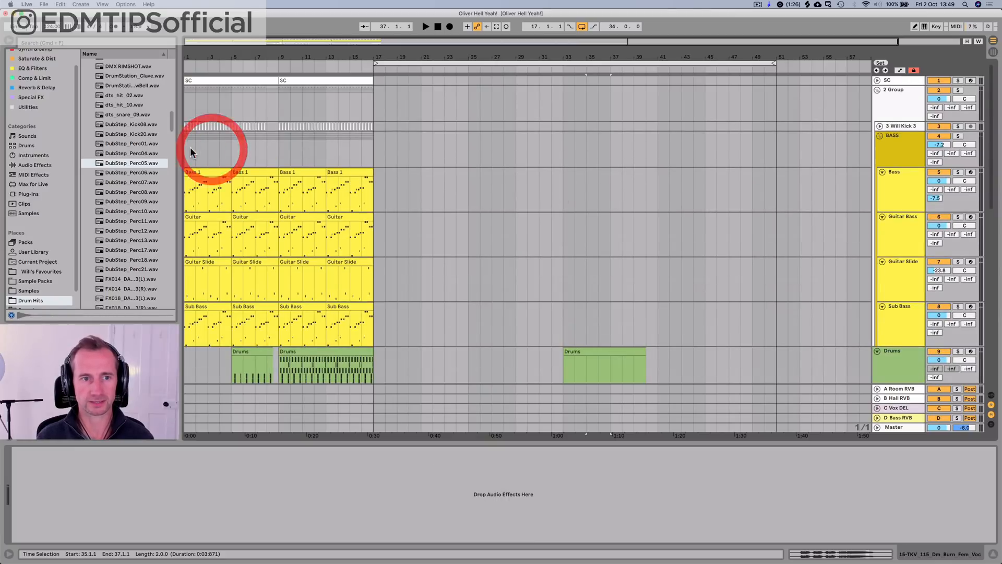
drag(190, 151, 271, 150)
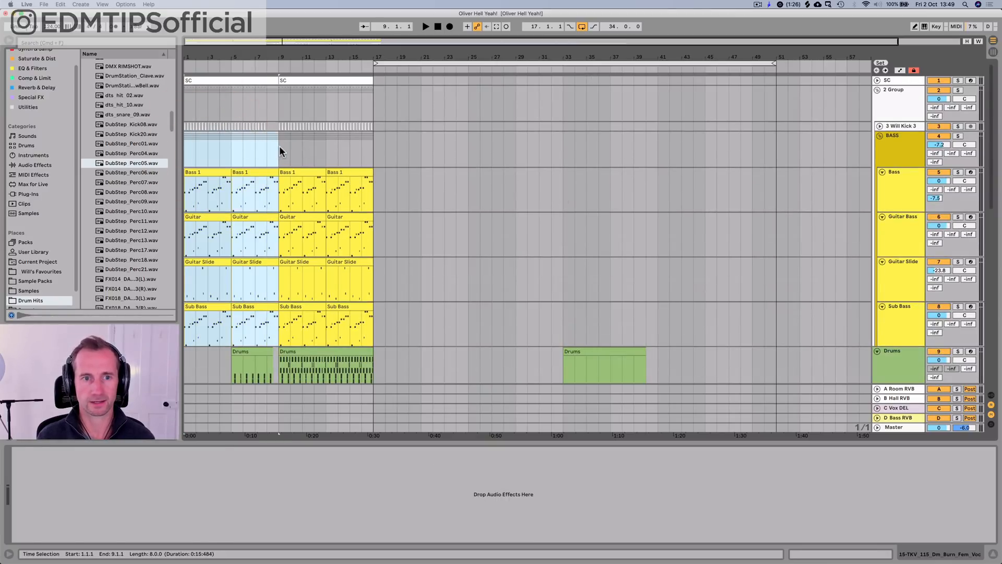
key(super+c)
click(562, 146)
key(super+v)
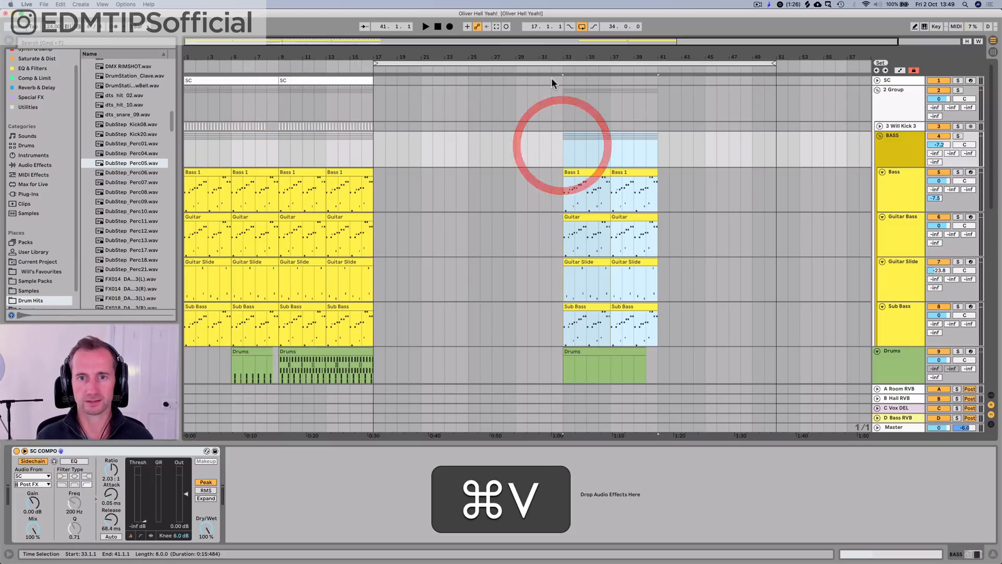
Step: Listen to the lead-in to the pasted bass at bar 33 and select the BASS group track
click(543, 68)
click(894, 145)
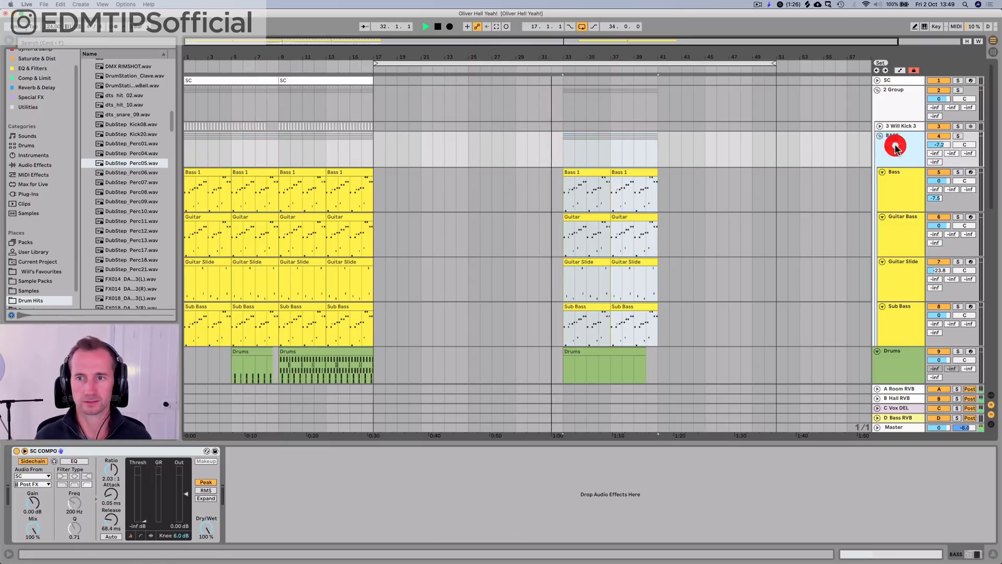
key(space)
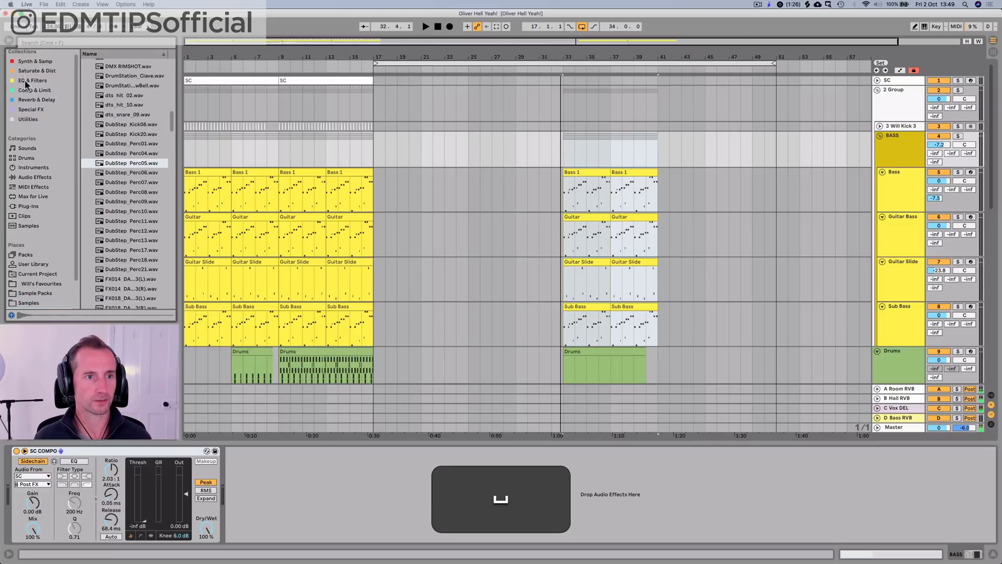
Step: Add an Auto Filter before the SC COMPO compressor on the BASS group and set it to high-pass with a cutoff of about 719 Hz
click(29, 79)
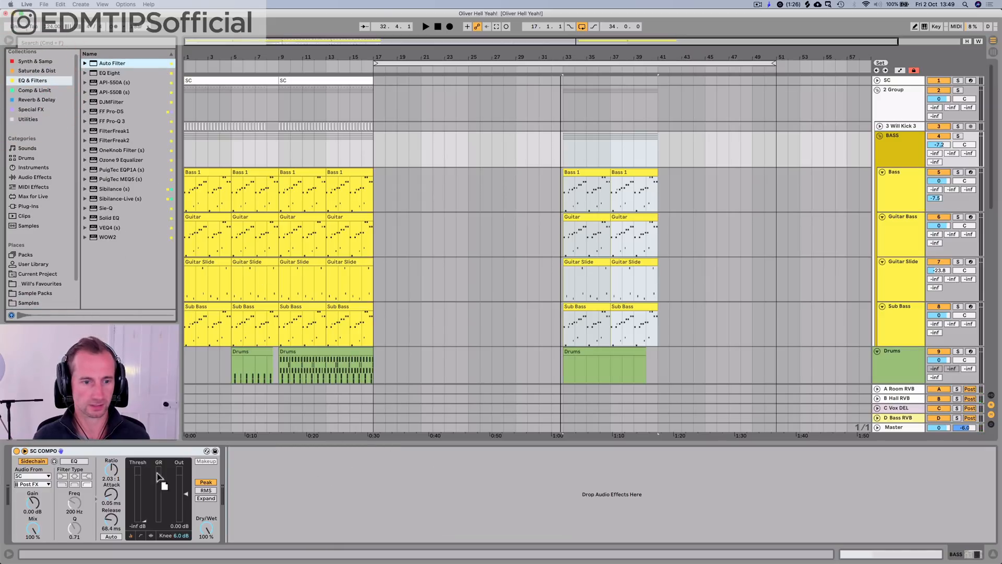
drag(157, 474, 37, 479)
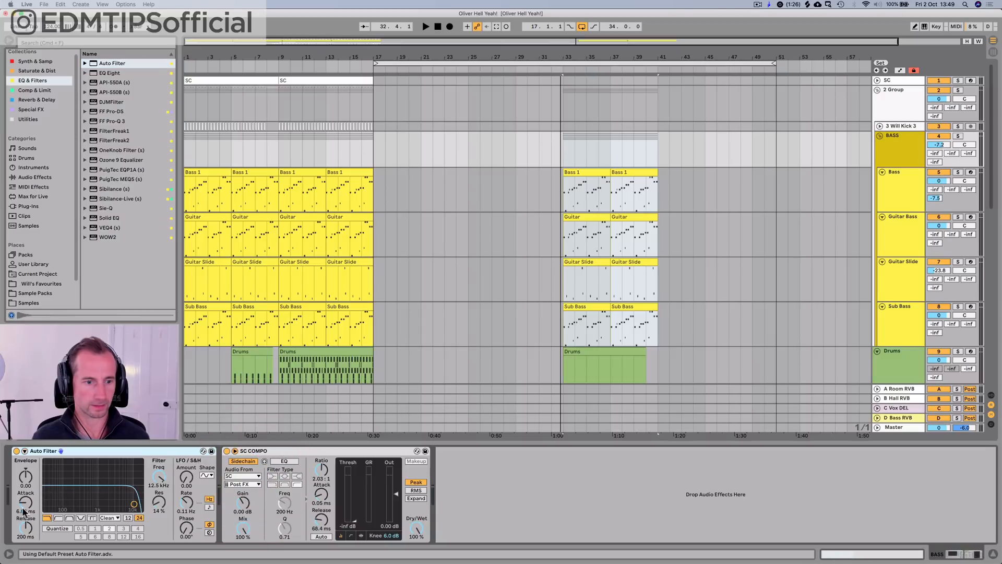
click(58, 518)
key(space)
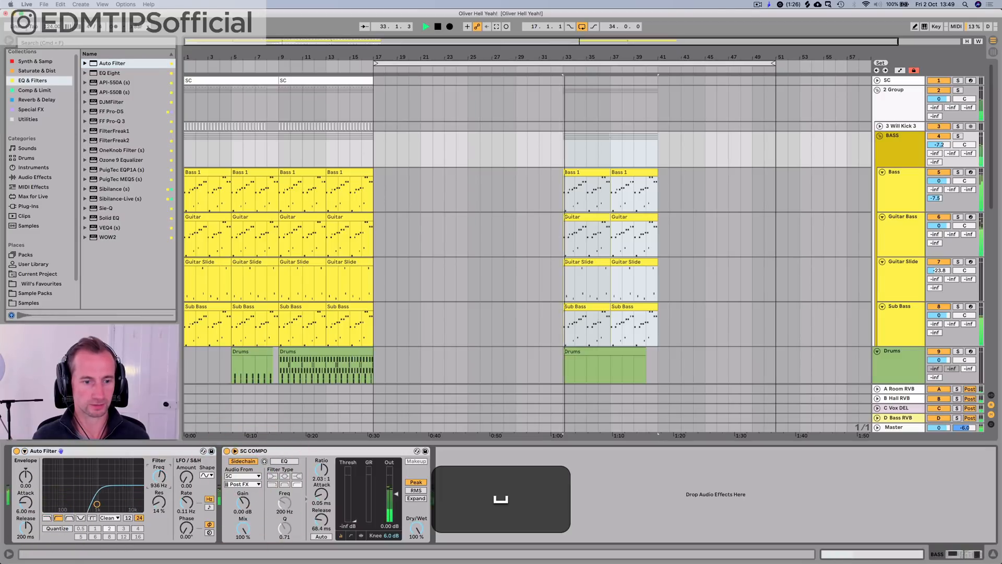
drag(105, 503, 94, 503)
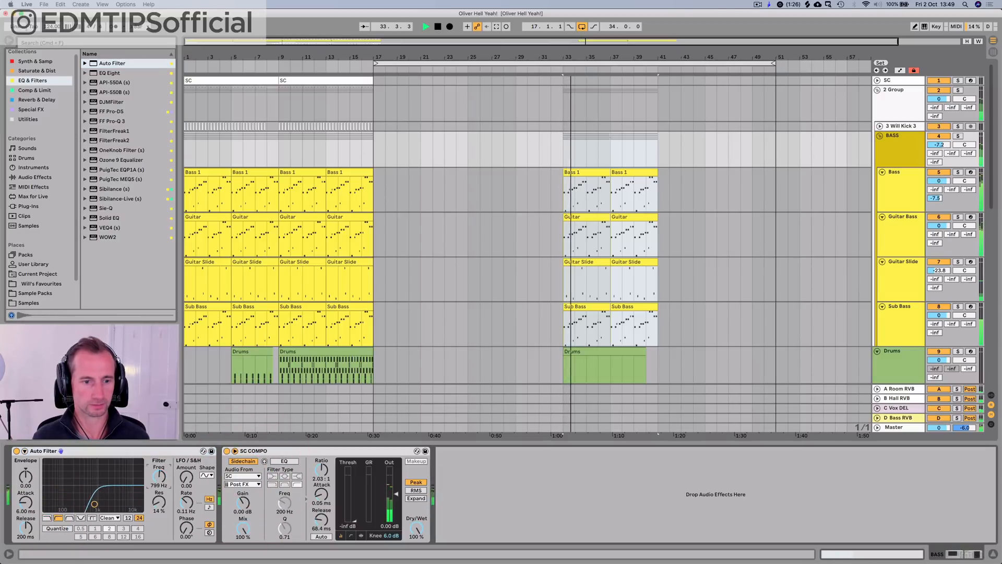
Step: Automate the BASS Auto Filter's frequency in its own lane, falling from 758 Hz at bar 33 to a lower cutoff at bar 41
right_click(157, 477)
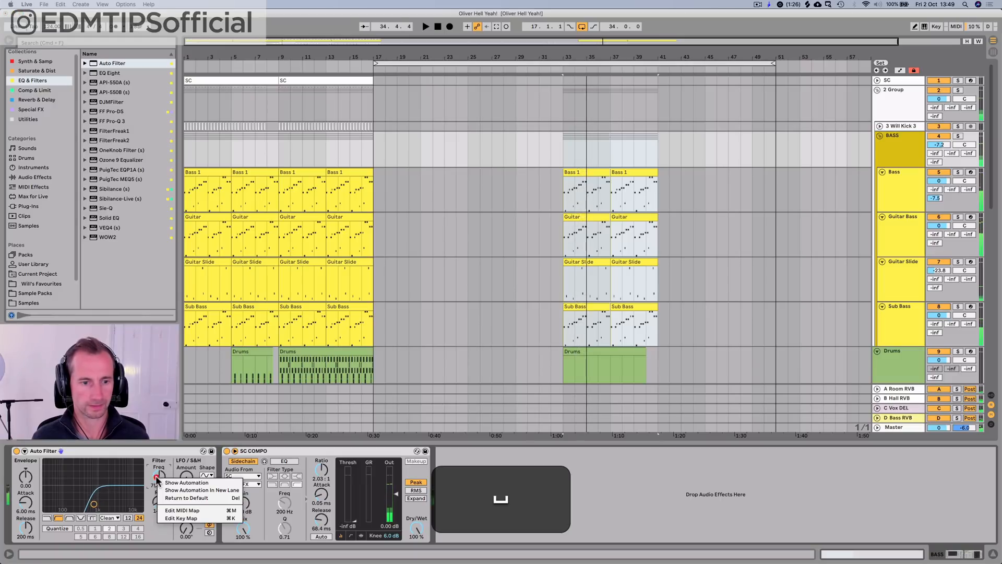
click(169, 480)
key(space)
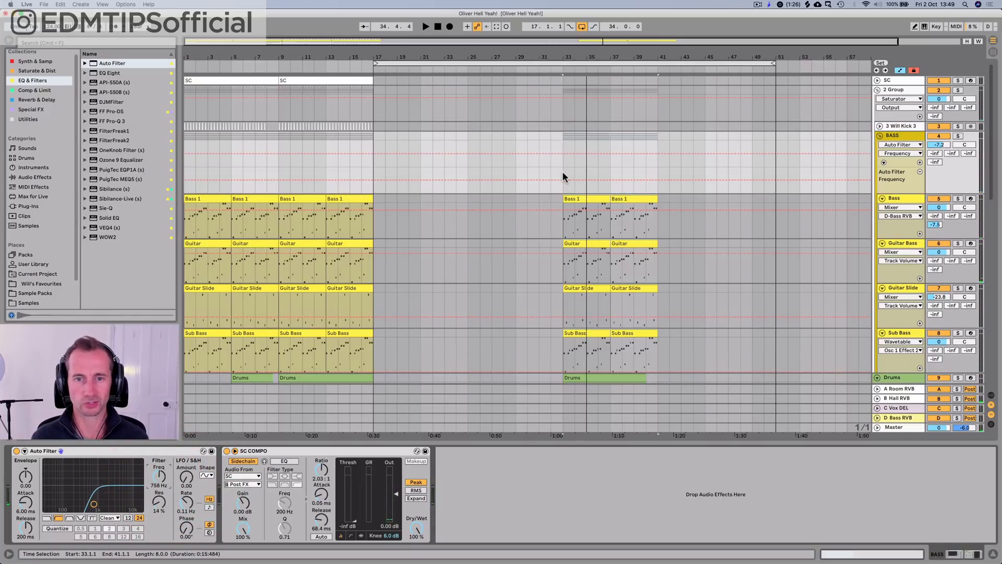
mouse_move(565, 170)
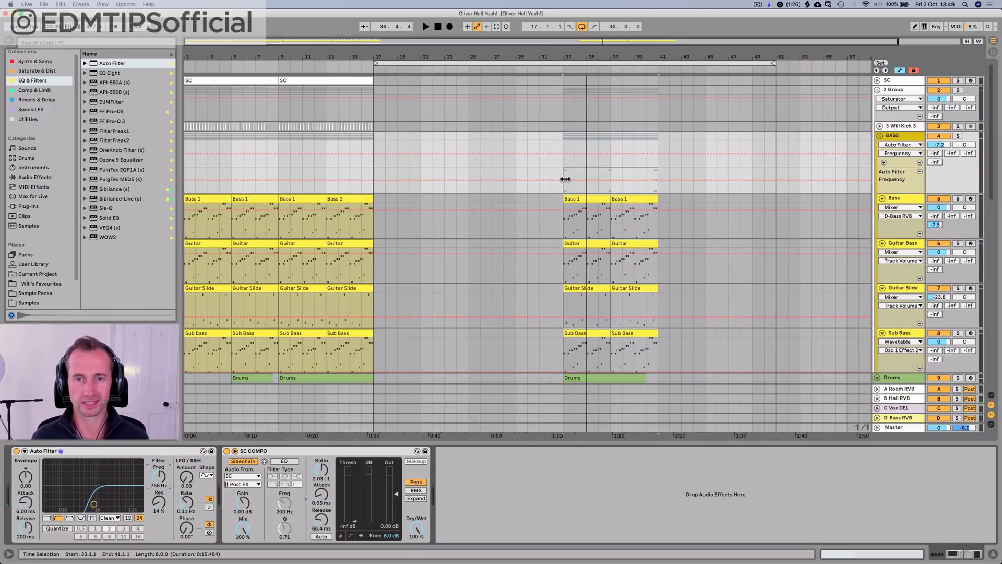
click(560, 150)
click(555, 70)
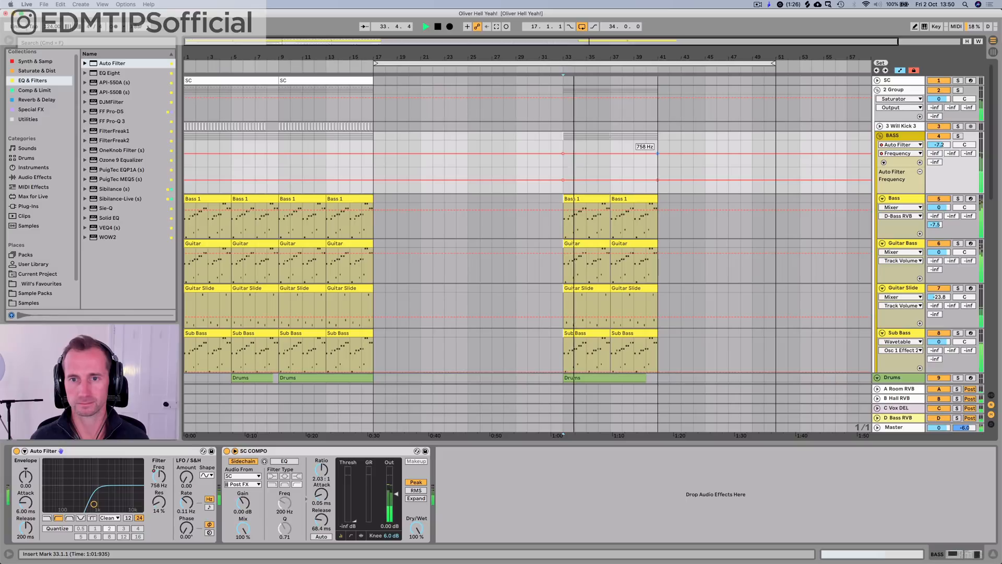
drag(650, 153, 657, 157)
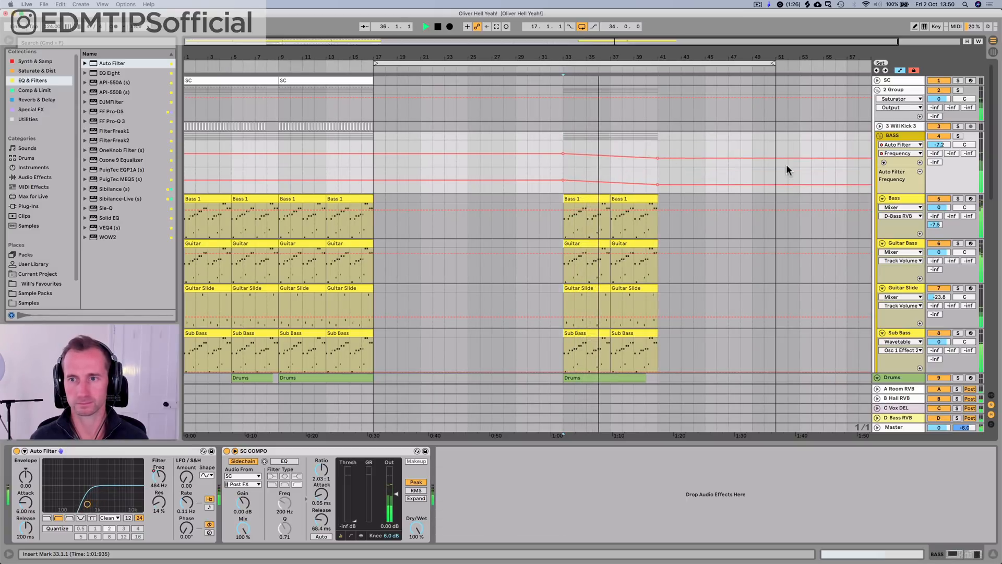
Step: Enlarge the BASS group's automation lane and listen to the filter sweep up to about bar 40
drag(903, 193, 908, 268)
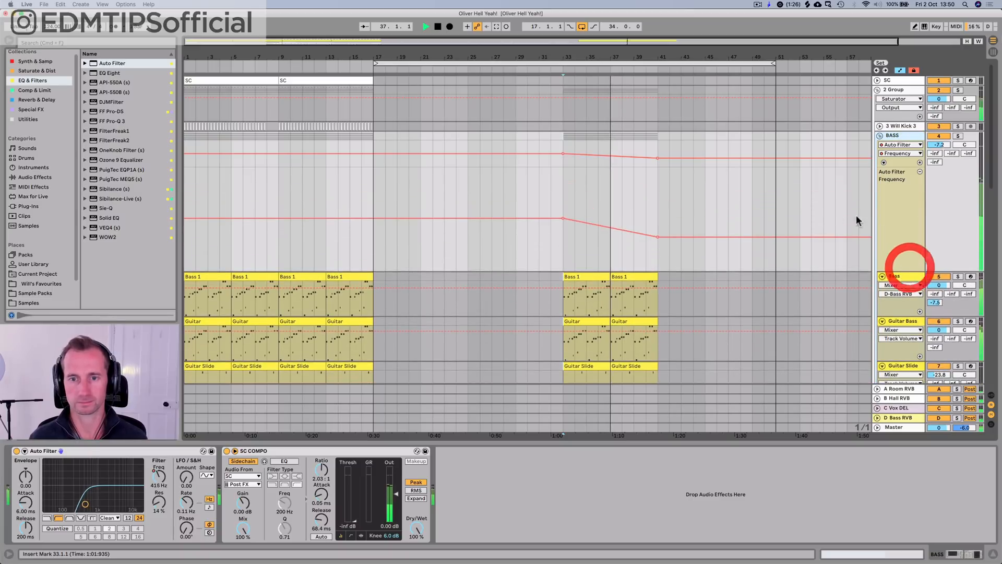
scroll(659, 201, down, 5)
scroll(658, 202, down, 5)
scroll(658, 201, up, 12)
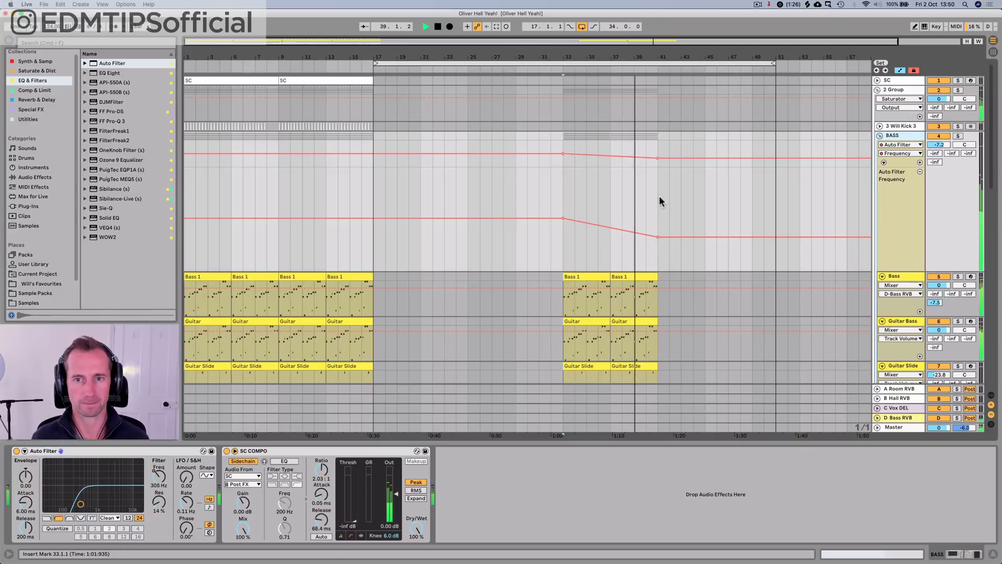
key(space)
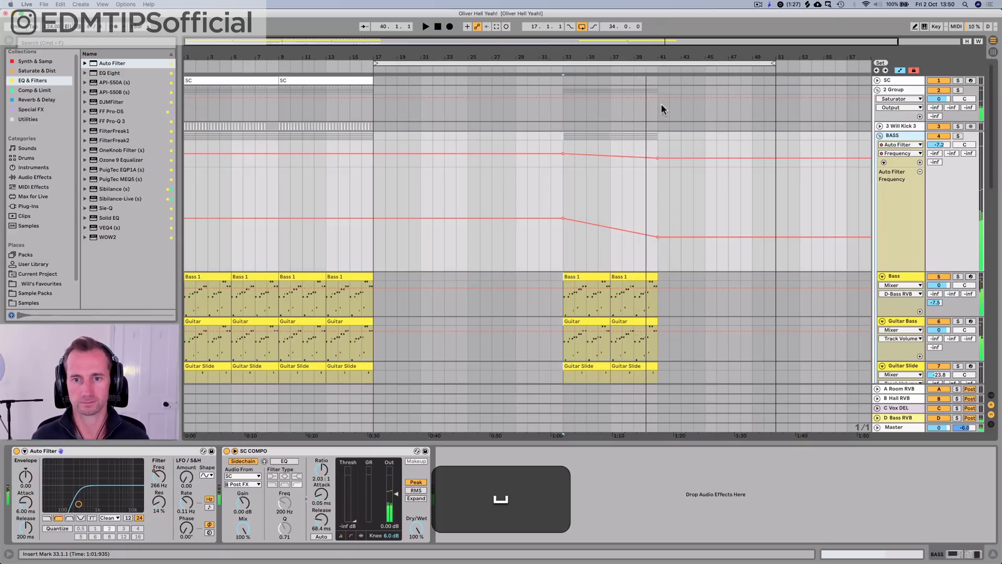
Step: Hide the automation and copy bars 1 to 17 of the tracks from SC down to Drums, pasting them at bar 41
drag(646, 64, 708, 214)
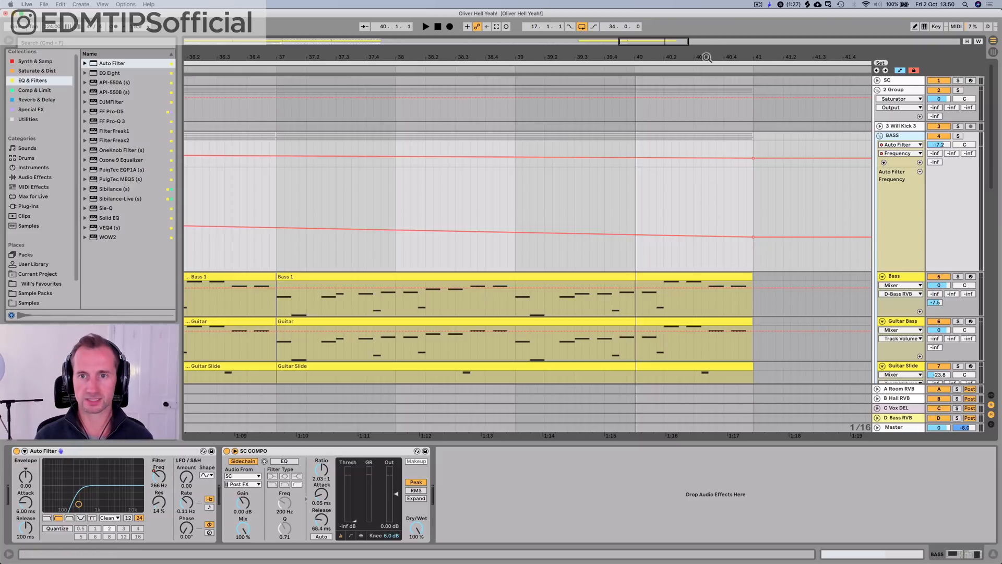
drag(706, 58, 695, 18)
key(a)
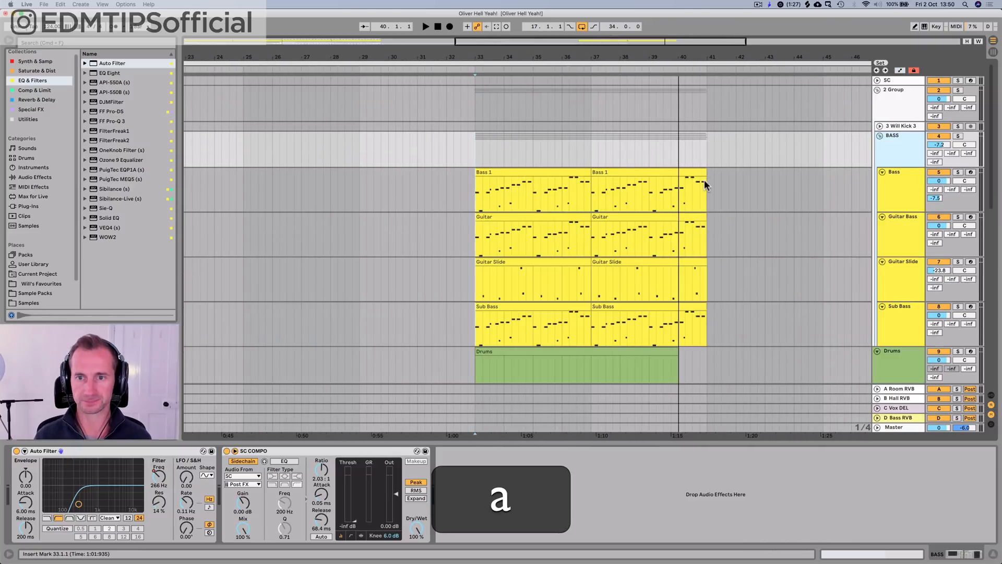
drag(587, 58, 580, 26)
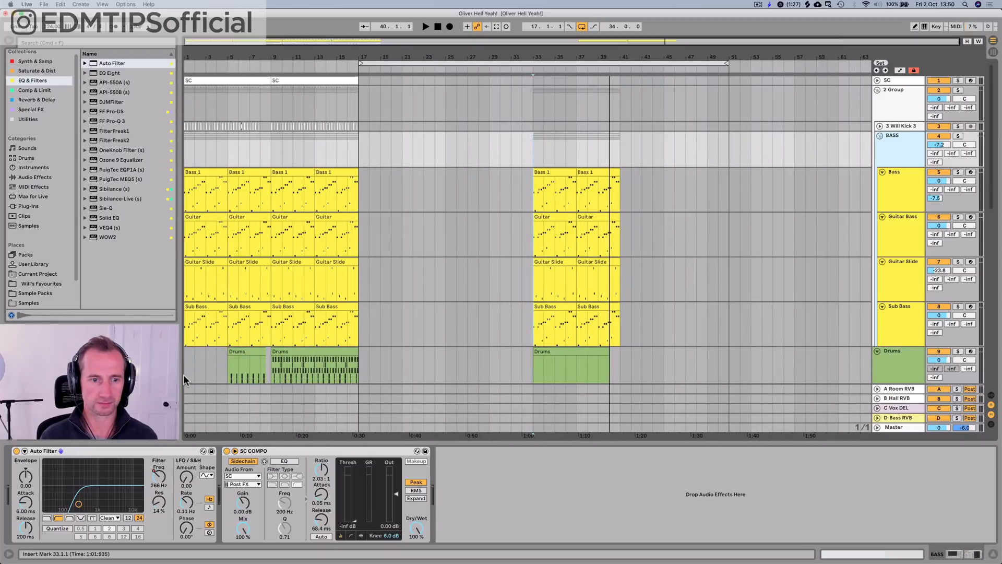
drag(181, 375, 358, 79)
key(super+c)
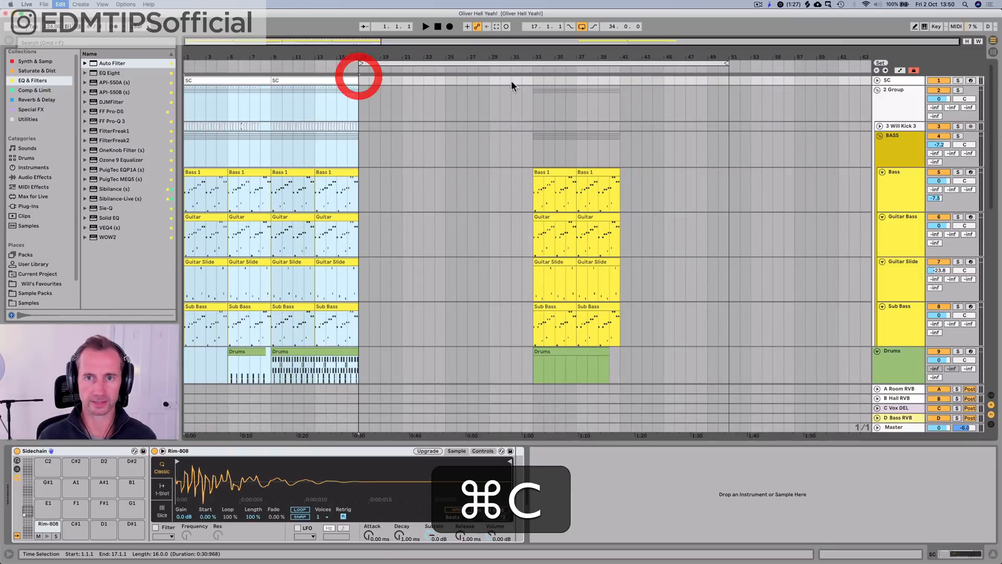
click(619, 81)
key(super+v)
scroll(621, 89, down, 10)
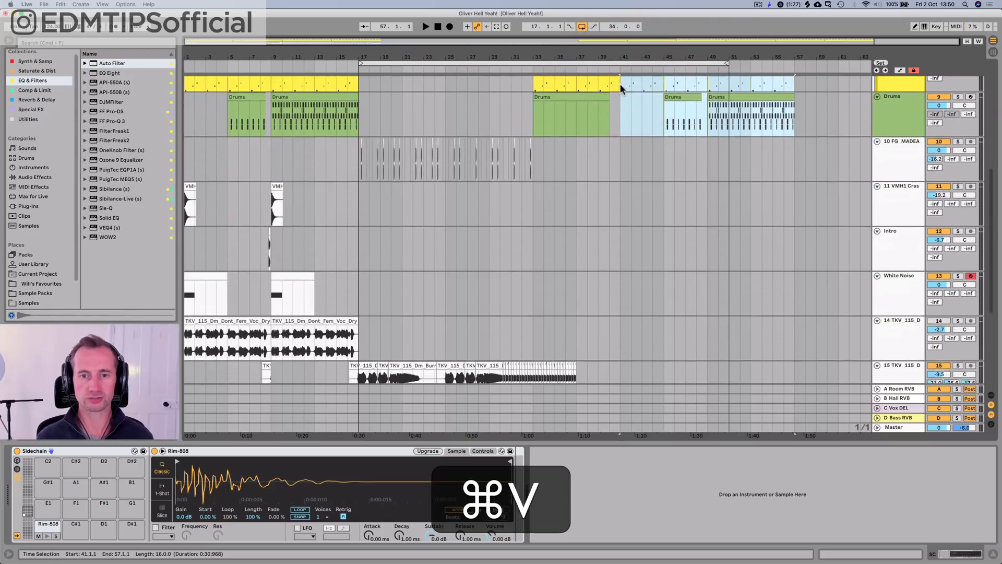
Step: Copy the main vocal clip on track 14 to bar 29 and play from about bar 27 with looping turned off
drag(253, 204, 552, 217)
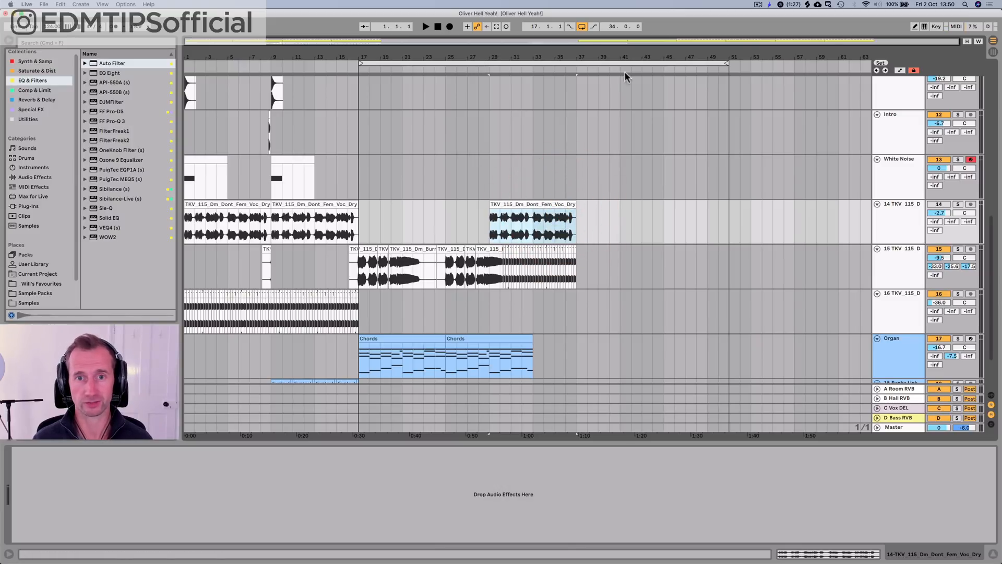
click(582, 27)
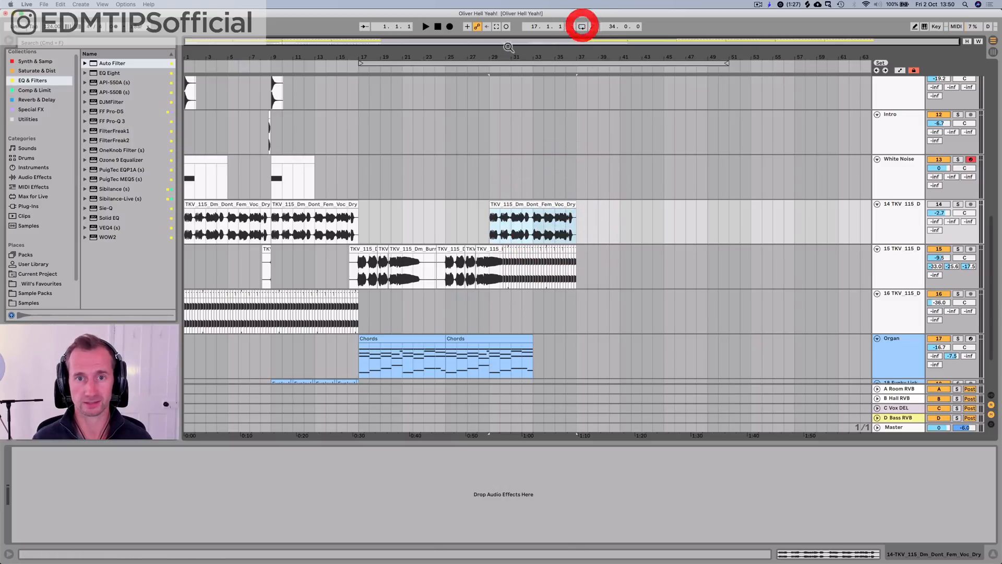
click(476, 66)
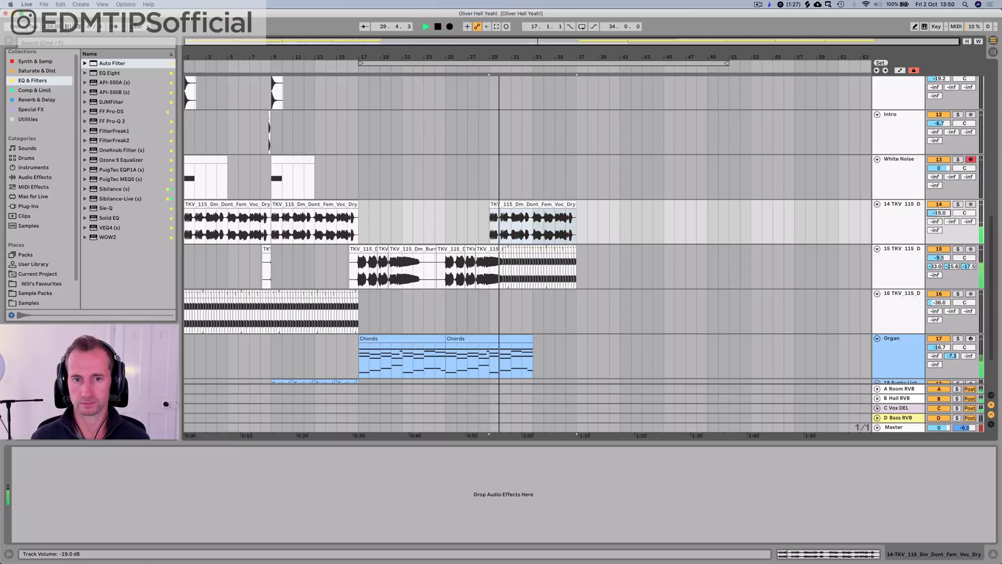
Step: Move the copied vocal clip on track 14 to start at bar 33 and set that track's volume to -8.7 dB
click(612, 213)
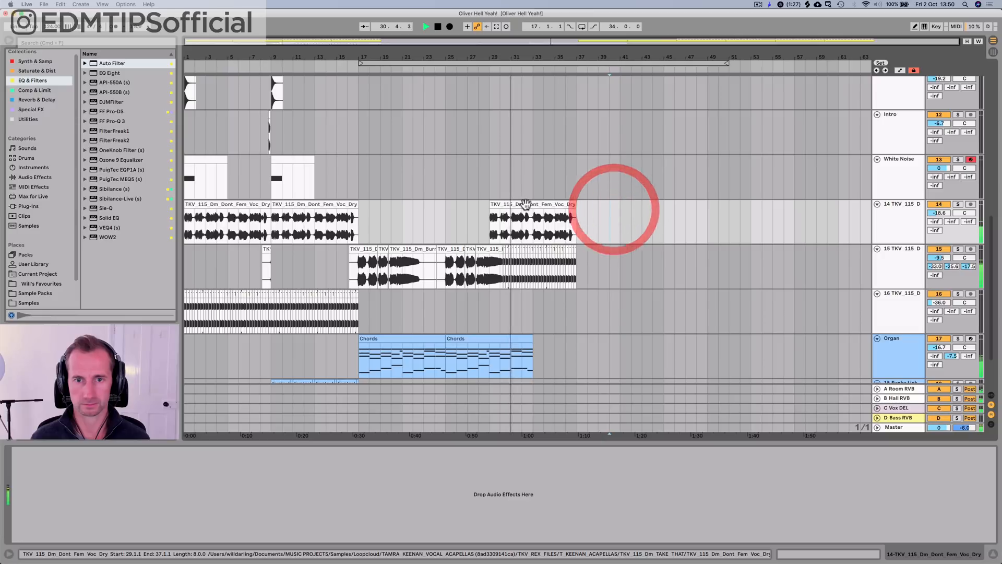
drag(523, 208, 569, 208)
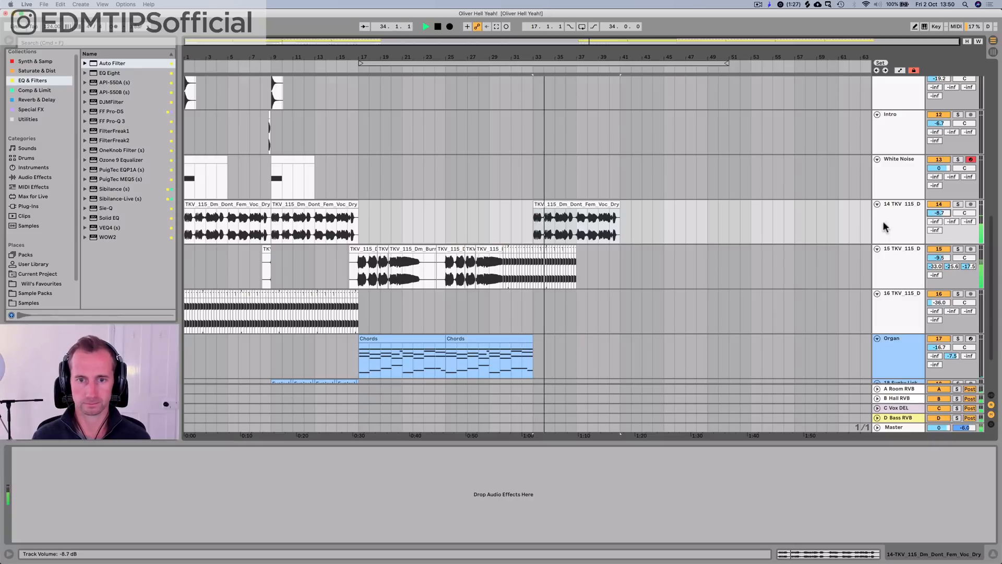
key(space)
Step: Duplicate the last four bars of chopped vocal on track 15, extending the chops to bar 41
click(881, 271)
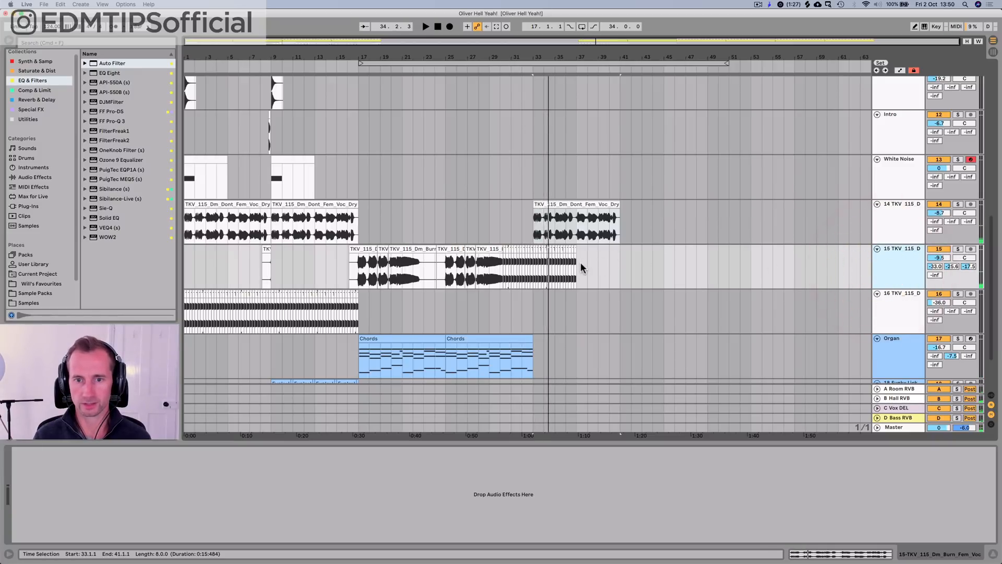
click(576, 267)
key(super+d)
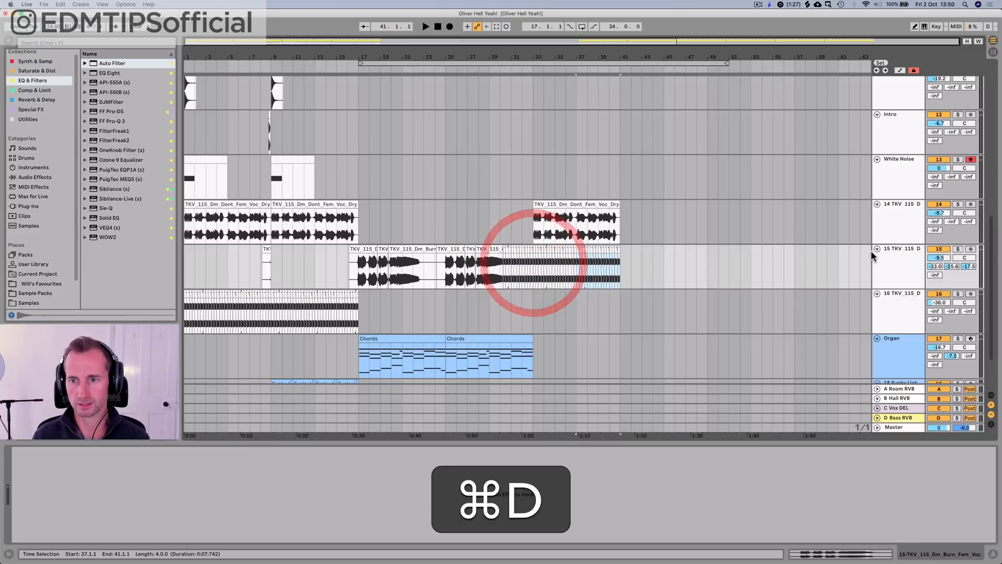
Step: Add a Reverb to track 15 and automate its Dry/Wet in a new lane, rising from 0% near bar 30 to 100% at bar 41
click(37, 99)
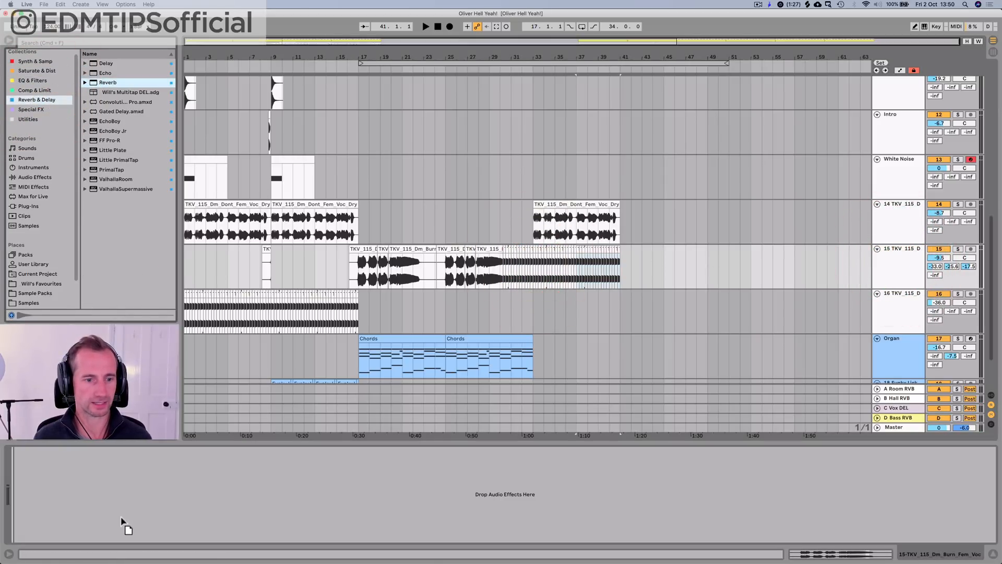
drag(121, 521, 113, 520)
right_click(249, 533)
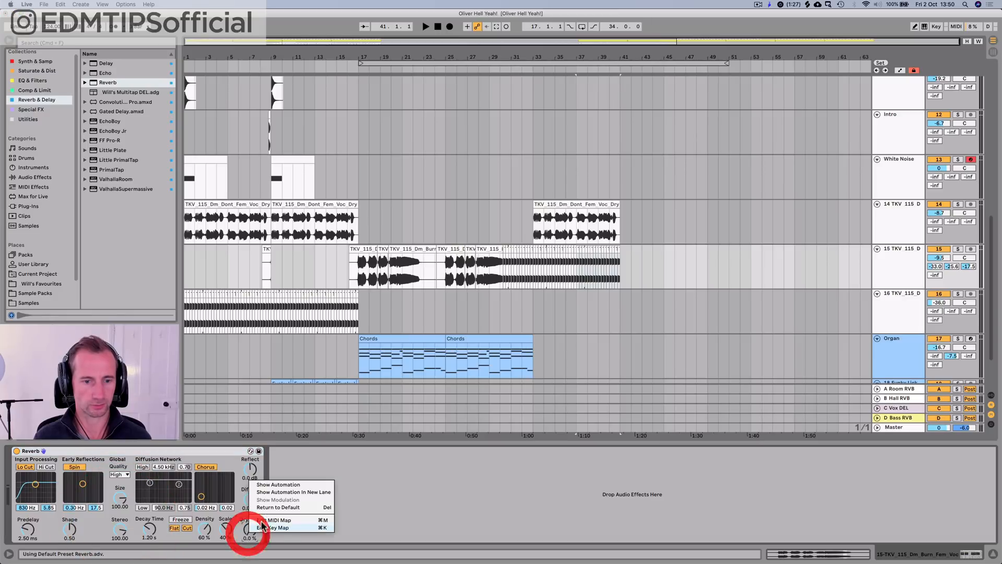
click(279, 490)
click(502, 313)
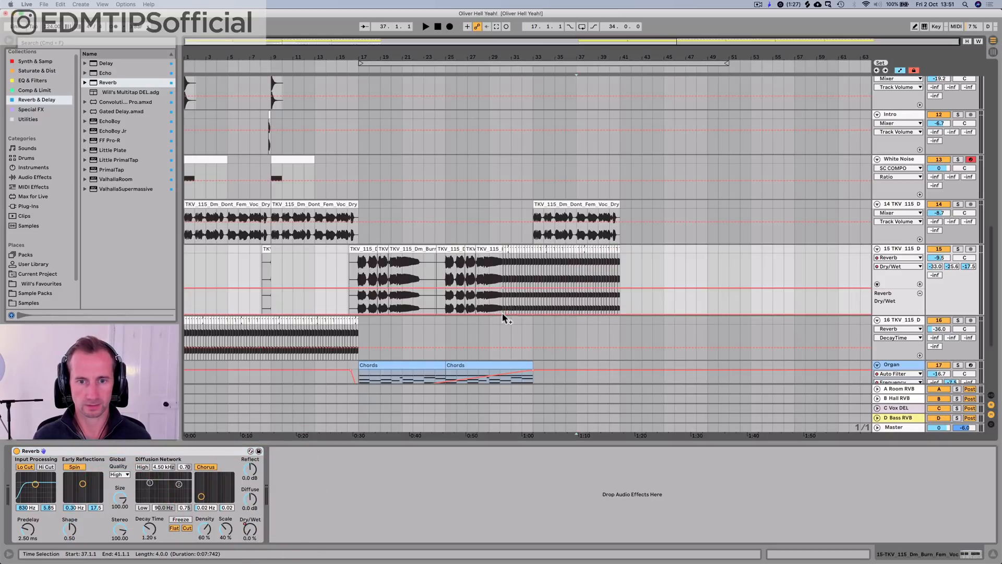
drag(621, 314, 620, 287)
Step: Play the chopped vocals' reverb build from about bar 30 and set the Reverb's decay time to 2.20 s
key(space)
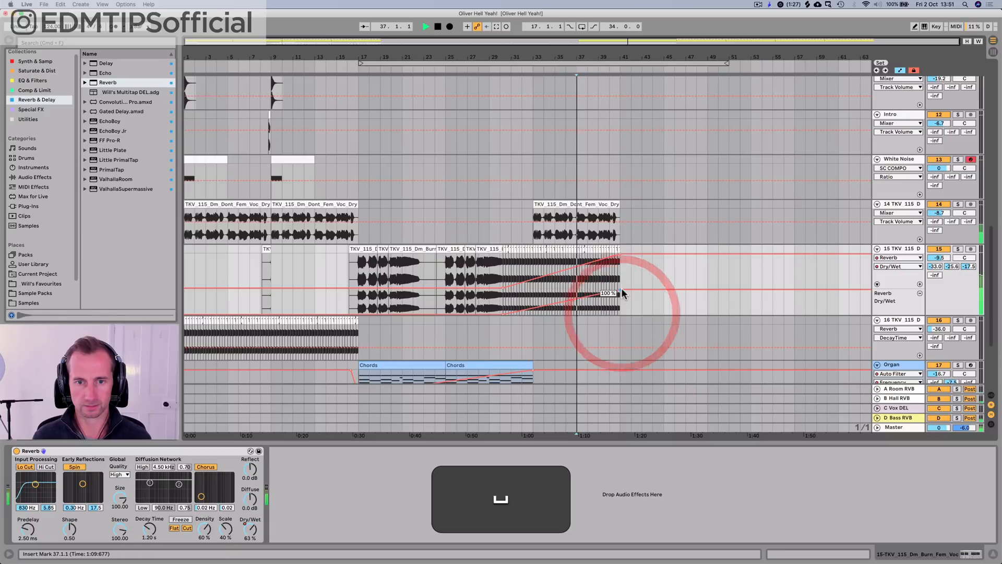
click(498, 68)
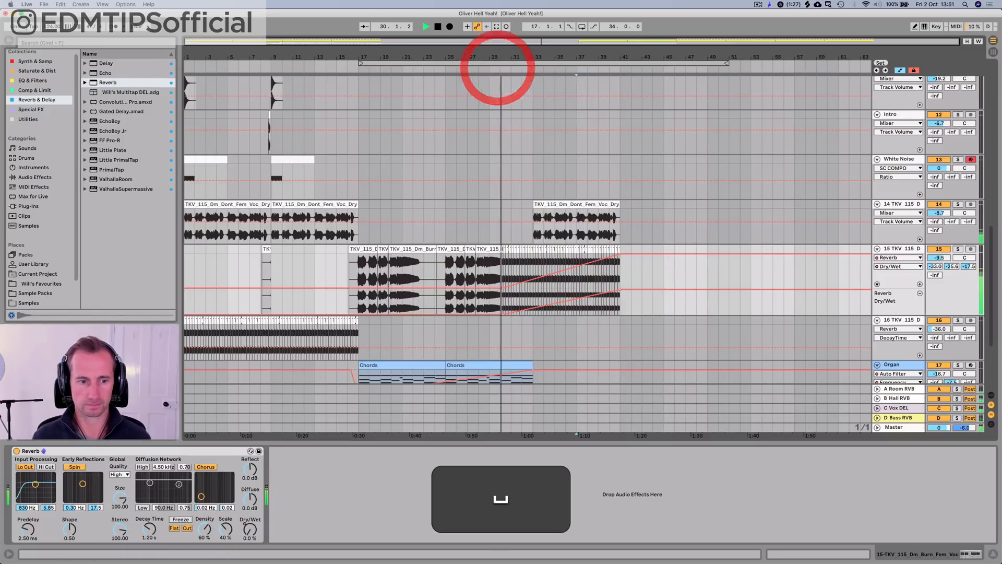
drag(149, 529, 150, 522)
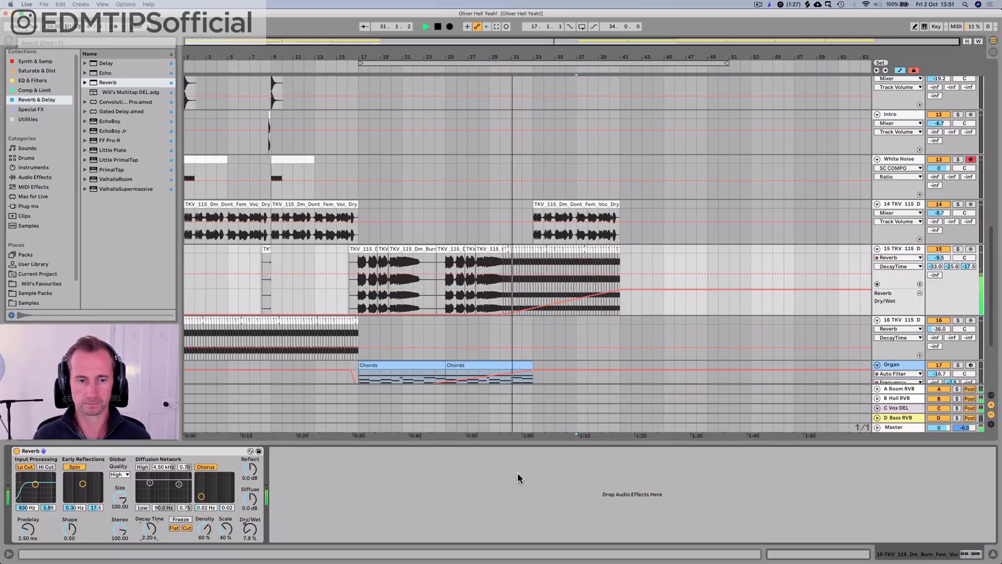
Step: Automate the Reverb's Diffuse Level in a new lane from 0 dB near bar 34 to -30 dB at bar 41, and raise the decay time to about 4.76 s
right_click(249, 499)
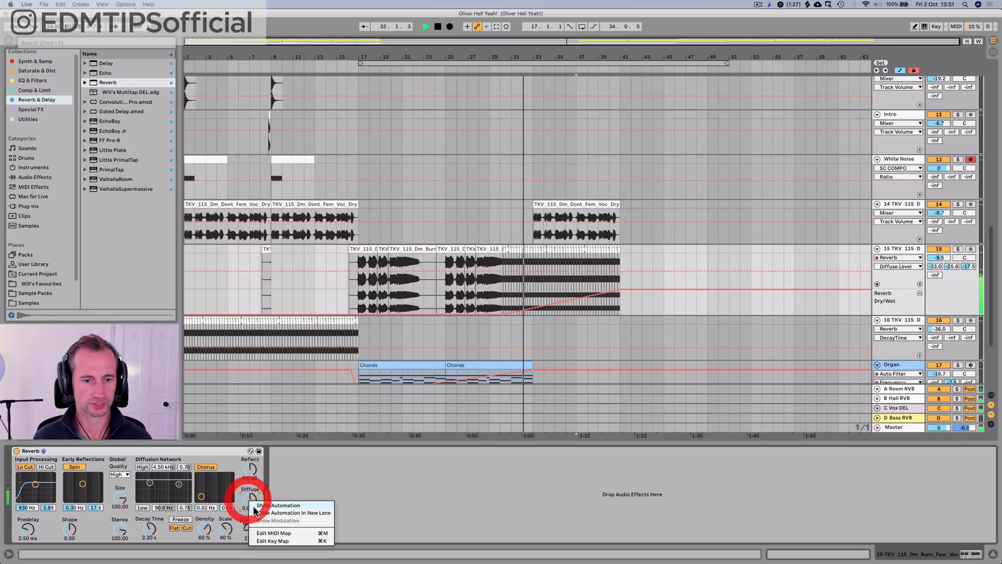
click(256, 519)
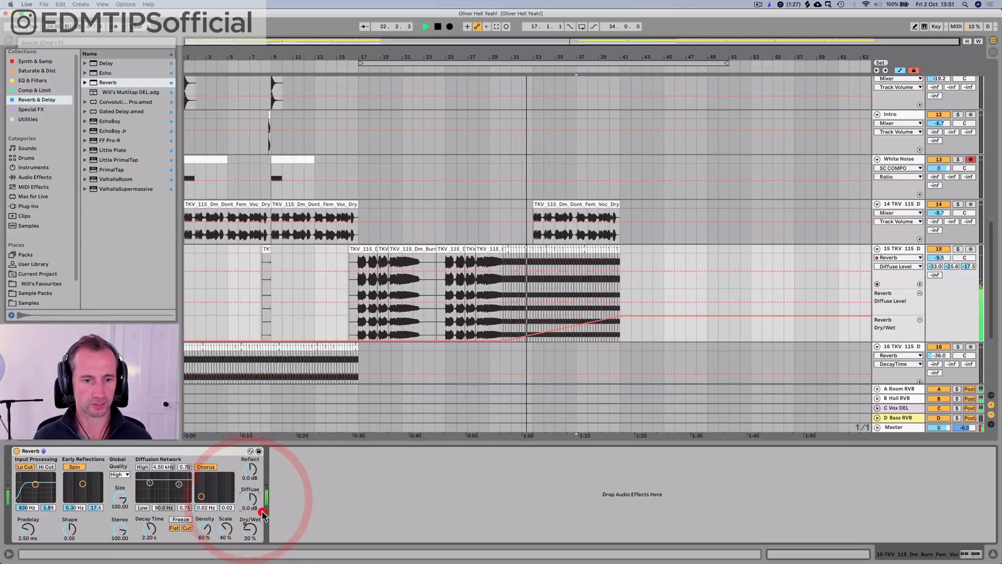
click(546, 299)
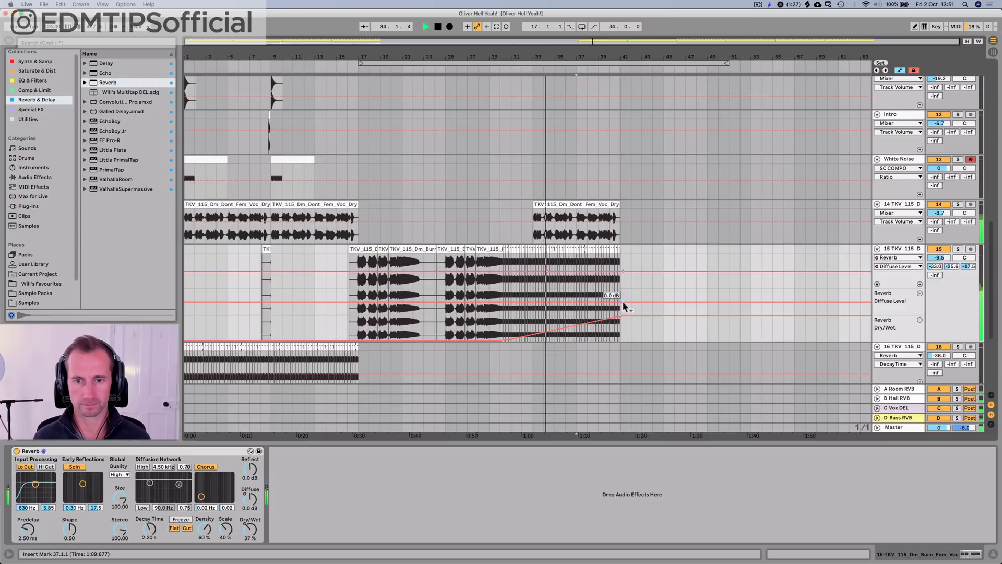
drag(622, 302, 621, 313)
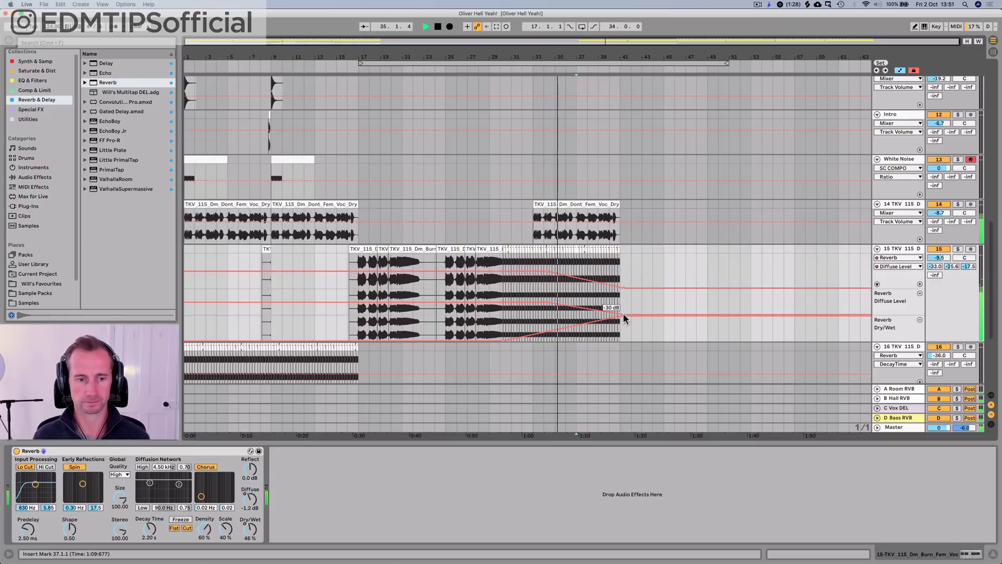
drag(153, 524, 153, 501)
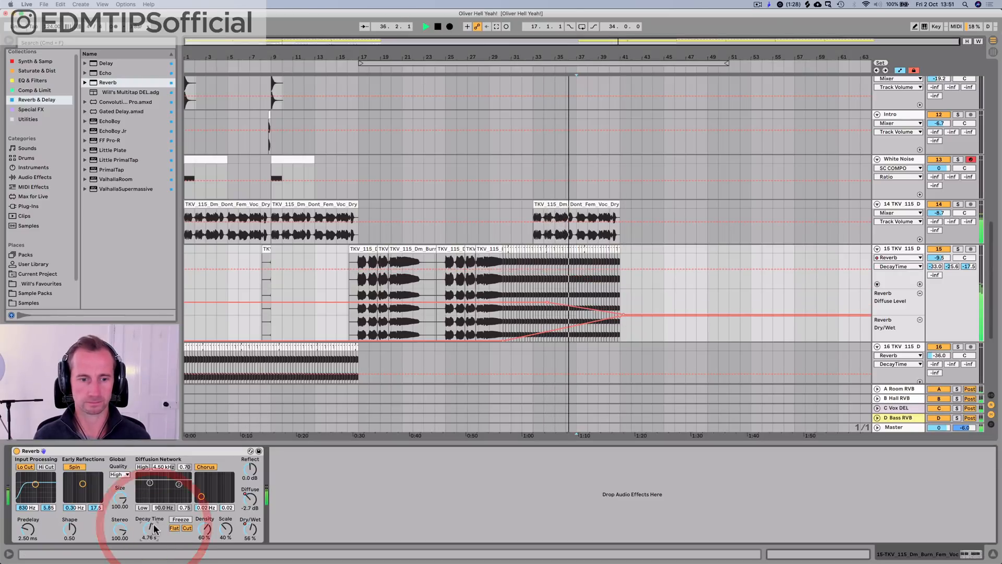
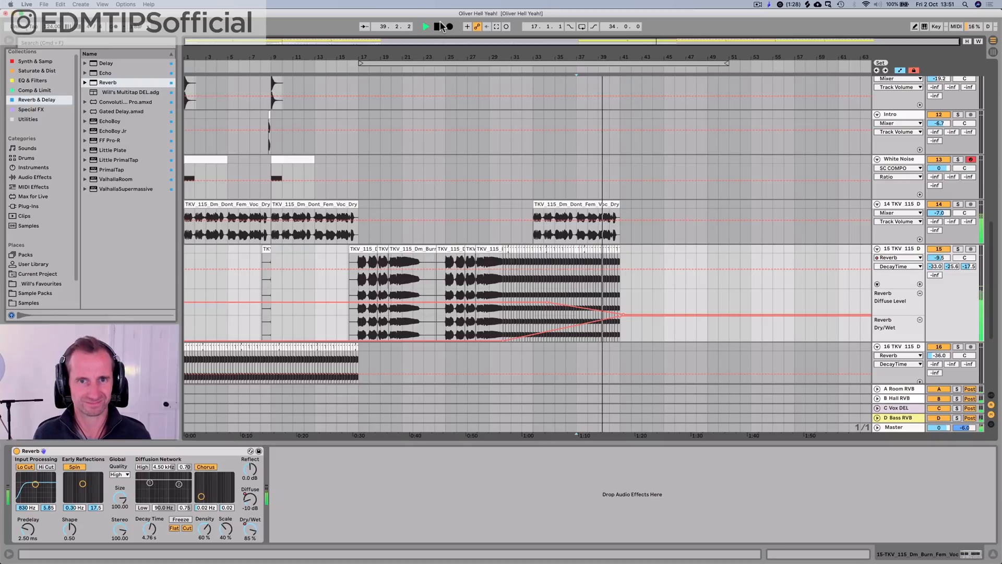
Step: Shape the BASS Auto Filter frequency automation to rise sharply from late bar 40, with a drop to 26 Hz at bar 41
scroll(674, 183, up, 10)
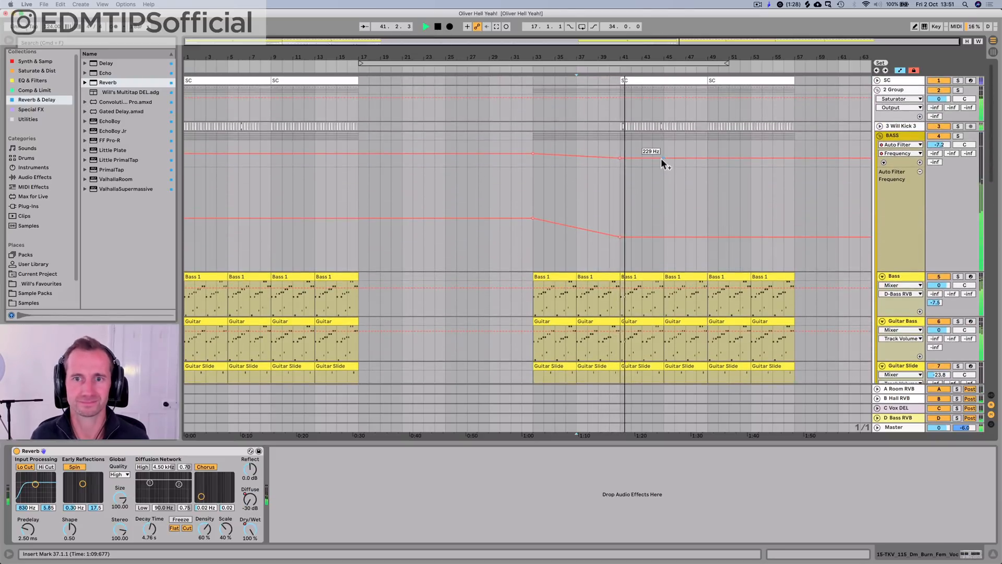
key(space)
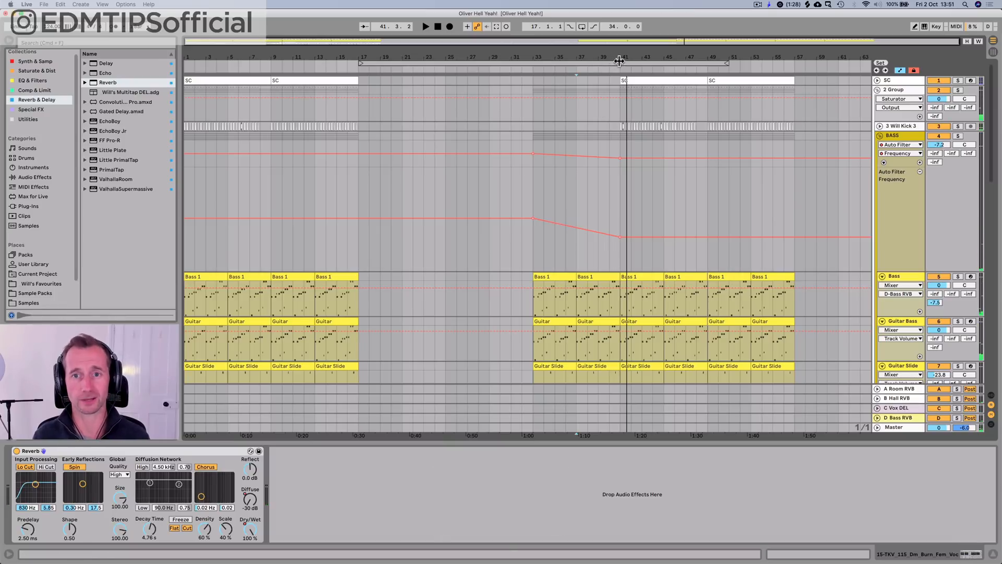
drag(619, 61, 597, 167)
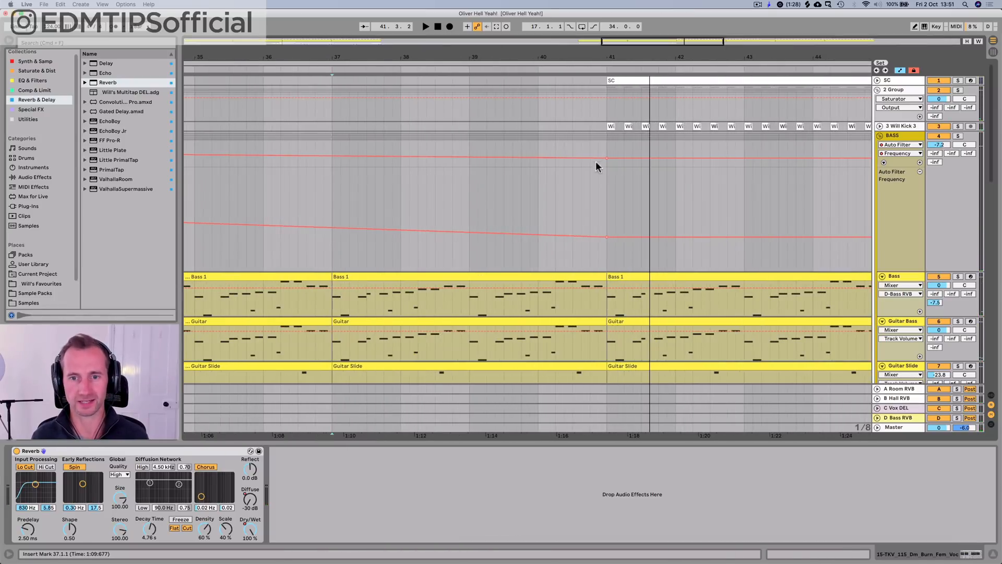
click(578, 236)
drag(588, 235, 606, 174)
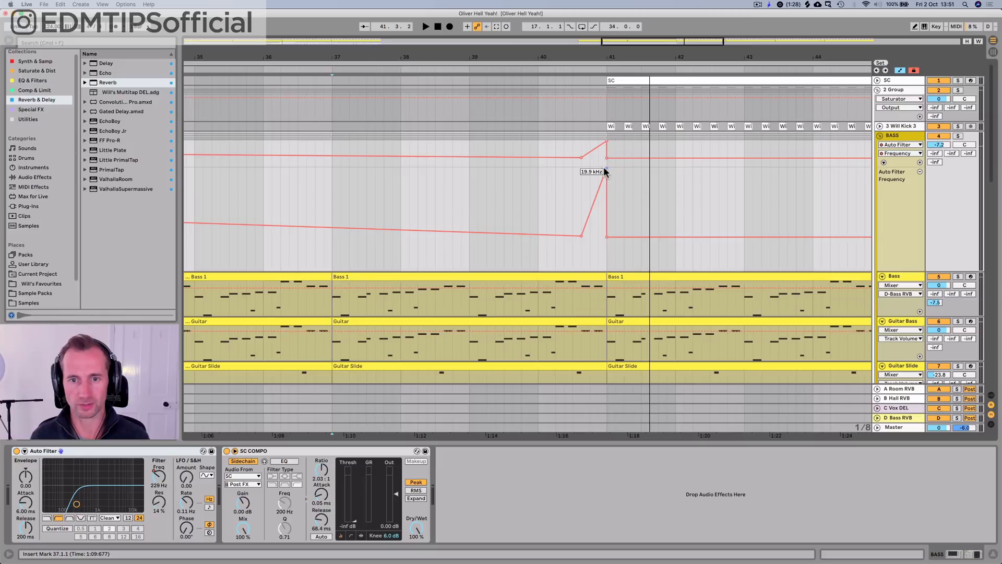
click(540, 235)
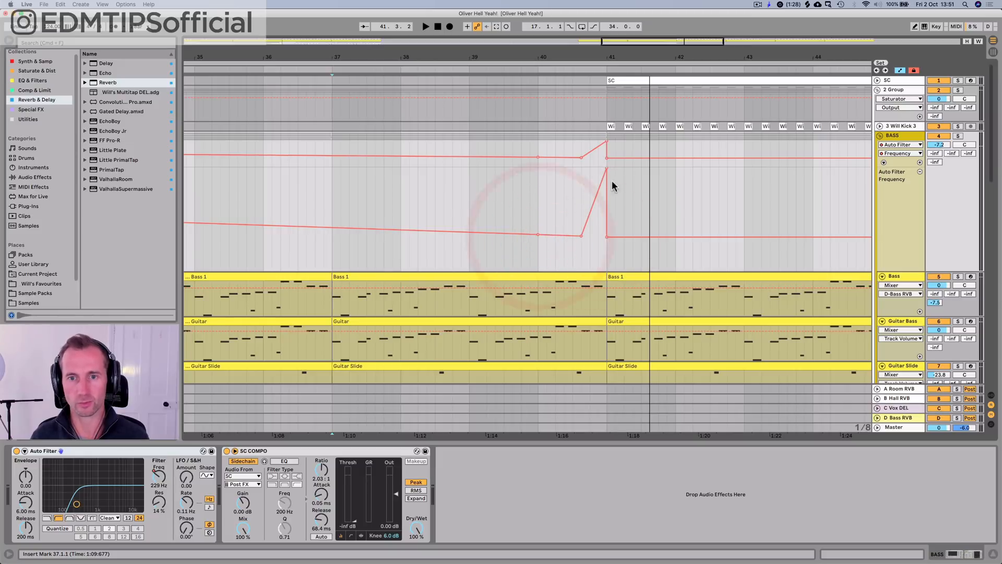
key(super+z)
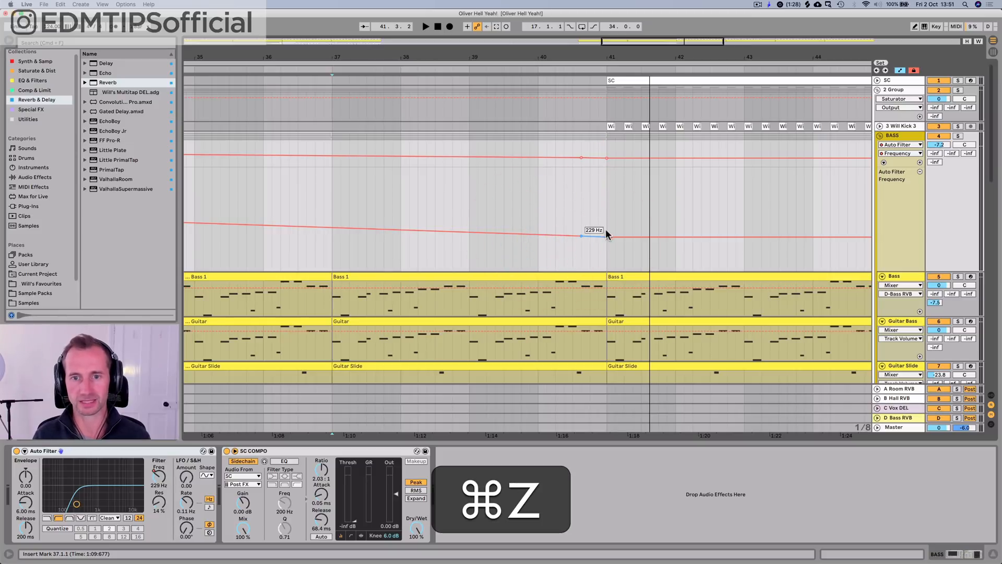
drag(614, 238, 606, 270)
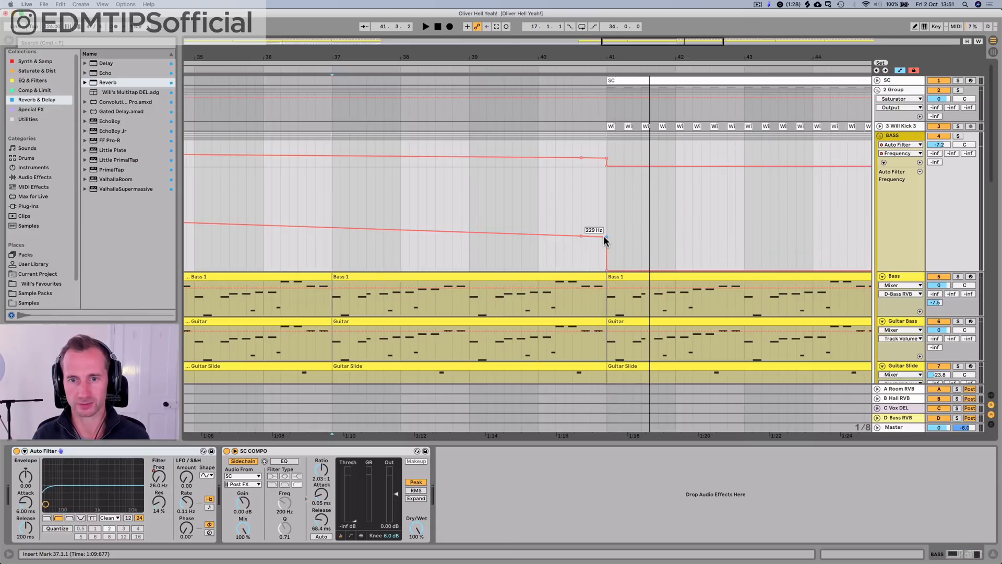
drag(606, 236, 606, 213)
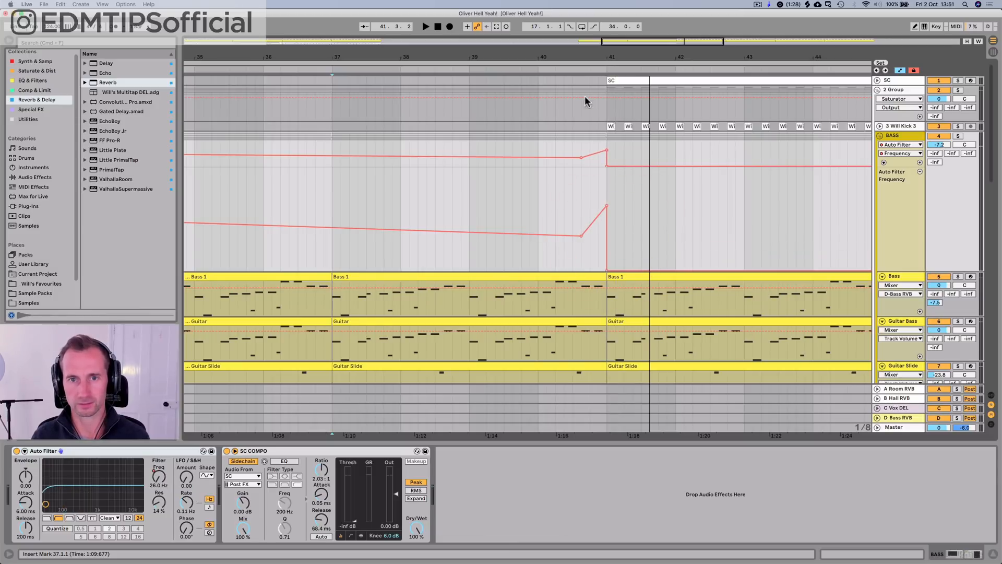
Step: Move the start of the BASS filter's sharp rise back to bar 40 and play the transition from about bar 39
click(517, 74)
click(509, 63)
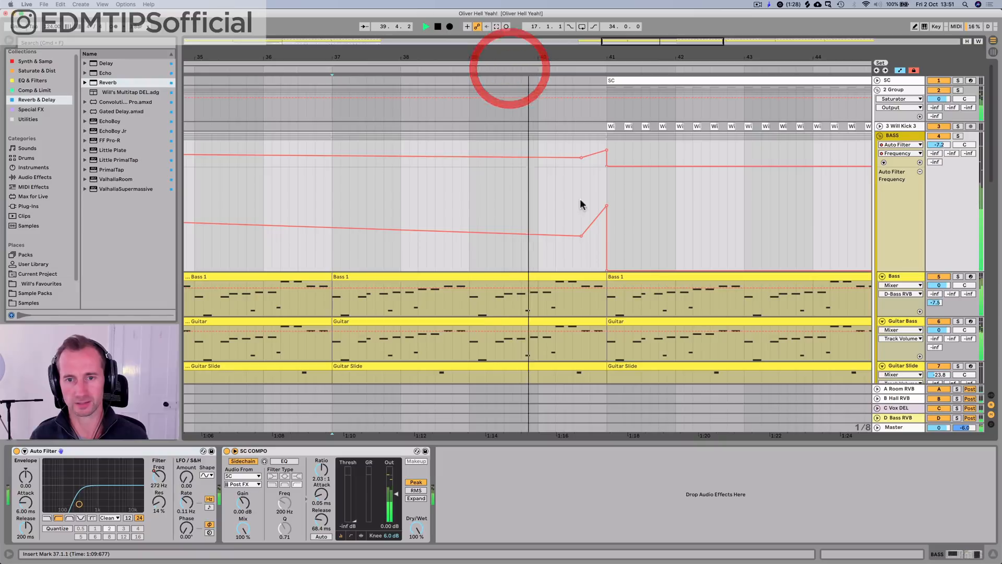
click(566, 233)
click(581, 235)
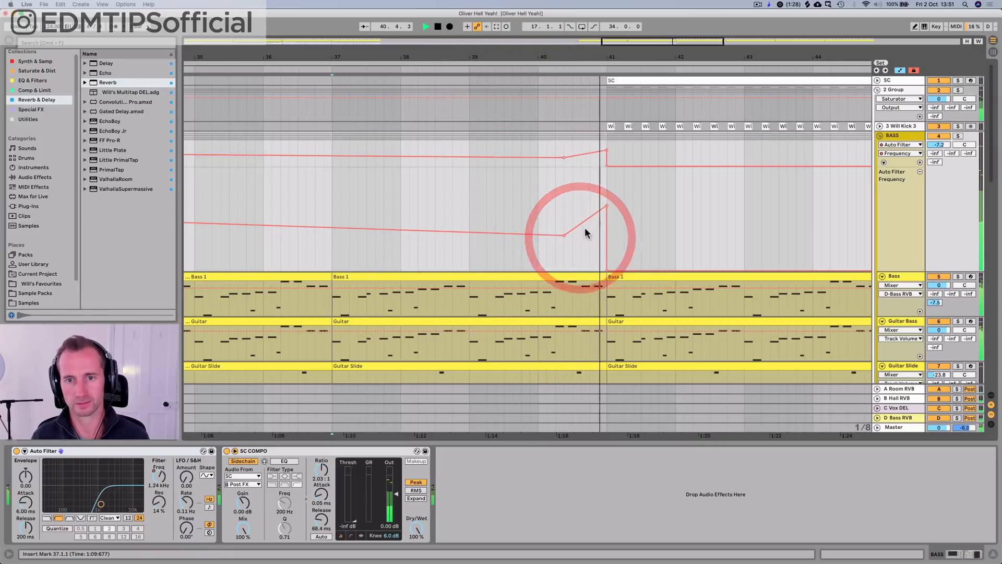
key(space)
drag(564, 235, 537, 234)
click(489, 70)
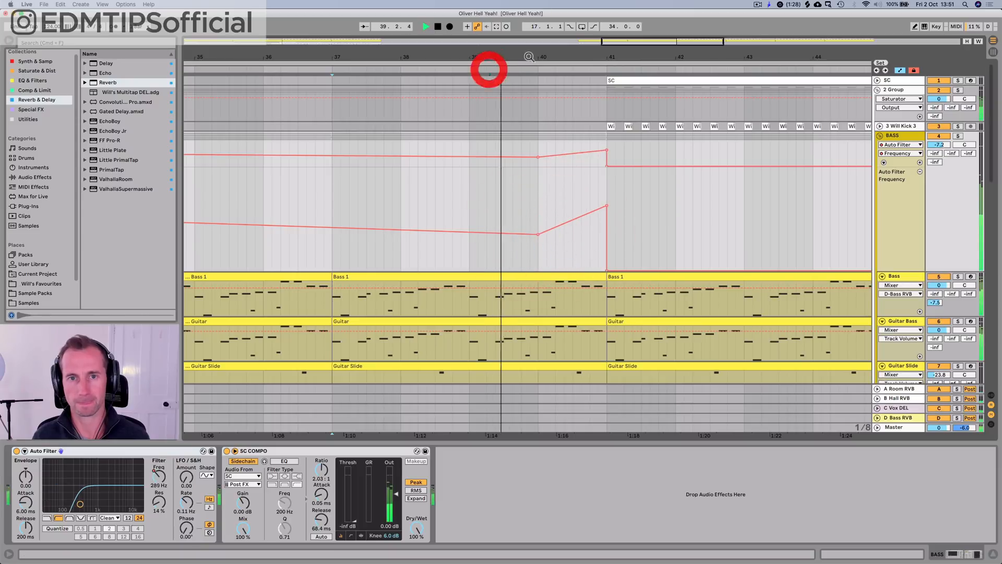
drag(530, 57, 529, 8)
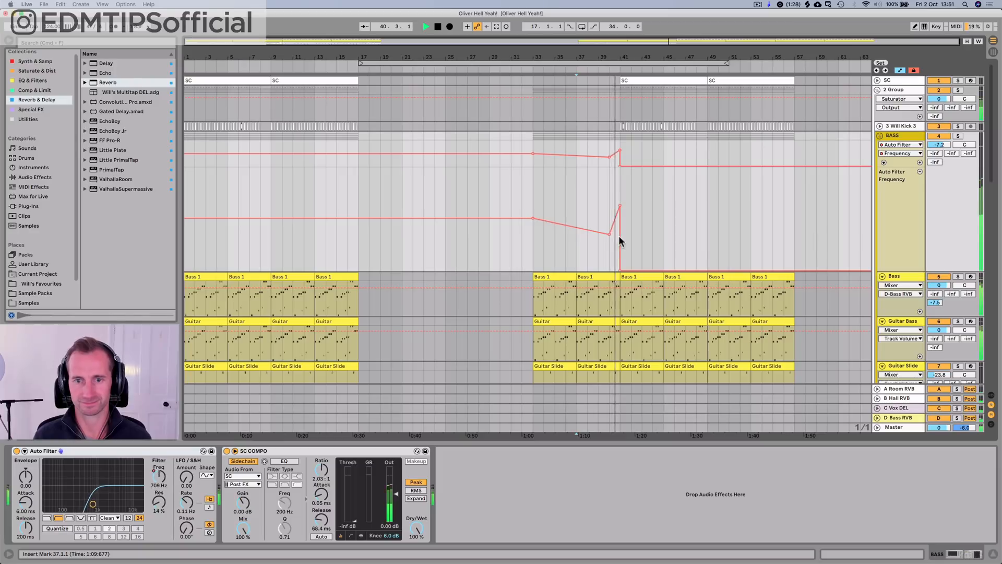
scroll(632, 204, down, 10)
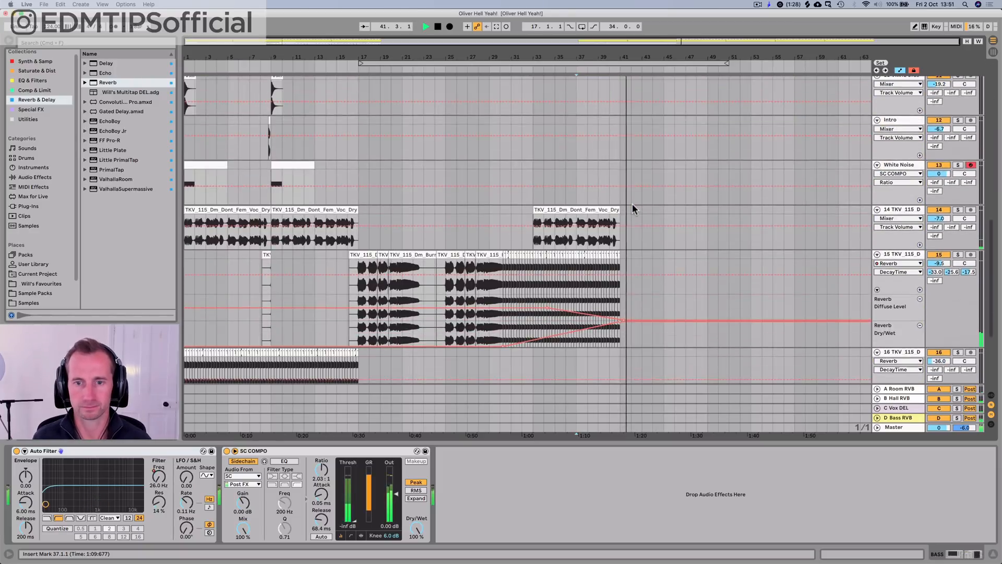
key(space)
Step: Add a Reverb before the Auto Filter on the BASS group, set its Dry/Wet to 0% and show that automation in a new lane
drag(357, 215, 183, 214)
scroll(835, 195, up, 10)
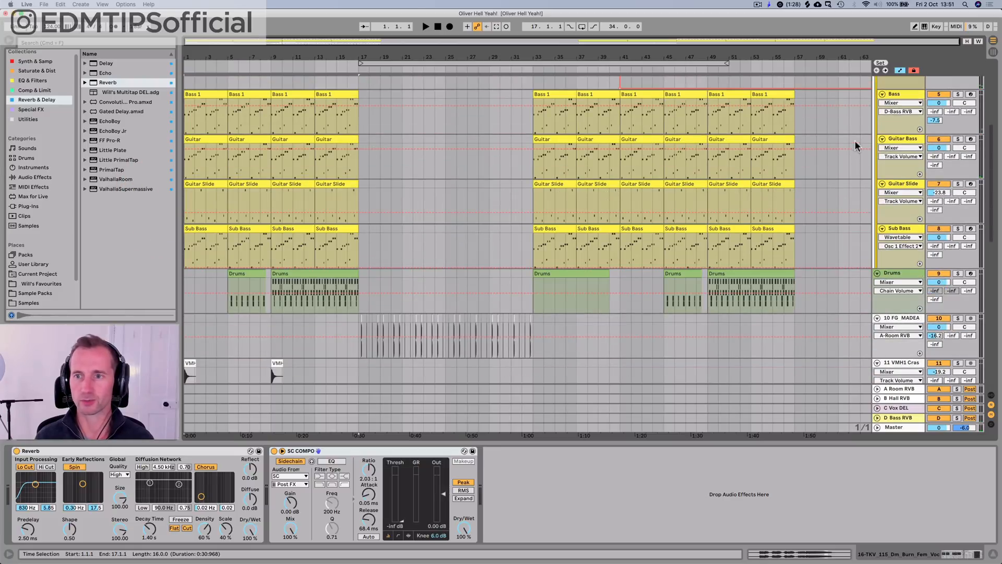
scroll(876, 144, up, 5)
click(921, 139)
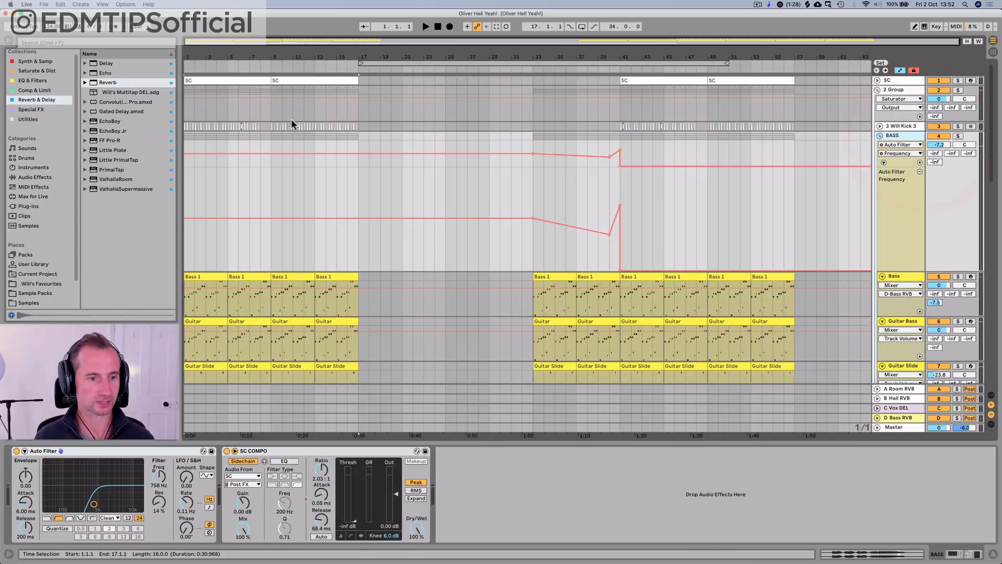
click(97, 83)
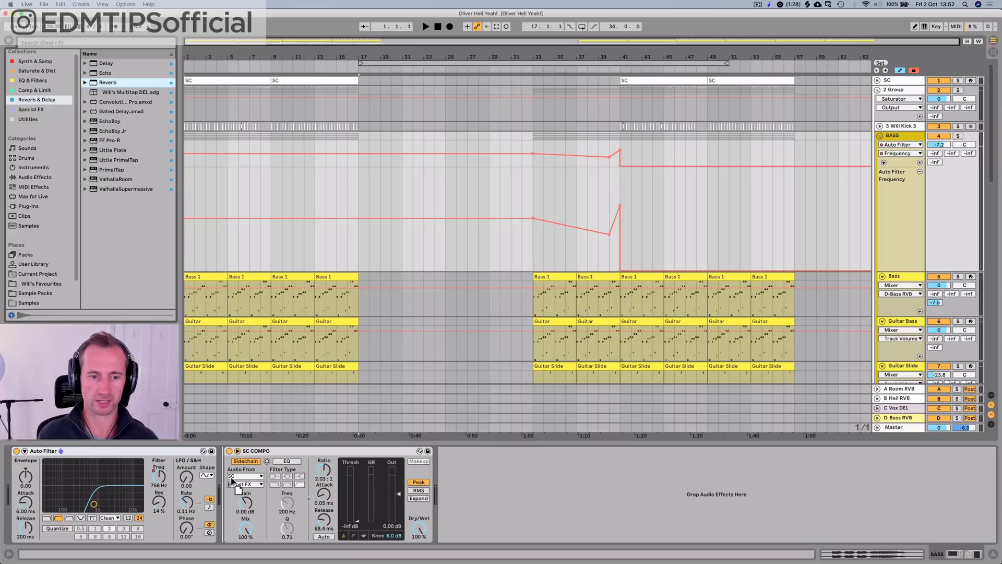
drag(46, 484, 47, 488)
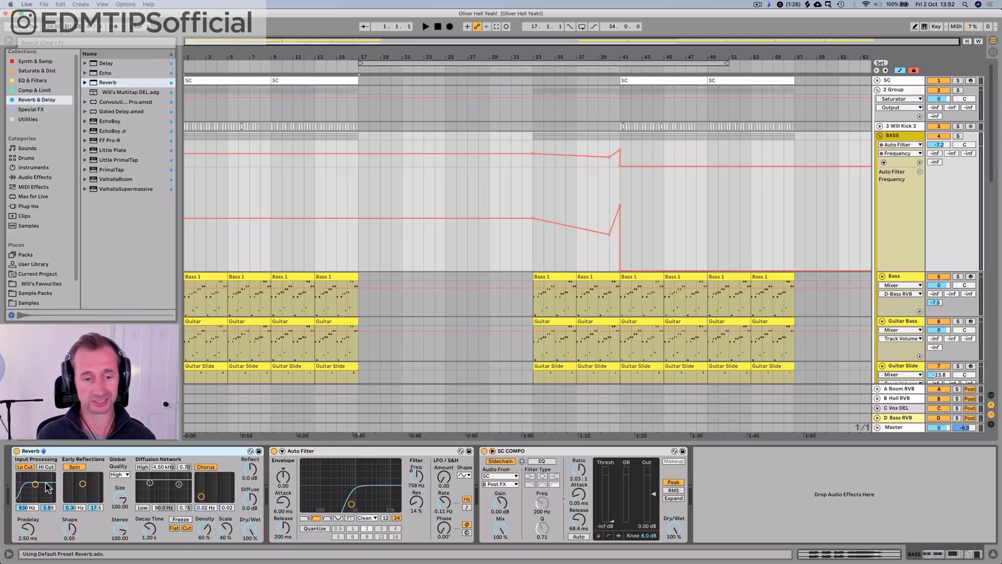
drag(247, 529, 247, 545)
right_click(247, 528)
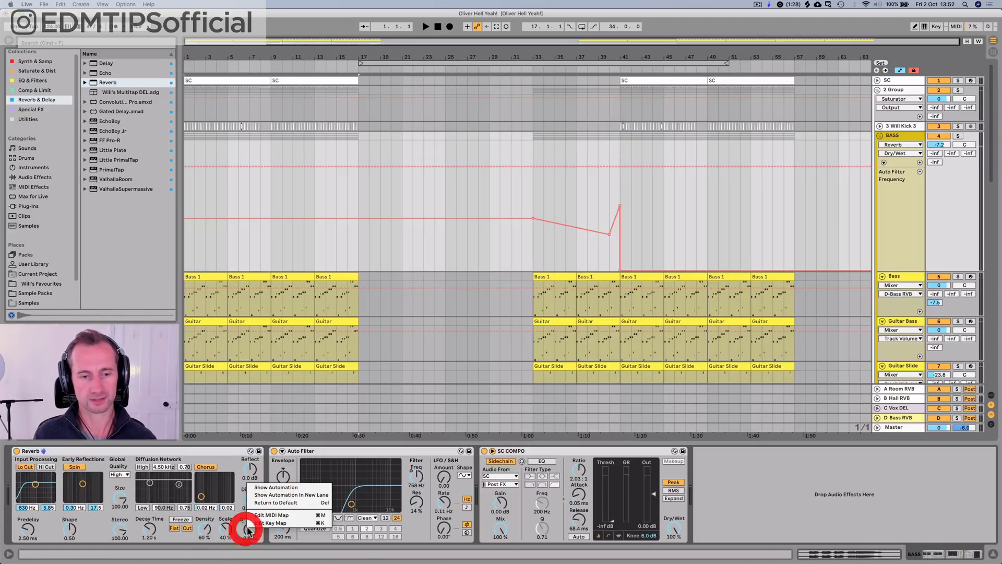
click(282, 494)
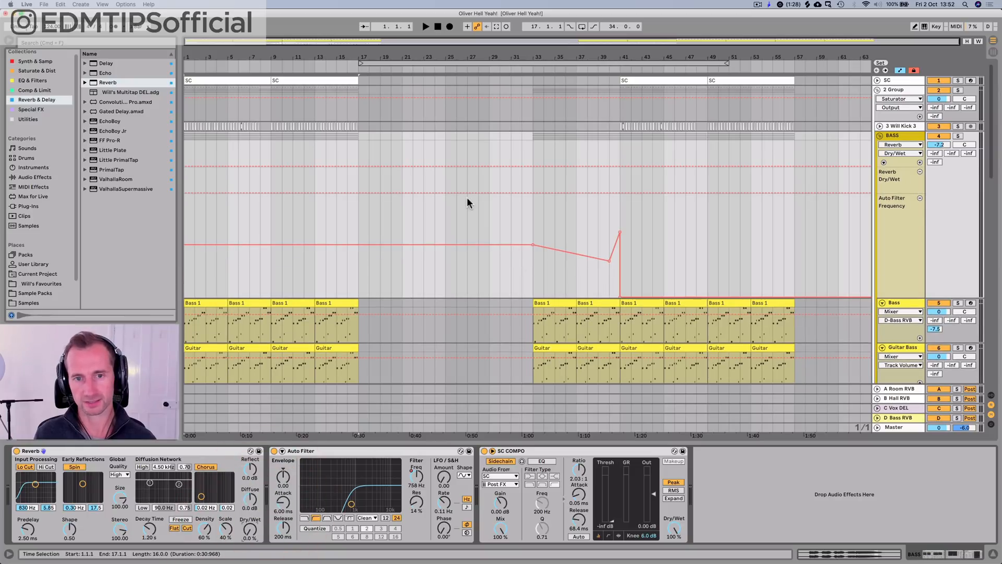
Step: Automate the BASS Reverb's Dry/Wet to rise from 0% at bar 33 to a peak at bar 41, returning immediately to 0%, while playing the build-up
click(530, 189)
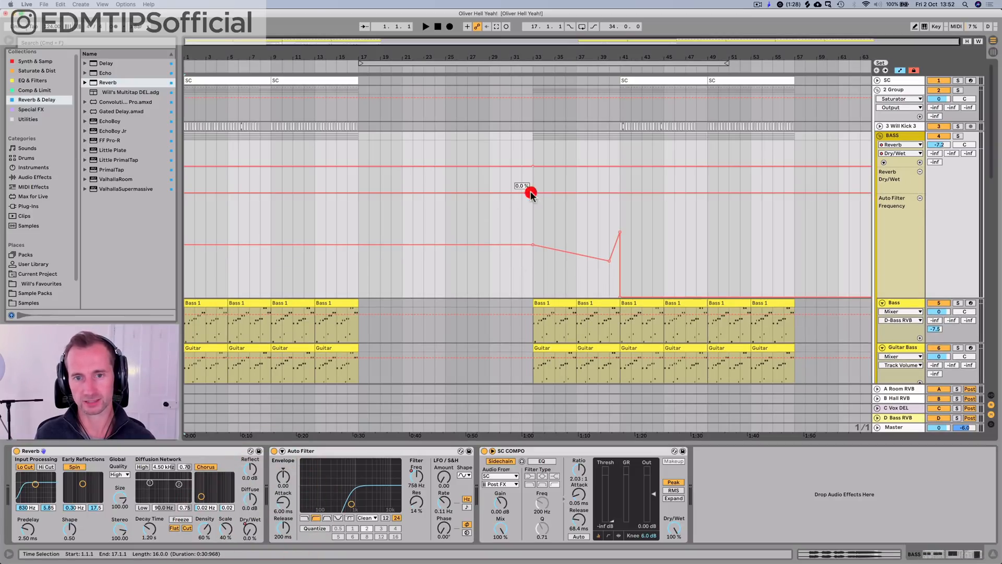
key(space)
click(619, 190)
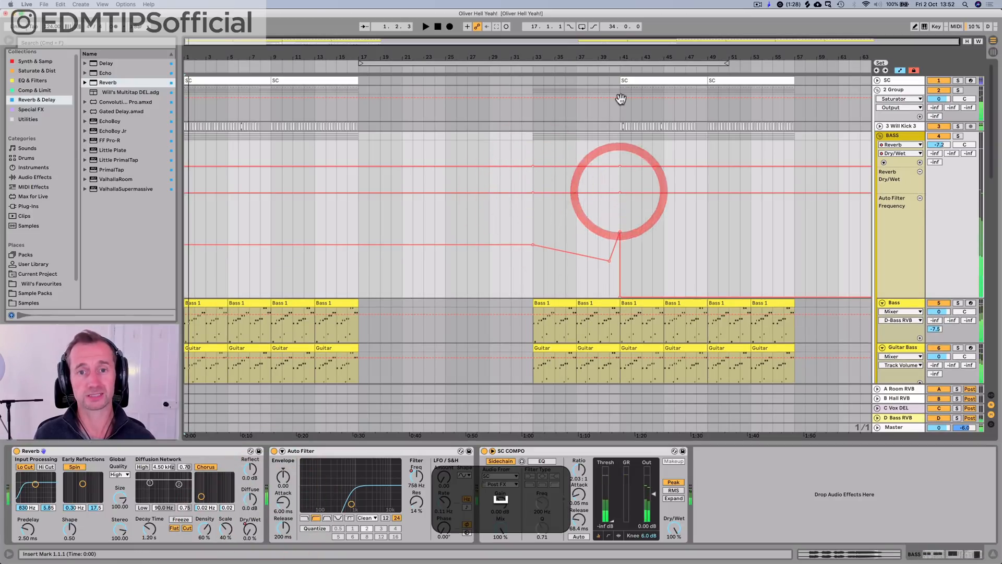
click(529, 70)
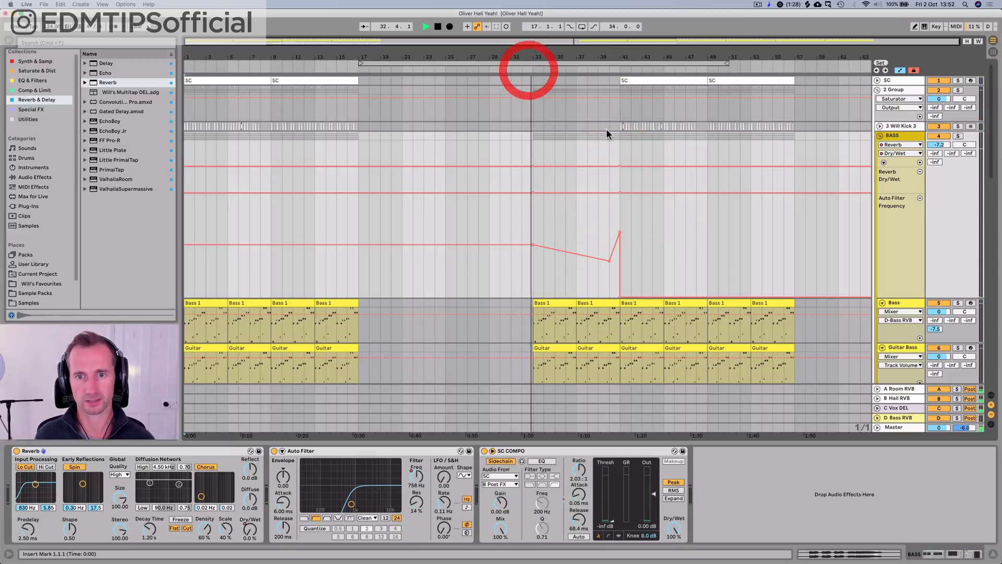
click(612, 192)
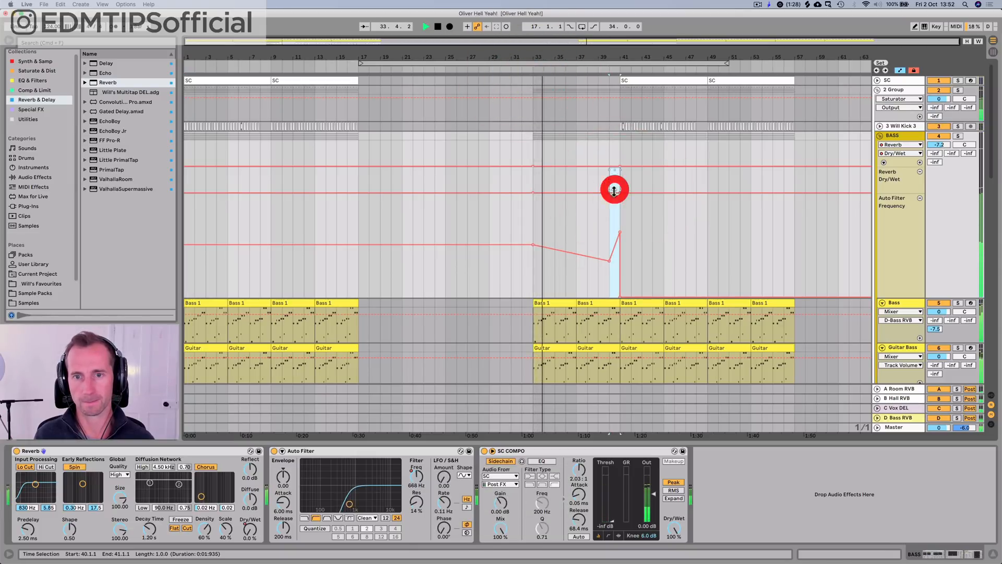
click(608, 192)
drag(599, 190, 619, 178)
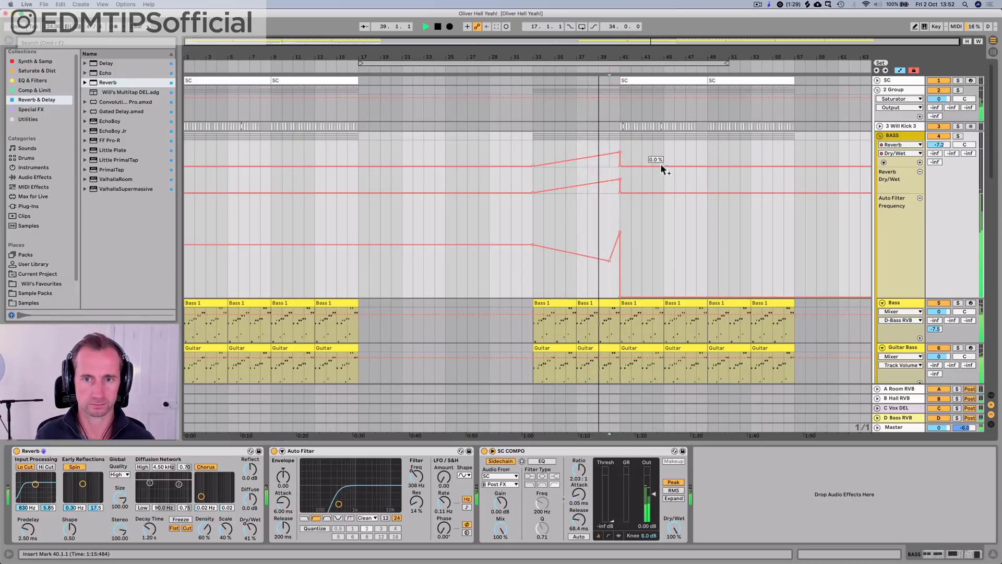
drag(620, 178, 620, 178)
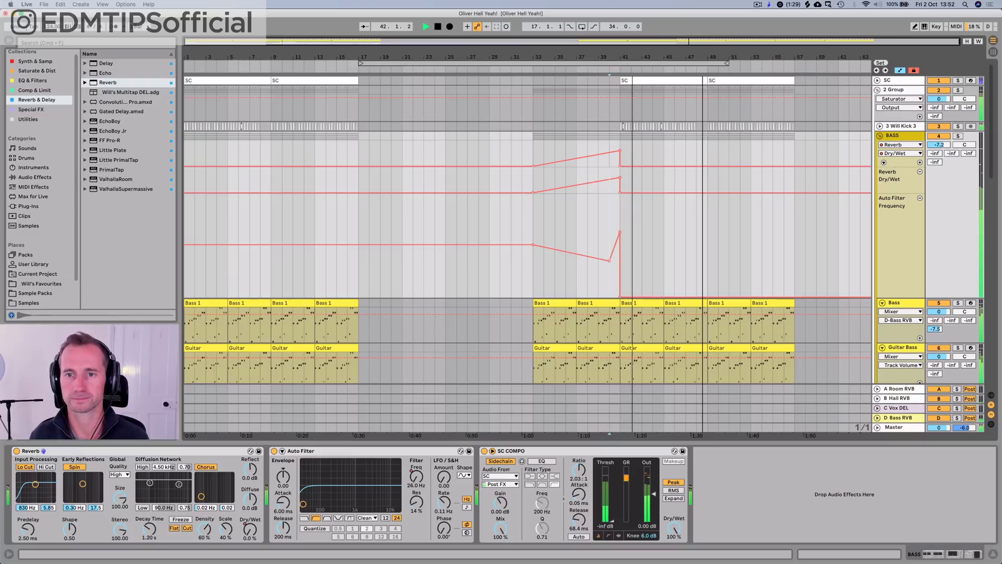
key(space)
Step: Fold the BASS group, 2 Group and track 10 to review the arrangement, and play a short passage from about bar 5
click(880, 135)
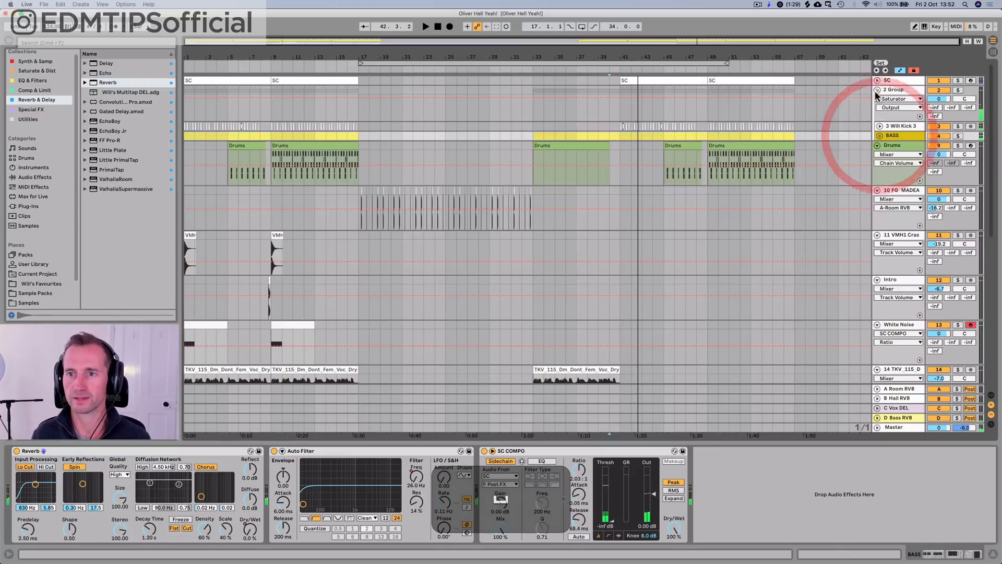
click(877, 90)
scroll(753, 207, down, 10)
scroll(752, 207, up, 8)
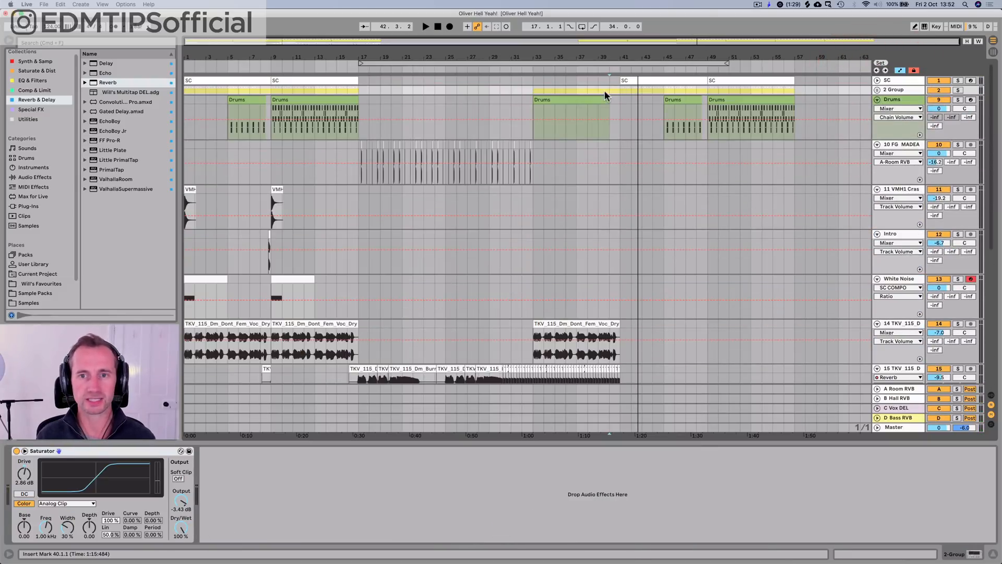
click(231, 63)
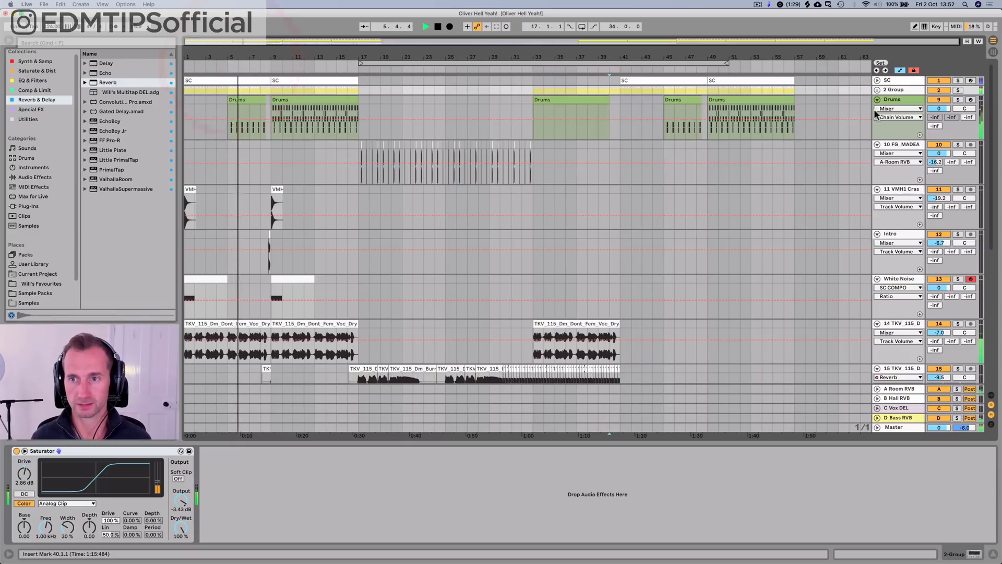
key(space)
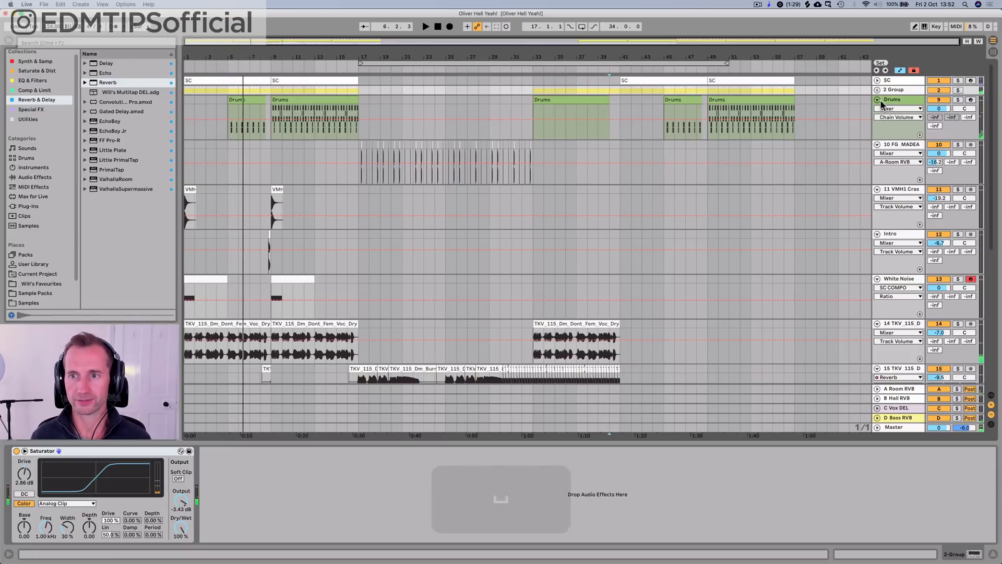
click(881, 99)
click(877, 145)
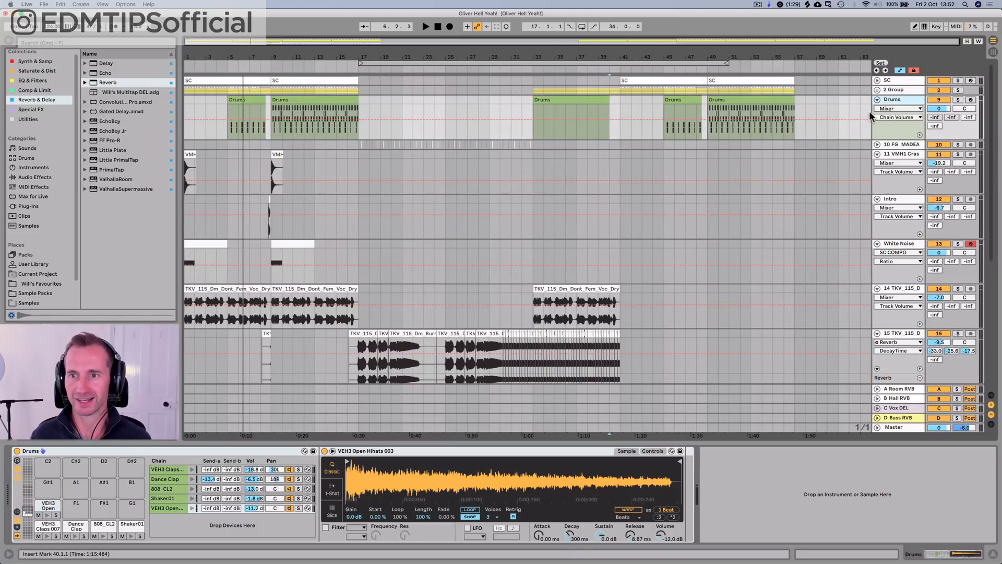
Step: Unfold the BASS group and automate its filter frequency from the minimum at bar 17 up to 758 Hz at bar 20, checking playback from bar 40
click(877, 90)
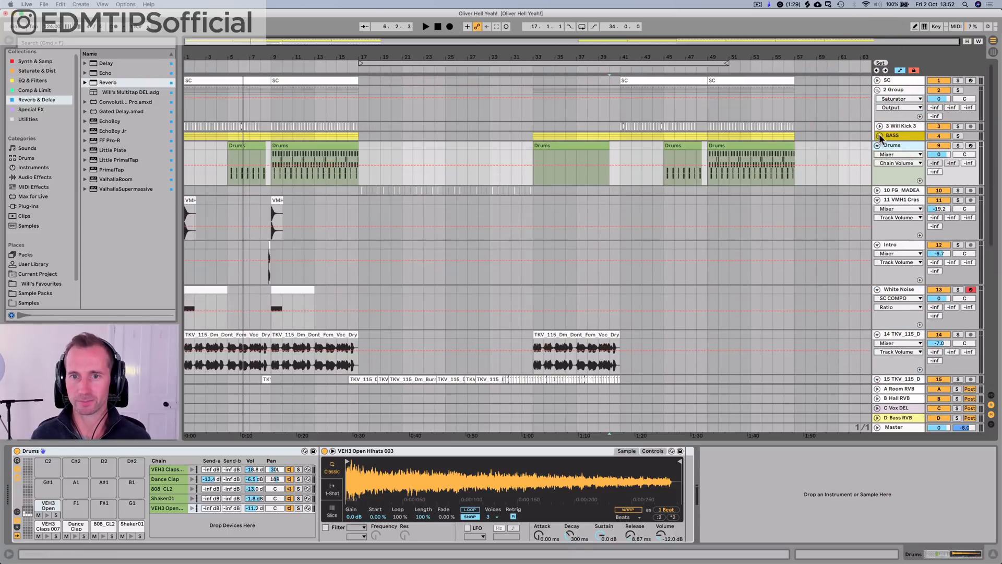
click(880, 136)
click(893, 135)
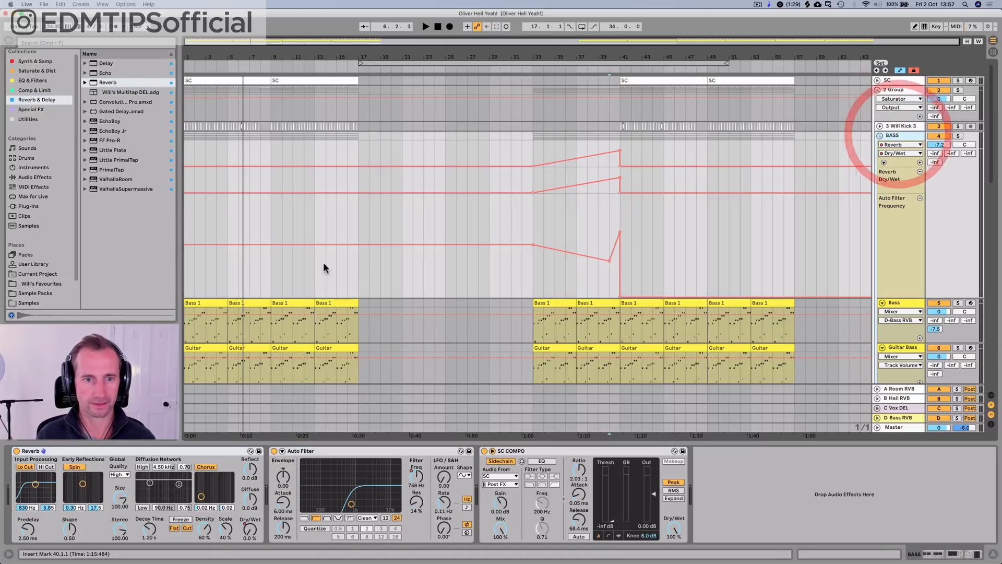
click(391, 244)
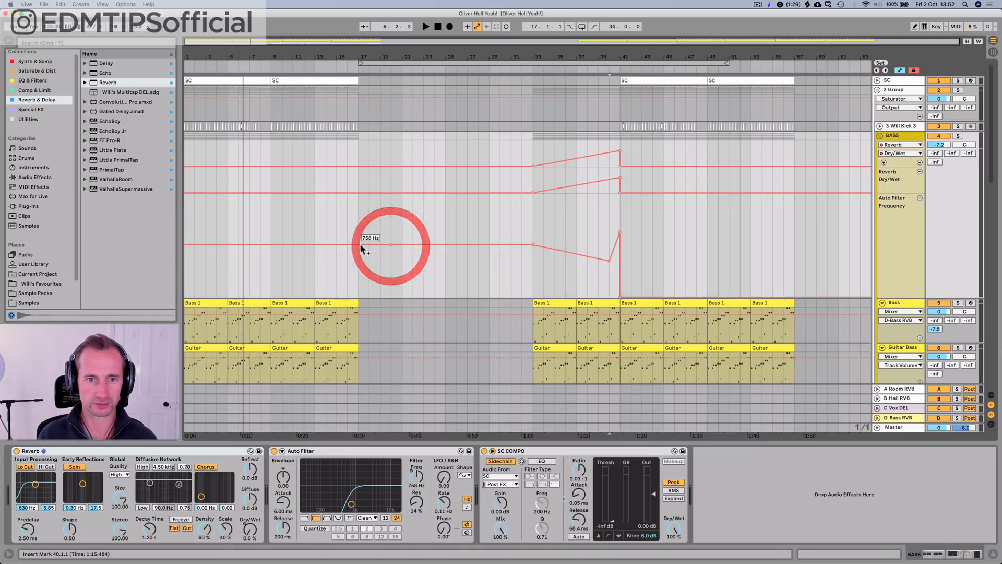
drag(359, 245, 358, 297)
key(space)
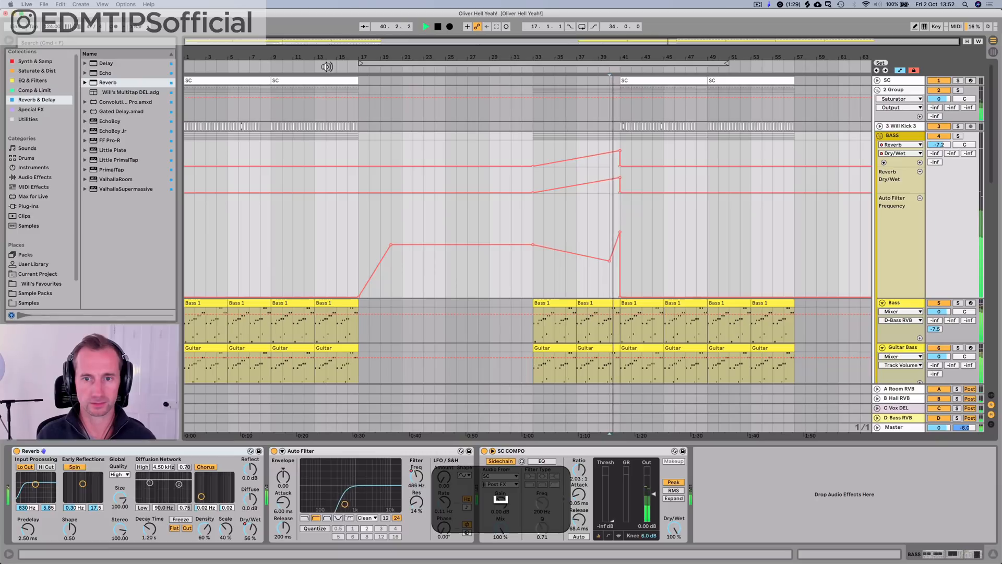
key(space)
key(space)
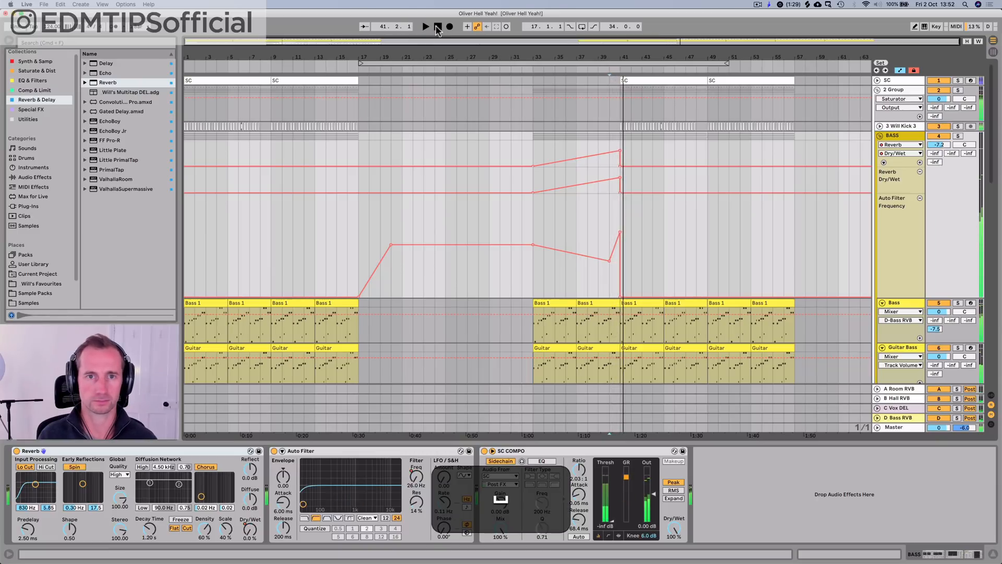
Step: Lower the D Bass RVB return's volume to -12.7 dB while playing the arrangement from the beginning
scroll(298, 217, down, 15)
scroll(305, 206, up, 6)
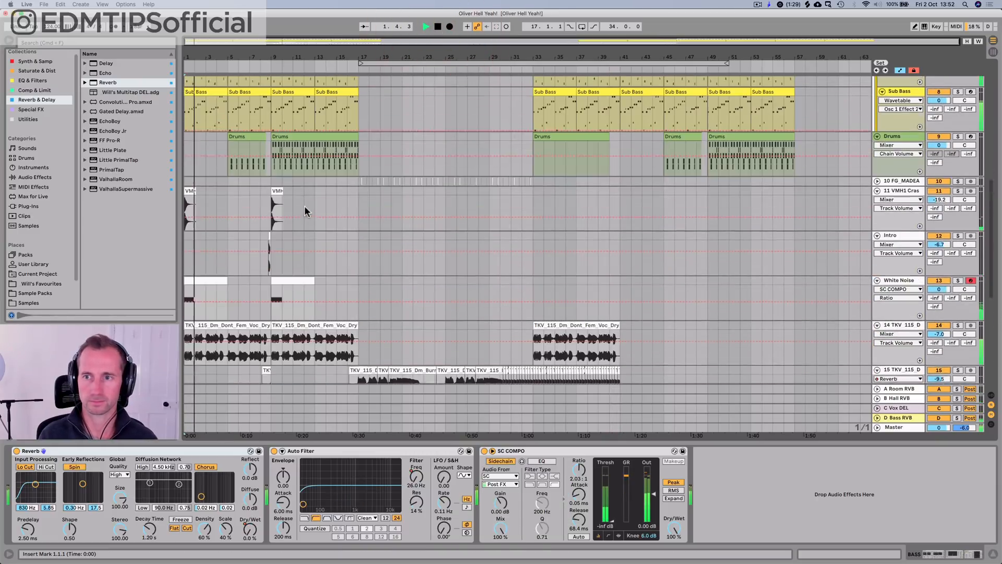
key(Tab)
drag(923, 306, 924, 318)
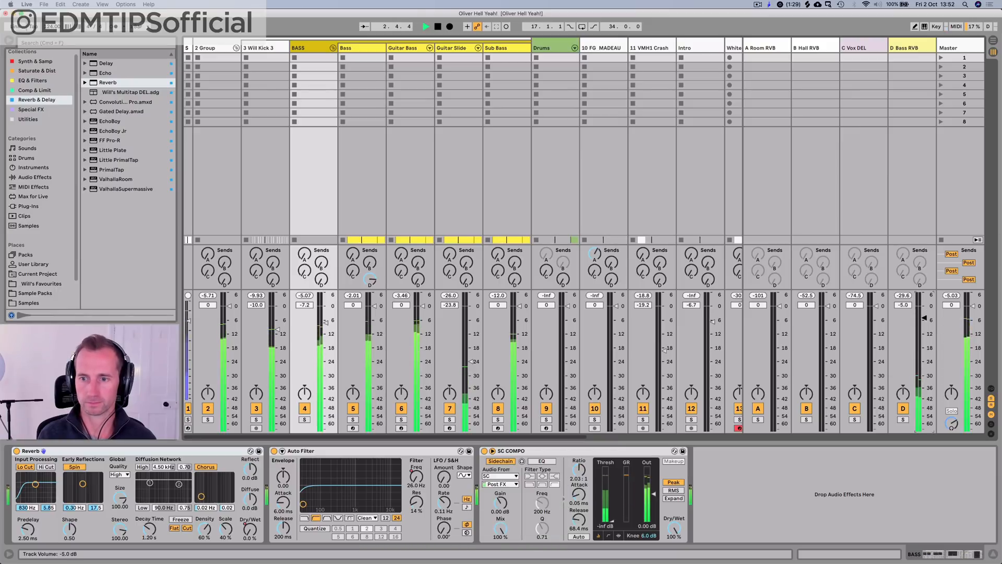
drag(923, 429, 924, 428)
key(Tab)
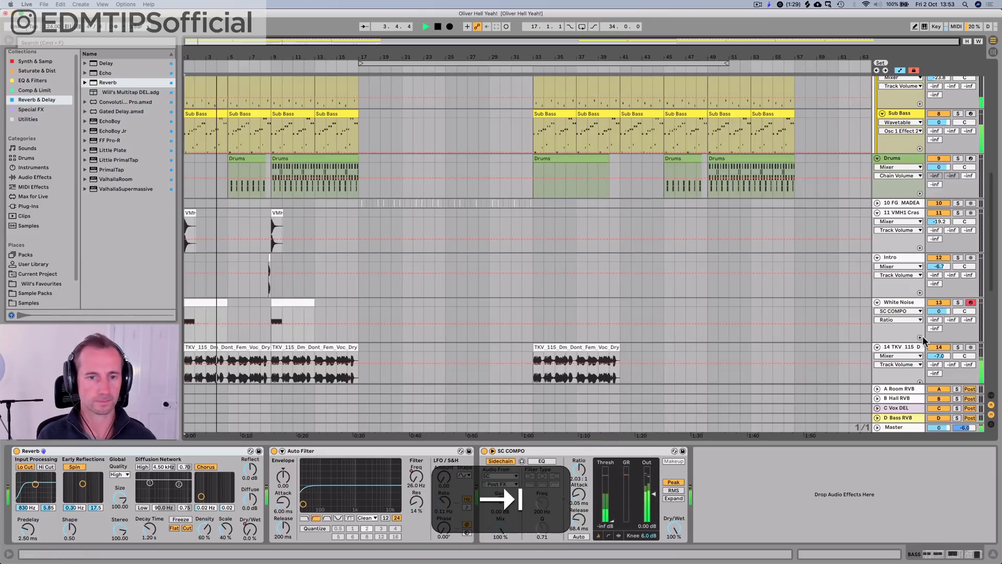
scroll(363, 232, down, 3)
key(space)
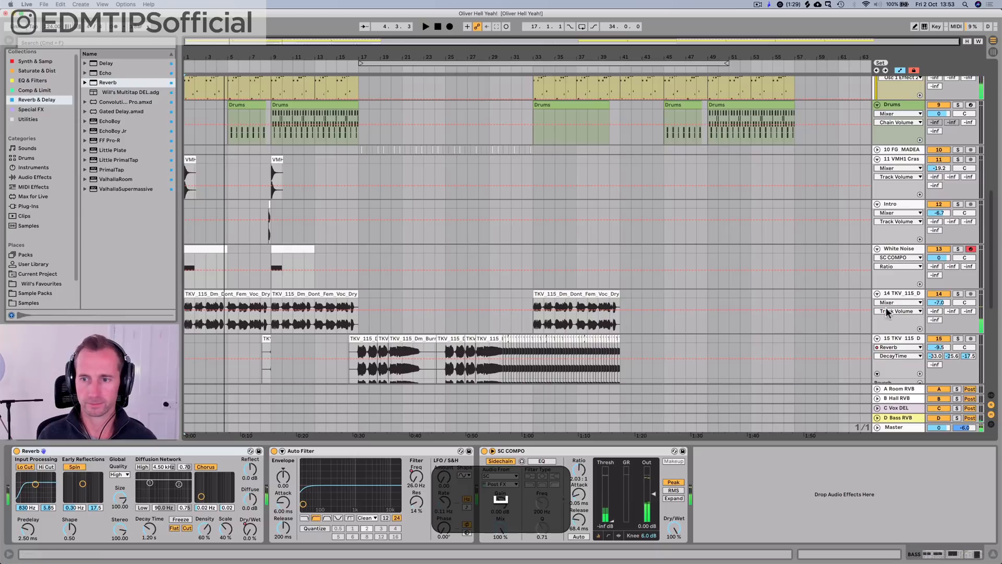
Step: On vocal track 14, set the A-Room RVB send to -2.2 dB, the C-Vox DEL send to -20.3 dB and the volume to -7.5 dB
click(897, 294)
key(Tab)
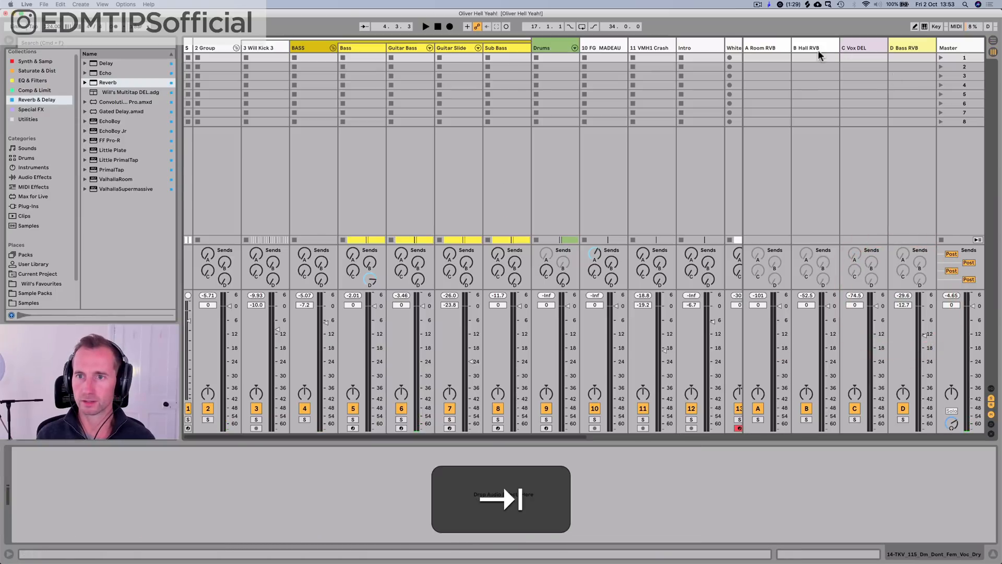
key(Tab)
key(space)
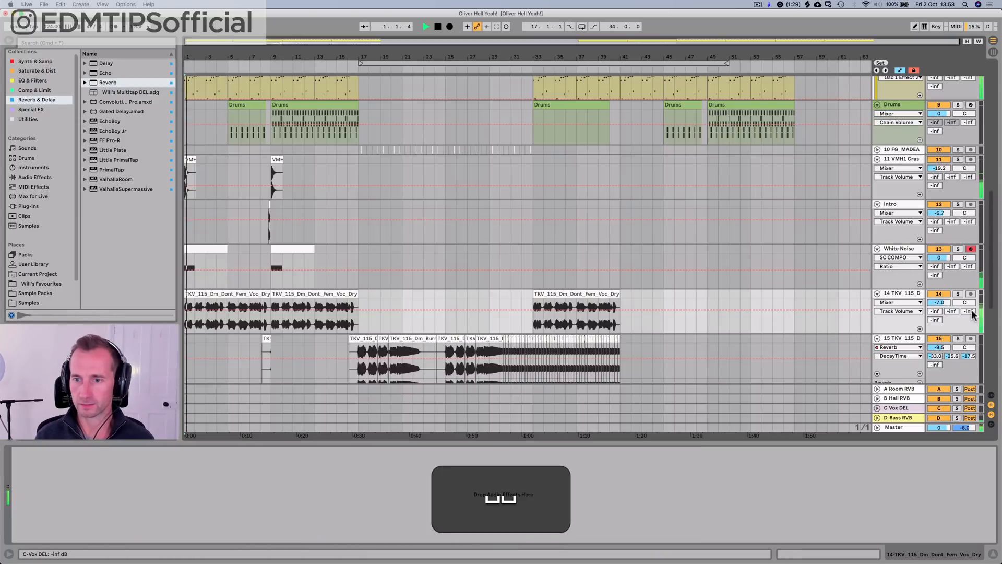
drag(968, 312, 934, 264)
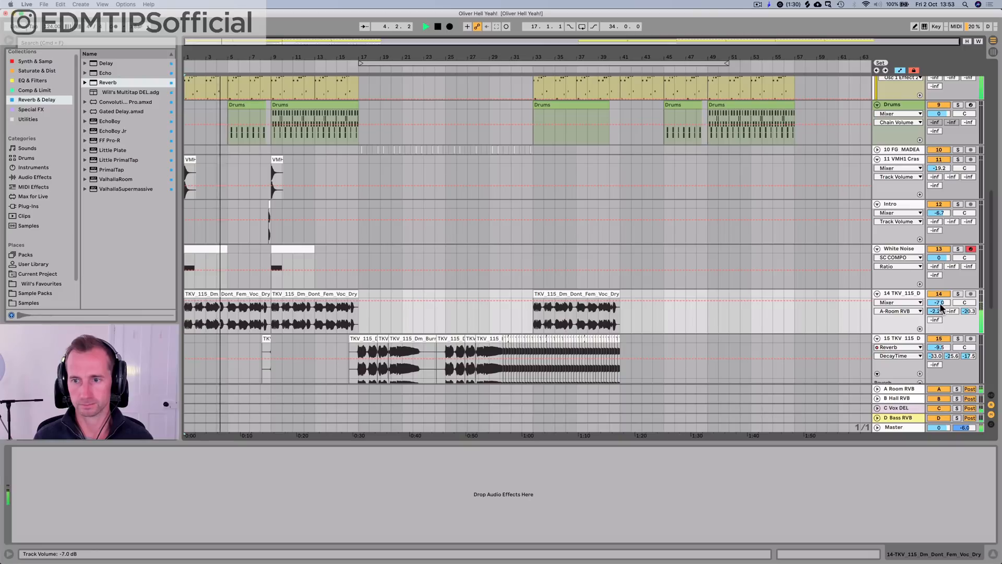
drag(942, 307, 941, 308)
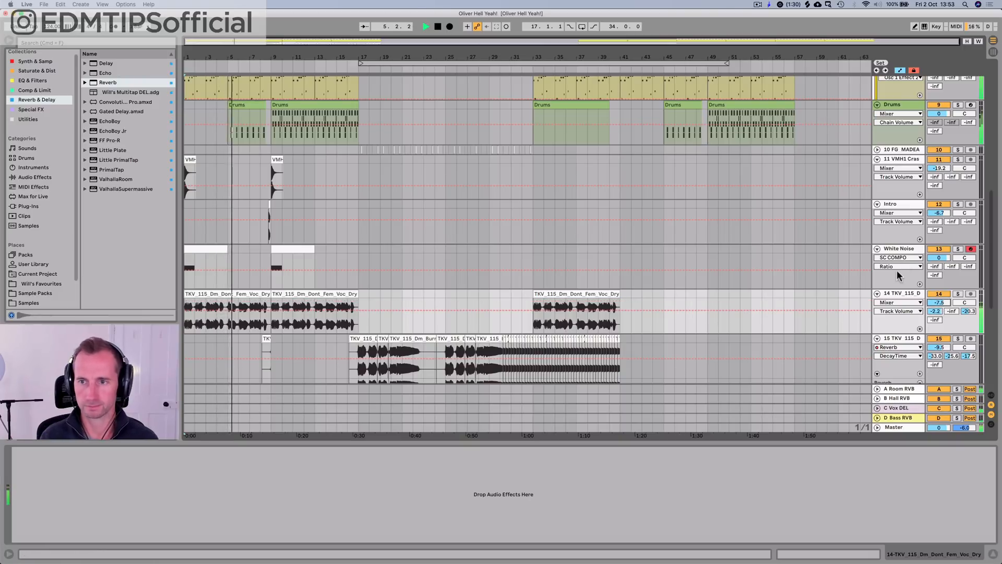
Step: Copy the SC COMPO sidechain compressor from the Funky Lick track to vocal track 14
key(space)
scroll(921, 205, down, 5)
scroll(904, 294, down, 2)
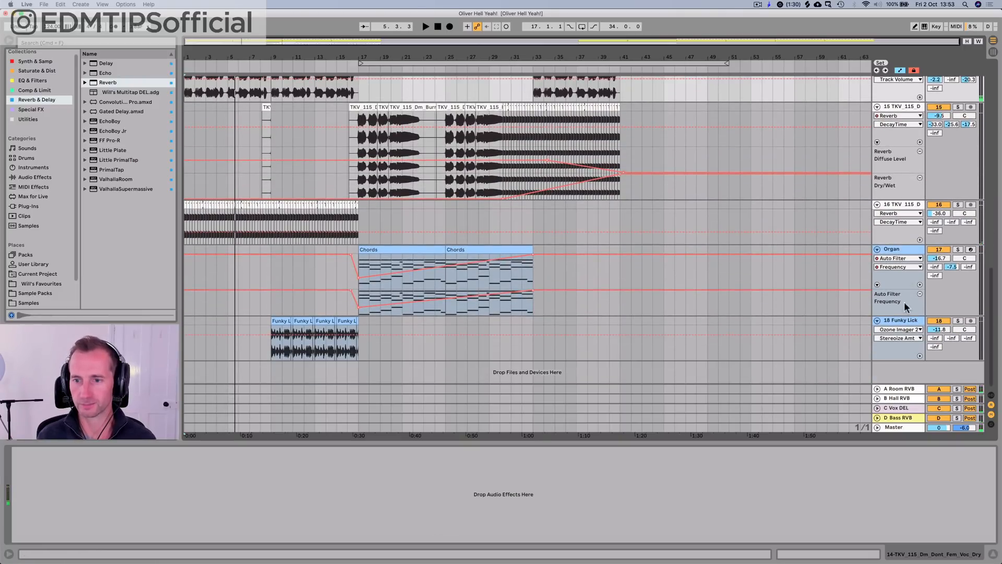
click(903, 318)
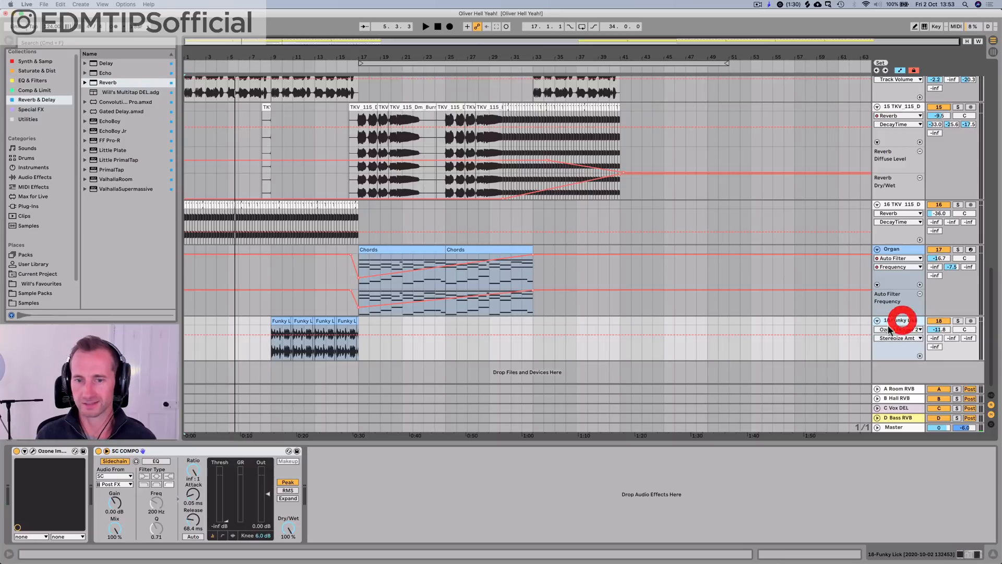
click(178, 452)
key(super+c)
scroll(814, 287, up, 7)
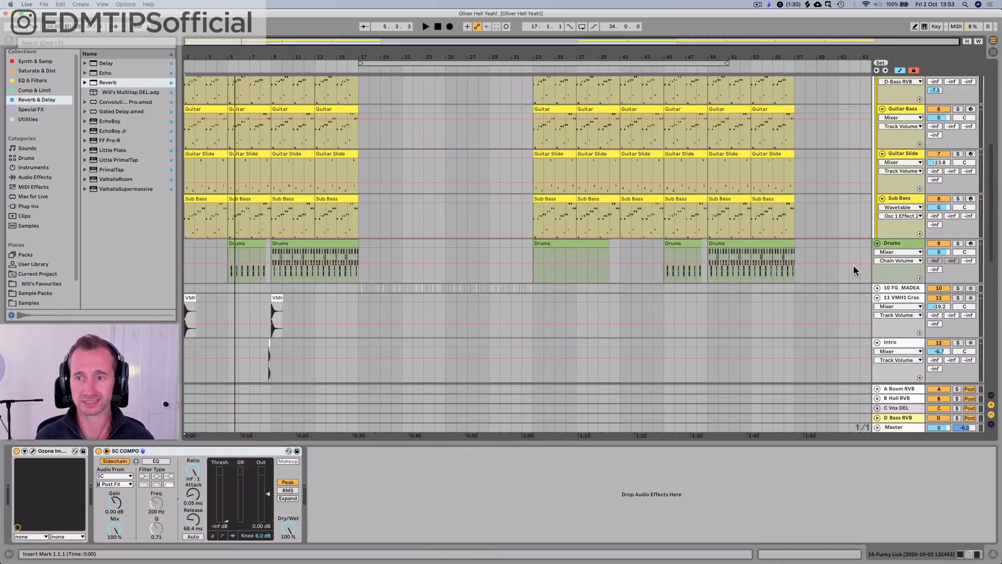
scroll(856, 269, down, 5)
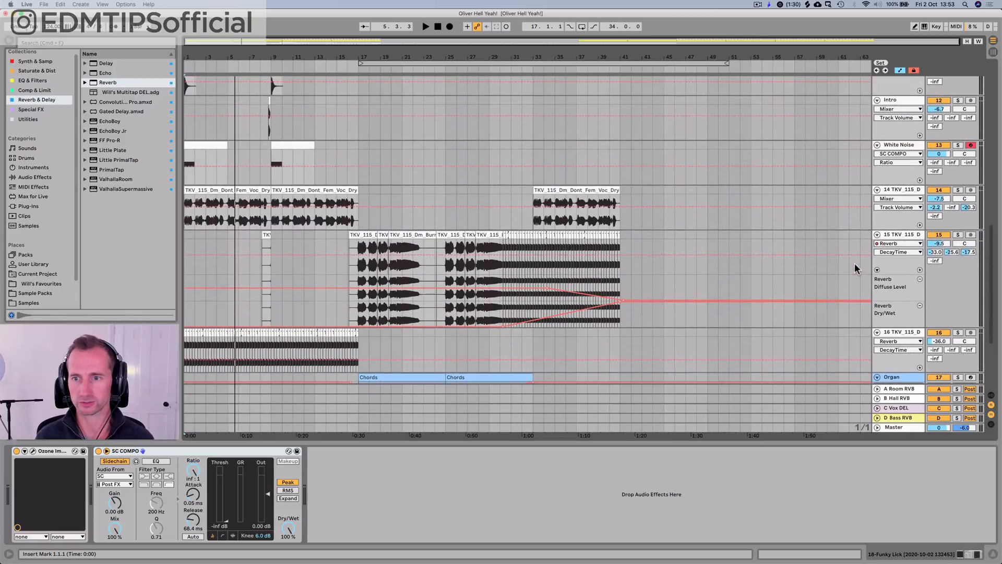
click(914, 191)
click(305, 463)
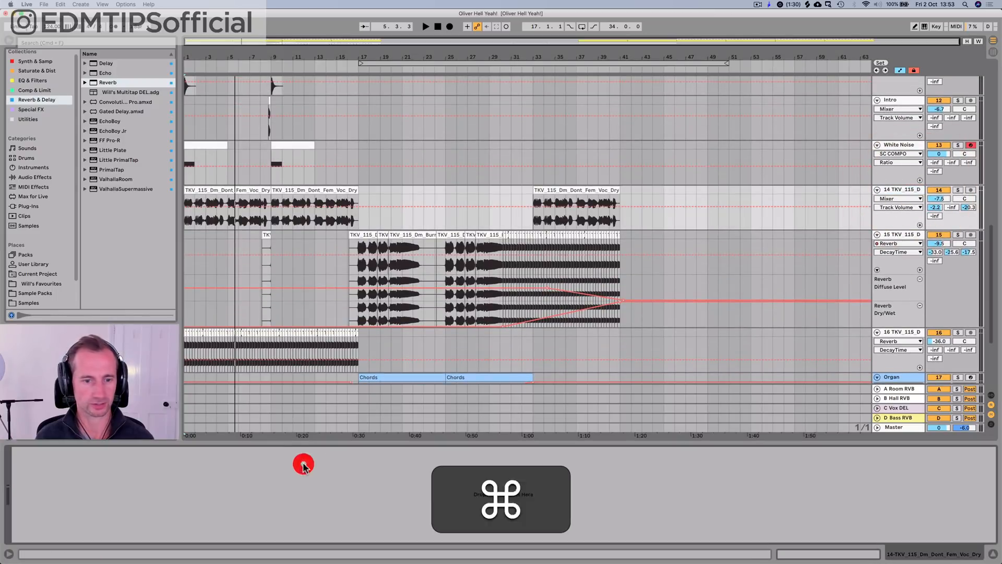
key(super+v)
Step: Set the compressor ratio on vocal track 14 to 3.00:1 while playing from the beginning
key(space)
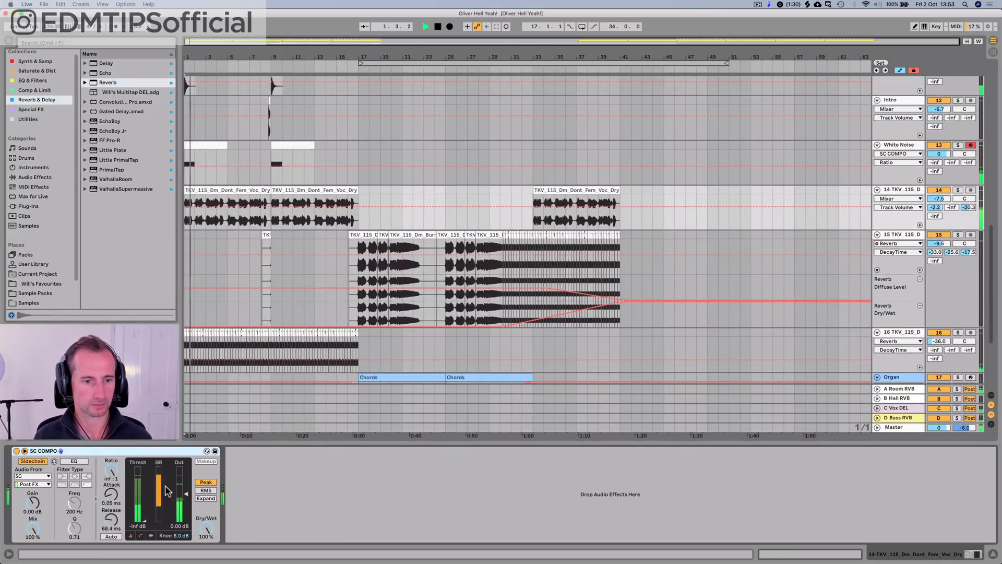
click(108, 473)
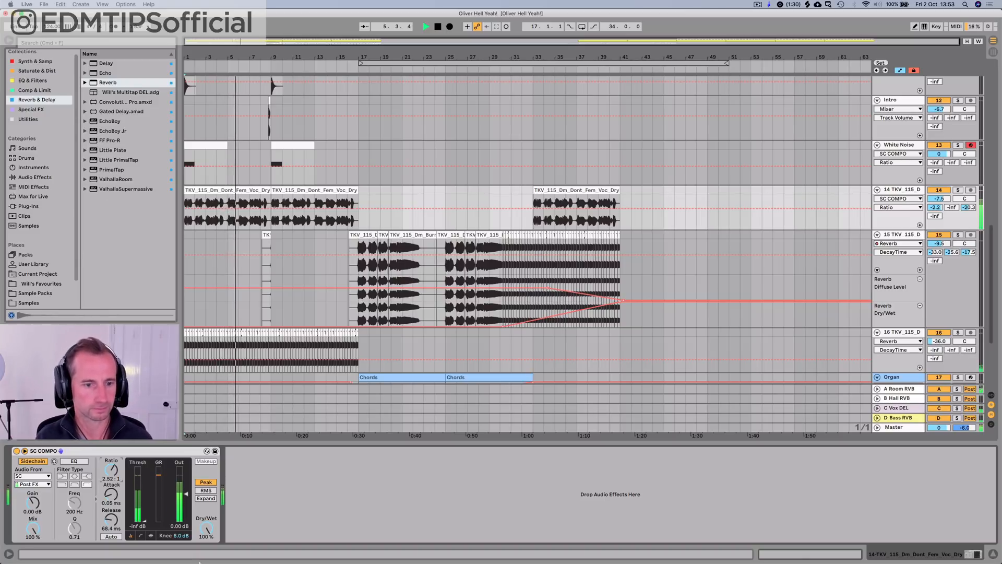
drag(111, 470, 111, 458)
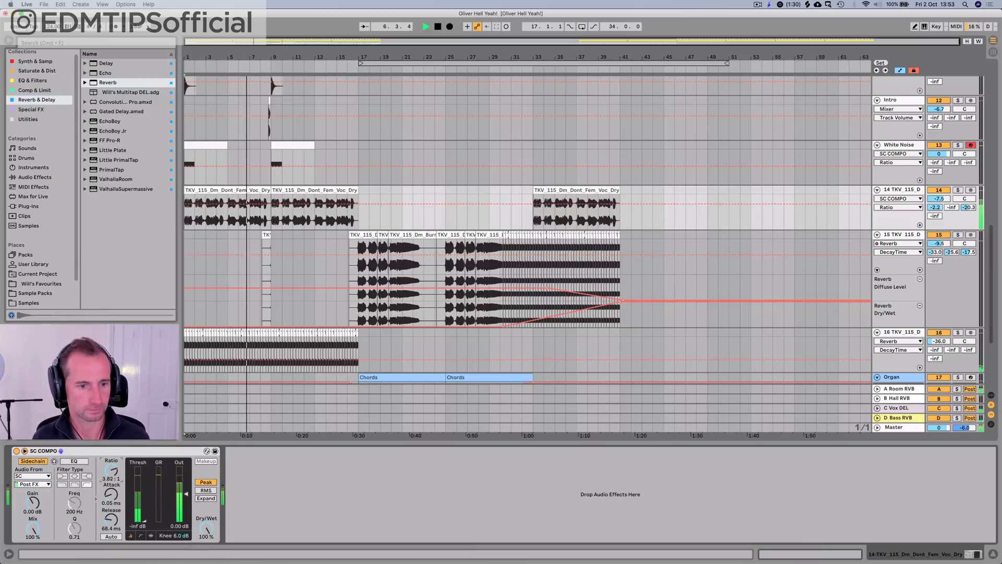
key(Tab)
key(Tab)
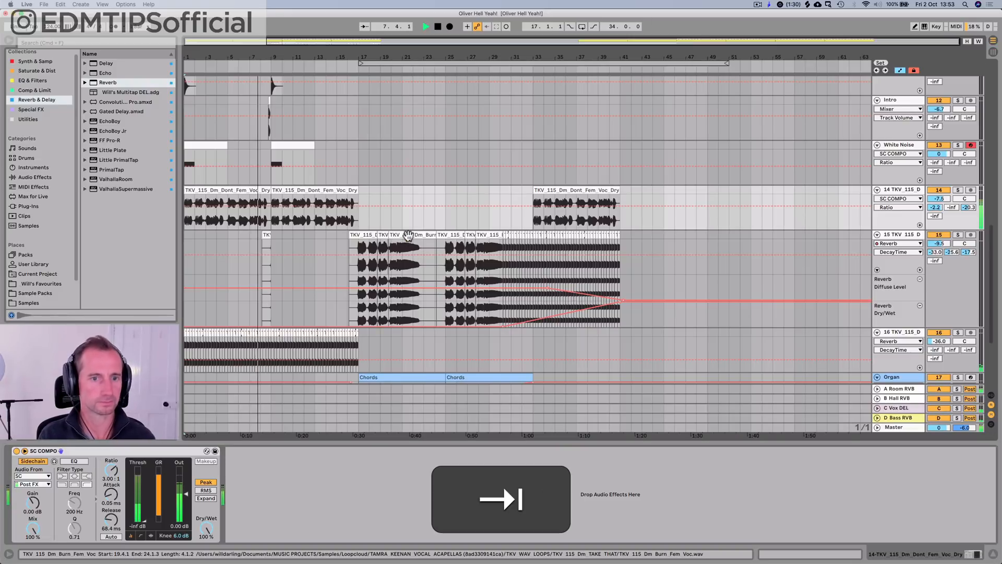
Step: Review the tracks during playback from about bar 8, and fold the BASS group and 2 Group
scroll(395, 203, up, 10)
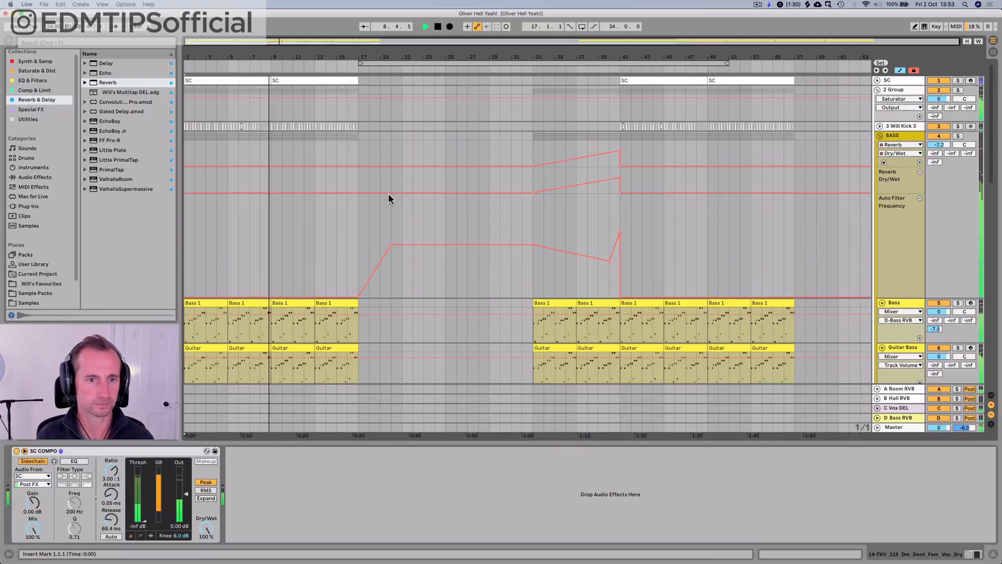
scroll(290, 220, down, 12)
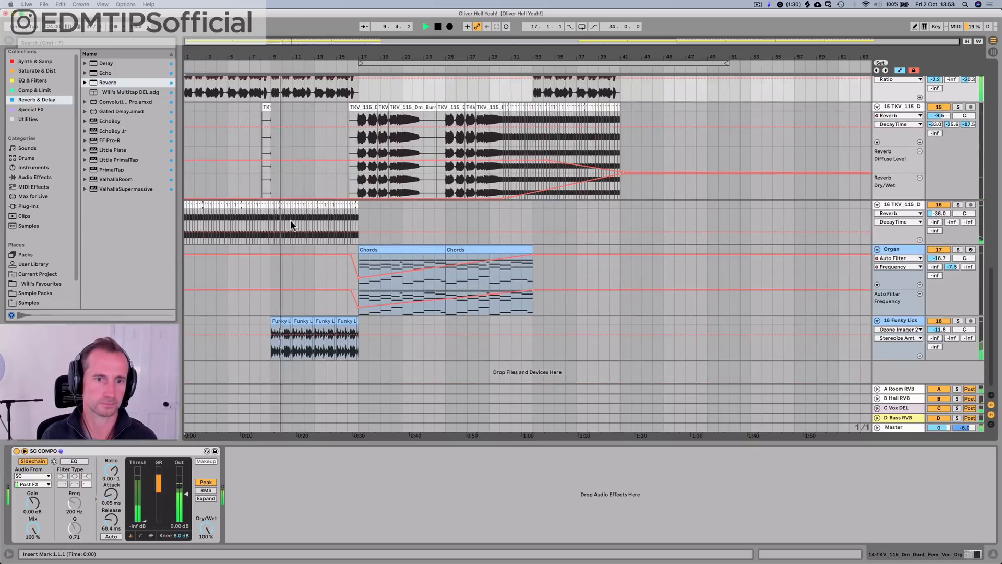
key(Tab)
key(Tab)
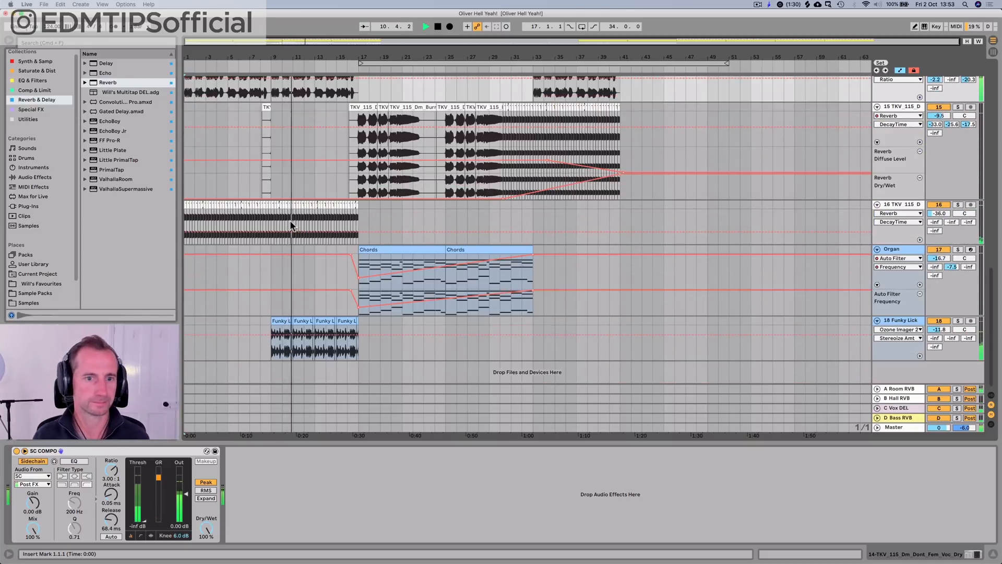
scroll(290, 219, up, 12)
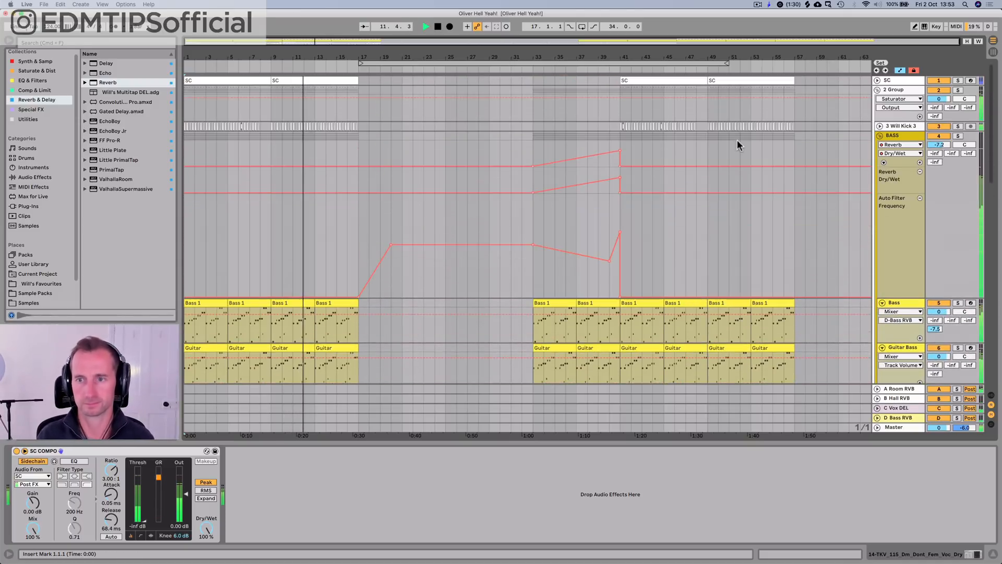
click(882, 136)
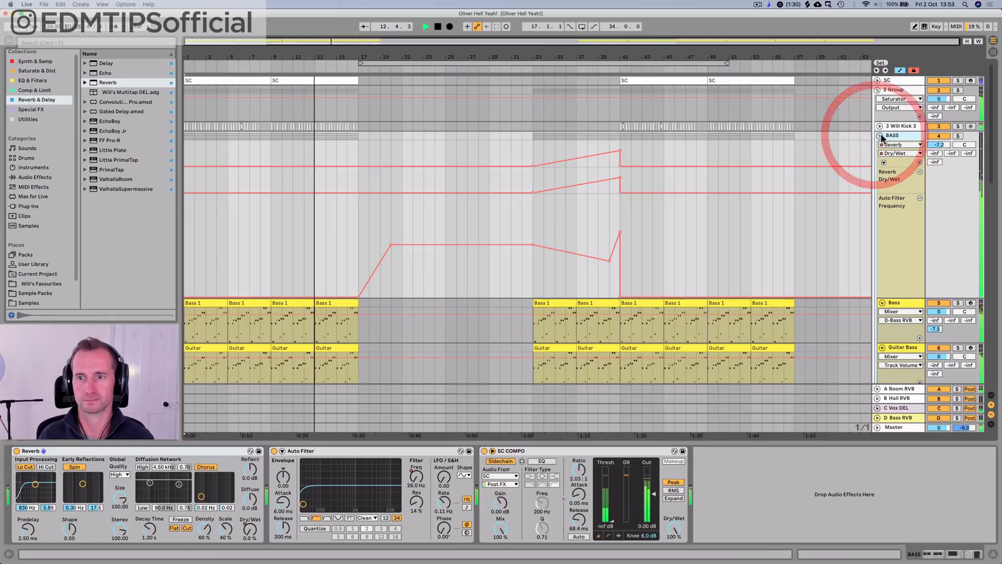
click(880, 137)
click(878, 88)
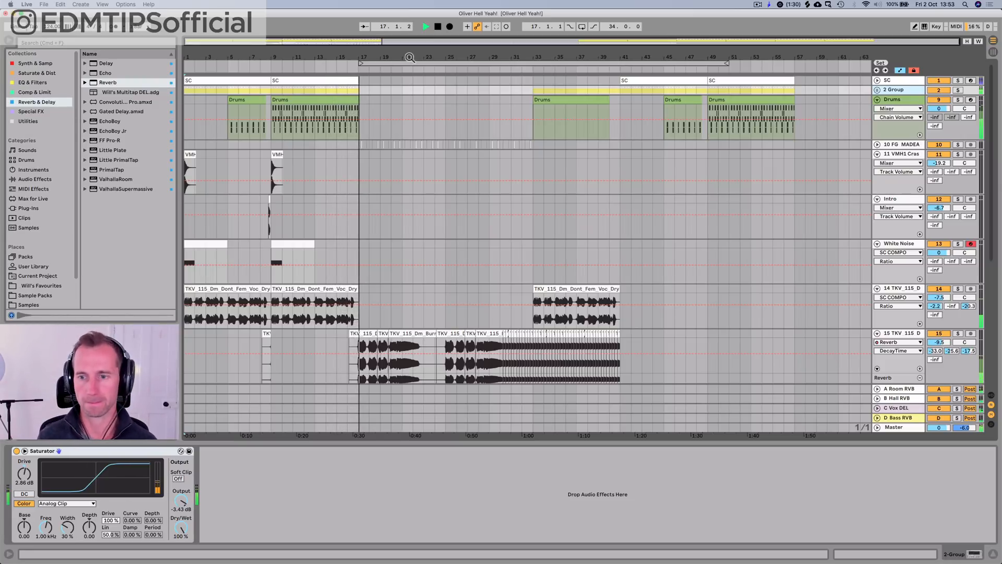
Step: Set vocal track 15's volume to -10.6 dB and its B-Hall RVB send to -13.4 dB while playing from bar 17
drag(938, 342, 955, 356)
click(951, 360)
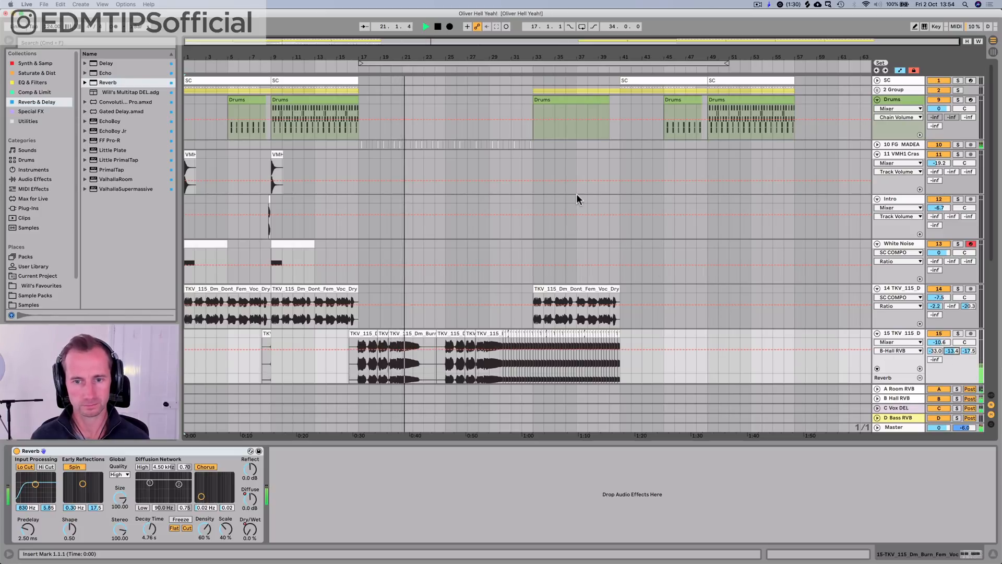
scroll(571, 196, down, 5)
scroll(569, 198, up, 5)
key(space)
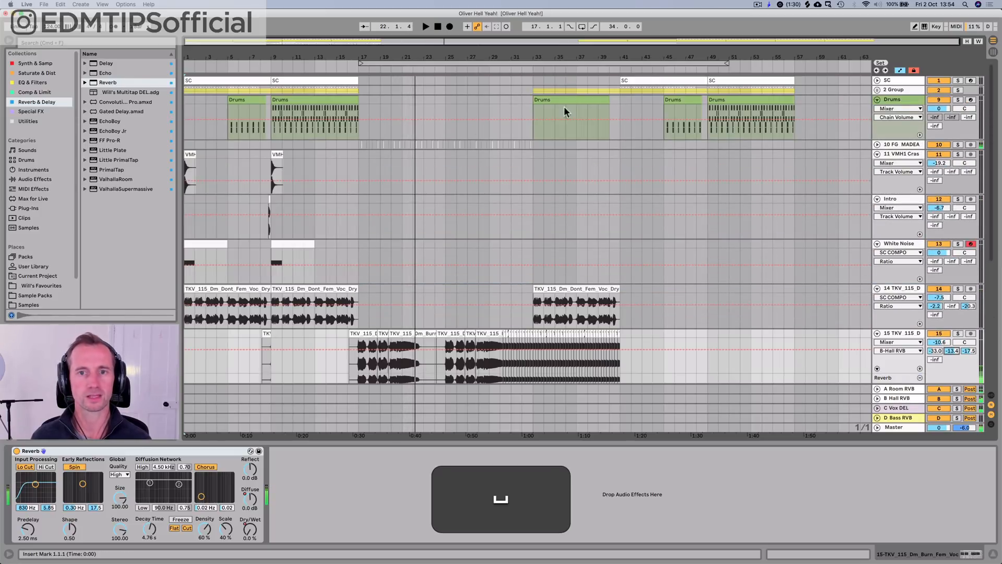
Step: Unfold 2 Group and the BASS group to show their automation lanes, and play from about bar 6
click(876, 90)
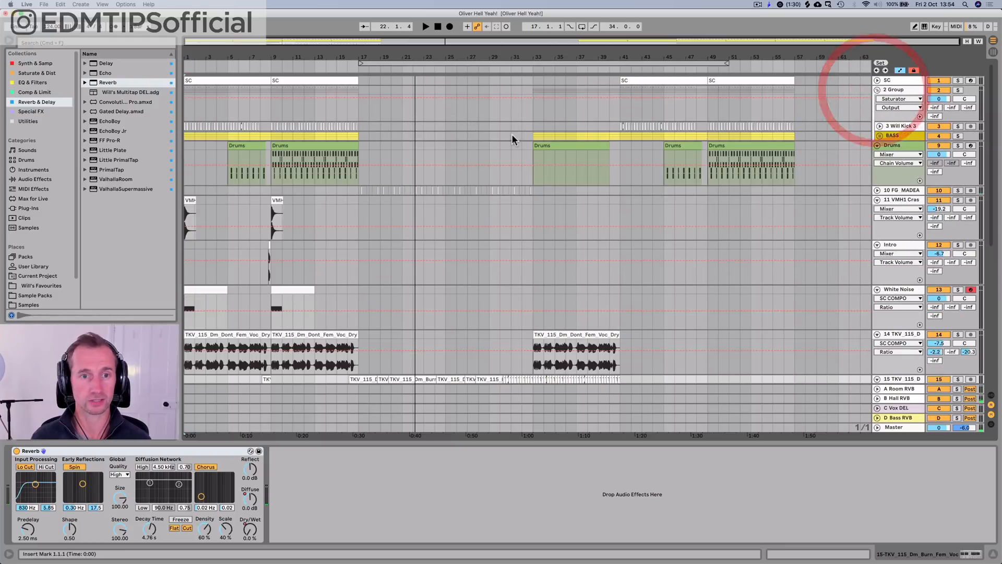
click(879, 136)
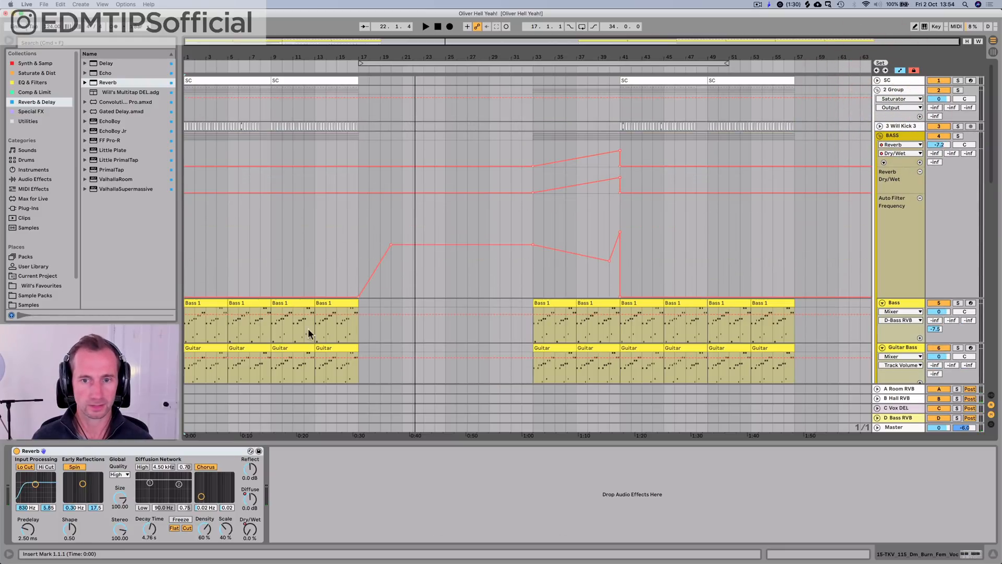
drag(244, 52, 245, 66)
click(246, 68)
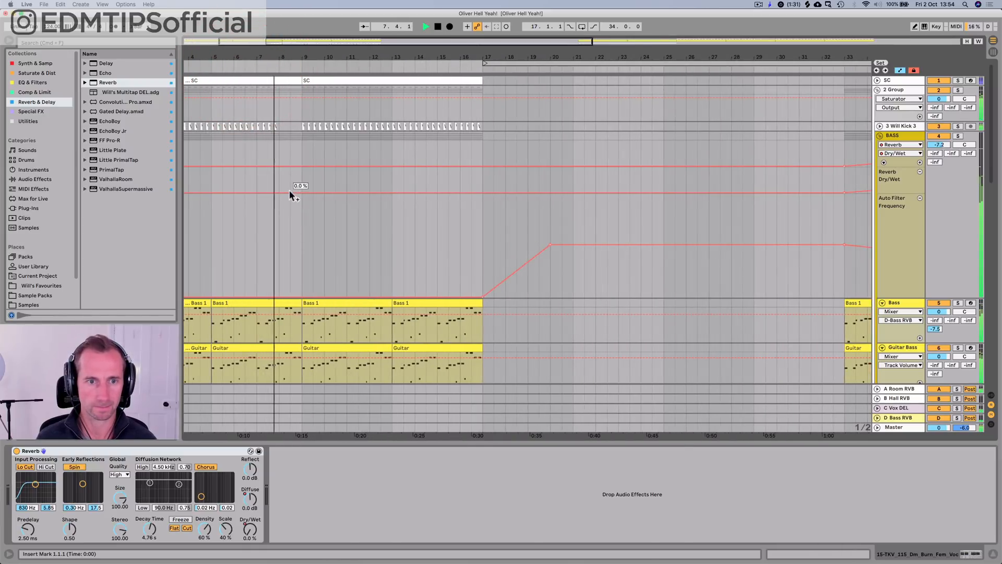
Step: Automate the BASS Reverb's Dry/Wet to rise from 0% at bar 7 to 100% at bar 9, dropping straight back to 0%
click(289, 192)
drag(301, 192, 301, 168)
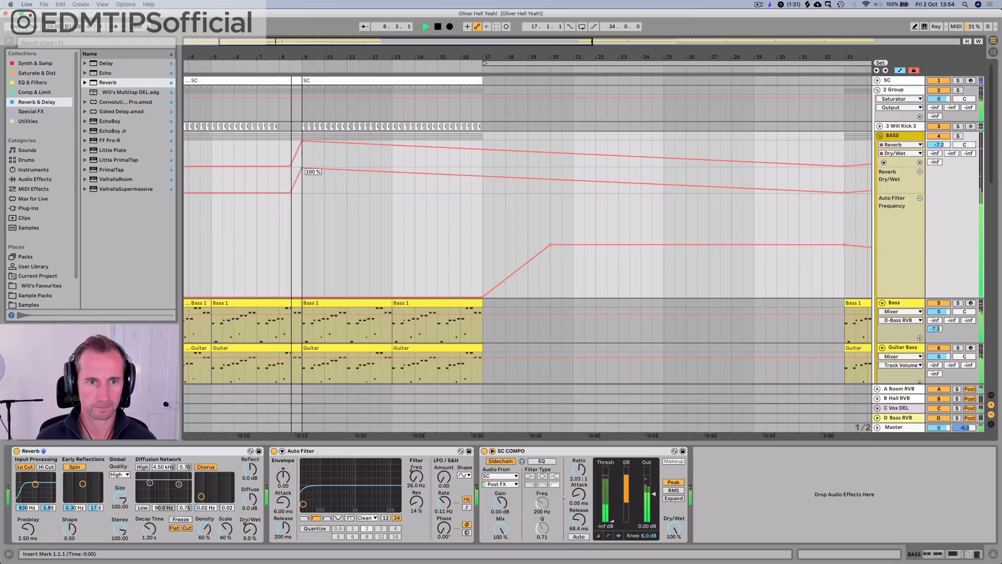
key(space)
click(279, 191)
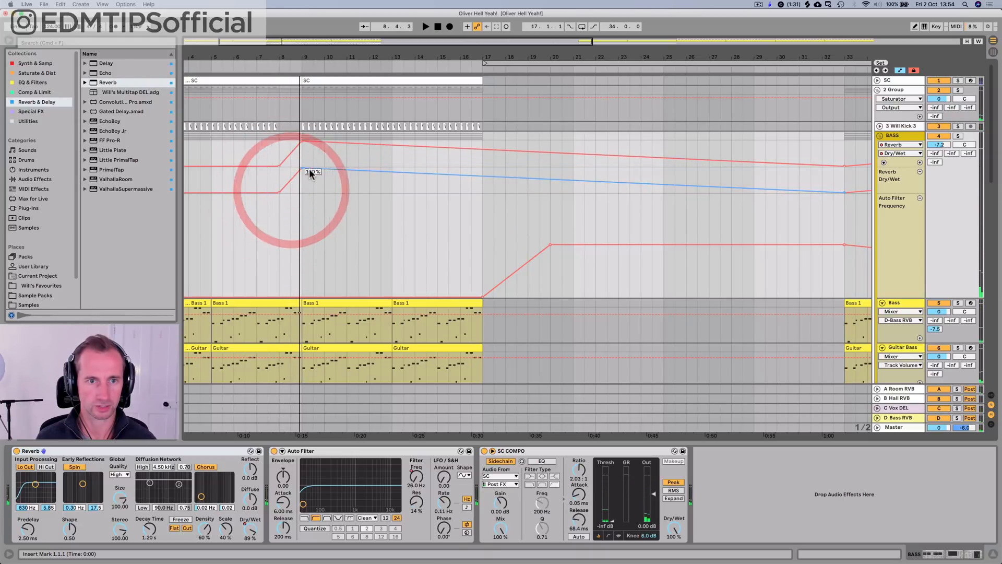
drag(309, 170, 302, 193)
click(301, 173)
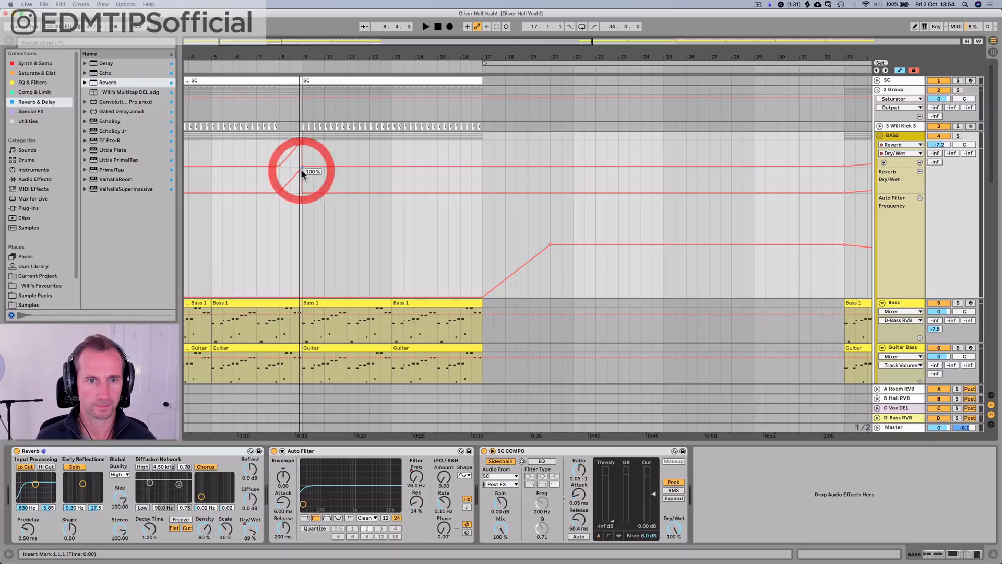
click(246, 66)
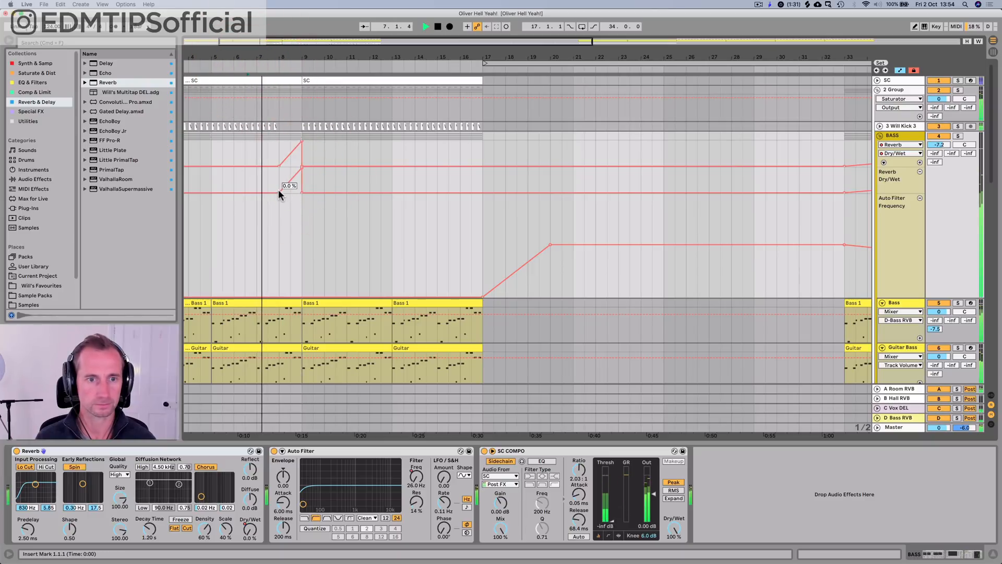
drag(279, 192, 257, 193)
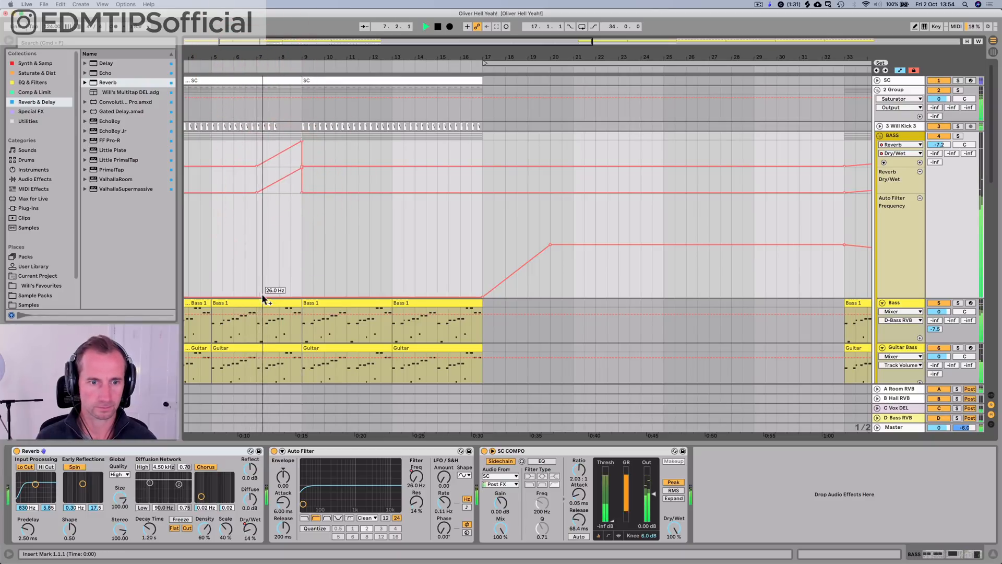
Step: Try raising the BASS Auto Filter frequency from bar 7 to 93.6 Hz, and undo the change
drag(256, 295, 257, 287)
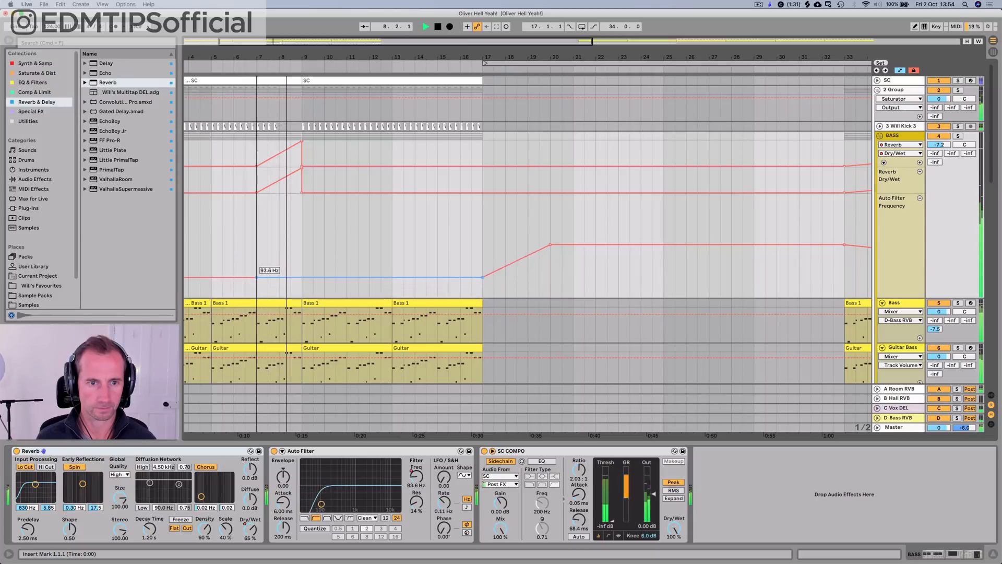
key(super+z)
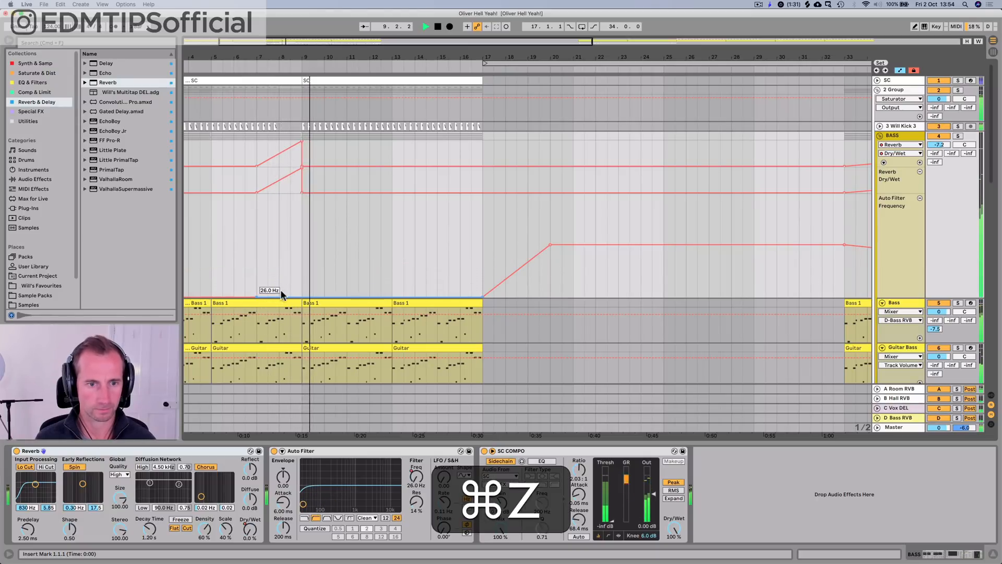
Step: Automate the BASS Auto Filter frequency to rise from 26 Hz at bar 7 to 213 Hz at bar 9, dropping straight back
mouse_move(290, 296)
mouse_down()
mouse_move(302, 272)
mouse_move(303, 297)
mouse_up()
click(238, 62)
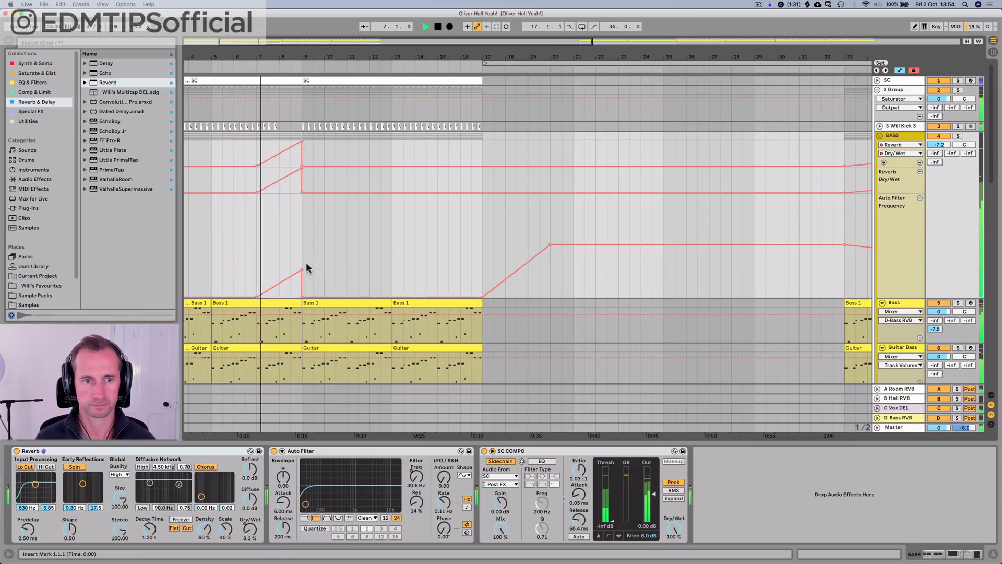
drag(302, 269, 302, 263)
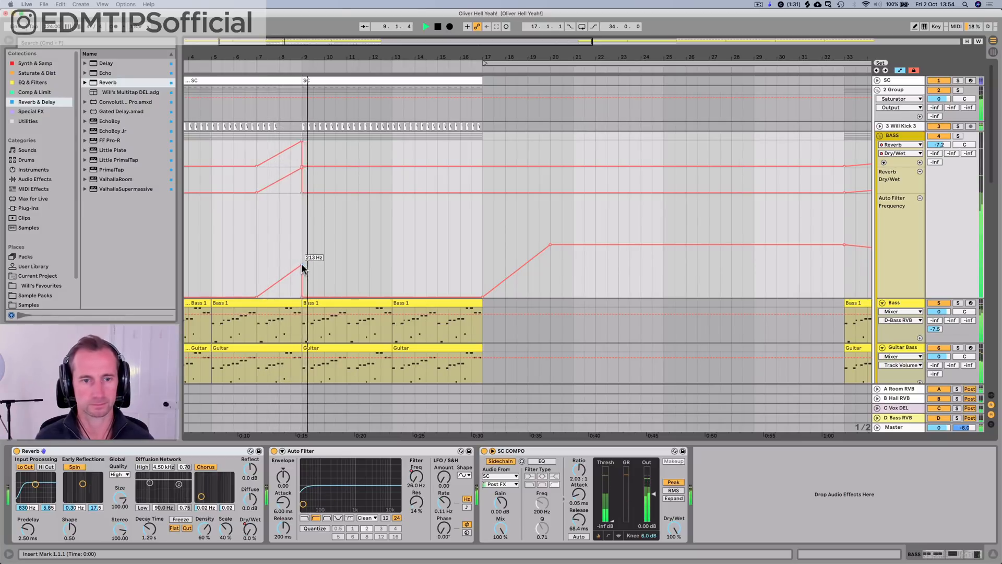
Step: Fold BASS and 2 Group, show the full arrangement, stop playback, and collapse all track lanes
click(879, 135)
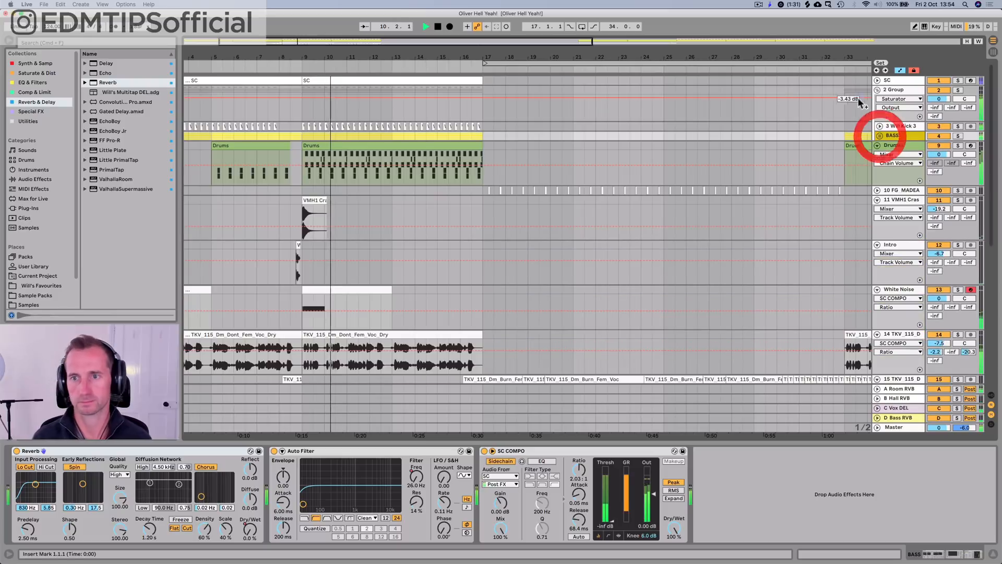
click(877, 90)
double_click(413, 58)
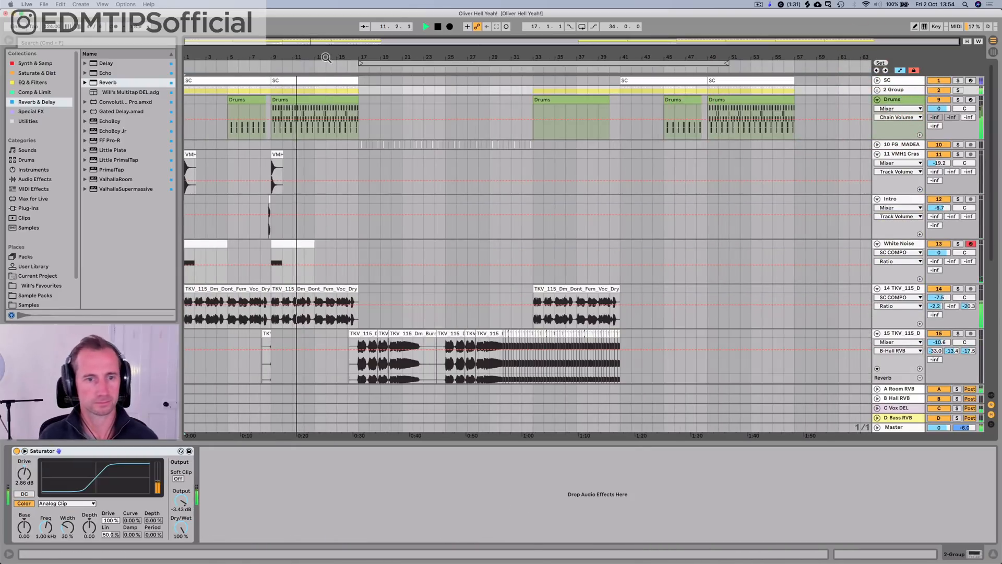
click(192, 289)
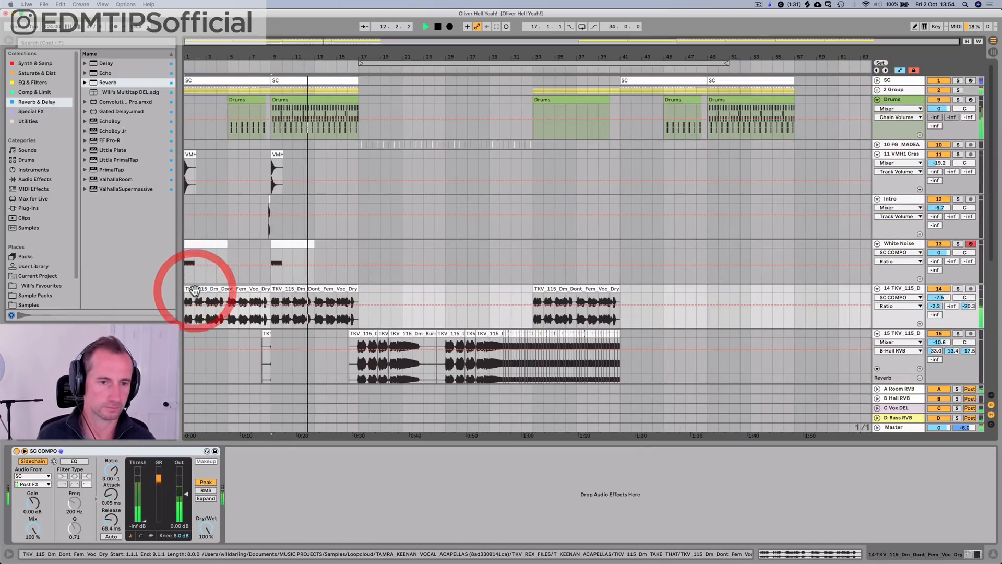
click(191, 287)
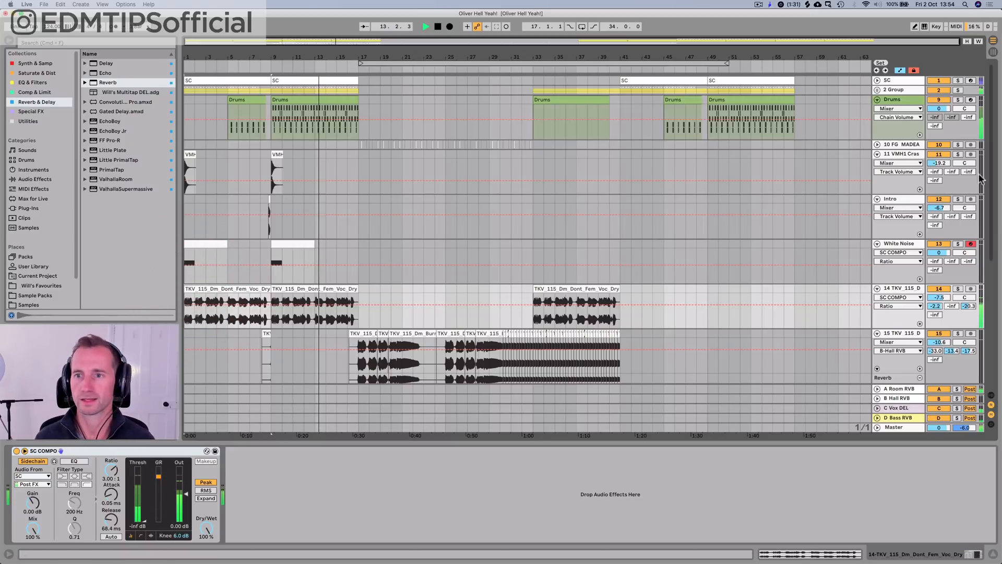
key(space)
key(alt+u)
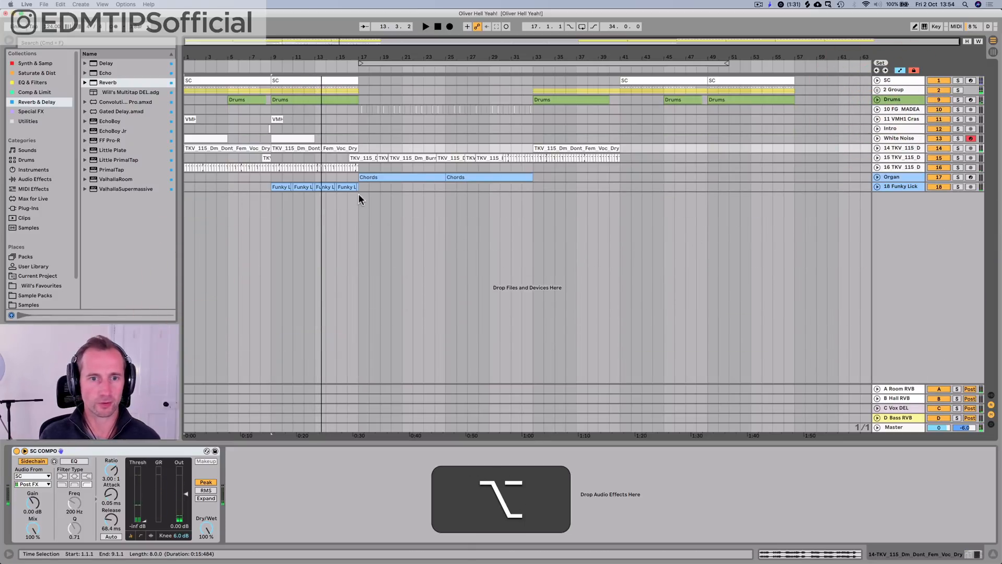
Step: Copy bars 1 to 17 across all tracks and paste them at bar 41
drag(358, 191, 161, 68)
key(super+c)
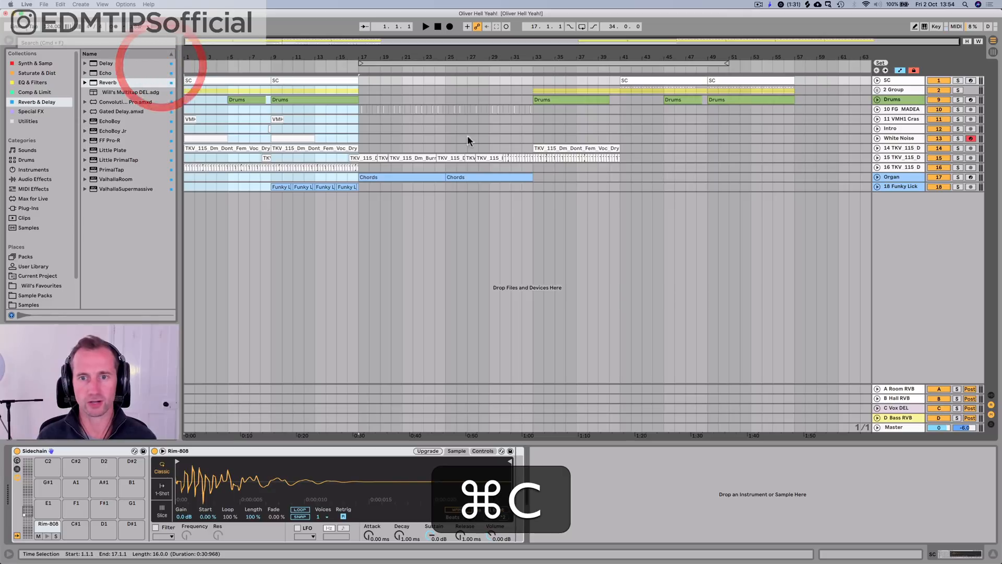
drag(620, 184, 794, 21)
key(super+v)
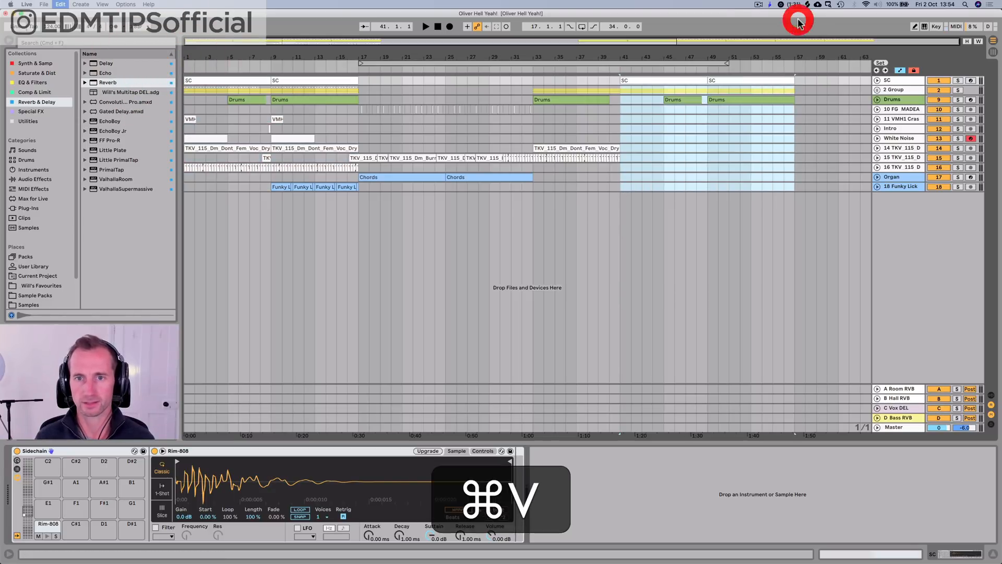
Step: Play from bar 41, unfold vocal track 16, and set its volume to -15.9 dB
key(space)
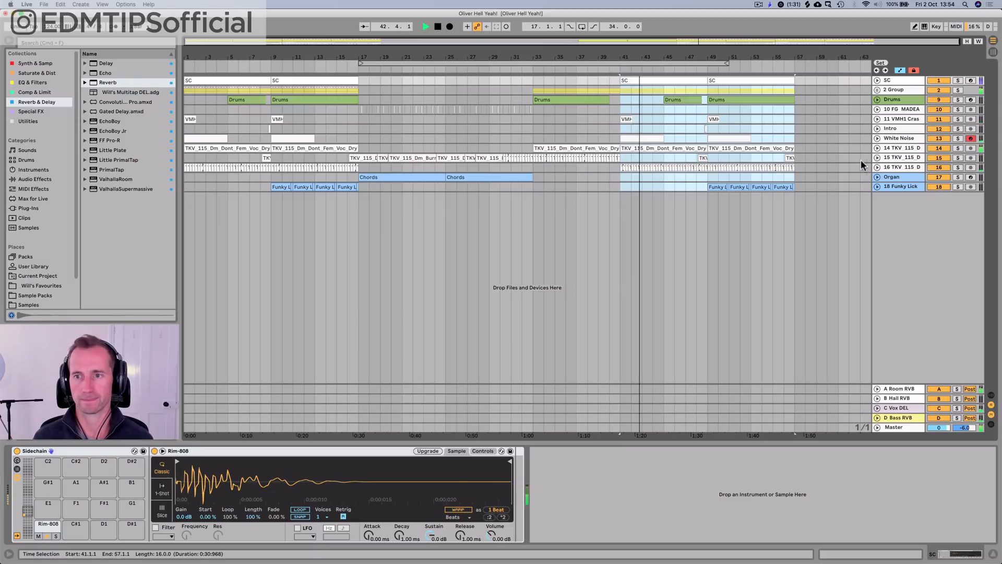
click(877, 167)
click(915, 167)
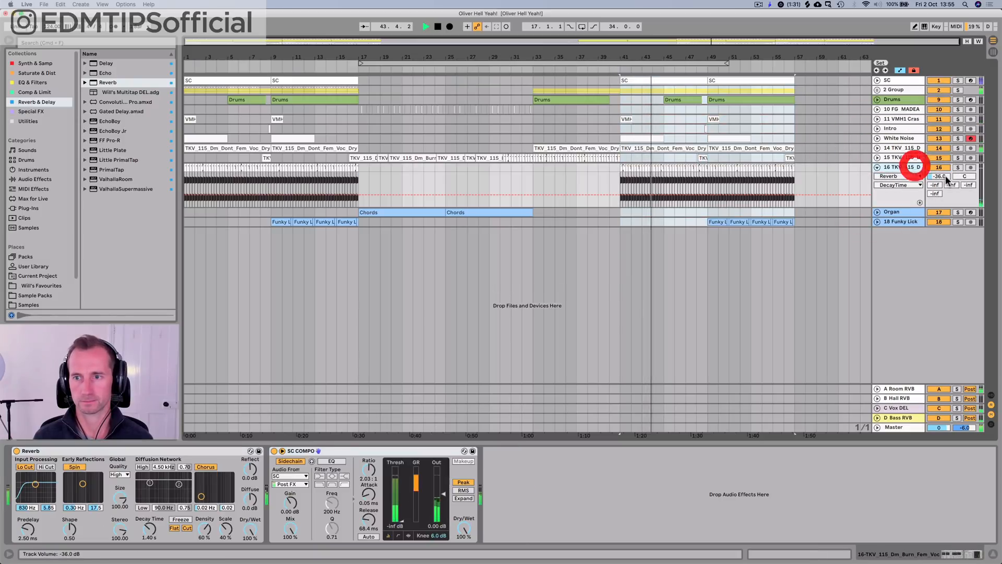
drag(944, 177, 944, 156)
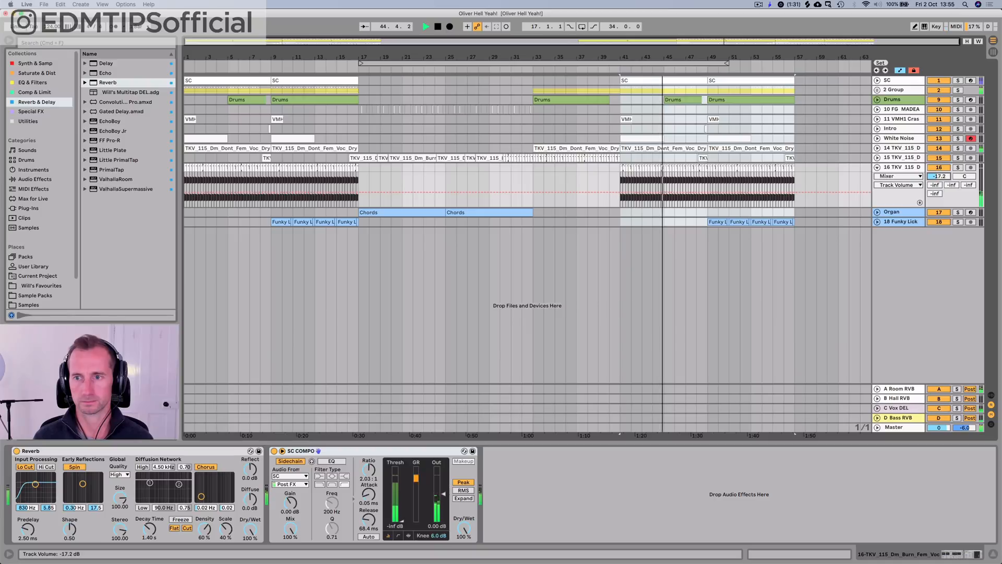
Step: Delete vocal track 14's clips at bars 41 to 49 and bars 1 to 9, playing from about bar 39
key(space)
click(637, 145)
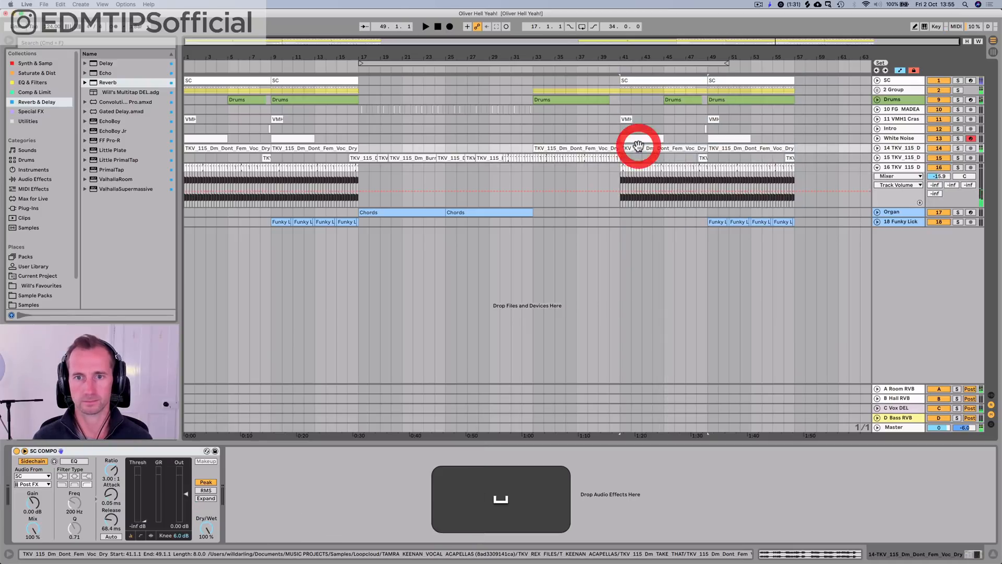
key(BackSpace)
click(594, 70)
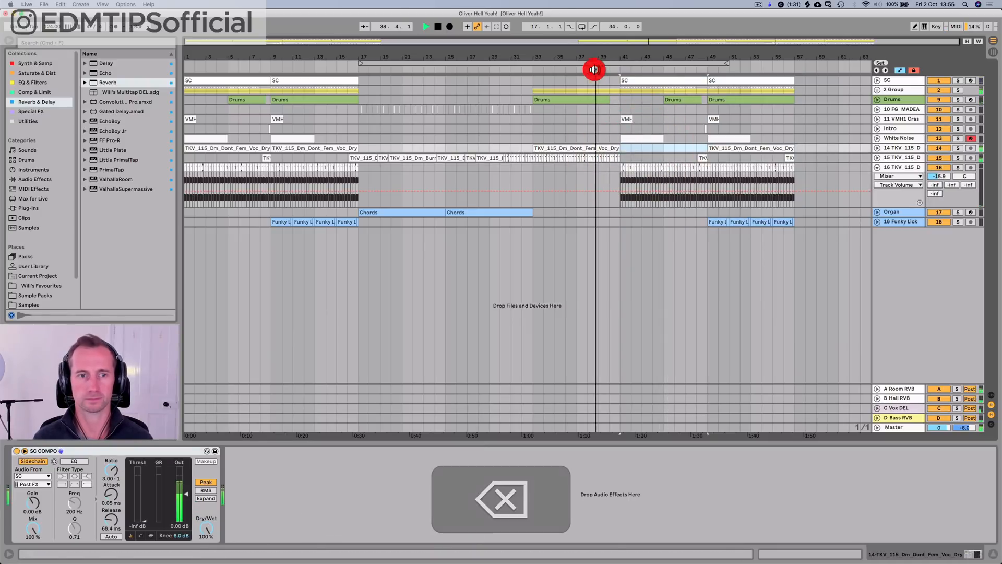
click(202, 149)
key(BackSpace)
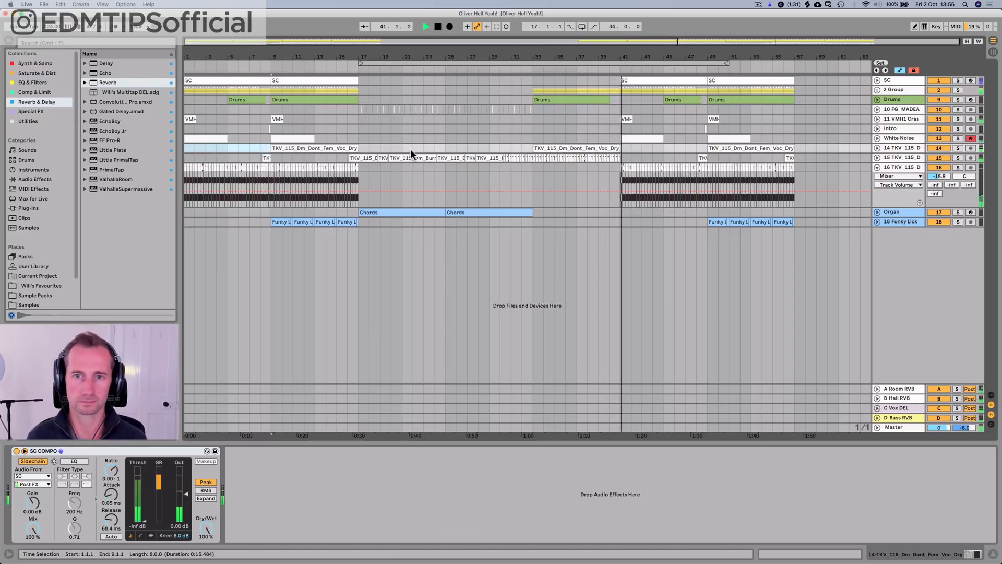
Step: Copy the Intro track's bar 8 to bar 9 section to bar 40 and save the set
key(space)
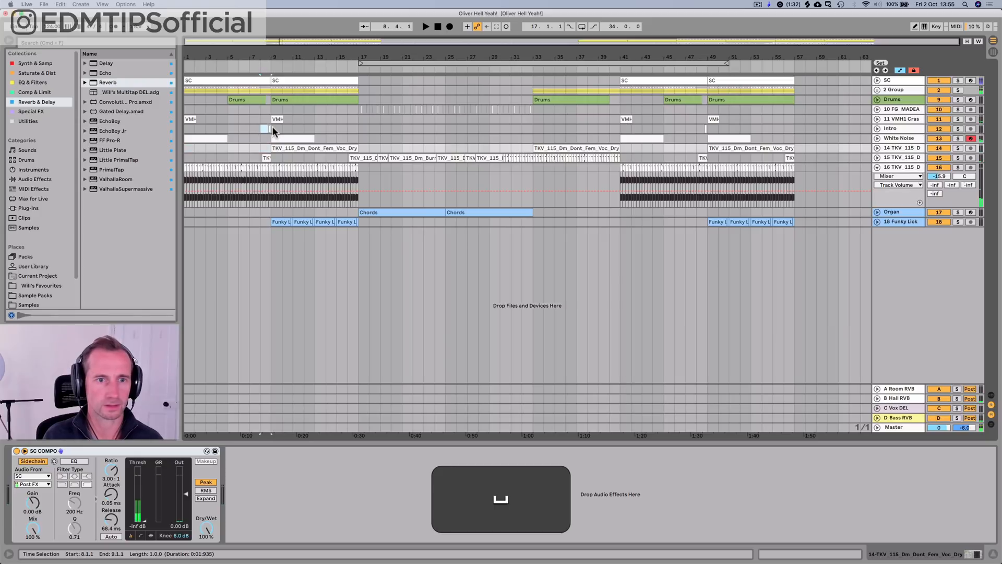
click(271, 126)
key(super+c)
click(612, 128)
key(super+v)
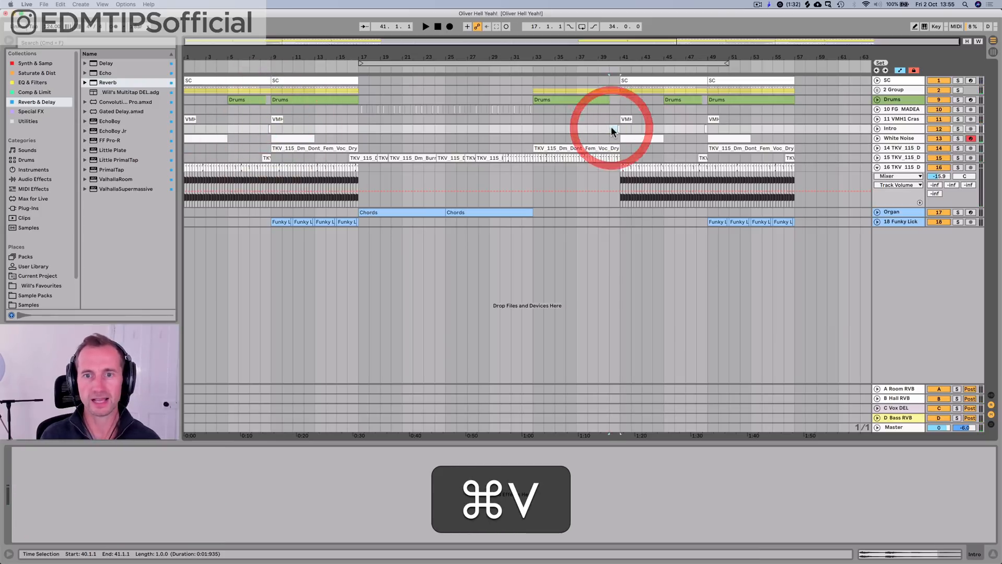
key(super+s)
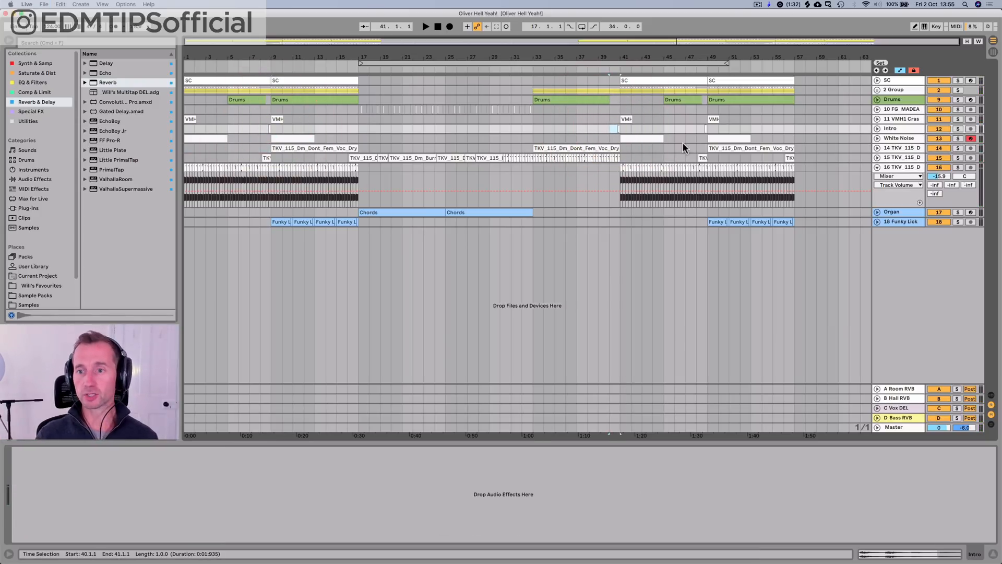
Step: Add a MIDI track below Funky Lick and load the Massive X synth onto it
click(889, 221)
key(shift+super+t)
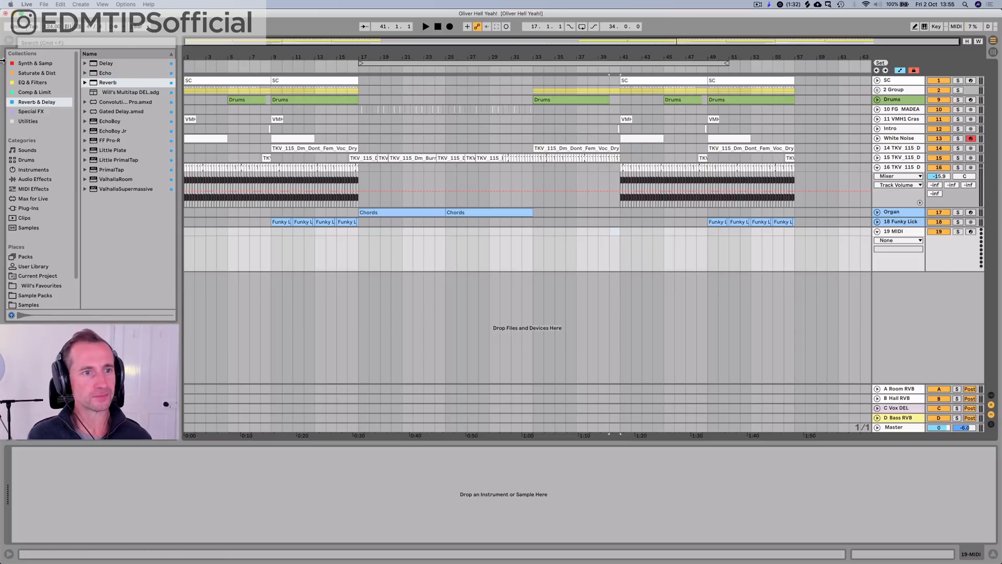
click(26, 63)
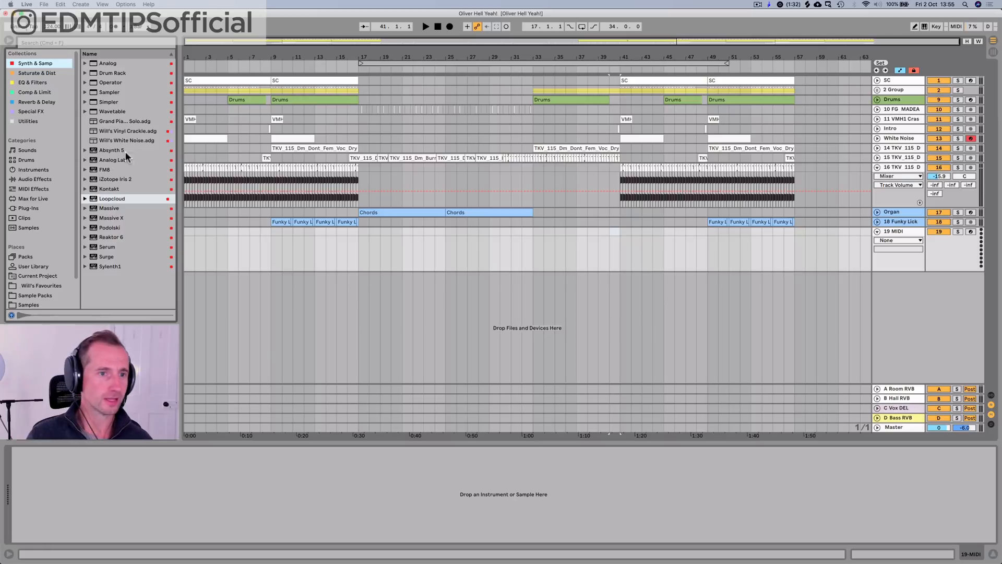
drag(103, 220, 156, 222)
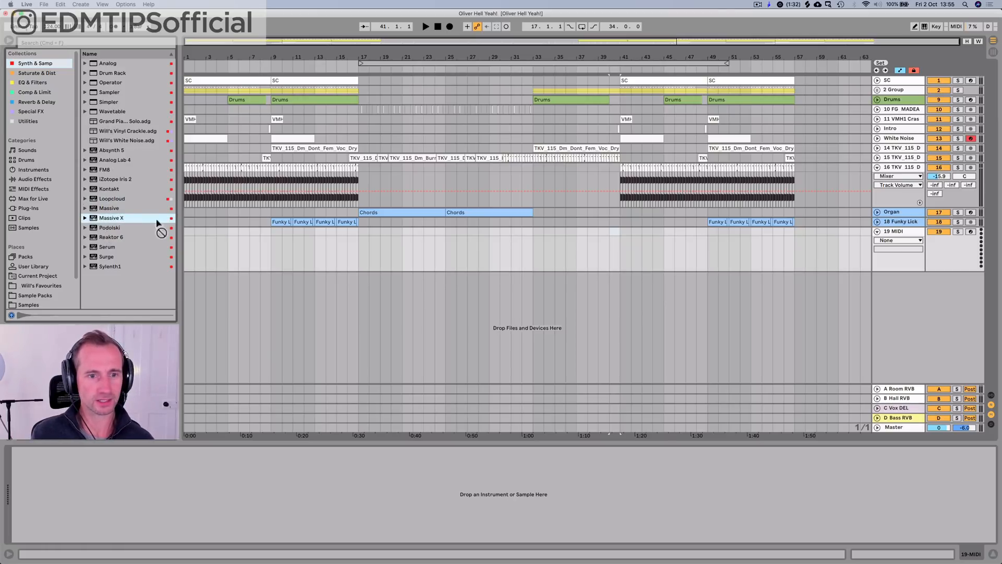
drag(248, 264, 246, 254)
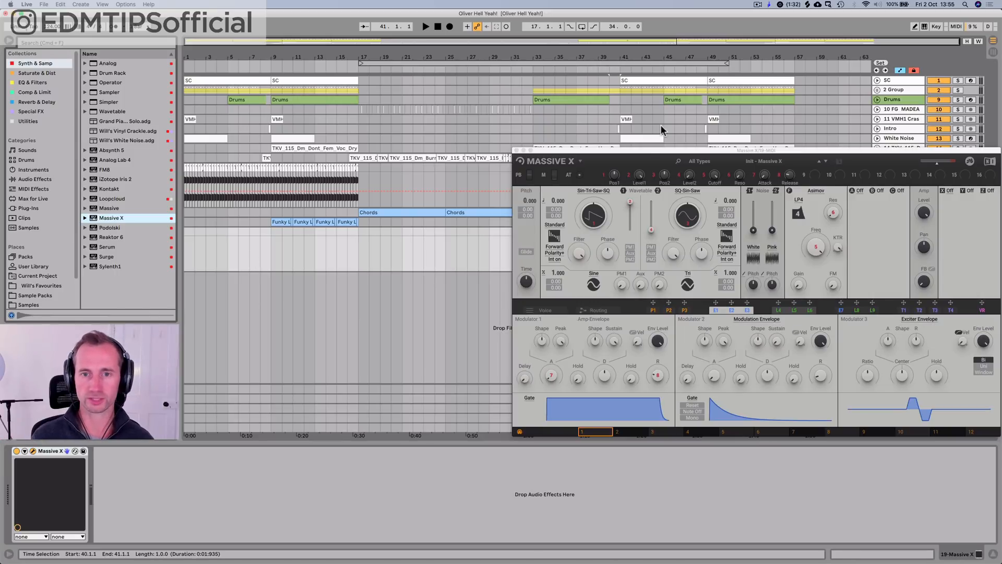
drag(646, 155, 381, 139)
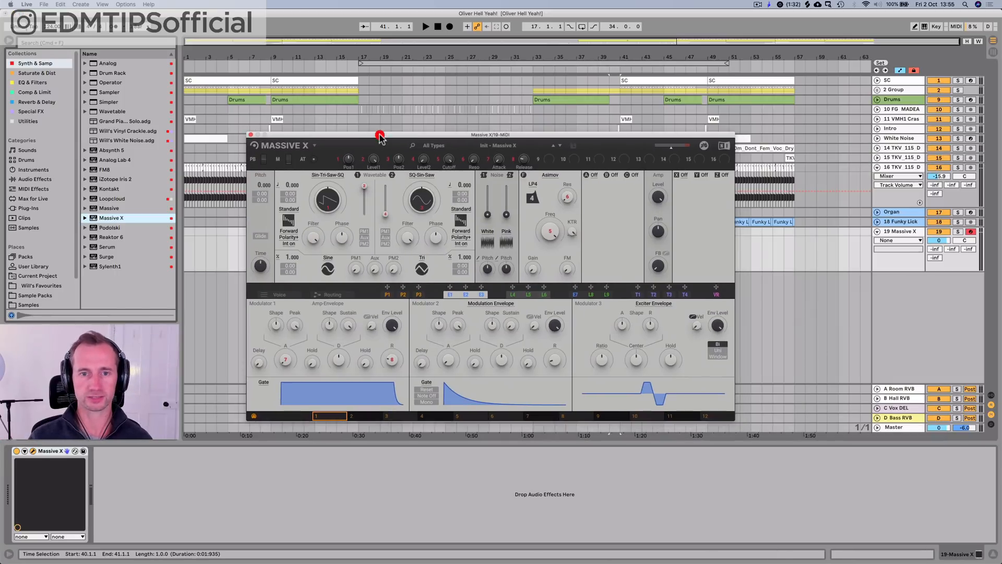
Step: Load the Brass Stomp preset in Massive X, set its track volume to -20.9 dB, and close the plug-in window
click(489, 147)
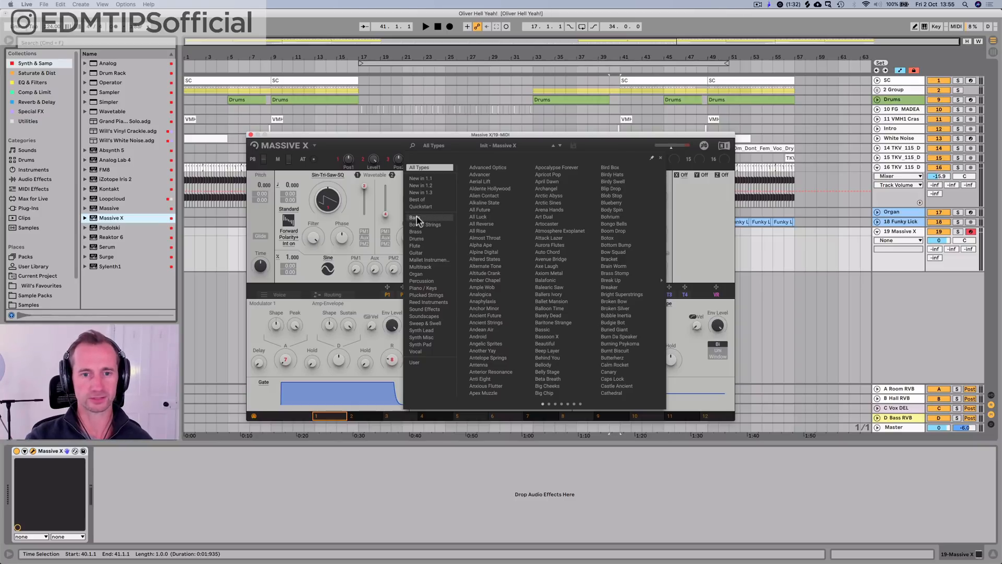
click(416, 232)
click(479, 174)
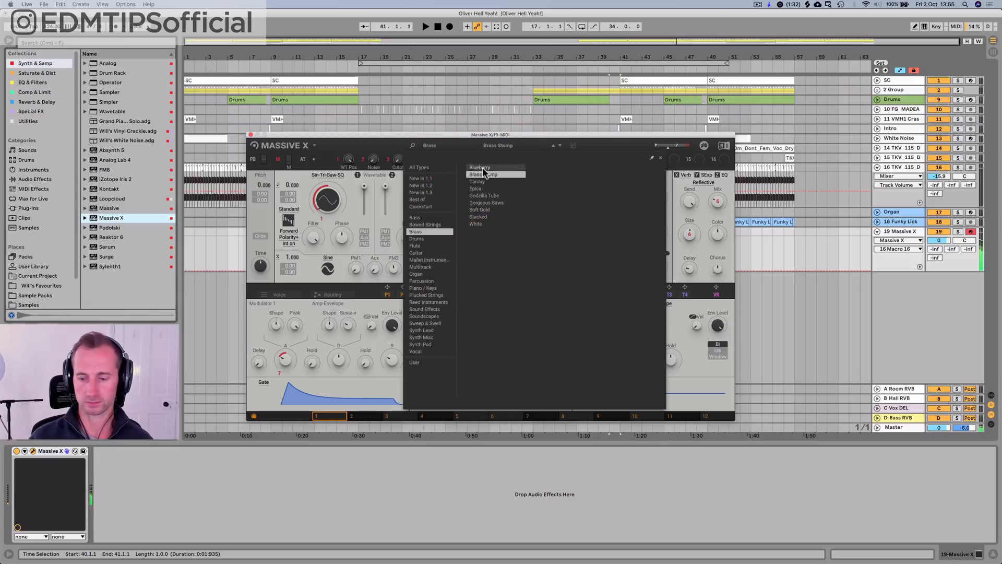
drag(943, 243, 942, 292)
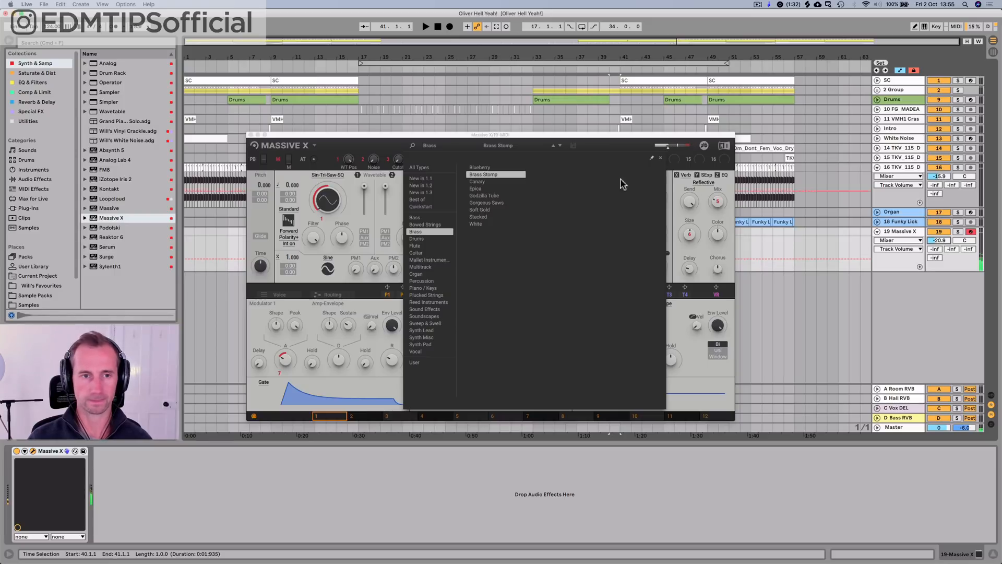
click(250, 135)
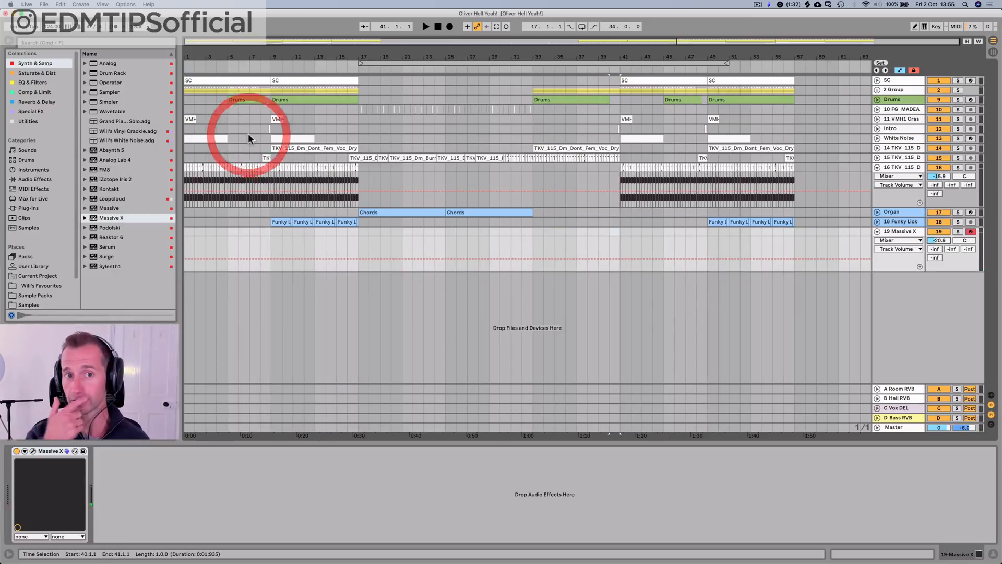
Step: Play the arrangement from the beginning and raise the Massive X track's volume to -1.8 dB
click(438, 27)
key(space)
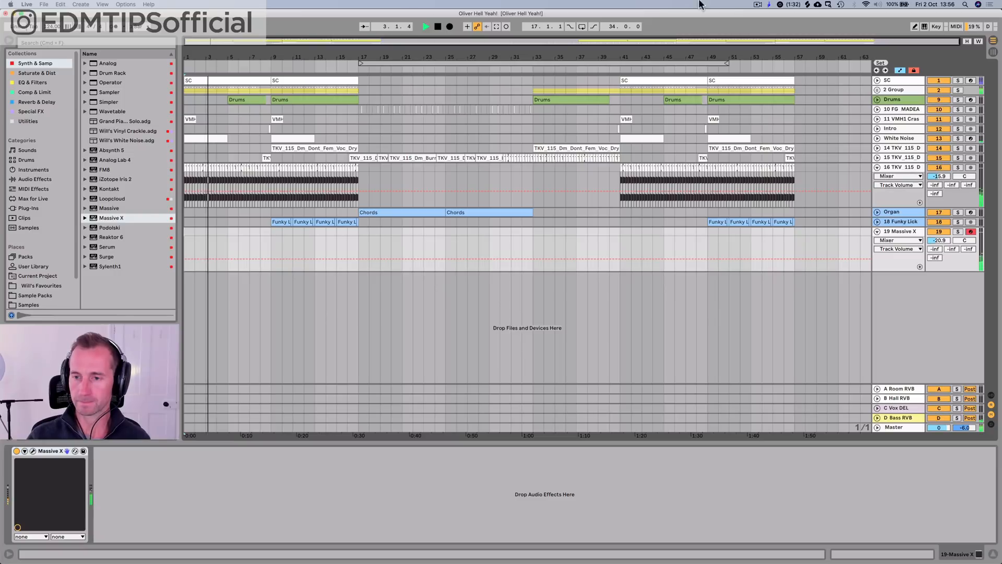
drag(939, 240, 939, 225)
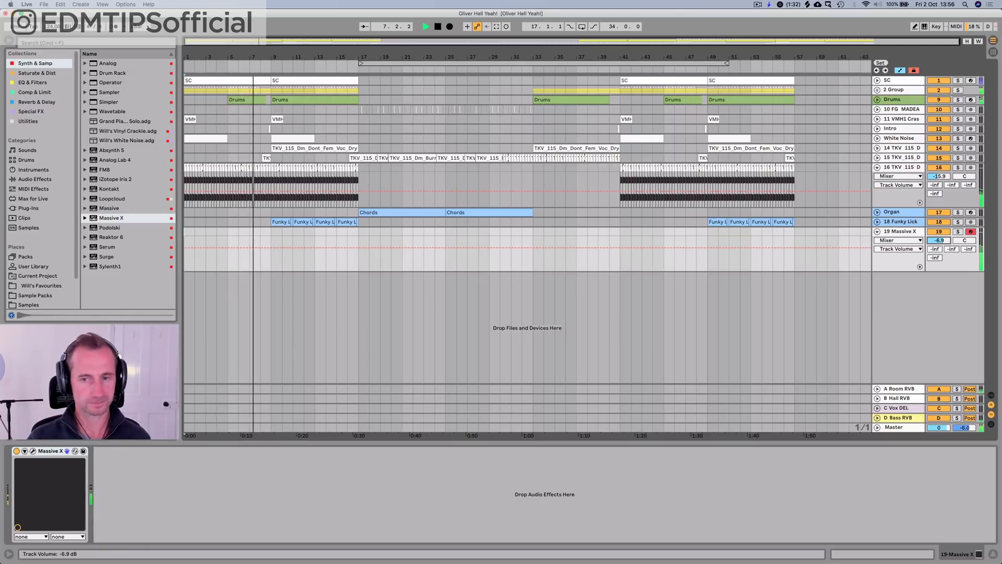
drag(939, 222, 939, 237)
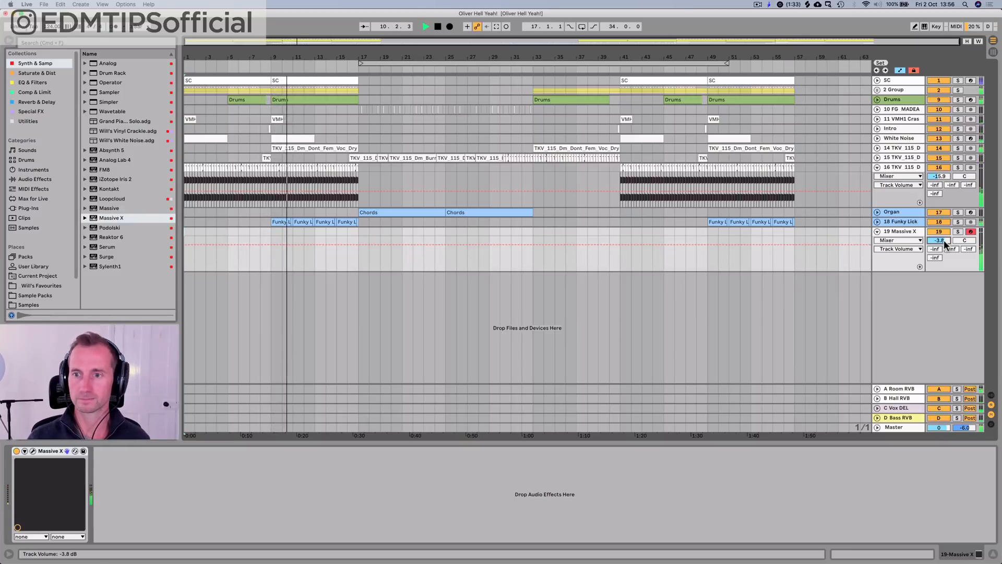
drag(937, 244, 937, 238)
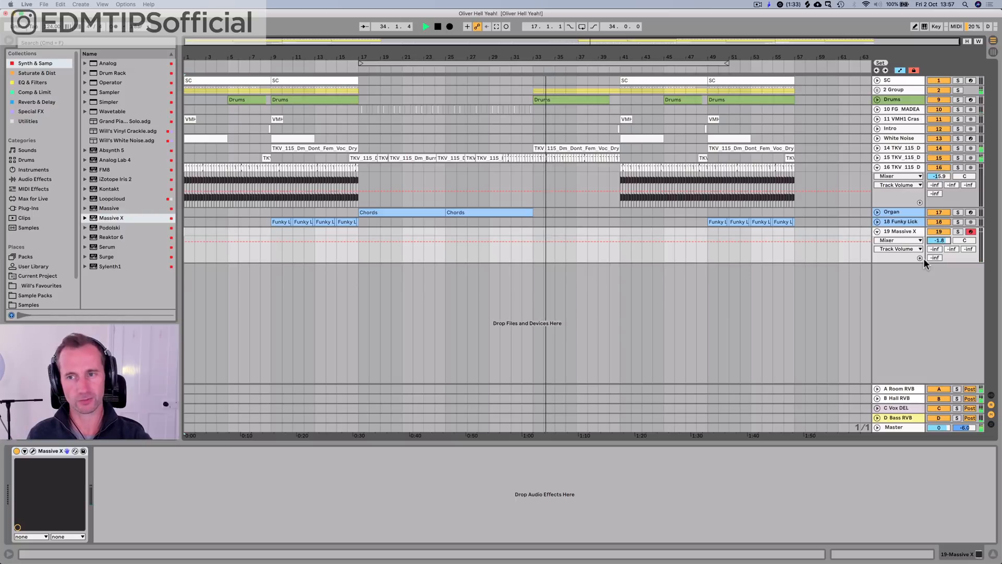
Step: Add a Reverb to vocal track 14 with 83% Dry/Wet and 11.2 s decay, and set the Massive X track's volume to -16.3 dB
click(882, 149)
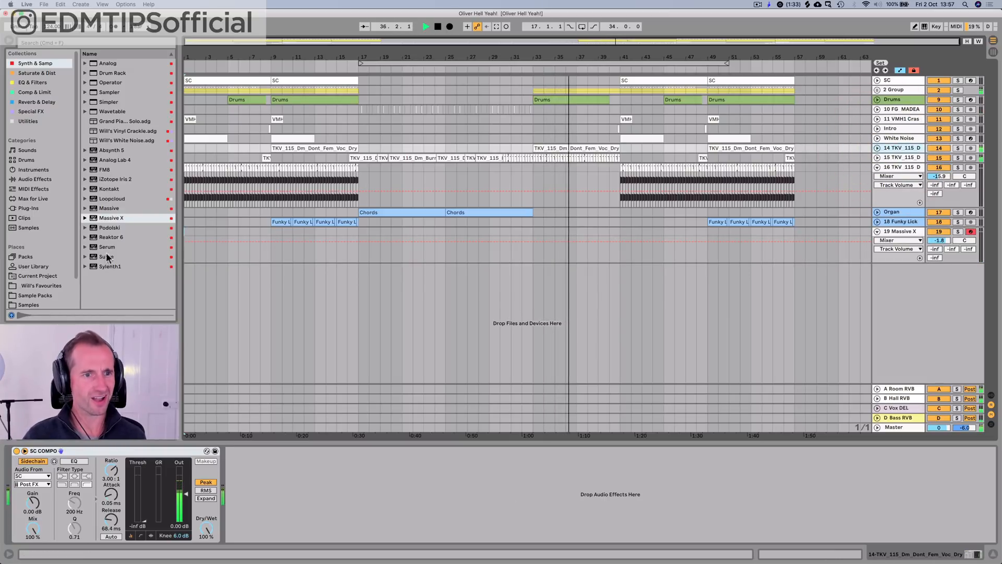
click(36, 102)
click(271, 473)
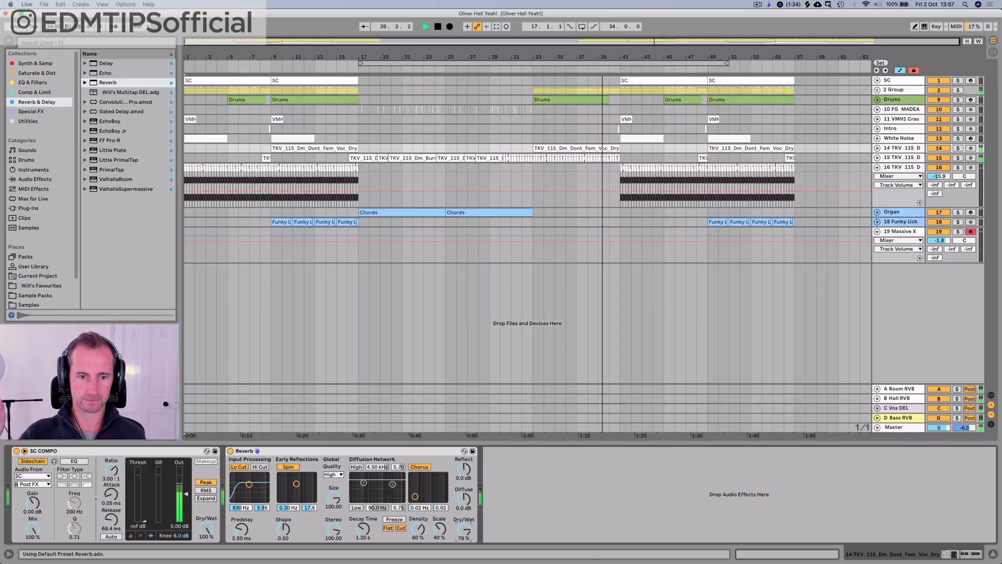
drag(464, 529, 464, 512)
mouse_move(363, 529)
mouse_down()
mouse_move(363, 495)
mouse_move(360, 524)
mouse_up()
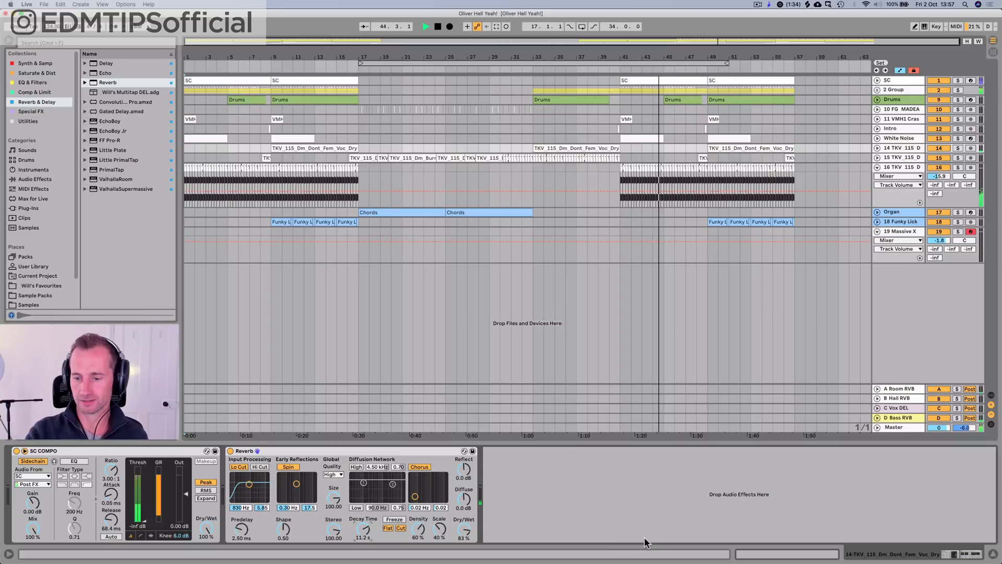
drag(939, 241, 938, 262)
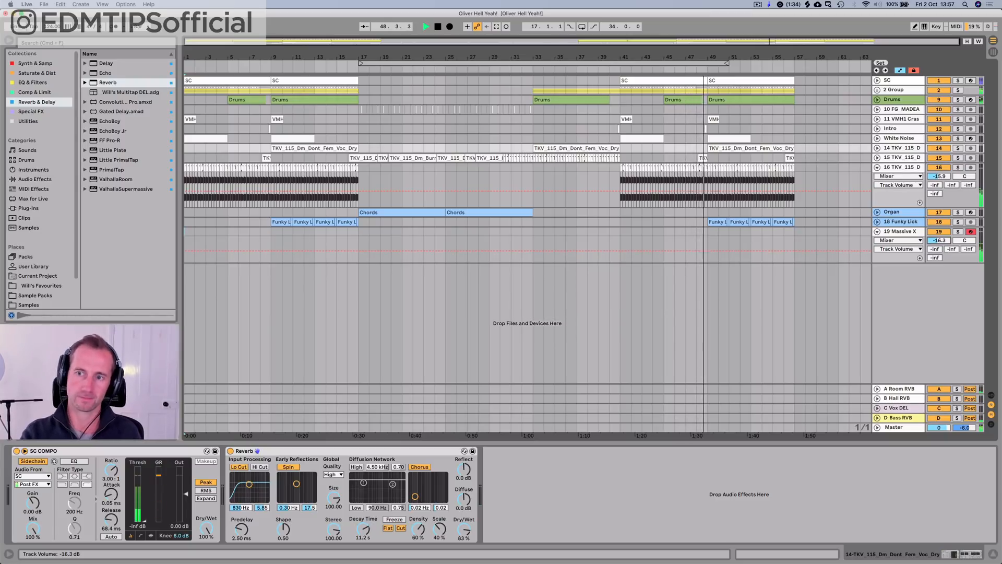
Step: Raise the Massive X track's volume to -11.9 dB and inspect the effect devices on vocal tracks 14, 15 and 16
drag(938, 241, 939, 239)
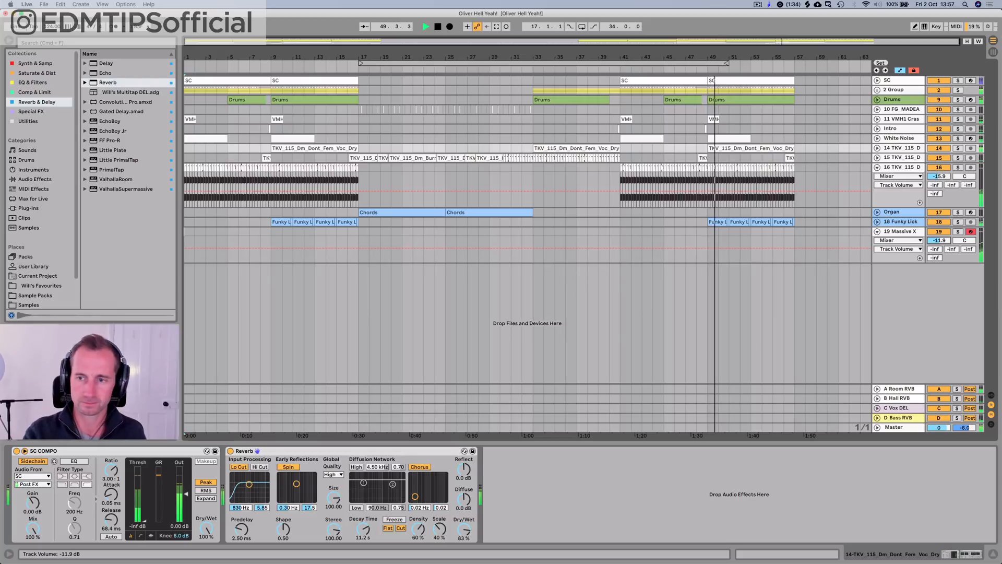
click(916, 151)
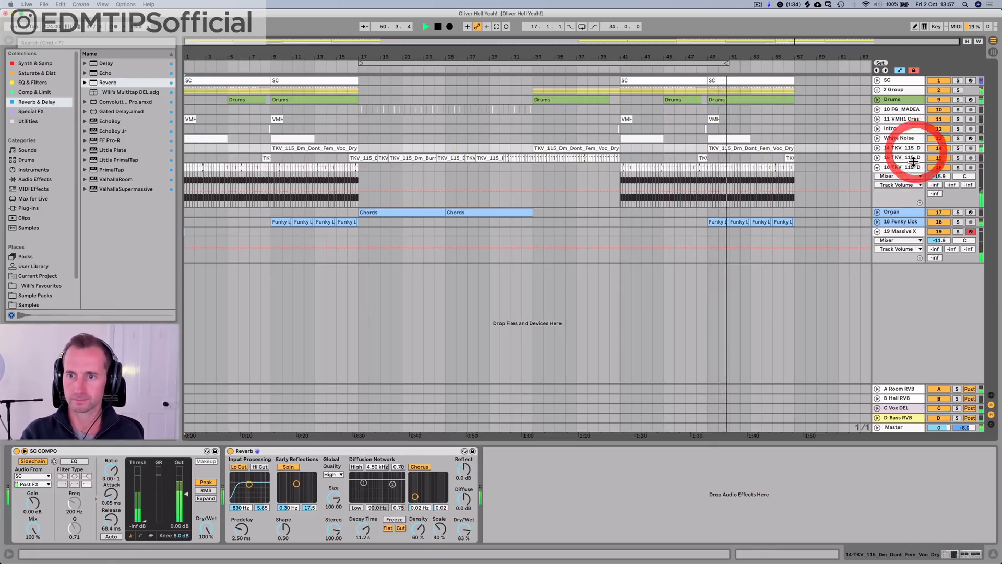
click(913, 161)
click(910, 168)
click(910, 147)
click(906, 160)
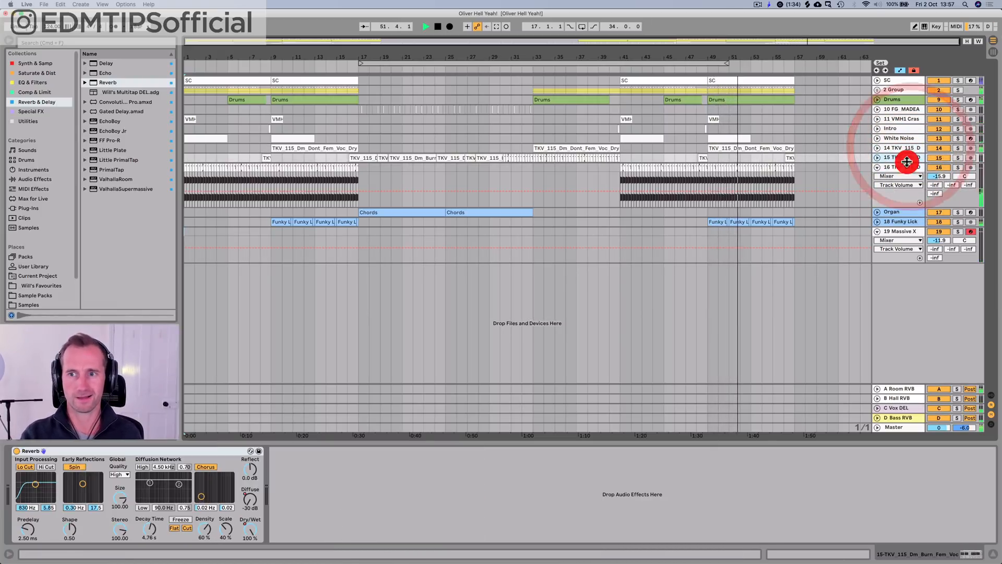
Step: Set the Reverb's Dry/Wet on vocal track 14 to 0.0% and stop playback
click(908, 147)
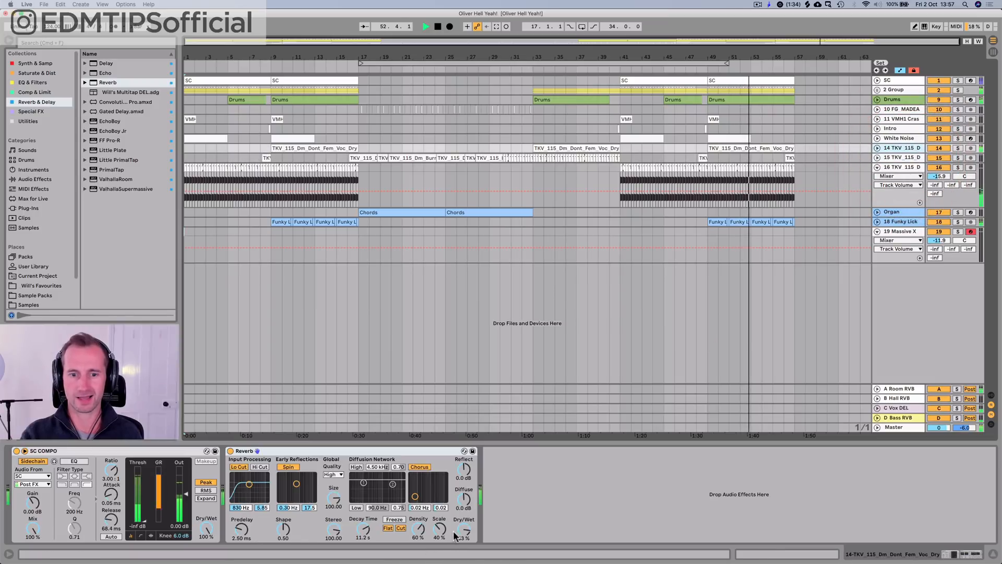
drag(456, 535, 471, 554)
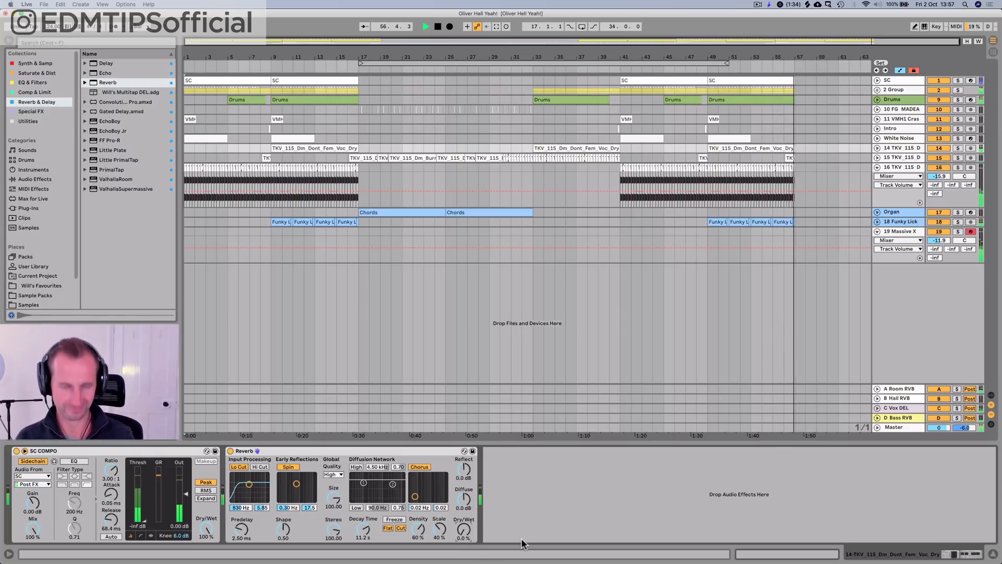
key(space)
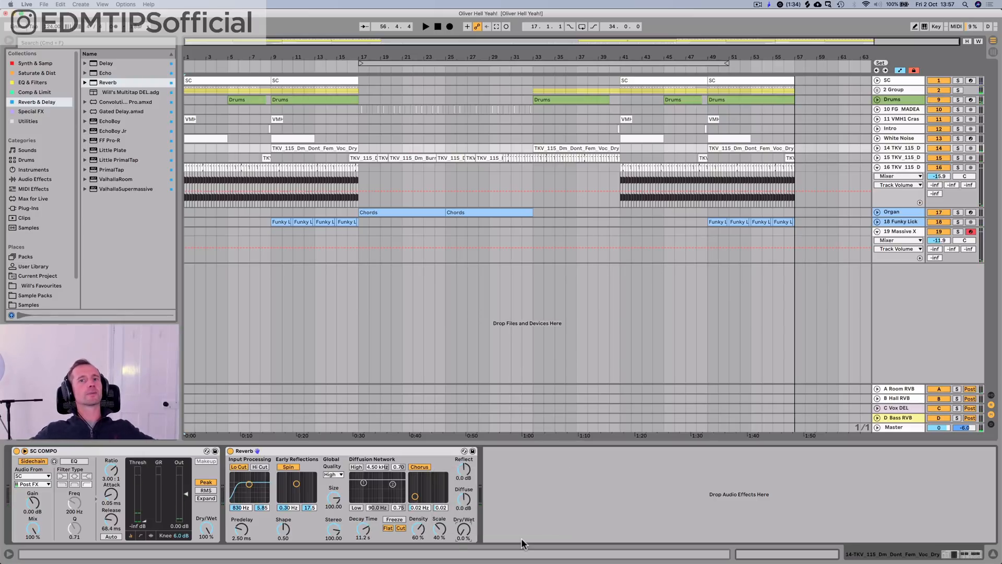